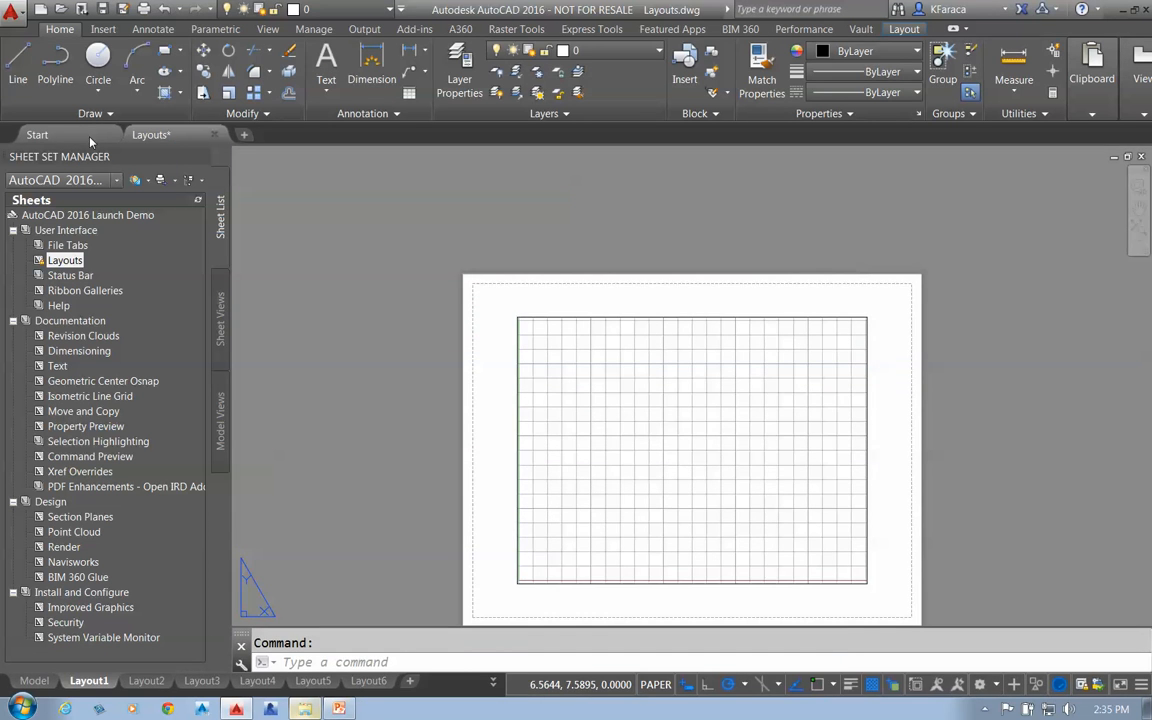
Open the Start page and cycle the recent documents through large-thumbnail, thumbnail-with-details and text-only views.
left_click(88, 137)
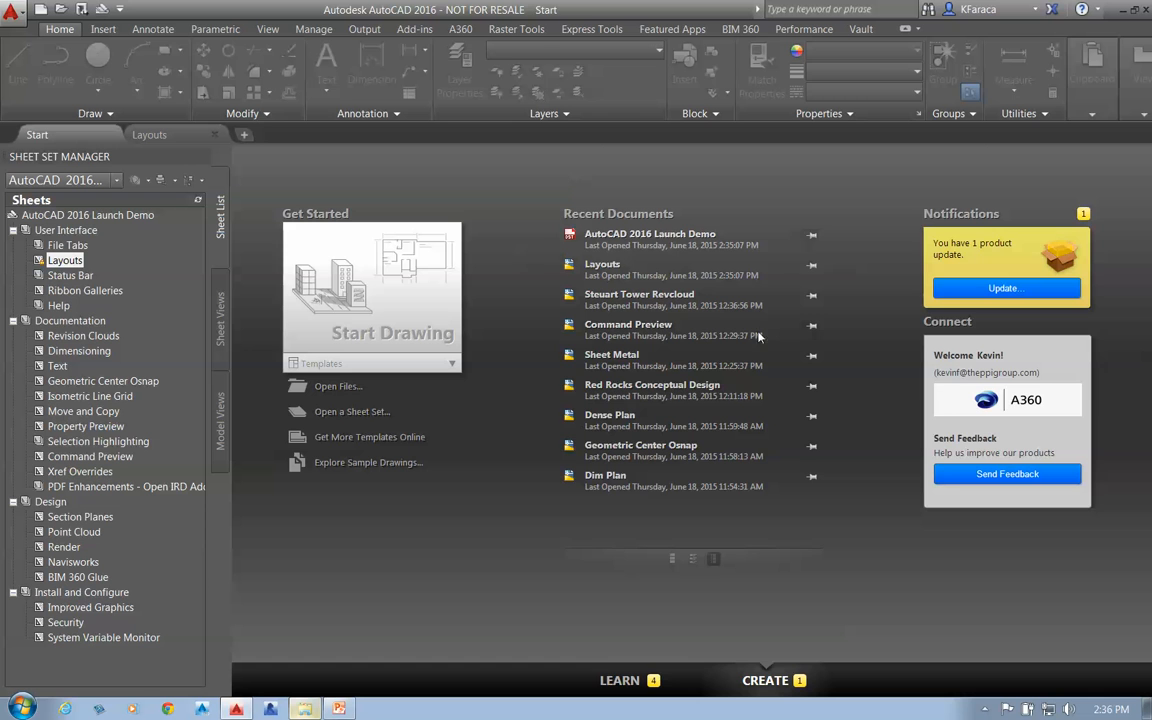
left_click(673, 559)
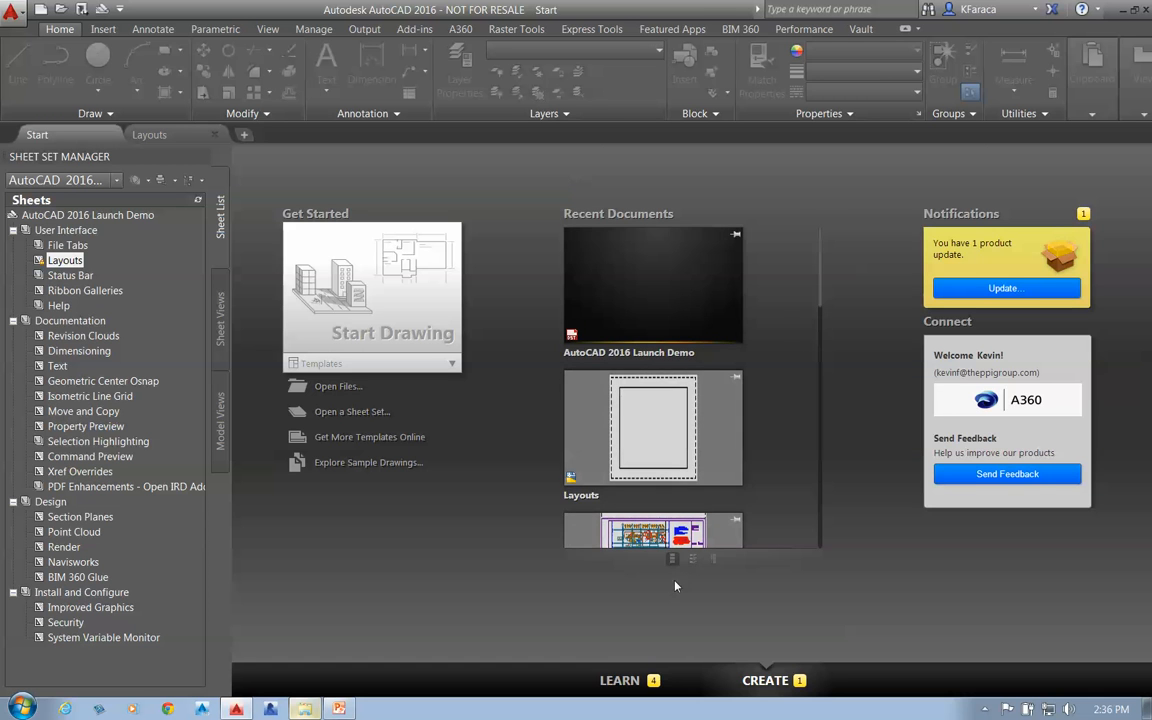
left_click(691, 561)
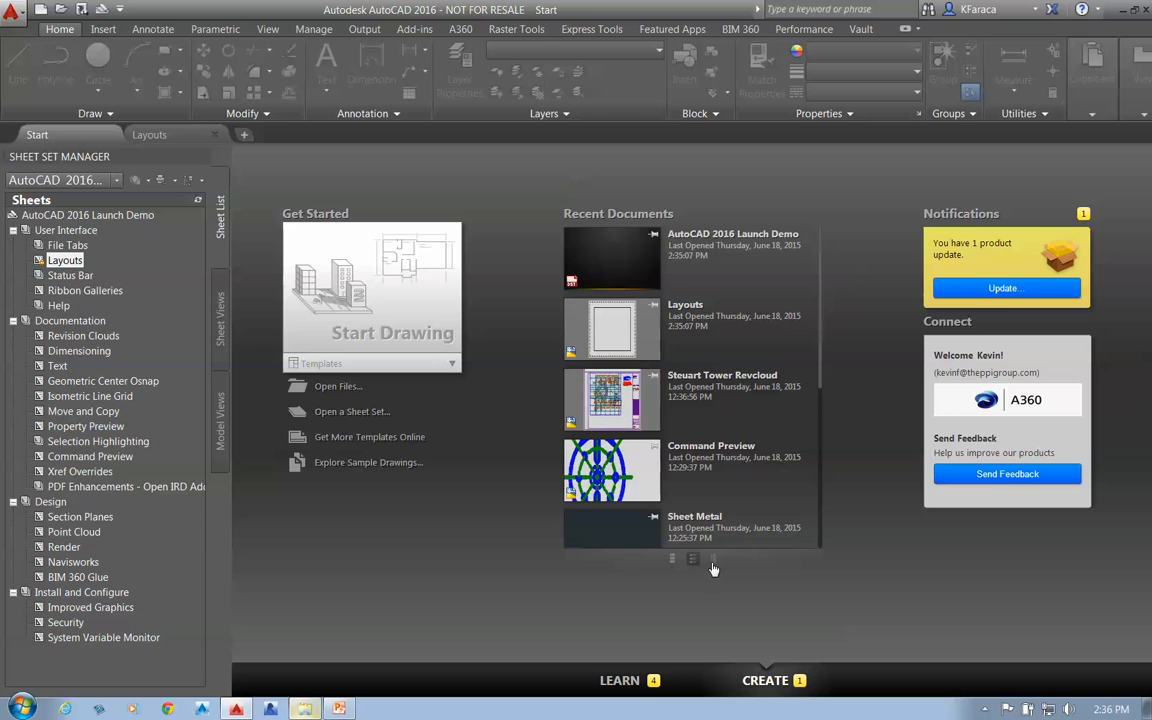
left_click(714, 561)
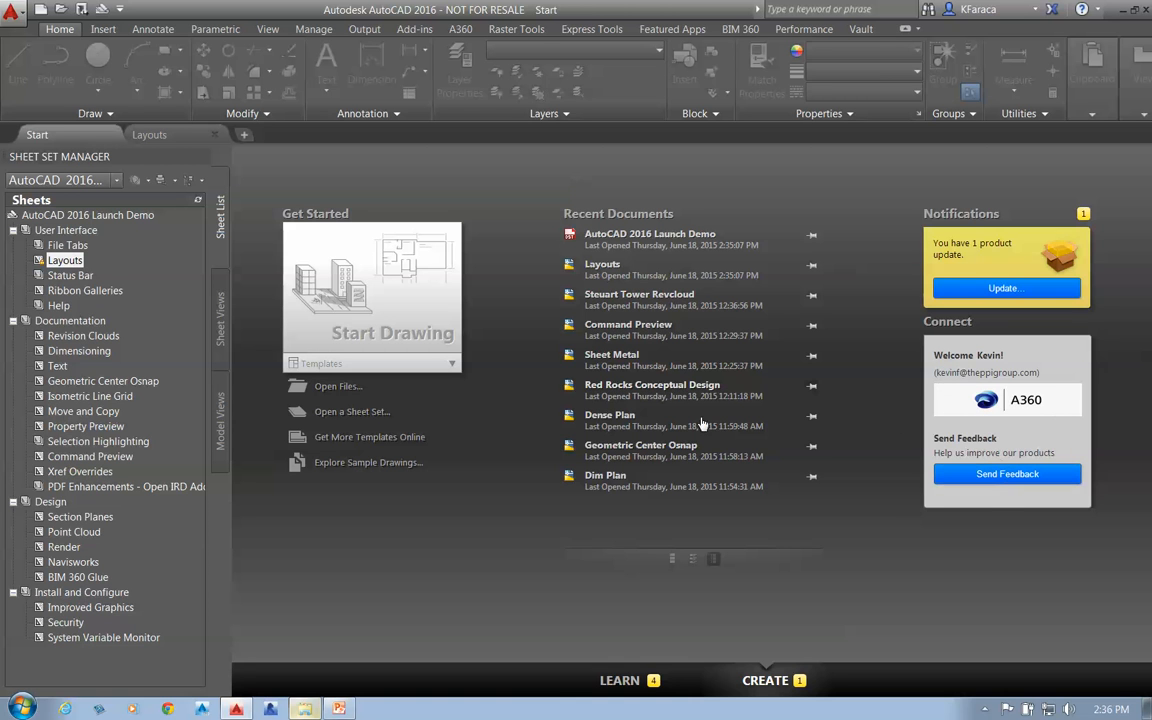
Show the Start page's Learn content and browse the Getting Started Videos list.
left_click(626, 683)
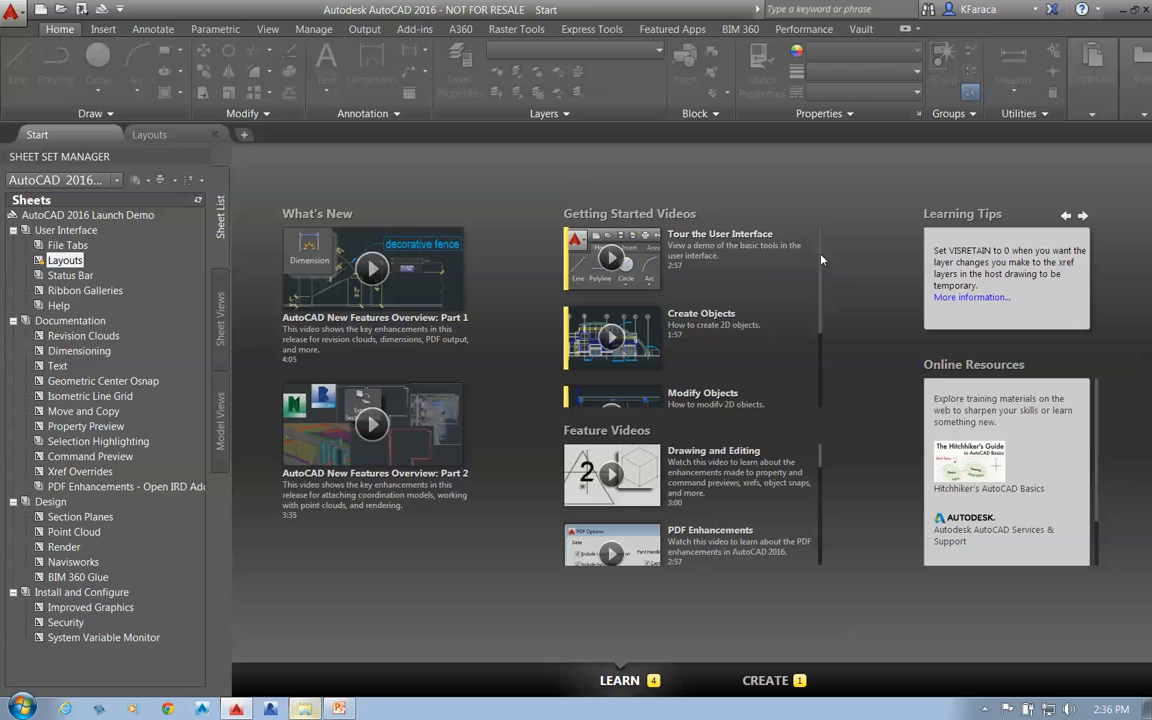
scroll(822, 314, "down", 1)
left_click_drag(822, 314, 819, 203)
left_click_drag(822, 297, 818, 377)
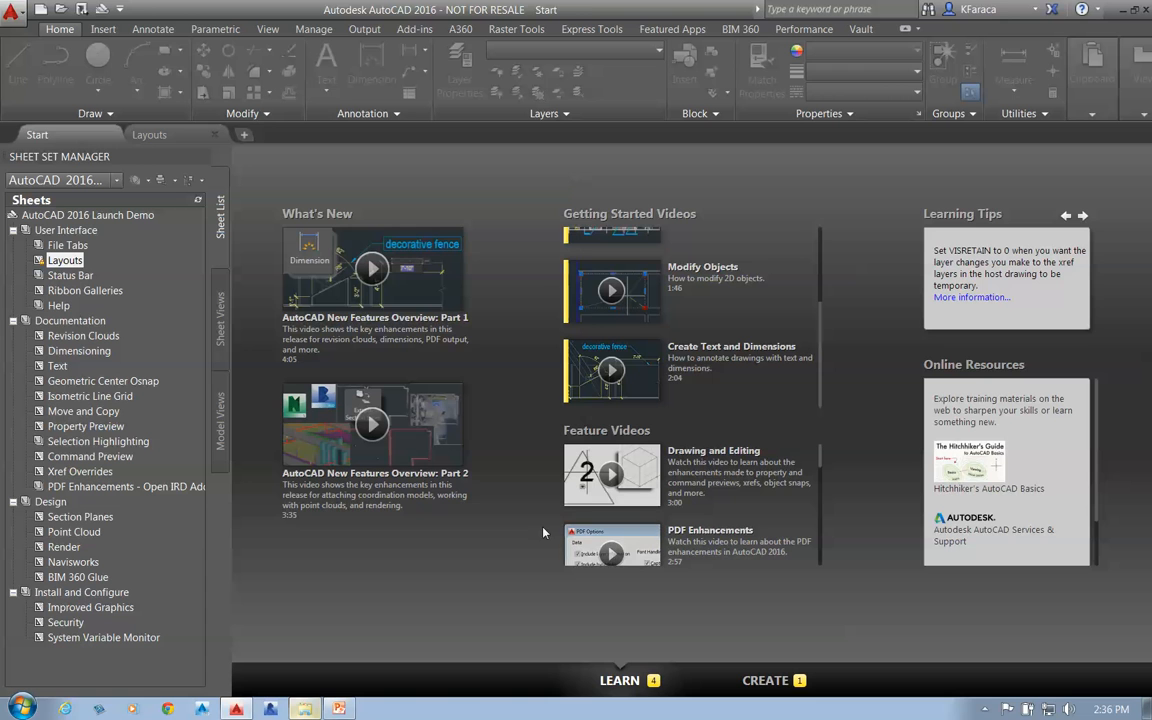
Return to the Layouts drawing and add four new layouts.
left_click(172, 137)
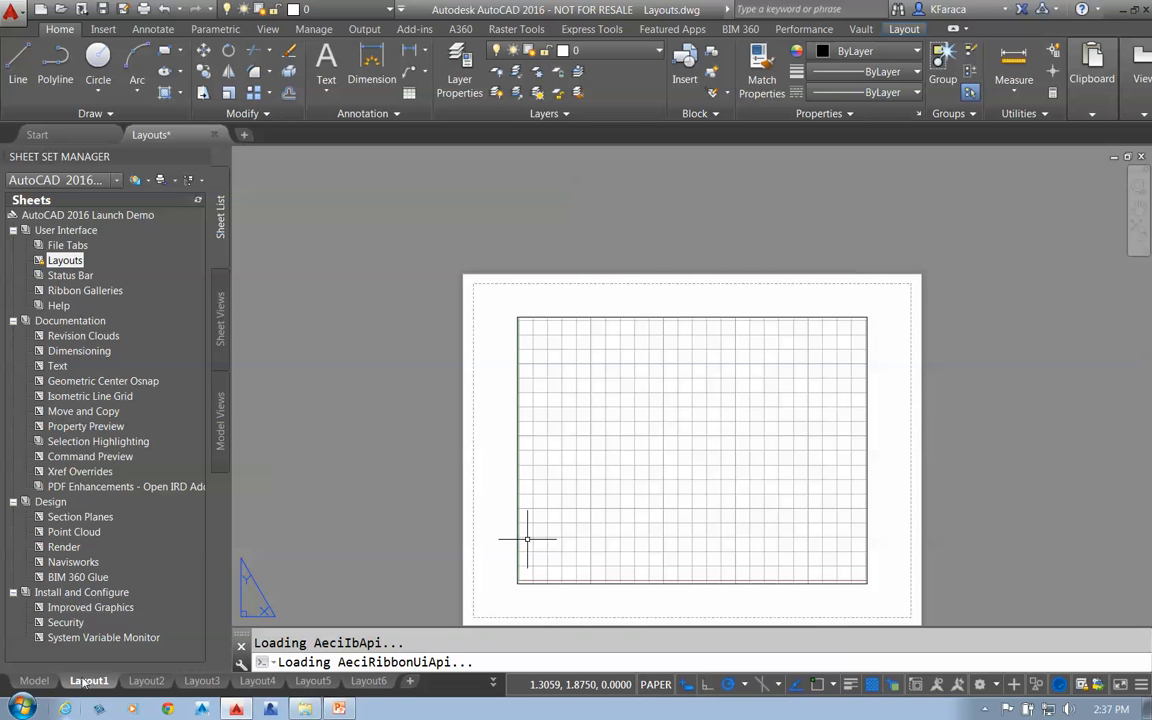
left_click(410, 681)
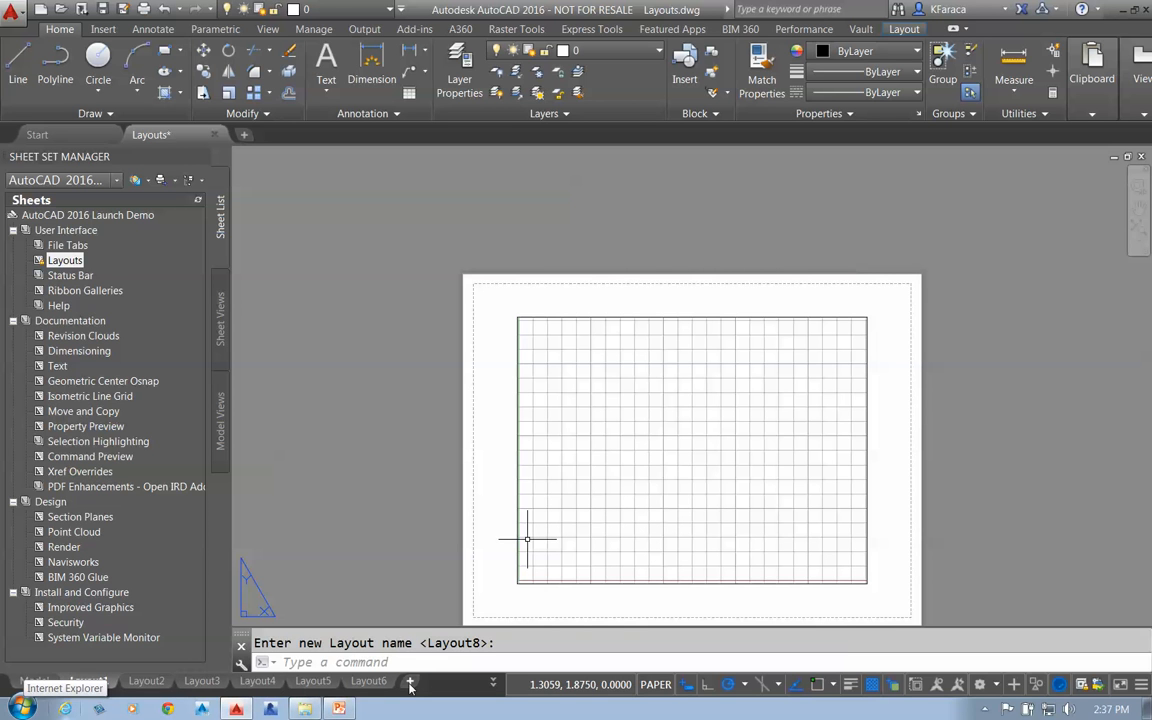
left_click(410, 681)
left_click(411, 681)
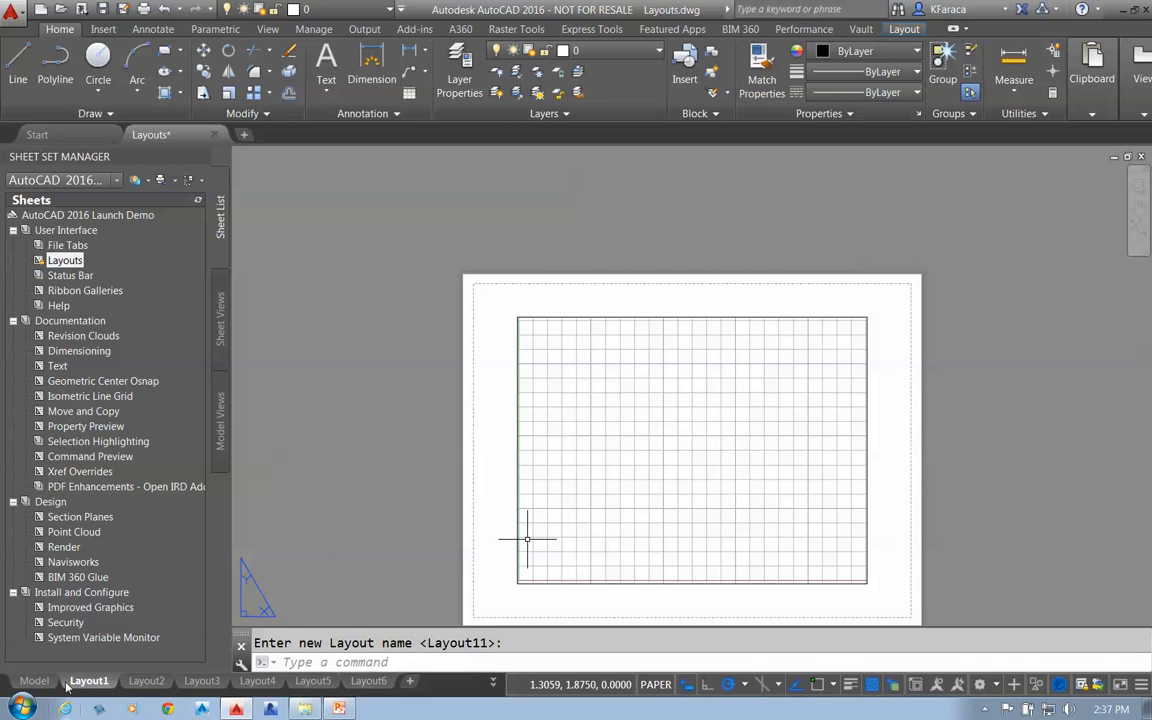
Try to move a layout to a different position in the drawing's layout order.
mouse_move(80, 686)
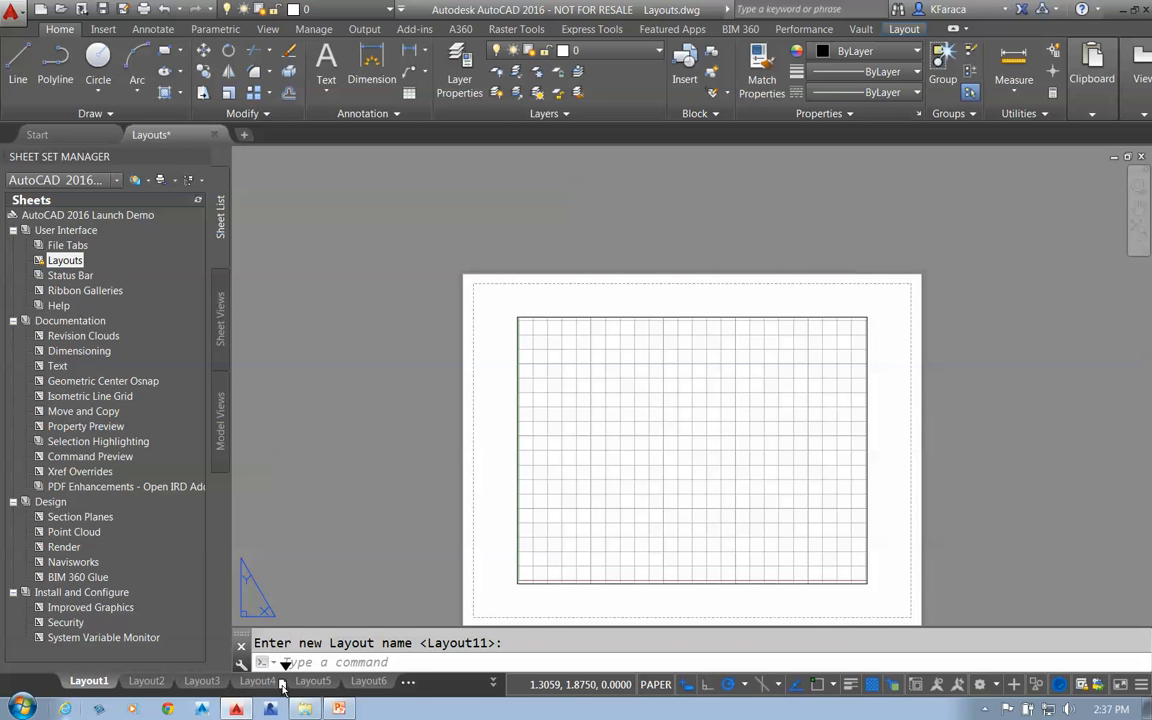
mouse_move(338, 684)
left_mouse_down()
mouse_move(427, 684)
mouse_move(392, 684)
mouse_move(404, 684)
mouse_move(345, 616)
mouse_move(404, 618)
mouse_move(466, 597)
mouse_move(435, 676)
mouse_move(22, 690)
mouse_move(70, 683)
left_mouse_up()
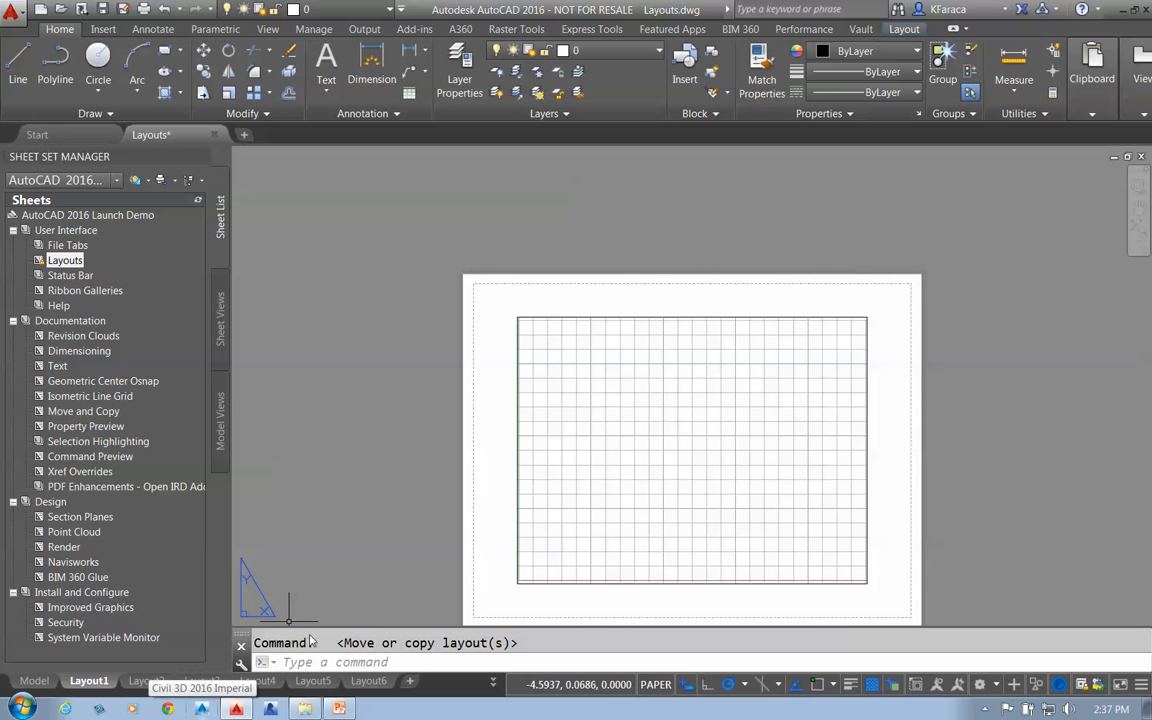
Dock the layout tabs above the status bar and return them to inline with the status bar.
right_click(368, 684)
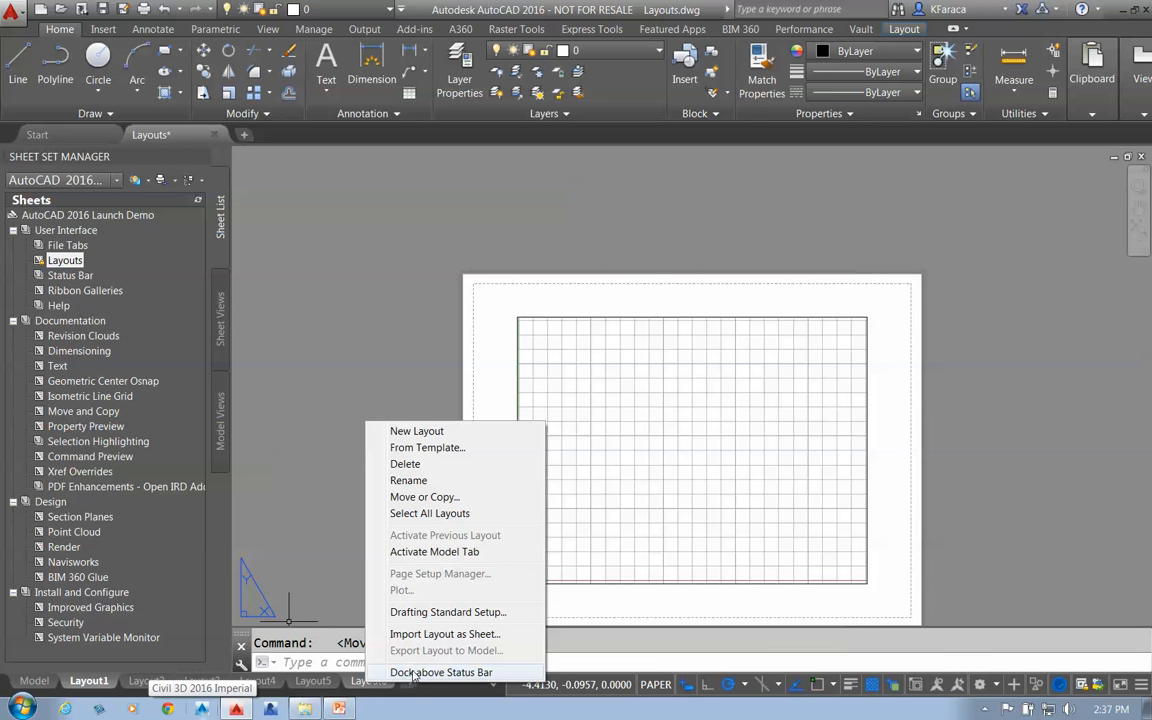
left_click(400, 673)
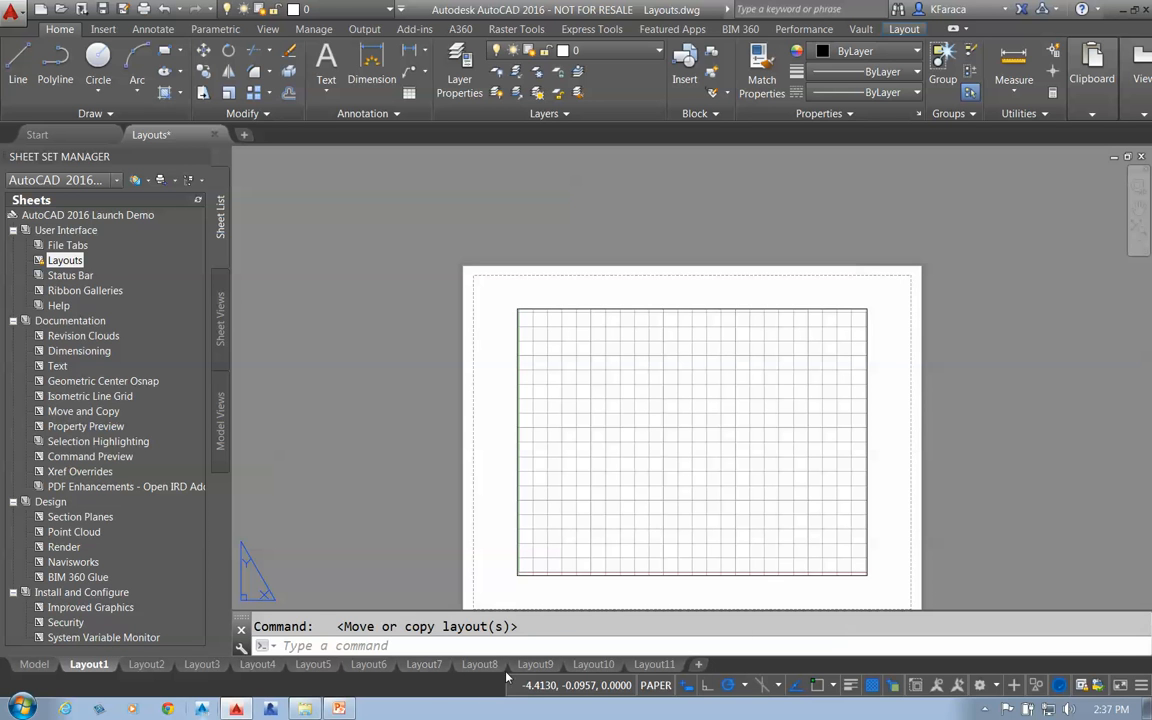
right_click(431, 668)
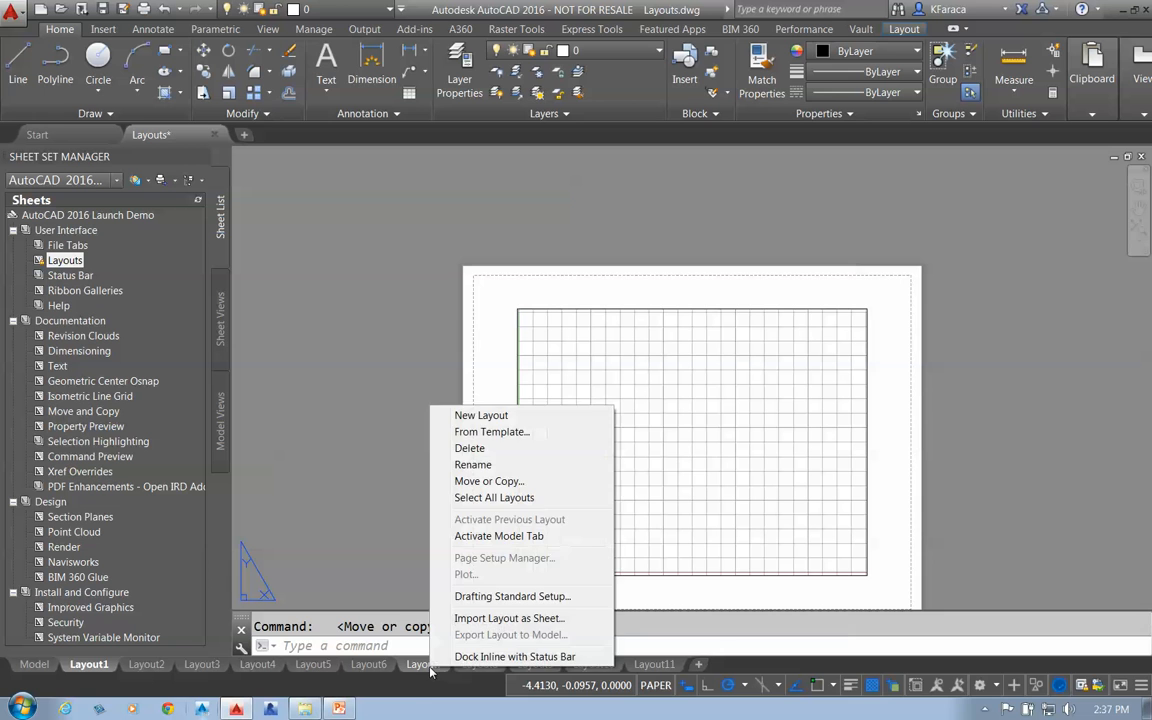
left_click(460, 662)
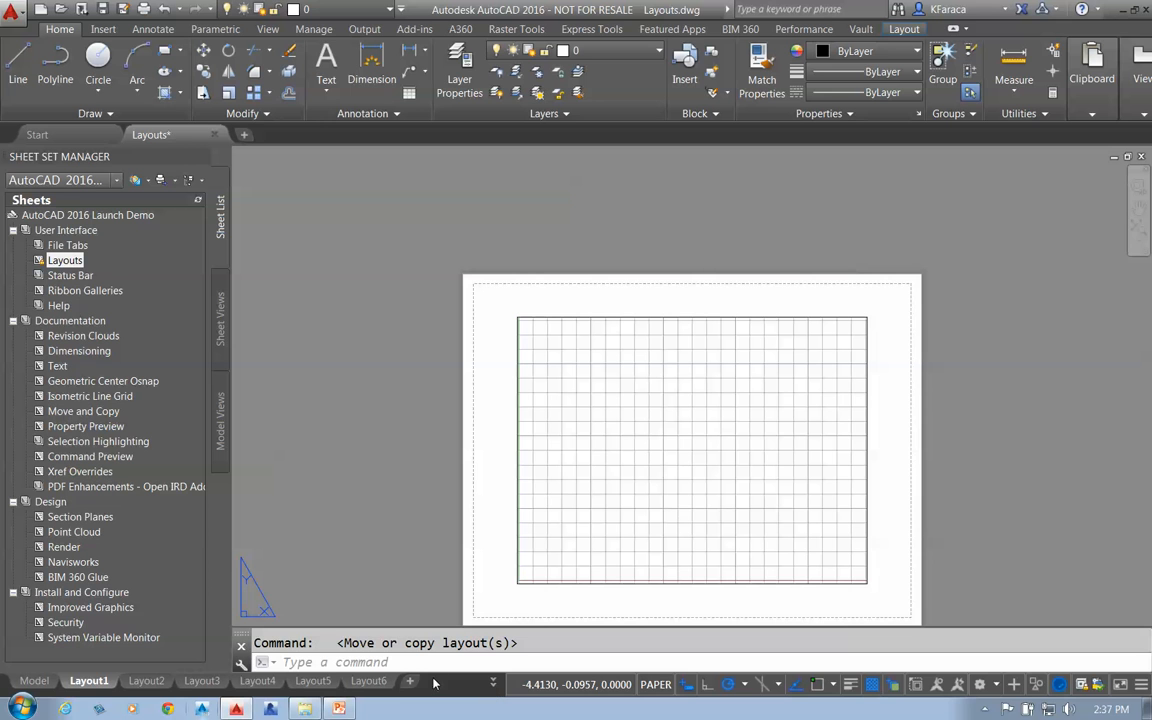
Examine the full list of the drawing's layouts and close it without switching layout.
left_click(493, 684)
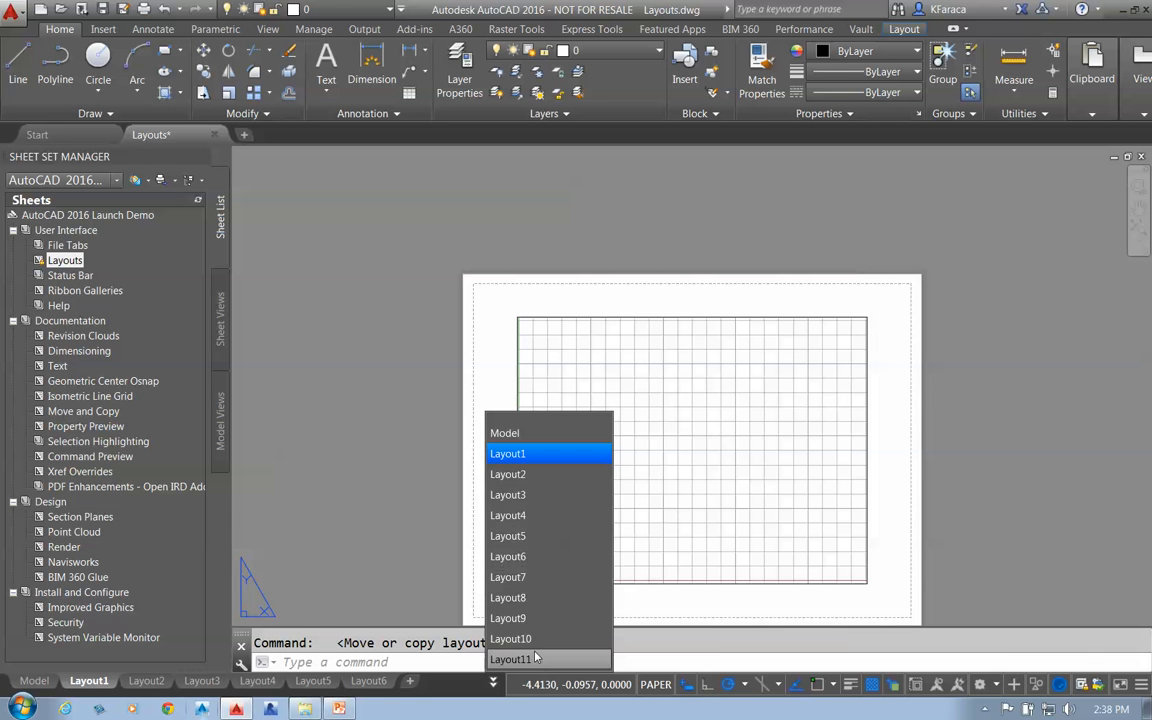
left_click(455, 688)
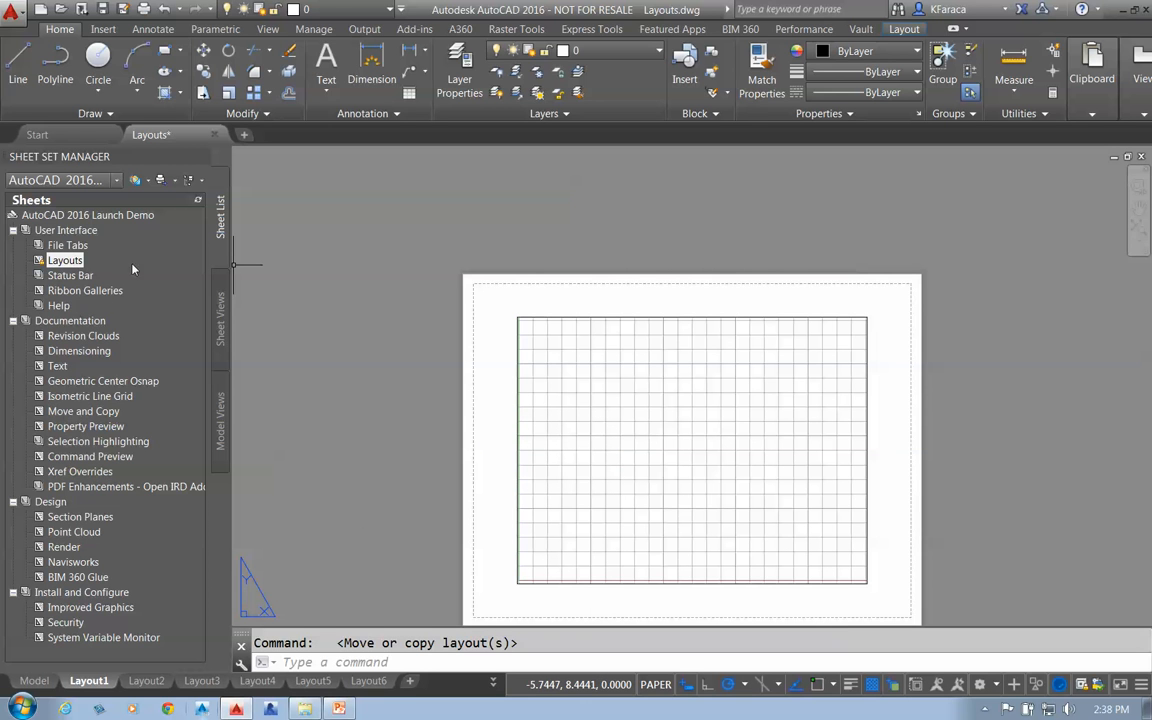
Open the Ribbon Galleries sheet from the User Interface subset of the sheet set.
left_click(75, 290)
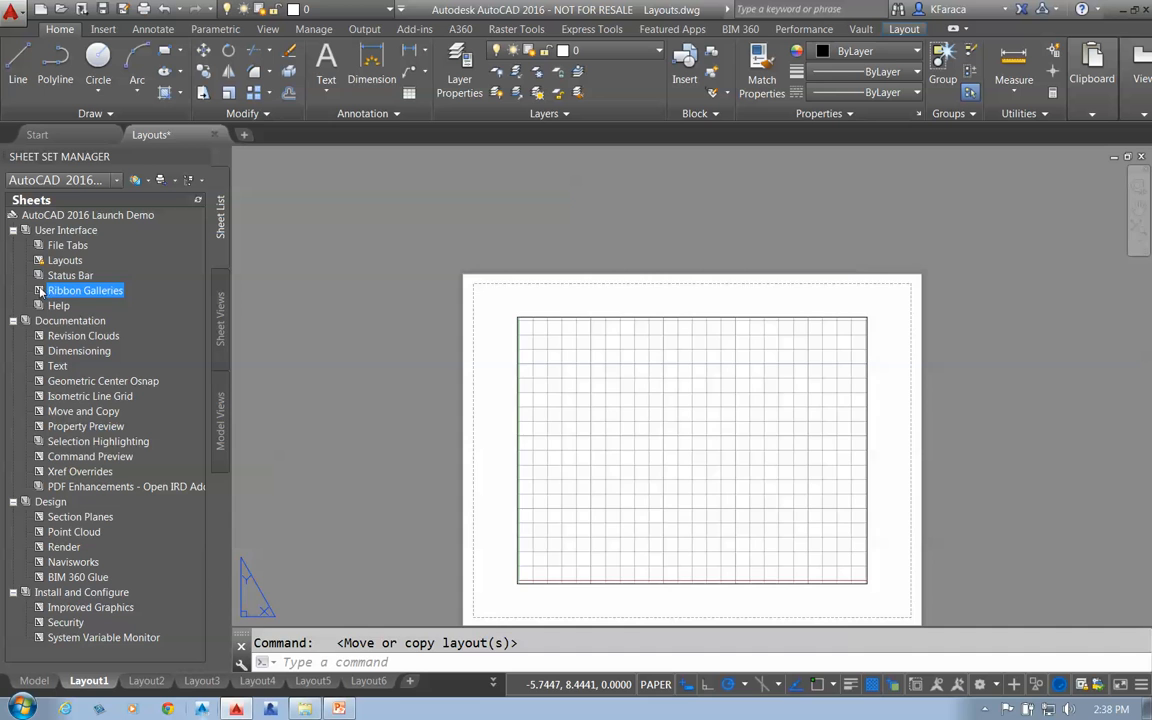
double_click(40, 290)
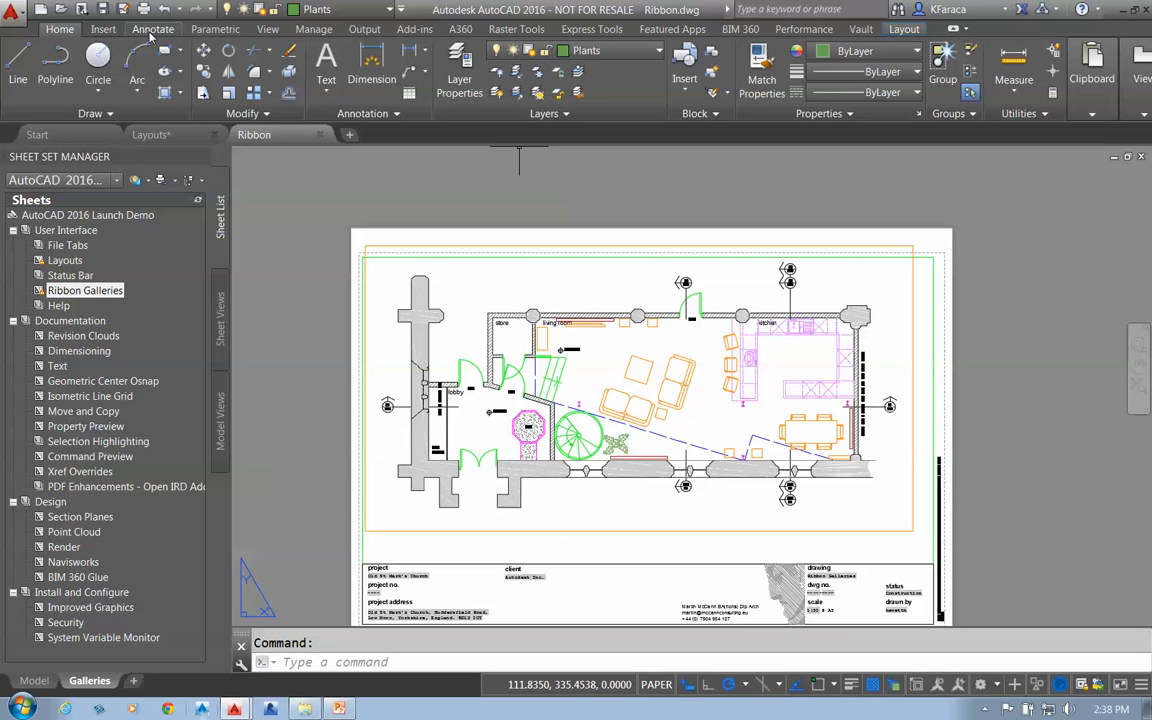
Examine the ribbon galleries of dimension, multileader and table styles among the annotation tools.
left_click(268, 30)
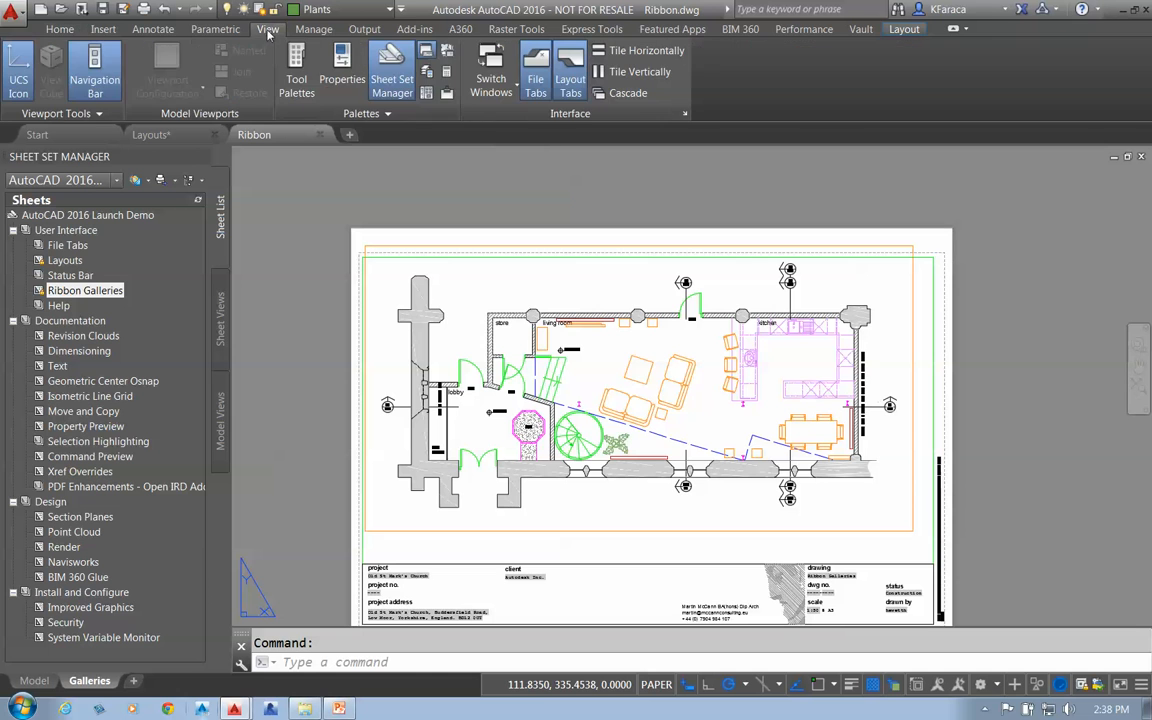
left_click(153, 29)
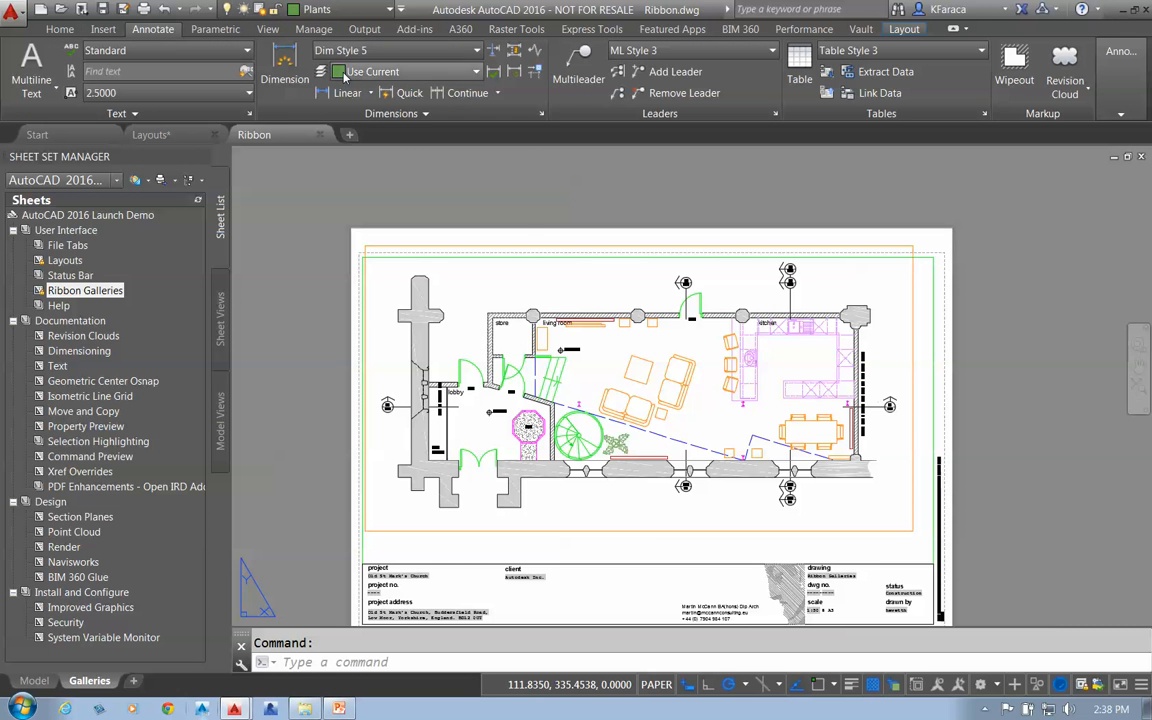
left_click(368, 51)
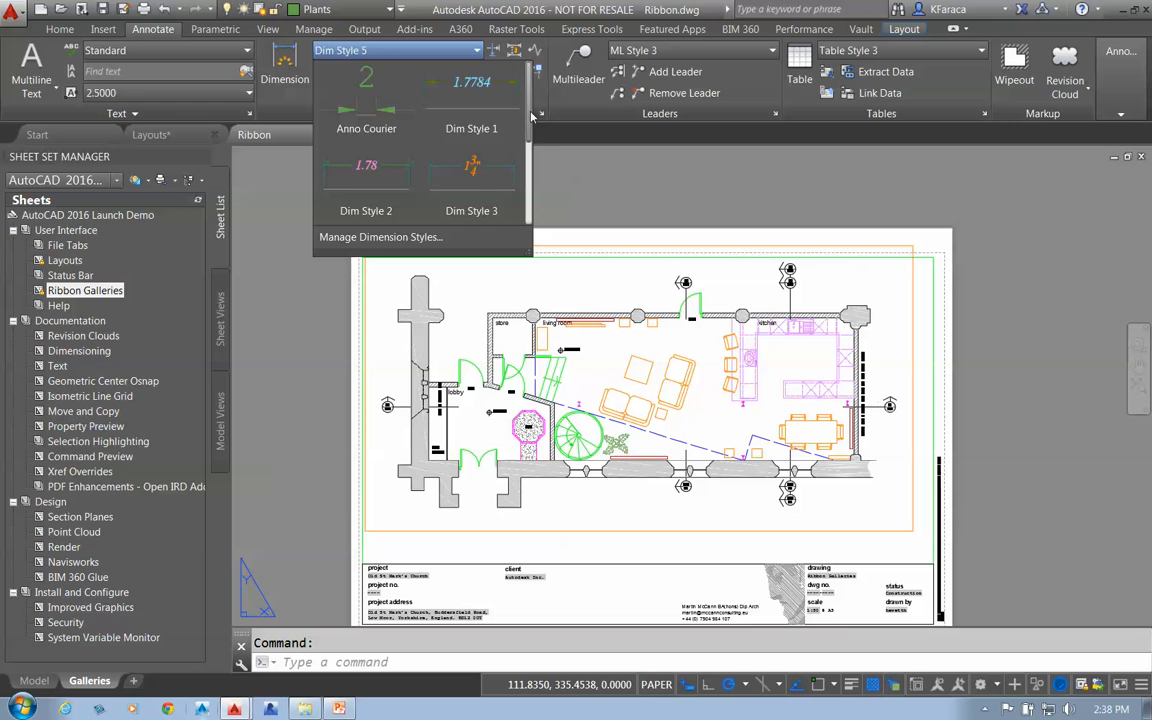
scroll(520, 120, "down", 2)
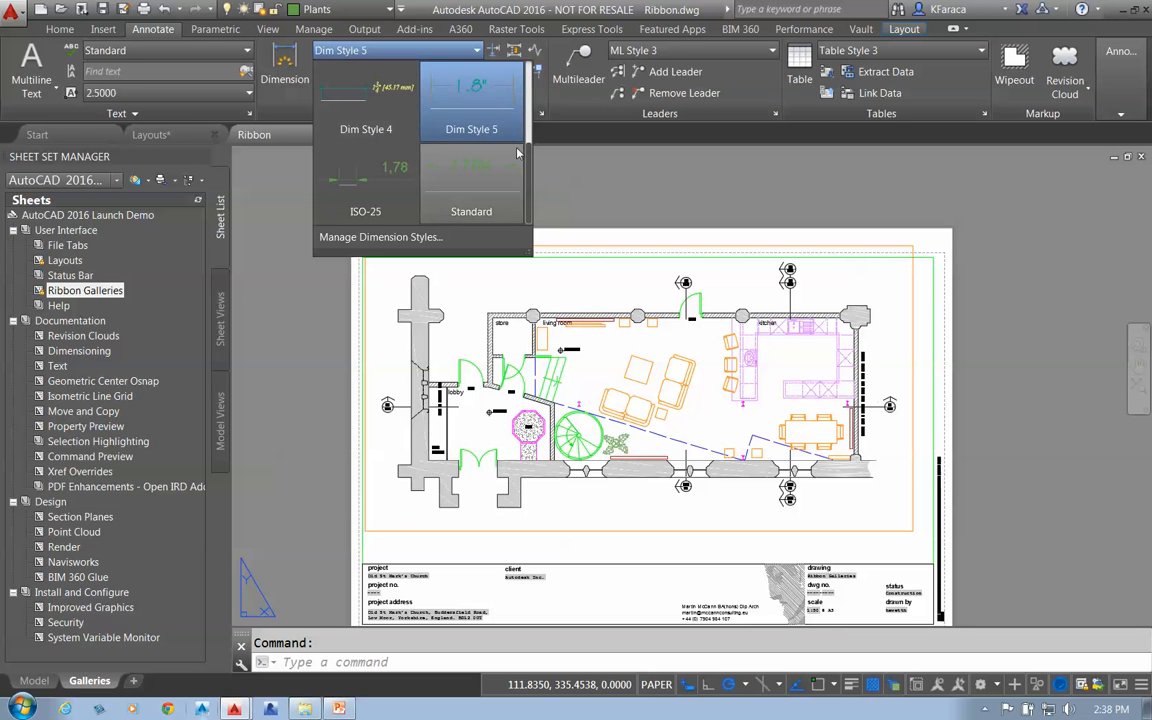
scroll(530, 155, "up", 2)
scroll(533, 218, "down", 2)
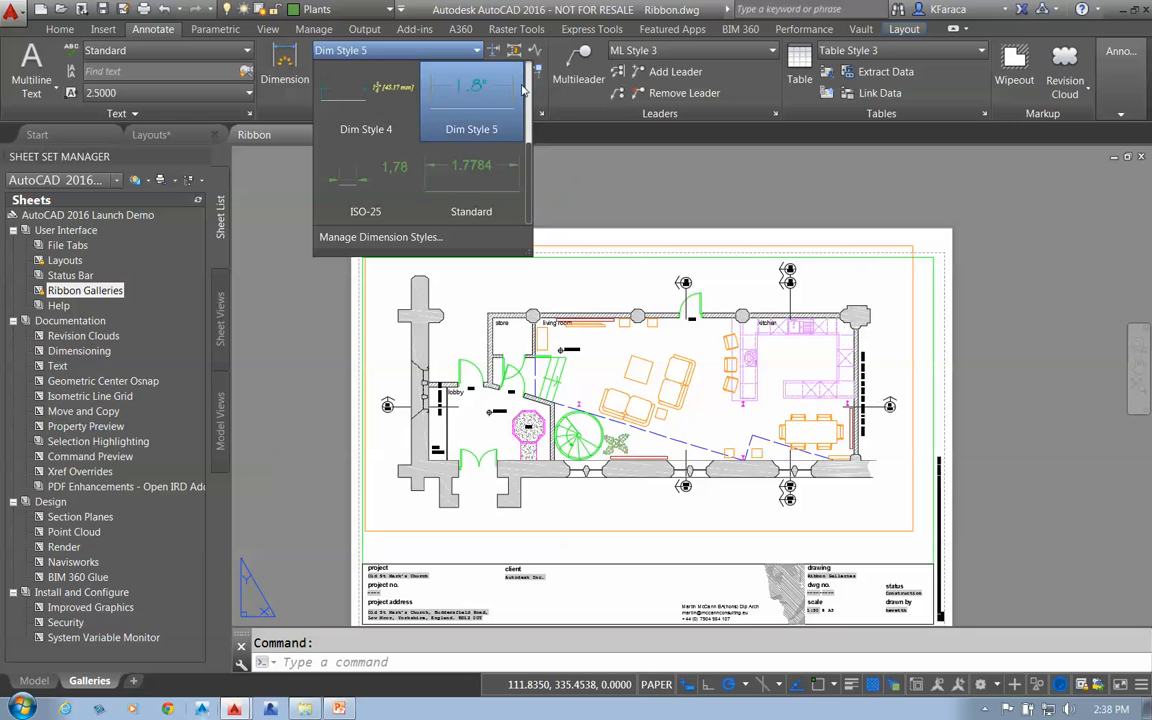
left_click(667, 52)
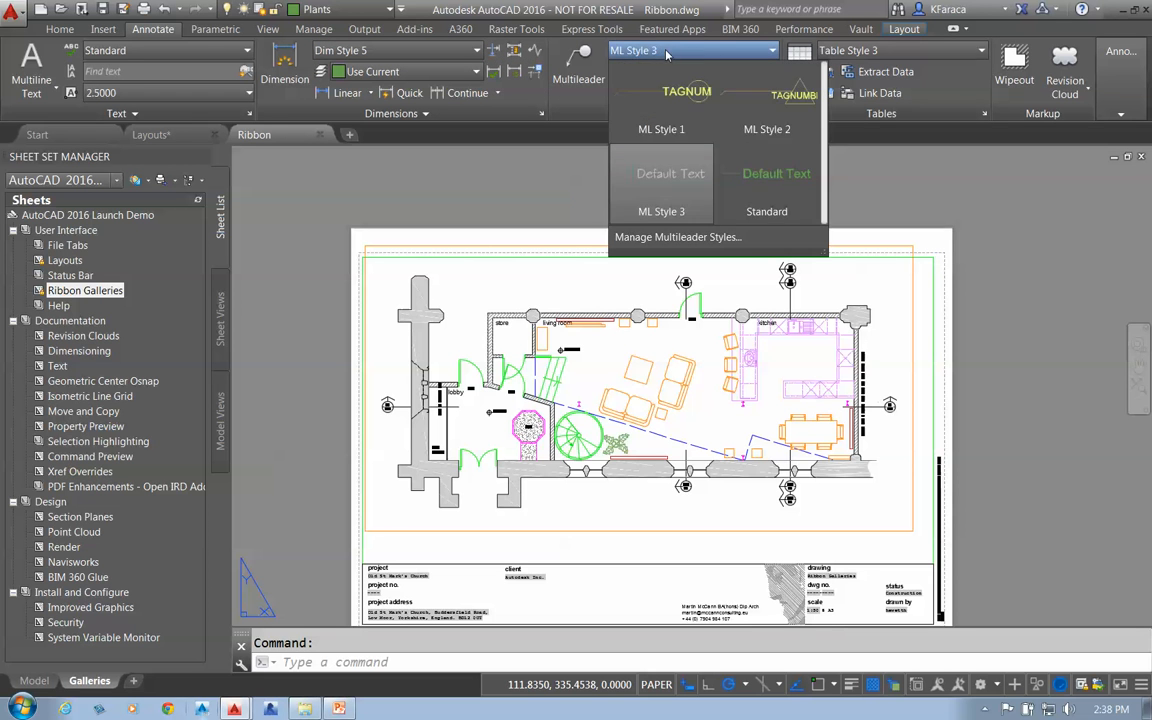
left_click(876, 52)
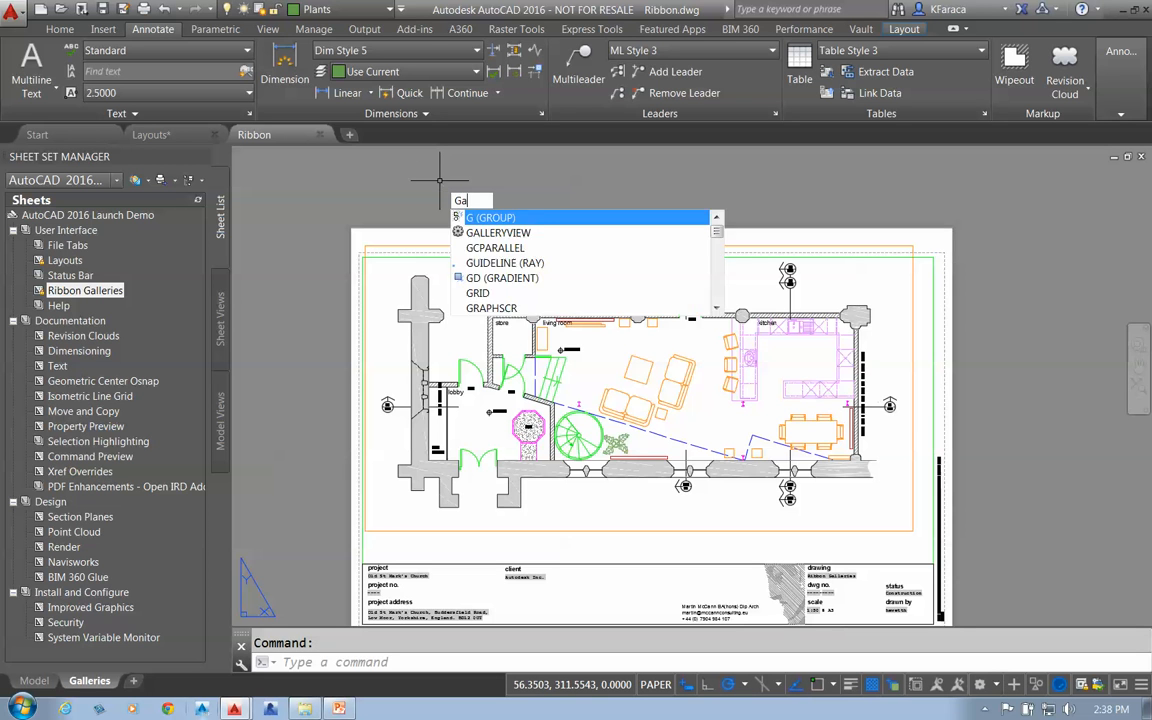
Set the GALLERYVIEW system variable to 0 and check how the dimension styles are listed.
type("alleryvie")
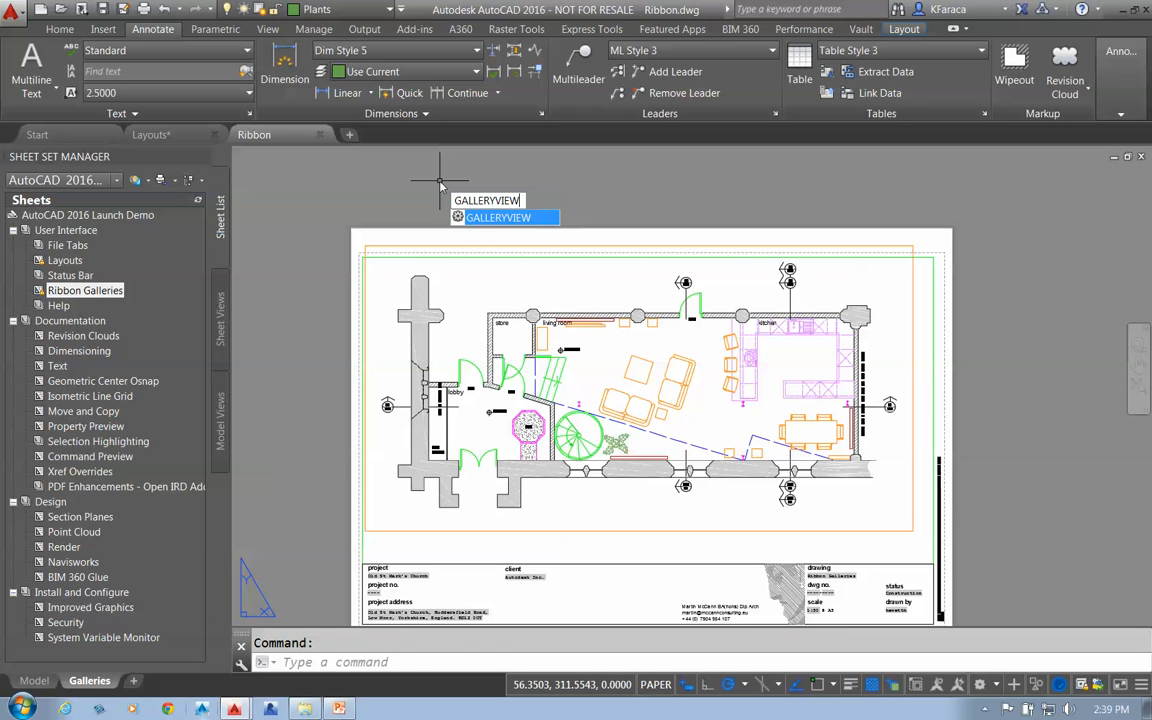
key("Return")
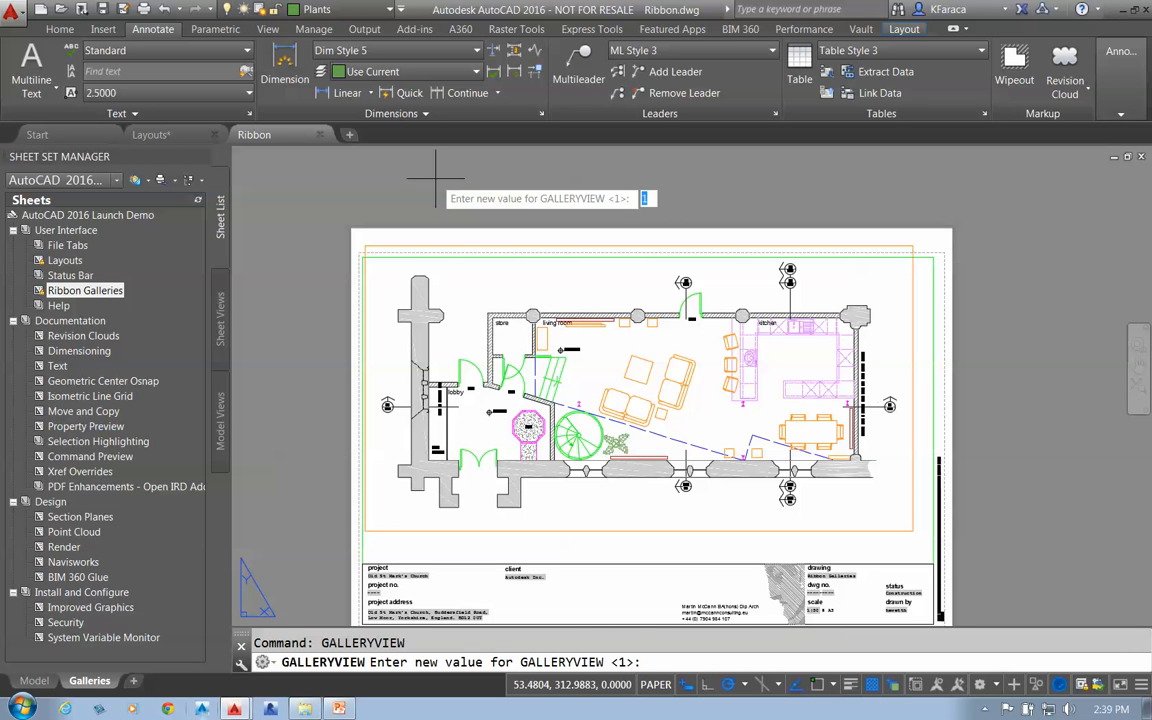
type("0")
key("Return")
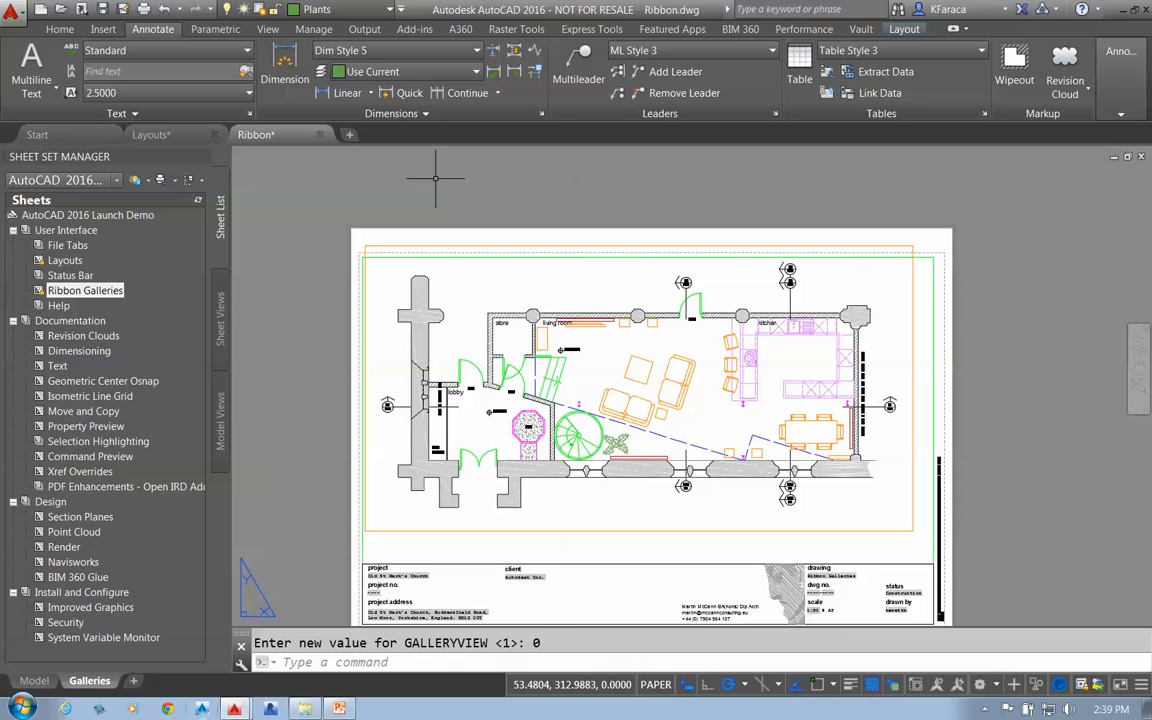
left_click(421, 55)
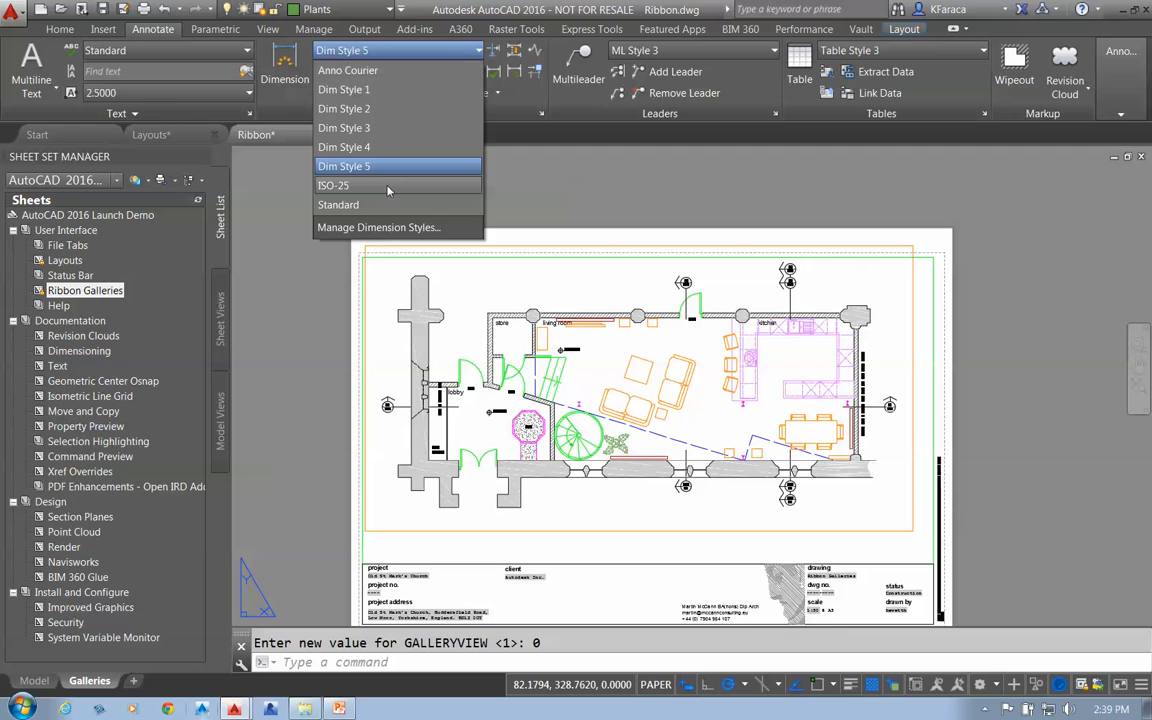
left_click(290, 286)
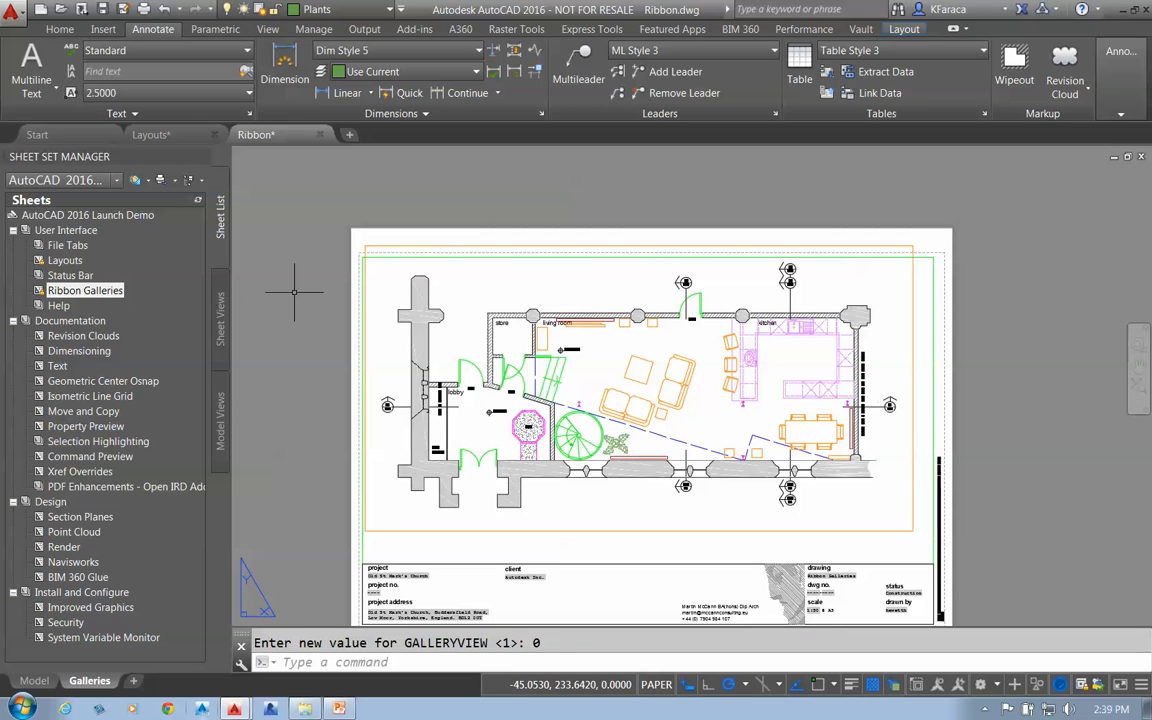
Set the GALLERYVIEW system variable to 1 and display the dimension style gallery.
type("GALLET")
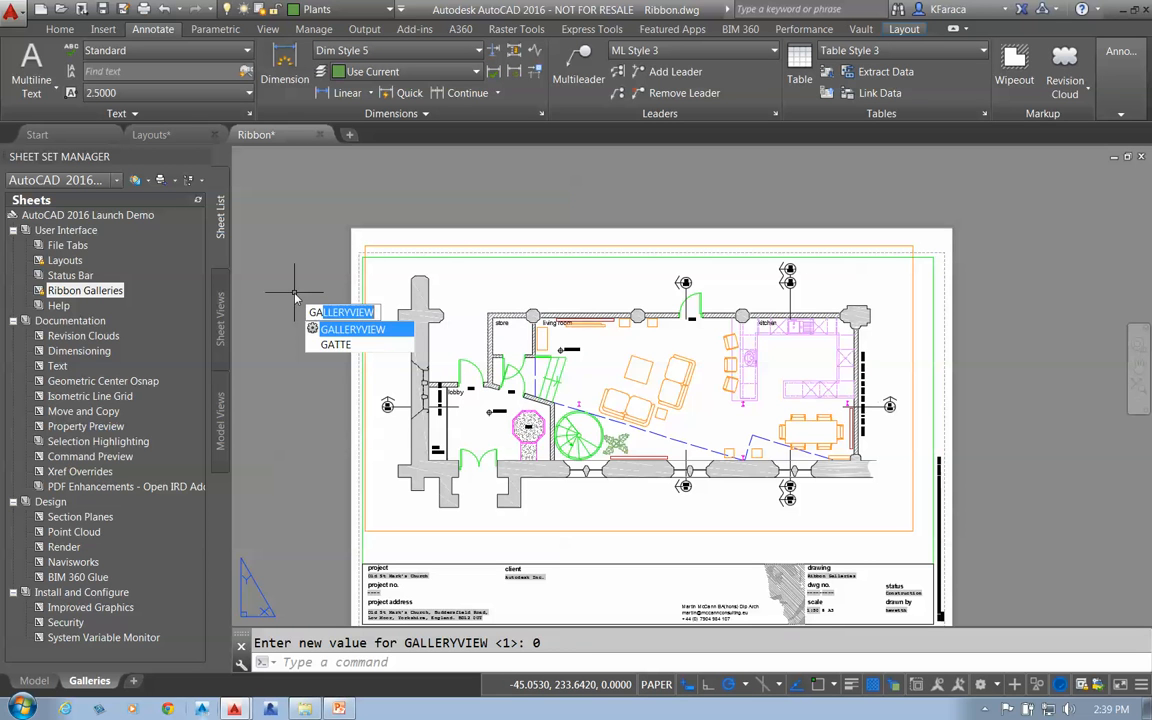
key("BackSpace")
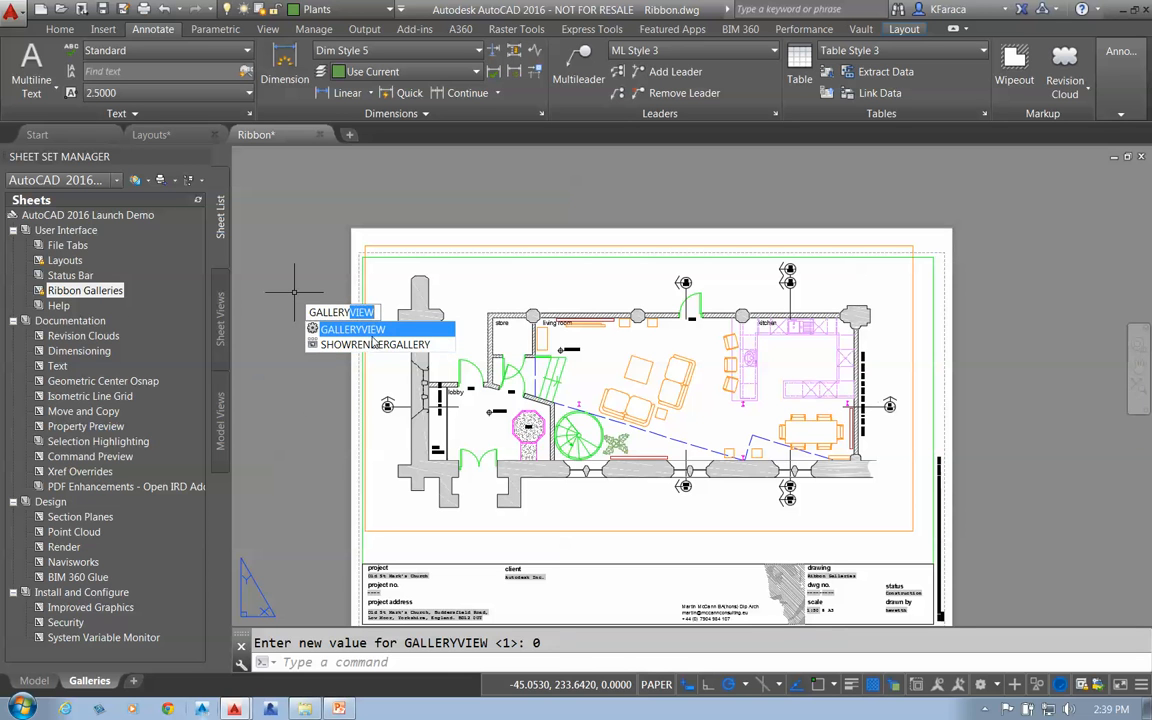
key("Return")
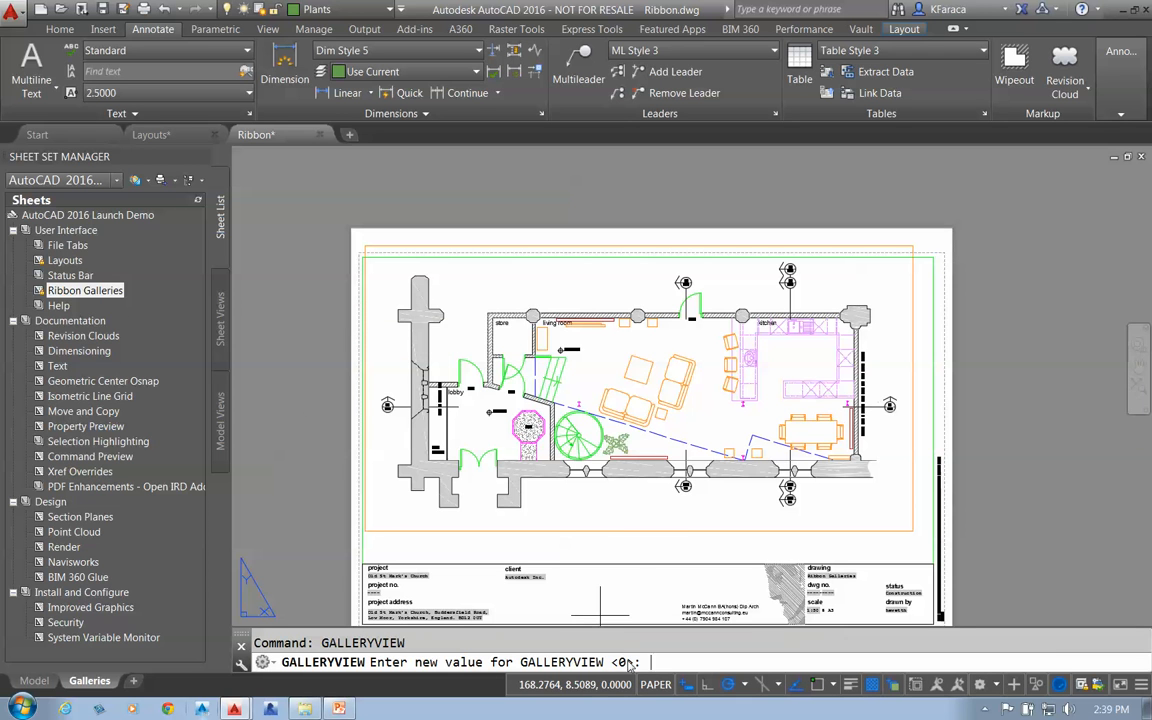
type("1")
key("Return")
left_click(450, 50)
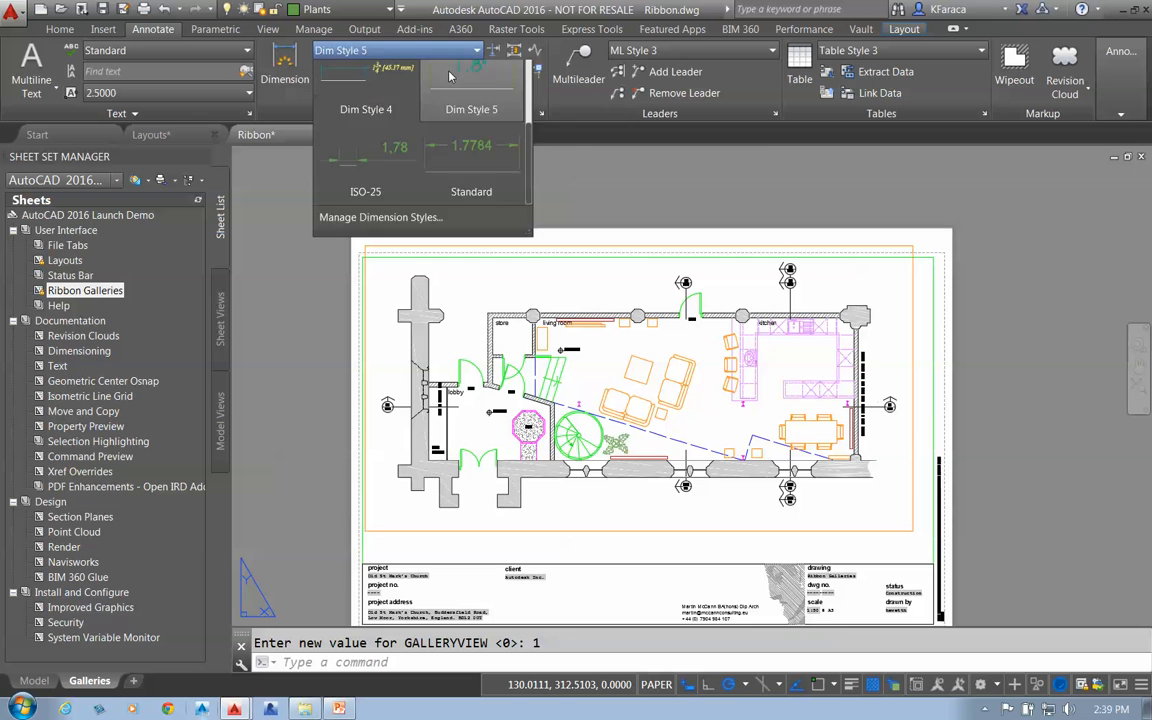
Close the dimension style gallery and open the Revision Clouds sheet from the Documentation subset of the sheet set.
left_click(546, 159)
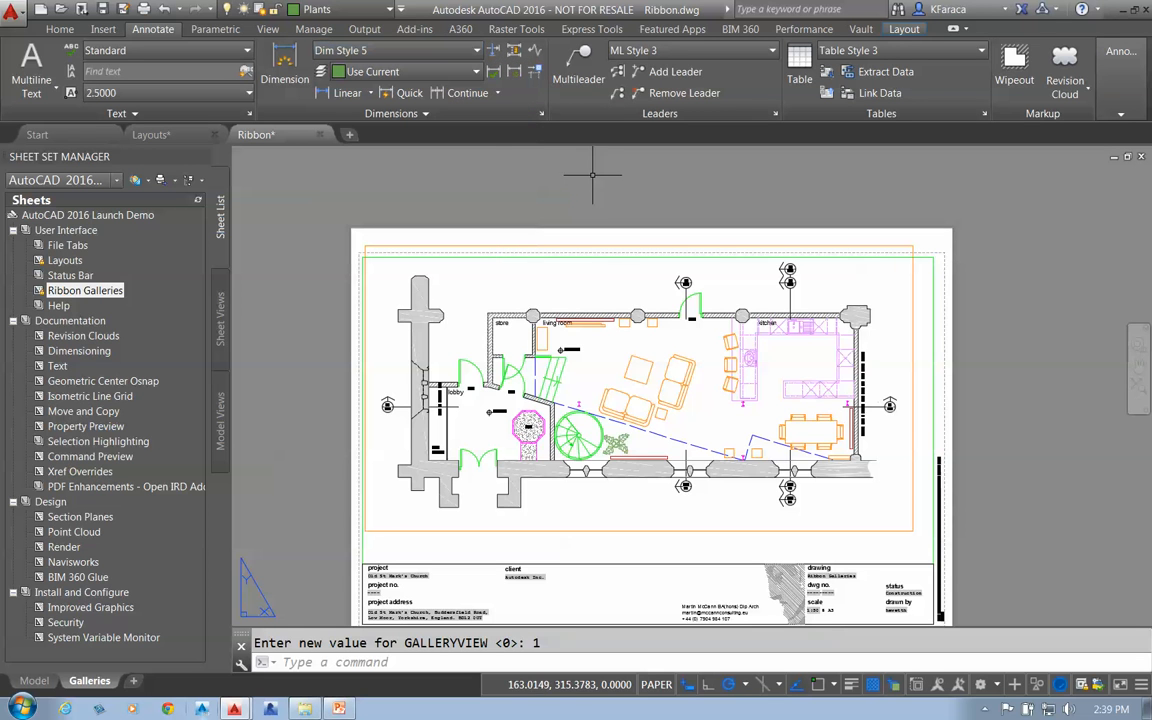
left_click(104, 340)
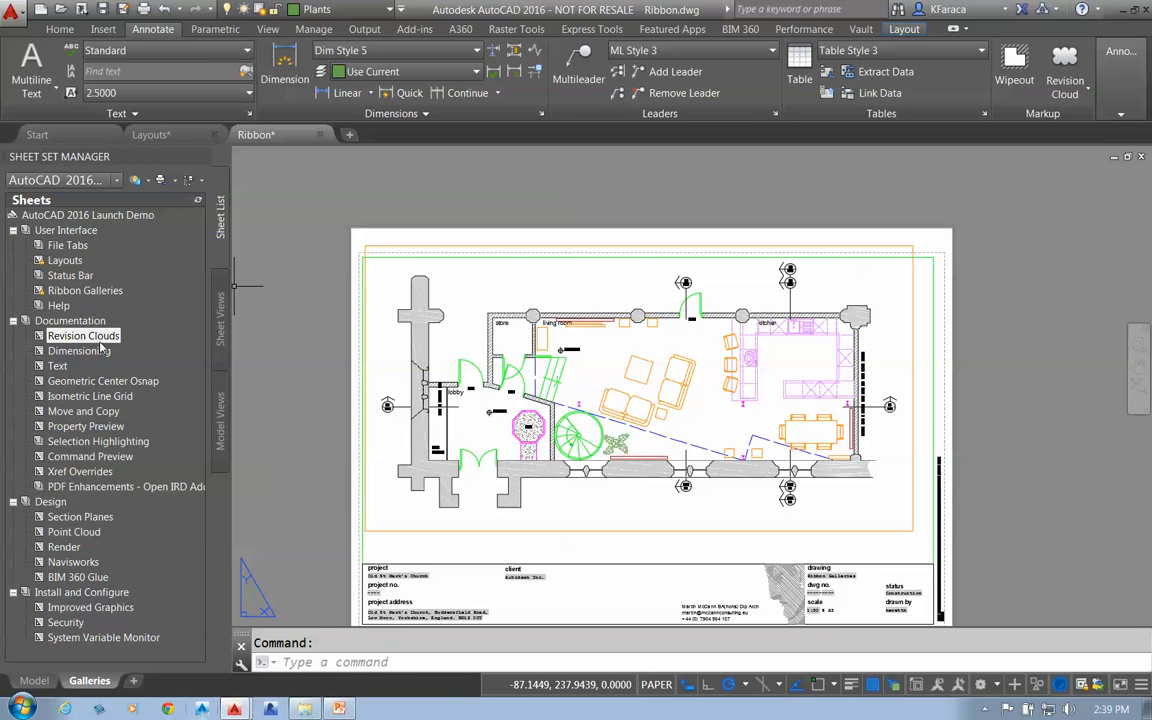
right_click(102, 346)
left_click(120, 356)
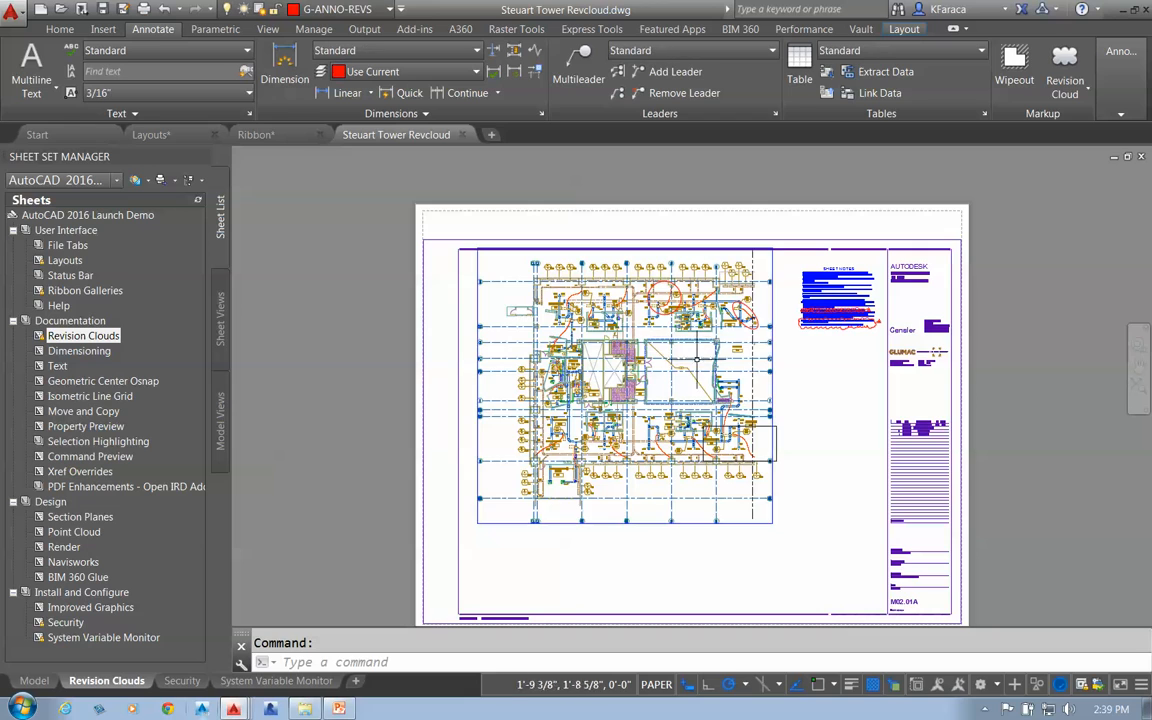
Draw a rectangular revision cloud around the open office at the plan's upper-left corner, between grid lines 12 and 11.
scroll(771, 404, "up", 4)
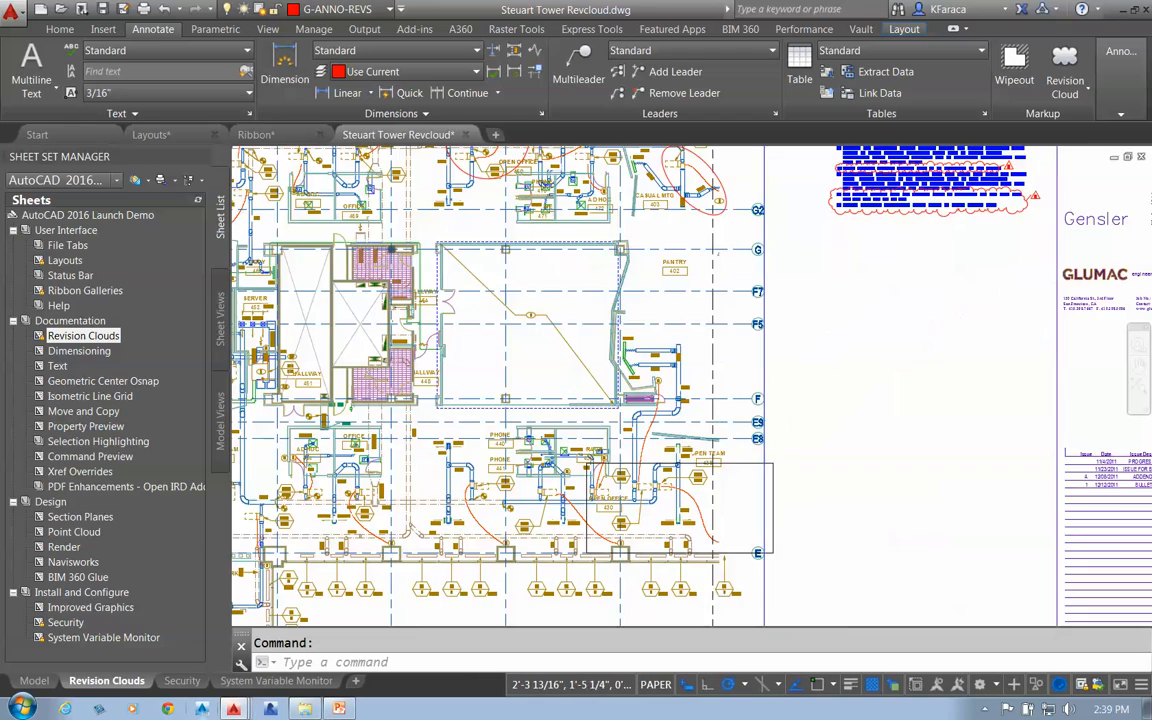
scroll(740, 372, "down", 5)
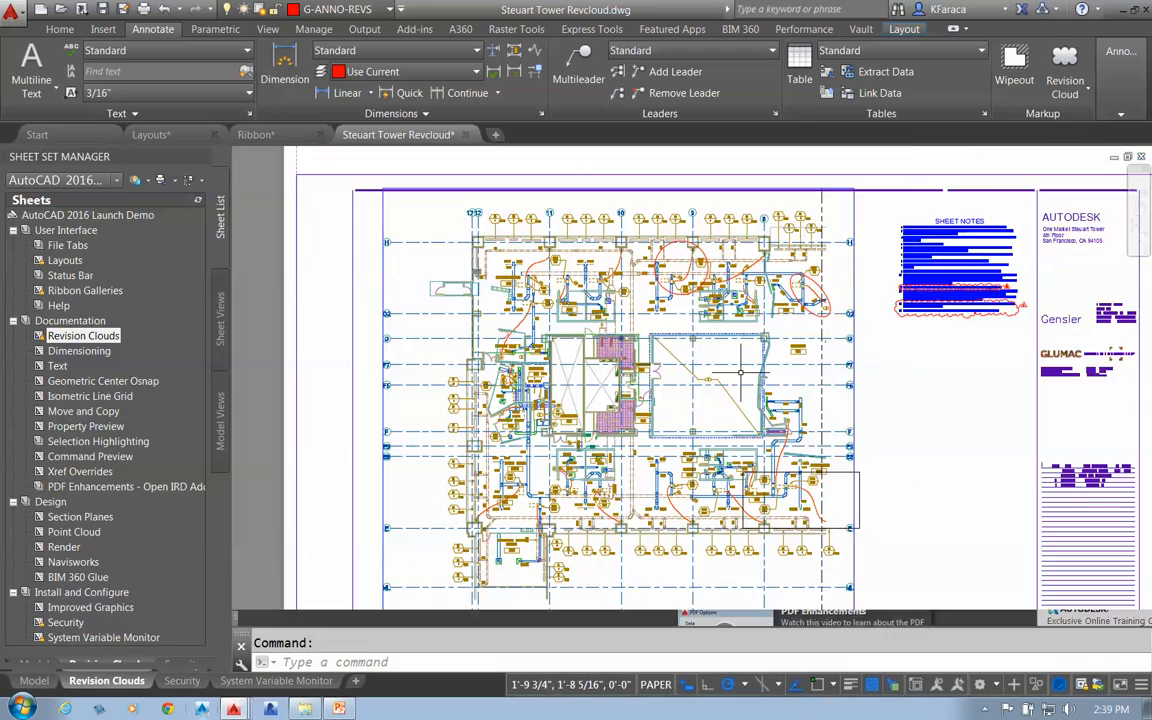
middle_click_drag(740, 372, 704, 419)
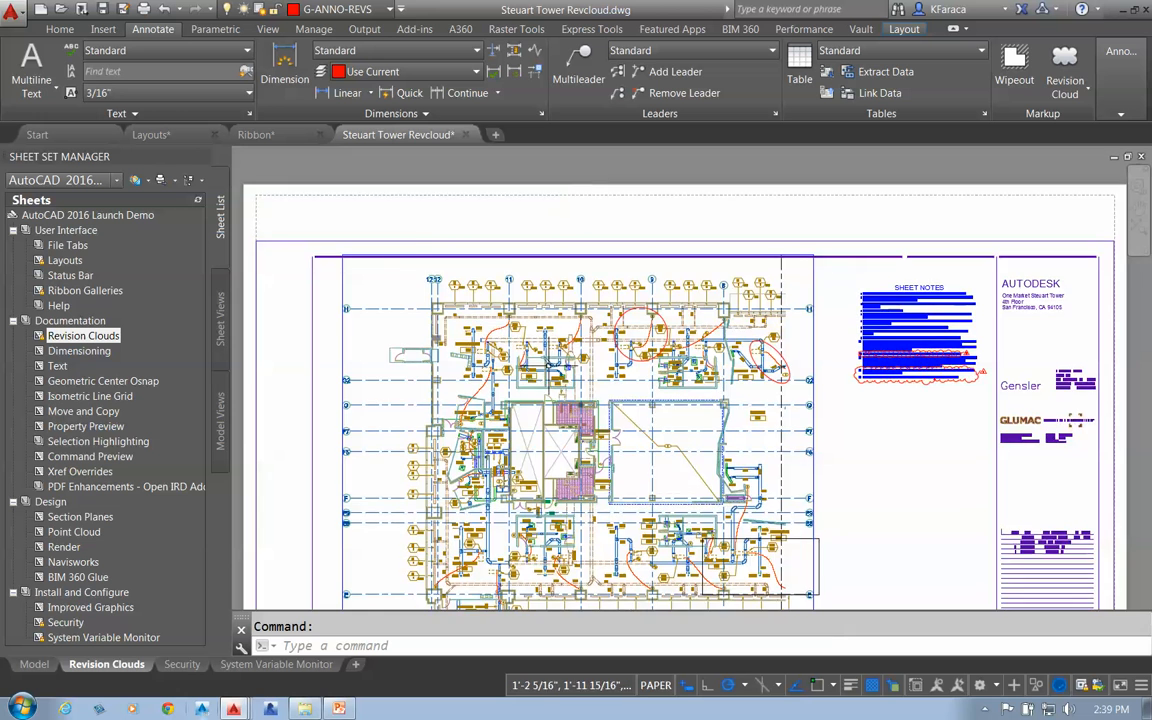
scroll(542, 368, "up", 2)
middle_click_drag(542, 368, 564, 344)
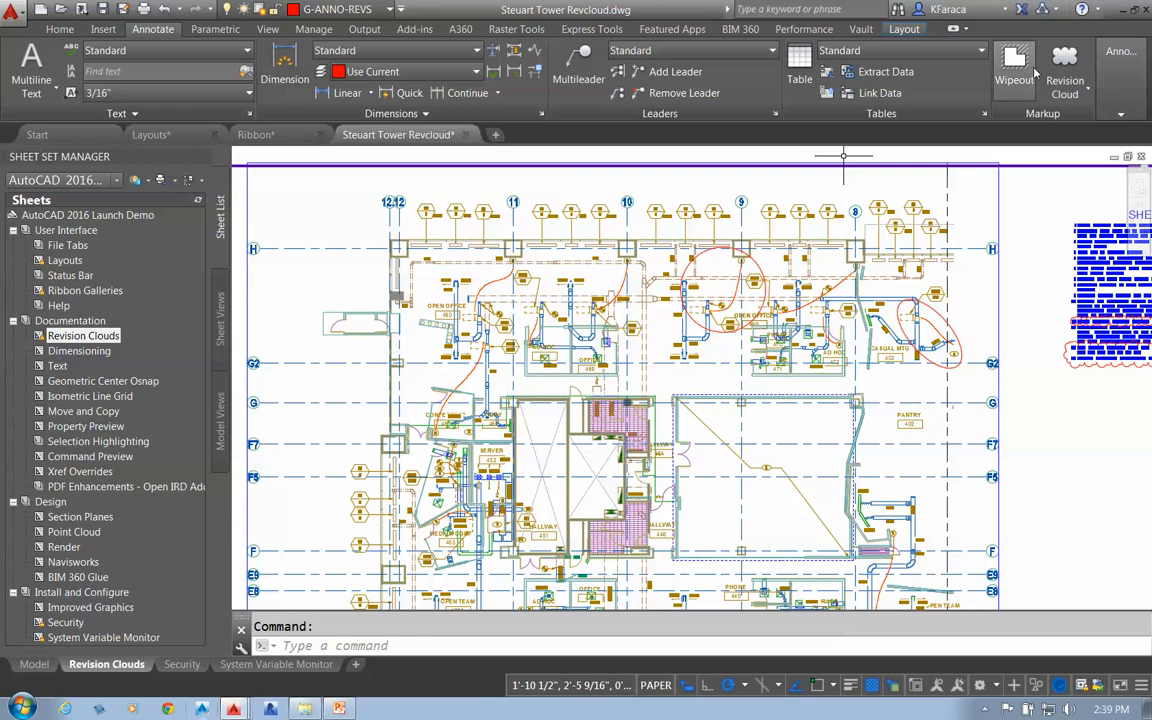
left_click(1065, 60)
left_click(1066, 90)
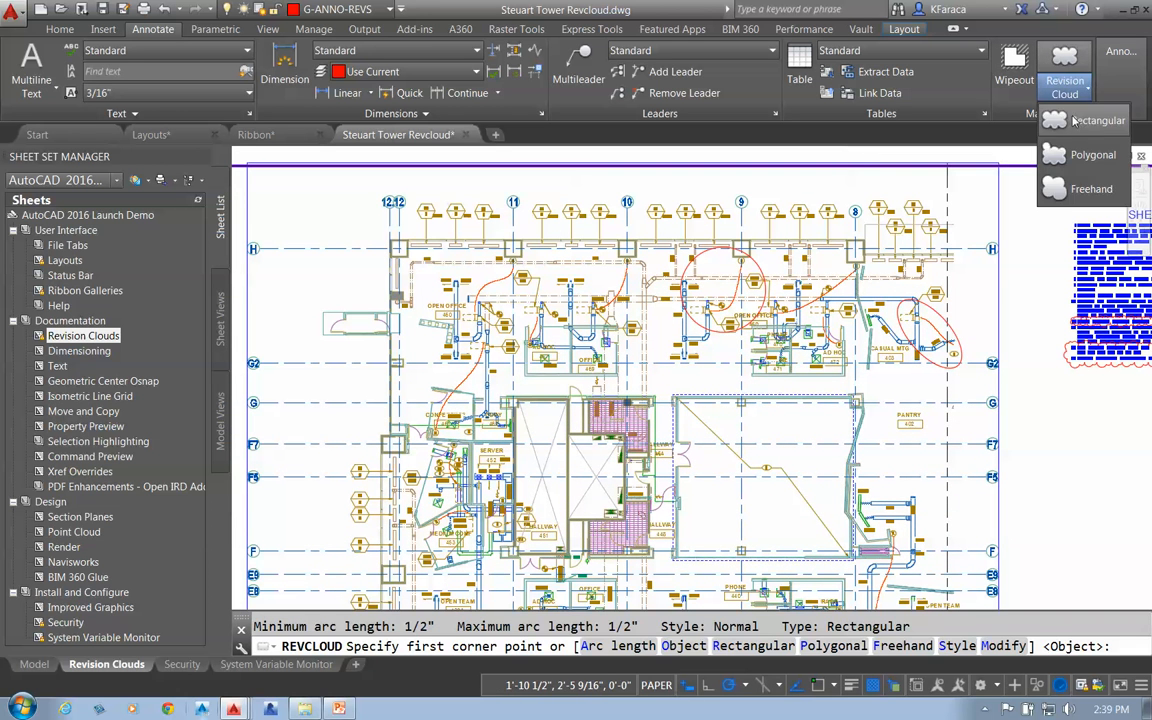
left_click(1073, 120)
left_click(358, 208)
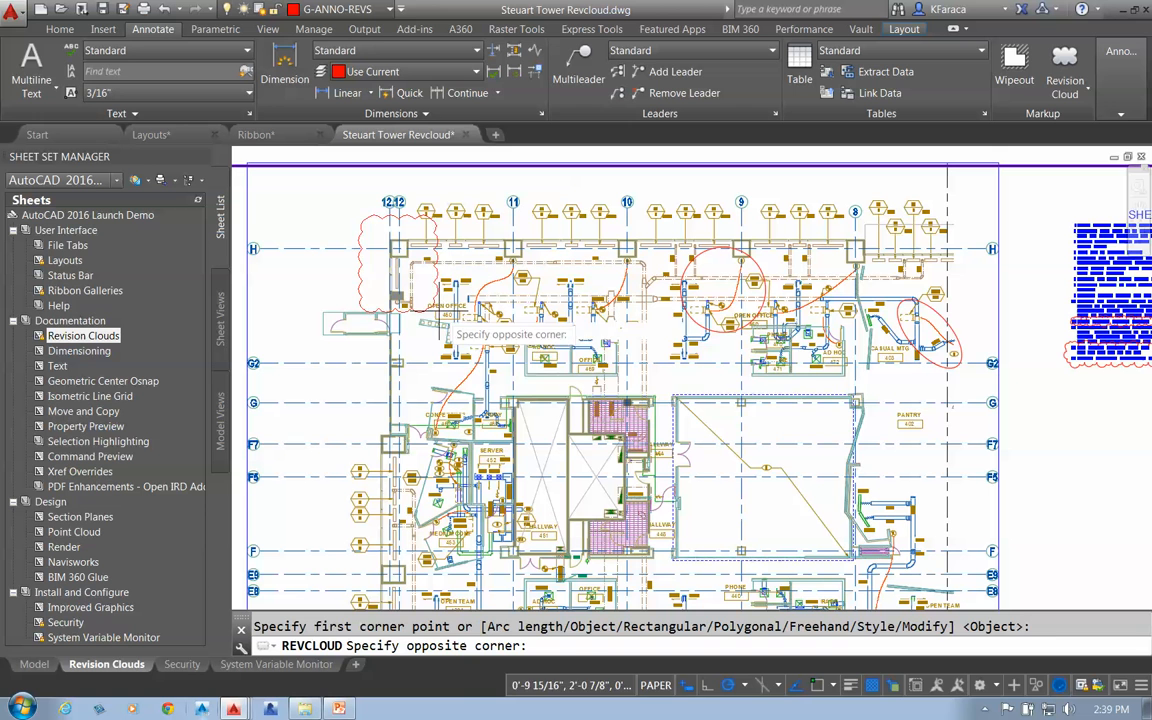
left_click(543, 385)
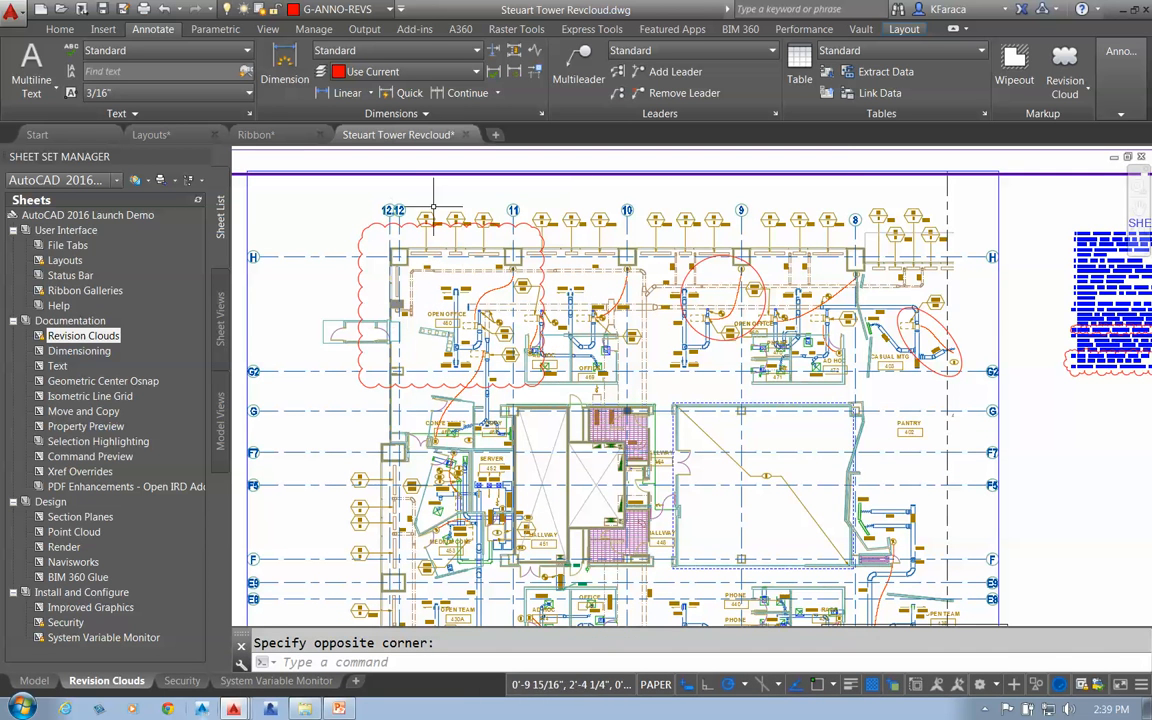
Draw a polygonal revision cloud around the rooms beside the server room, between grid lines G and F.
left_click(1050, 90)
left_click(1090, 155)
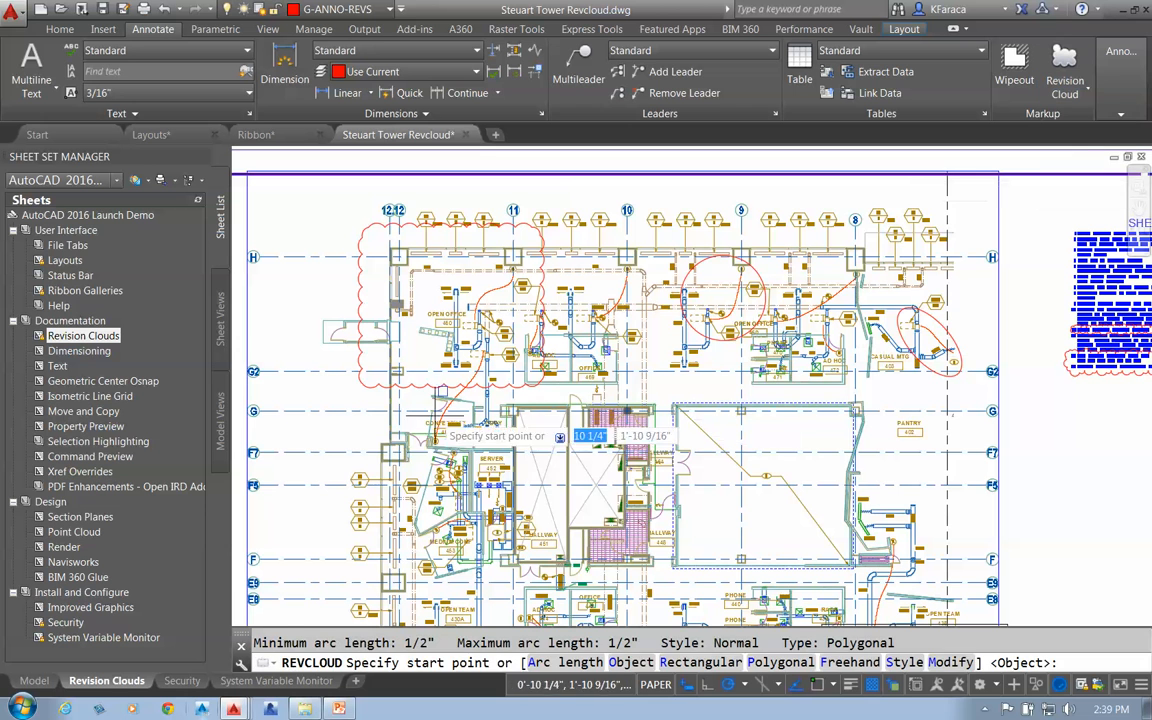
left_click(360, 485)
left_click(366, 588)
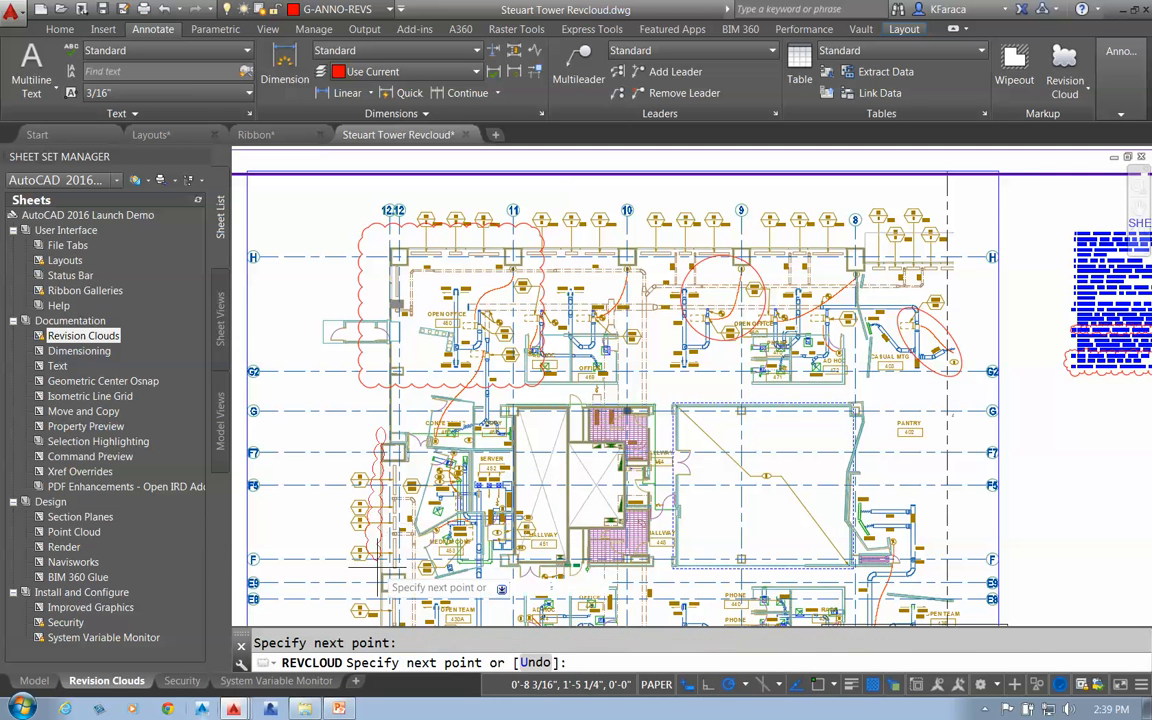
left_click(432, 590)
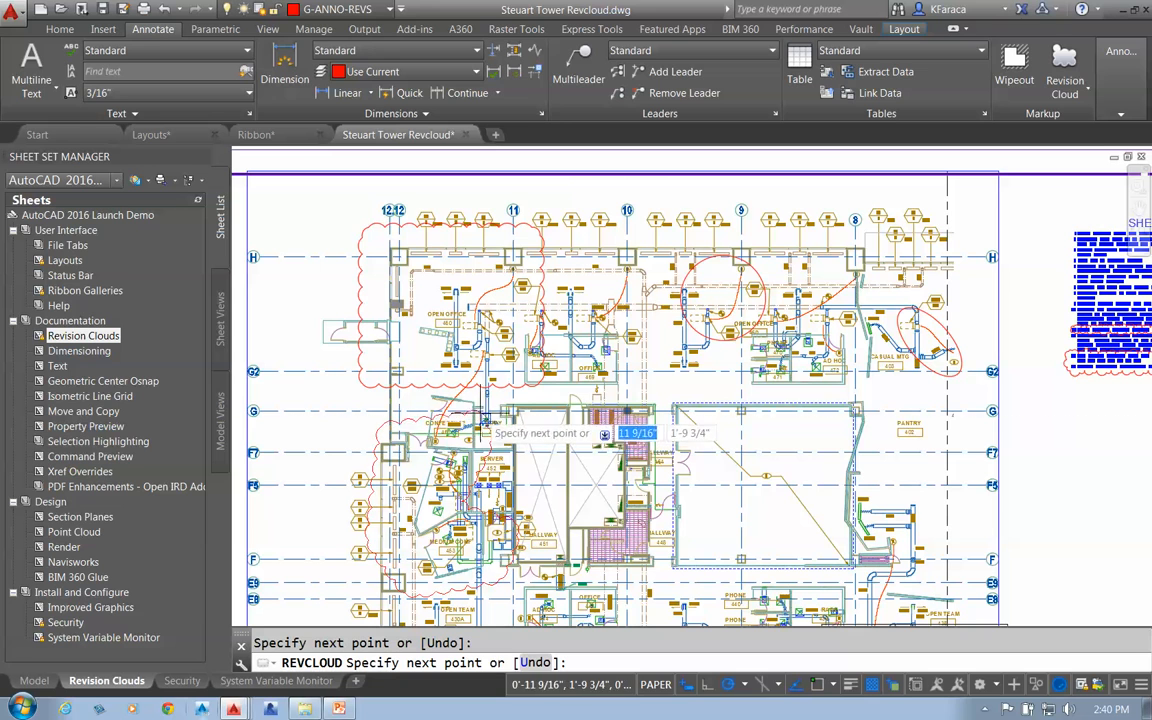
right_click(466, 419)
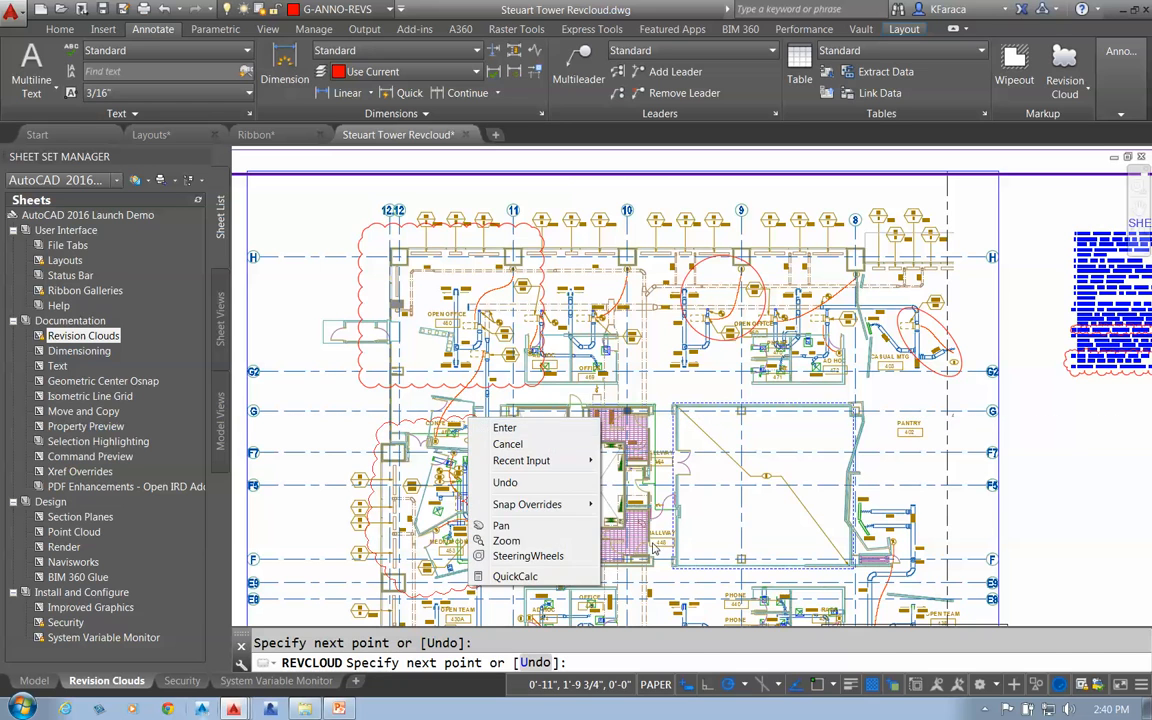
left_click(558, 432)
Convert the red circle near grid line 9 into a revision cloud without reversing the arc direction.
scroll(530, 470, "up", 3)
scroll(563, 499, "down", 3)
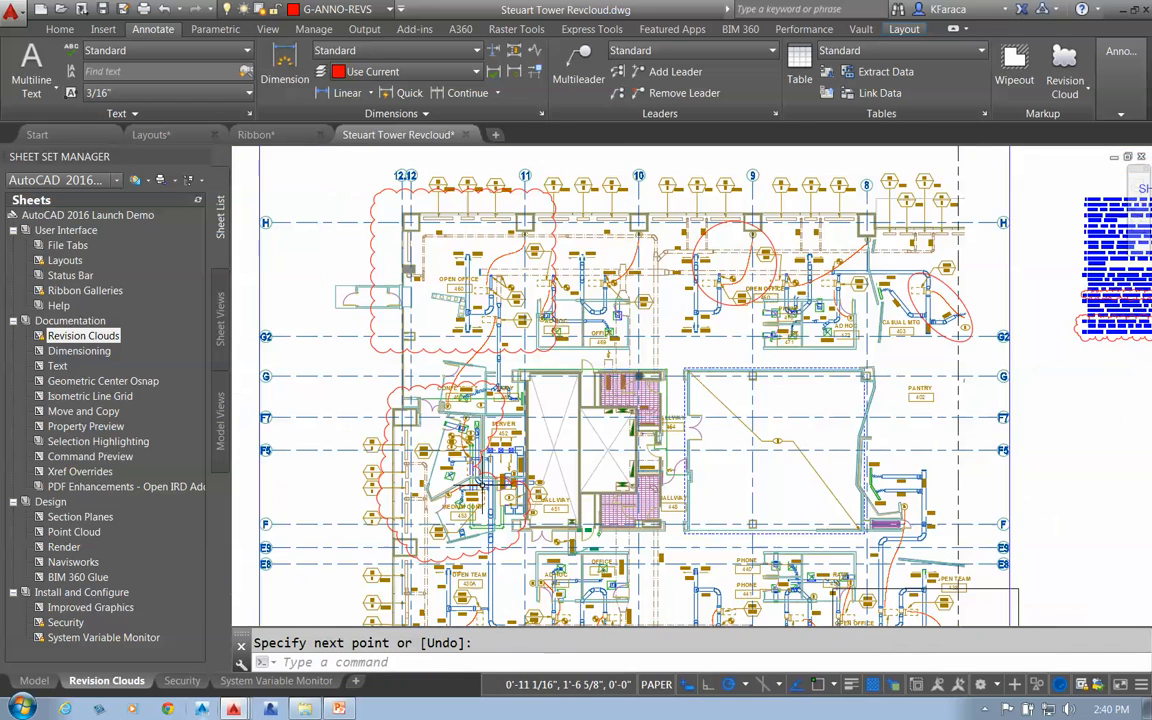
middle_click_drag(564, 499, 478, 487)
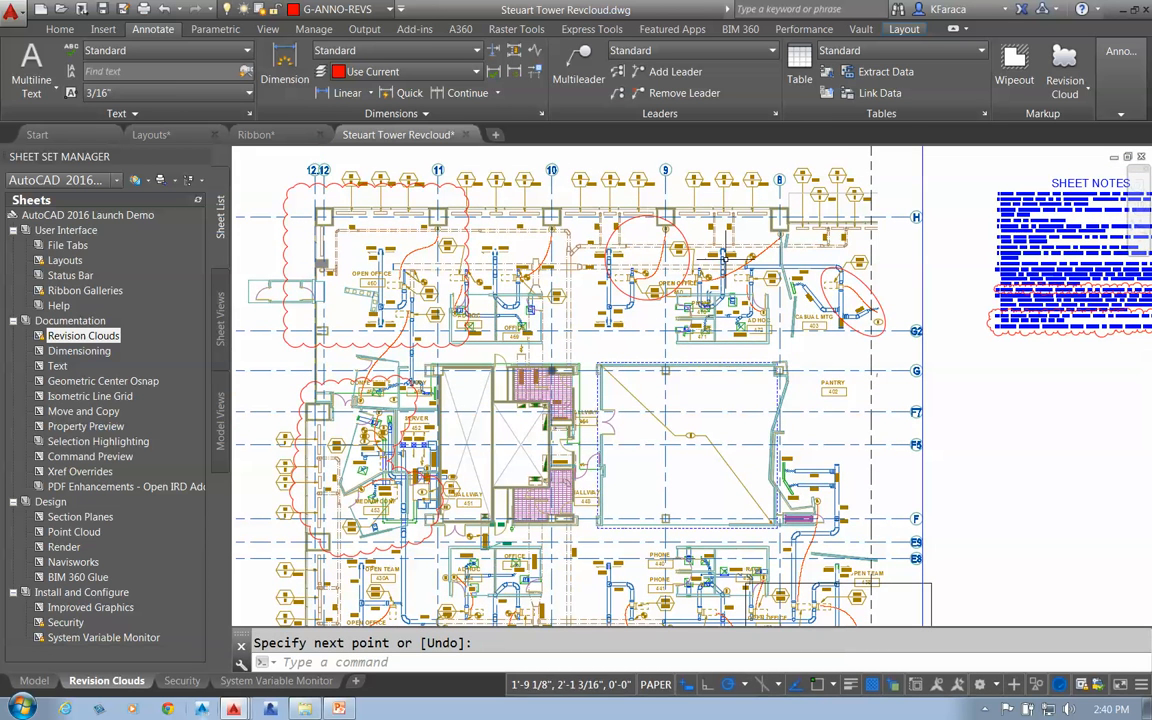
key("Return")
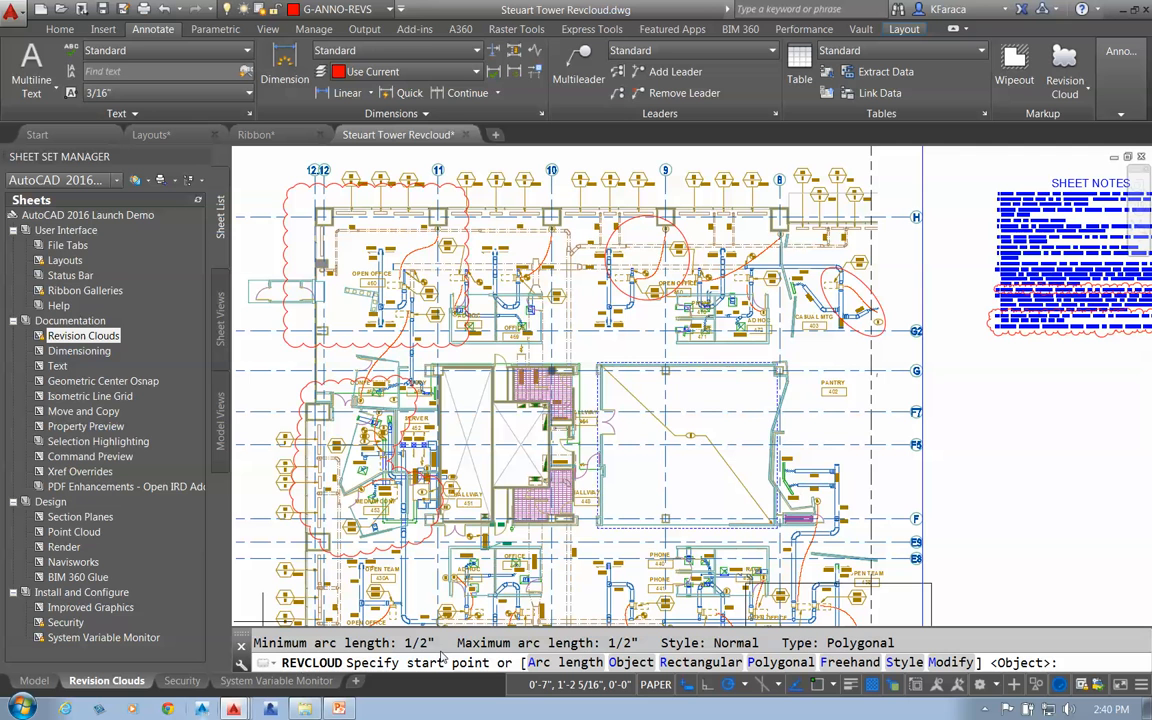
left_click(632, 664)
left_click(580, 274)
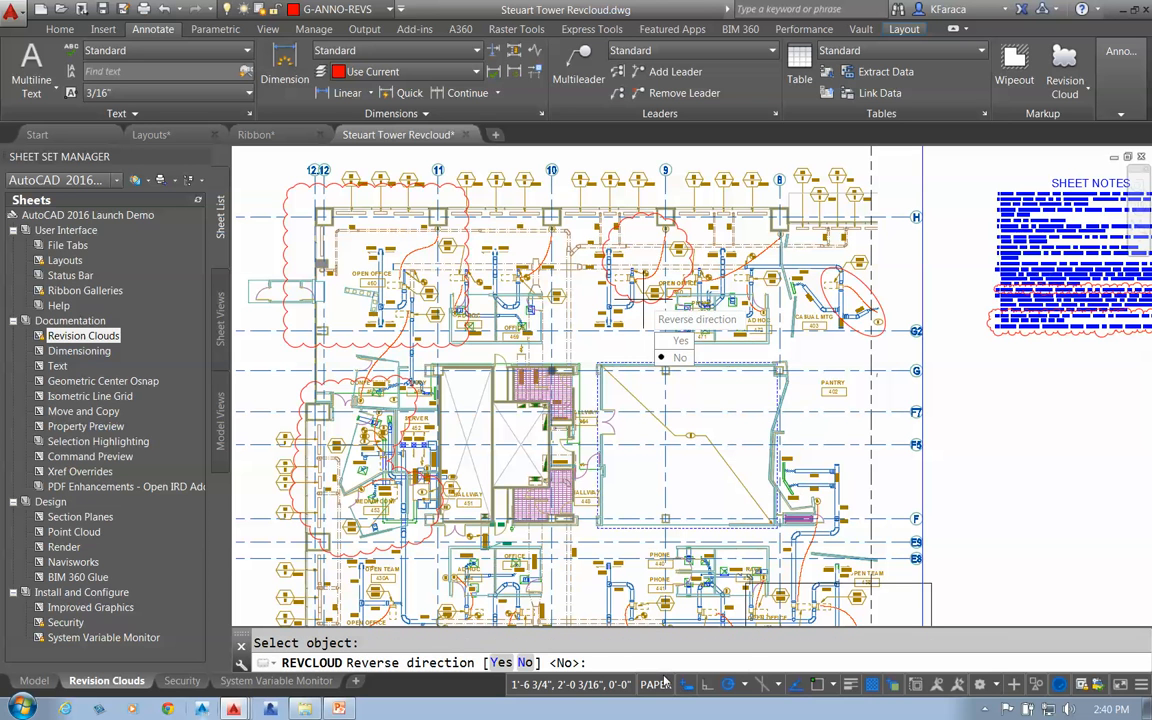
key("Return")
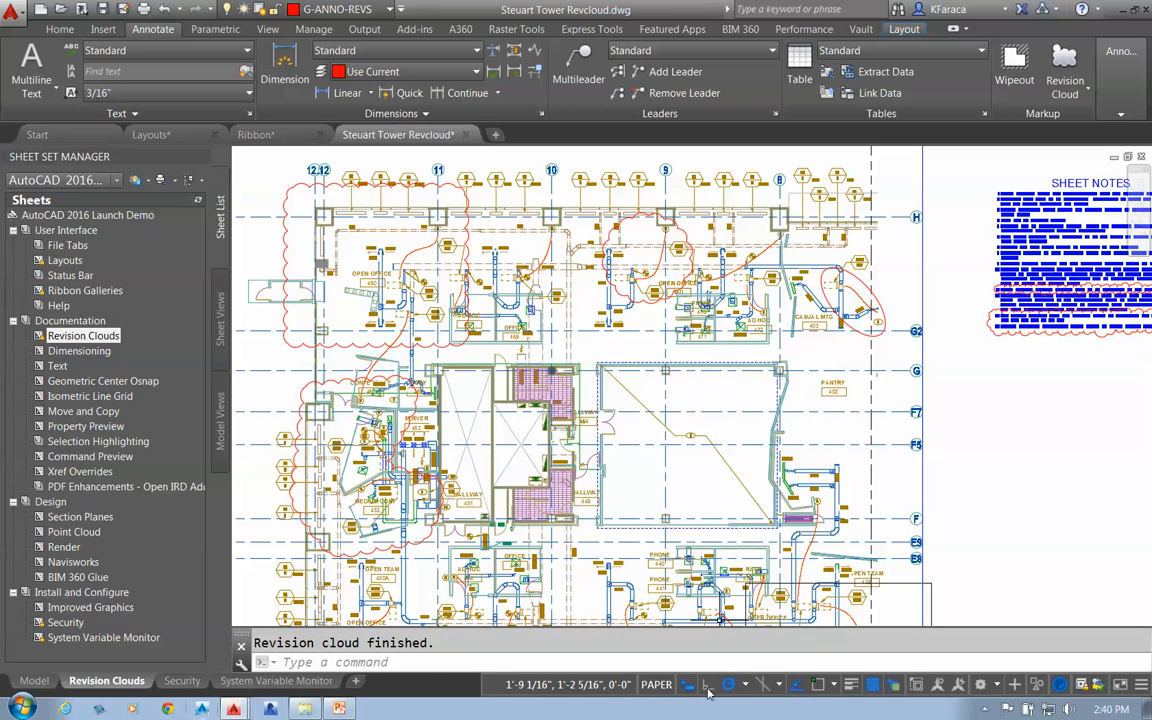
Convert the red ellipse at the casual meeting room into a revision cloud, answering No to reversing the direction.
key("Return")
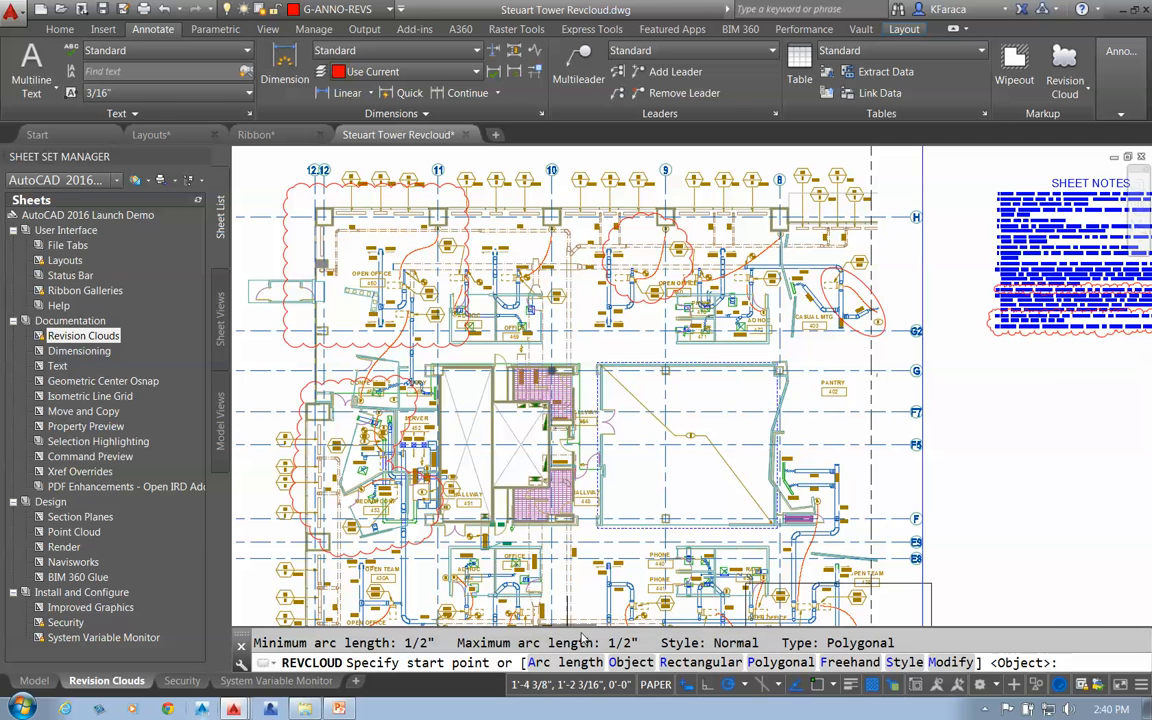
left_click(632, 662)
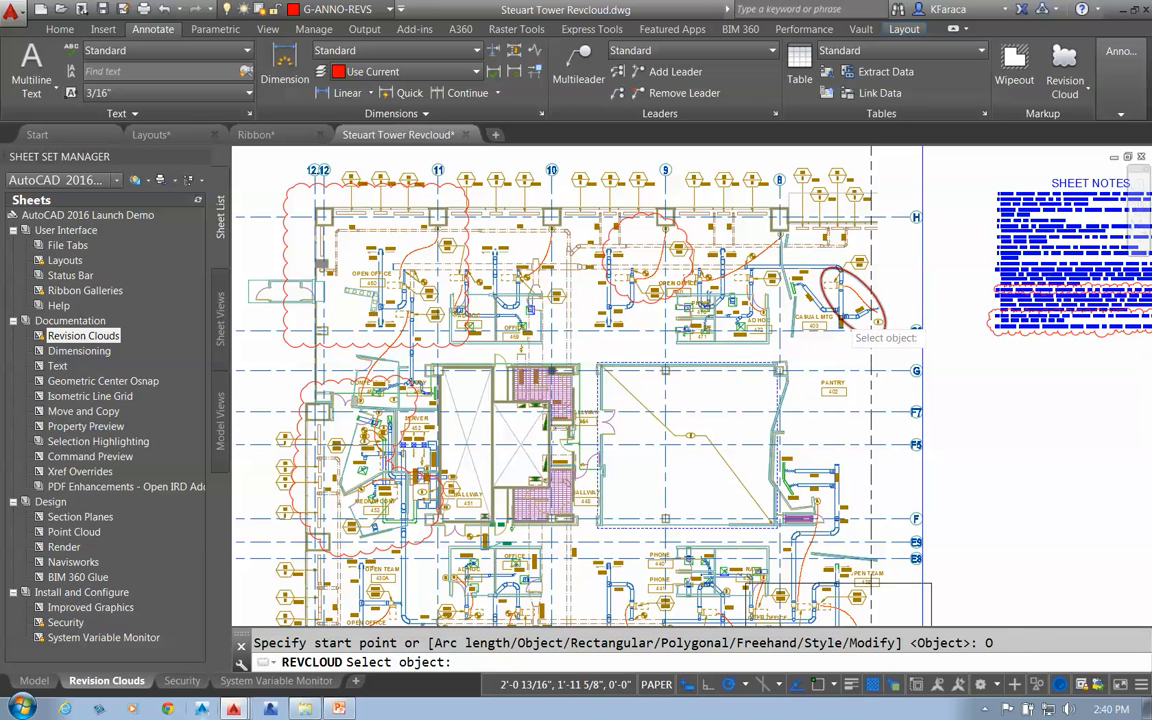
left_click(877, 322)
key("Down")
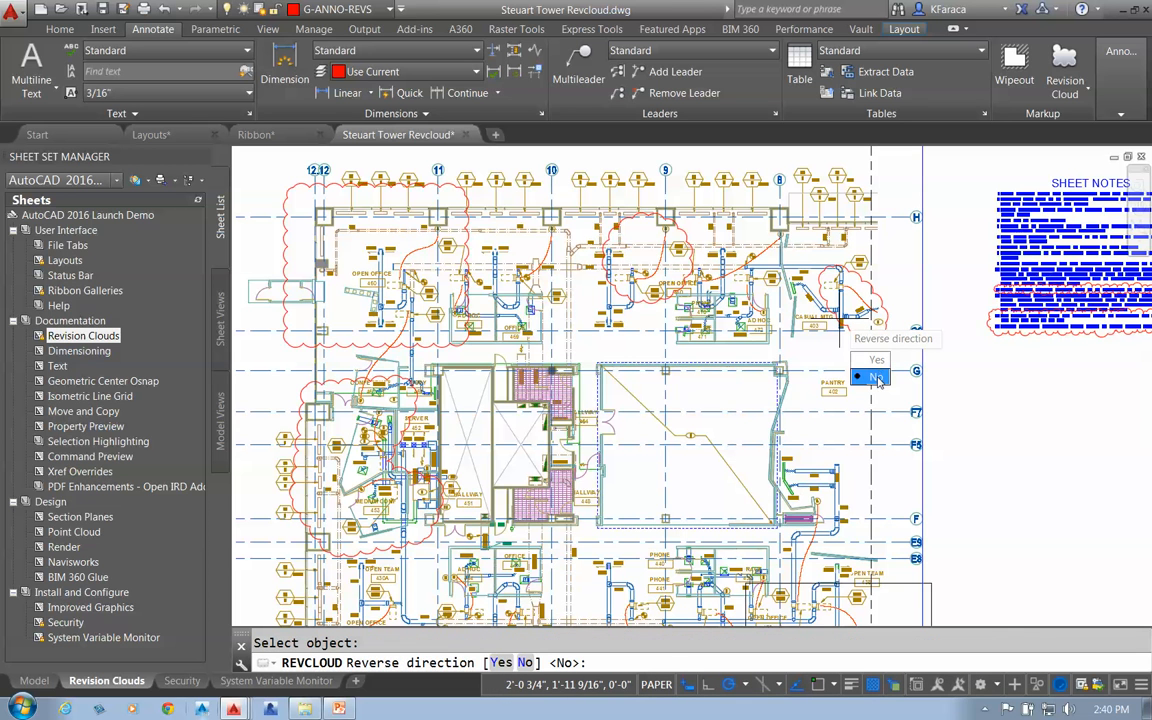
left_click(876, 377)
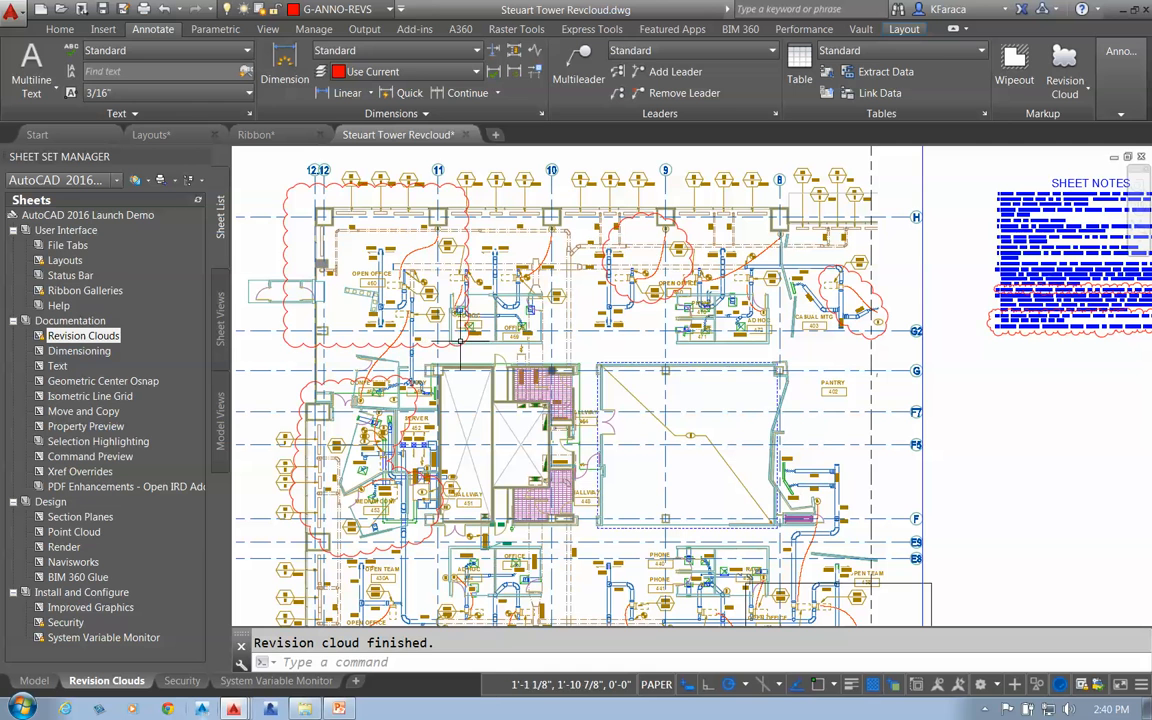
Stretch the rectangular revision cloud's two lower corners outward and add a vertex to its right side, pulled toward grid line 10.
left_click(463, 340)
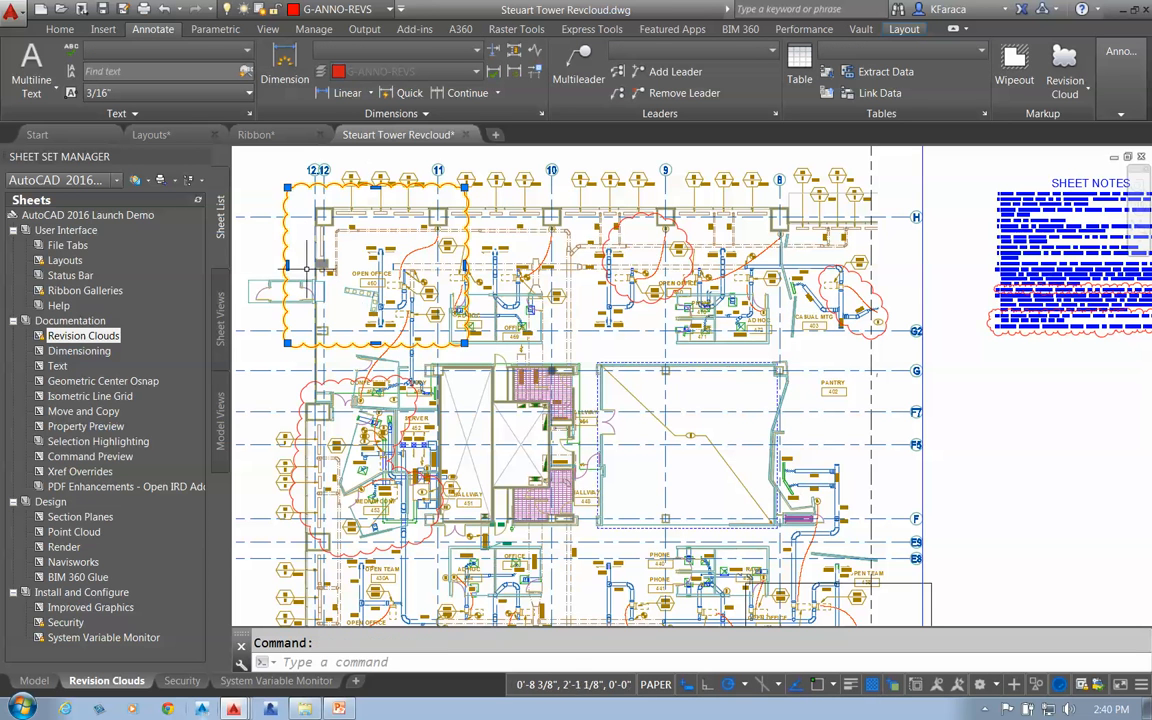
left_click(288, 345)
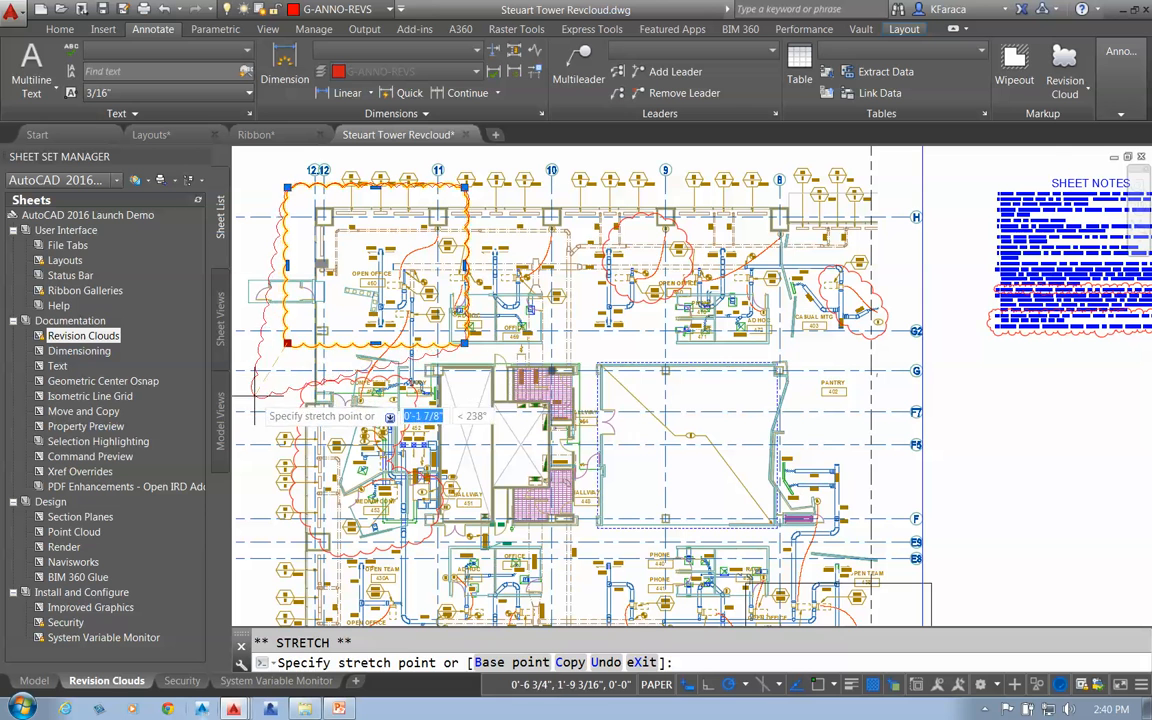
left_click(269, 380)
left_click(463, 343)
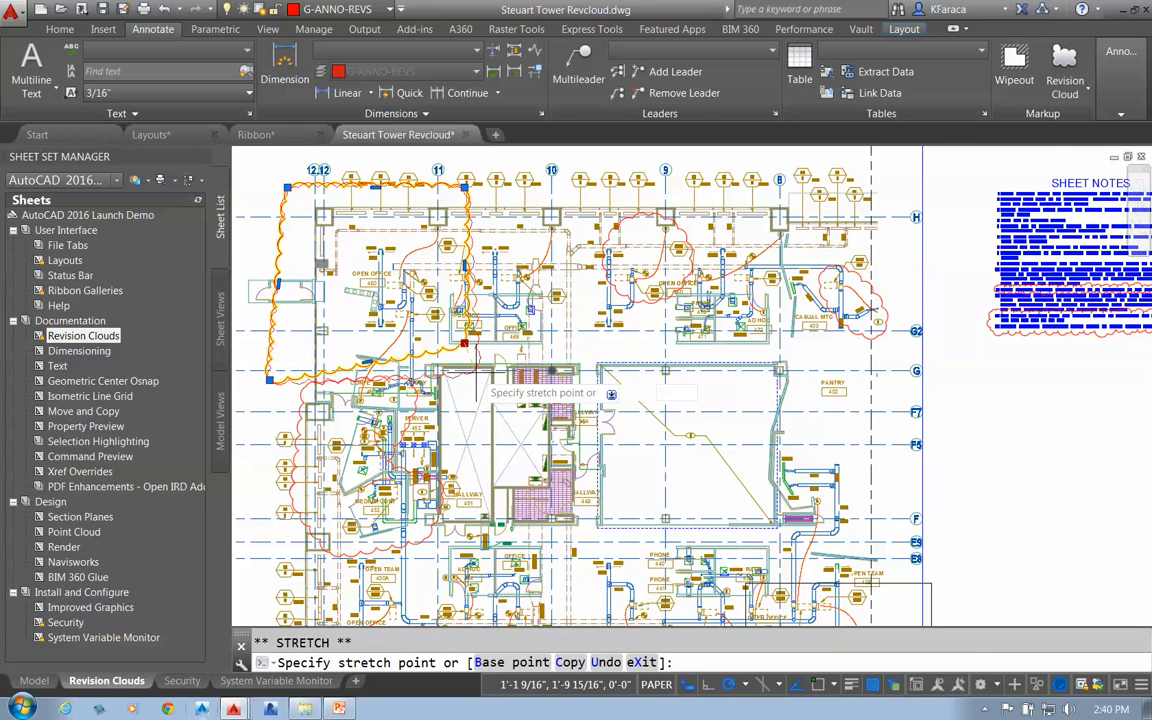
left_click(476, 370)
mouse_move(469, 278)
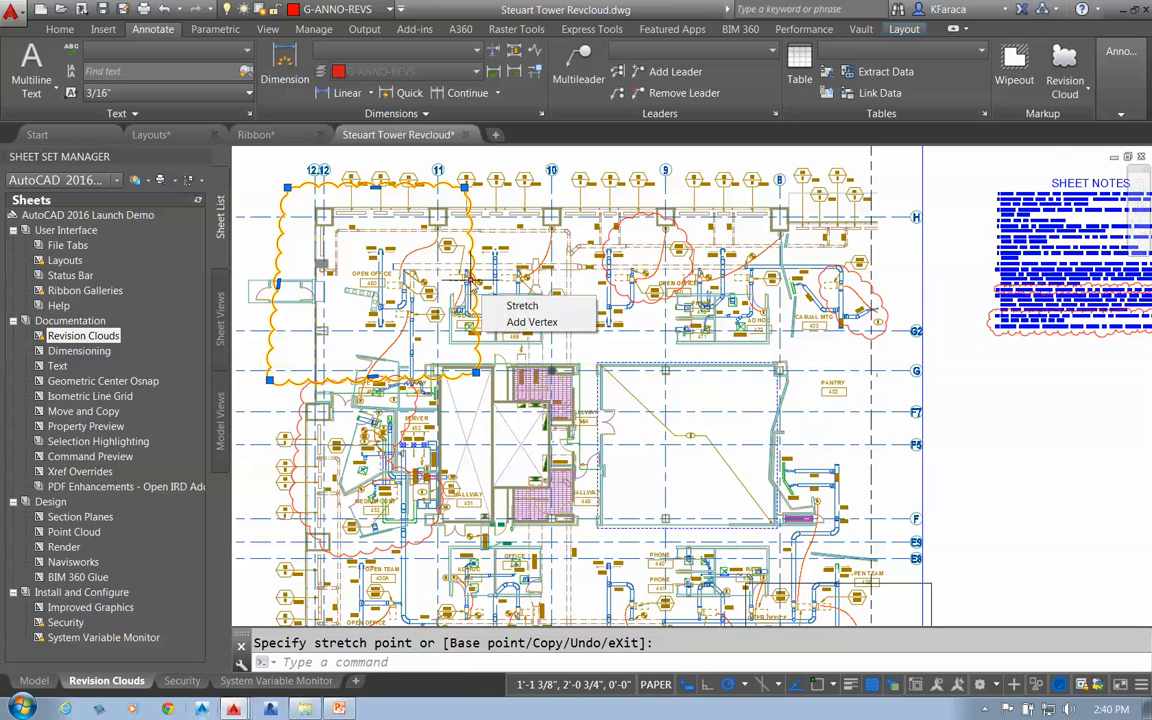
left_click(530, 322)
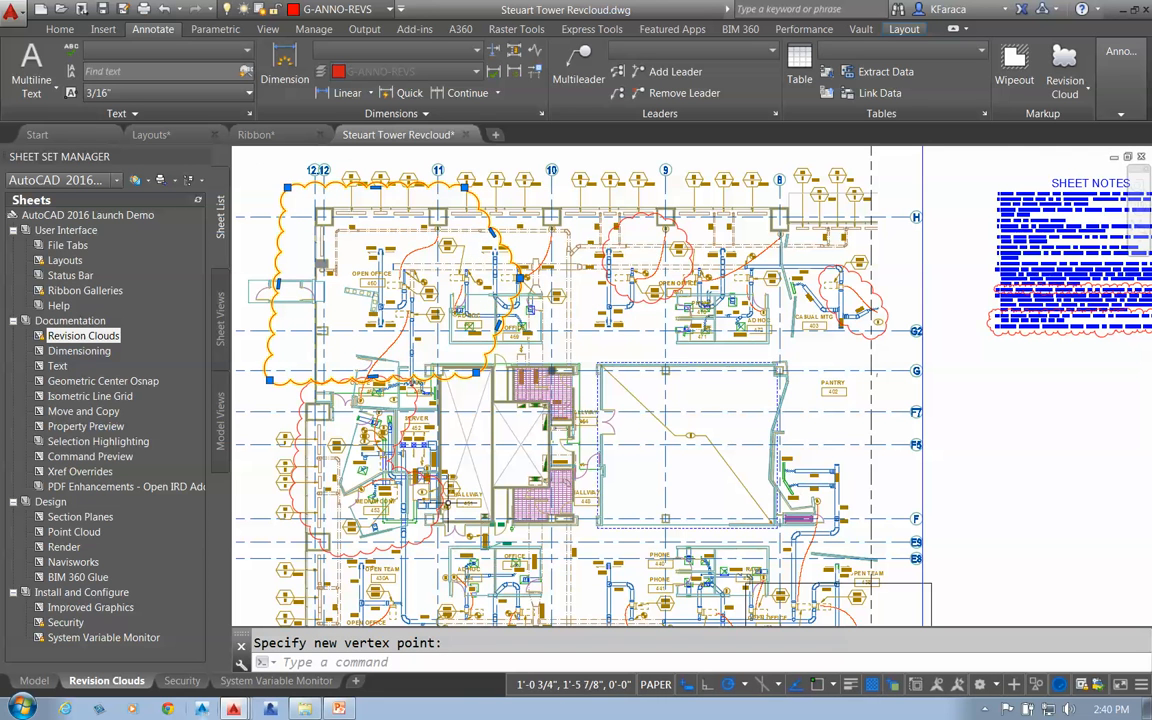
Examine the editing grips of the polygonal, circular and elliptical revision clouds, clearing the selections.
left_click(399, 454)
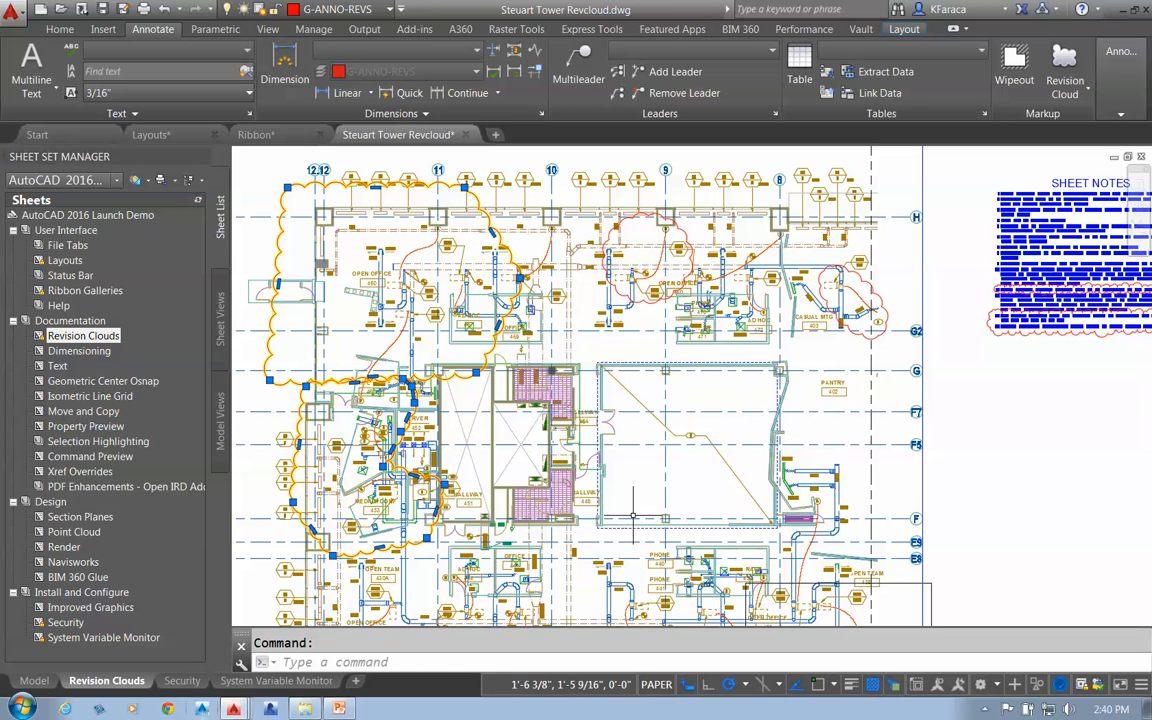
key("Escape")
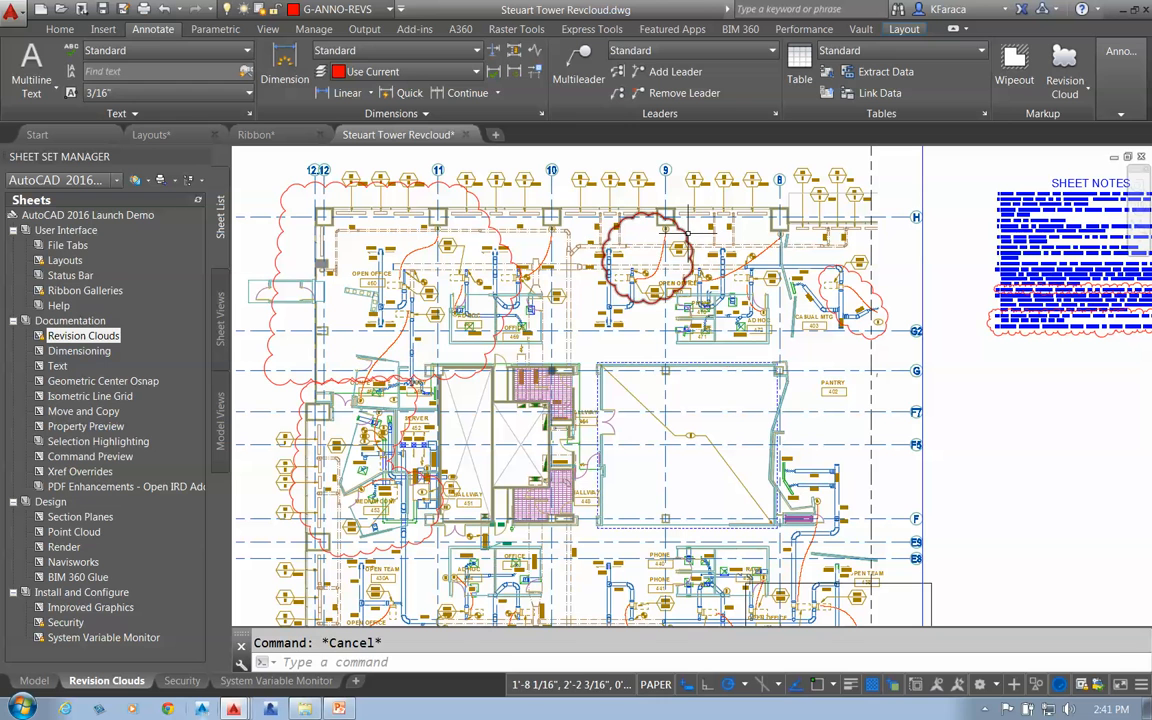
left_click(645, 215)
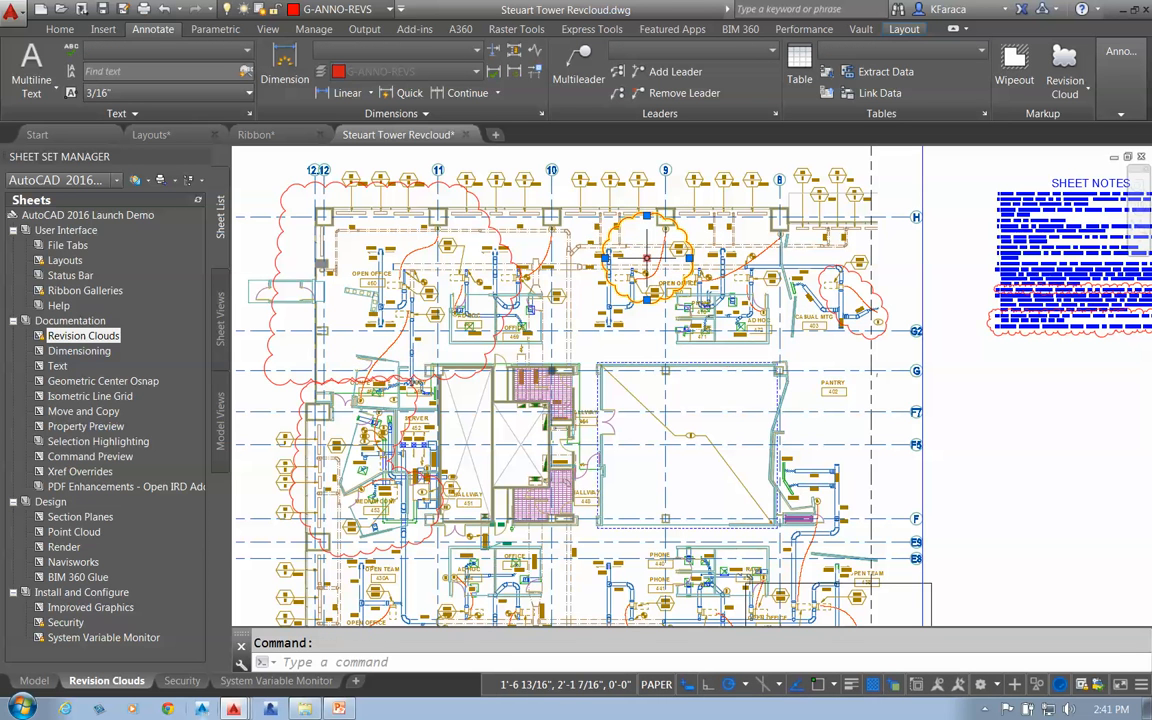
left_click(855, 330)
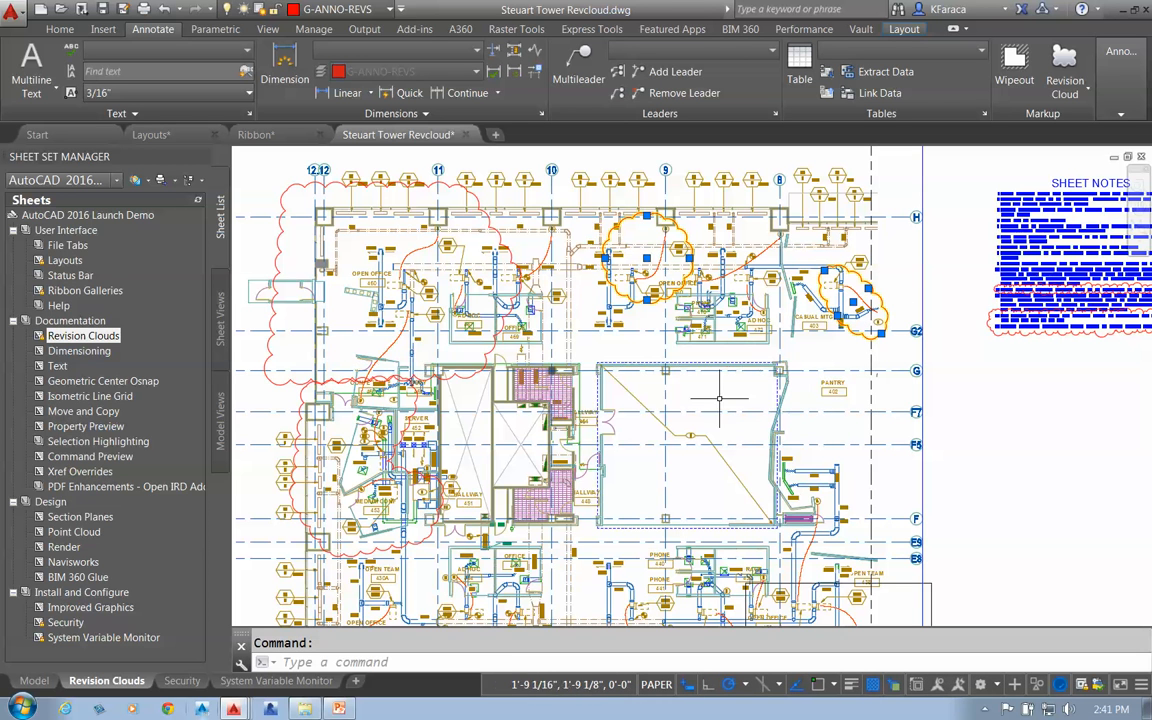
key("Escape")
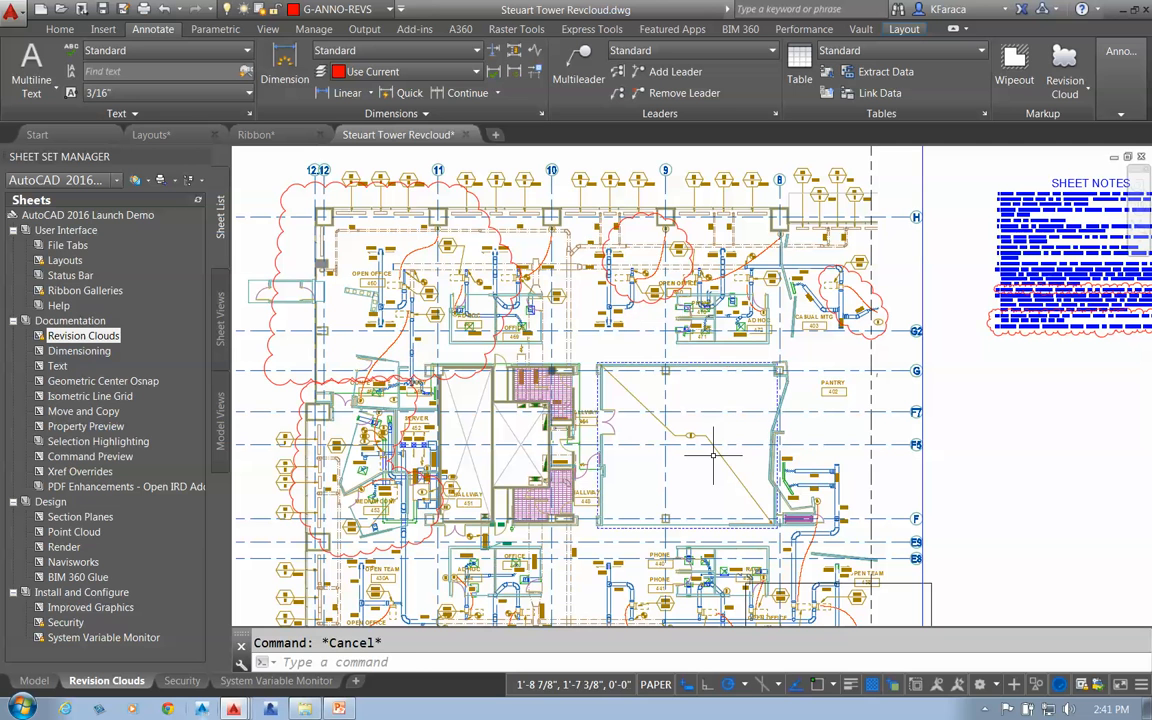
key("Return")
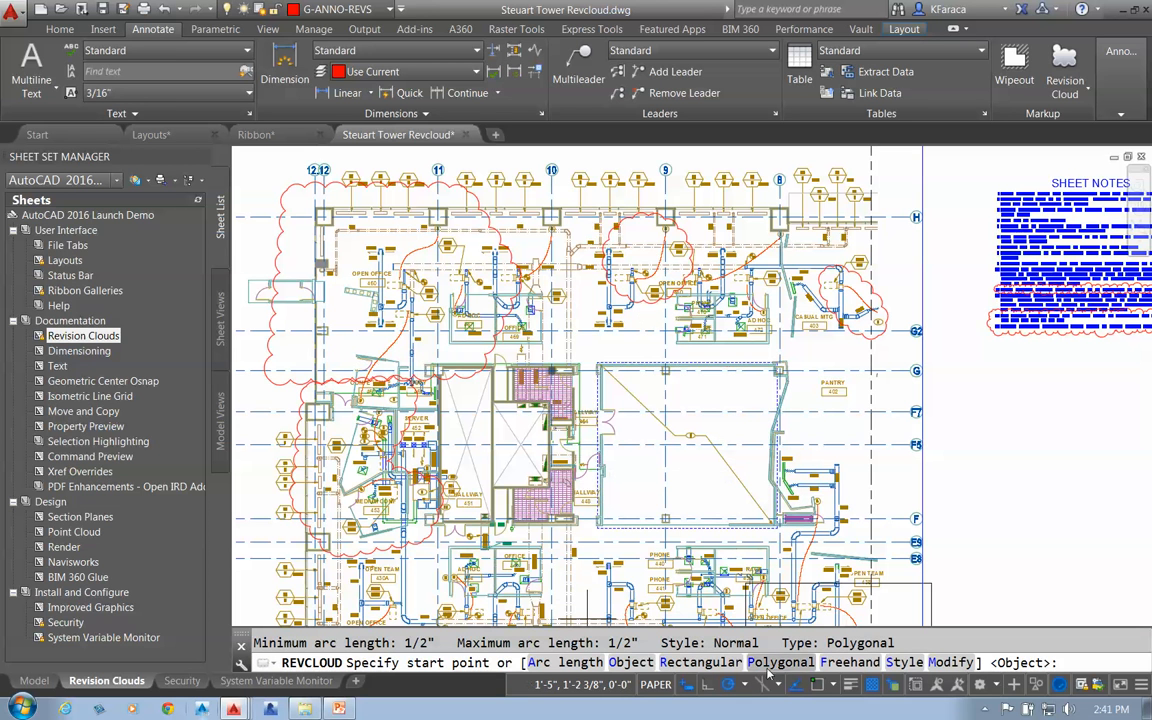
left_click(950, 662)
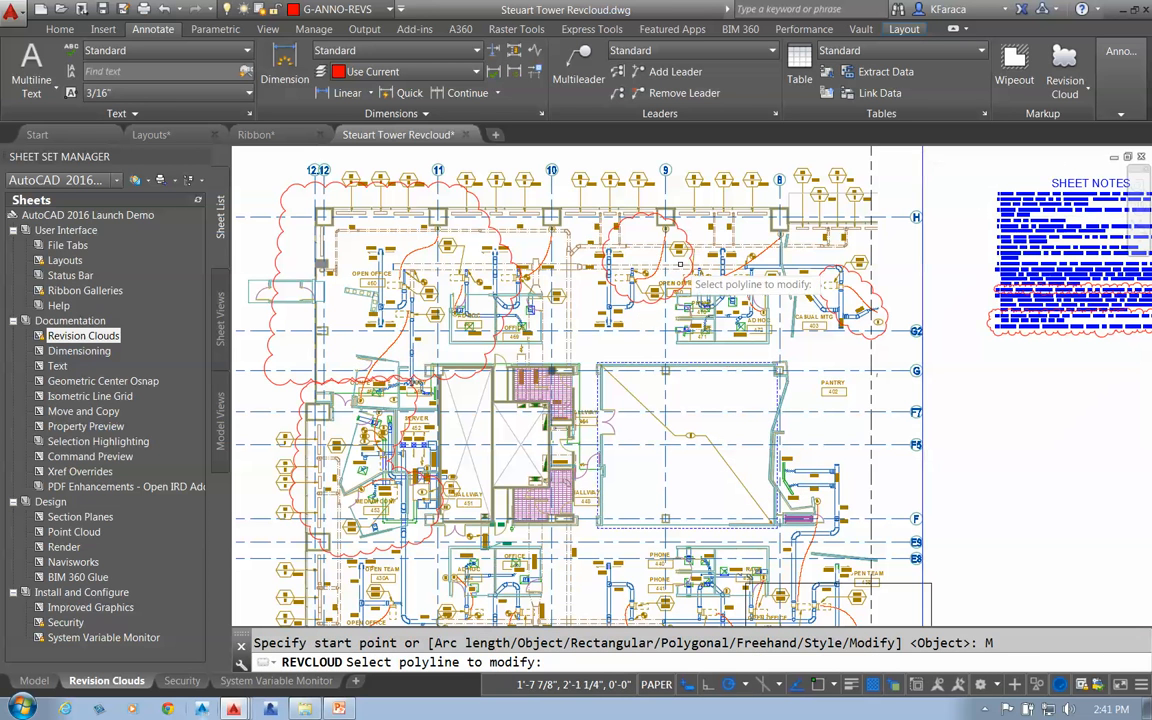
left_click(672, 302)
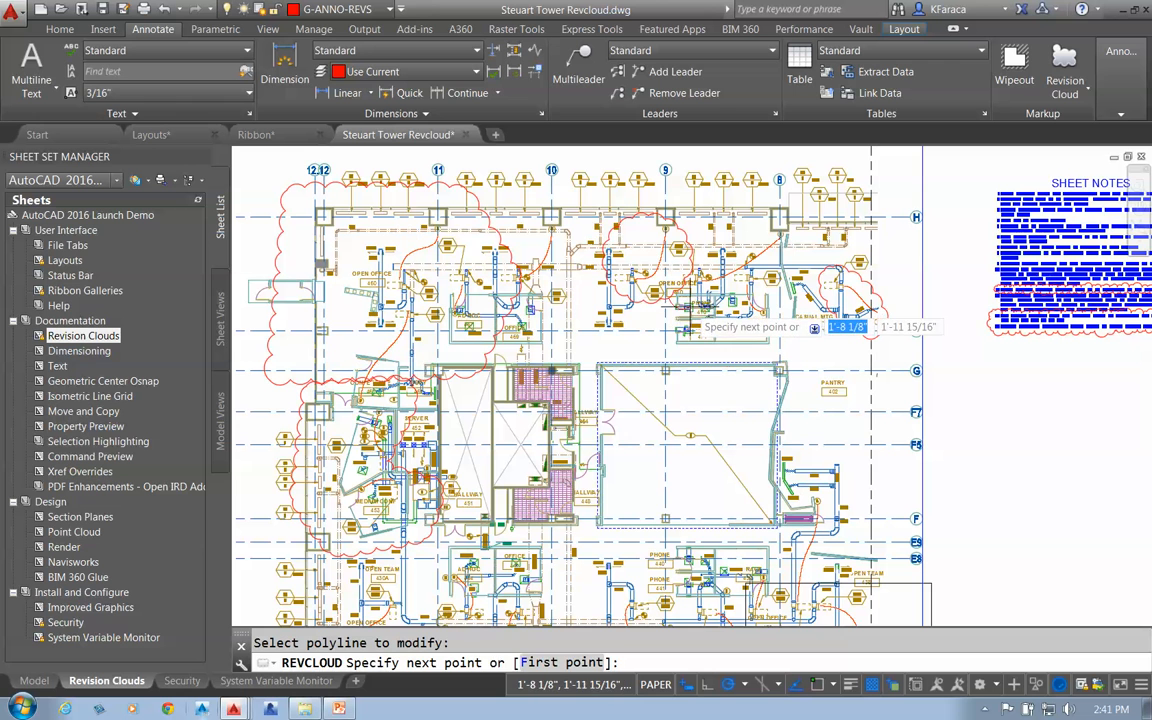
left_click(700, 305)
left_click(700, 305)
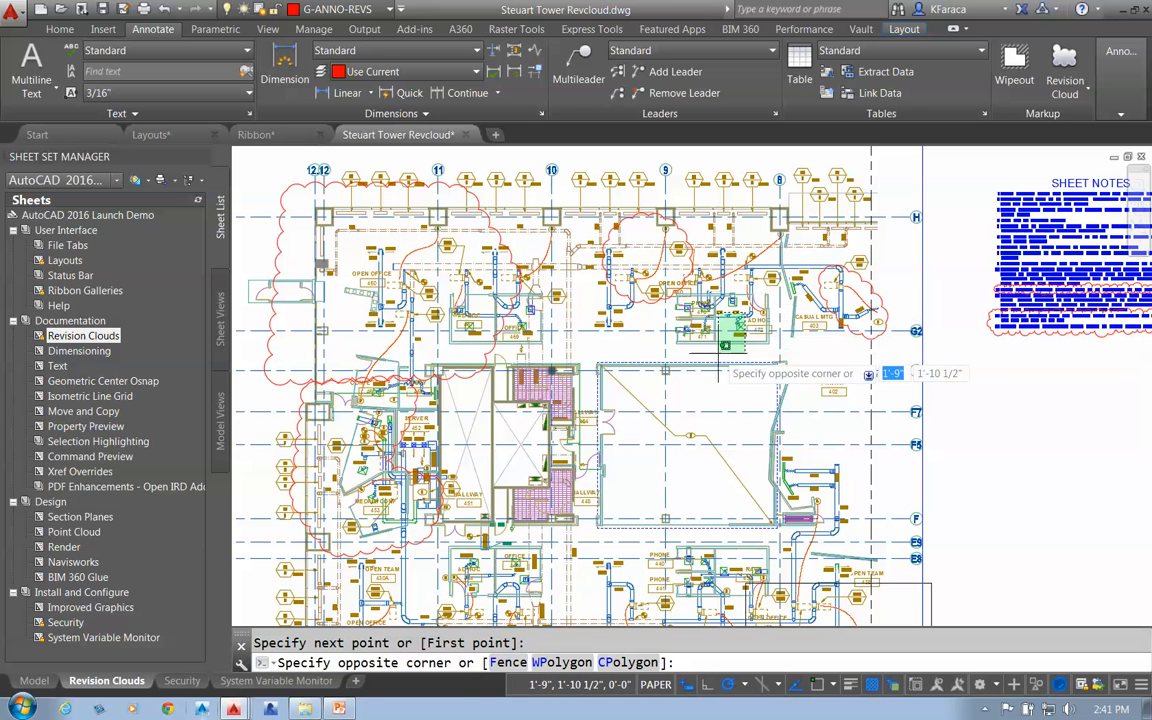
left_click(745, 282)
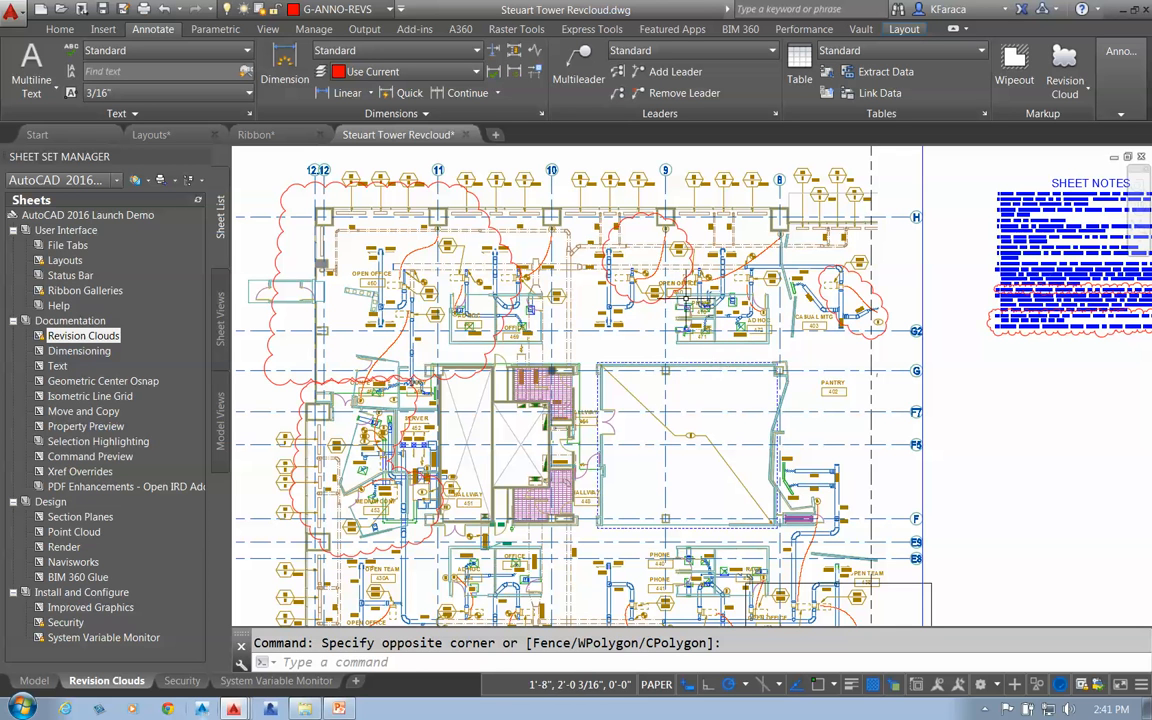
Modify the circular revision cloud near grid line 9 with a new lobe toward grid line 8, erasing the inner side without reversing direction.
key("Return")
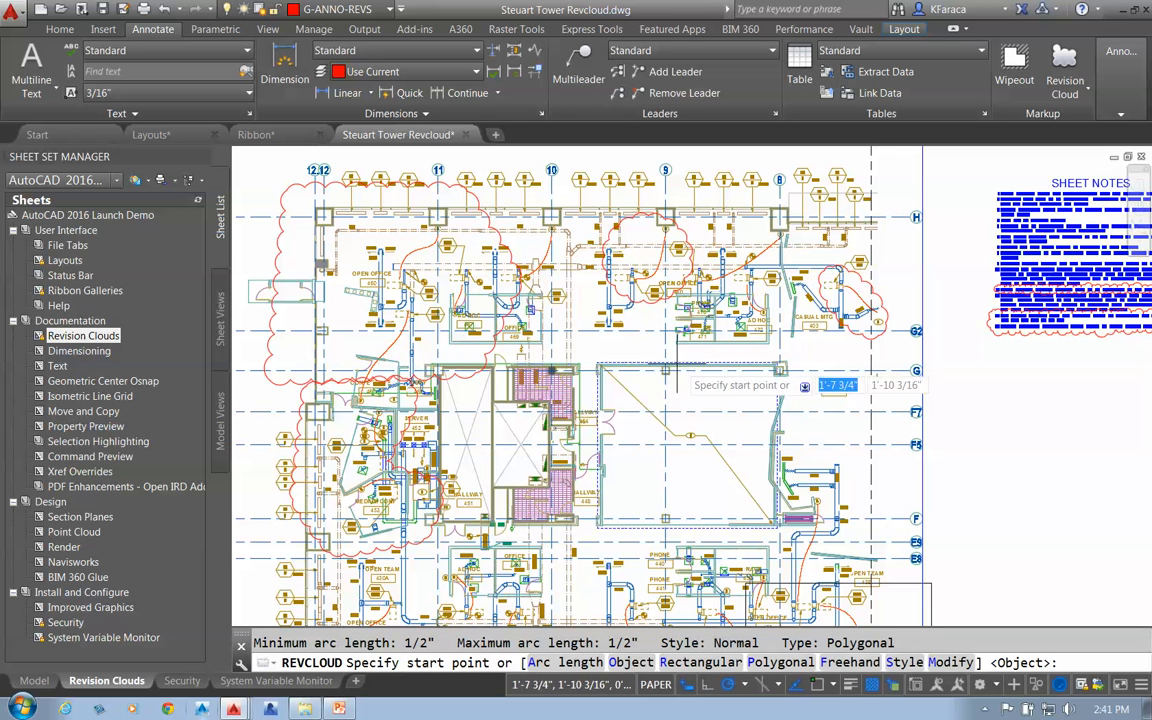
left_click(875, 643)
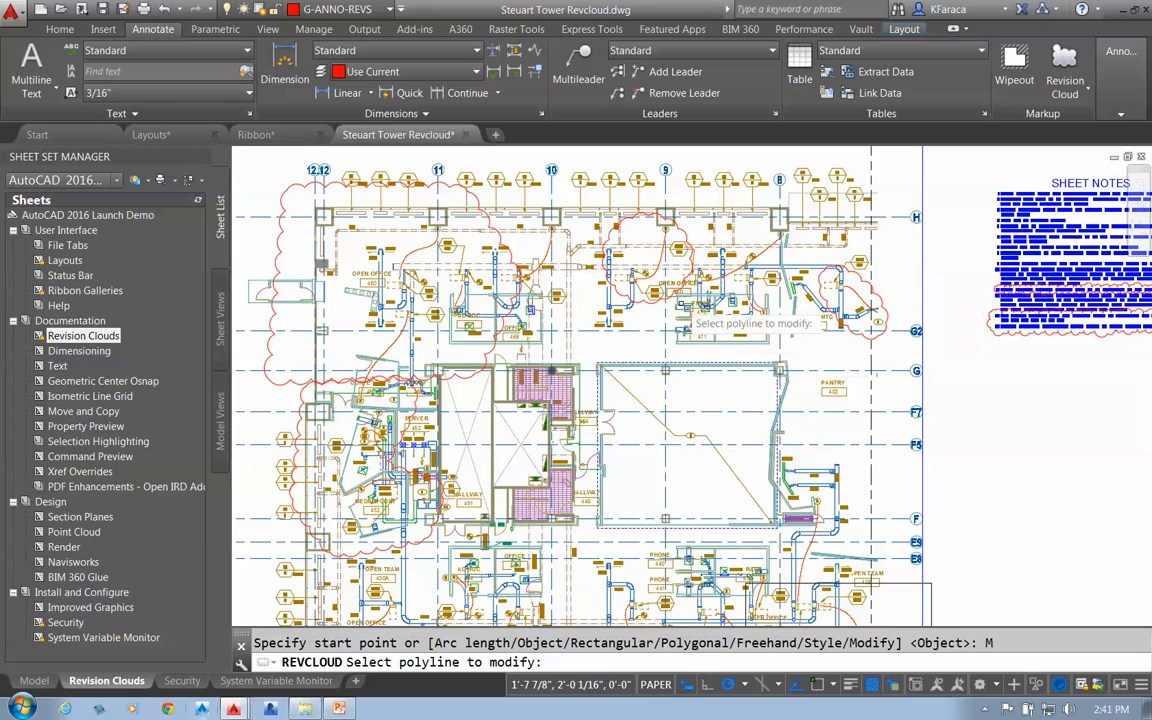
left_click(708, 308)
left_click(705, 308)
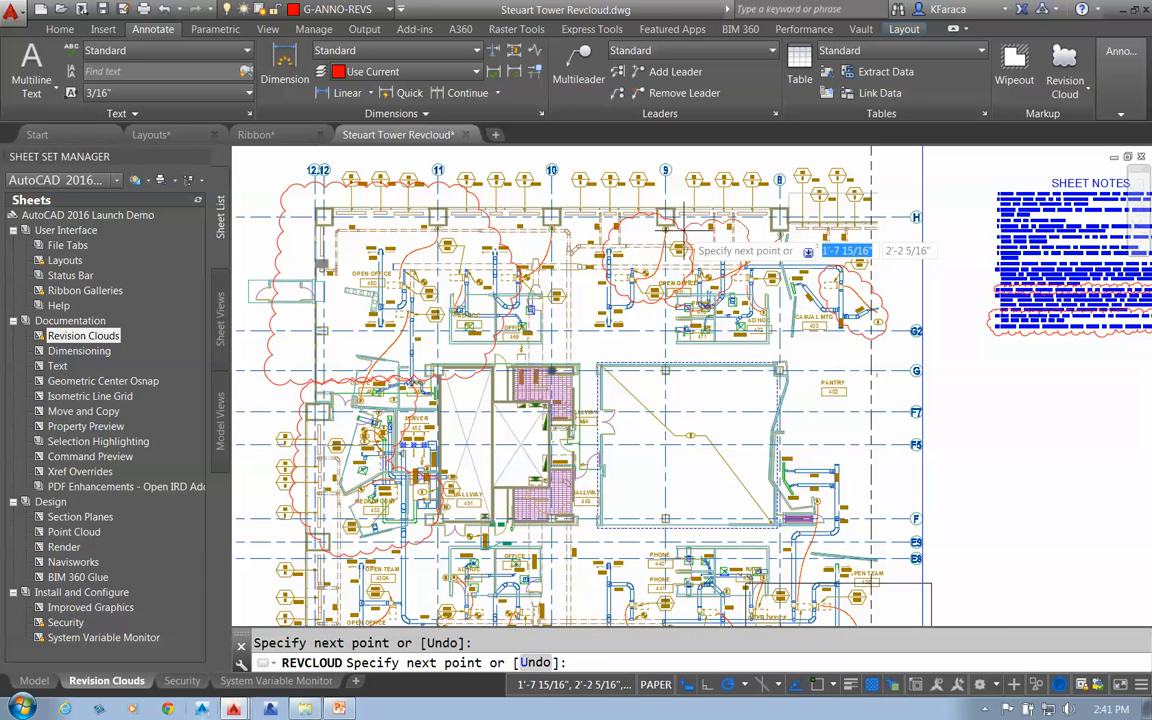
left_click(704, 240)
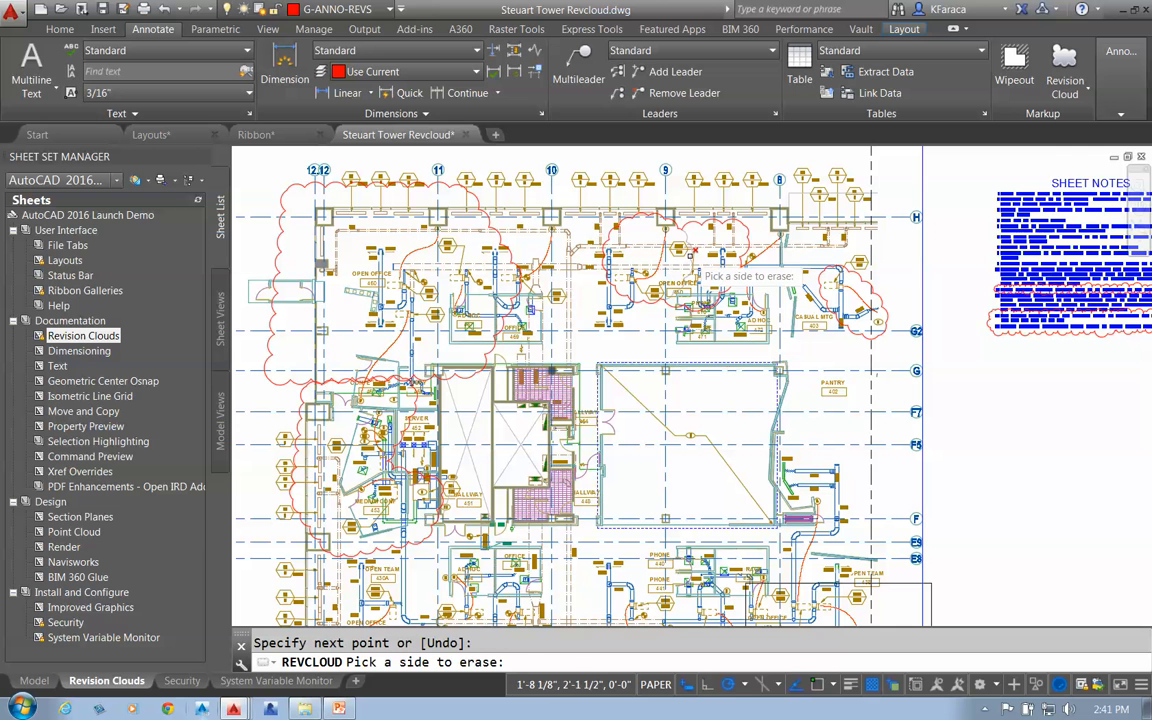
left_click(706, 258)
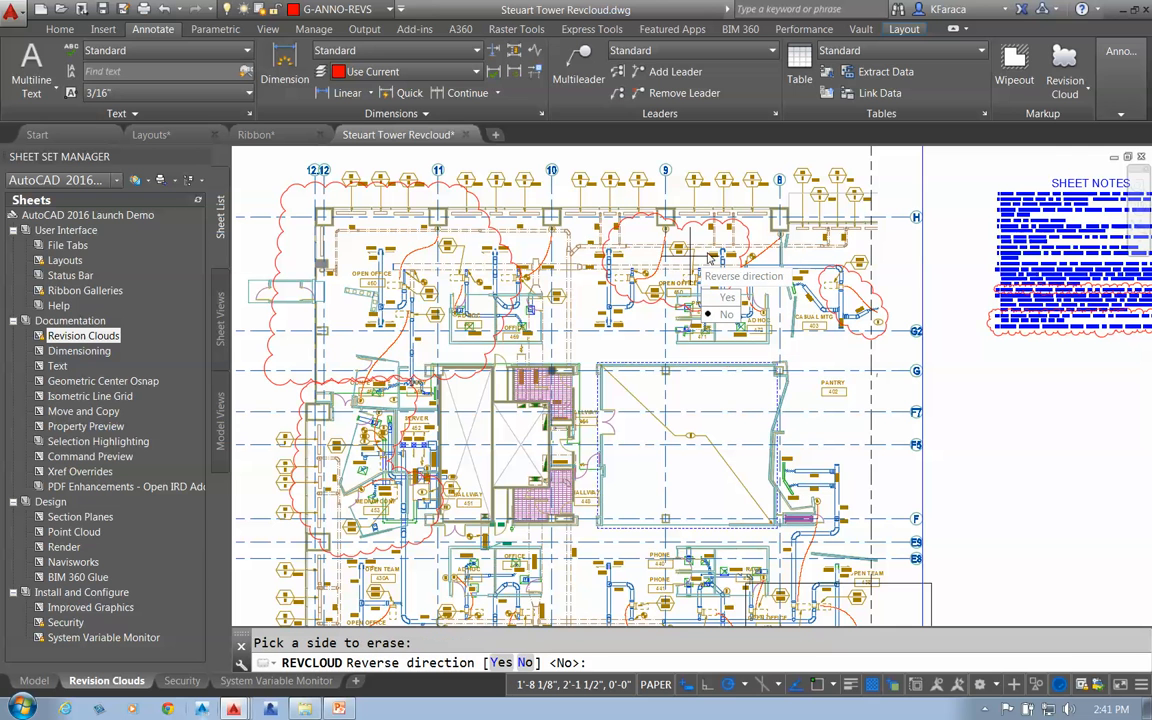
left_click(724, 315)
scroll(680, 275, "up", 5)
scroll(680, 255, "down", 5)
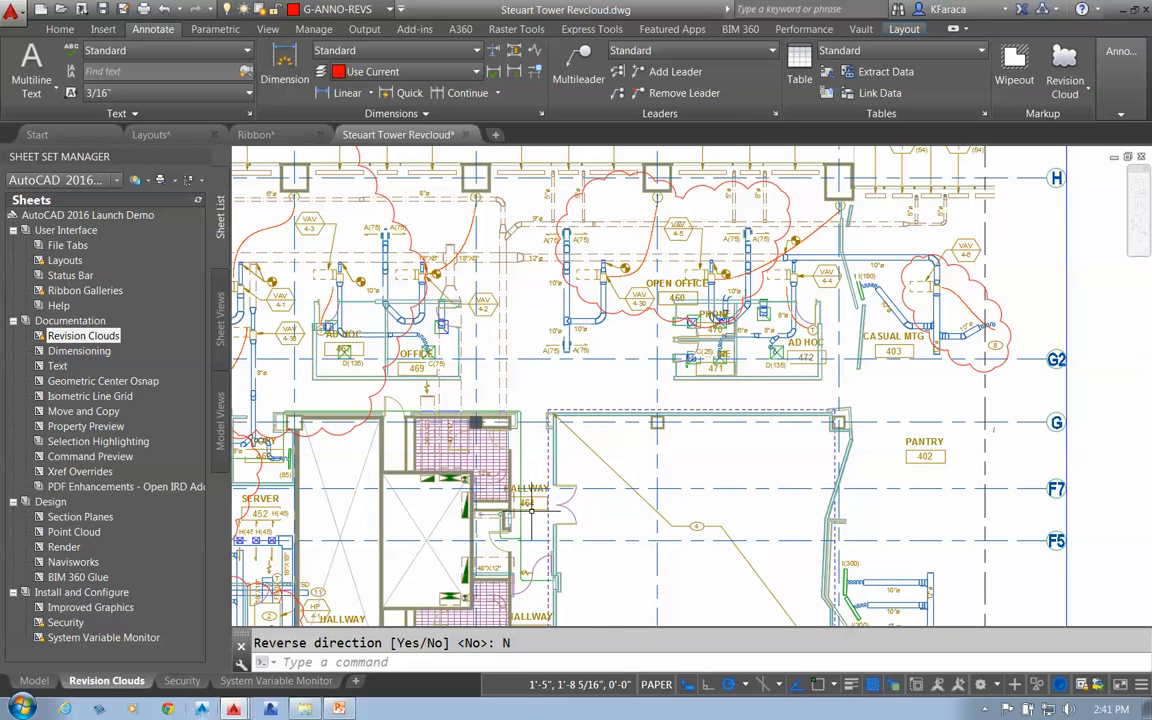
scroll(735, 460, "down", 5)
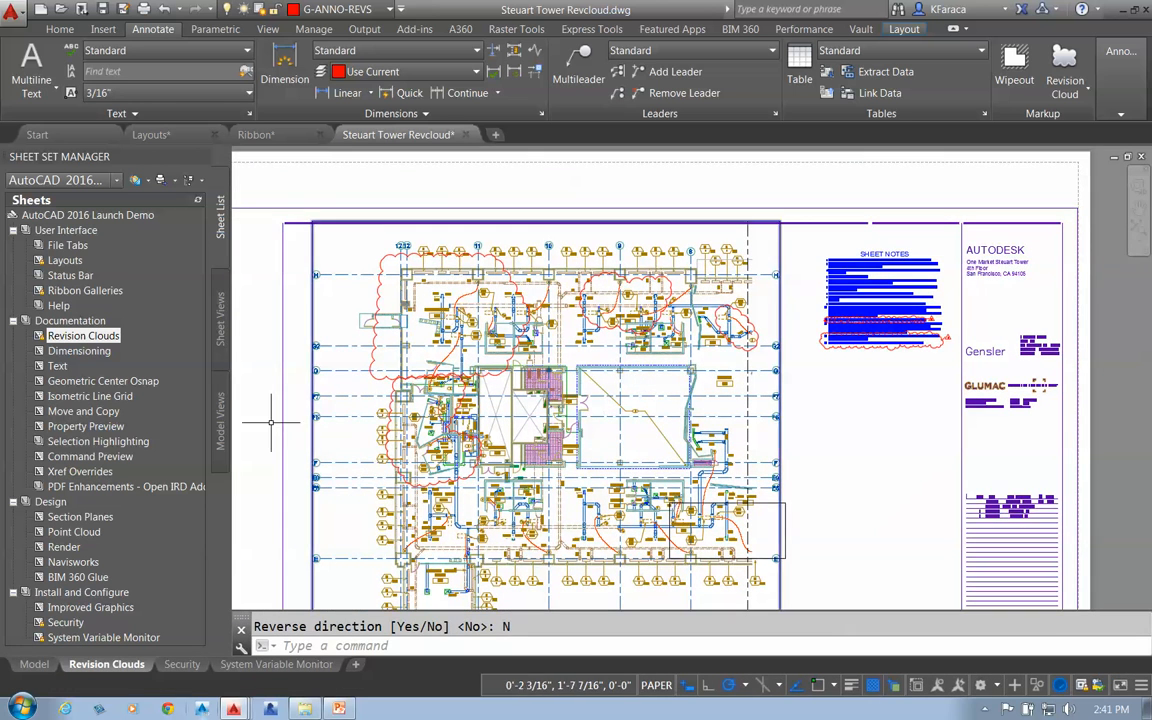
Close the Steuart Tower Revcloud, Ribbon and Layouts drawings without saving their changes.
left_click(465, 135)
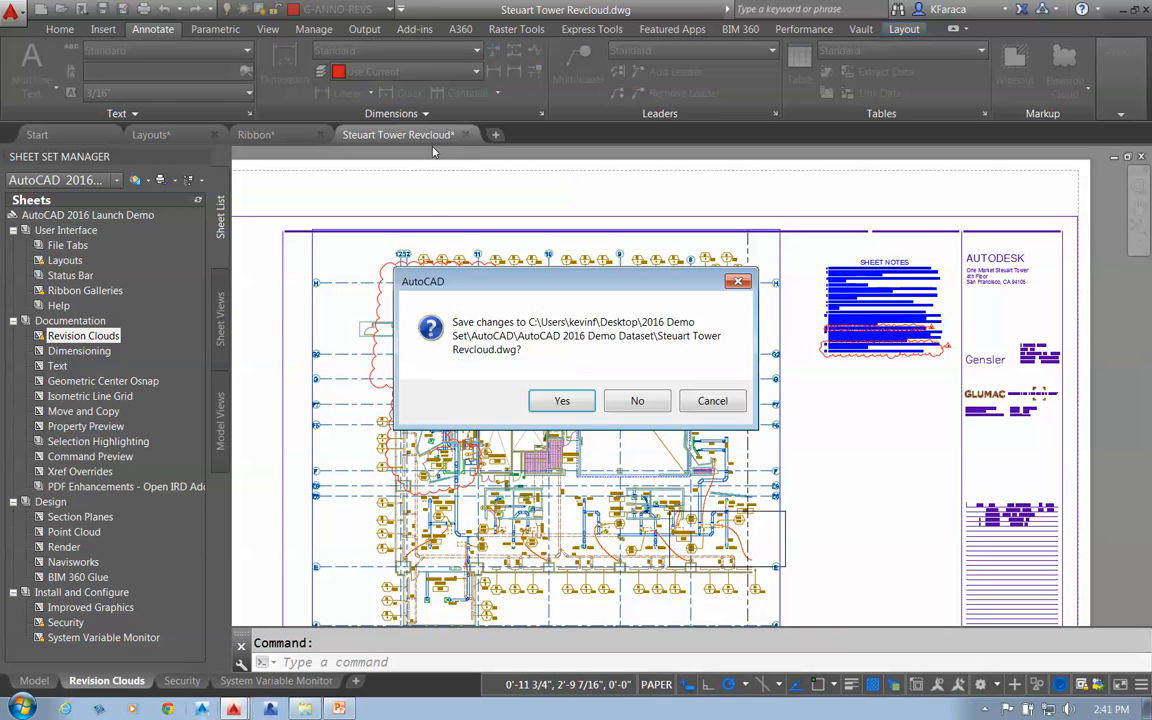
left_click(637, 400)
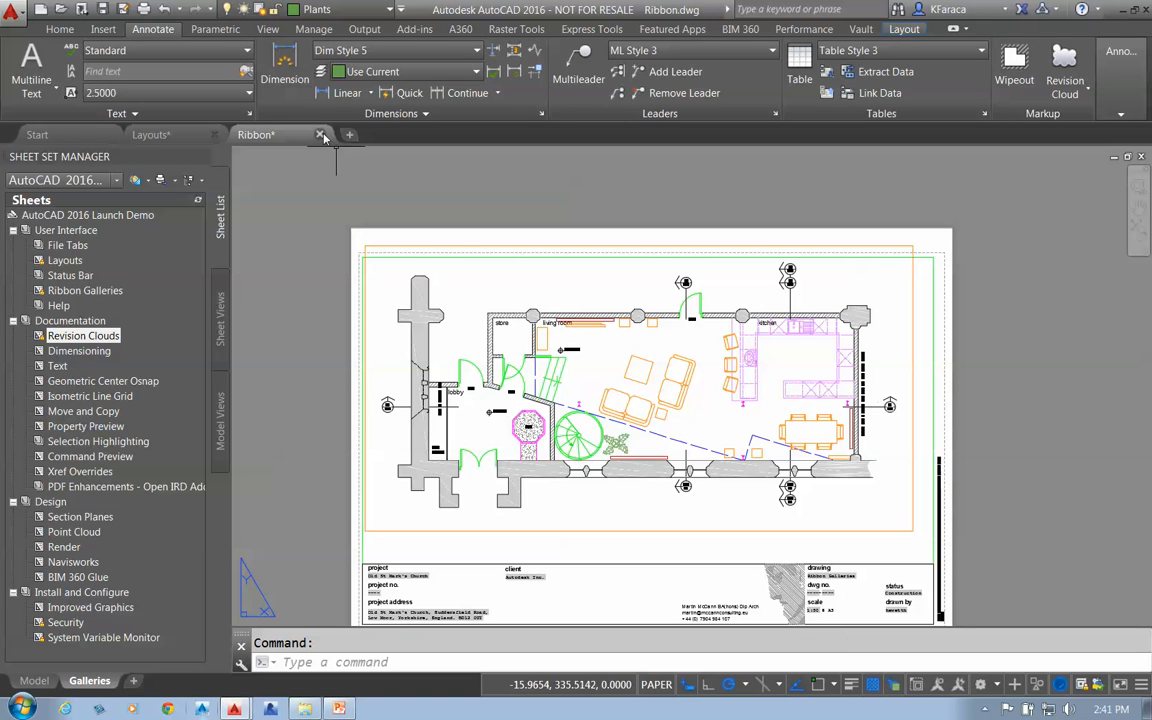
left_click(320, 135)
left_click(634, 394)
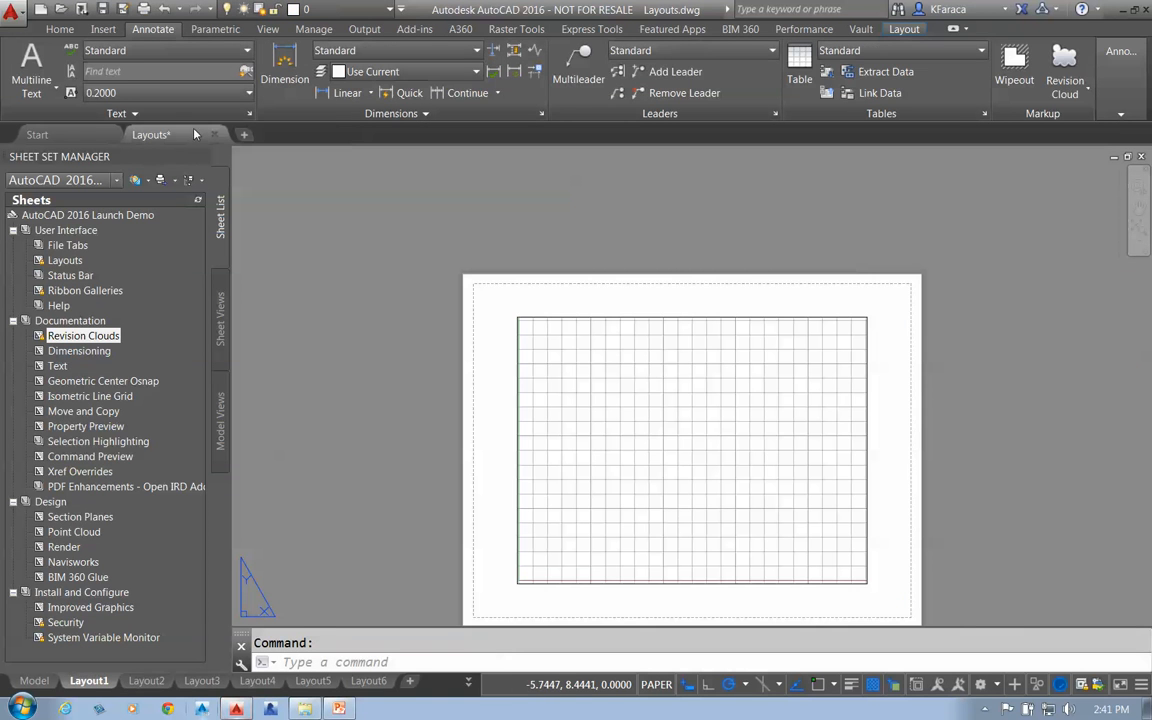
left_click(213, 134)
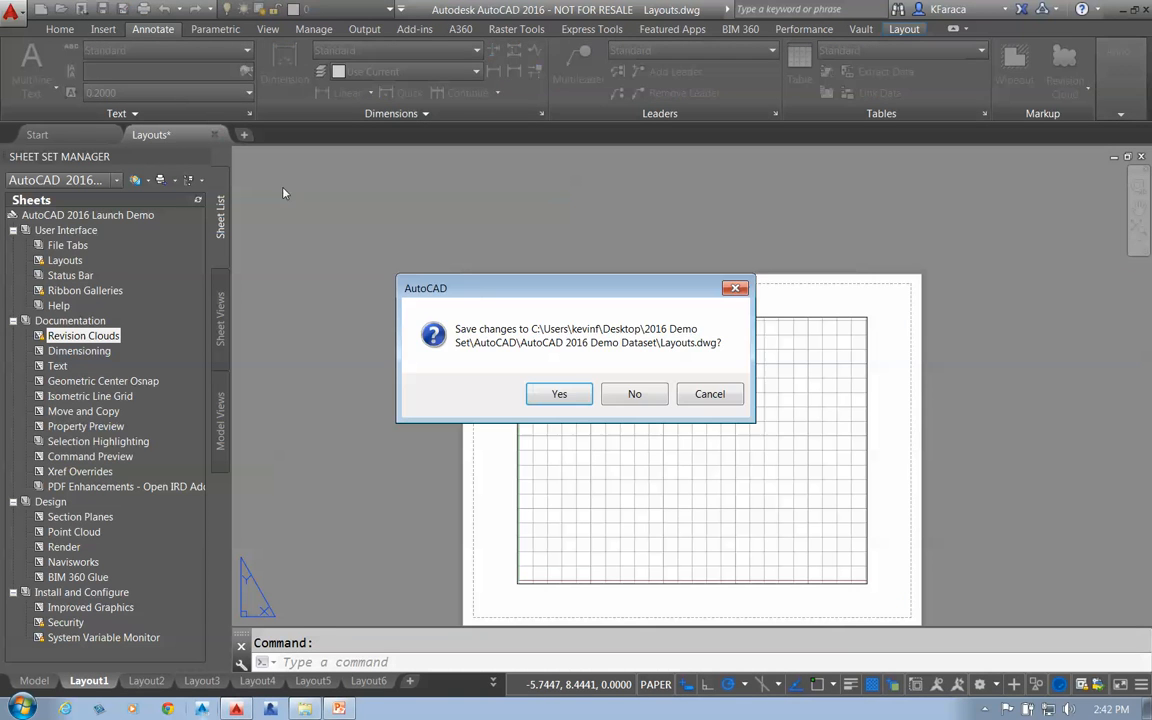
left_click(633, 394)
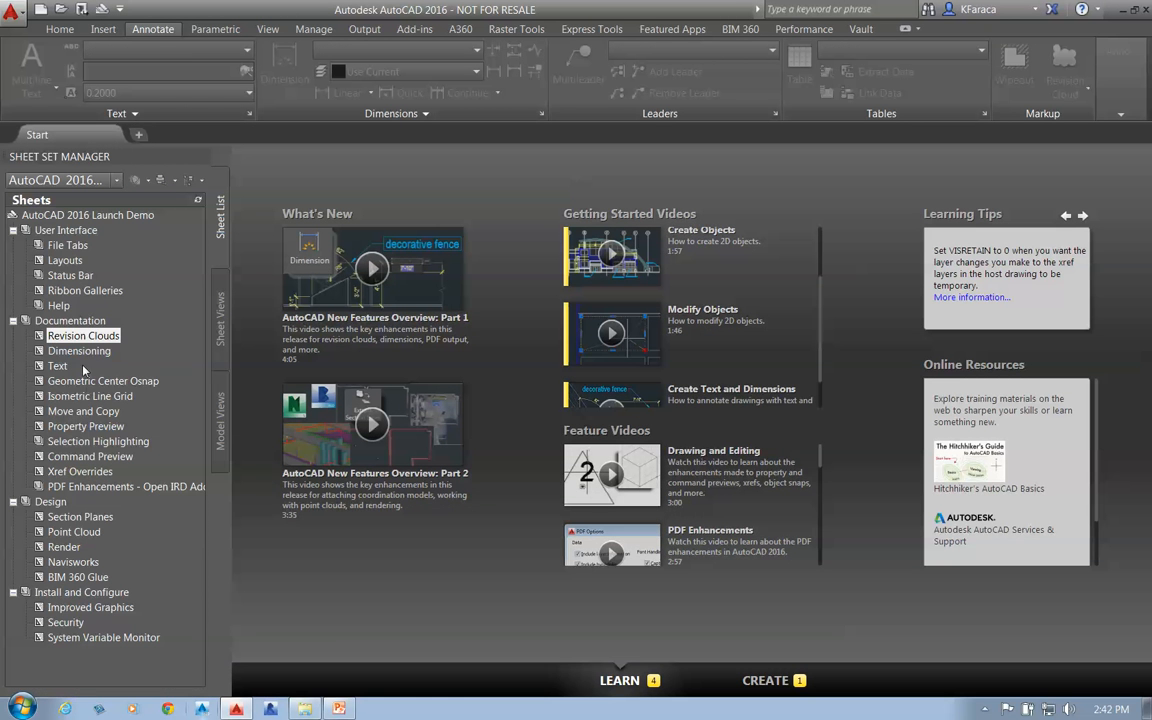
Open the Dimensioning sheet from the Documentation group of the sheet set.
right_click(95, 358)
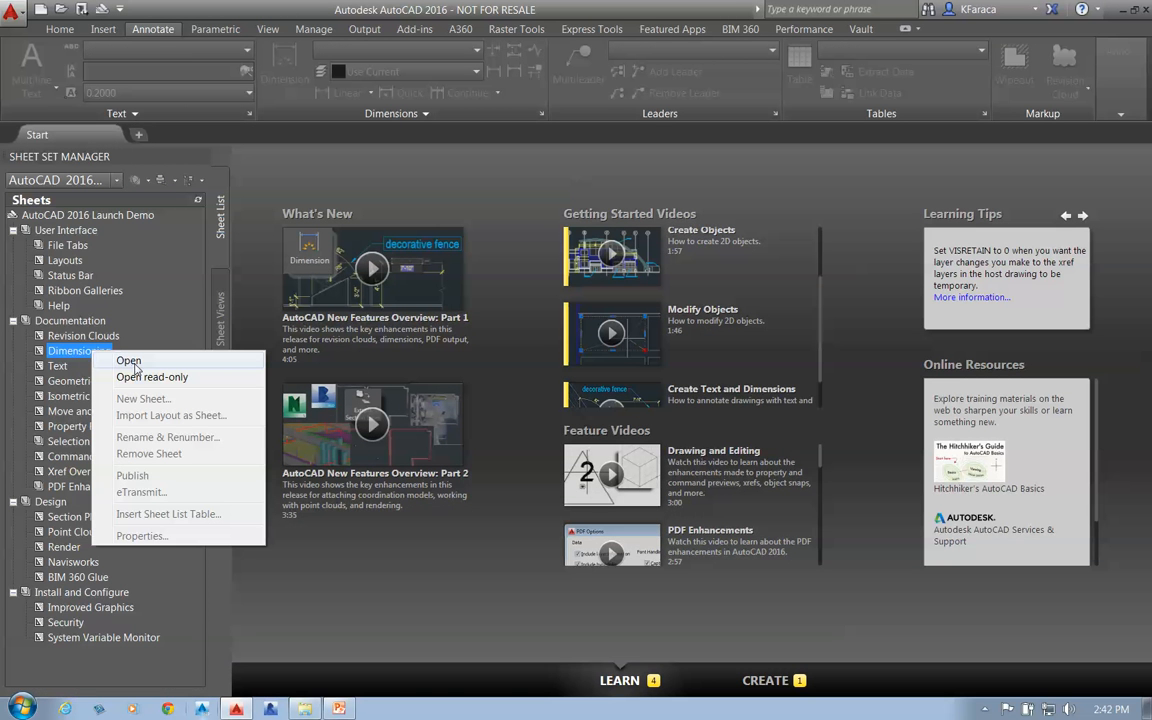
left_click(129, 362)
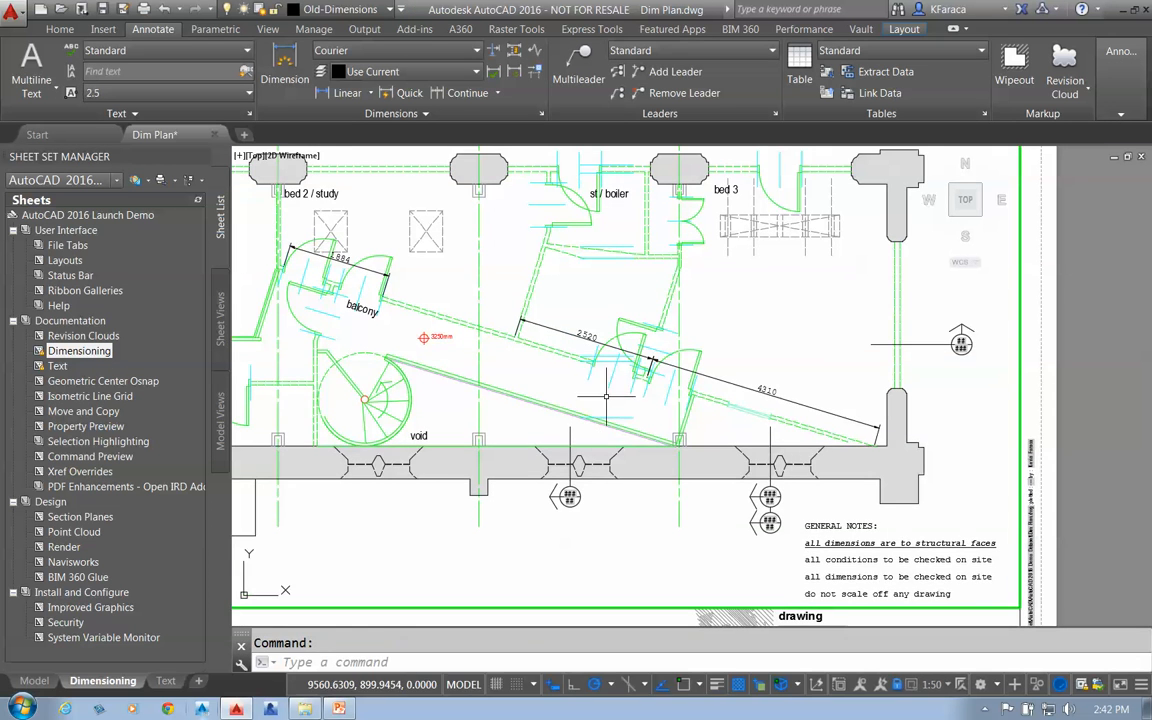
middle_click_drag(633, 425, 753, 495)
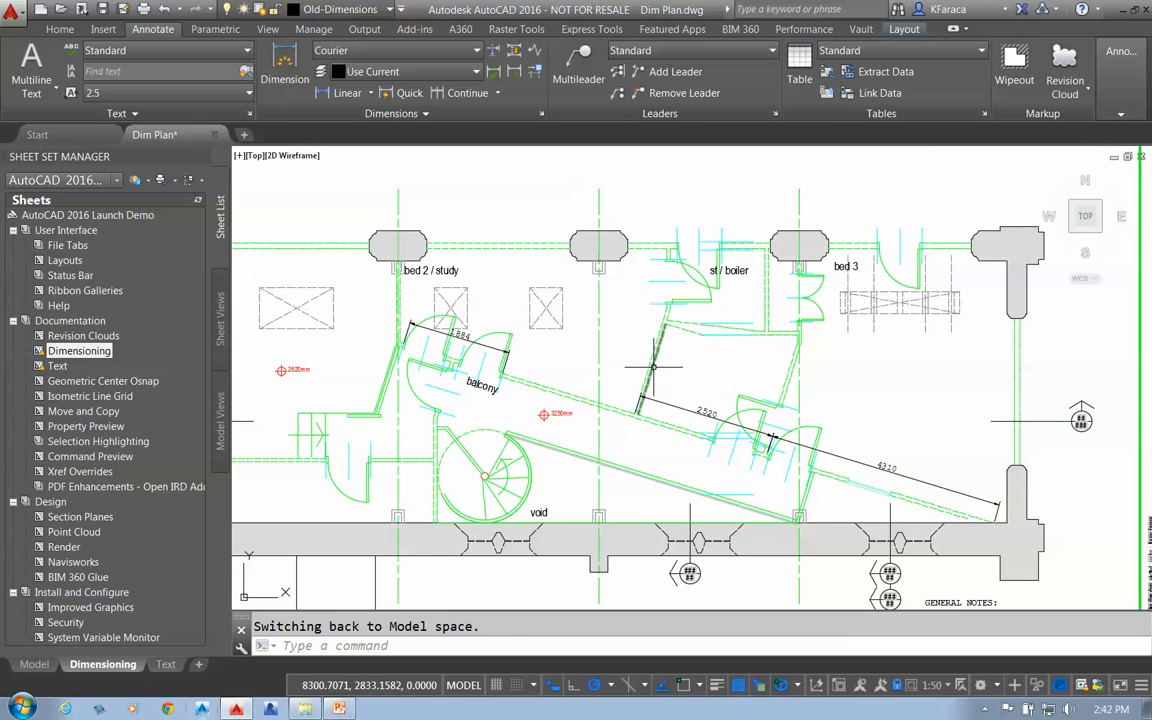
scroll(654, 367, "down", 1)
mouse_move(696, 332)
middle_mouse_down()
mouse_move(602, 401)
mouse_move(710, 419)
mouse_move(695, 353)
middle_mouse_up()
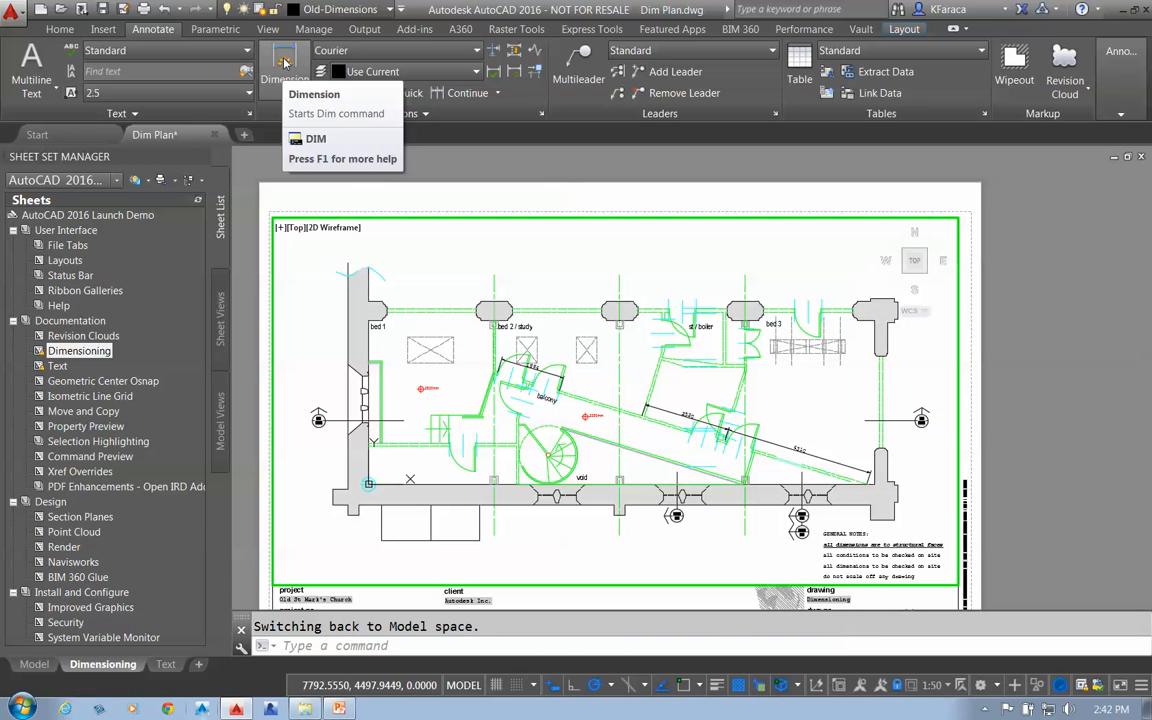
Dimension the upper wall lines at bed 1 and bed 2 / study with DIM, placing the second dimension line slightly lower than the first.
left_click(284, 63)
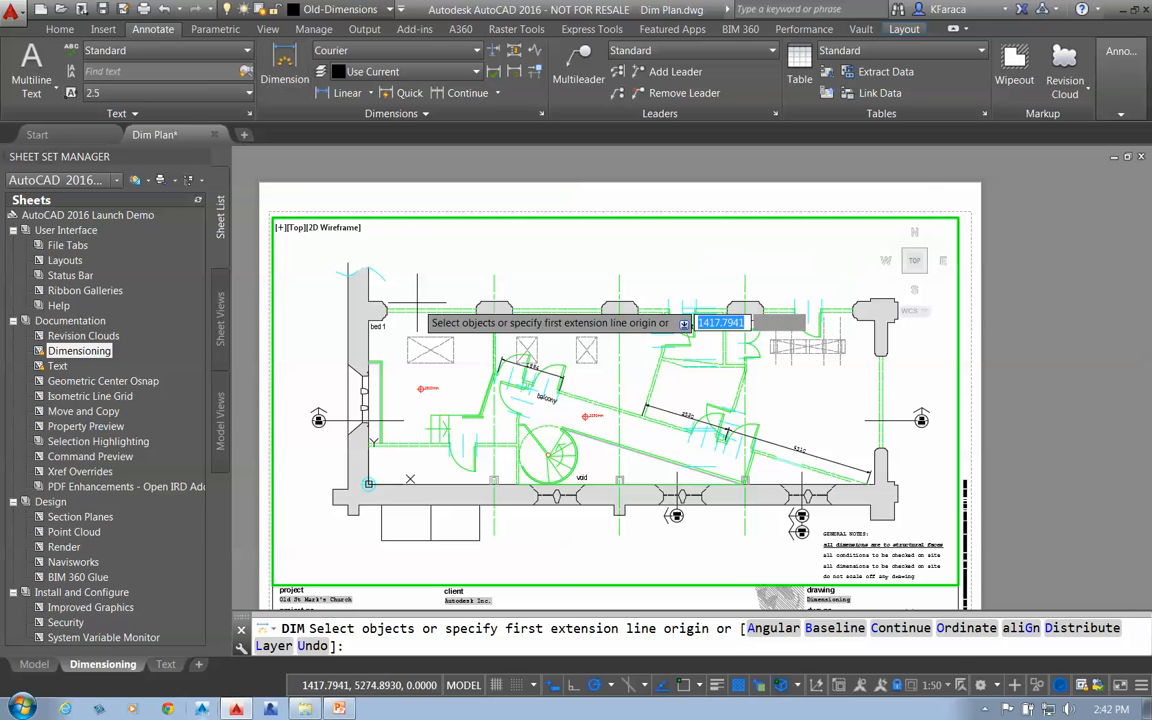
scroll(414, 304, "up", 2)
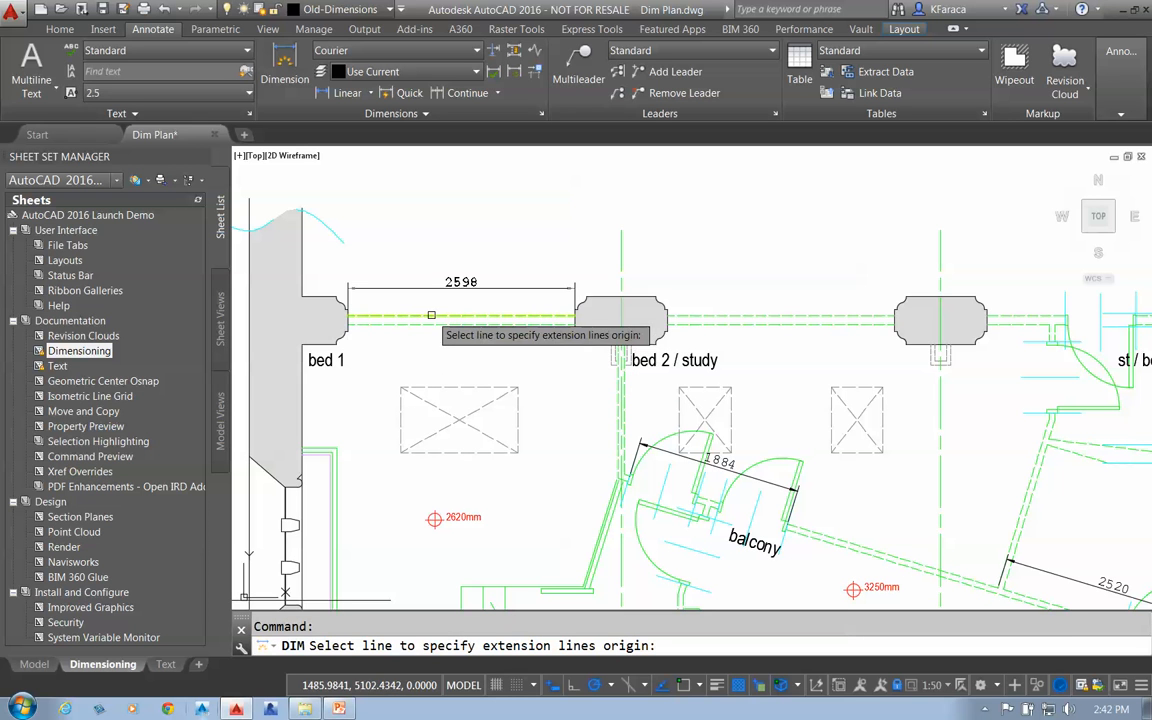
left_click(432, 316)
left_click(432, 240)
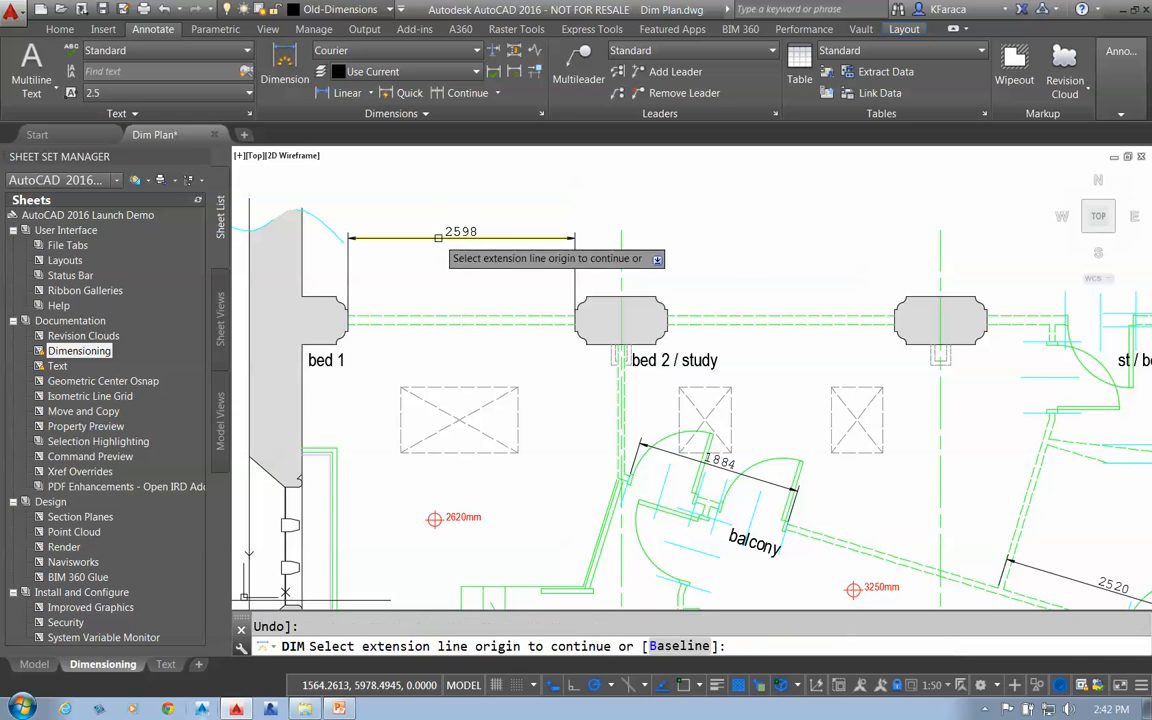
key("Return")
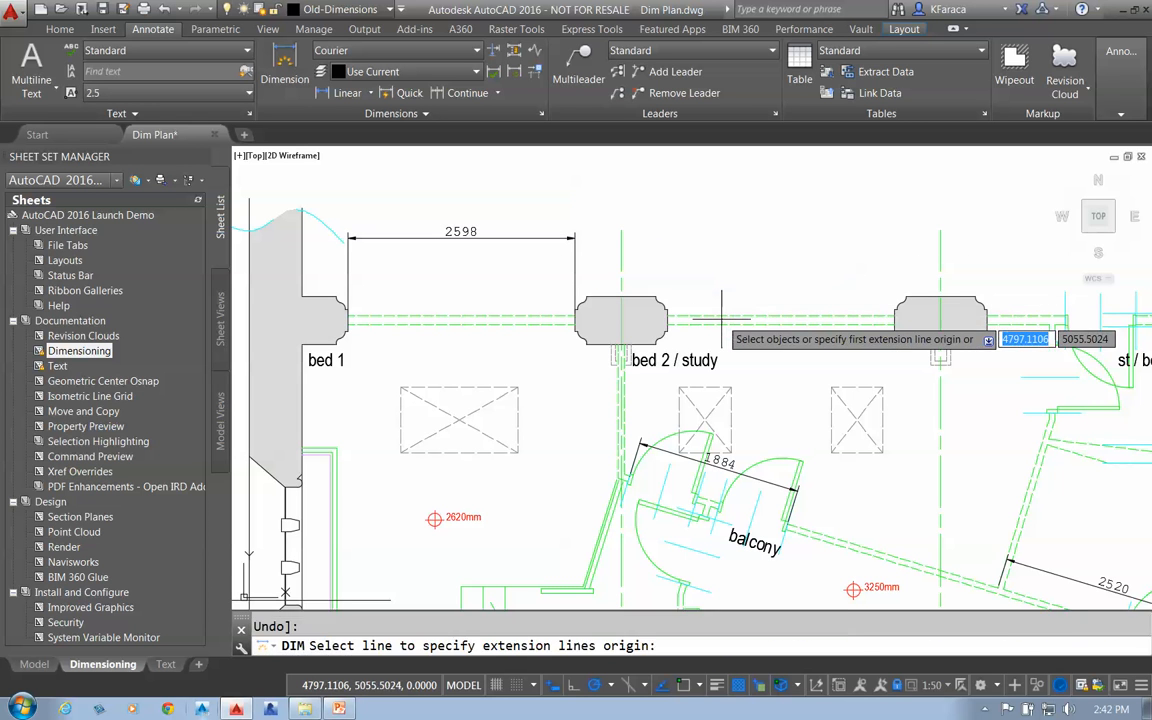
left_click(721, 316)
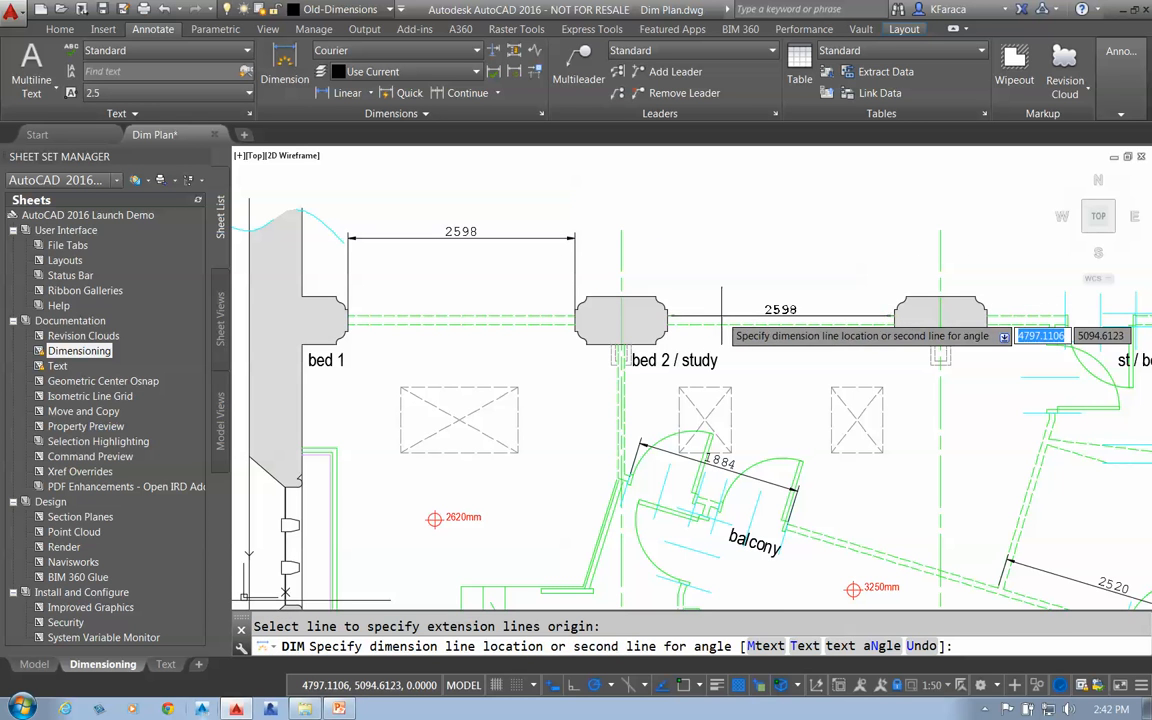
left_click(720, 254)
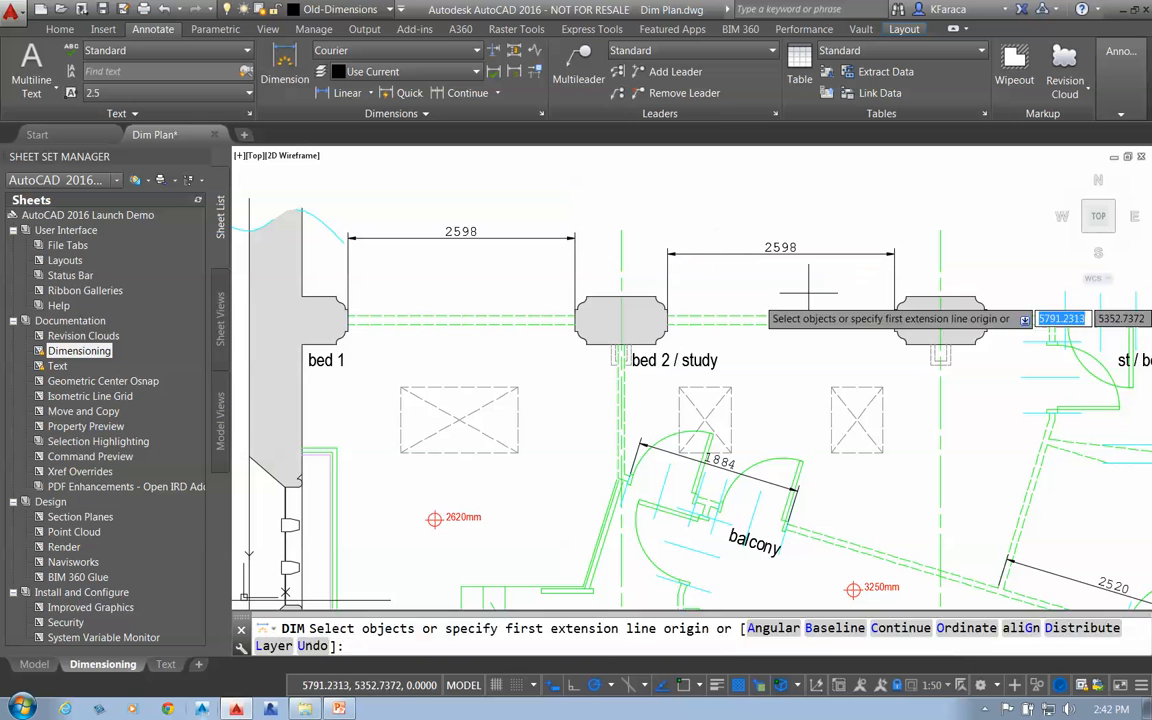
Continue the bed 1 dimension across the pier to its far upper corner, with object snap turned on.
type("c")
key("Return")
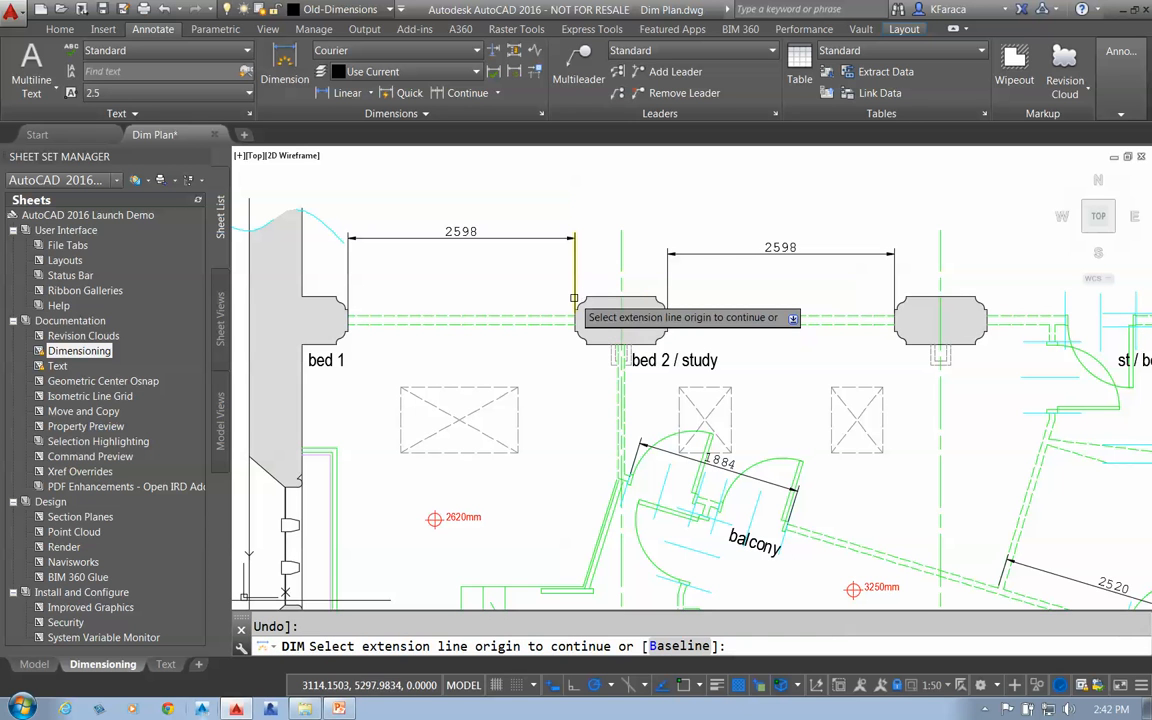
left_click(574, 295)
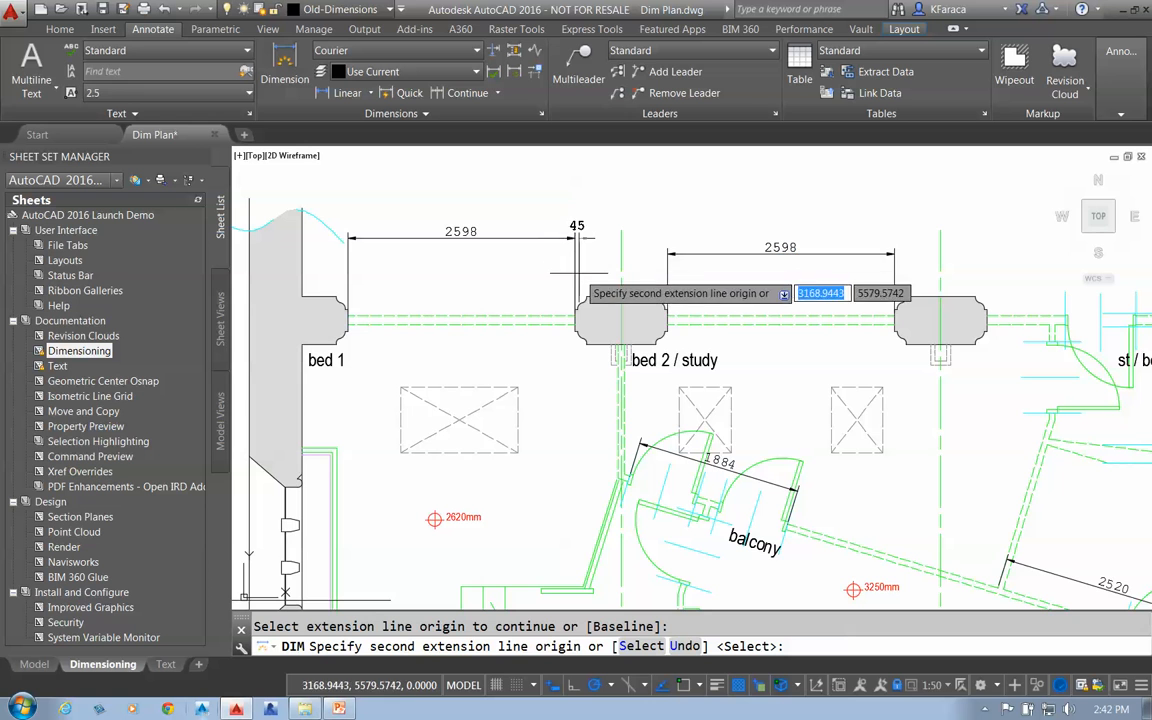
key("Escape")
scroll(668, 305, "up", 5)
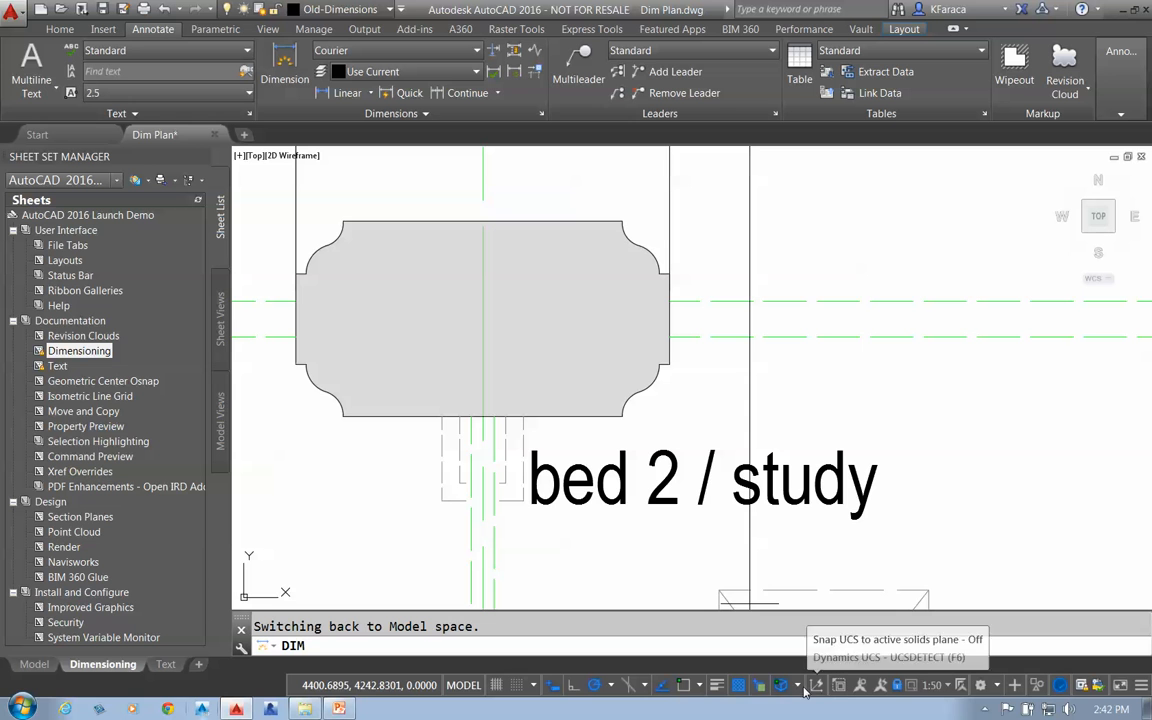
left_click(683, 686)
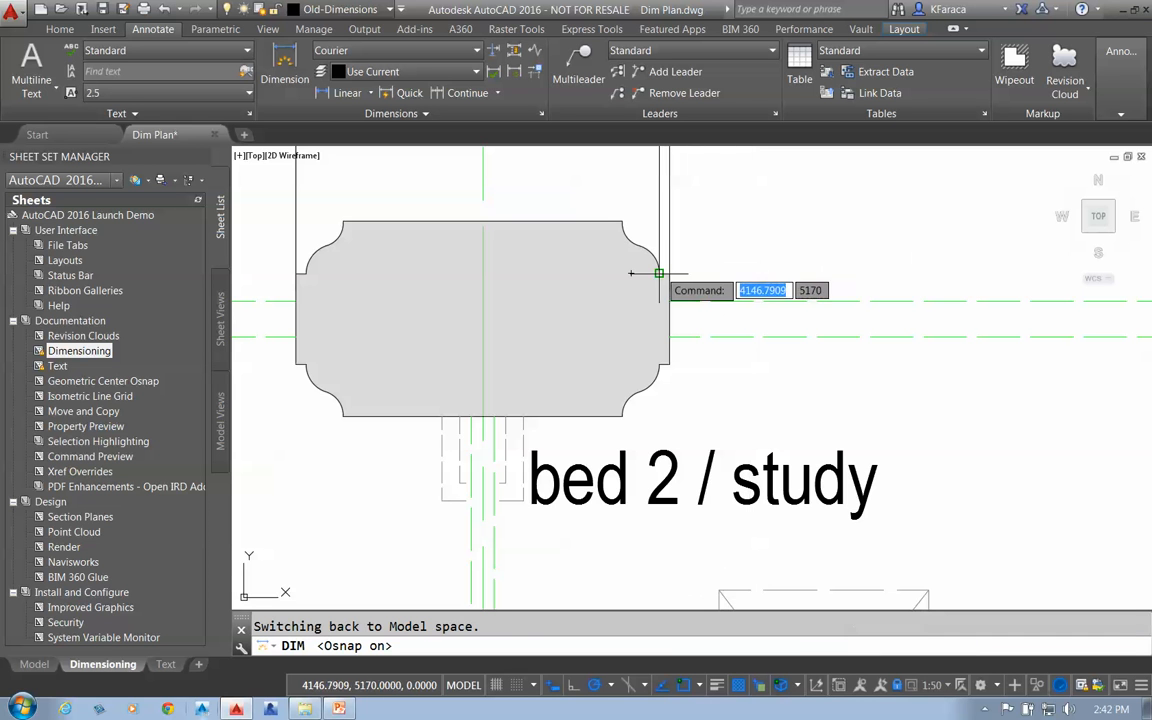
left_click(669, 273)
scroll(732, 276, "down", 5)
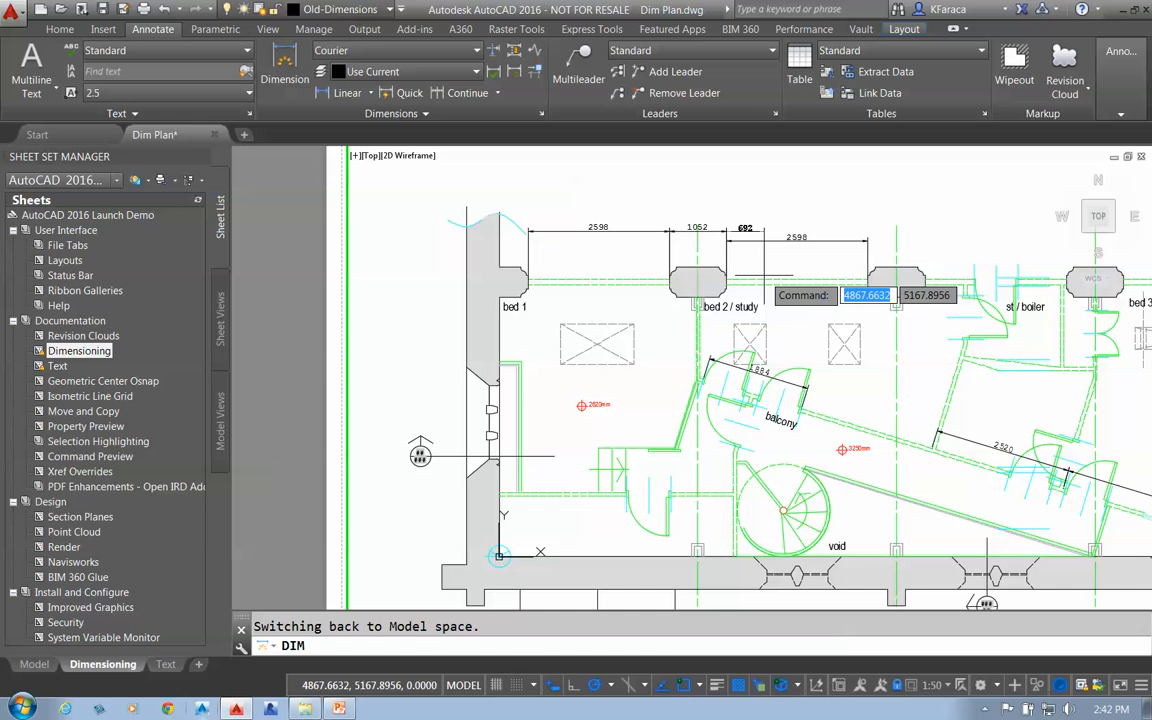
key("Escape")
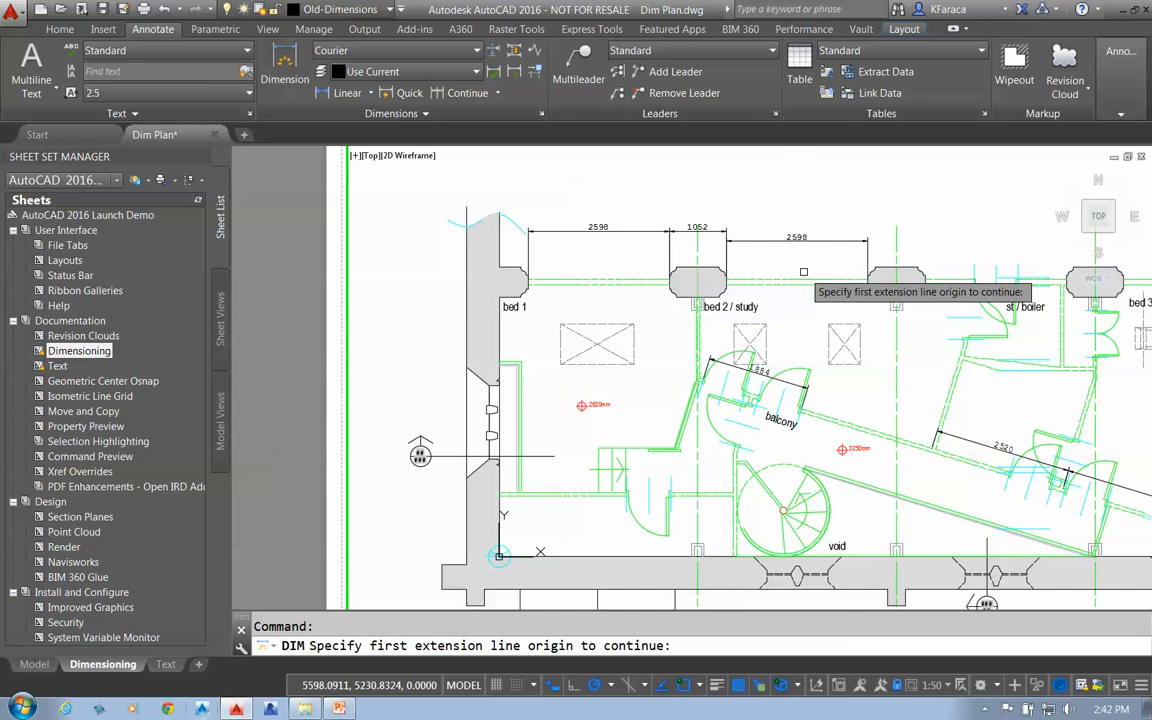
scroll(797, 312, "up", 2)
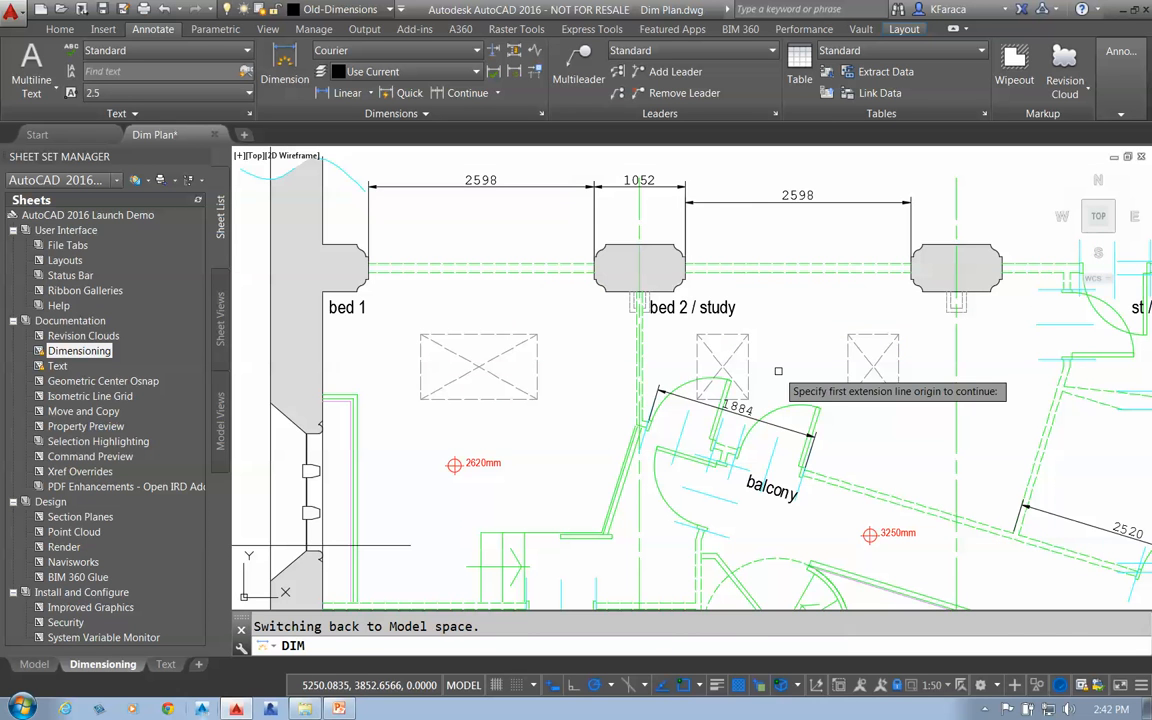
key("Escape")
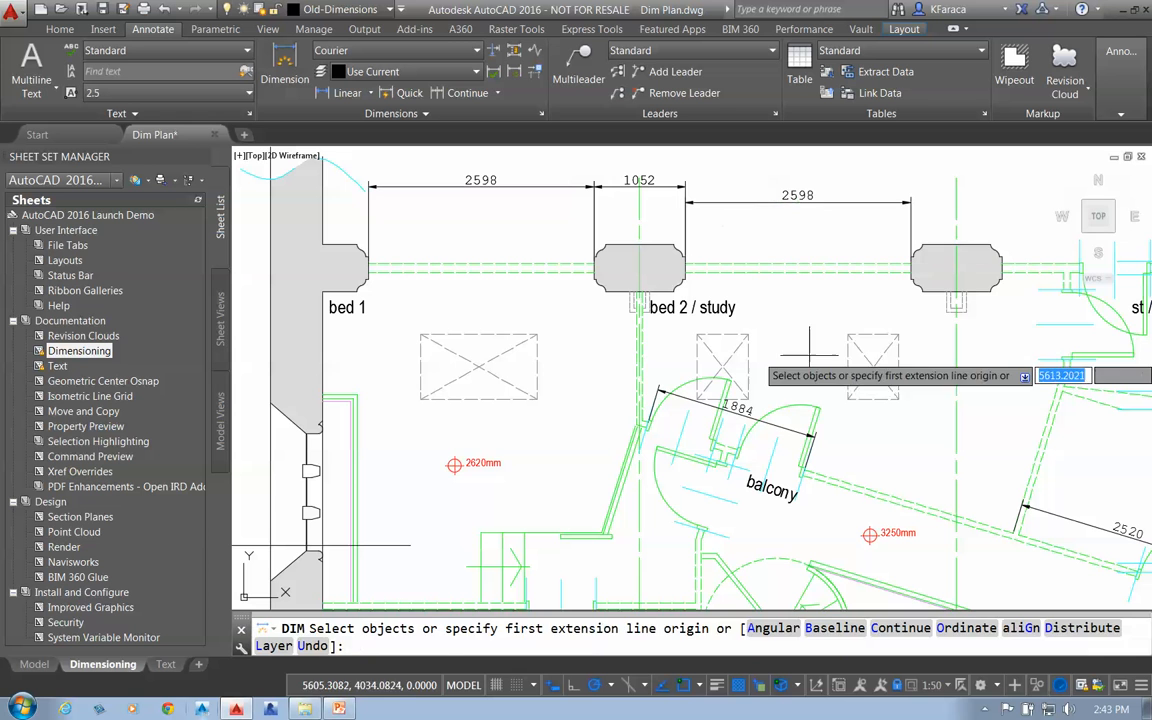
Align the lower bed 2 / study wall dimension with the adjacent pier dimension using DIM's Align option.
key("Escape")
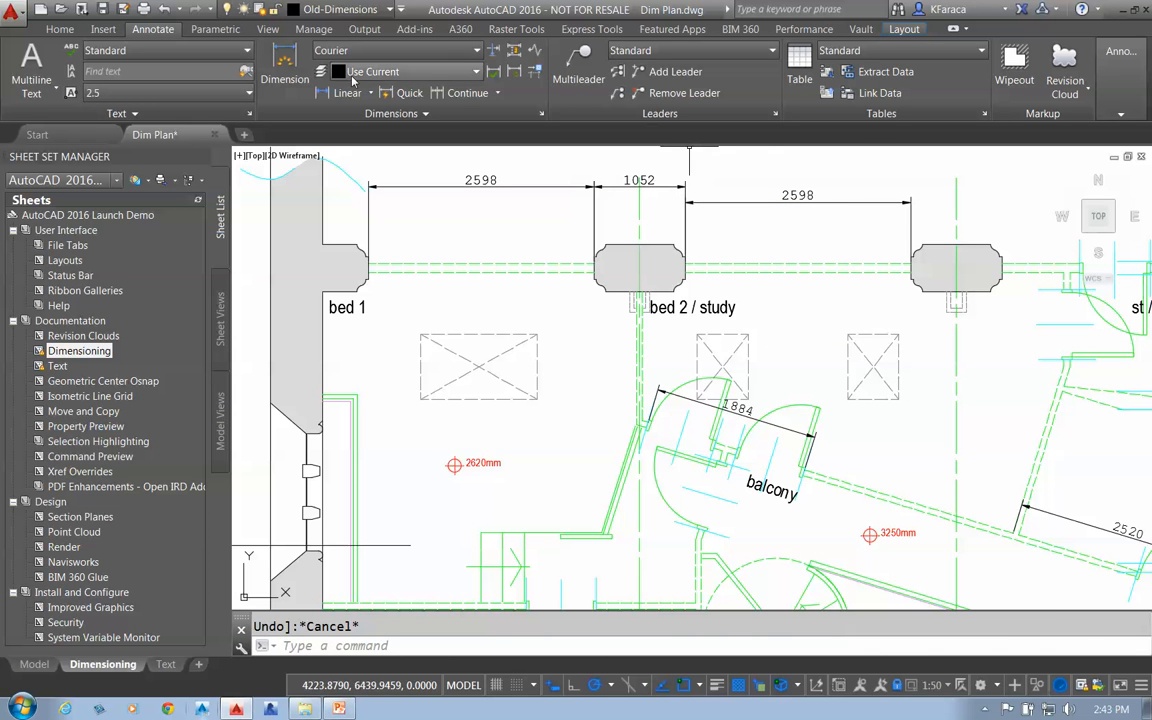
left_click(284, 66)
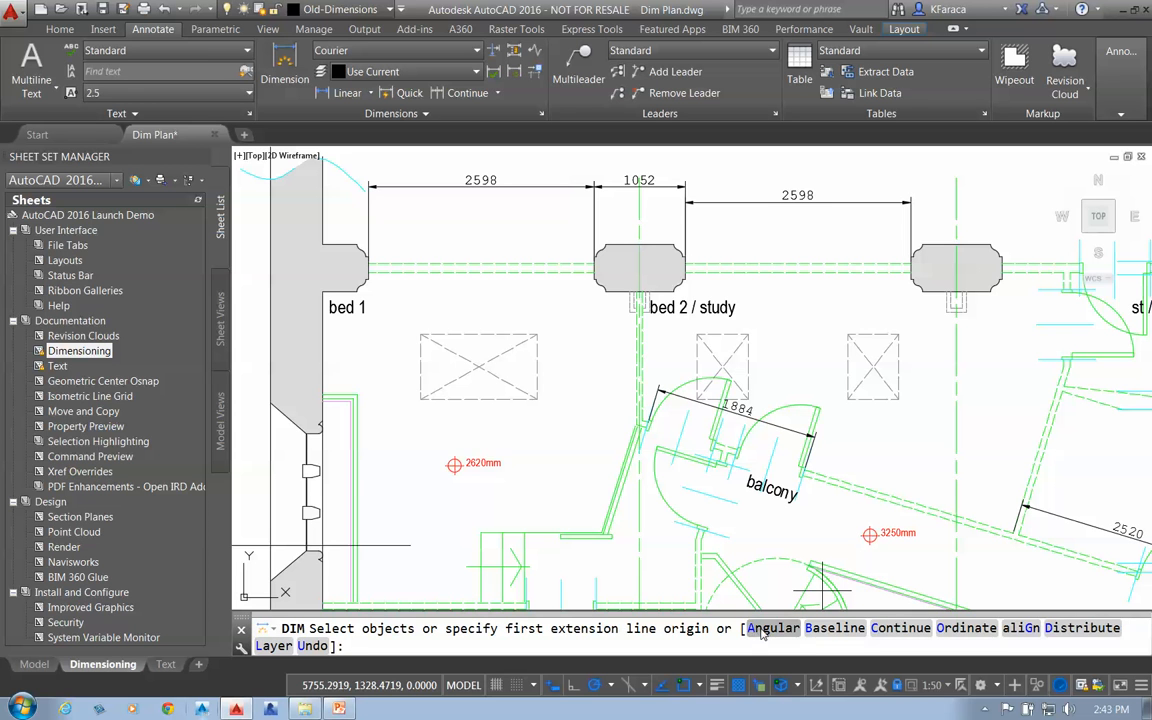
left_click(1028, 628)
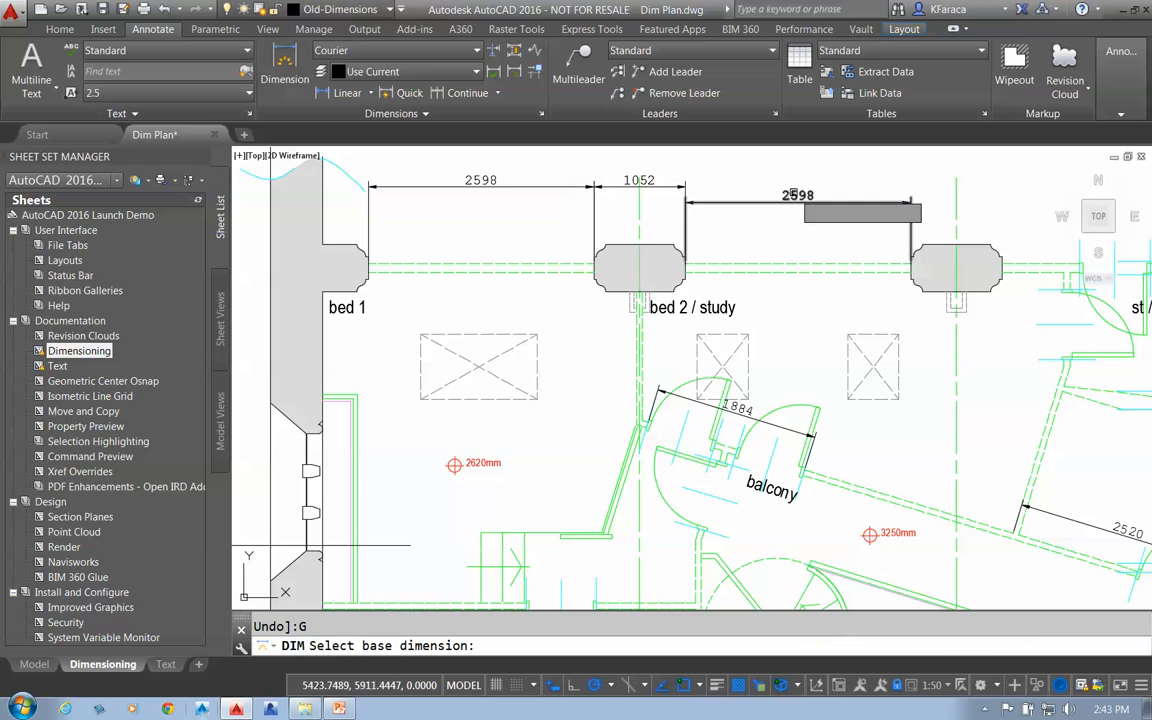
left_click(666, 187)
left_click(700, 205)
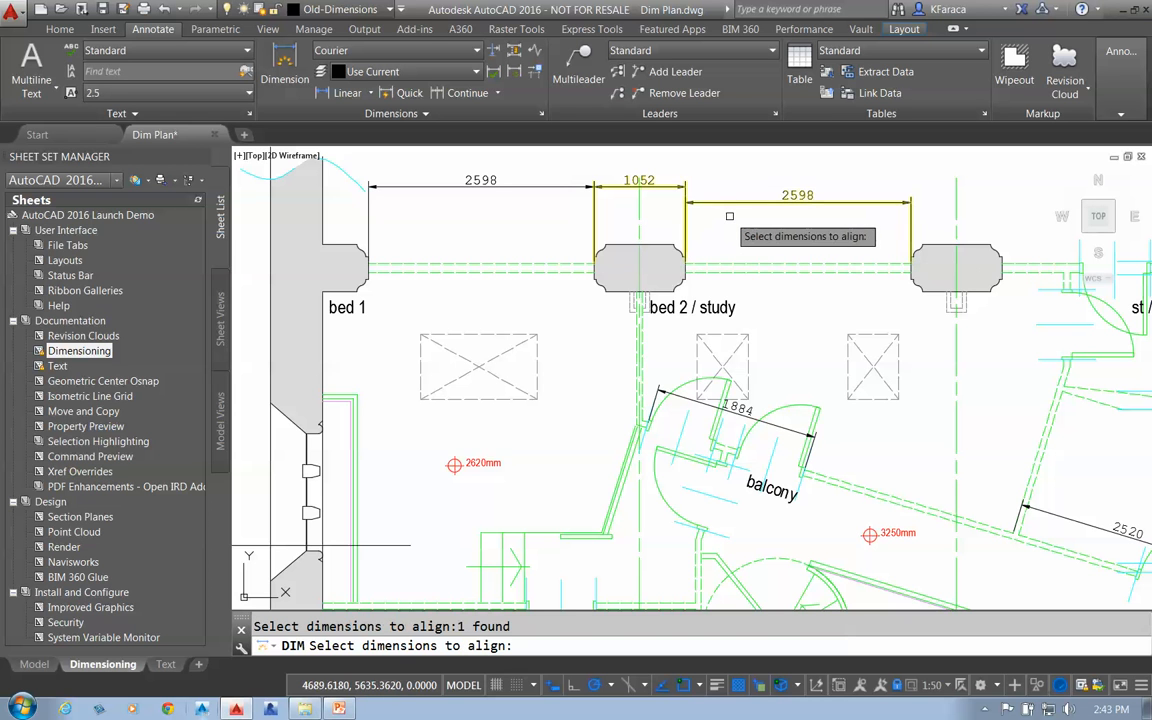
key("Return")
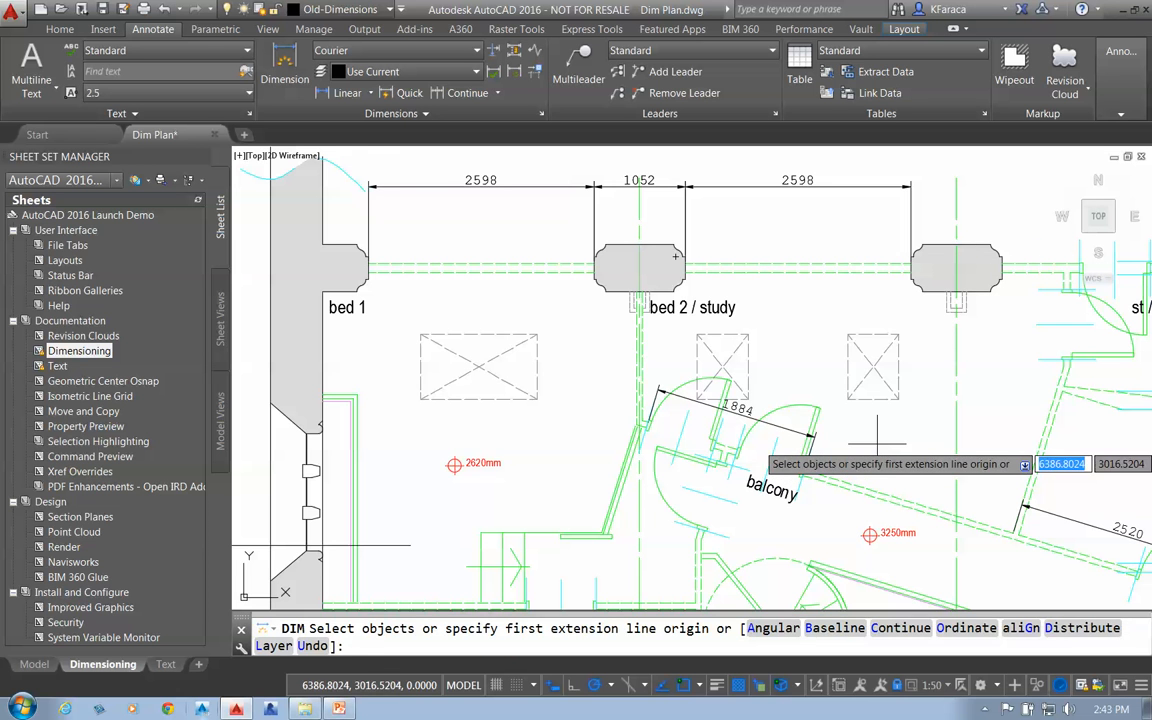
key("Escape")
Dimension the sloping wall line between the spiral stair and the lower wall with DIM, placing the dimension above the line.
scroll(877, 440, "down", 2)
middle_click_drag(900, 470, 690, 263)
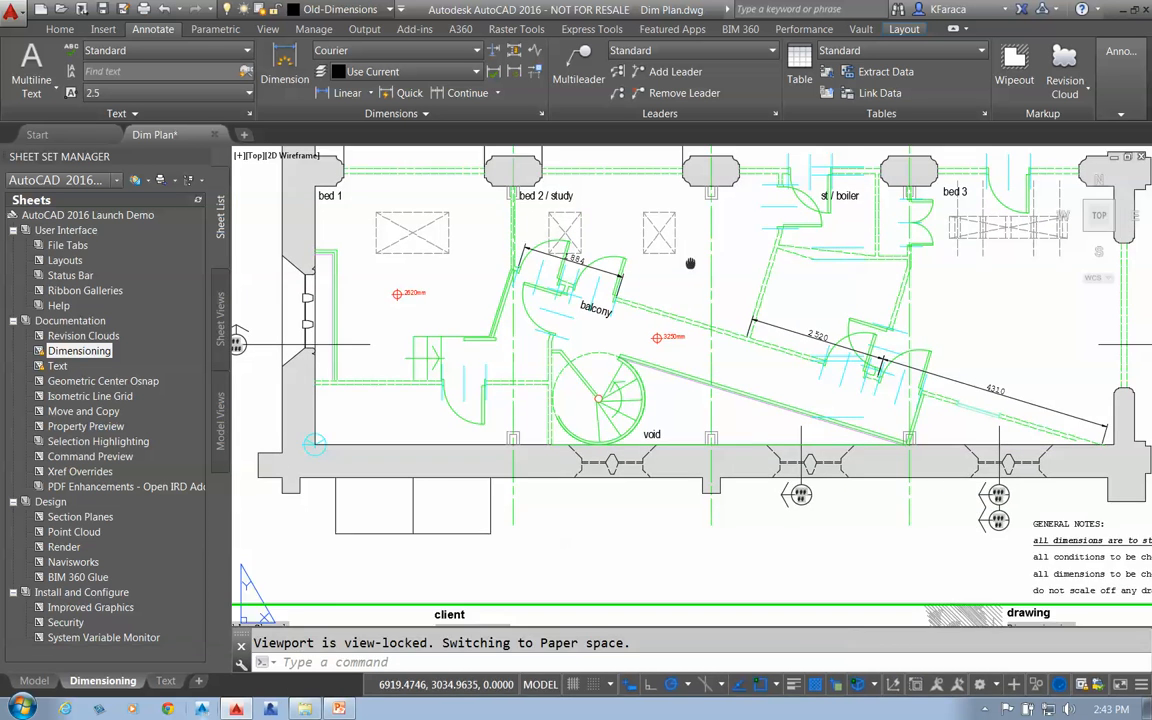
scroll(737, 383, "up", 2)
mouse_move(713, 398)
middle_mouse_down()
mouse_move(630, 393)
mouse_move(645, 388)
middle_mouse_up()
left_click(280, 66)
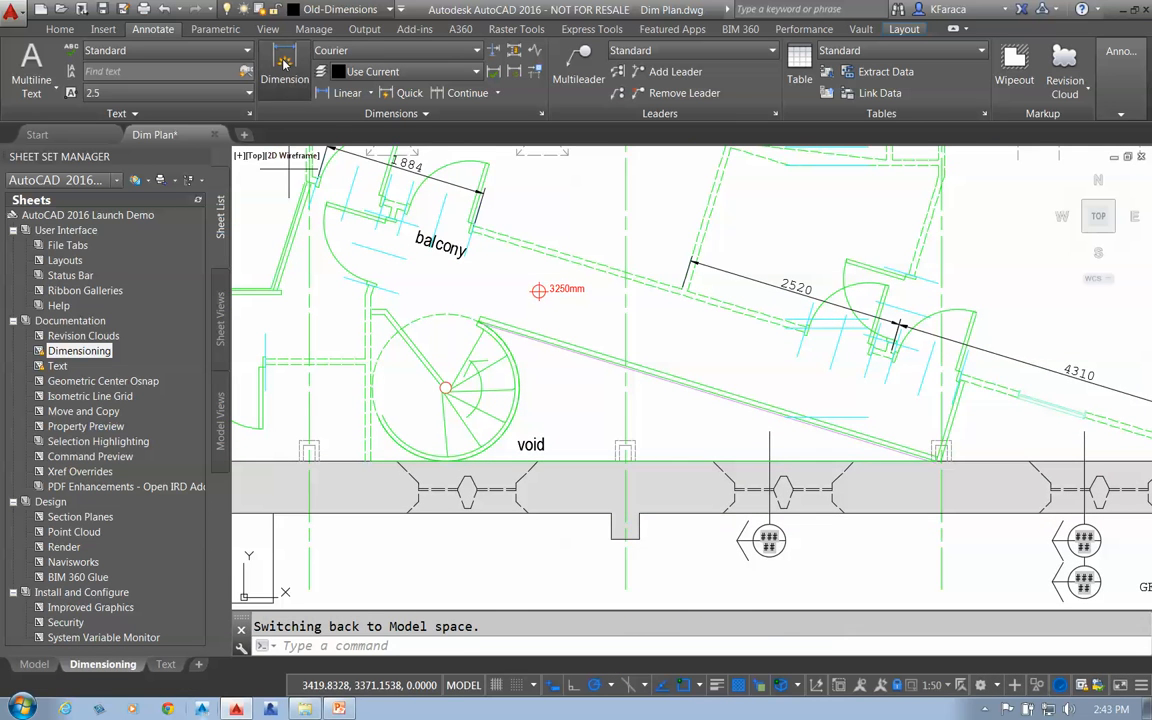
left_click(657, 383)
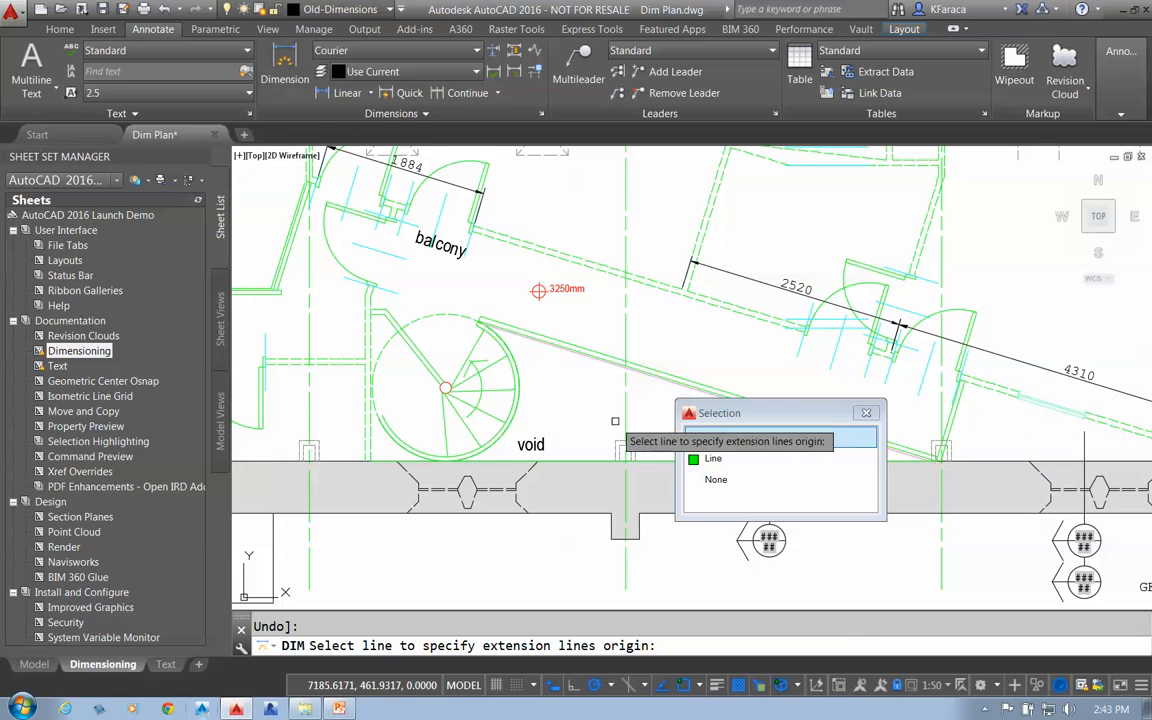
left_click(709, 443)
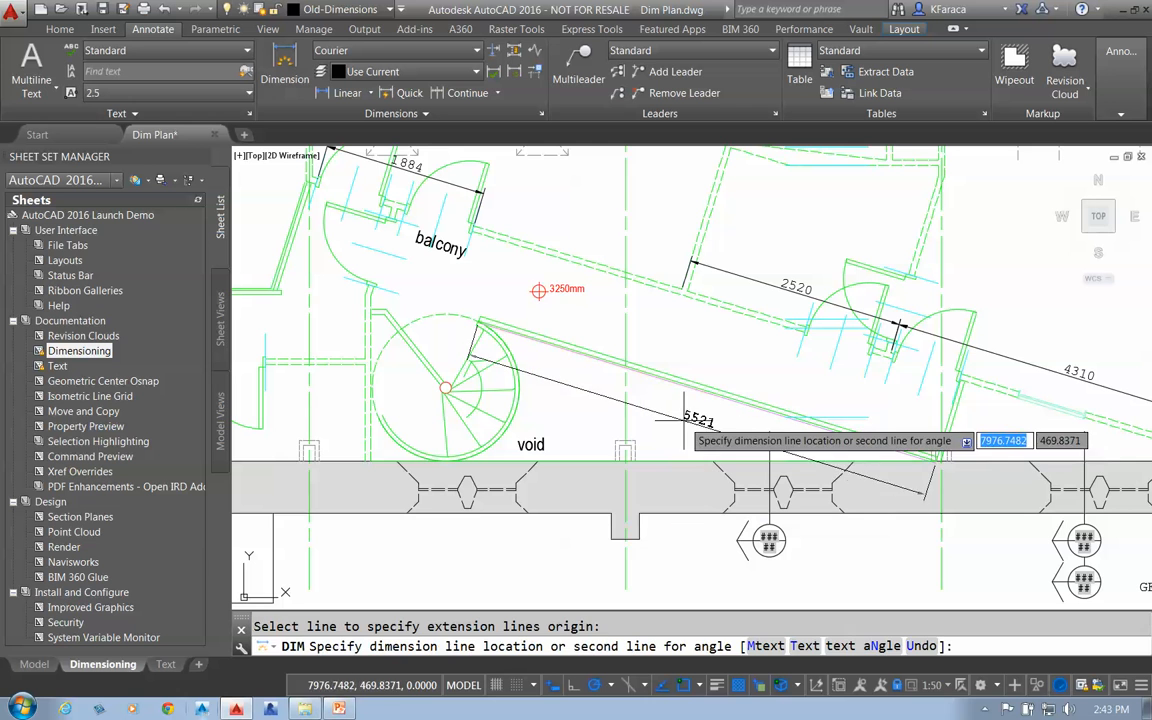
left_click(714, 349)
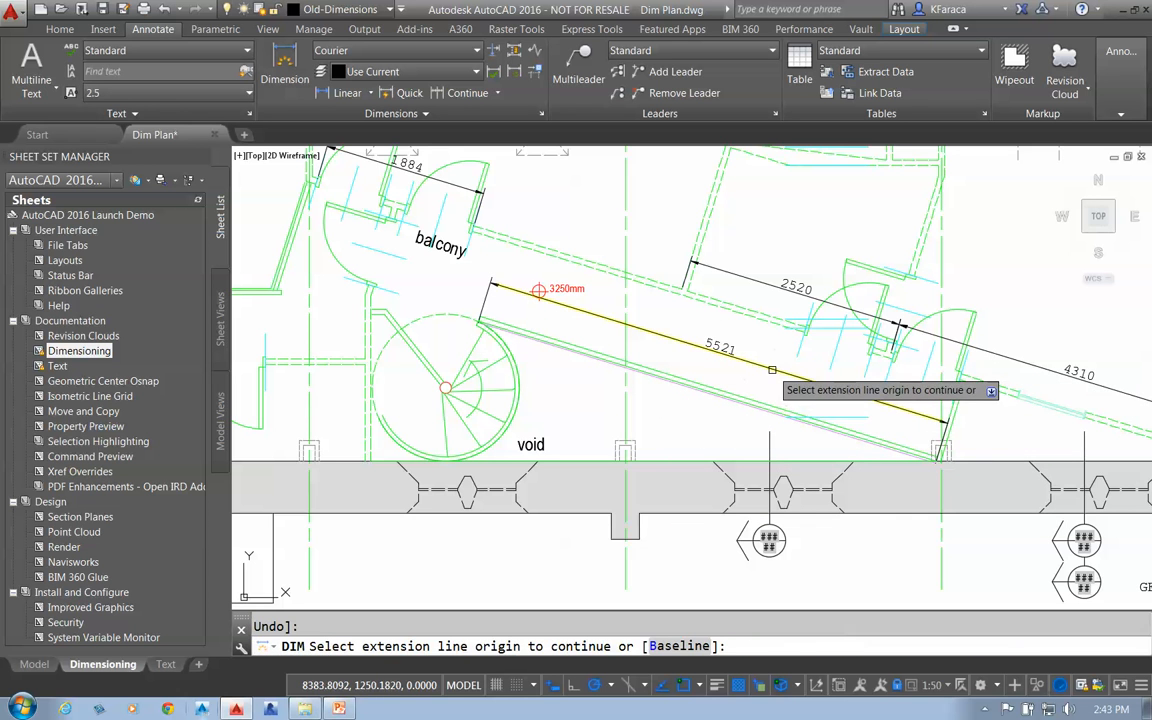
Add an angular dimension between the sloping wall line and the green line of the lower wall, placed near the void label.
left_click(775, 628)
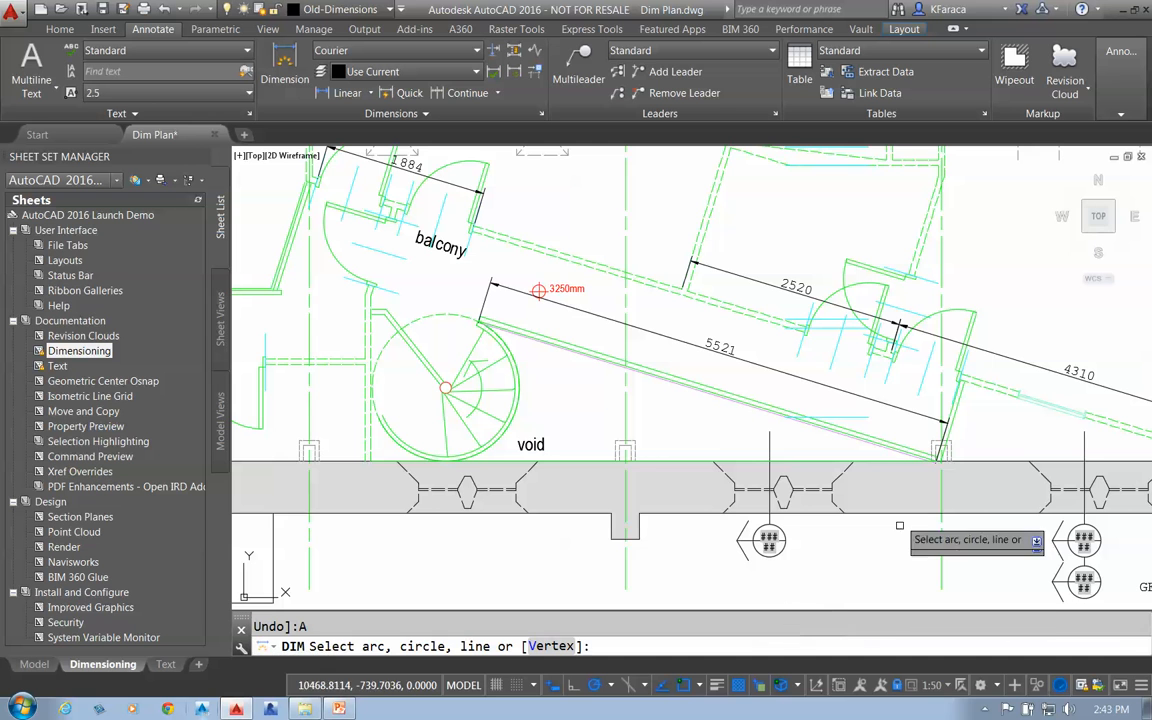
left_click(720, 397)
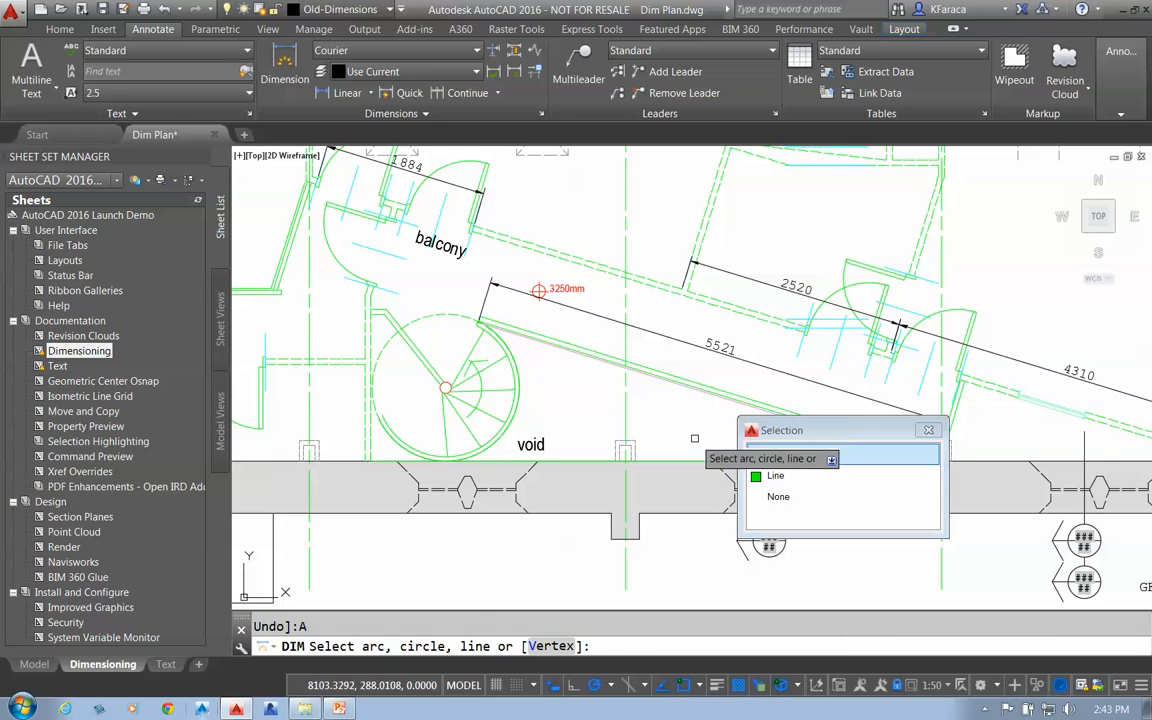
left_click(785, 455)
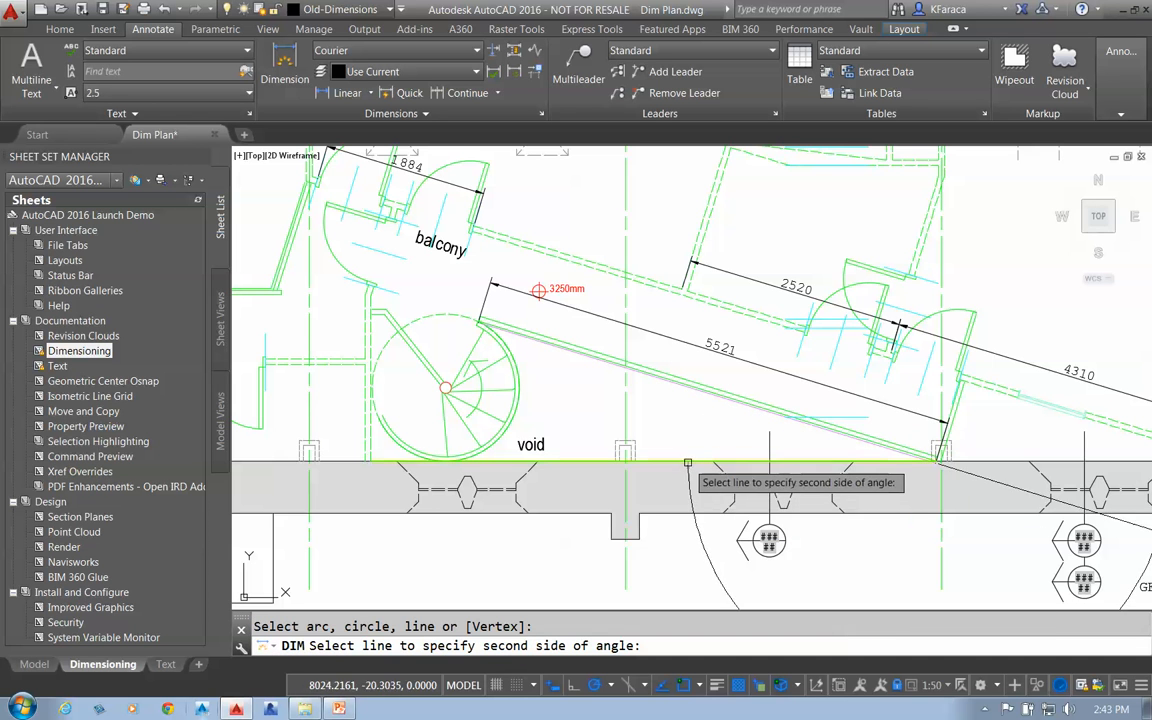
left_click(680, 463)
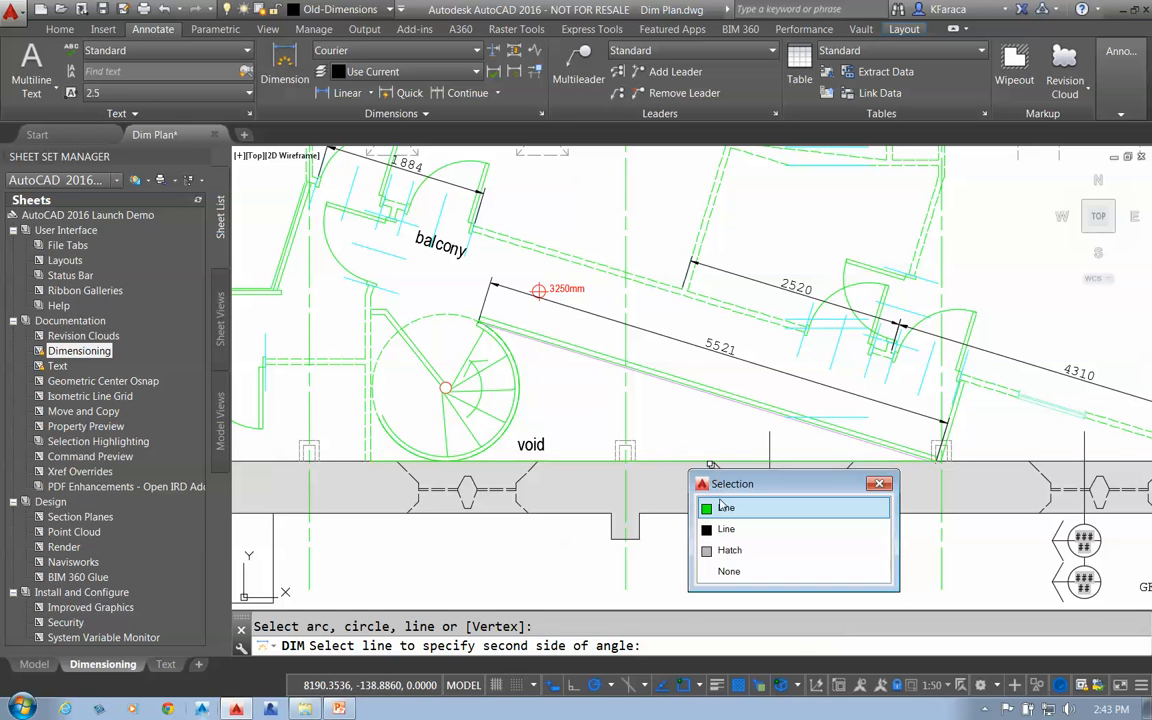
left_click(723, 510)
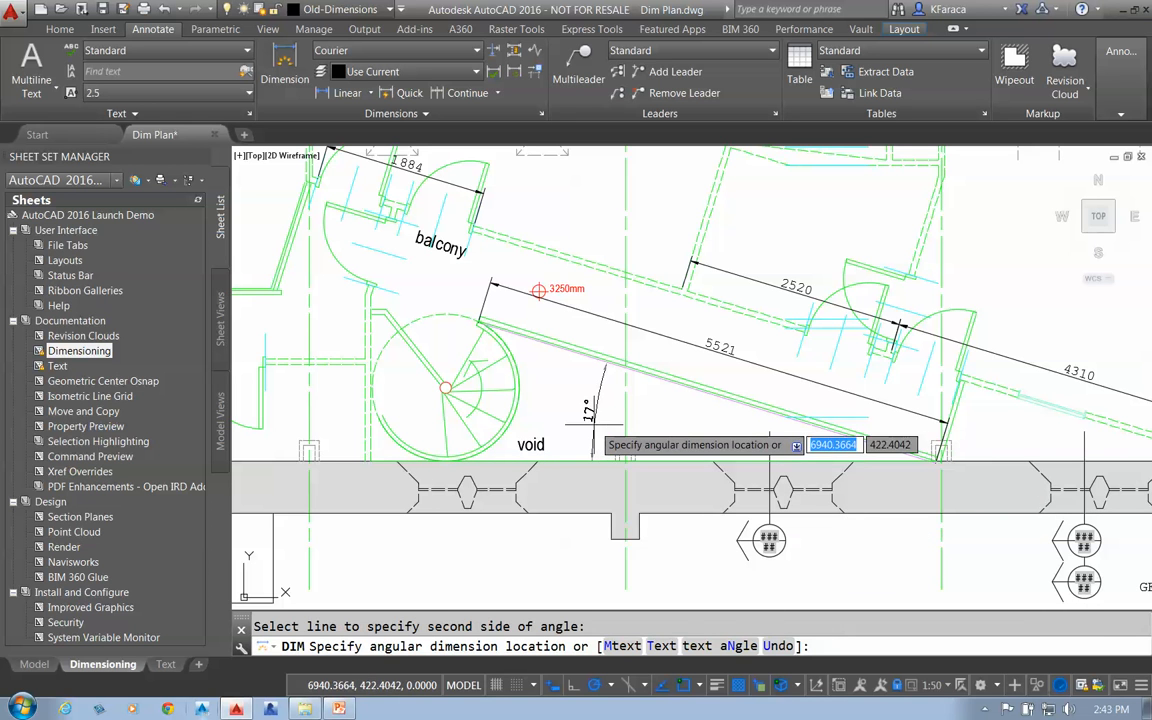
left_click(594, 424)
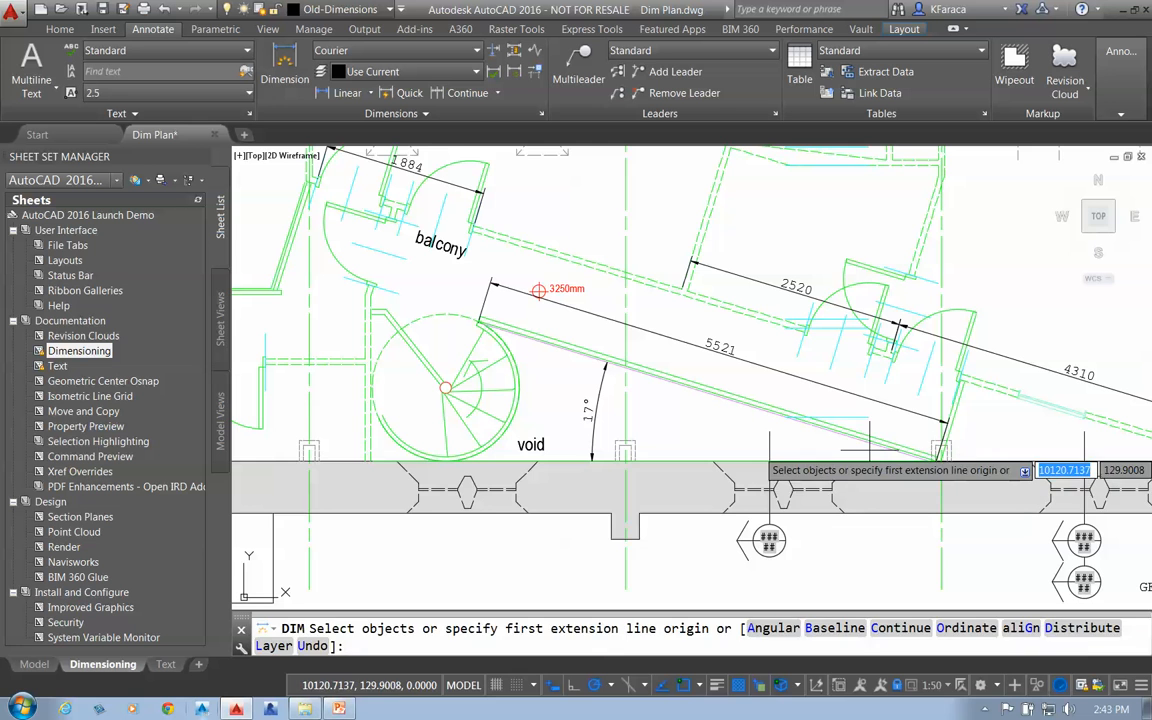
key("Escape")
Continue the bed 2 / study dimension from its far end grip across the next pier to the pier's far edge.
scroll(856, 568, "down", 3)
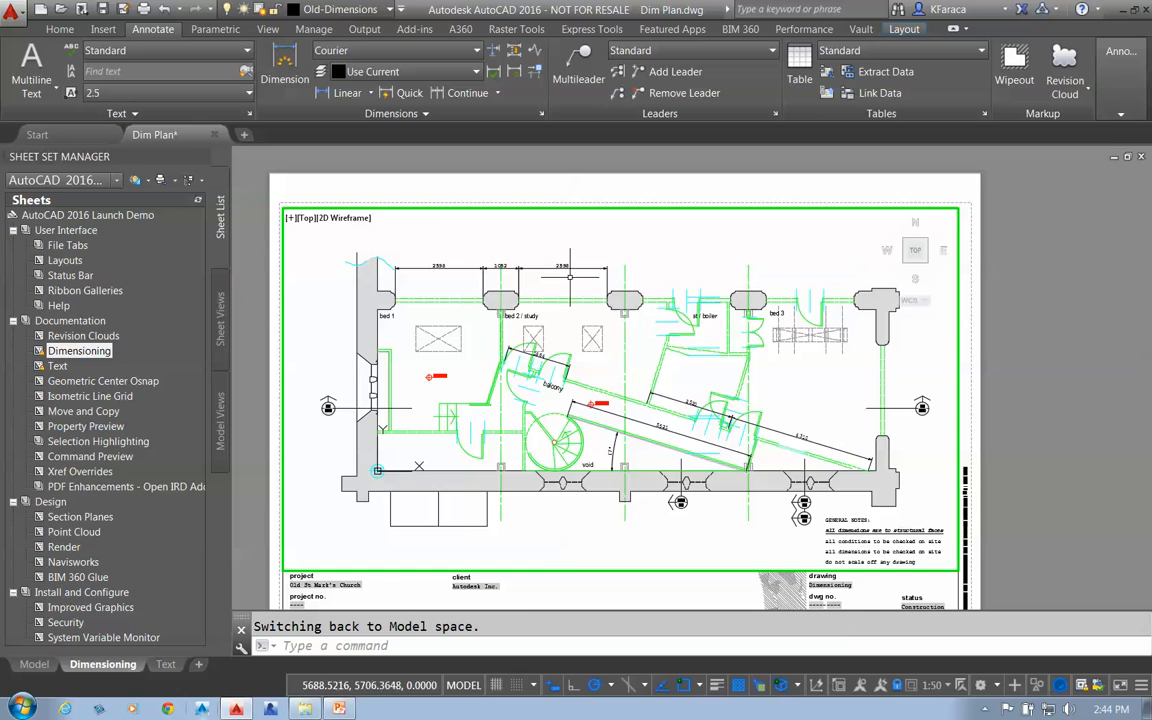
scroll(571, 275, "up", 5)
left_click(673, 280)
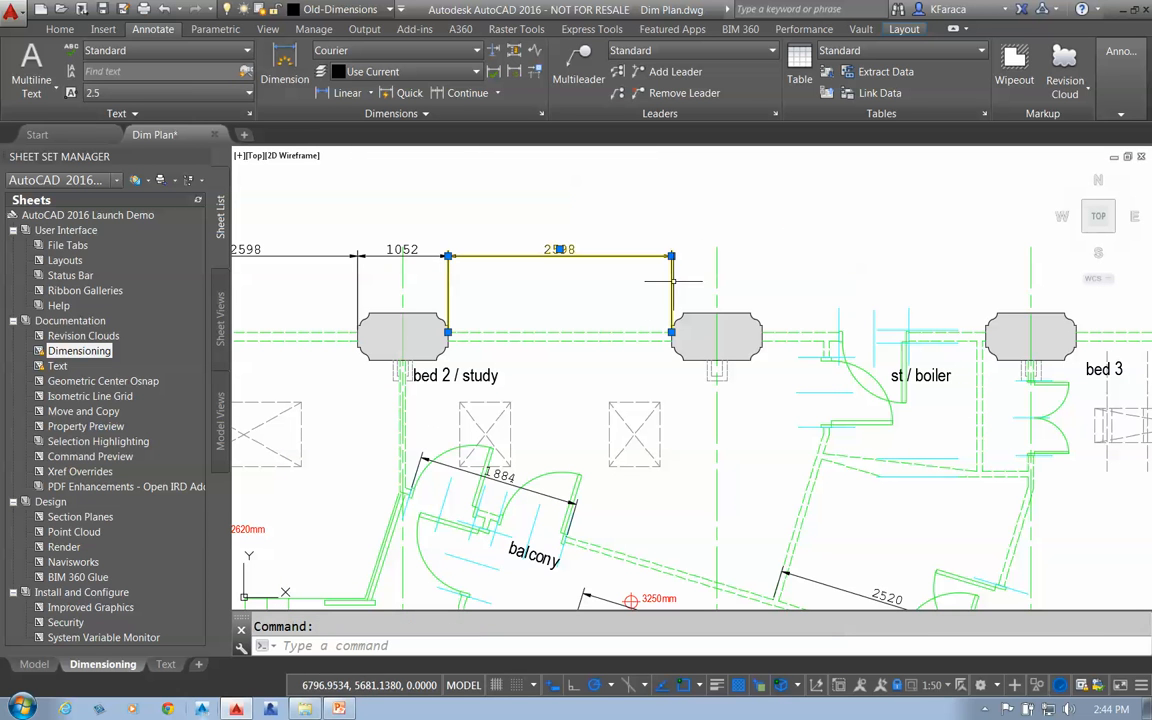
mouse_move(671, 256)
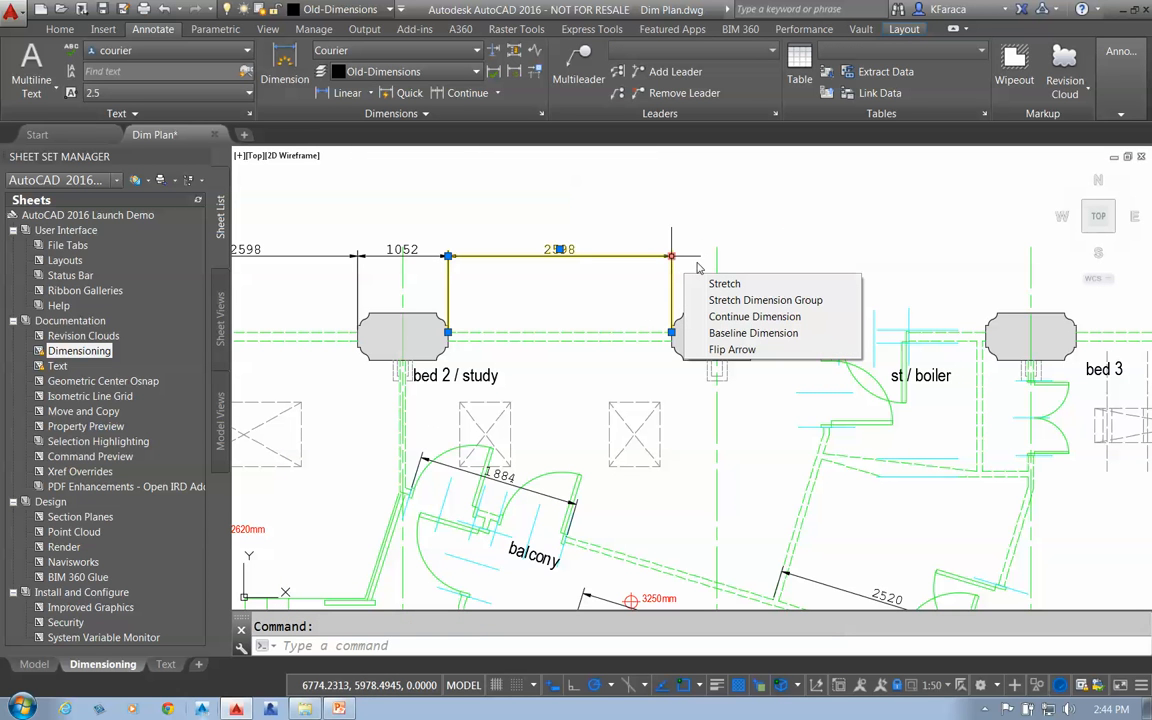
left_click(754, 317)
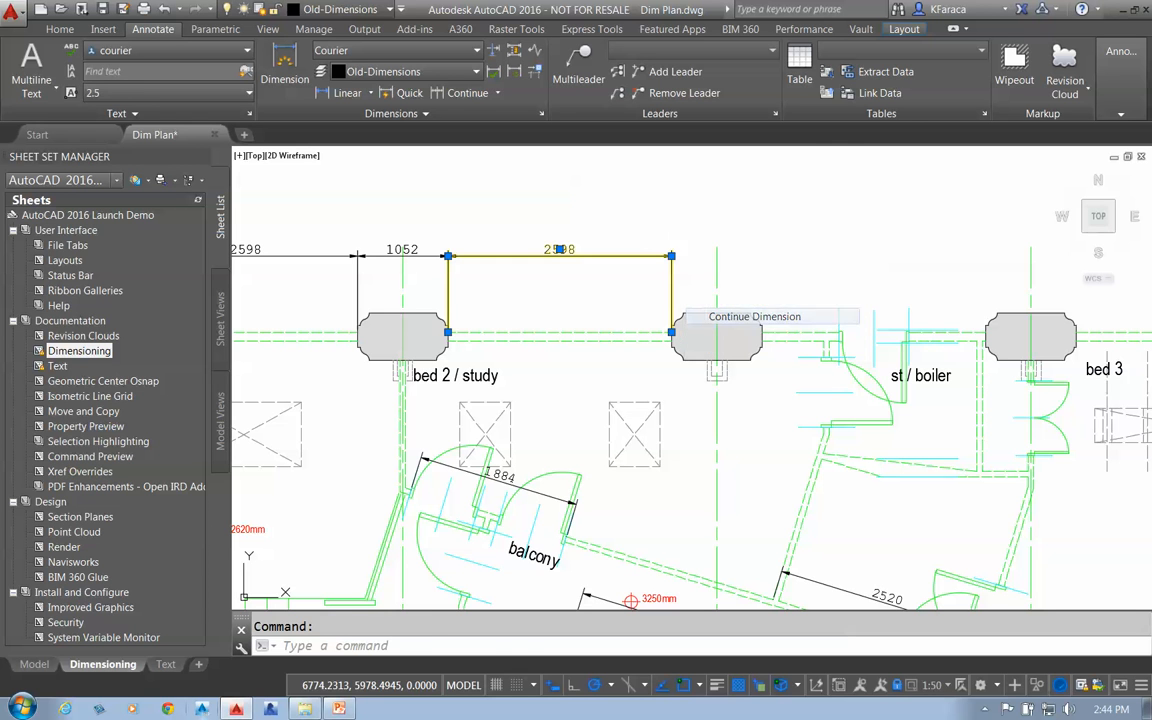
left_click(761, 330)
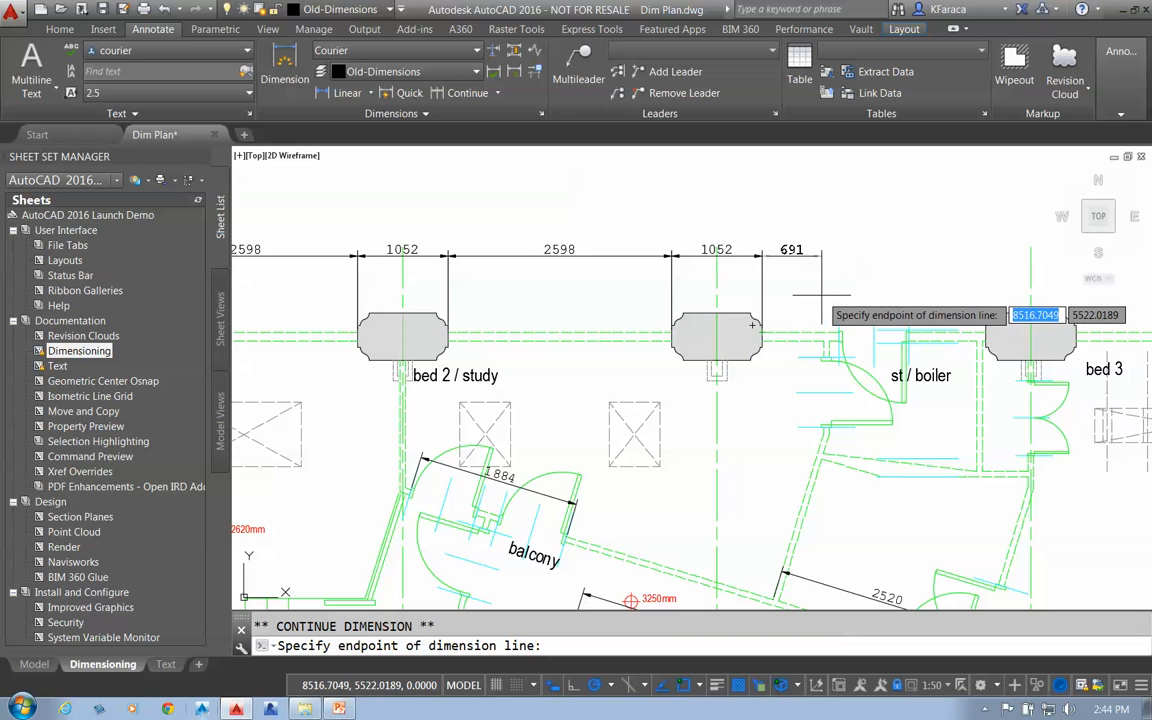
key("Return")
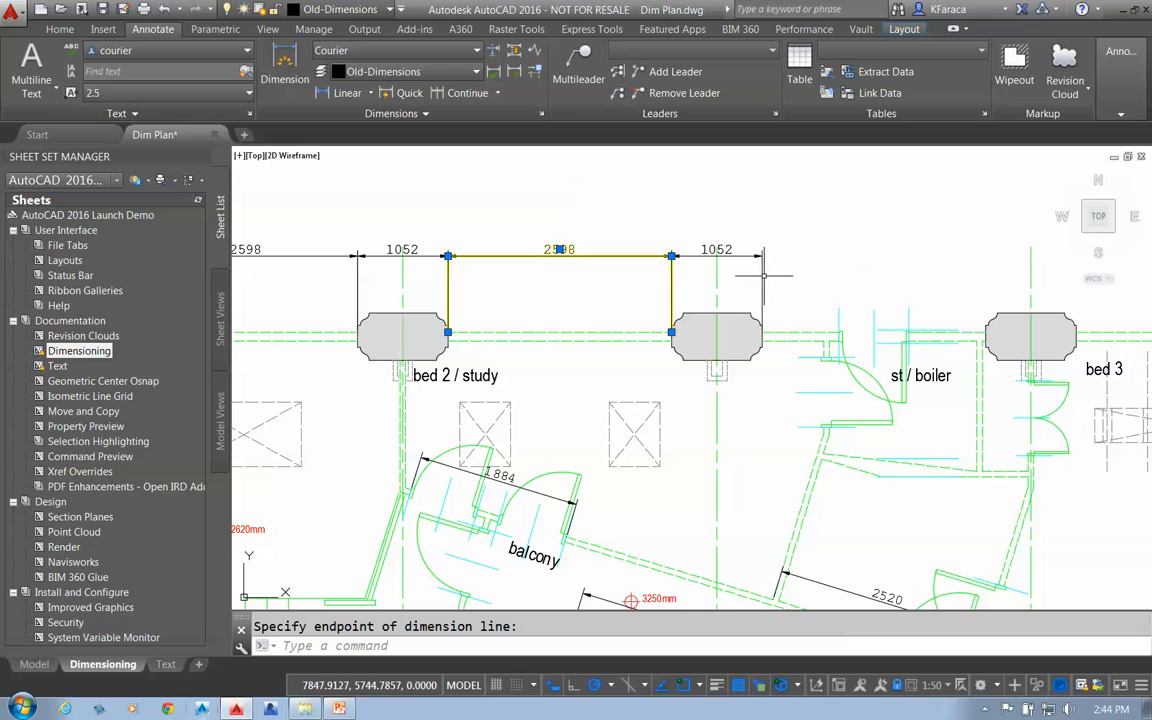
left_click(763, 274)
mouse_move(763, 257)
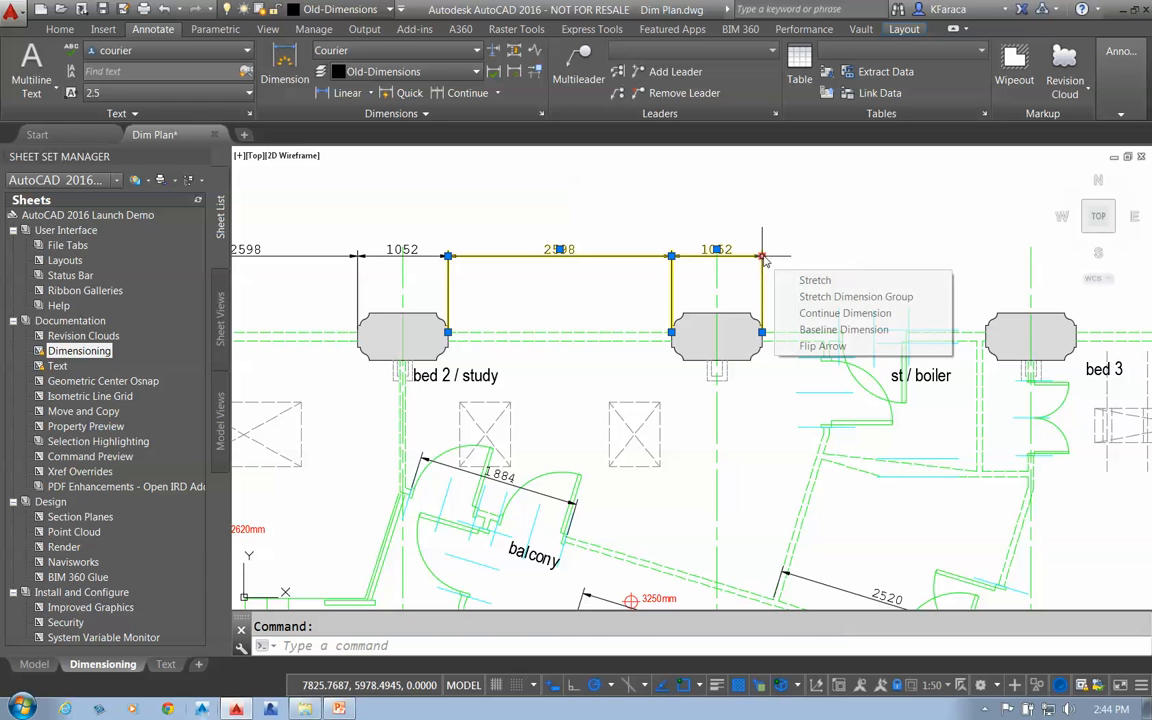
left_click(816, 335)
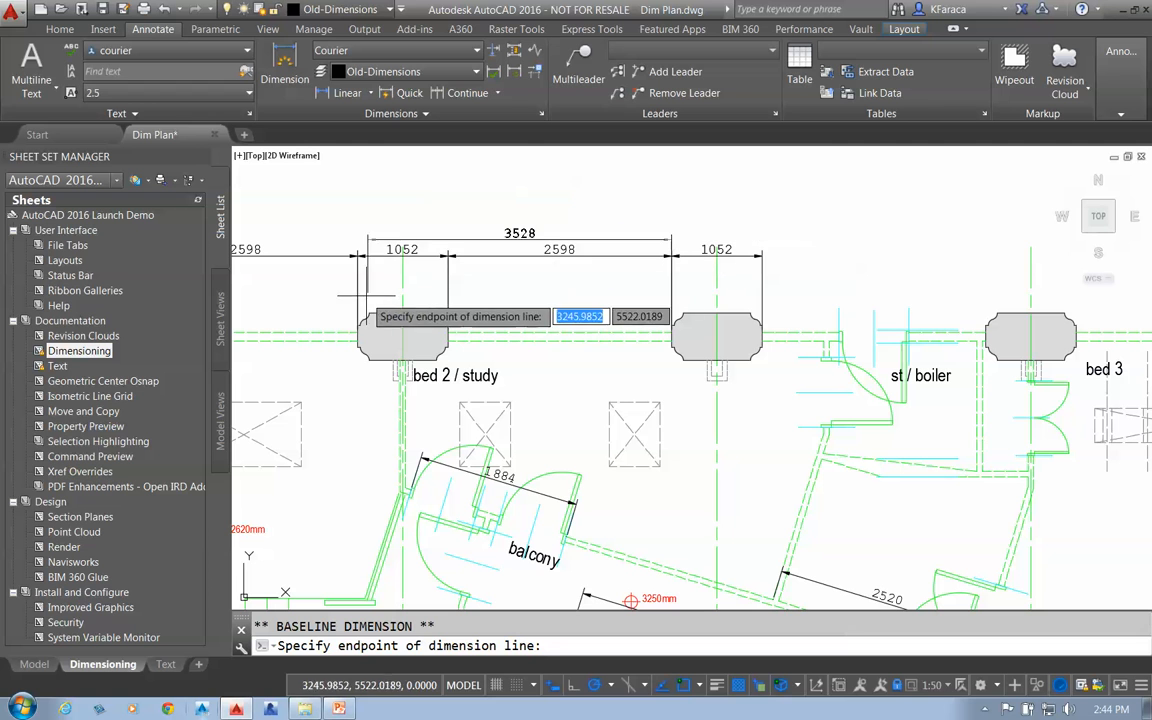
key("Escape")
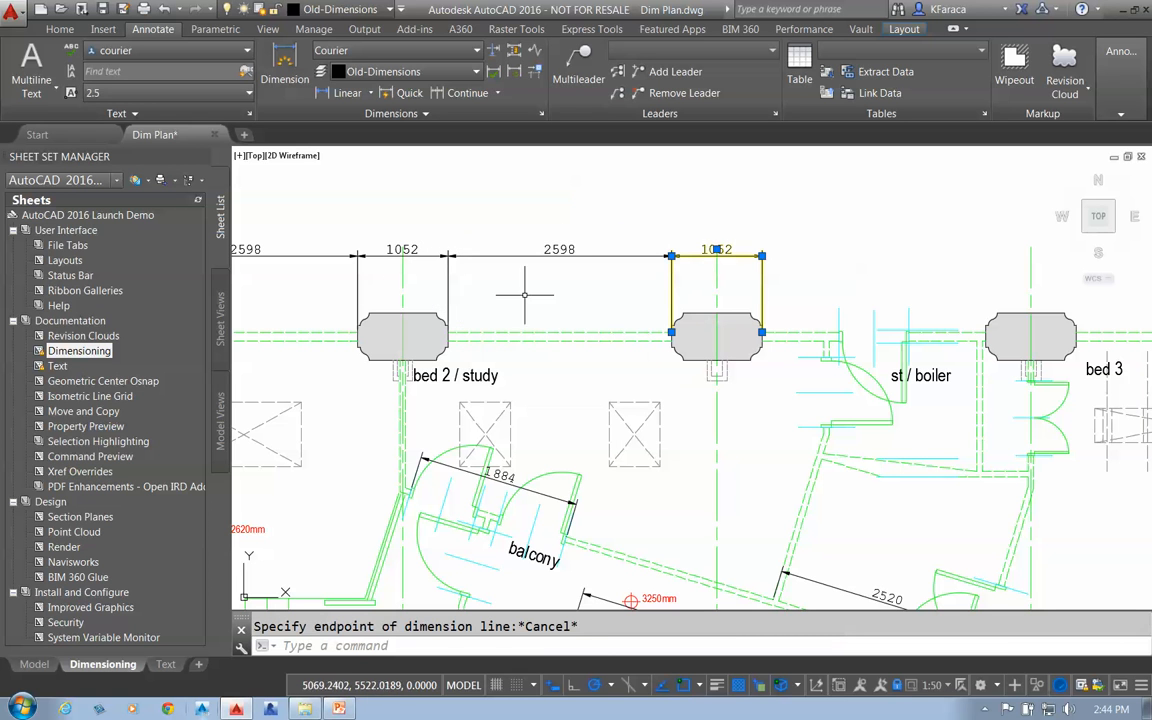
Add a baseline dimension from the newest pier dimension back to the corner of the bed 1 end pier.
mouse_move(673, 258)
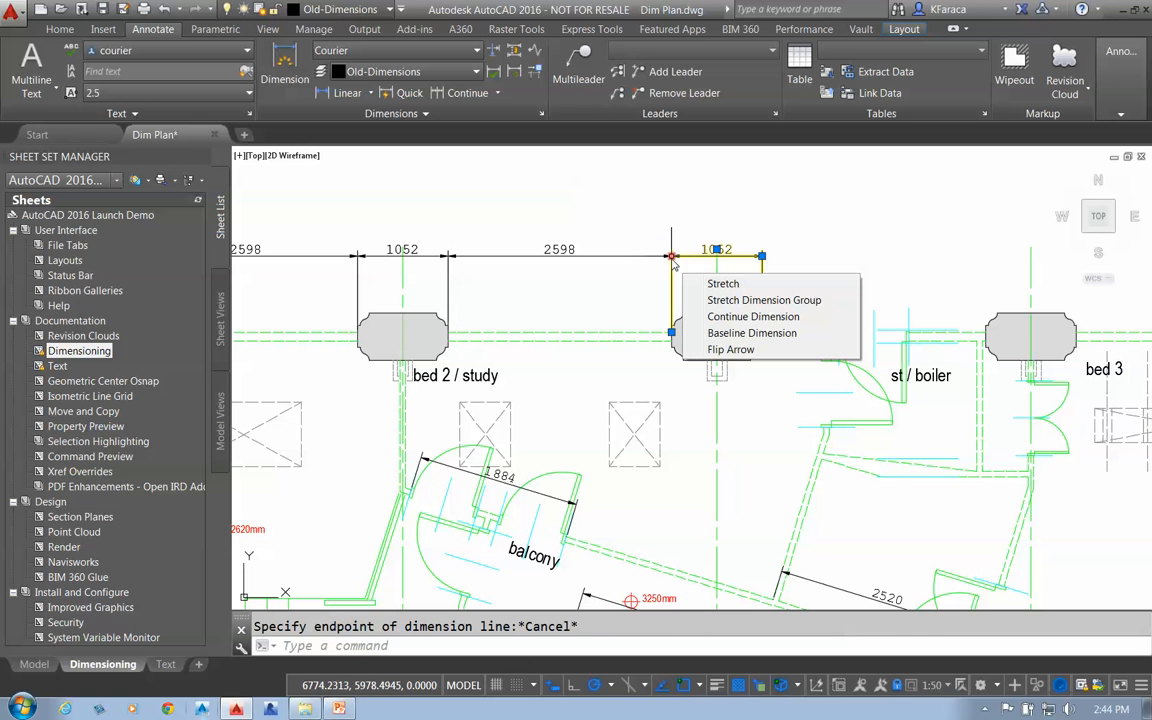
left_click(720, 336)
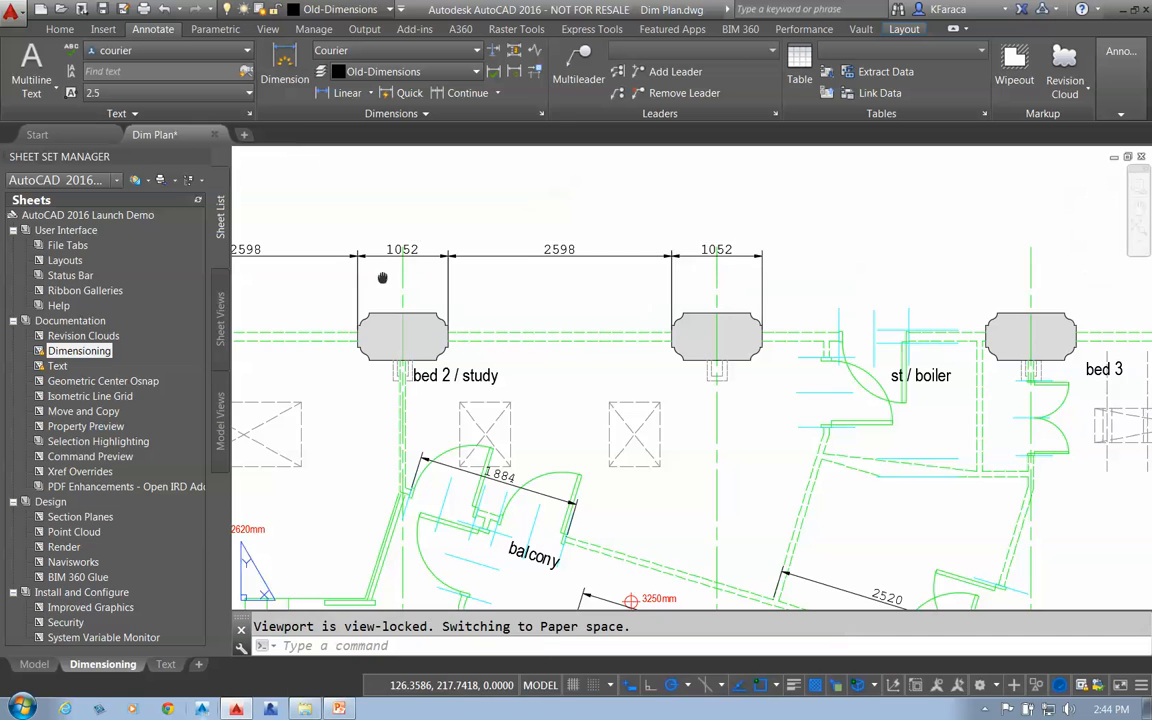
middle_click_drag(382, 279, 919, 236)
scroll(905, 240, "up", 2)
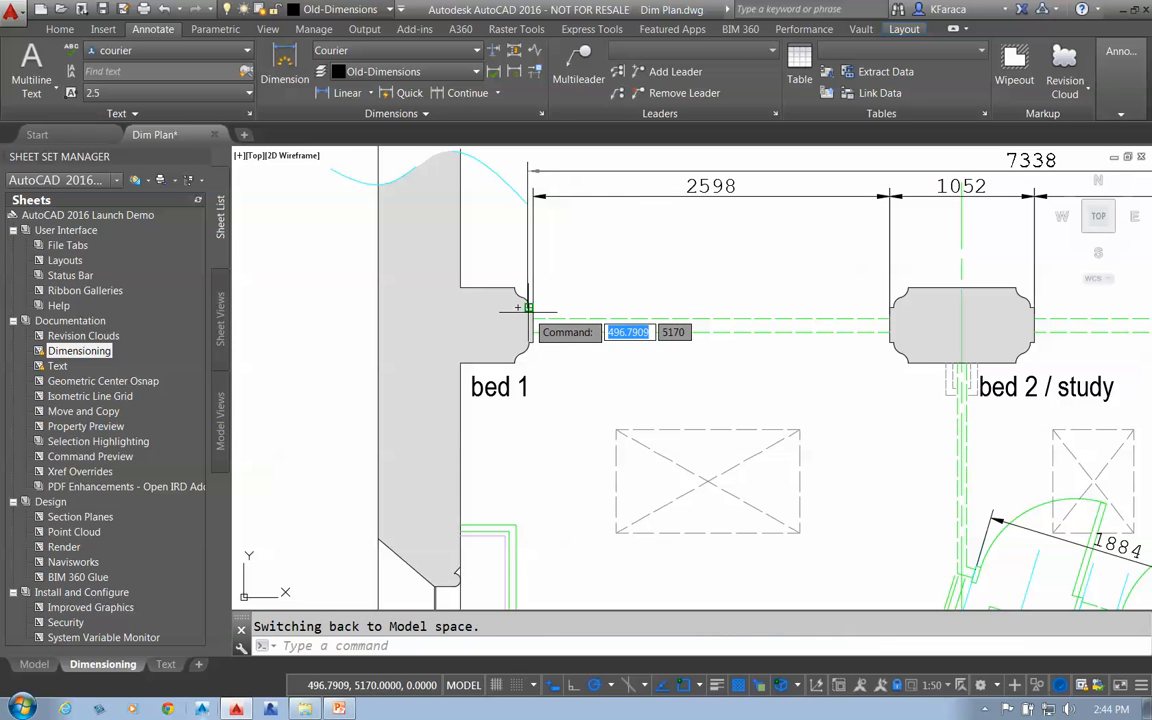
key("ctrl")
key("ctrl")
key("ctrl")
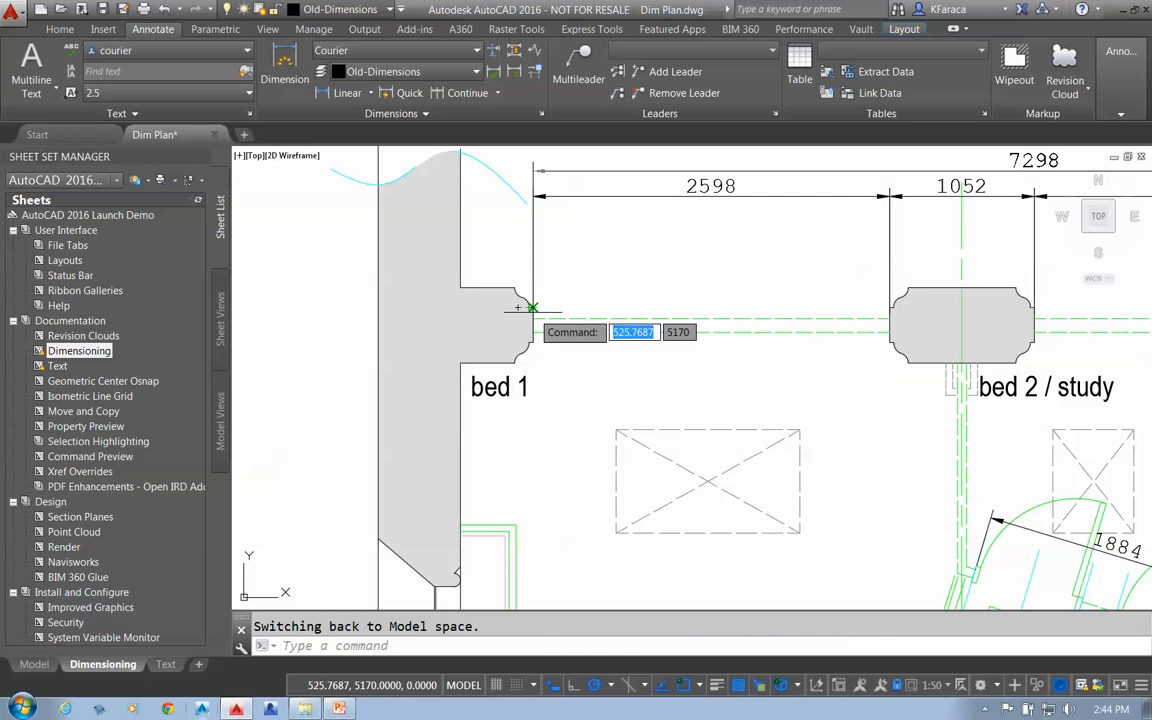
left_click(603, 273)
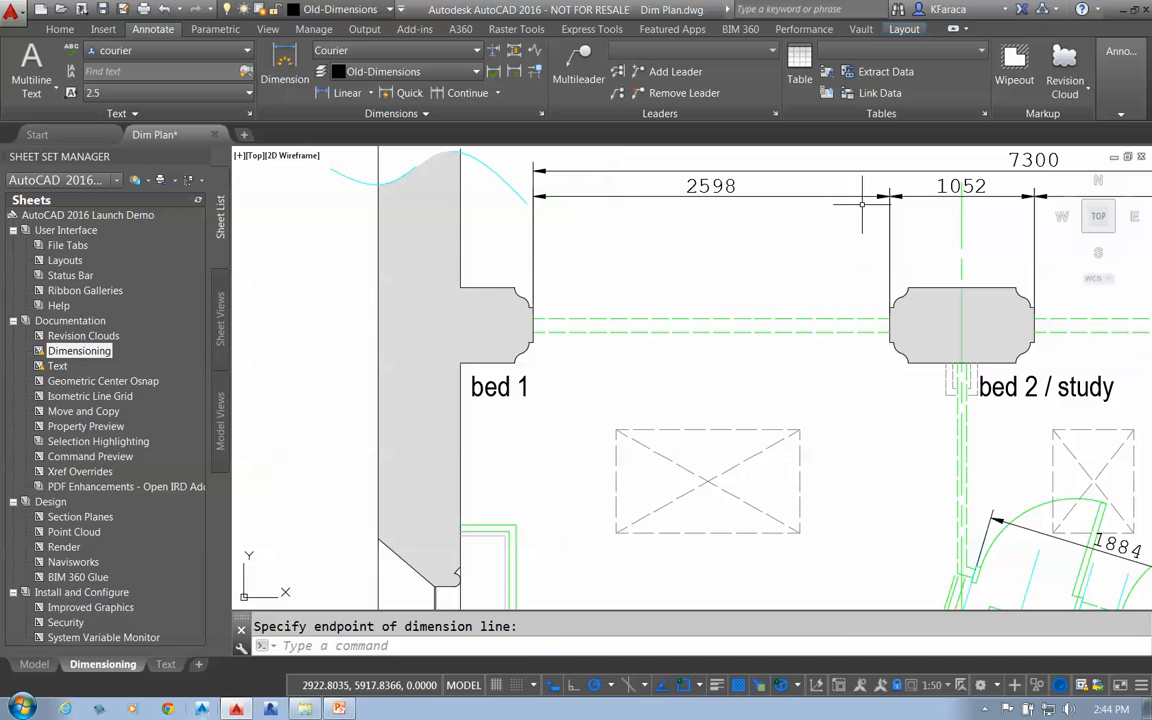
Stretch the overall baseline dimension line upward by about 395 units, away from the dimension chain, and clear the selection.
mouse_move(833, 222)
middle_mouse_down()
mouse_move(674, 329)
mouse_move(534, 373)
middle_mouse_up()
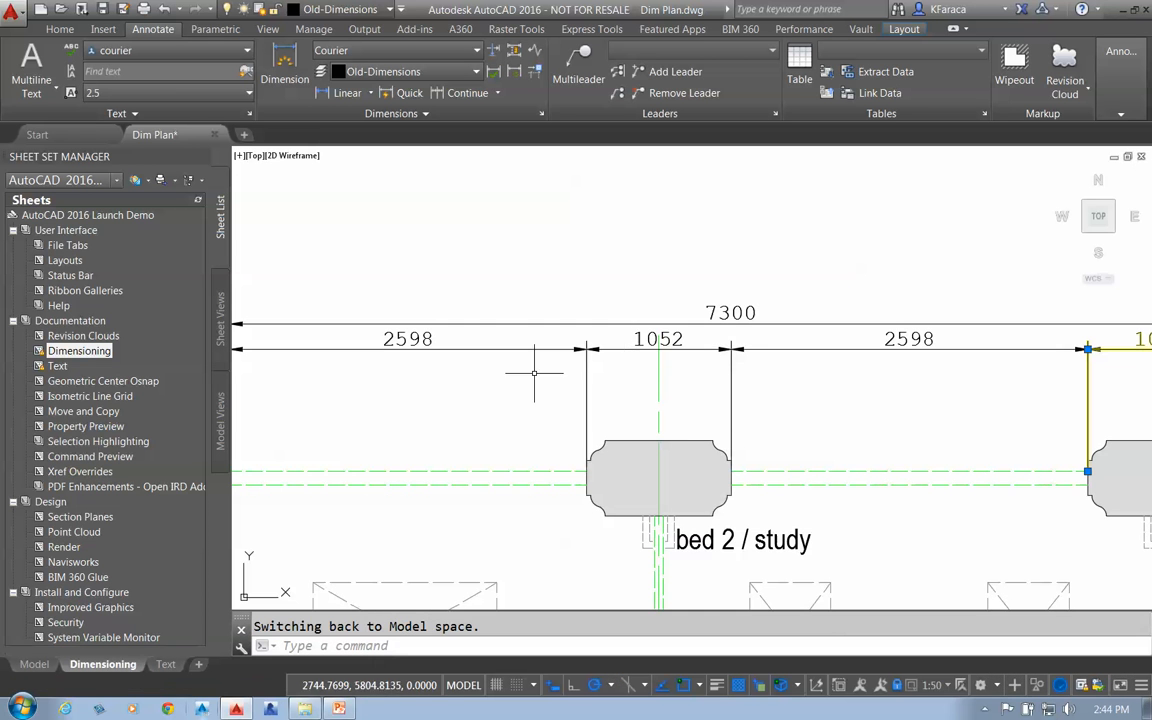
left_click(774, 323)
scroll(782, 320, "down", 4)
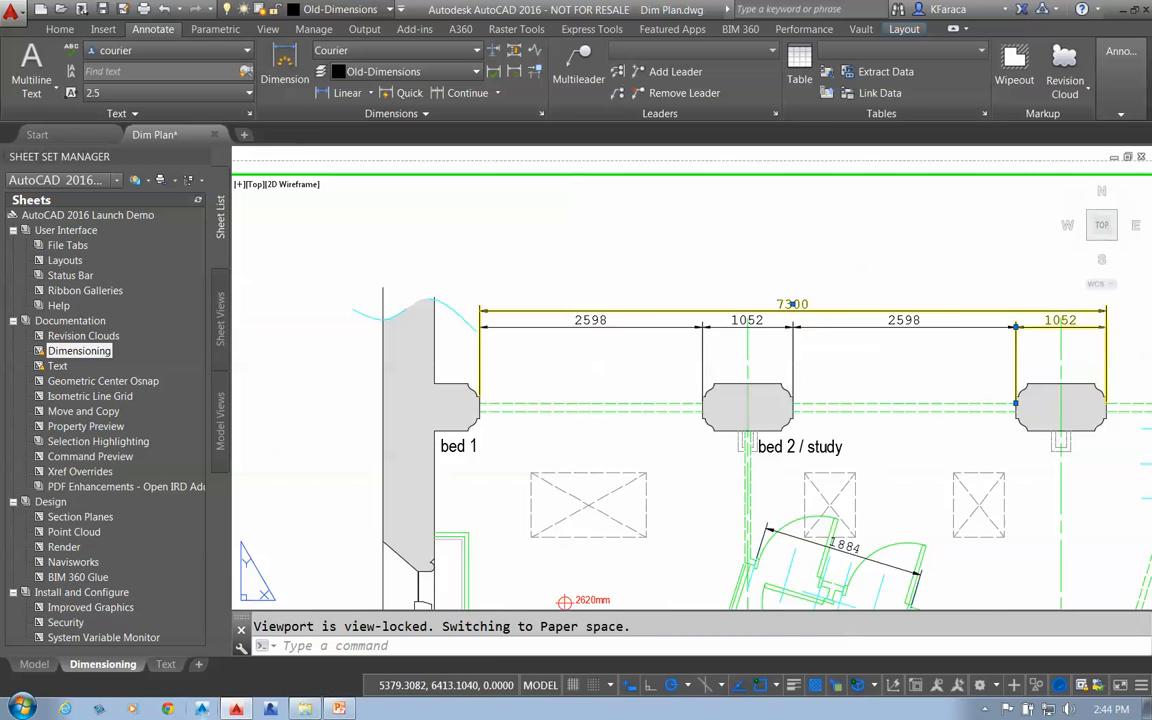
scroll(735, 300, "up", 2)
left_click(734, 296)
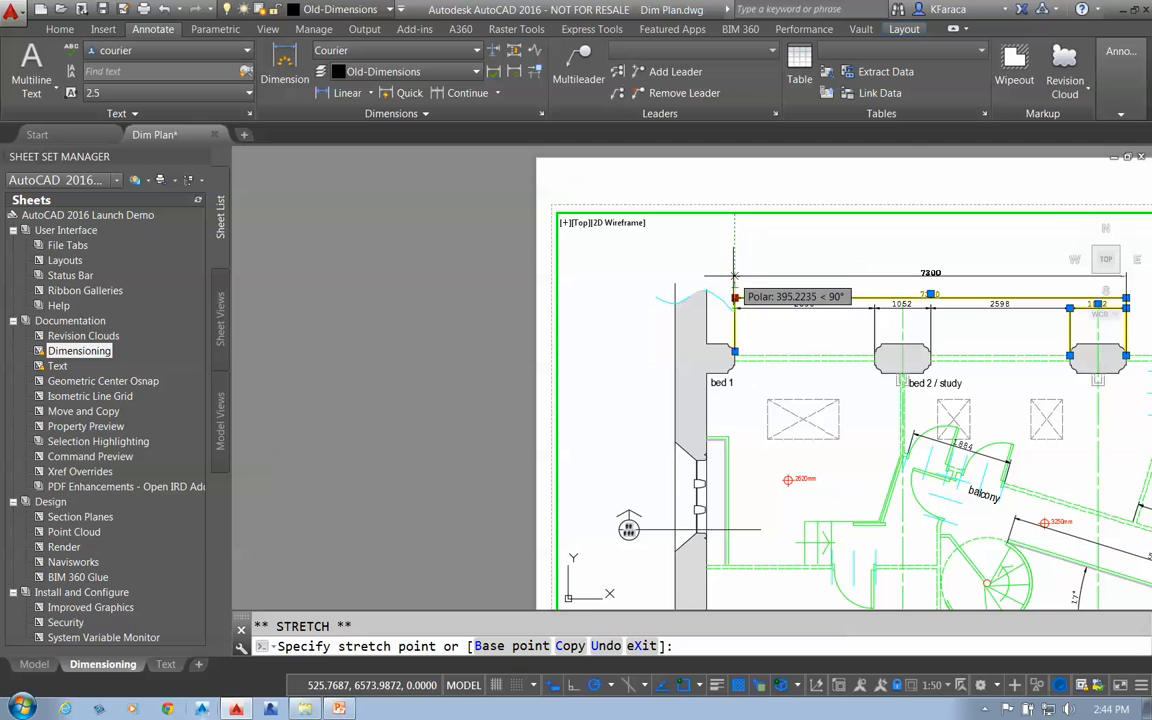
left_click(734, 275)
scroll(839, 331, "down", 2)
key("Escape")
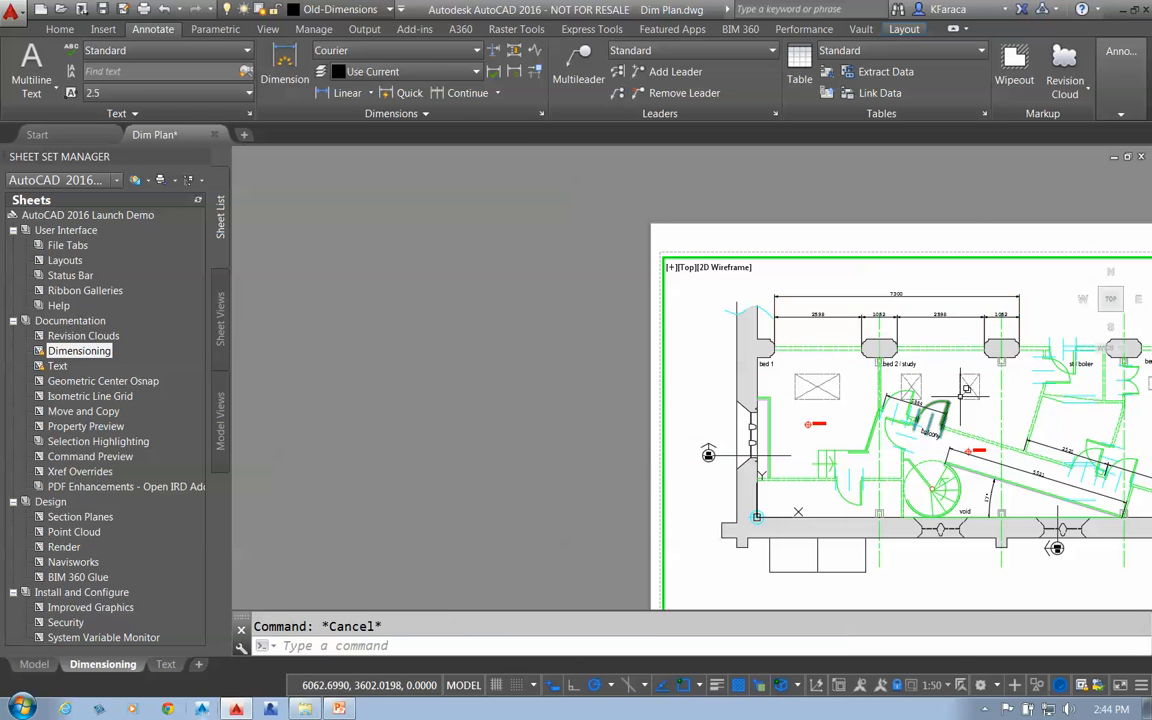
scroll(990, 318, "up", 3)
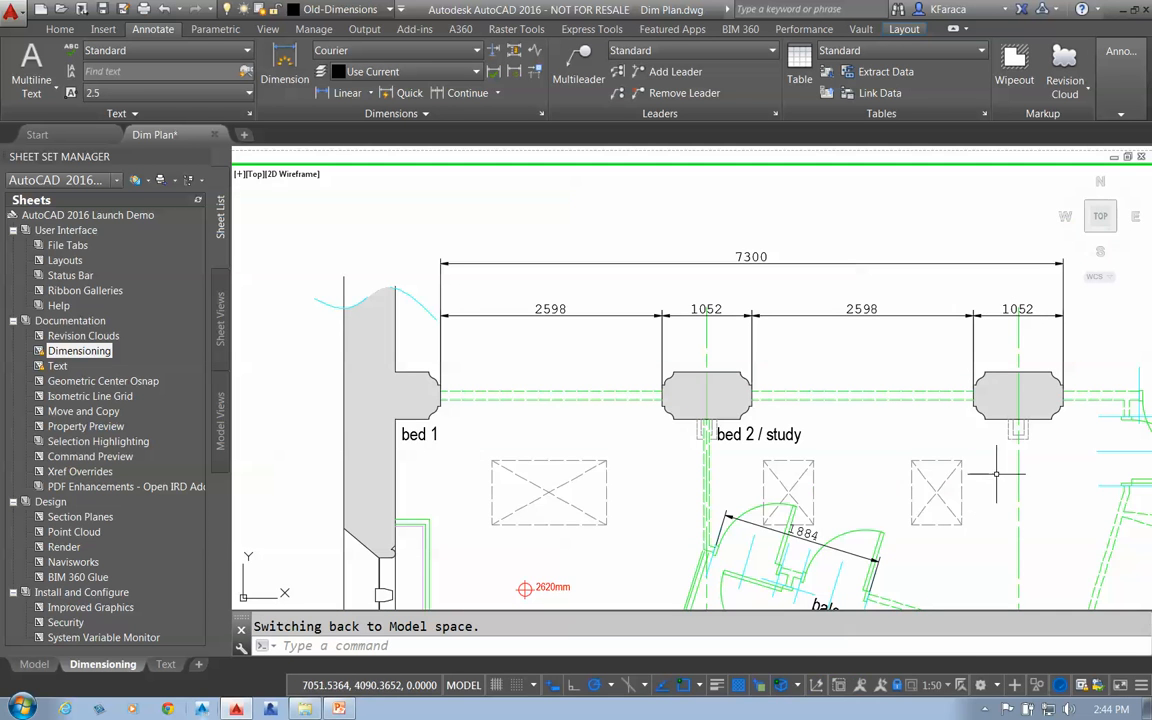
Close the Dim Plan drawing without saving and open the Geometric Center Osnap sheet from the sheet set.
middle_click_drag(996, 474, 900, 469)
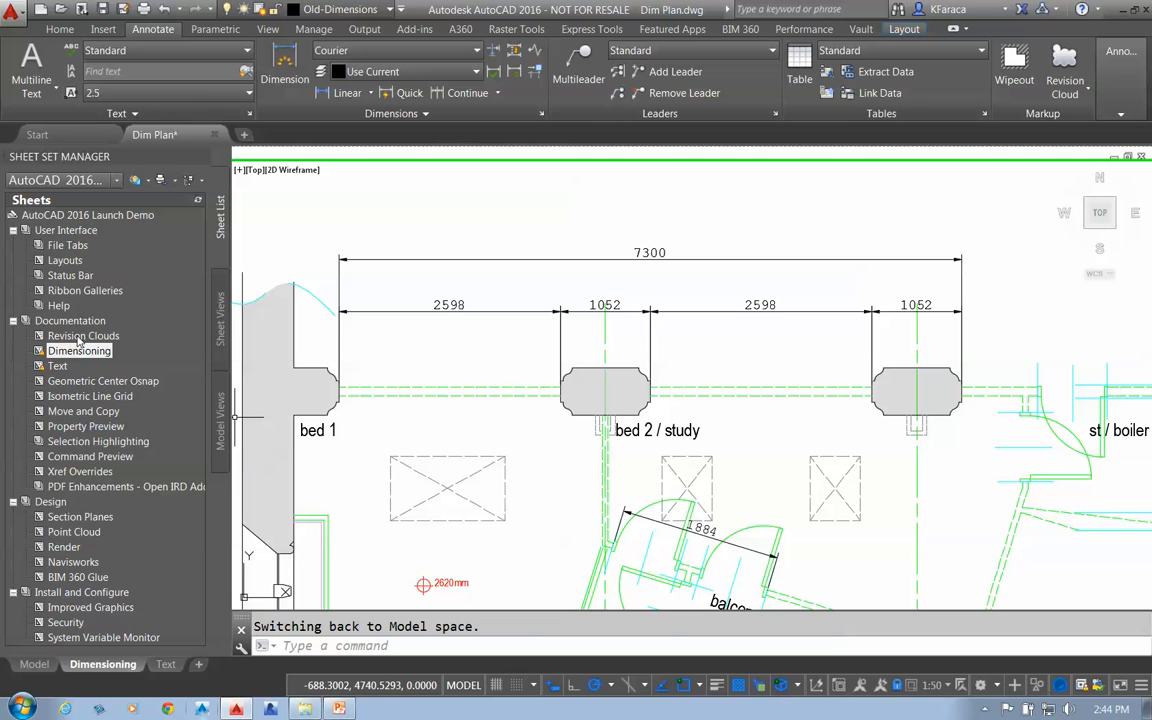
left_click(213, 134)
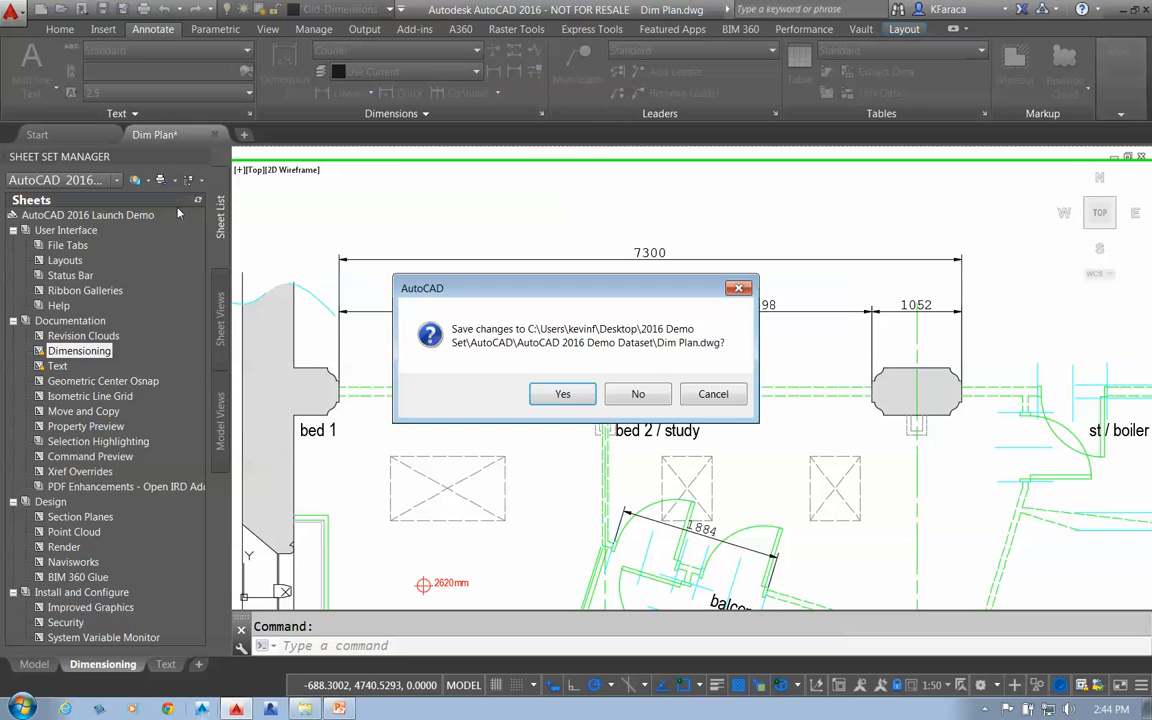
left_click(638, 394)
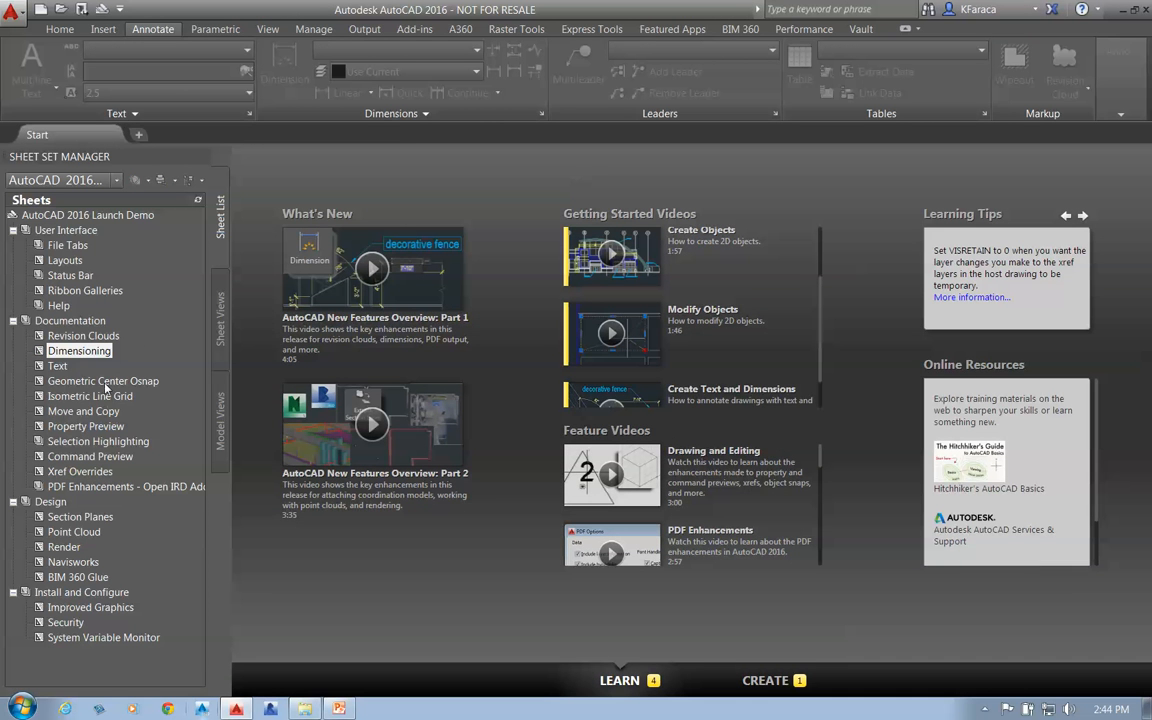
left_click(106, 386)
right_click(117, 383)
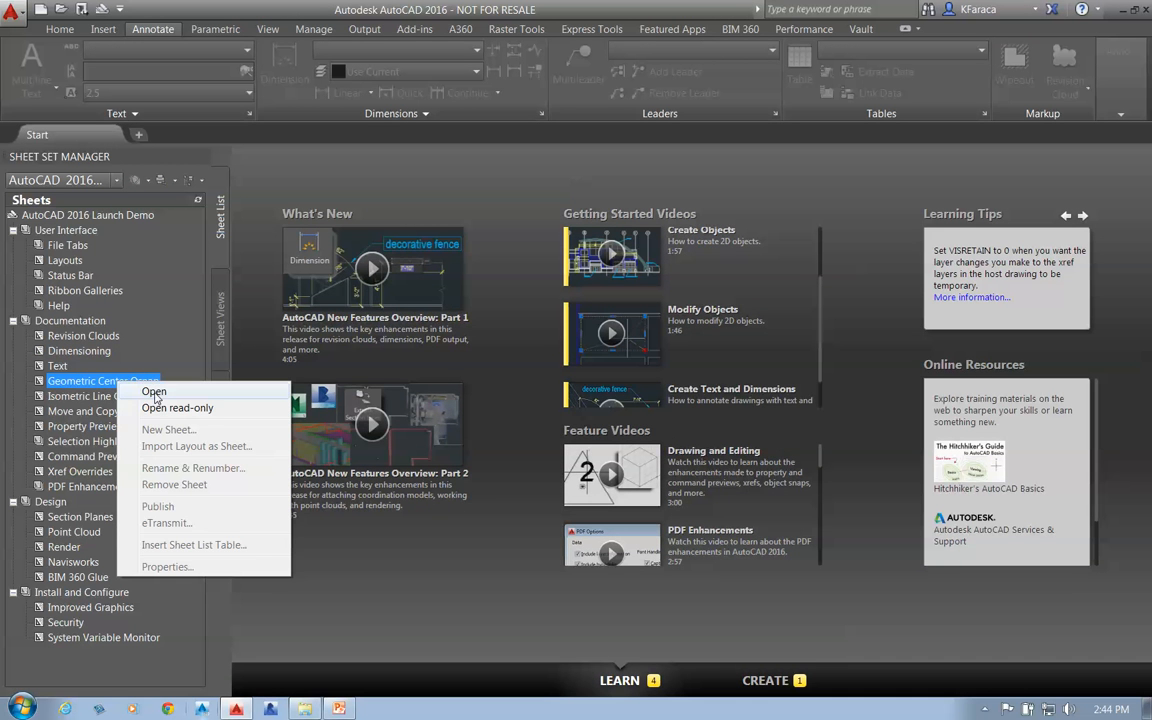
left_click(140, 391)
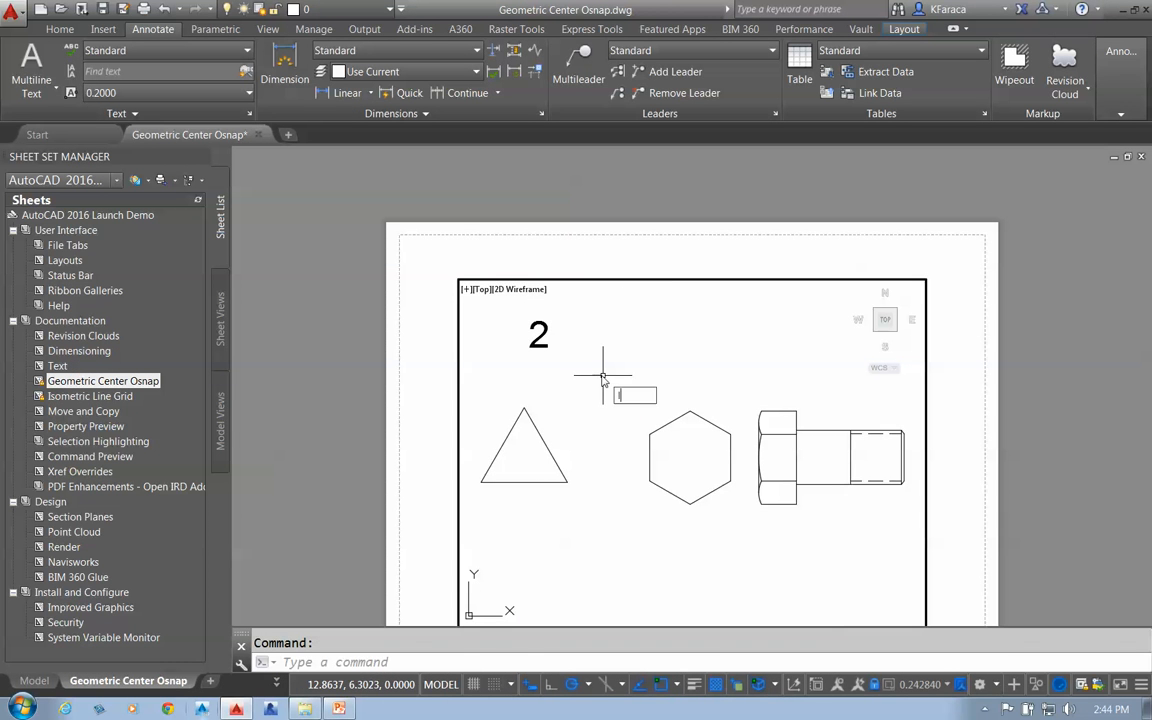
Draw a line about 11.6 units long from a free point above the shapes to the geometric center of the triangle.
key("Return")
left_click(617, 330)
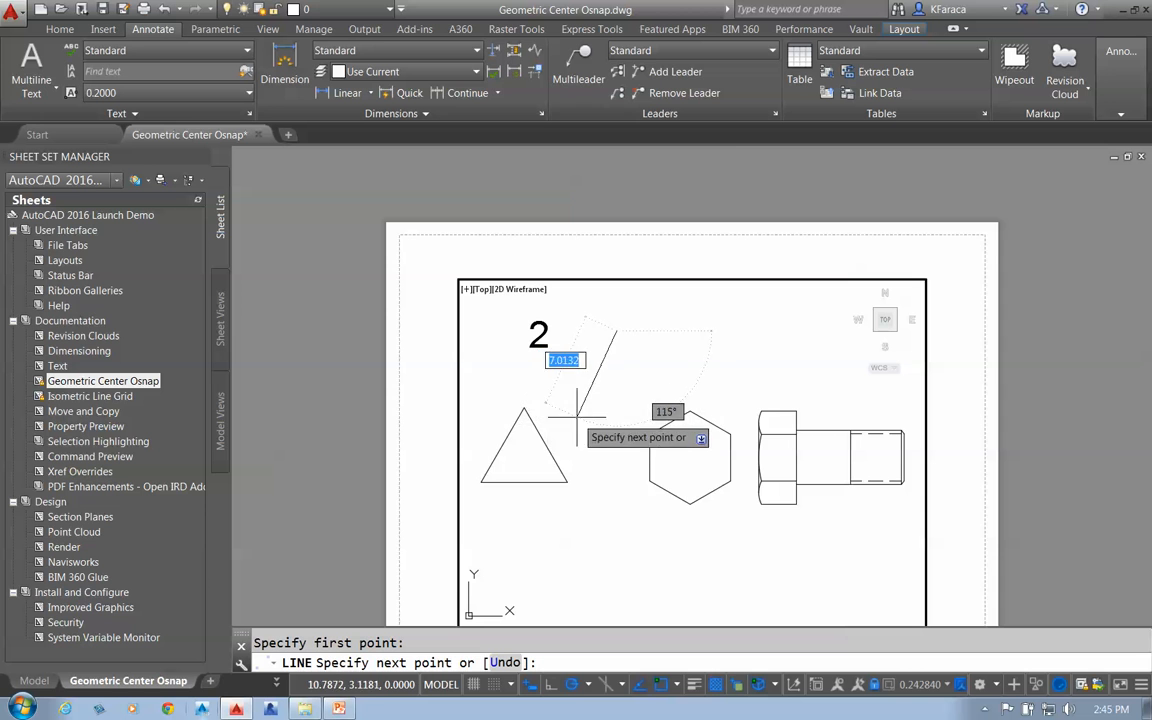
right_click(566, 425, "shift")
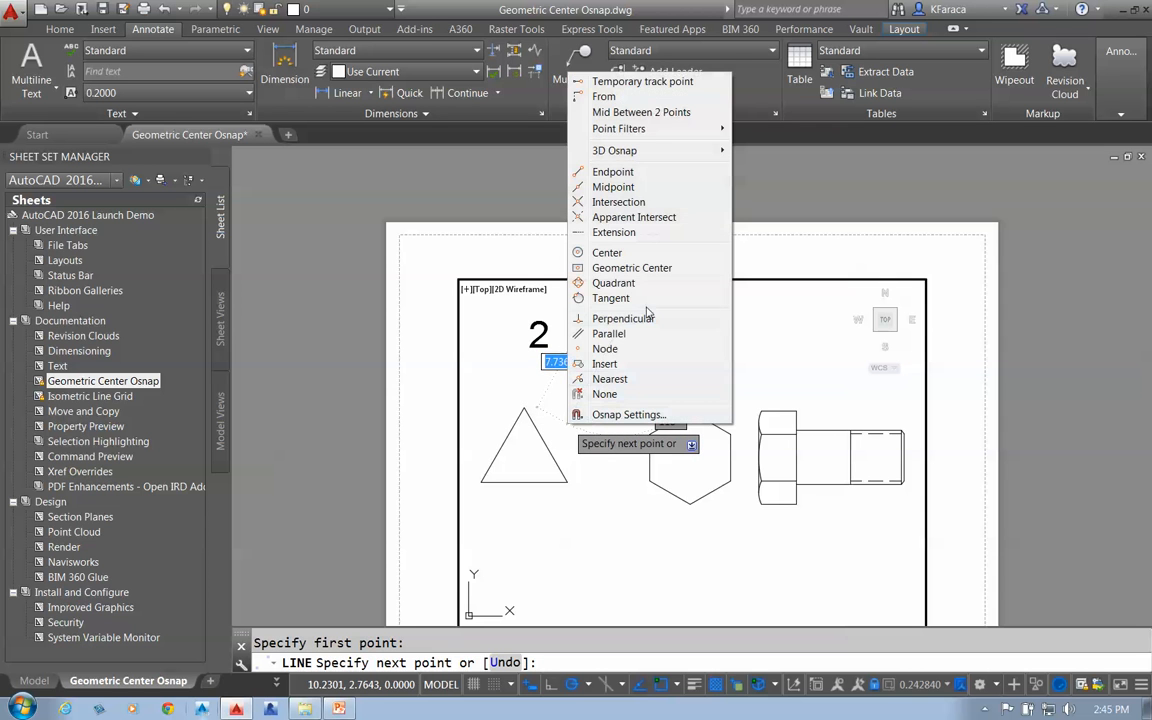
left_click(627, 268)
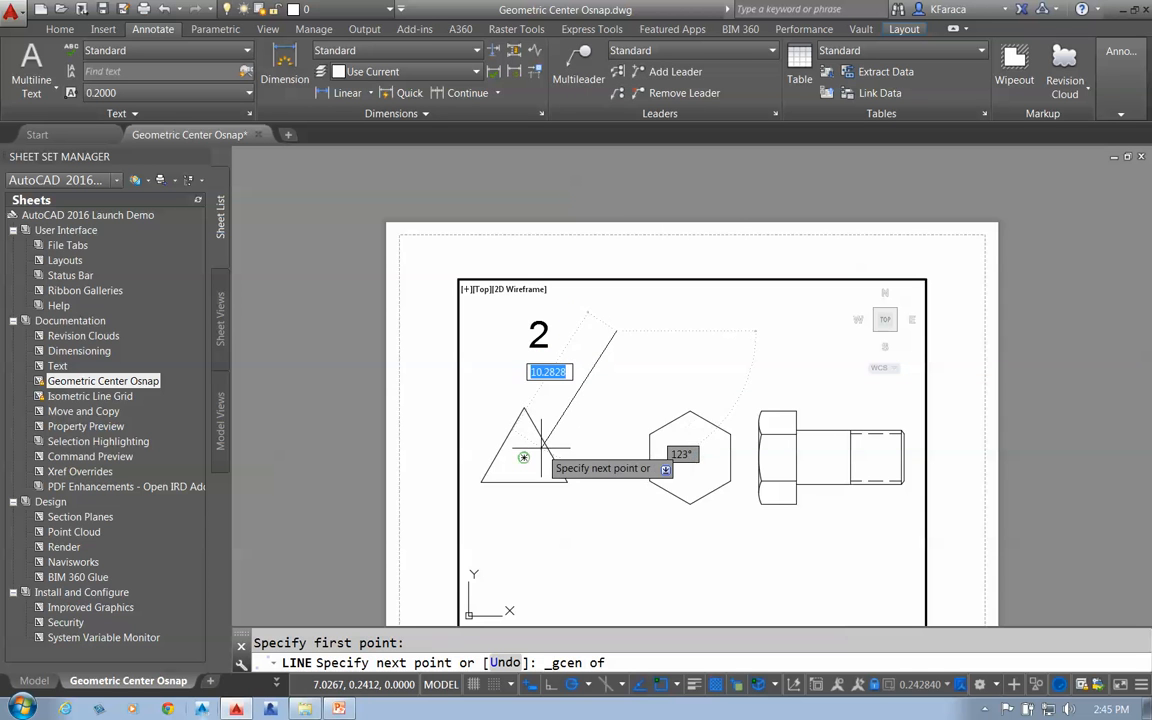
left_click(523, 456)
key("Return")
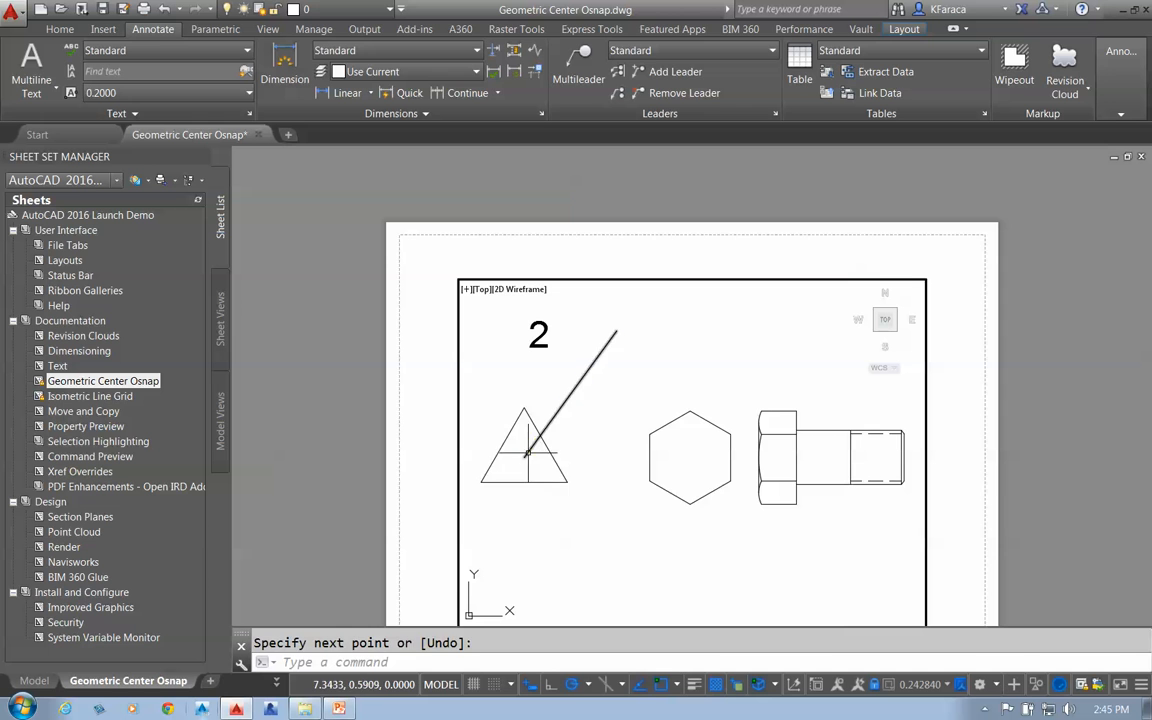
Stretch the line's end from the triangle to the geometric center of the hexagon.
left_click(530, 449)
left_click(523, 457)
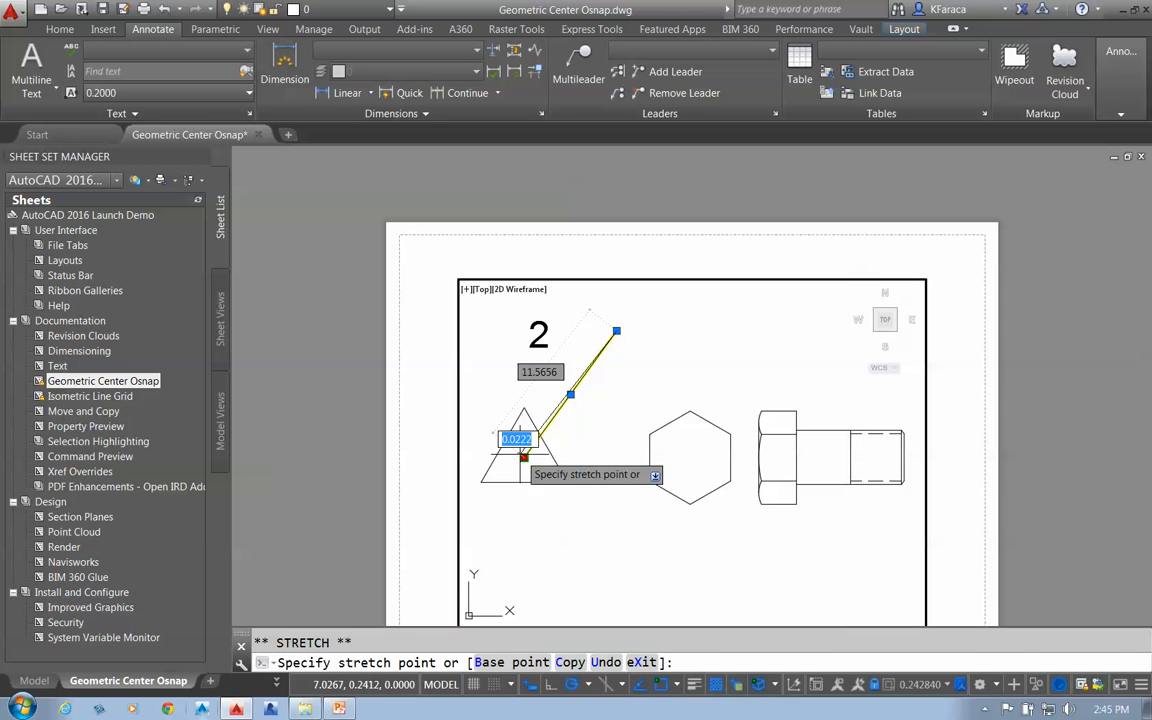
right_click(629, 401, "shift")
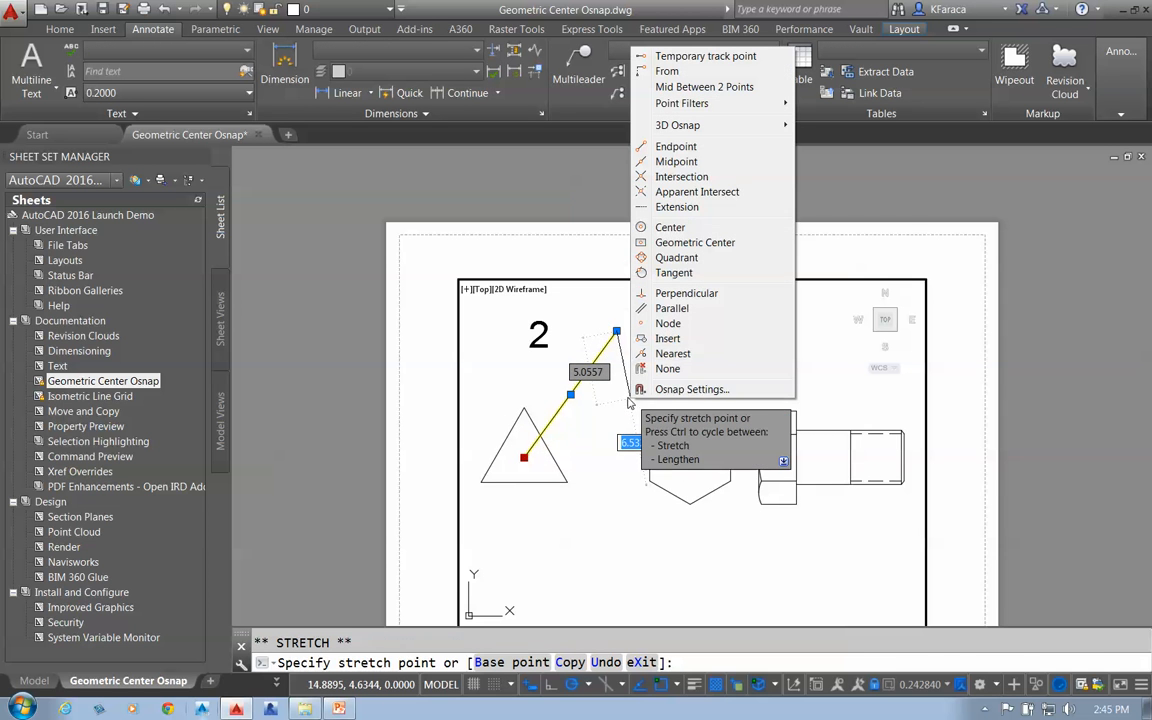
left_click(680, 244)
left_click(661, 418)
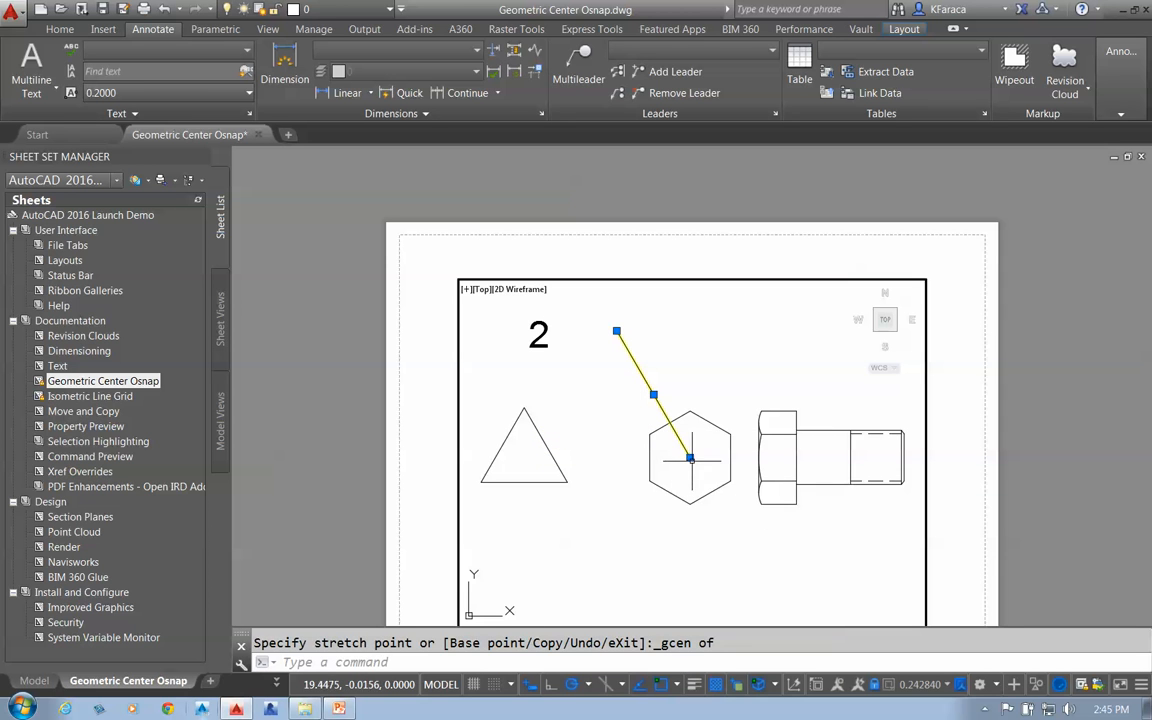
Stretch the line's hexagon end to a free point between the triangle and the hexagon, and erase the line.
left_click(690, 458)
left_click(608, 429)
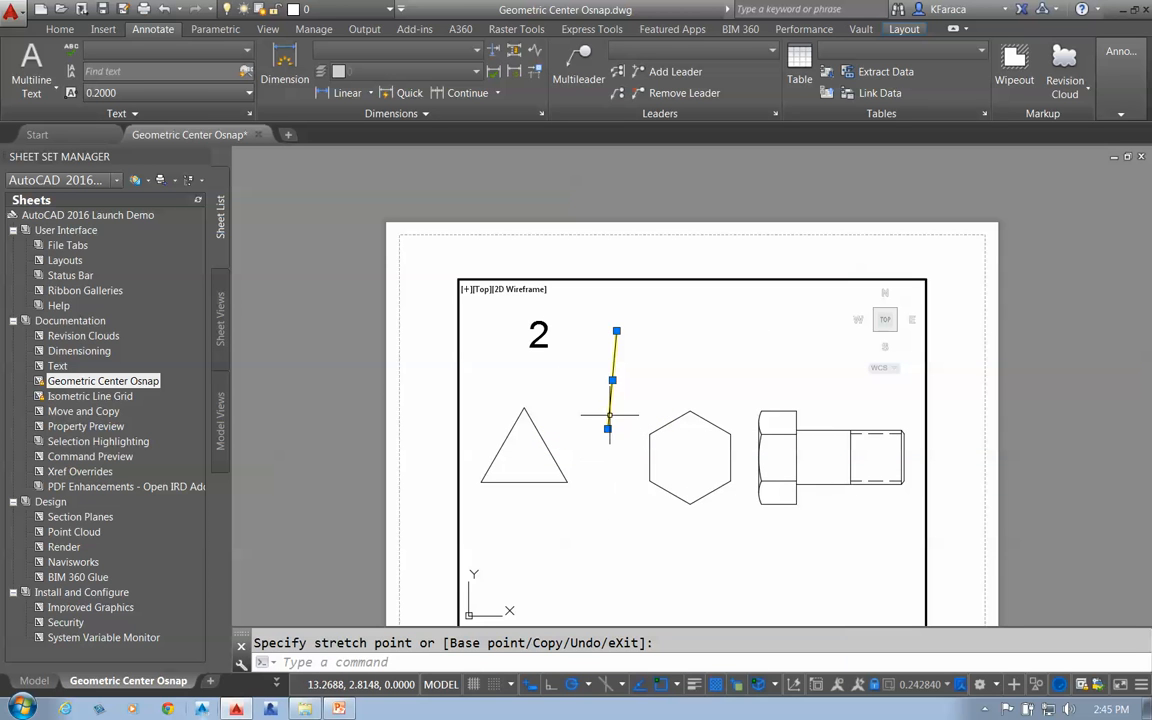
type("e")
key("Return")
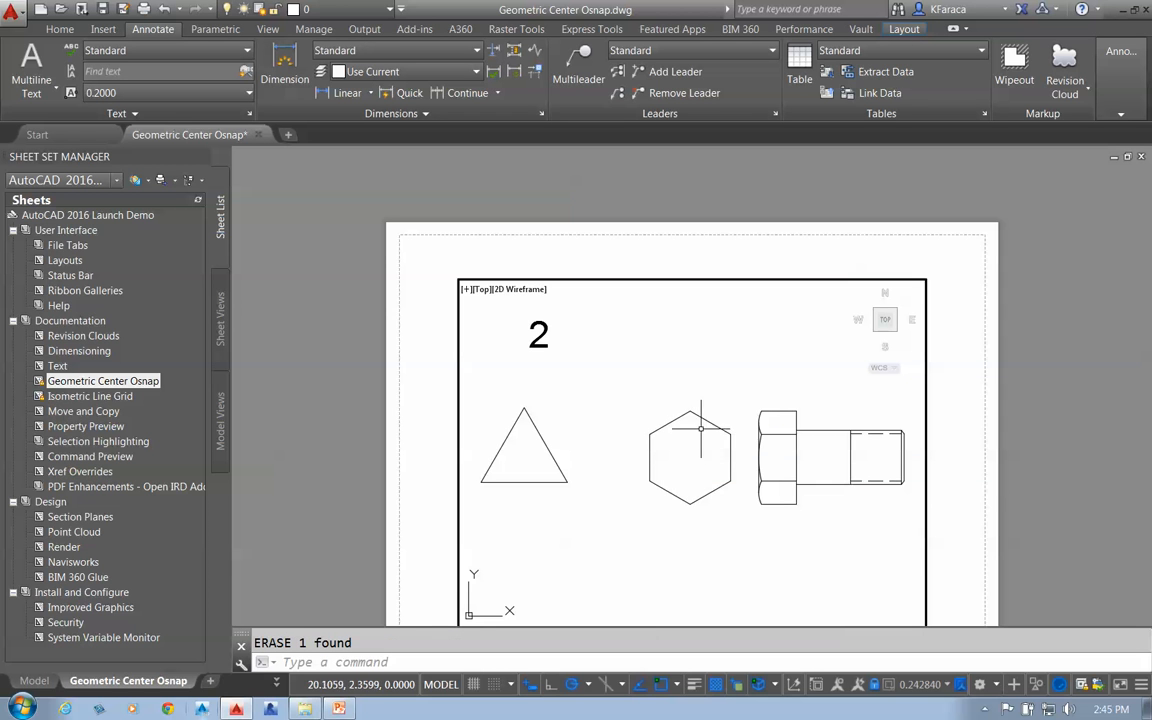
Draw a small circle inside the hexagon, centered on the hexagon's geometric center.
key("Return")
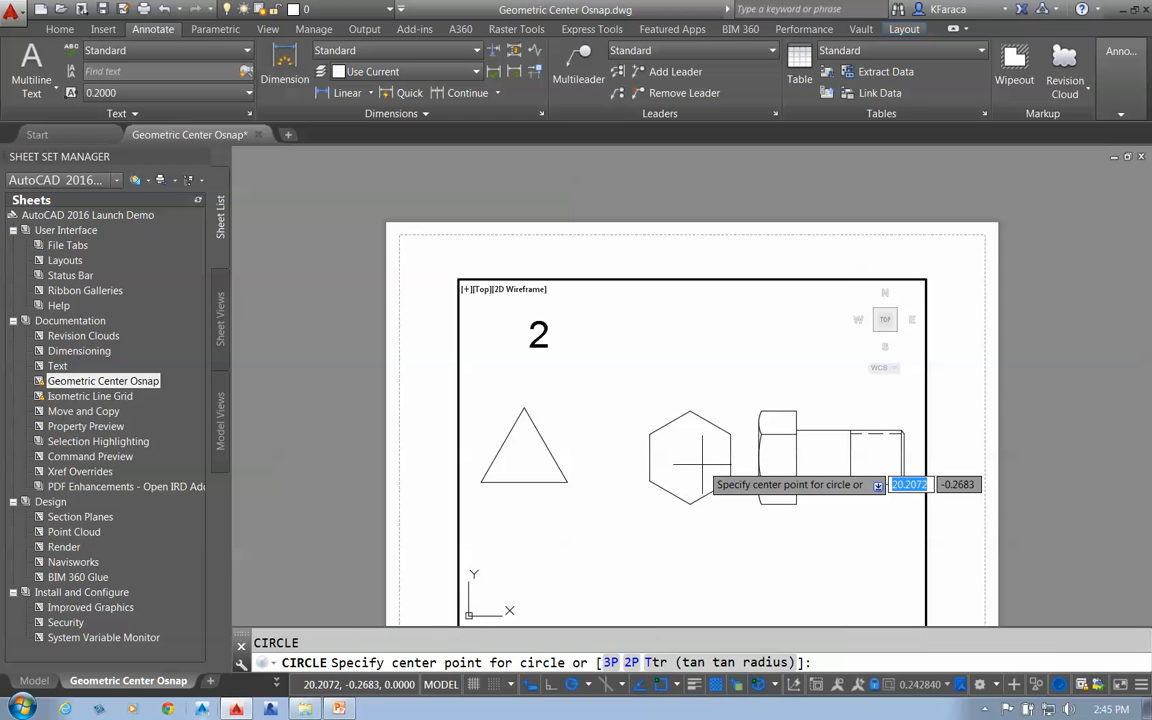
right_click(615, 521, "shift")
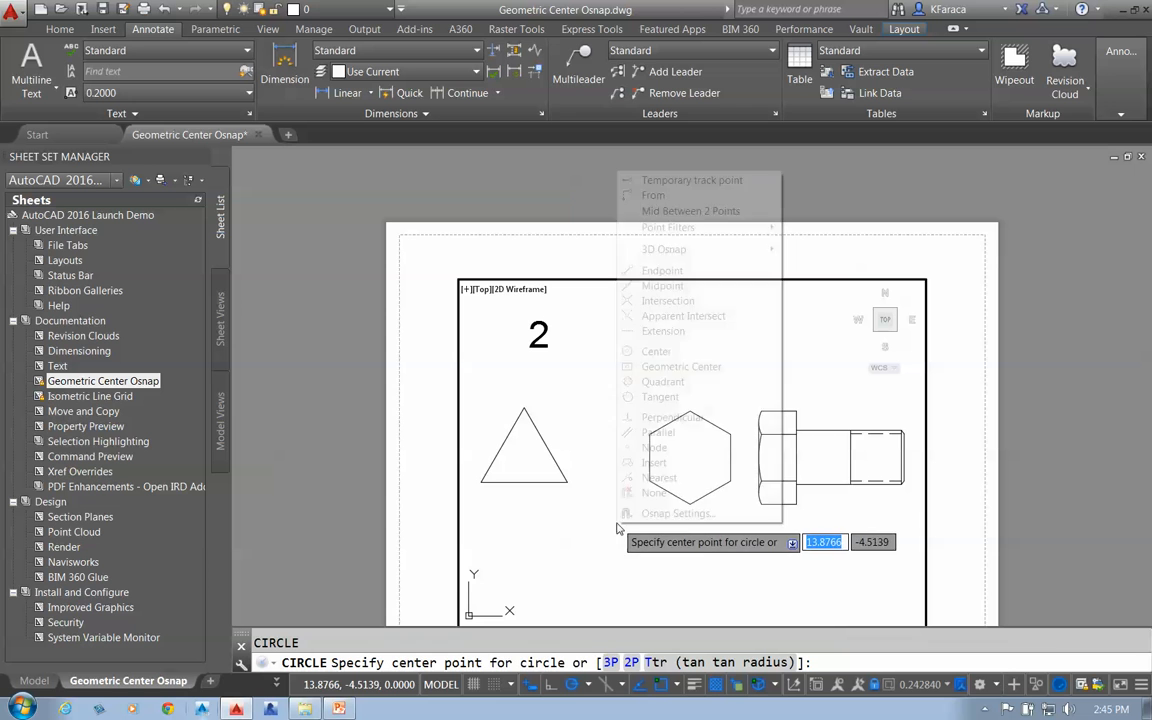
left_click(695, 367)
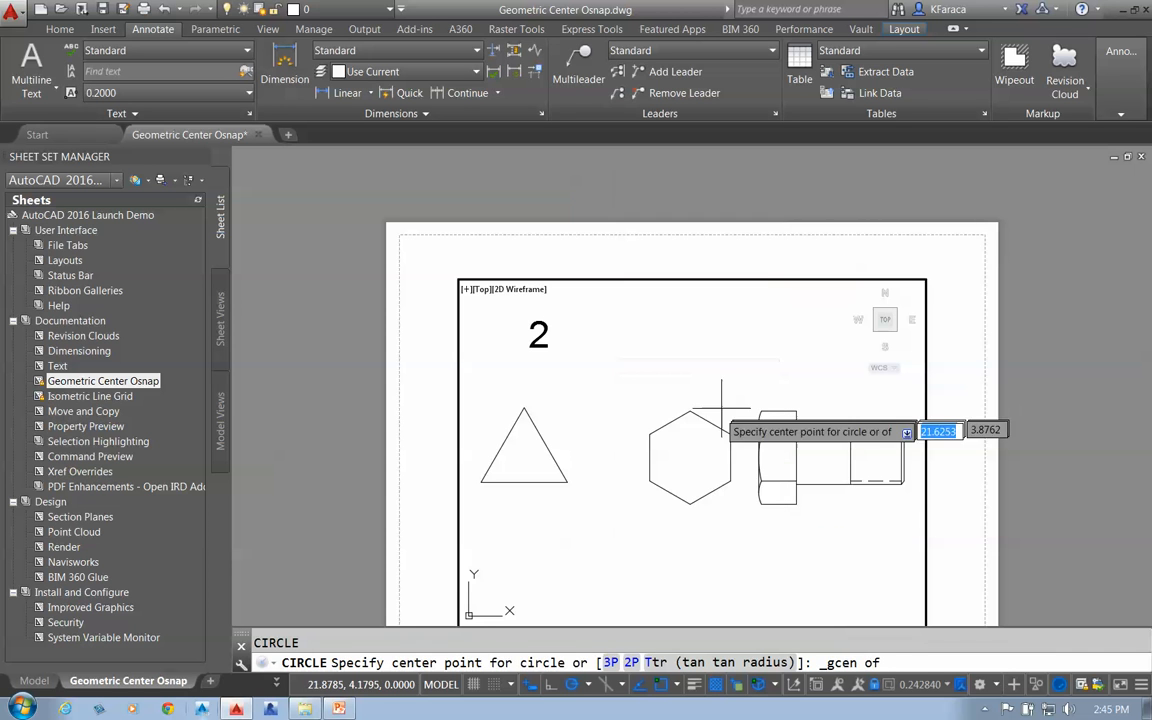
left_click(690, 457)
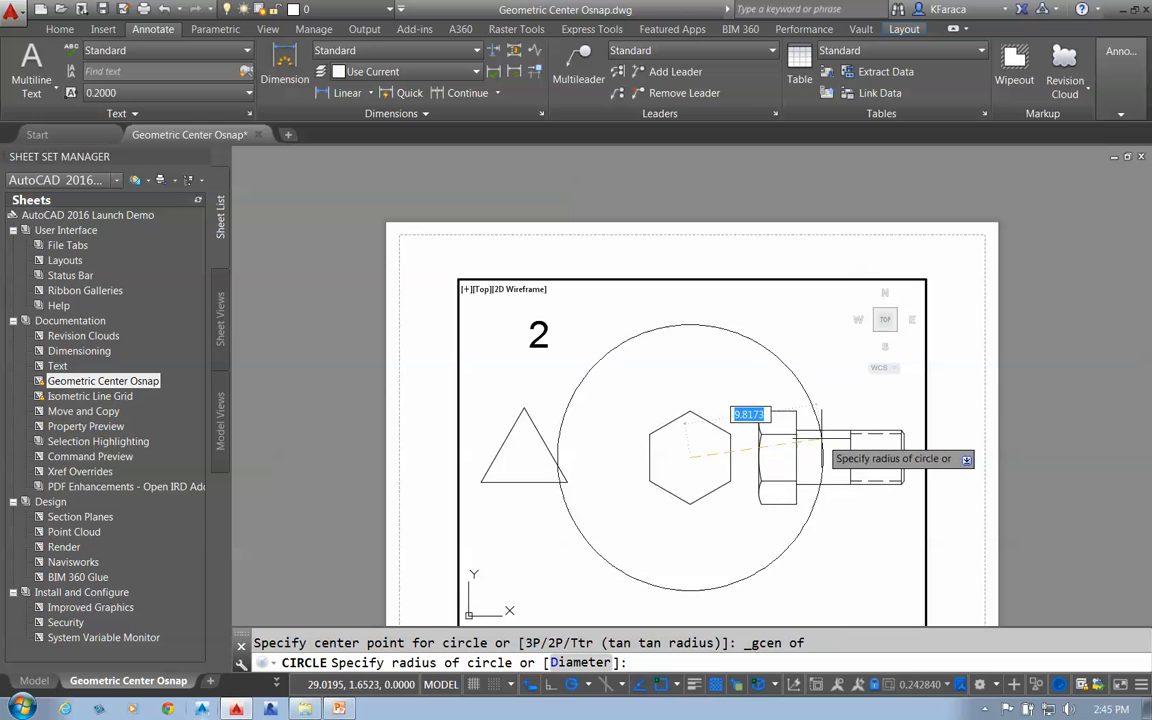
left_click(689, 435)
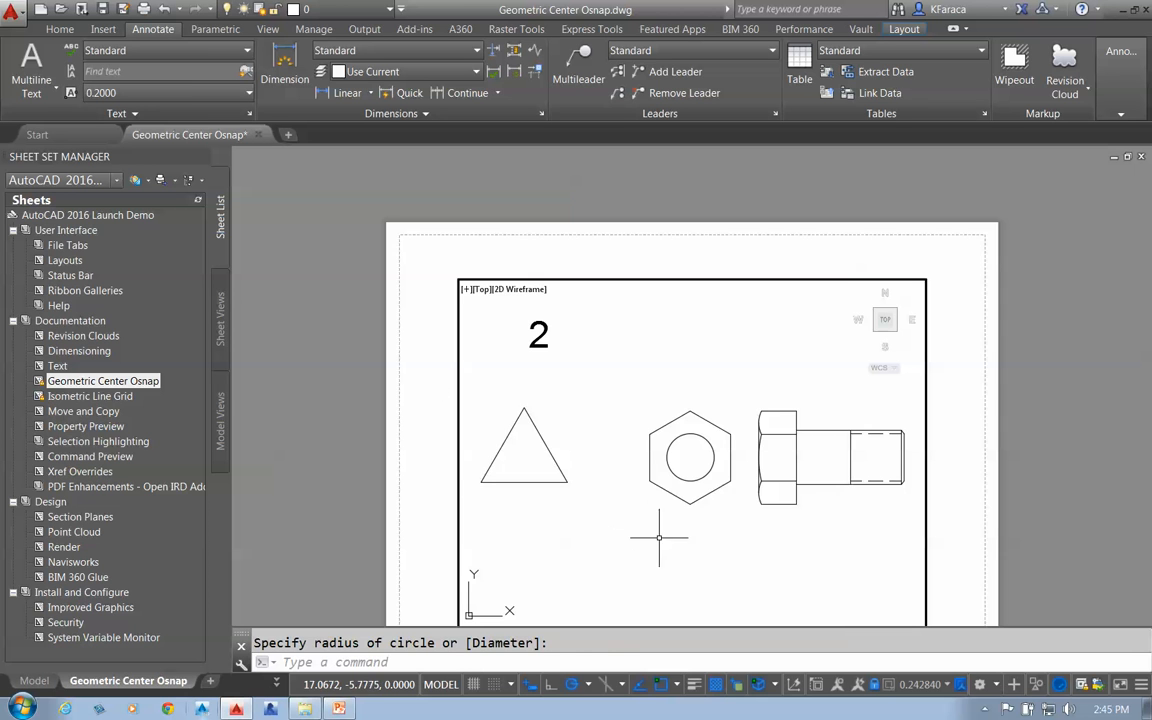
Draw a closed, irregular seven-sided polyline in the empty area below the triangle and the hexagon.
scroll(625, 533, "down", 4)
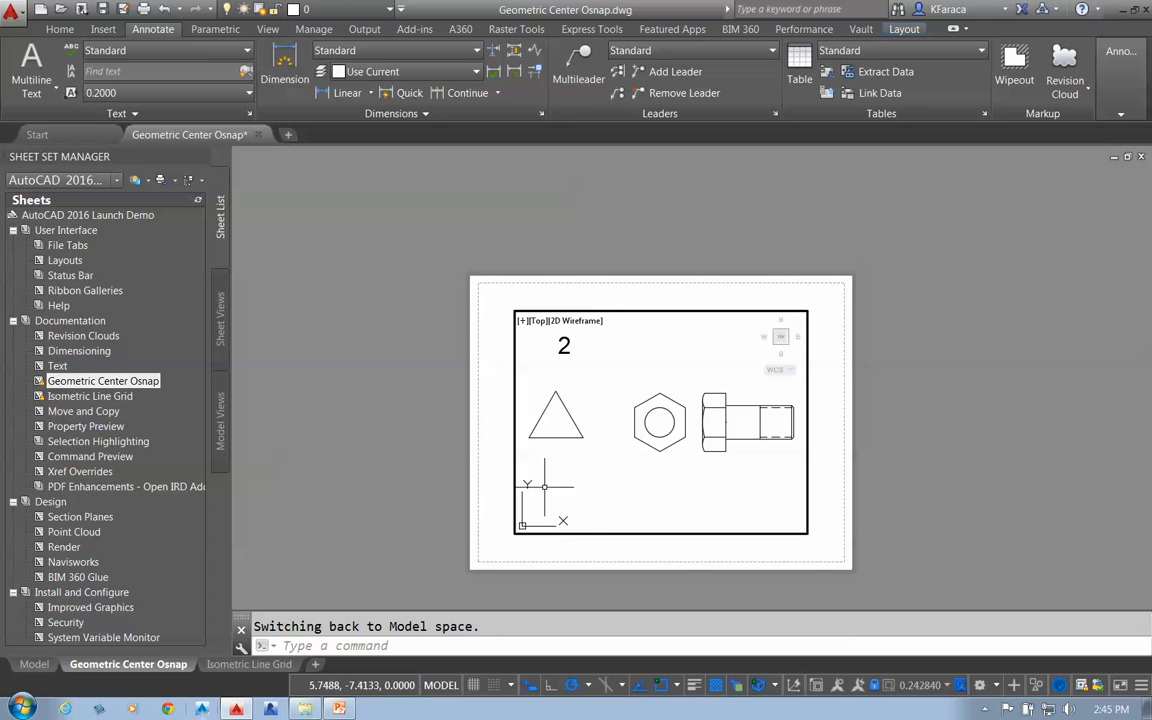
key("Return")
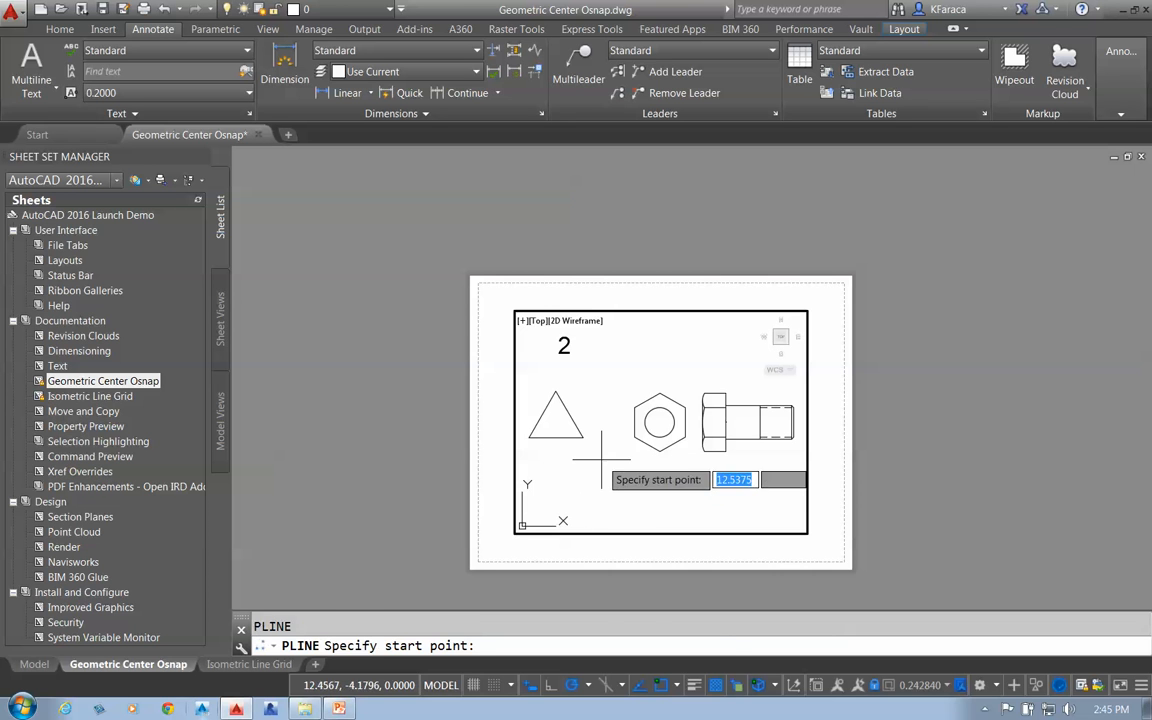
left_click(545, 495)
left_click(556, 481)
left_click(590, 510)
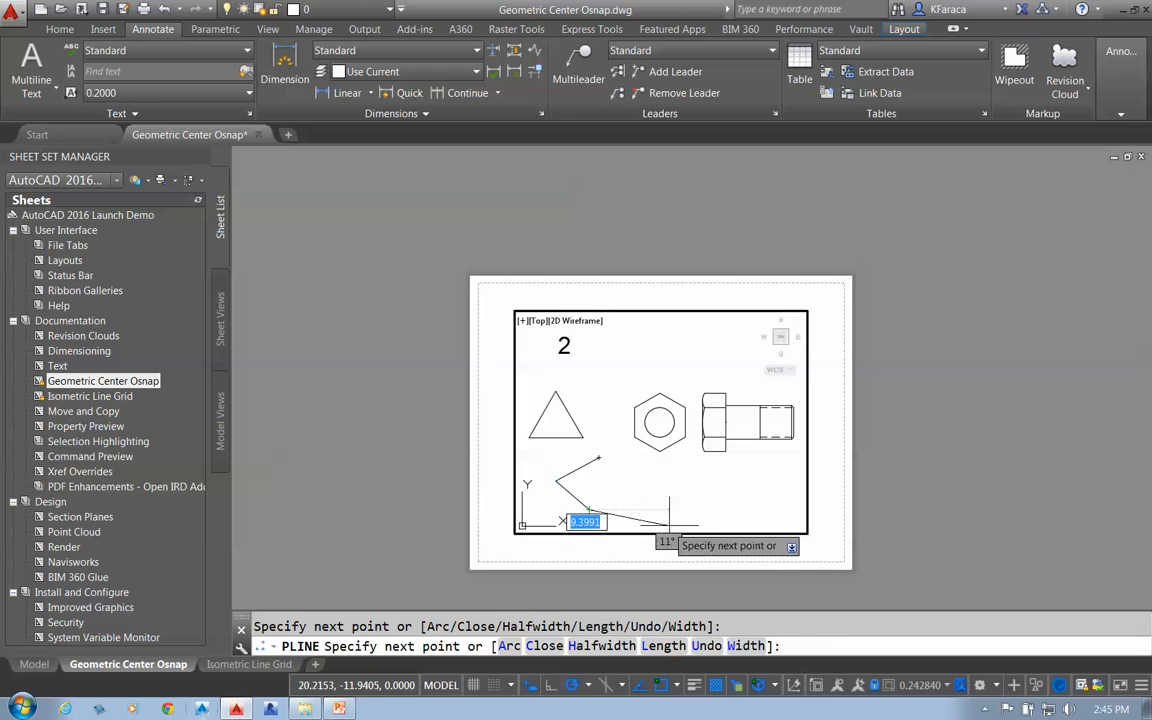
left_click(713, 519)
left_click(712, 472)
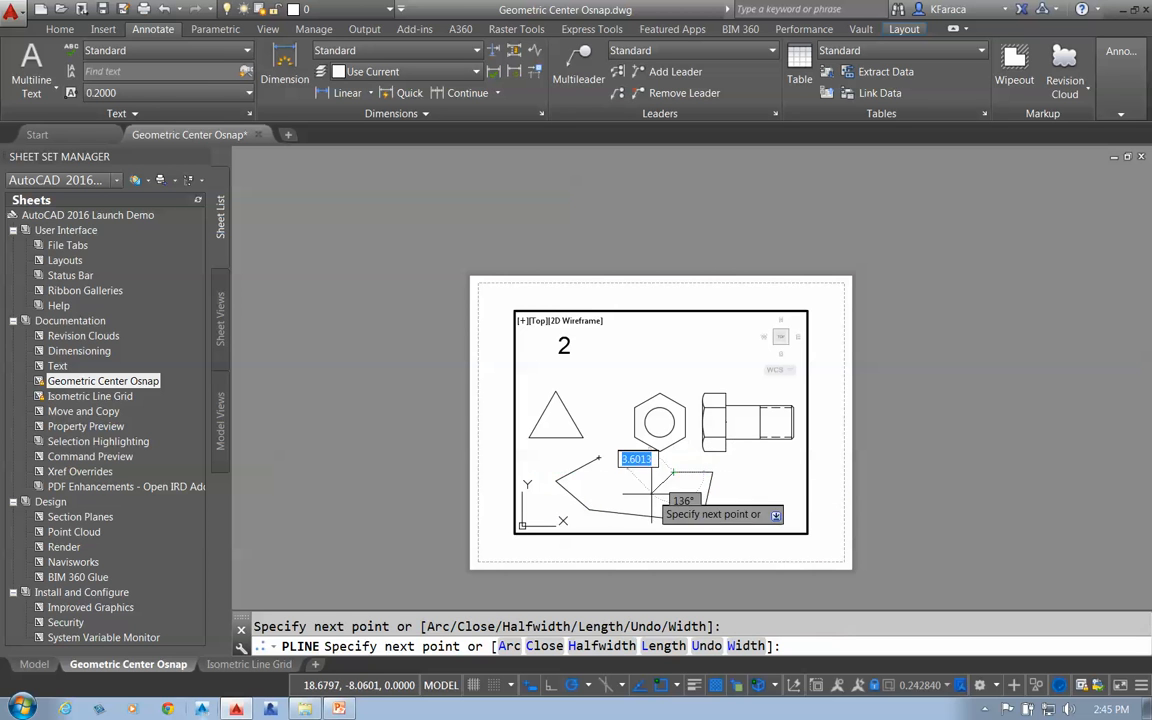
left_click(632, 446)
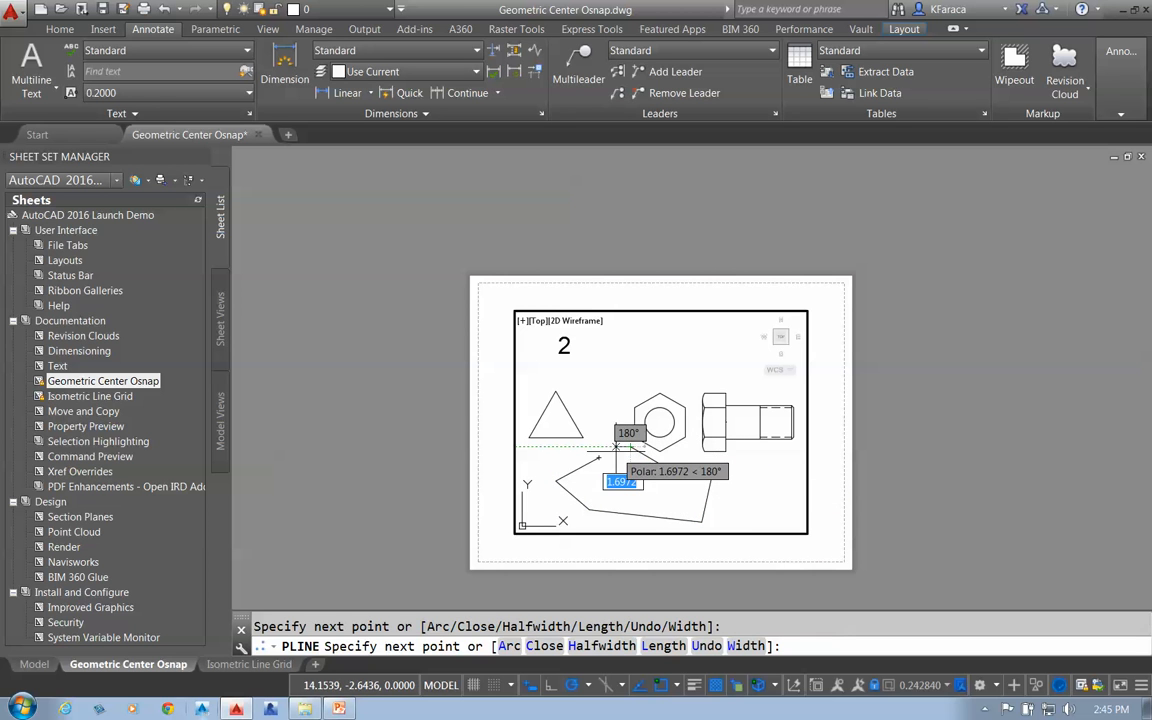
type("c")
key("Return")
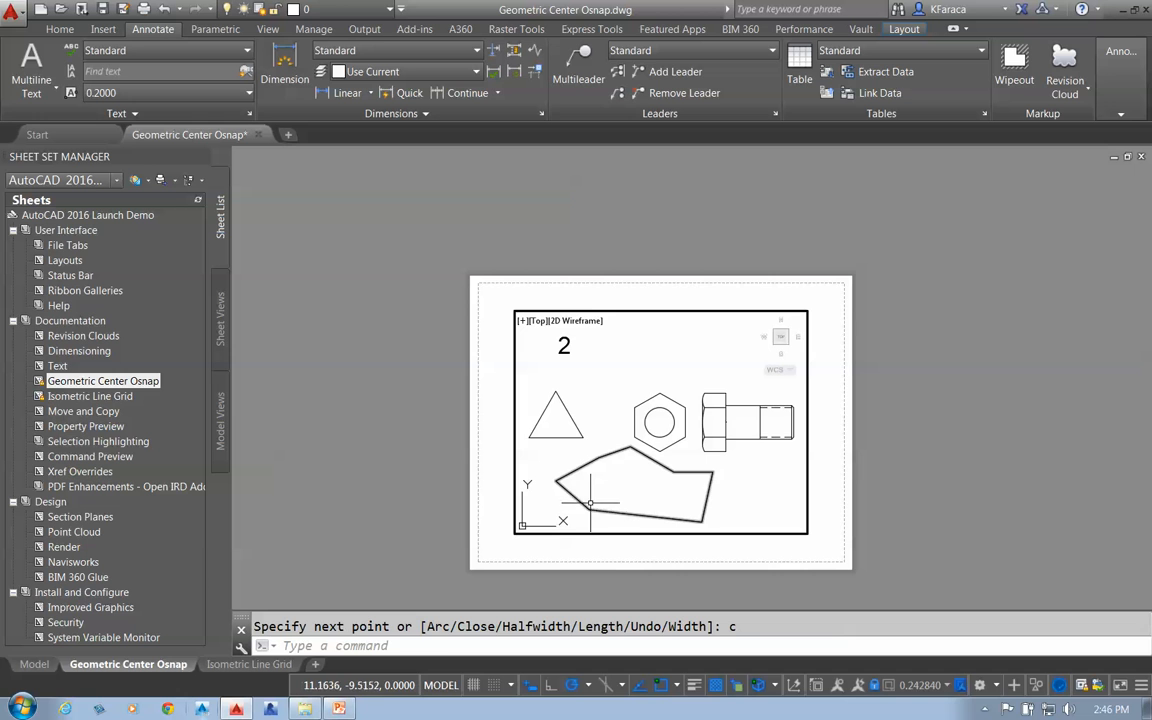
Draw a horizontal line from the geometric center of the irregular polyline to a point beyond its right edge.
type("l")
key("Return")
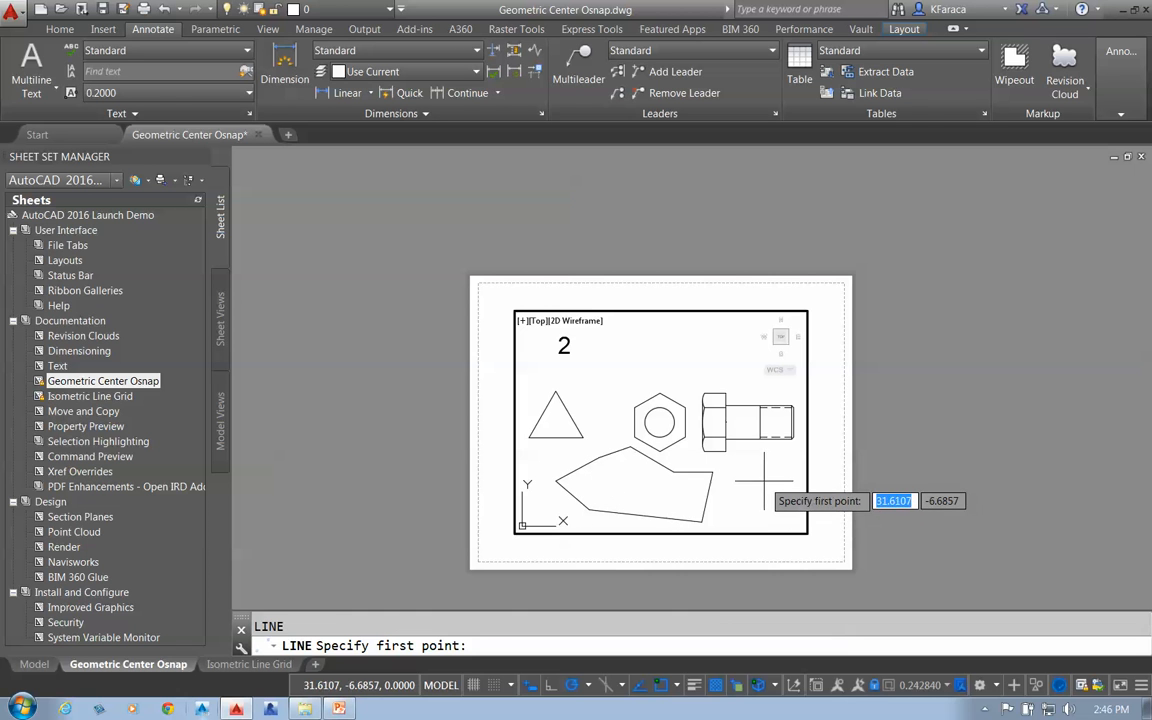
right_click(776, 488, "shift")
left_click(830, 326)
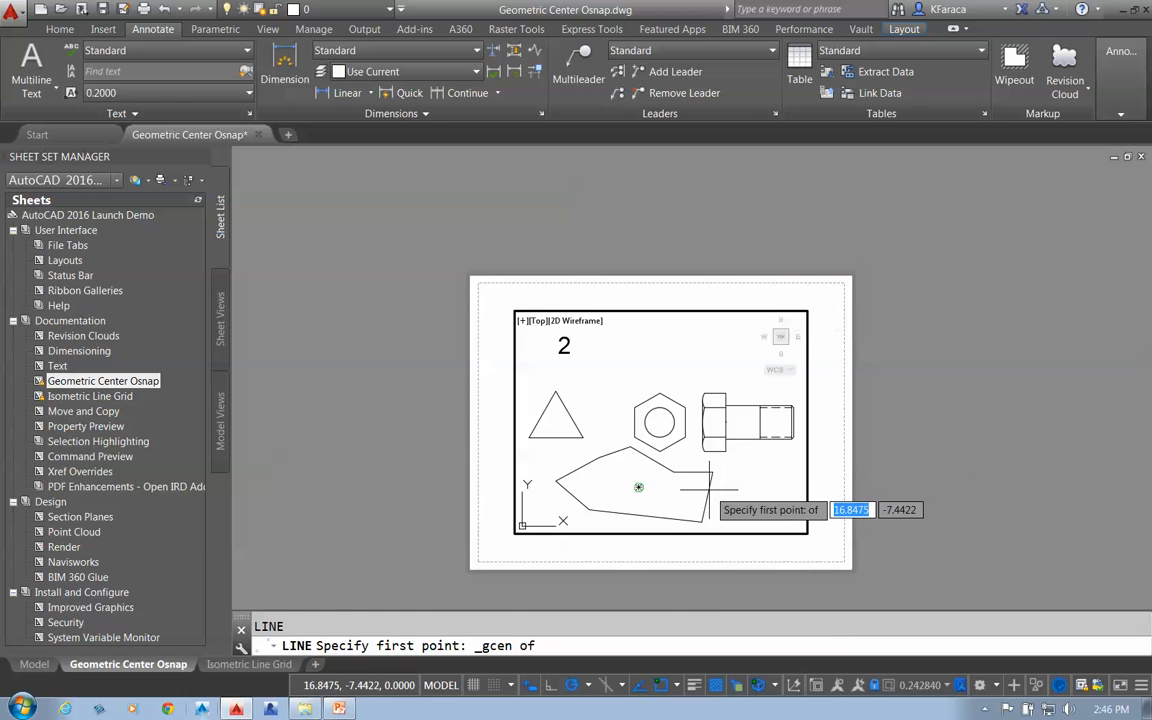
left_click(632, 485)
left_click(762, 490)
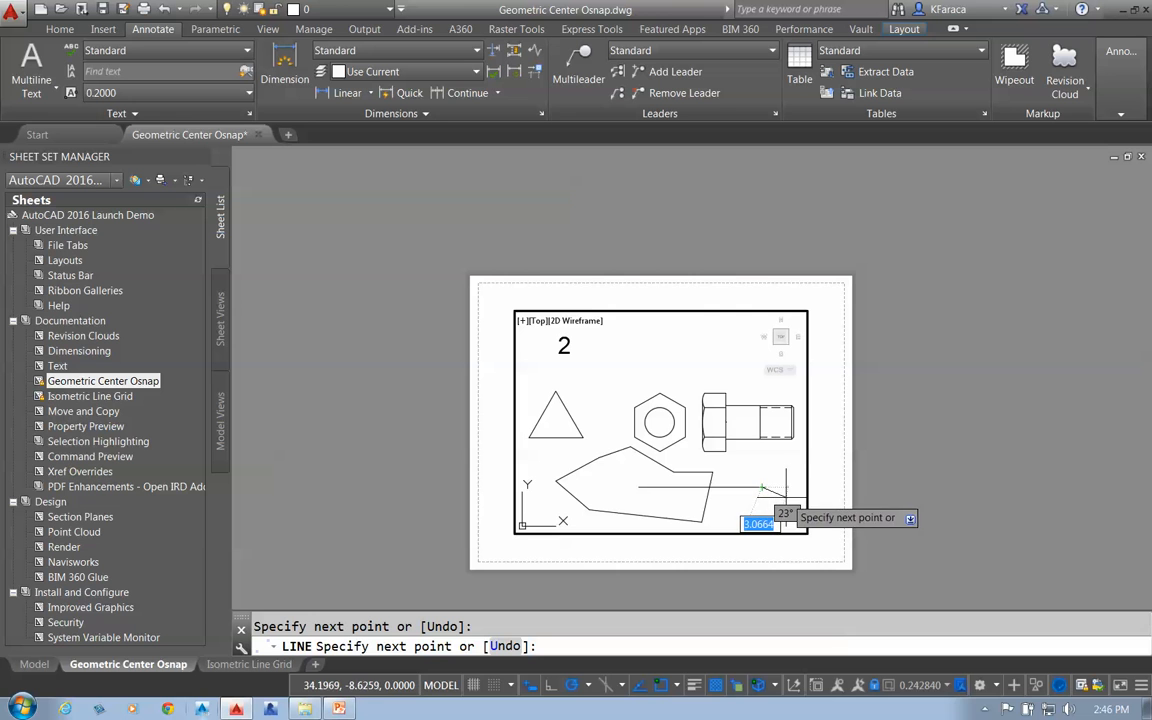
key("Return")
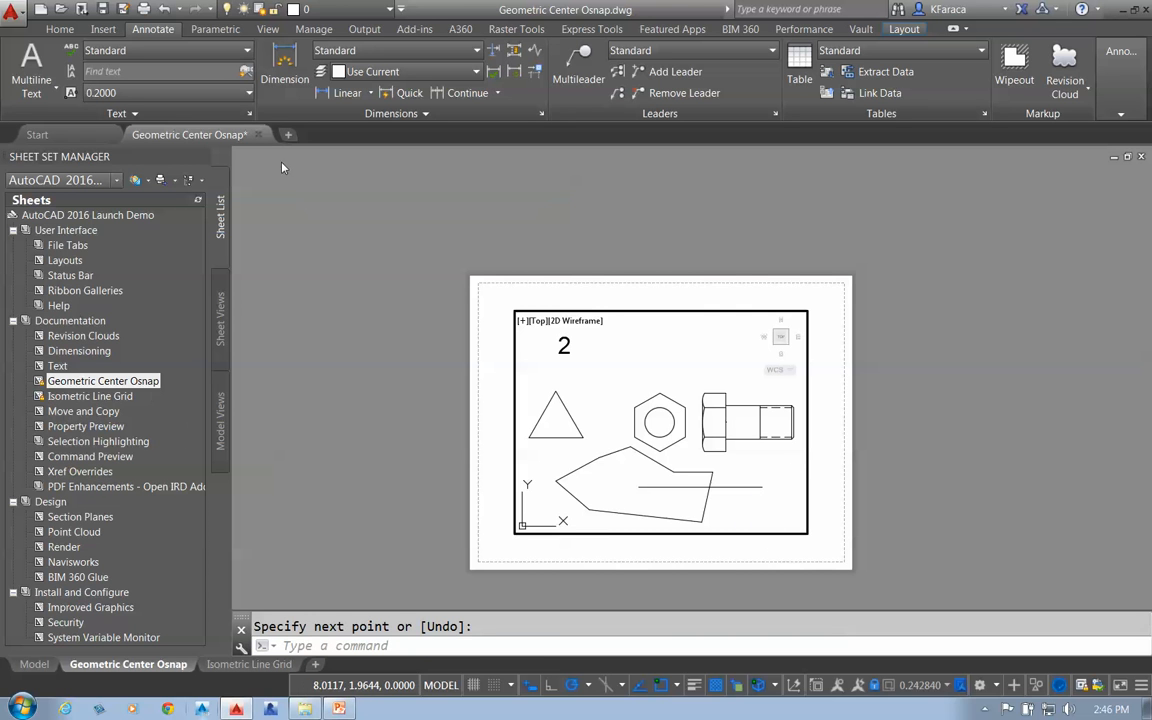
Close the Geometric Center Osnap drawing without saving and open the Move and Copy sheet from the sheet set.
left_click(257, 135)
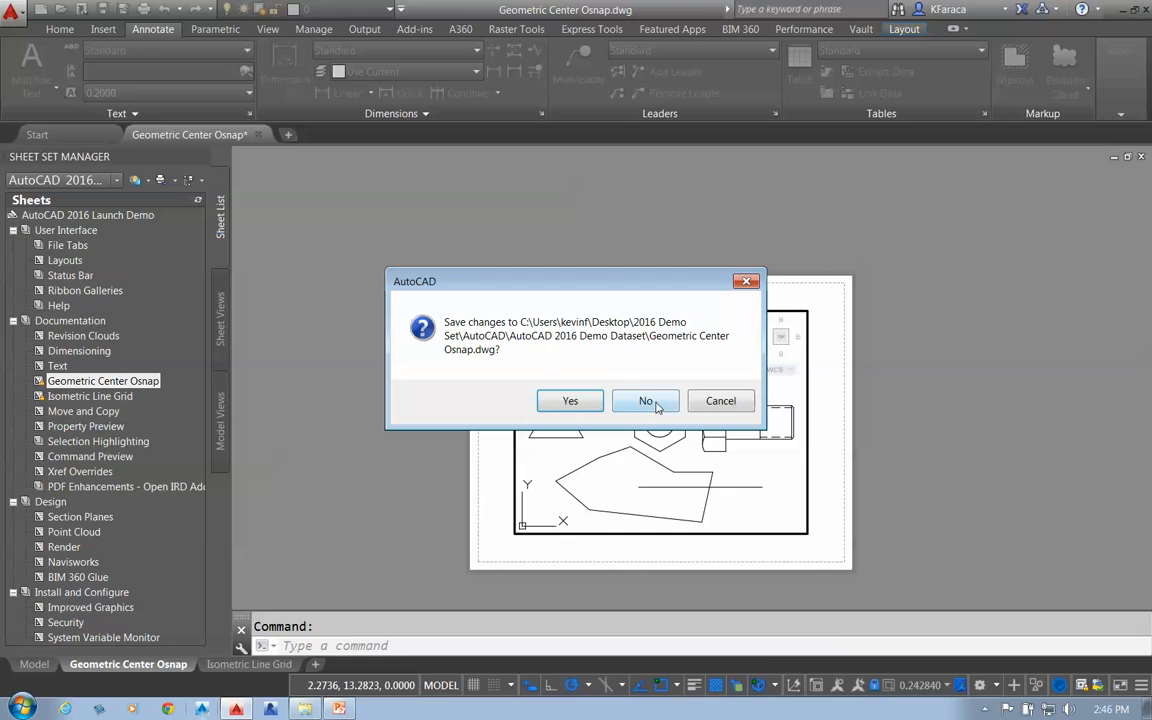
left_click(646, 401)
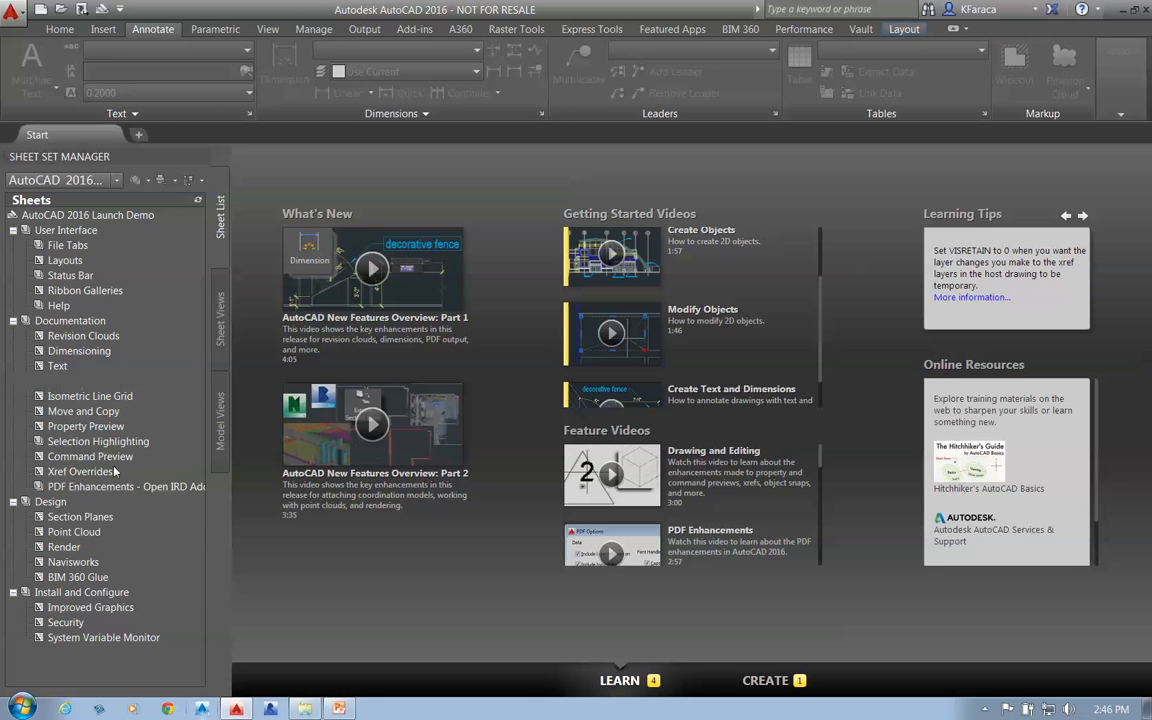
left_click(98, 413)
right_click(98, 412)
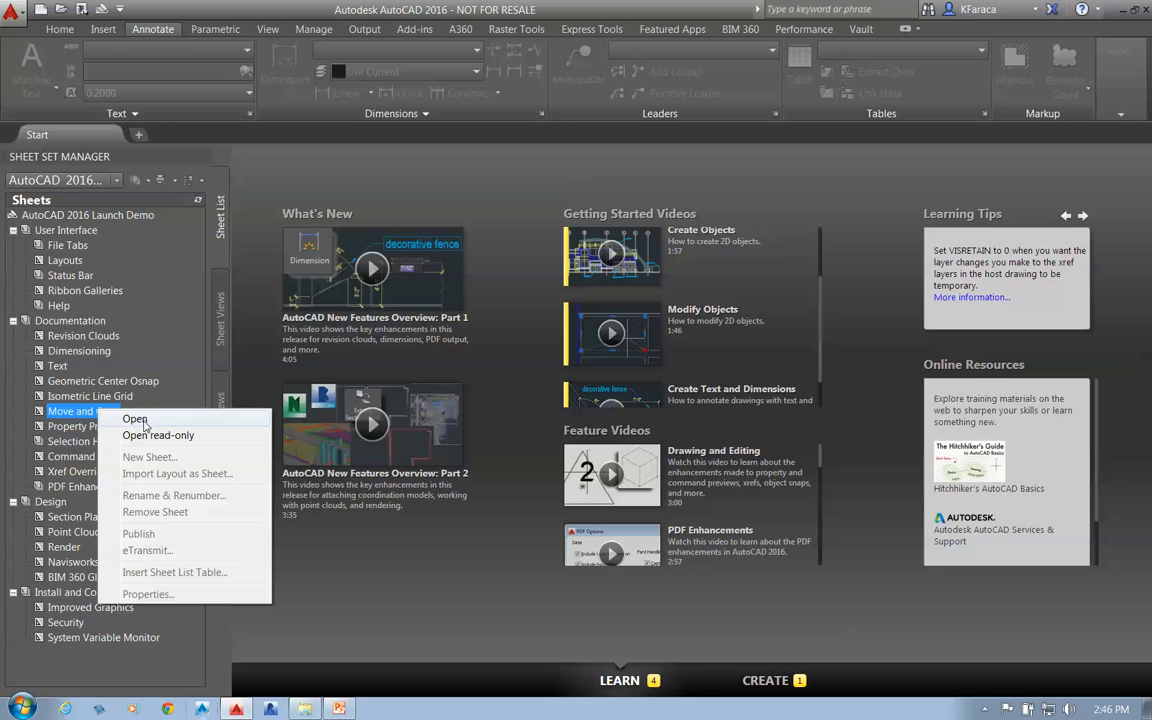
left_click(132, 422)
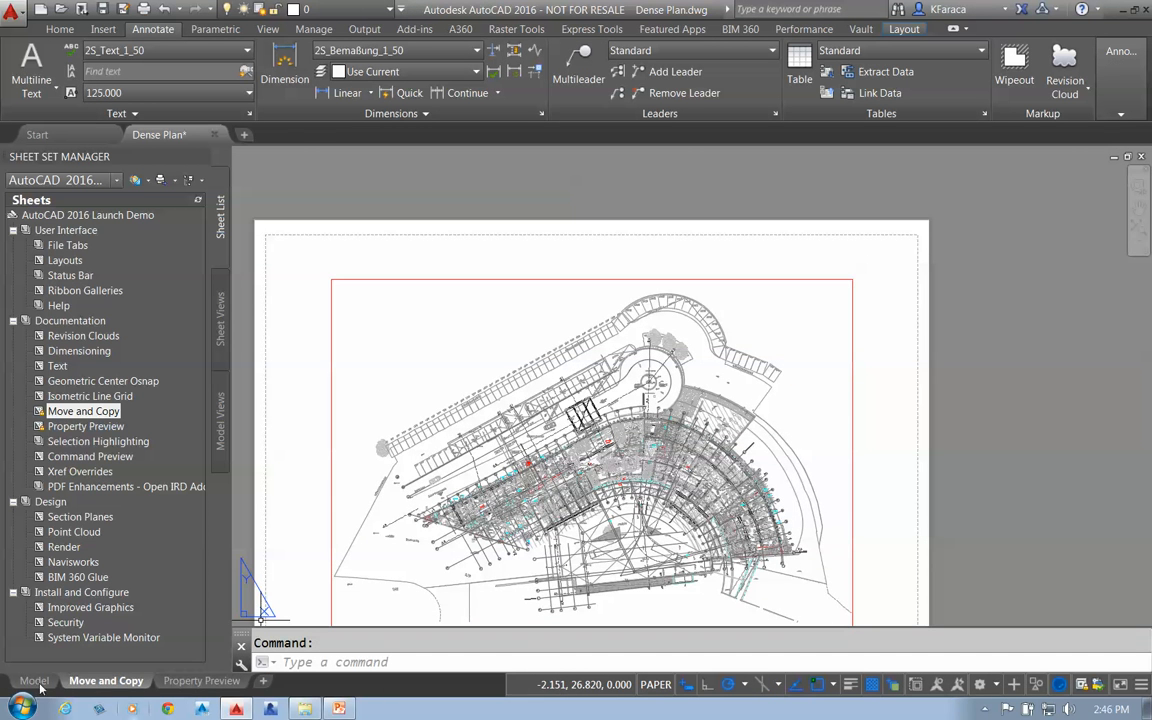
Switch to model space and copy the entire dense plan to the empty area above and to the right of the original.
left_click(34, 681)
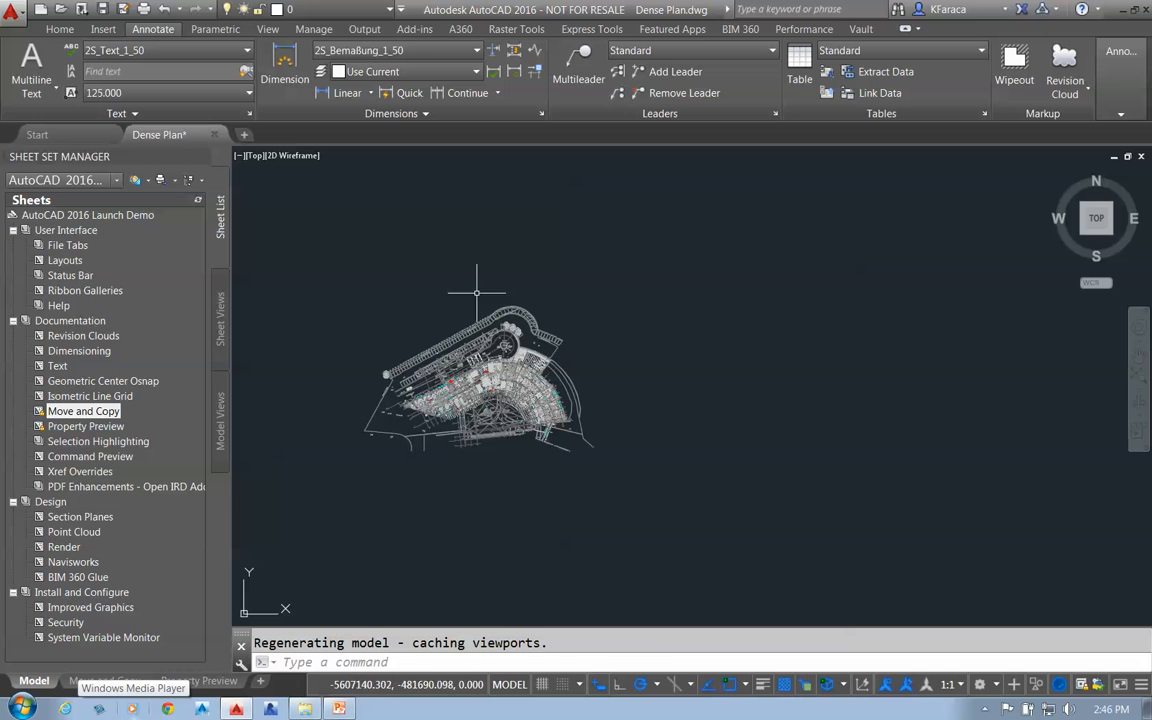
left_click(653, 255)
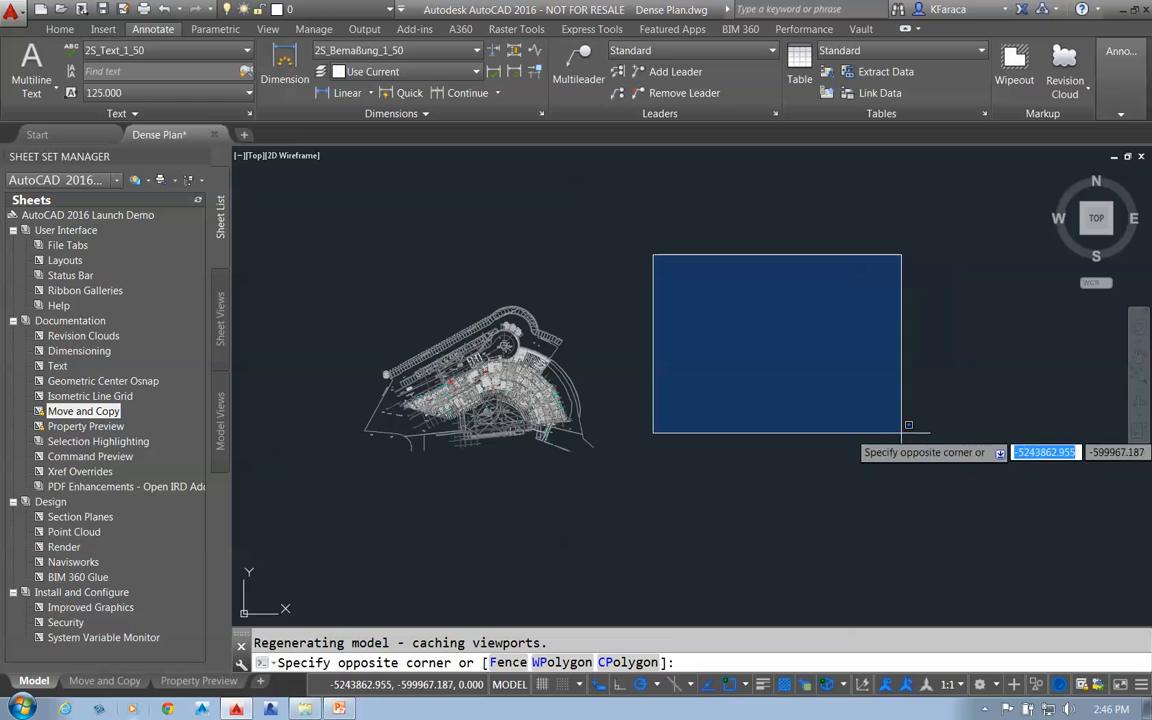
key("Escape")
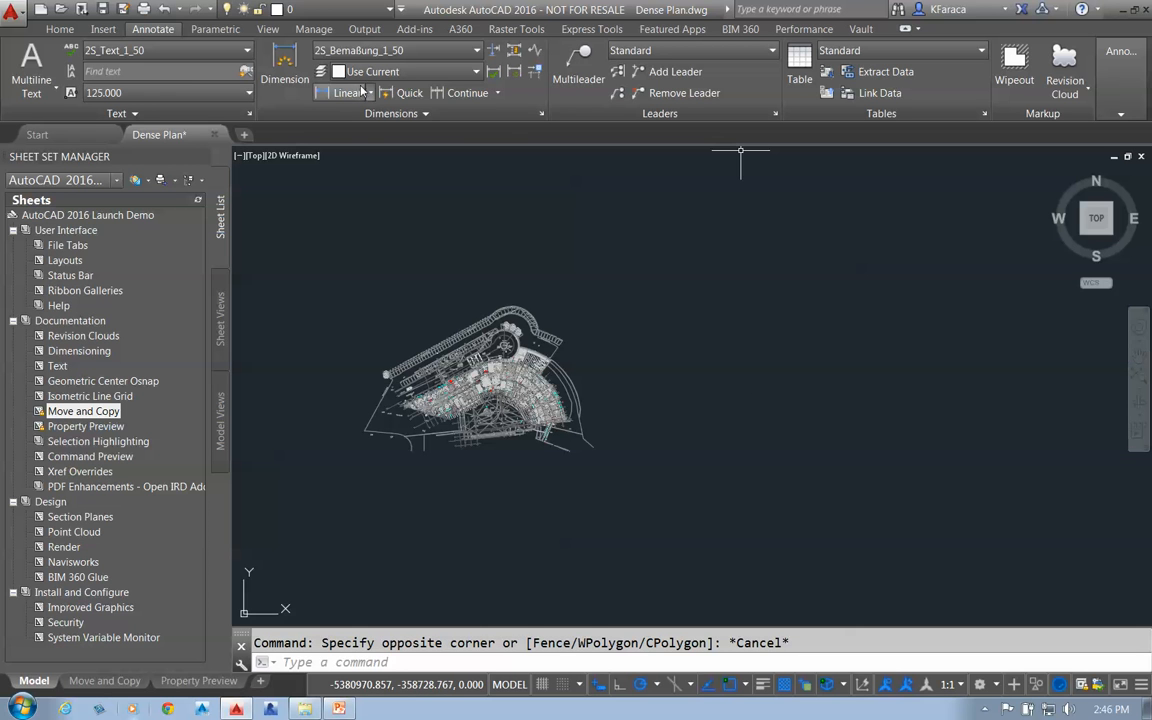
type("Copy")
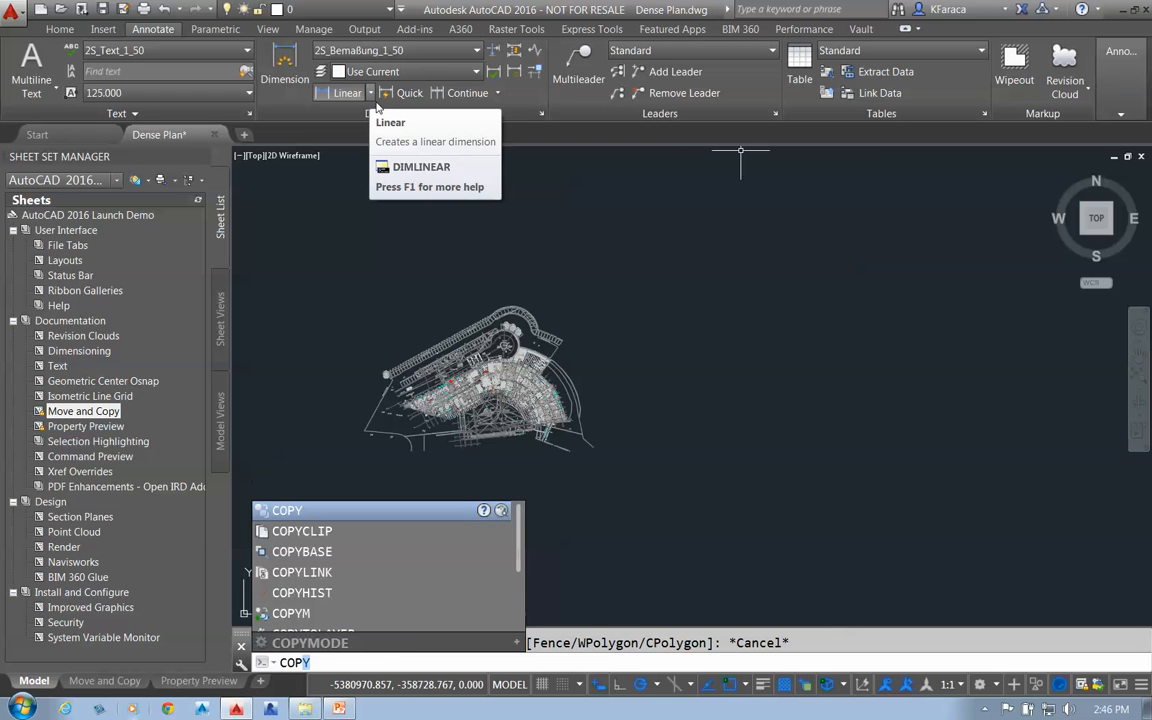
key("Return")
left_click(670, 244)
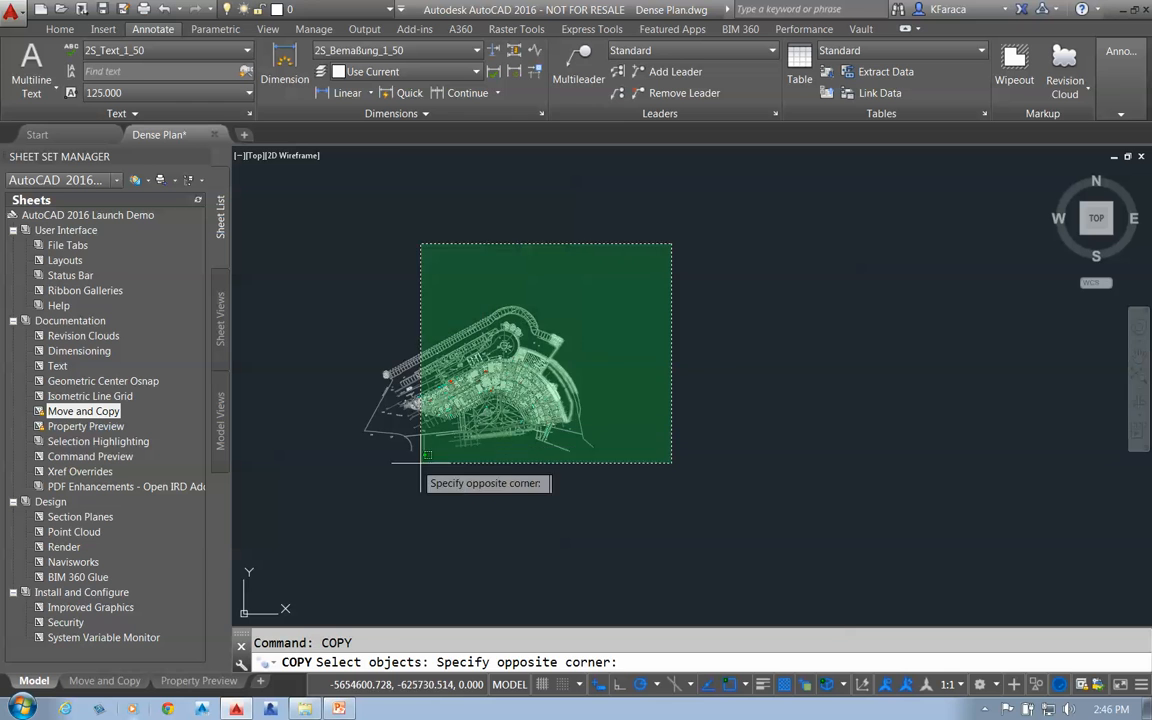
left_click(329, 488)
key("Return")
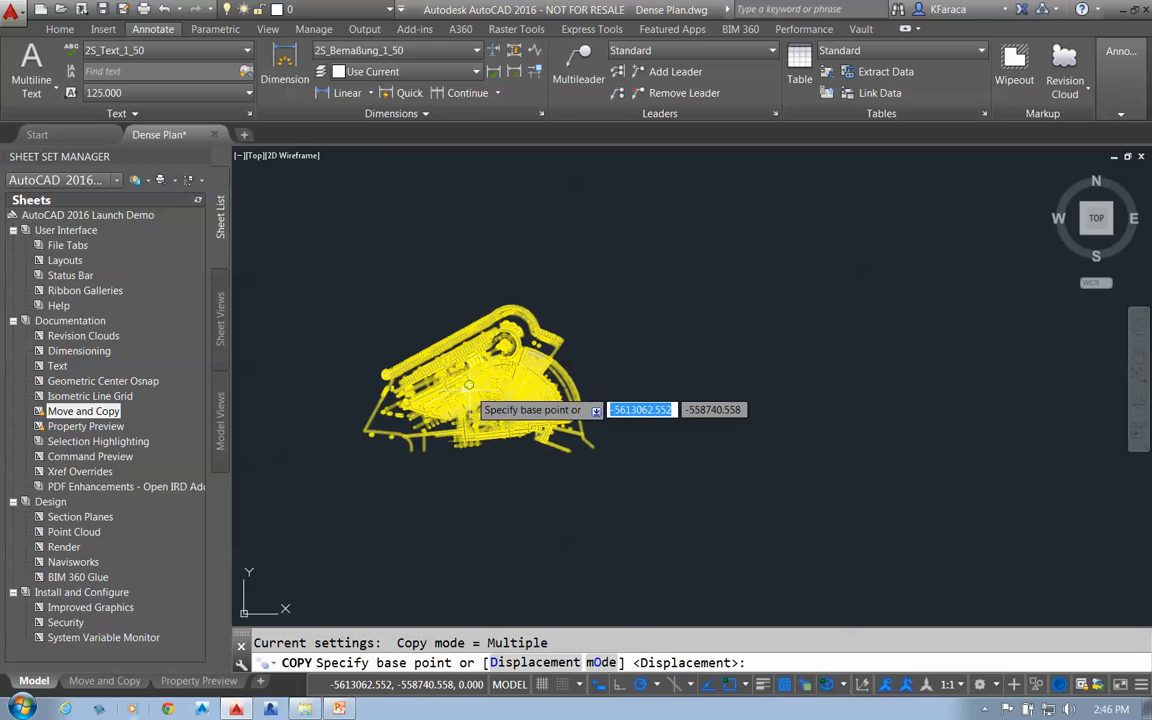
left_click(597, 376)
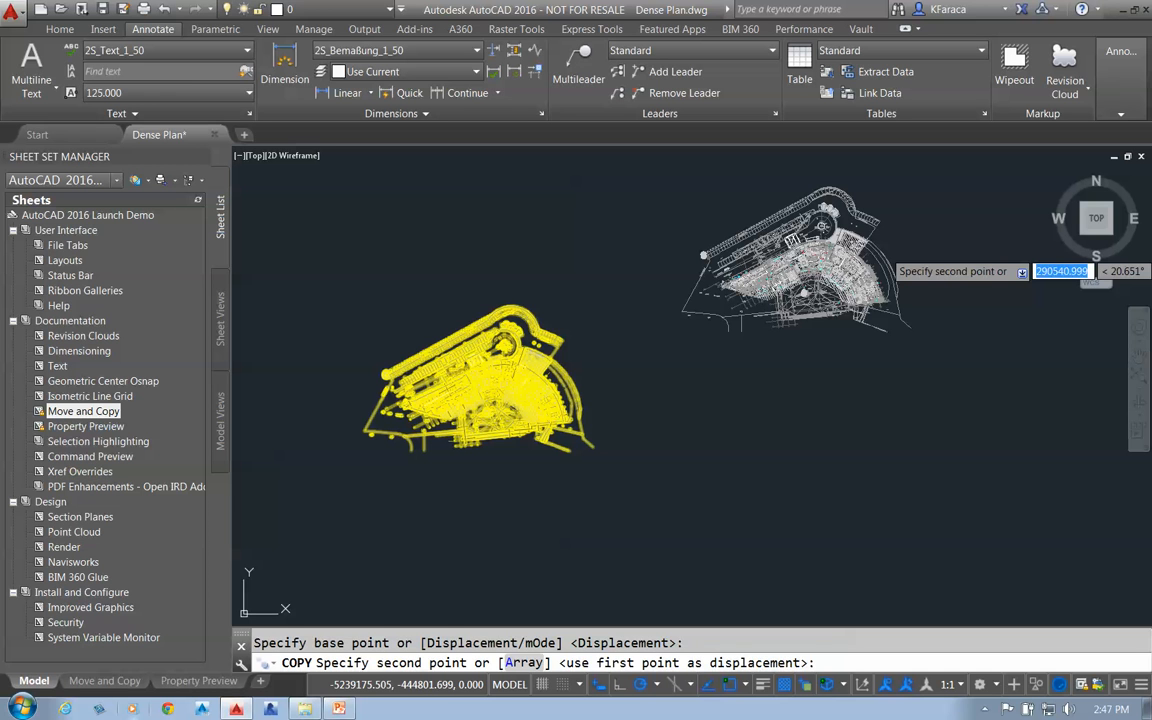
left_click(887, 245)
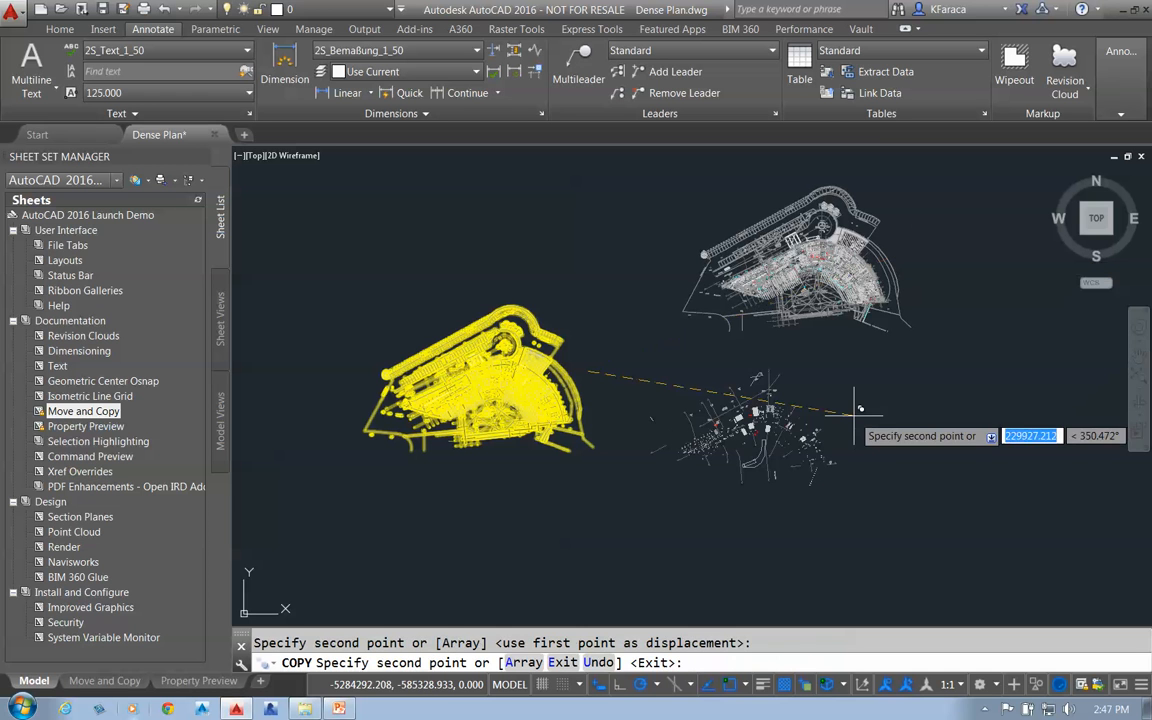
key("Return")
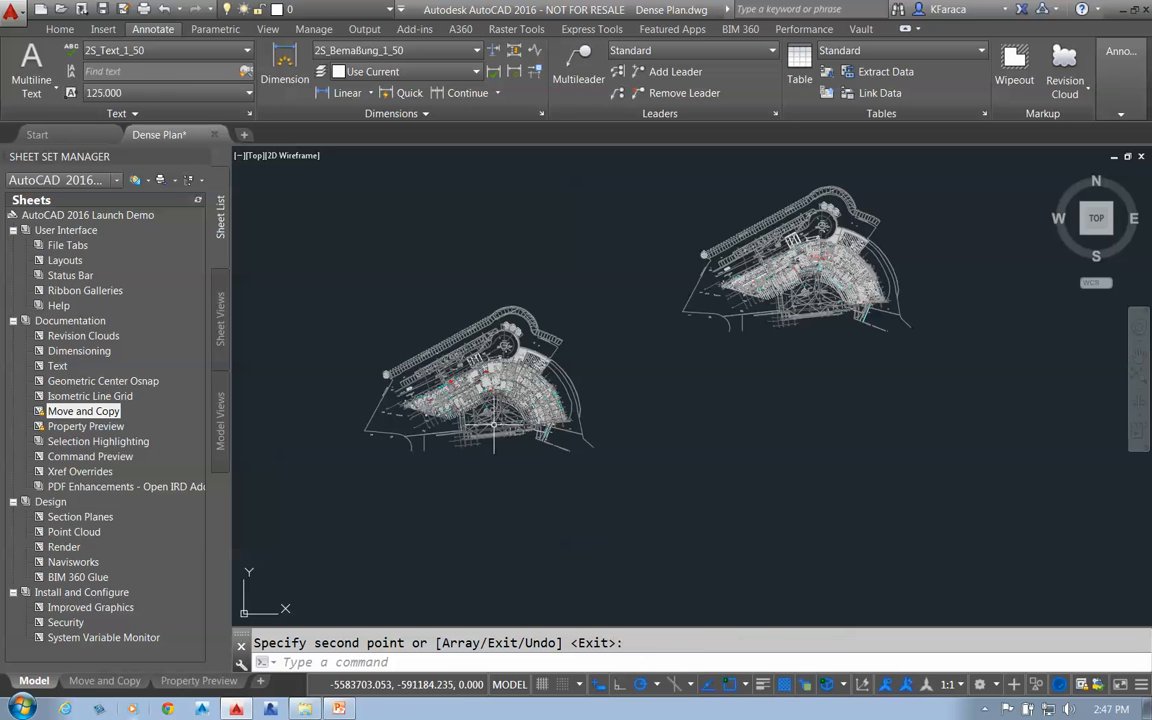
Select the whole original plan with a crossing window to check its selection highlight, and clear the selection.
left_click(641, 260)
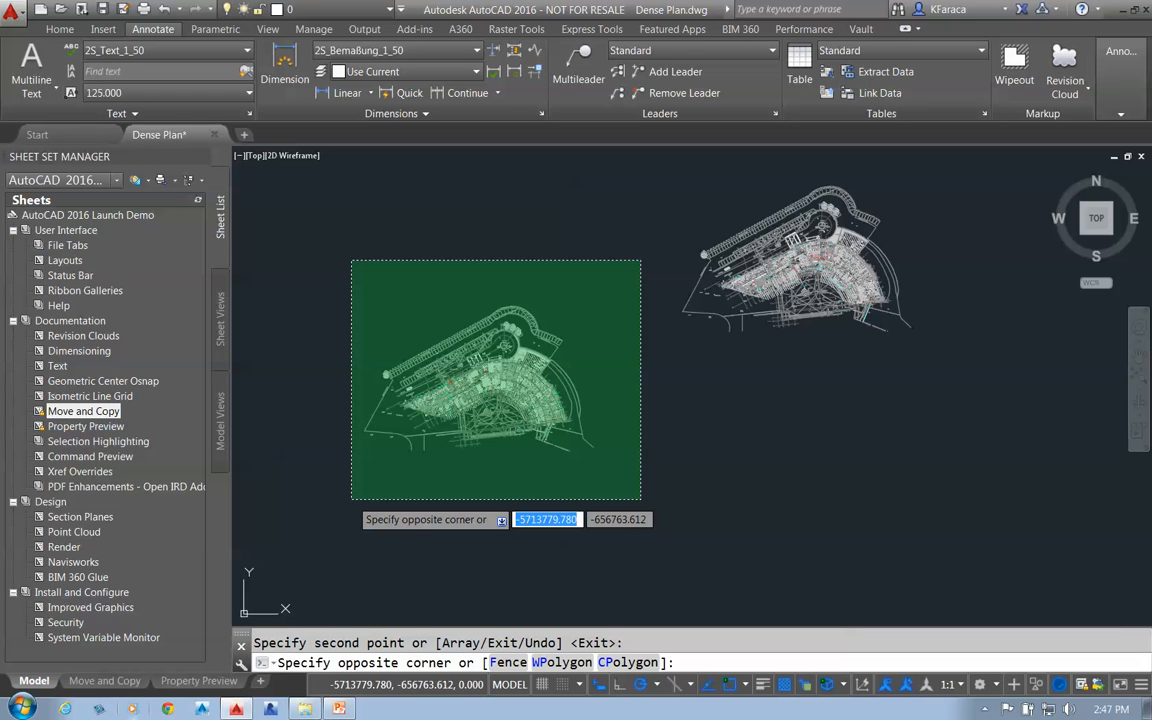
left_click(351, 498)
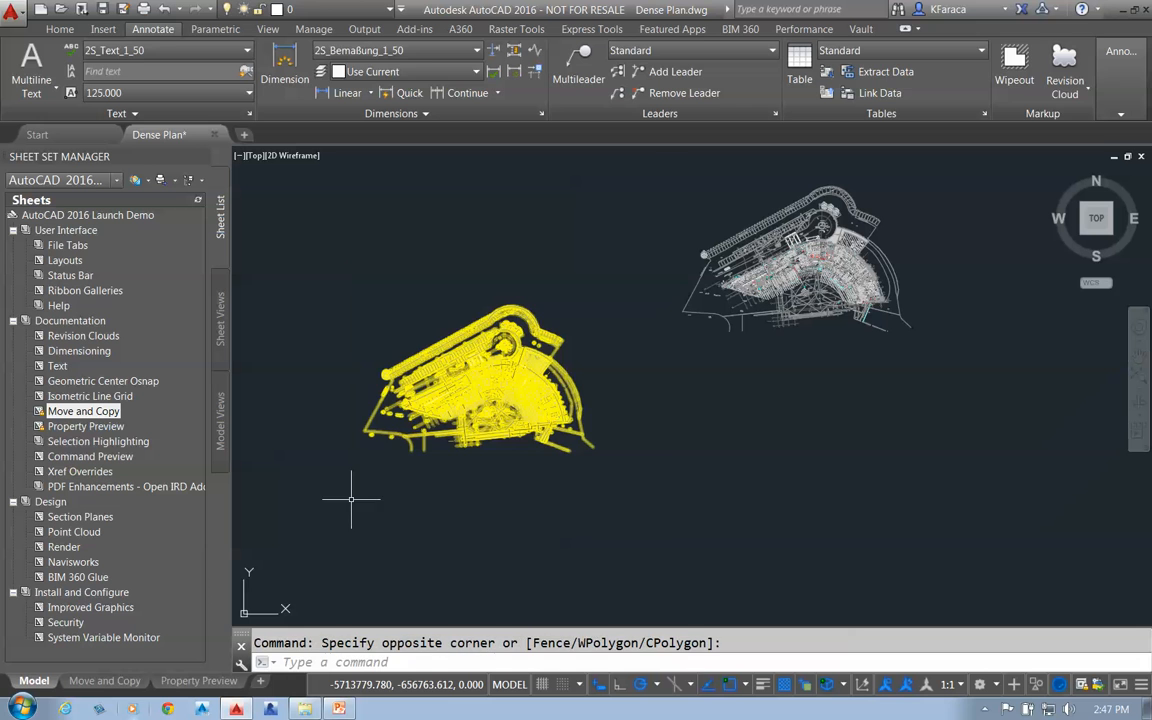
key("Escape")
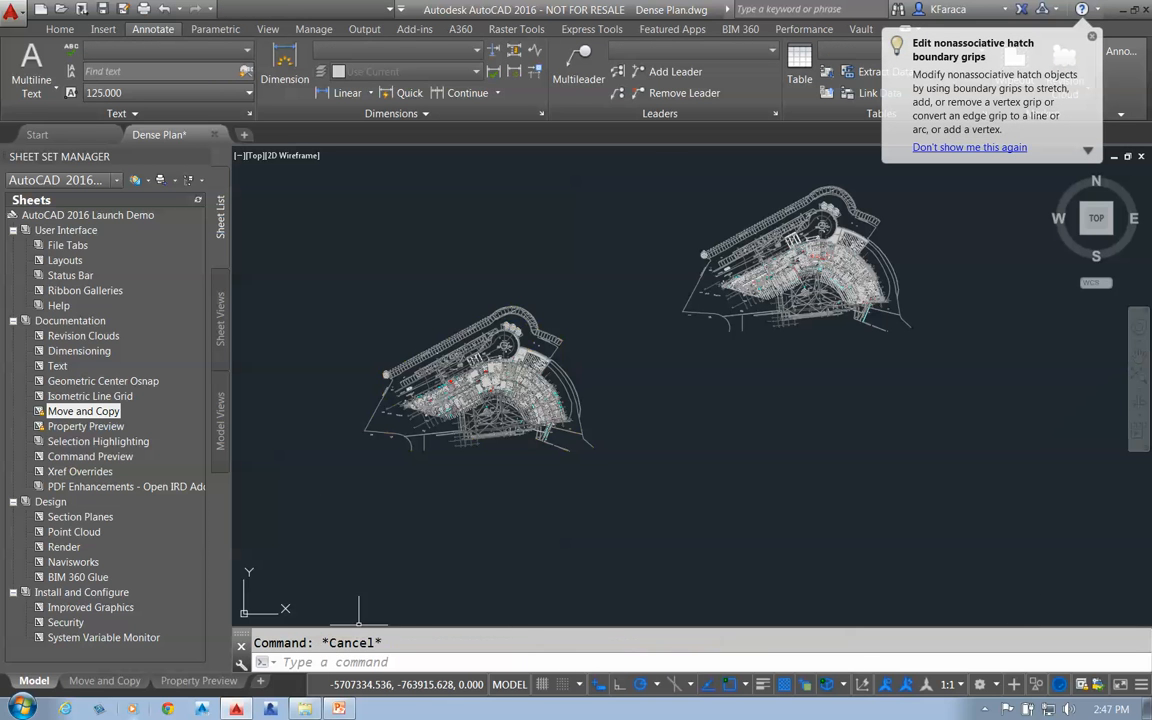
Set the selection effect color to Green in the program options.
right_click(585, 664)
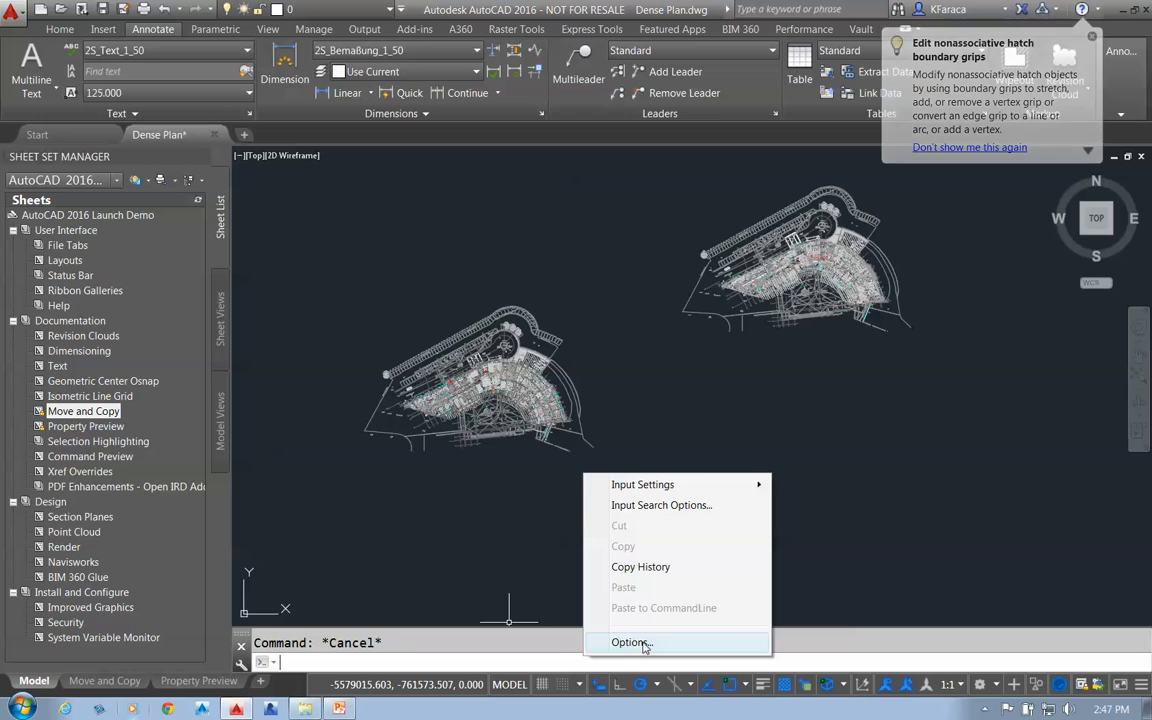
left_click(631, 642)
left_click(801, 160)
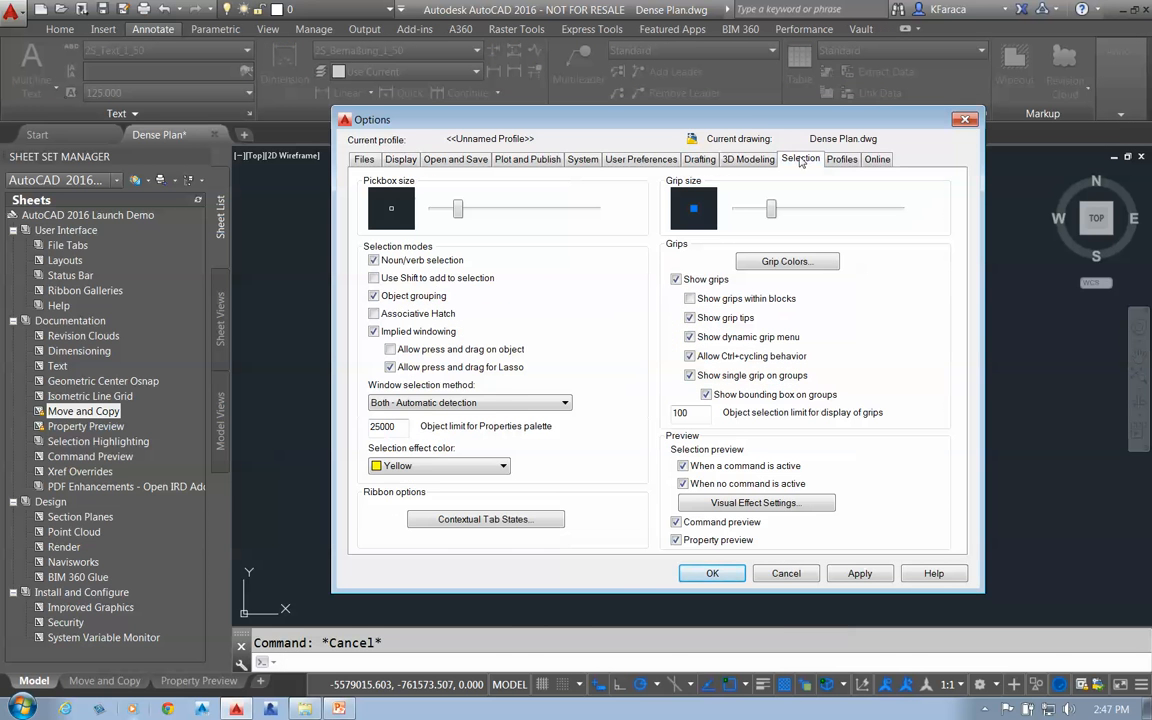
left_click(436, 465)
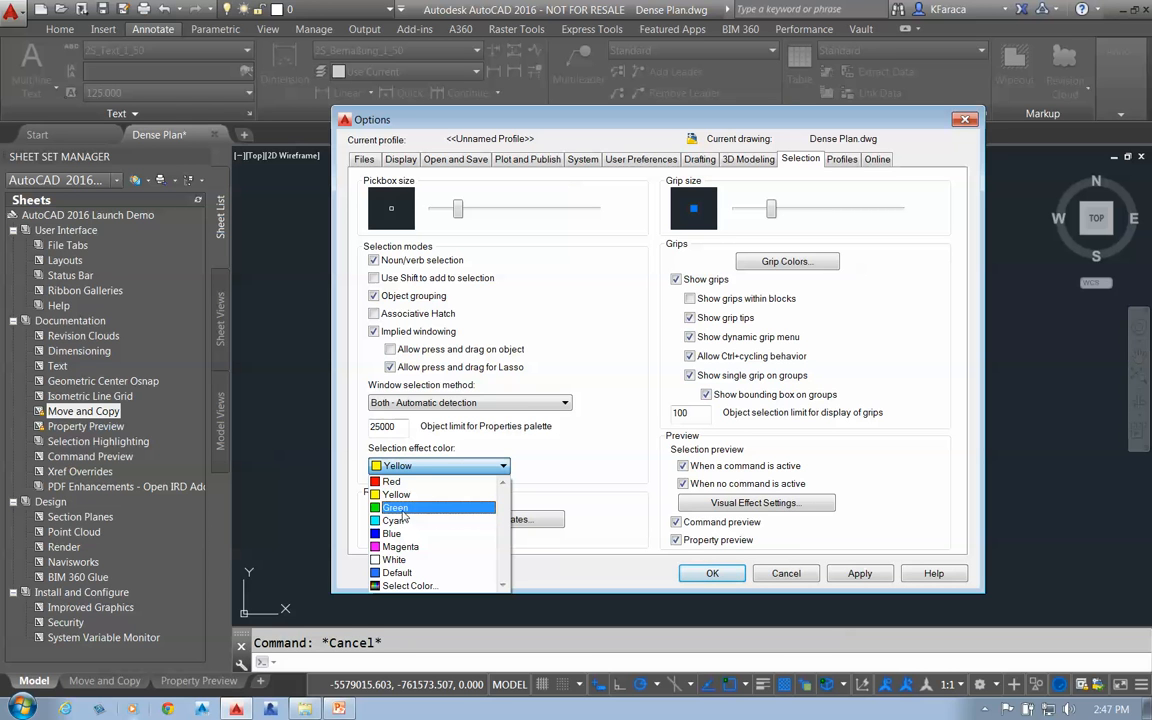
left_click(398, 508)
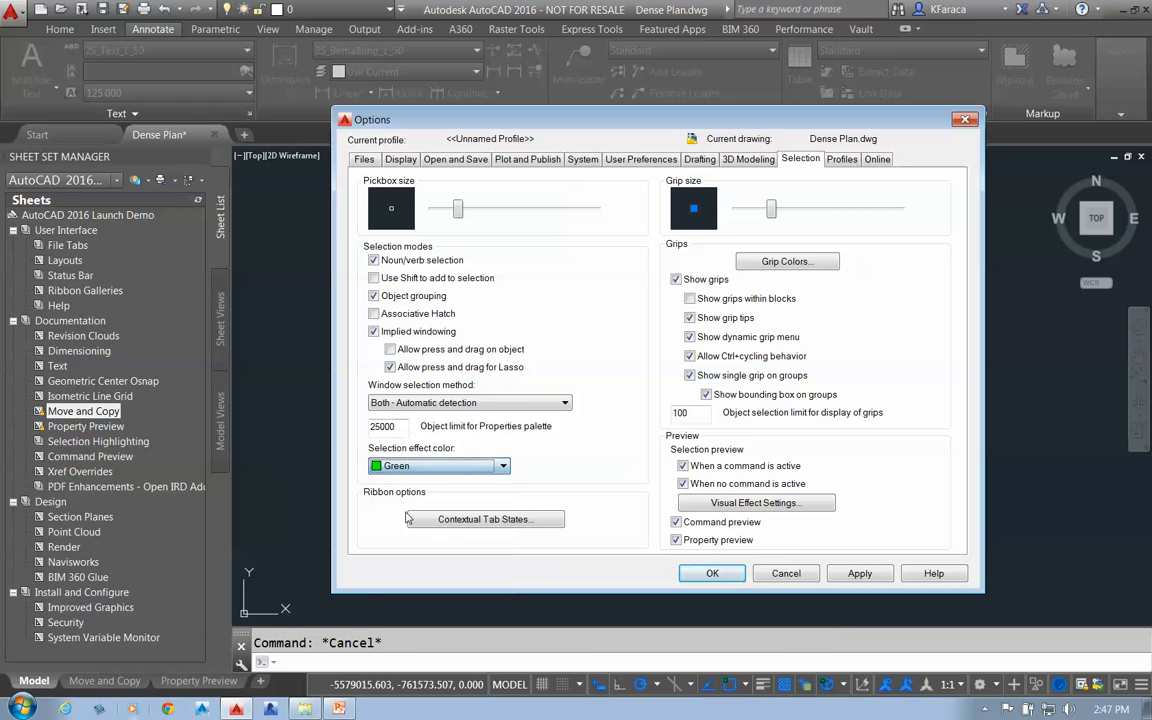
left_click(698, 577)
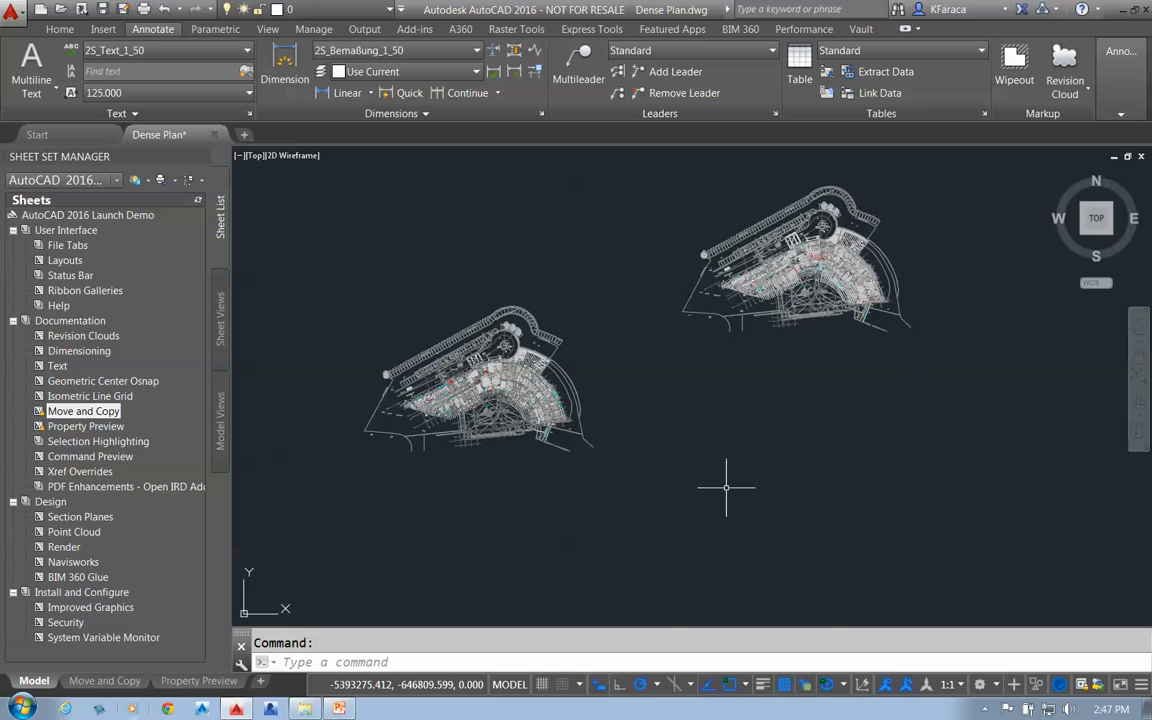
Select the right end of the copied plan with a crossing window to check the highlight color, and clear the selection.
left_click(937, 257)
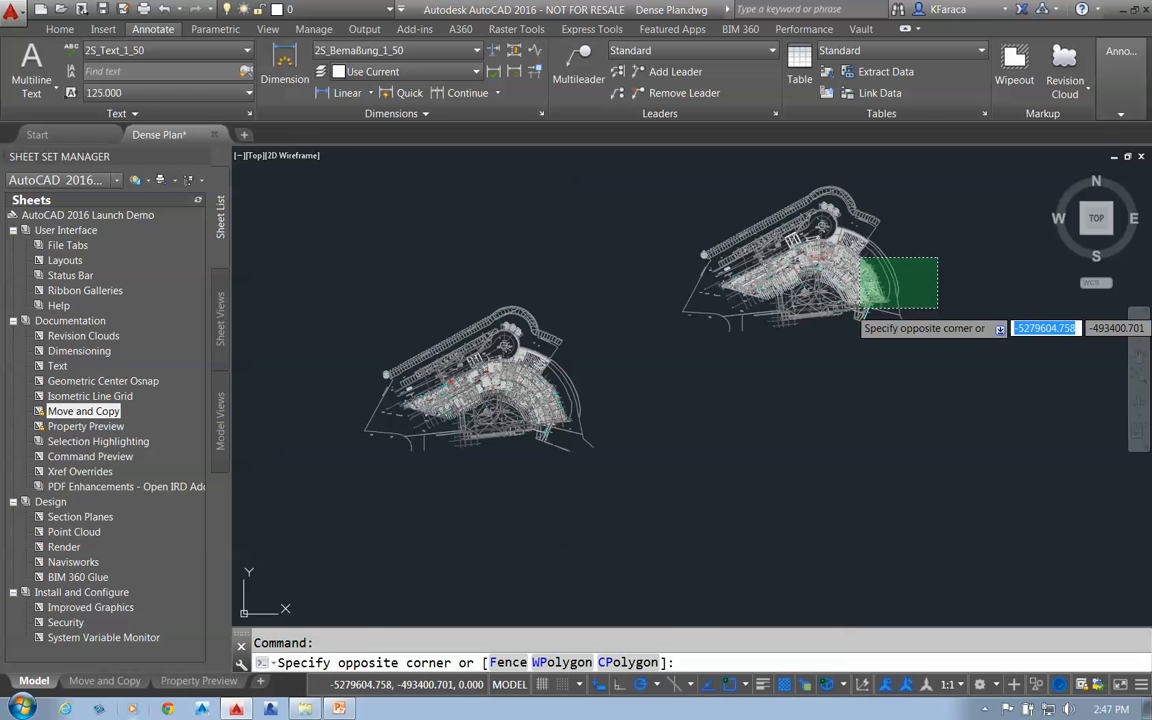
left_click(860, 307)
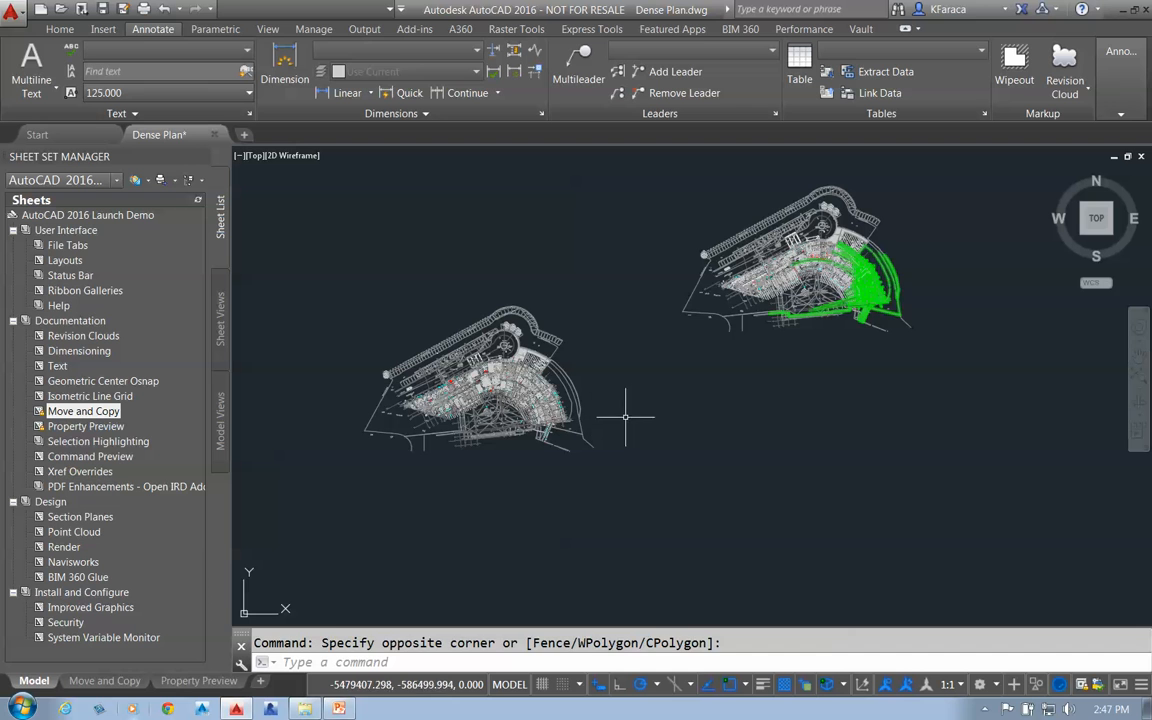
key("Escape")
Display the Properties palette, check its object list for a crossing selection at the copied plan's lower-right end, and clear the selection.
type("ch")
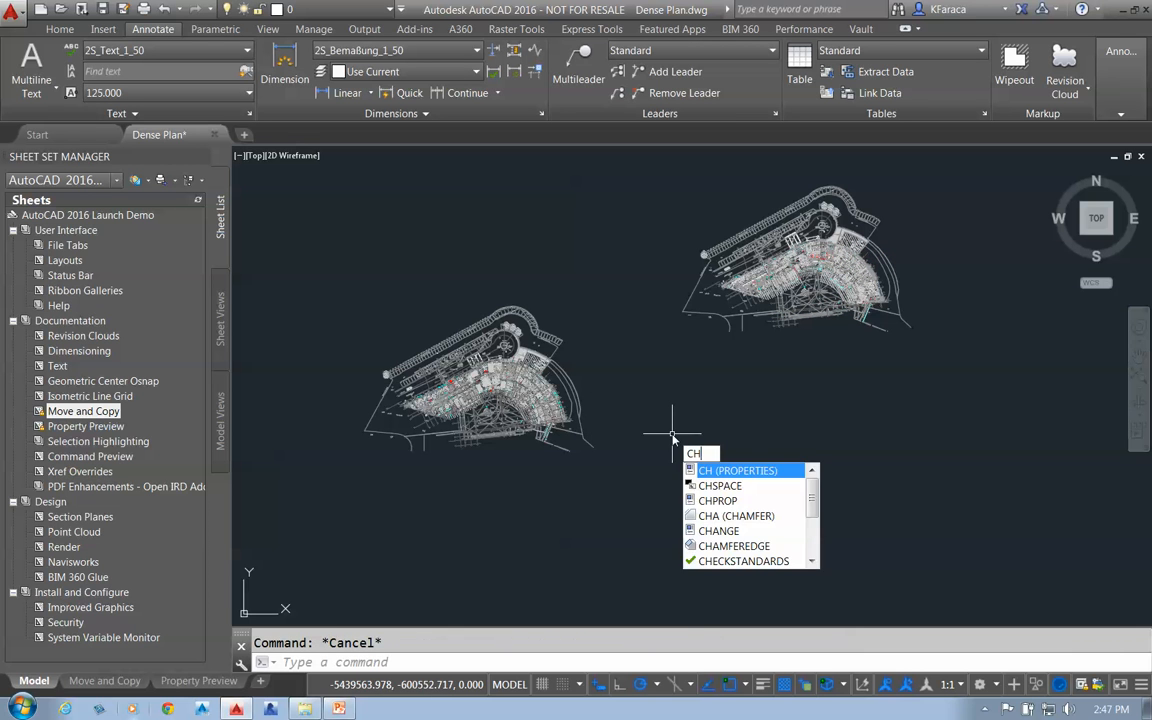
key("Return")
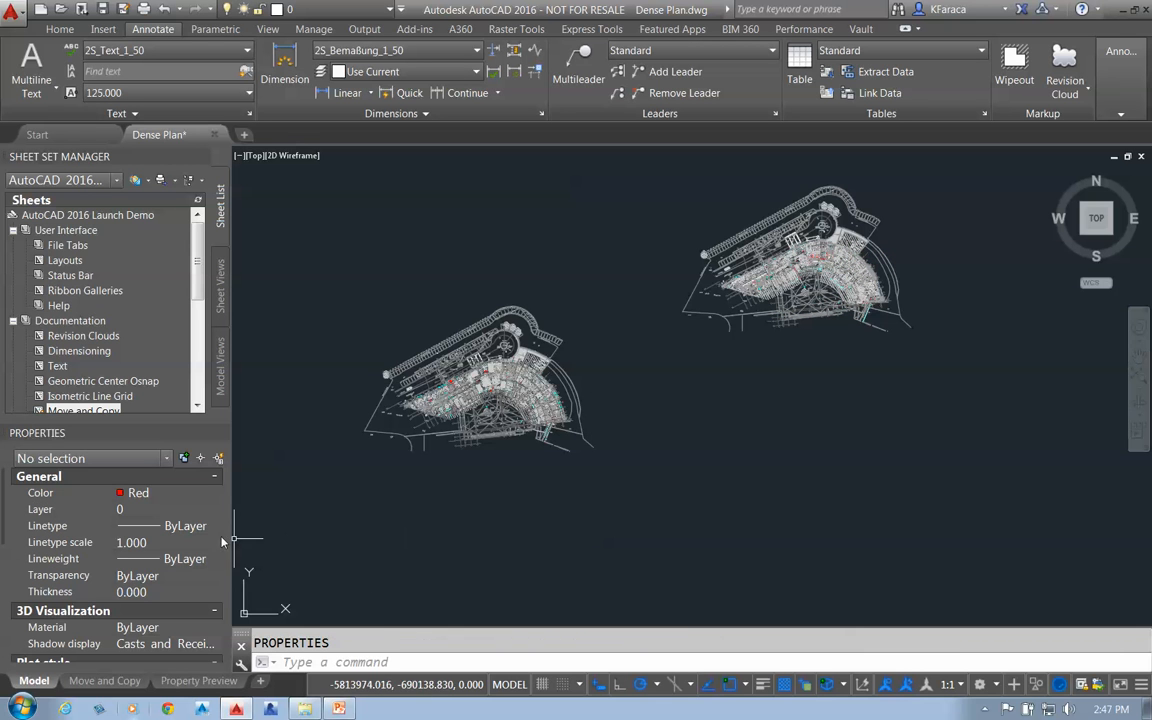
left_click(936, 272)
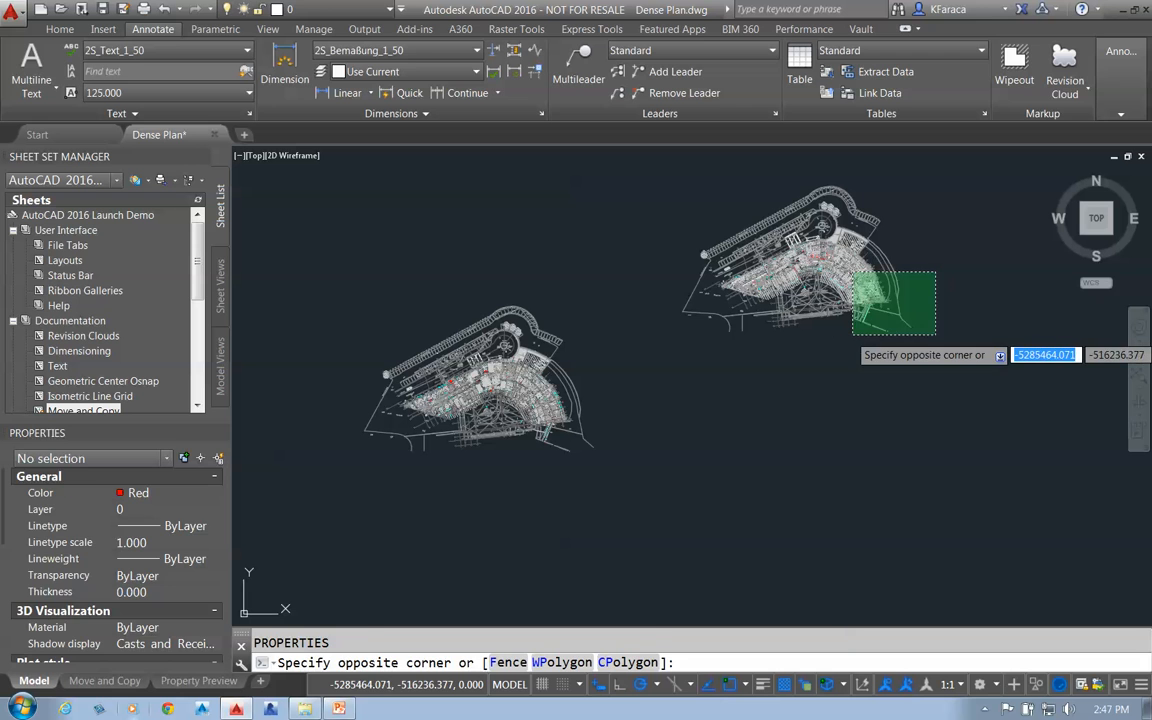
left_click(852, 335)
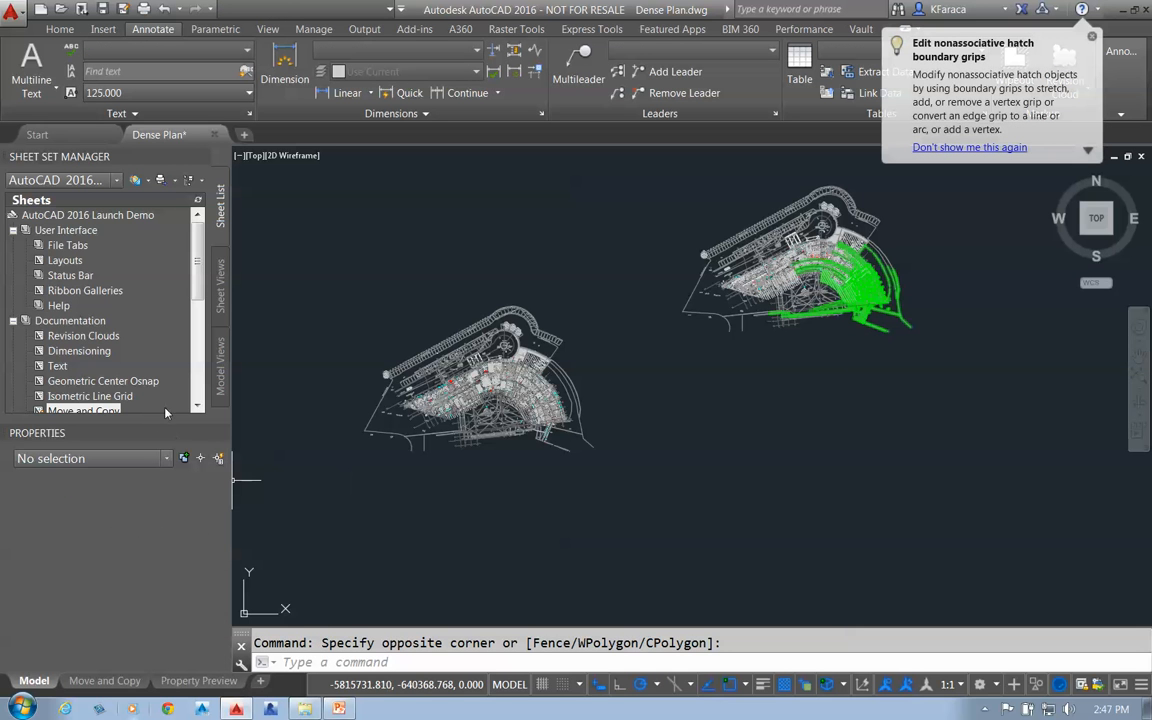
left_click(167, 459)
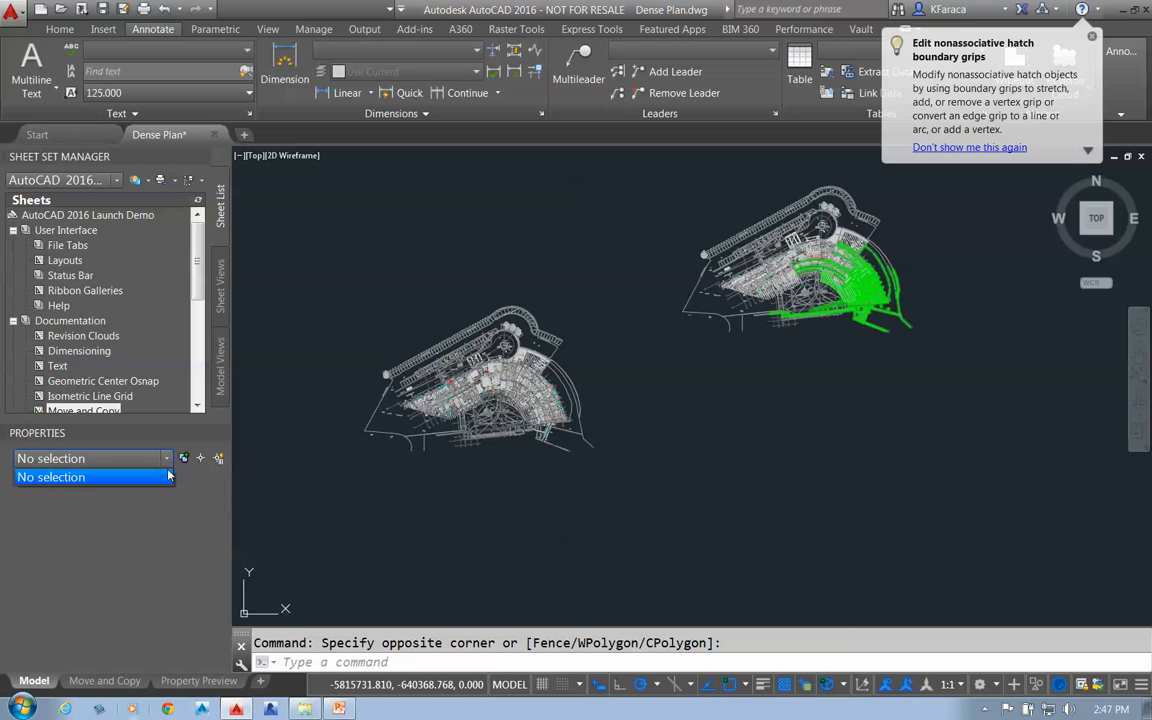
left_click(166, 474)
key("Escape")
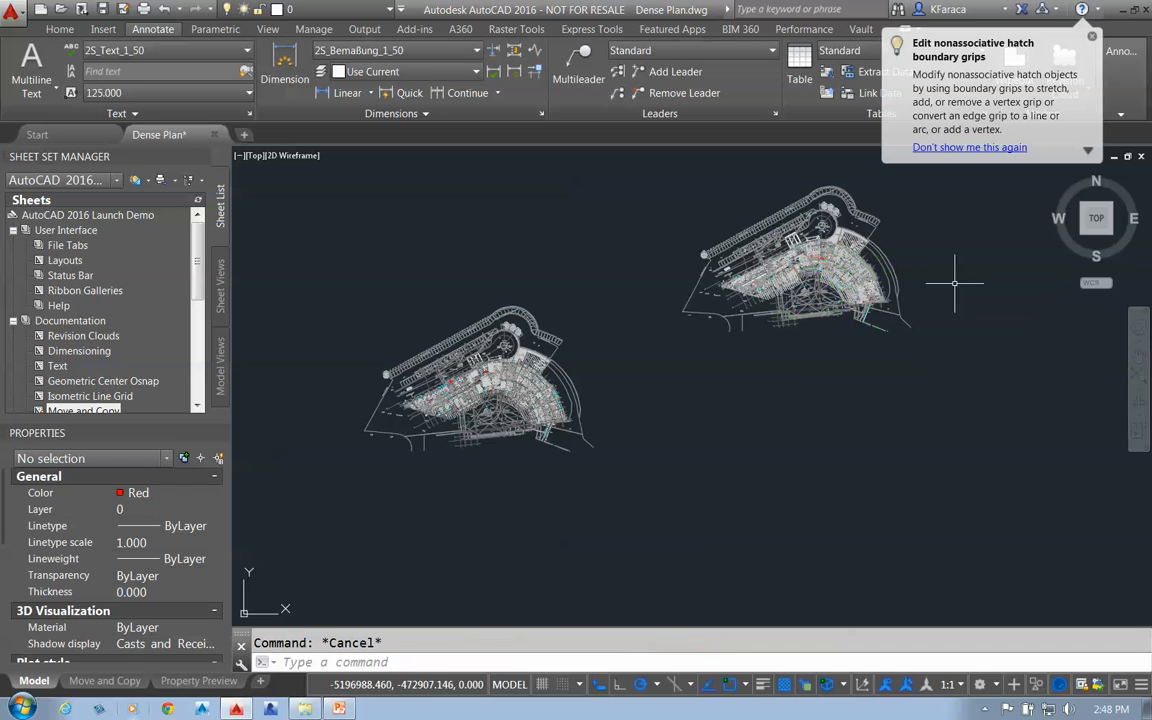
left_click(941, 269)
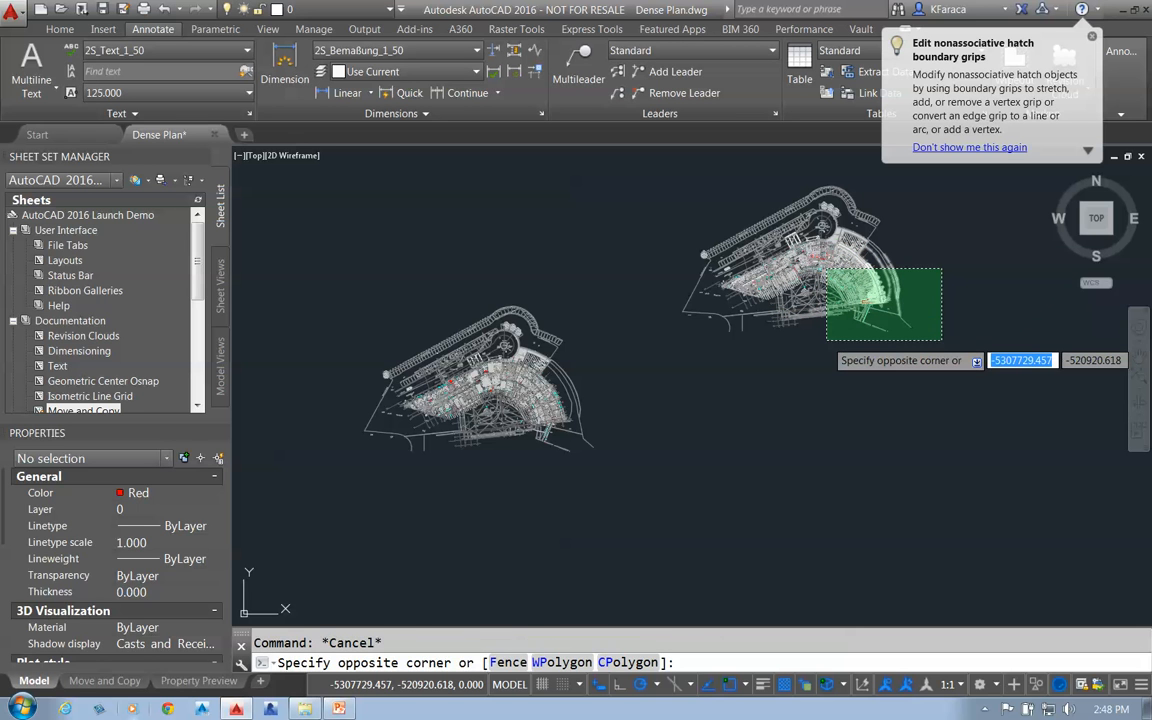
left_click(827, 340)
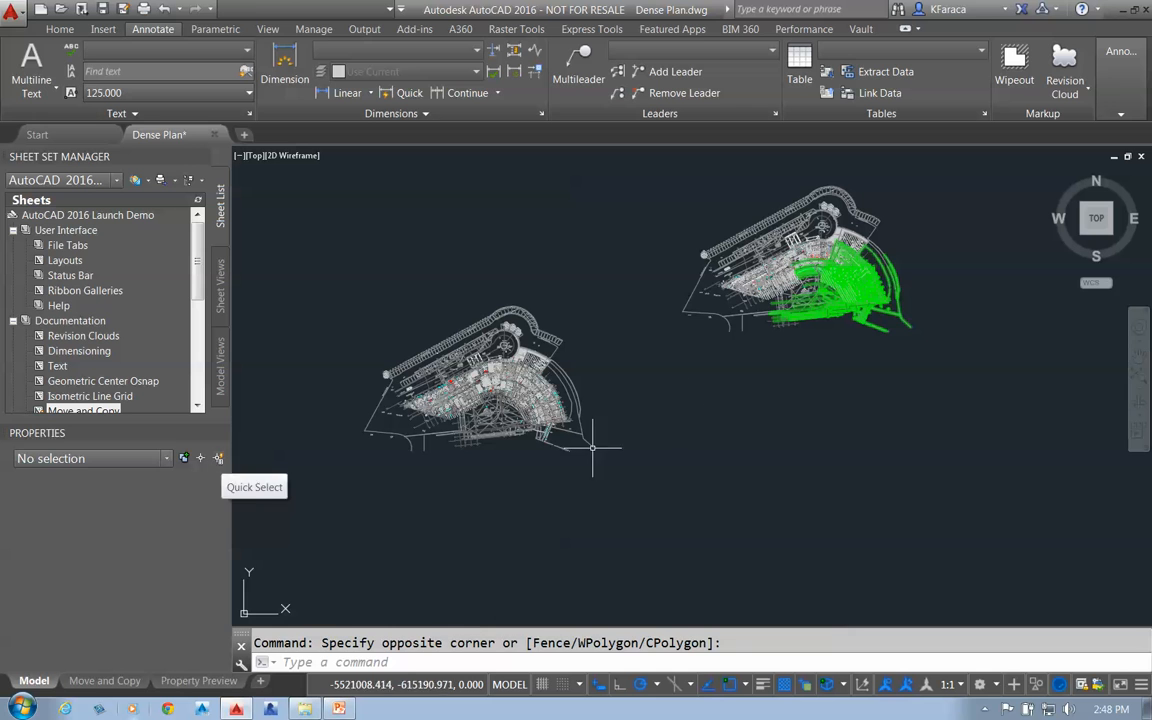
key("Escape")
left_click(957, 244)
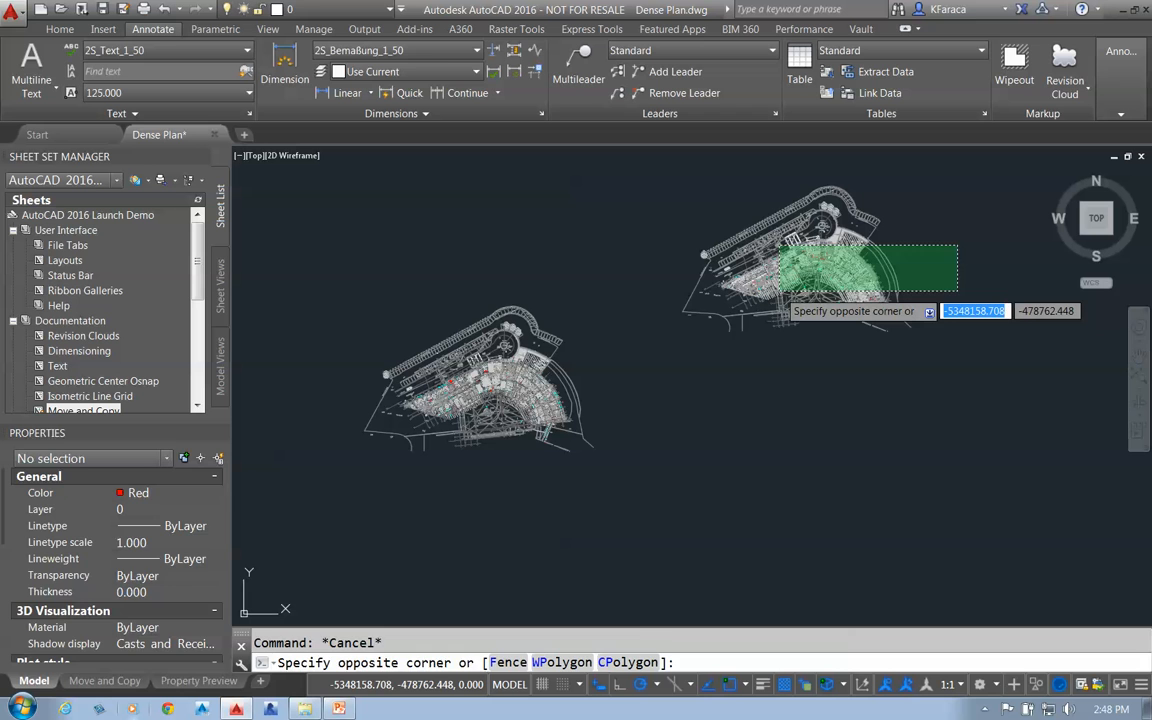
left_click(779, 291)
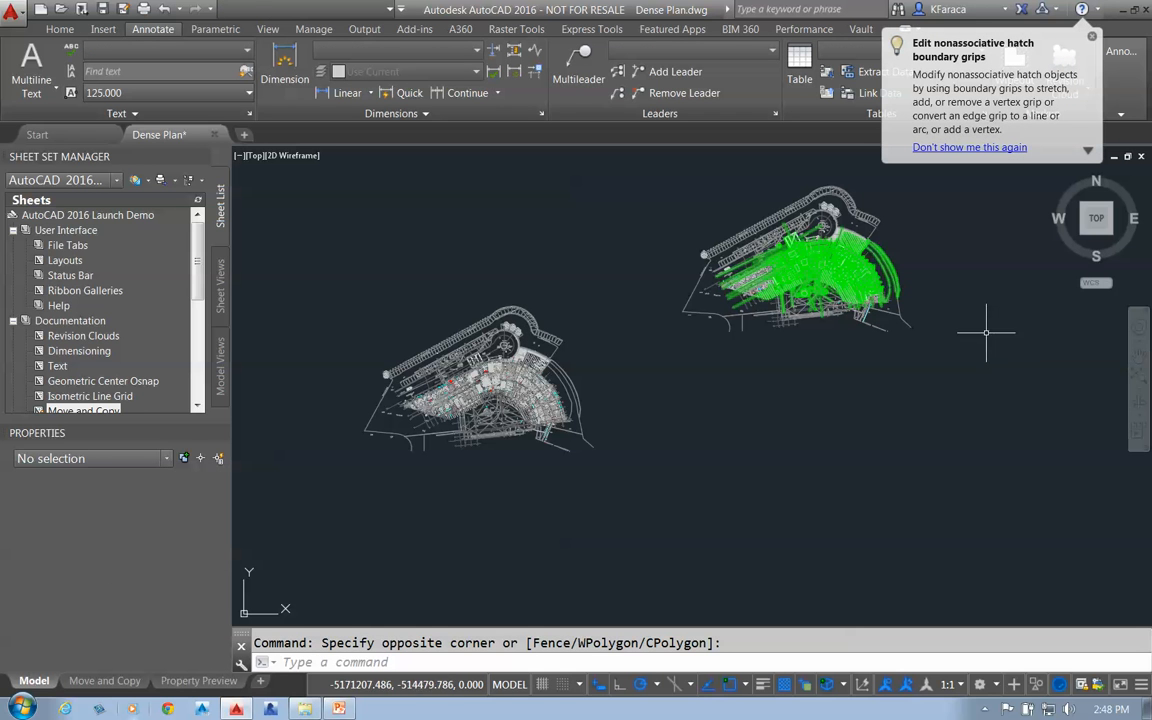
key("Escape")
Select the objects at the copied plan's lower-right corner and change their color to Magenta.
left_click(918, 301)
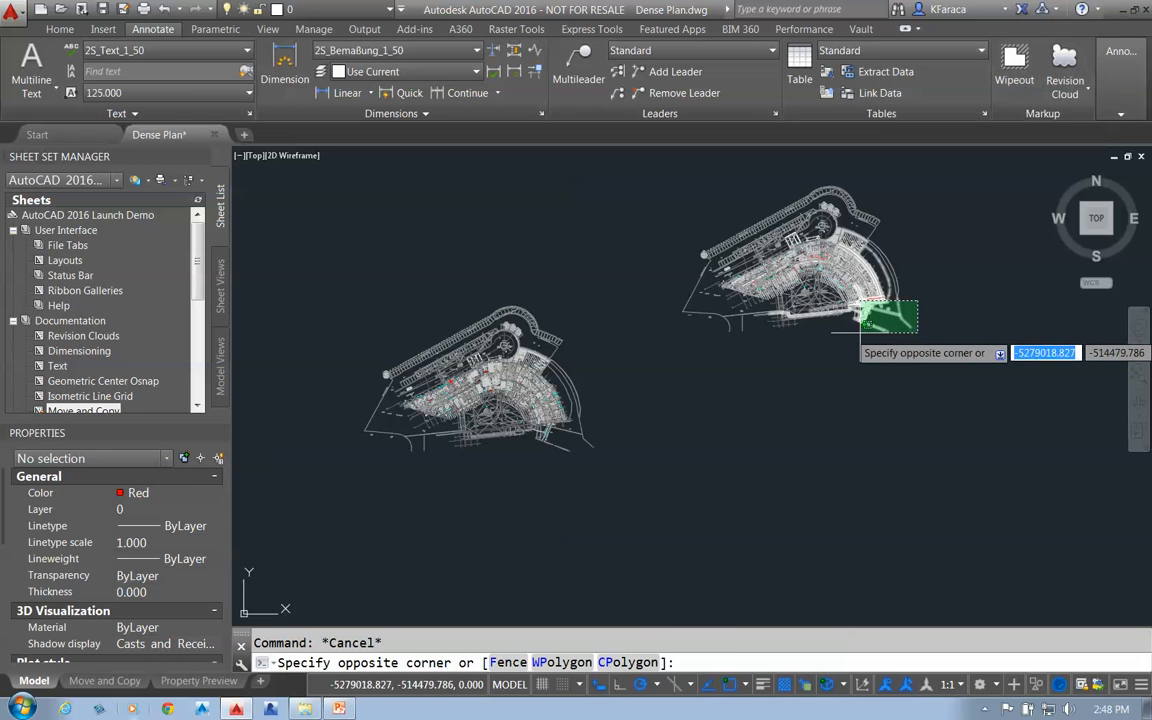
left_click(839, 376)
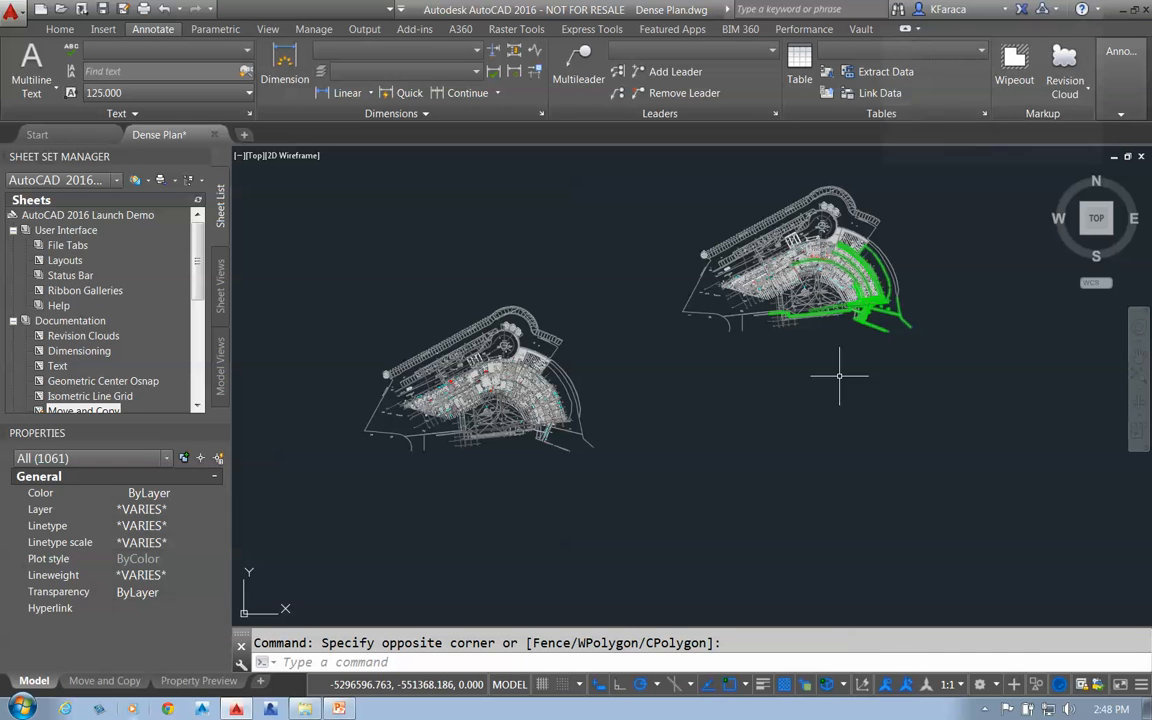
left_click(198, 510)
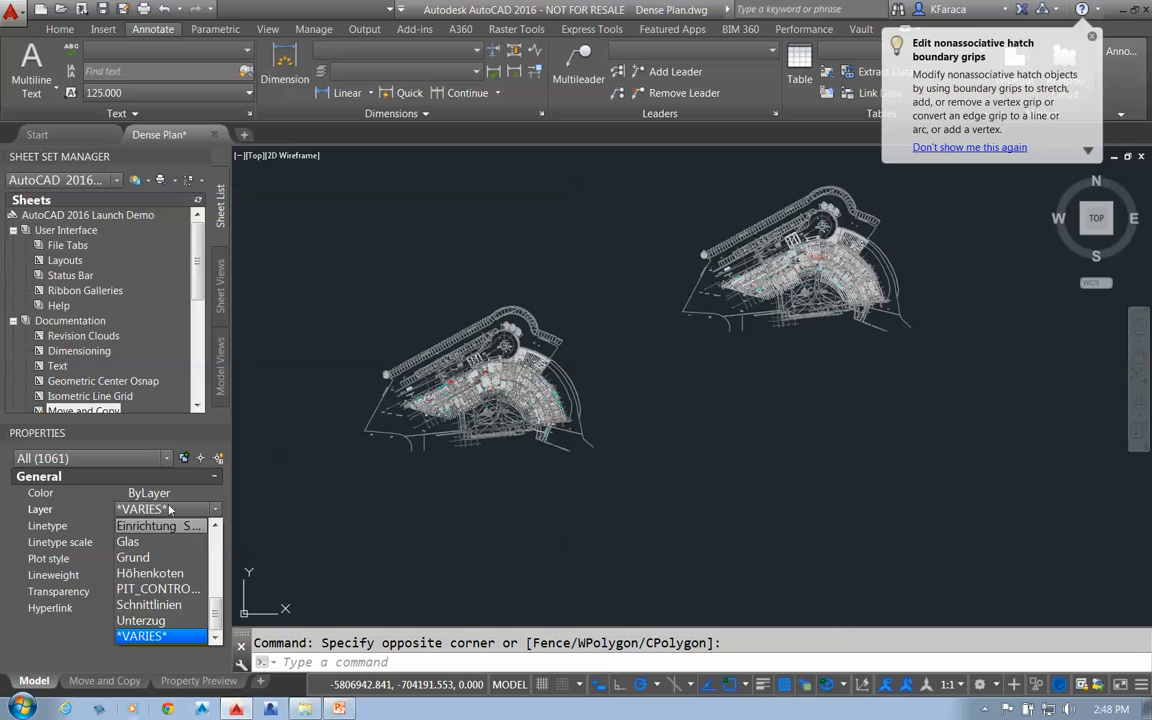
left_click(170, 510)
left_click(217, 493)
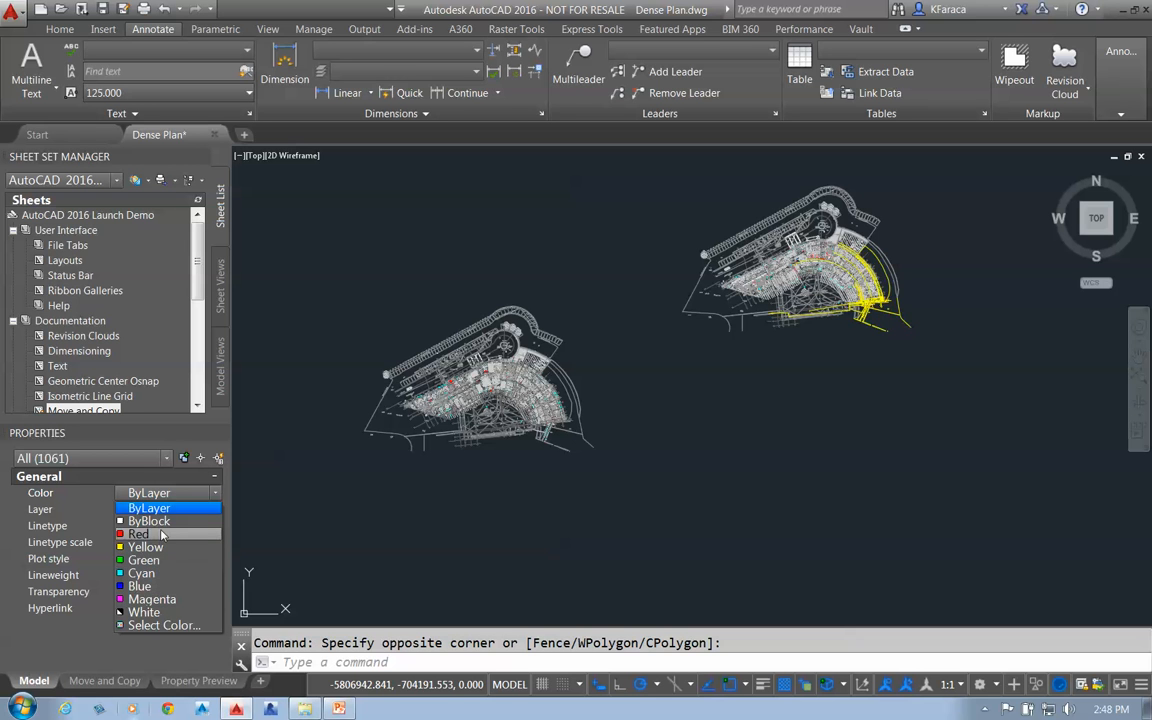
left_click(152, 599)
scroll(760, 330, "up", 6)
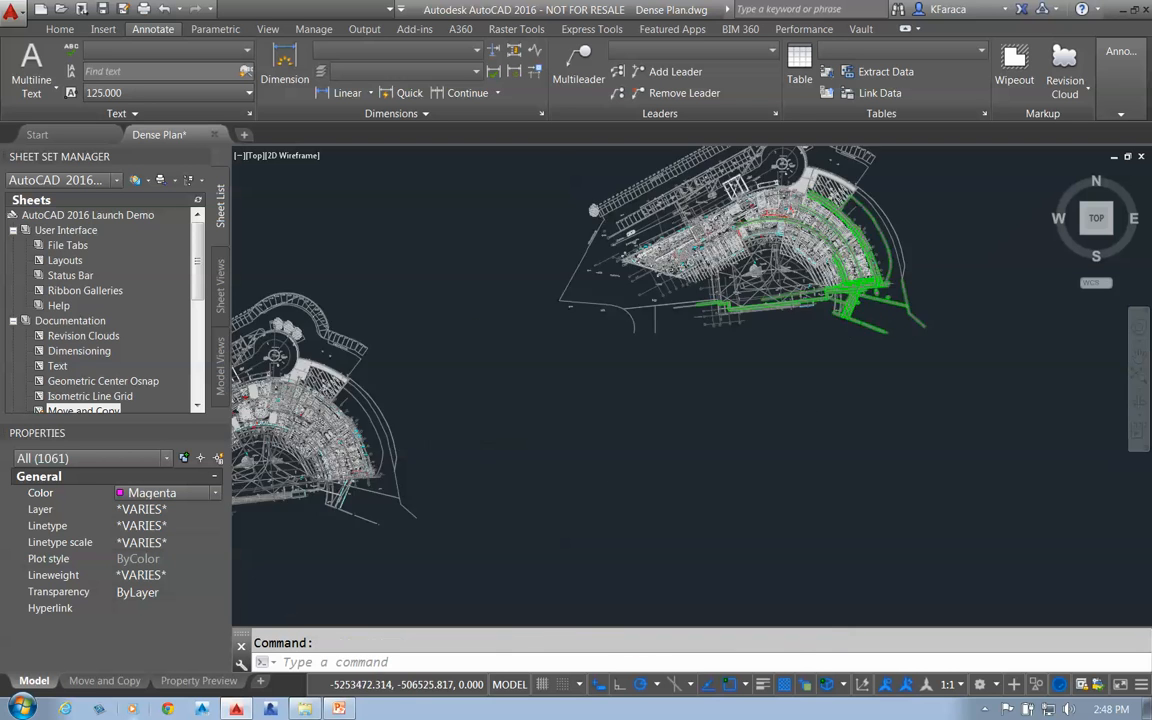
scroll(527, 461, "up", 3)
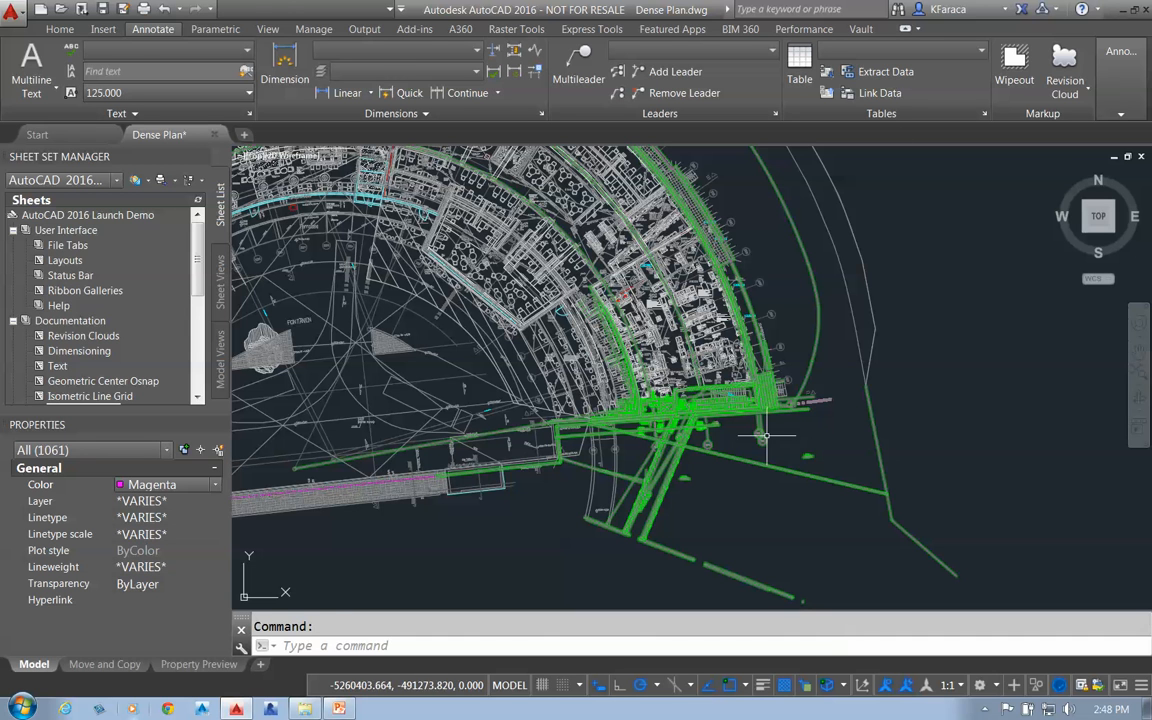
Clear the selection on the plan and close the Dense Plan drawing without saving its changes.
key("Escape")
scroll(840, 470, "down", 6)
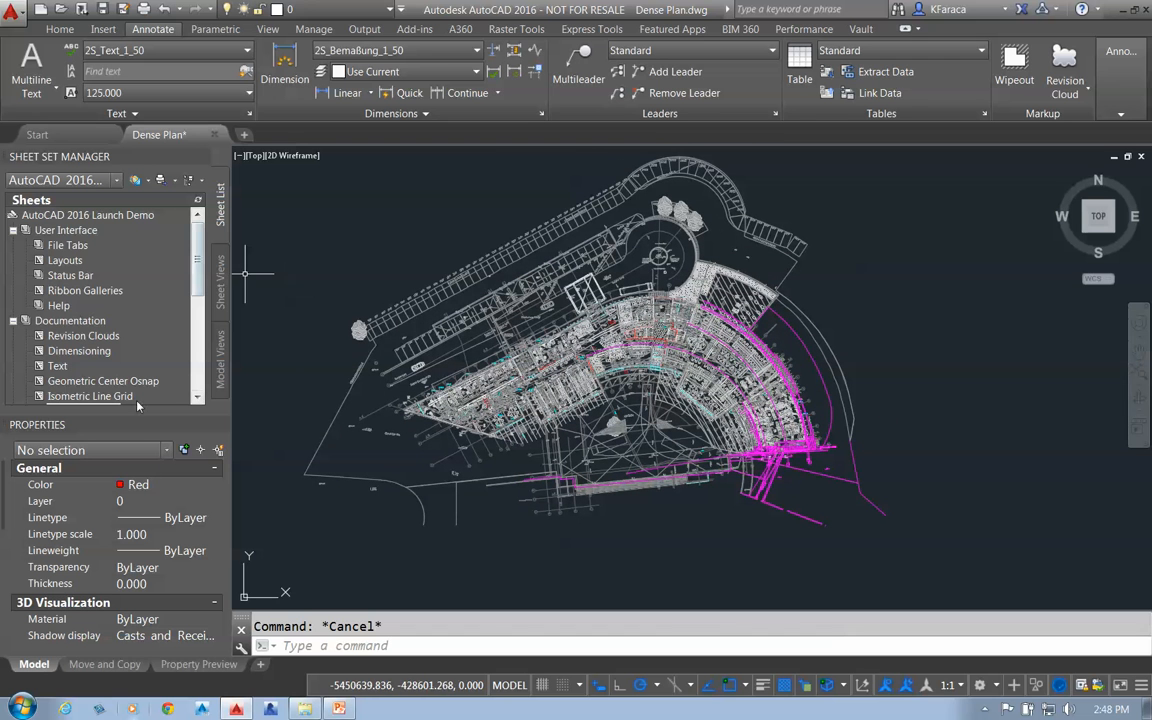
left_click(215, 134)
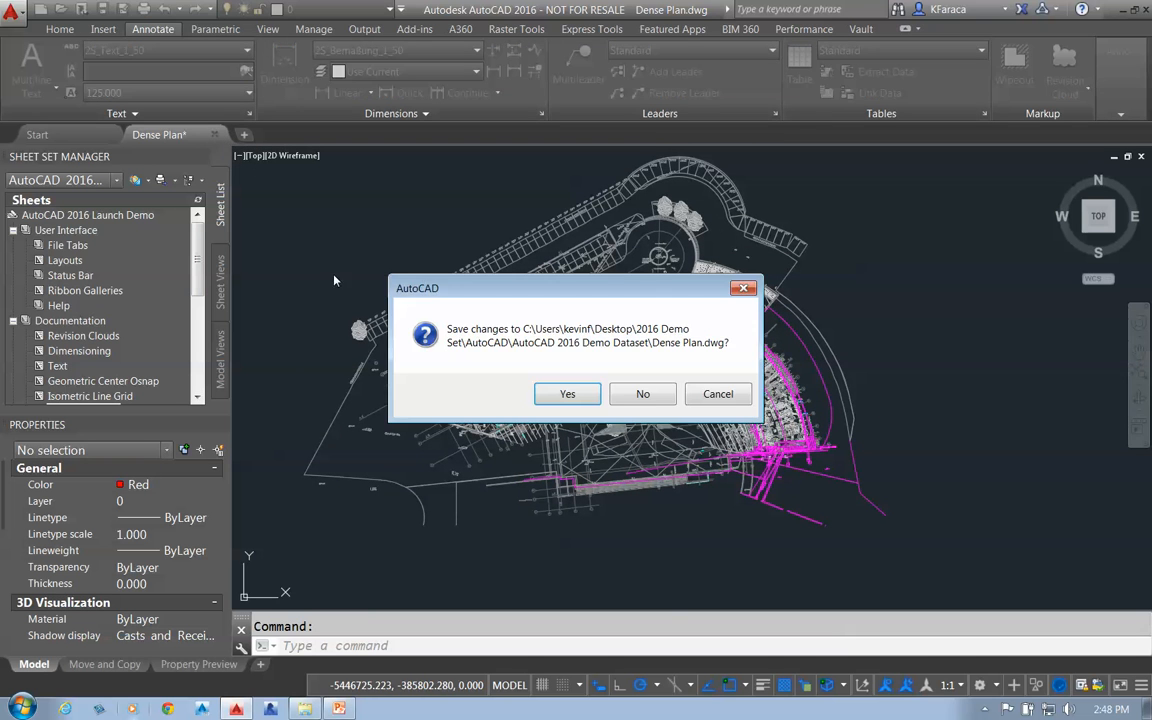
left_click(643, 394)
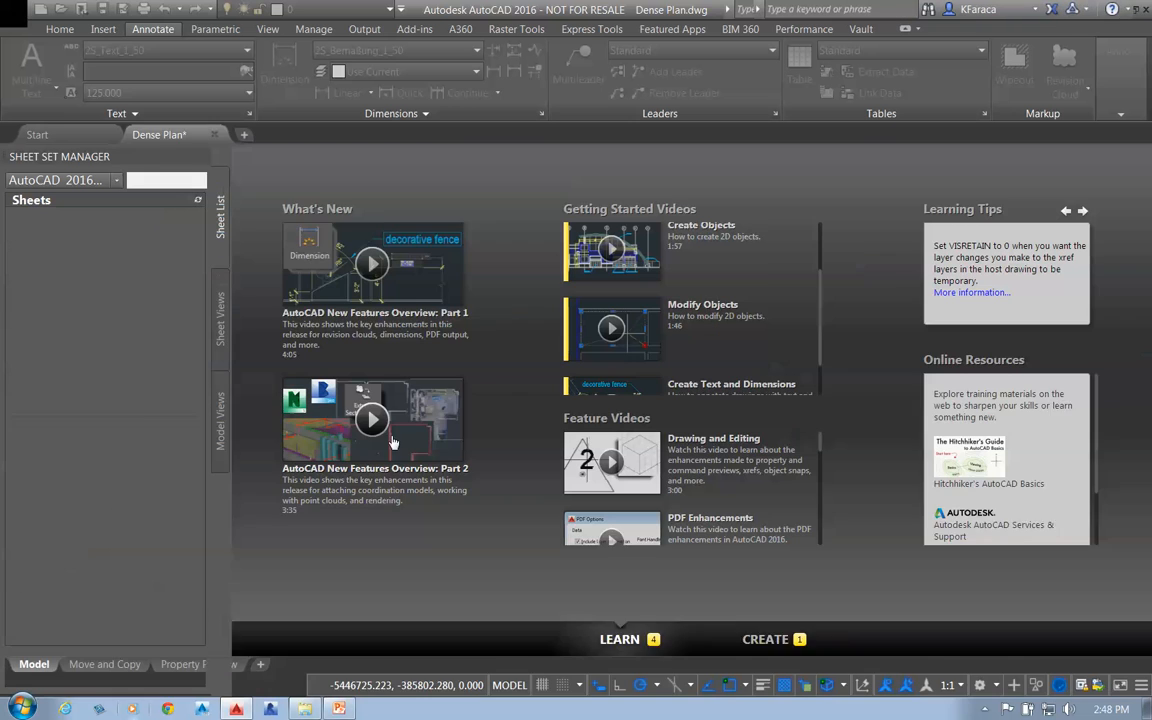
Open the Command Preview sheet from the Documentation subset of the sheet set.
left_click(90, 428)
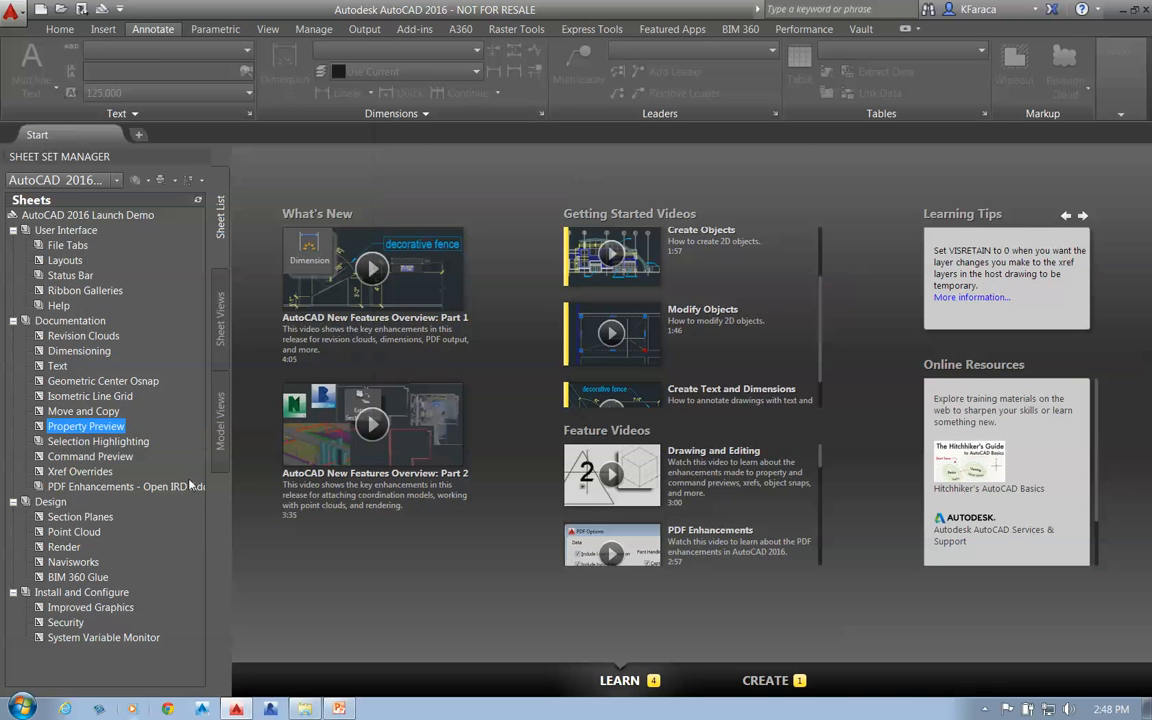
left_click(100, 442)
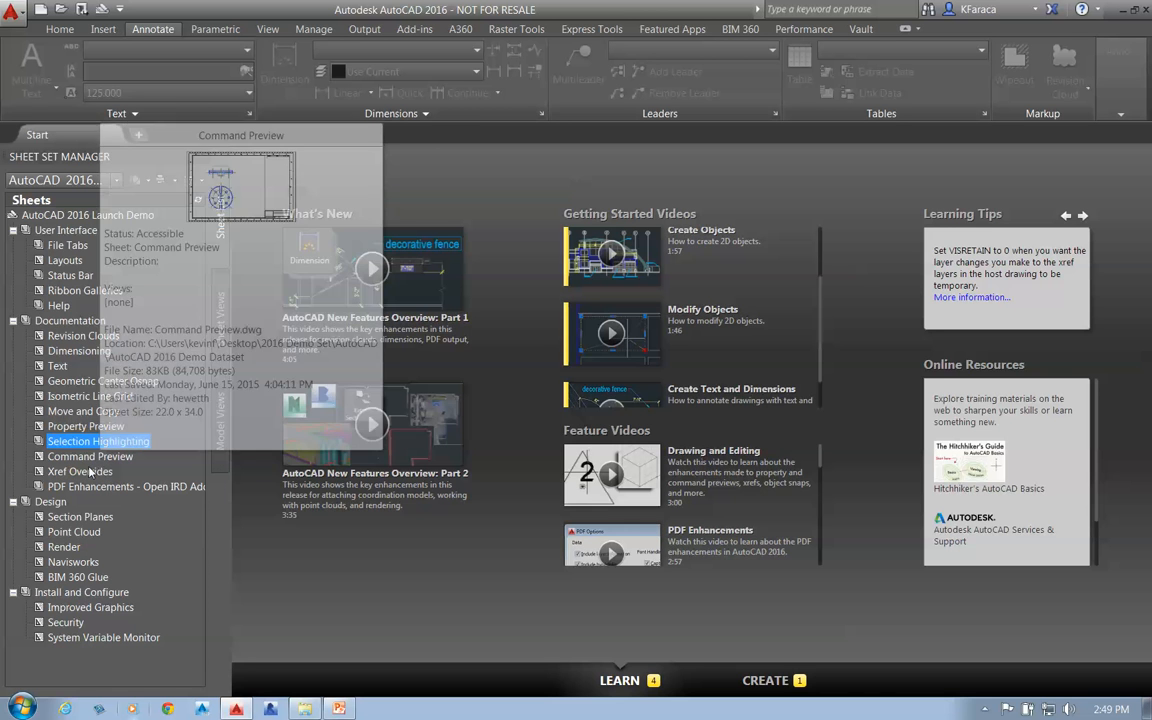
left_click(96, 457)
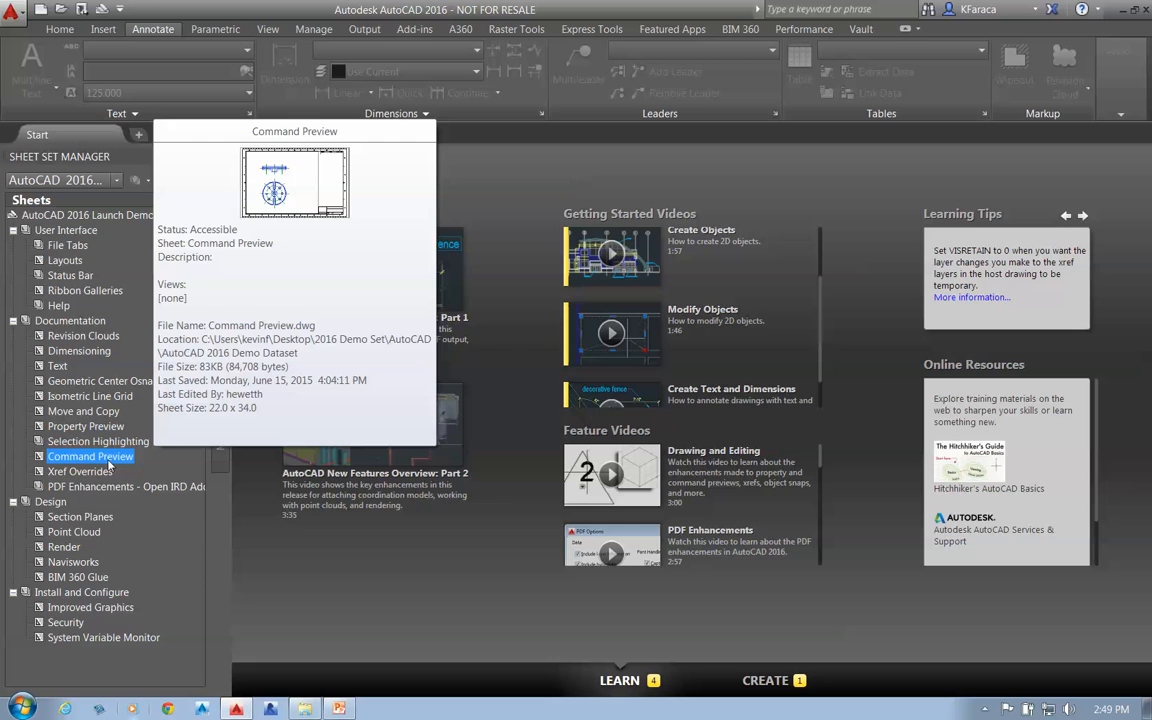
right_click(105, 459)
double_click(92, 457)
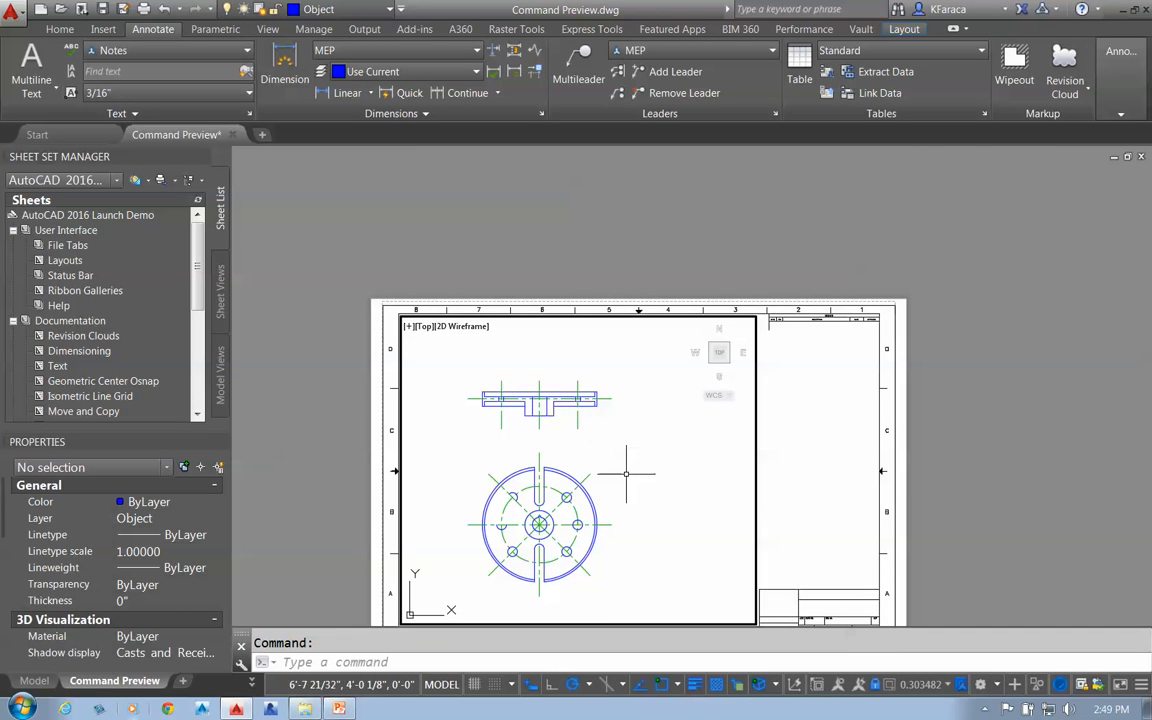
Select the hub circle around the keyed bore in the round view, and clear the selection.
scroll(592, 406, "up", 4)
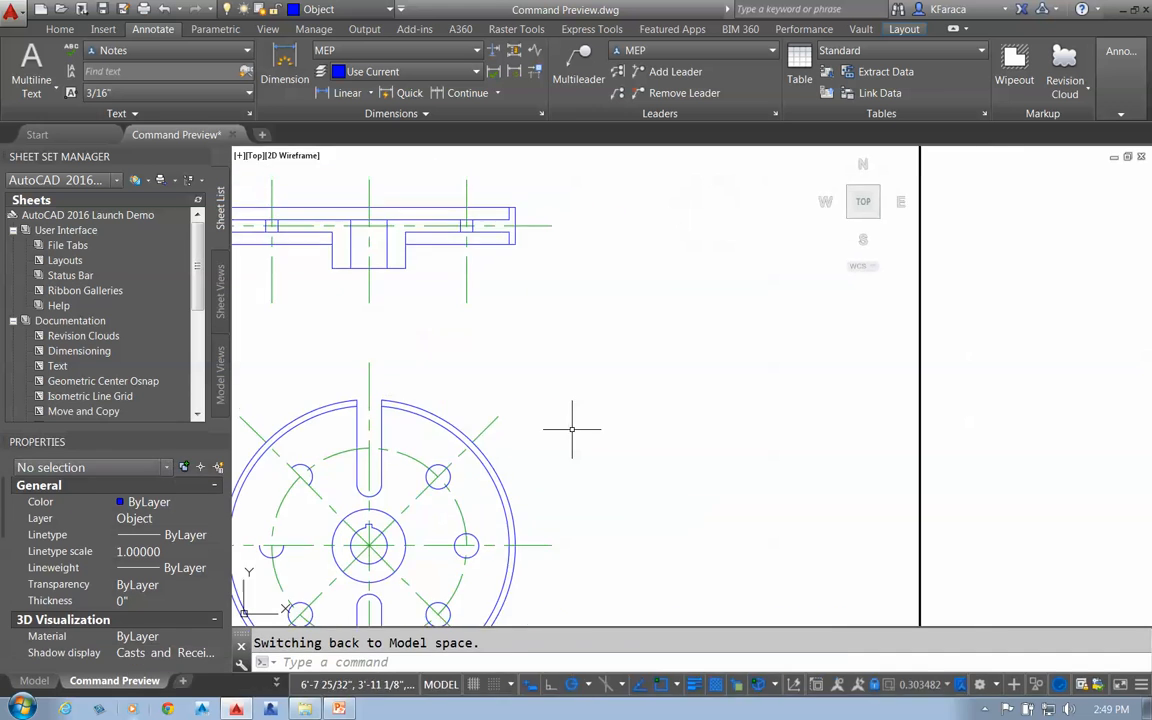
scroll(689, 375, "down", 5)
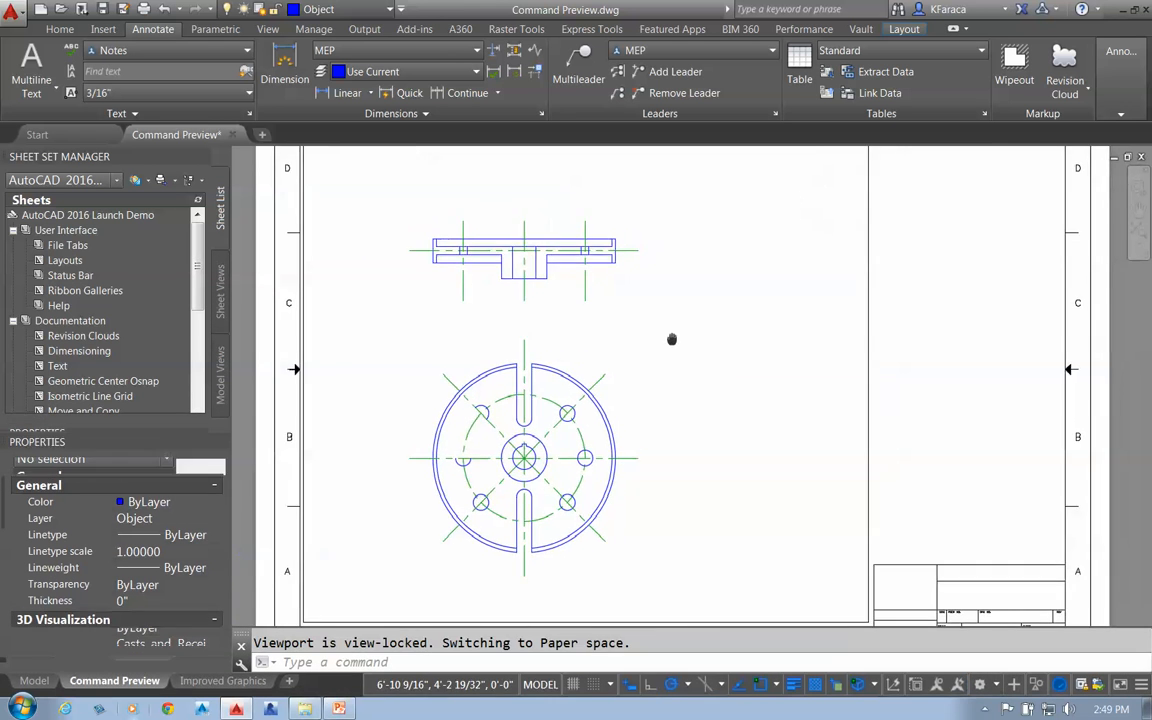
scroll(671, 339, "down", 1)
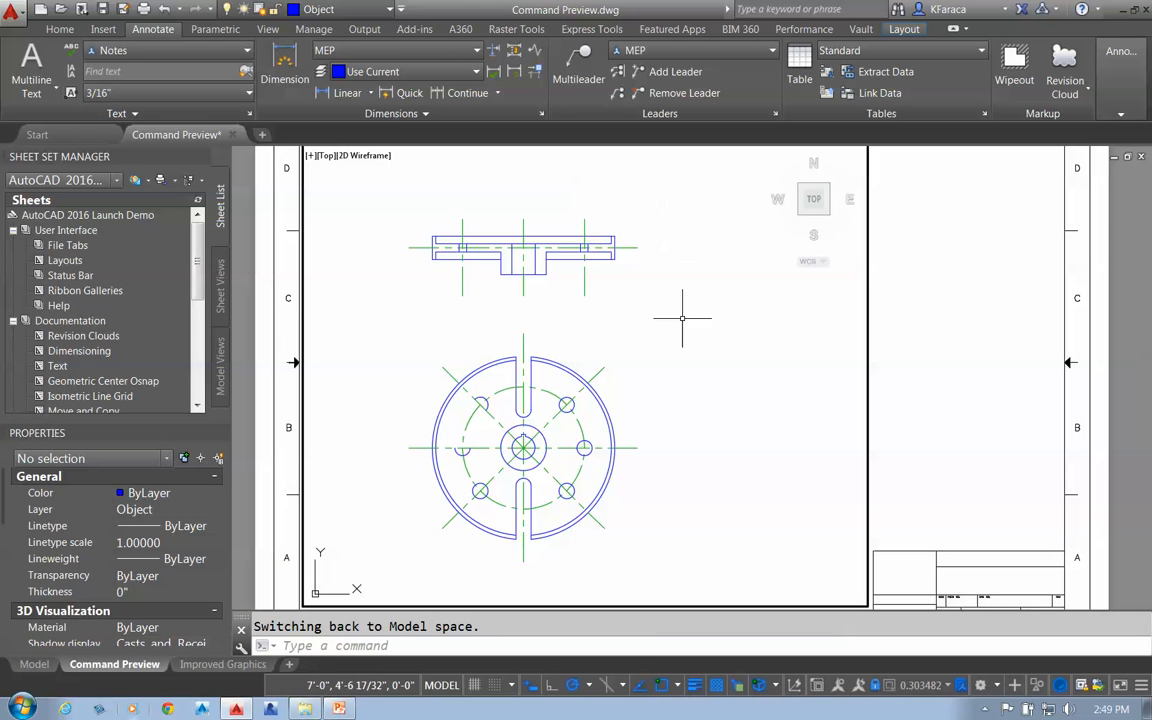
scroll(493, 478, "up", 4)
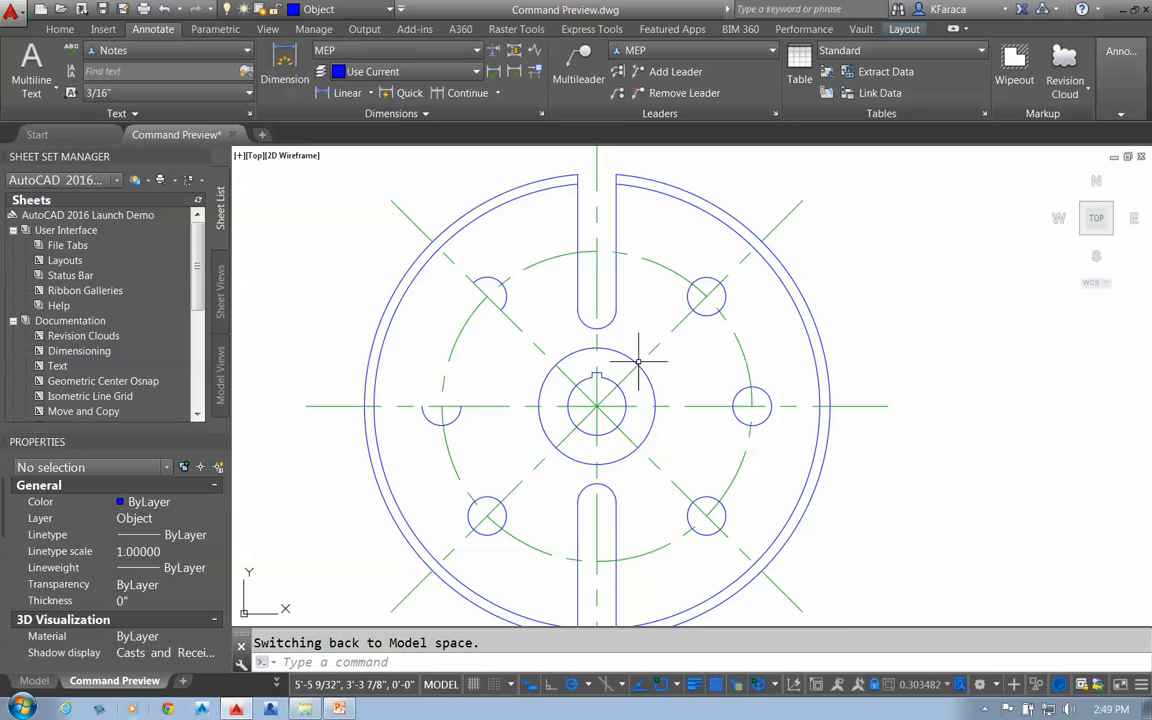
left_click(638, 360)
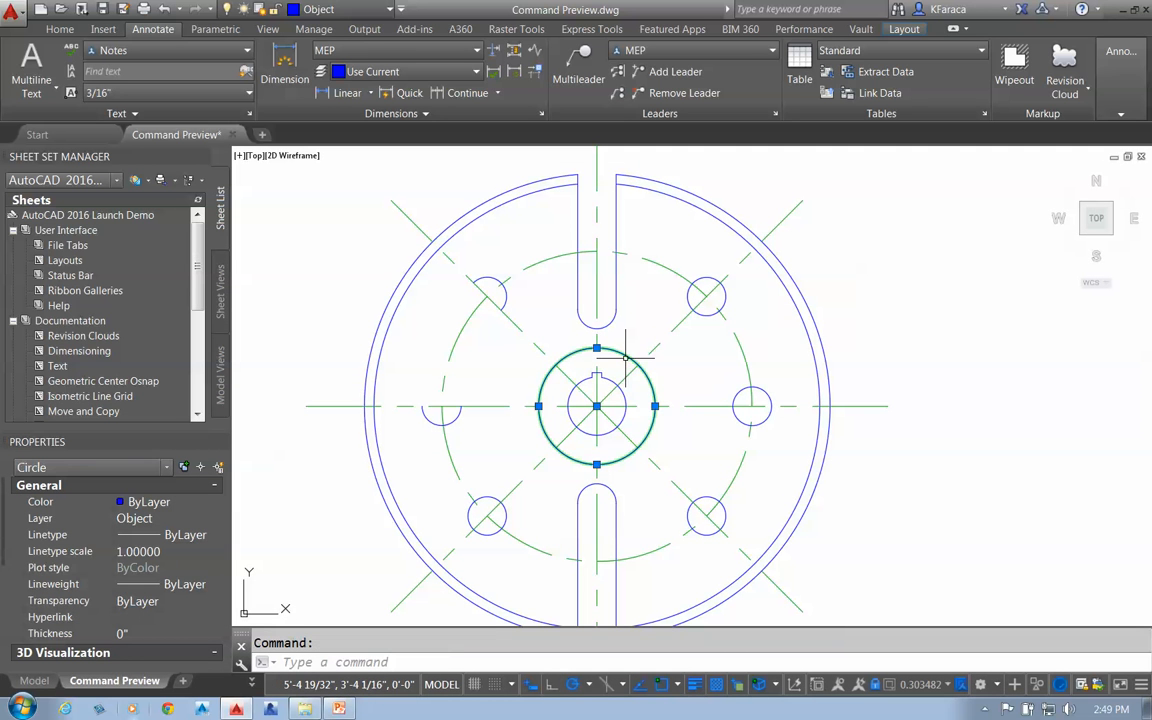
left_click(607, 376)
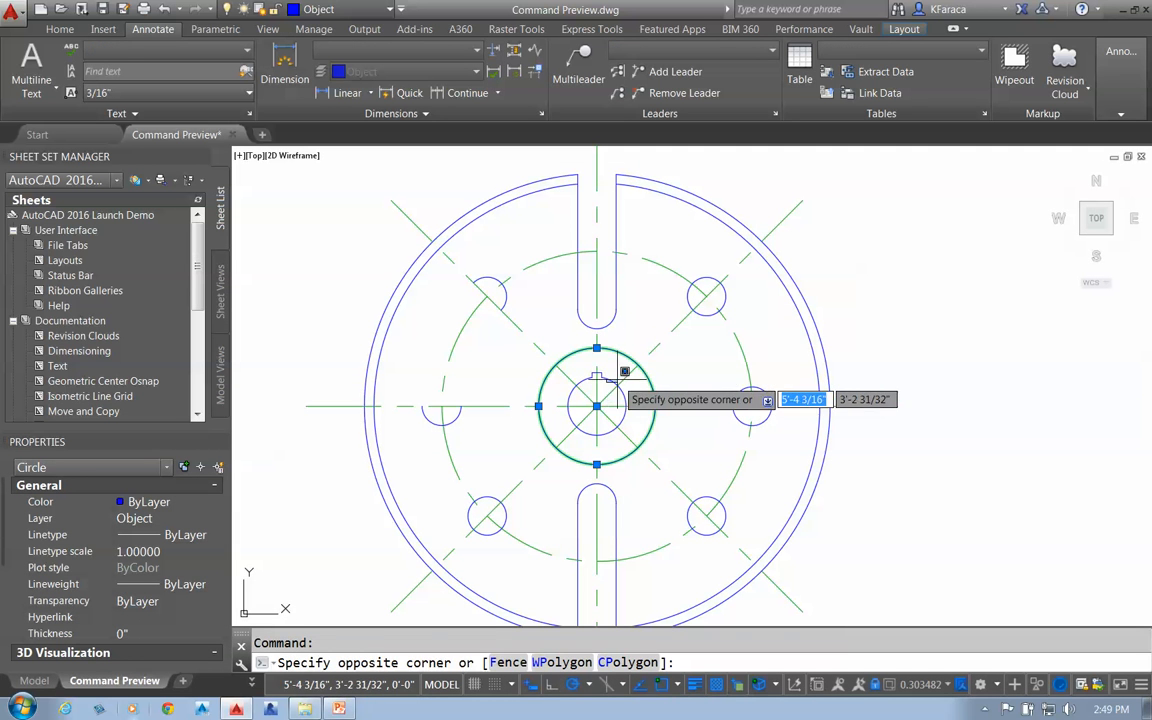
key("Escape")
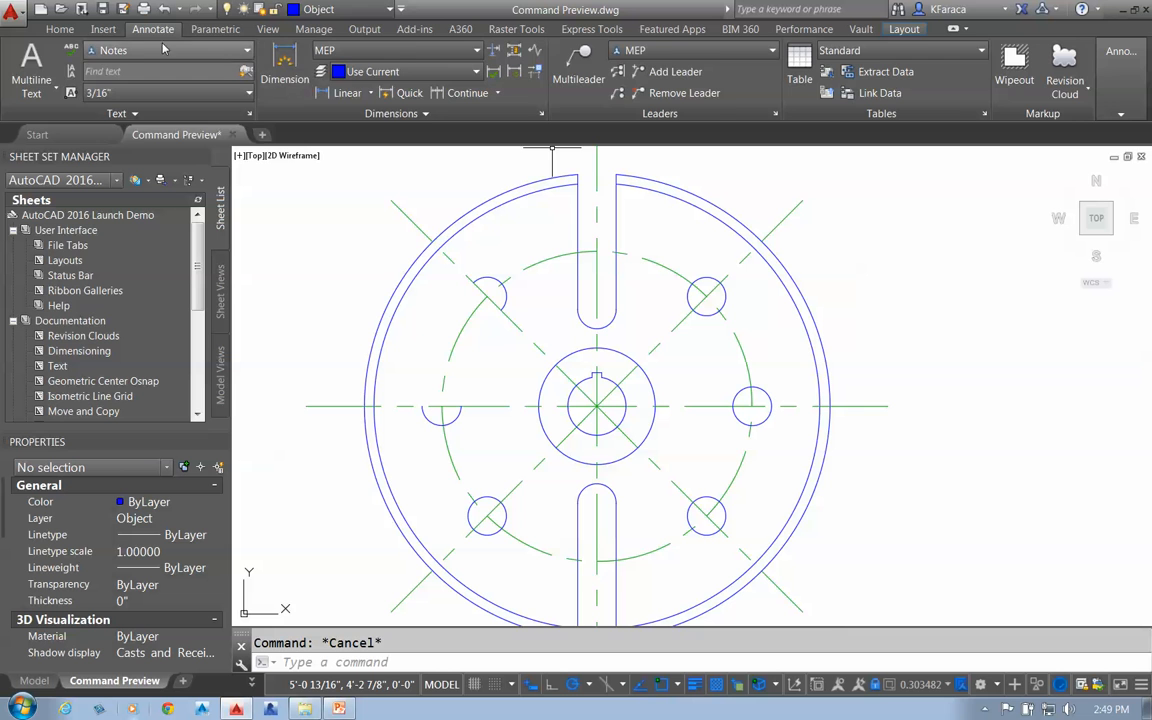
Preview erasing the dashed bolt circle, the keyed bore and the hub circle, and cancel the Erase command.
left_click(62, 30)
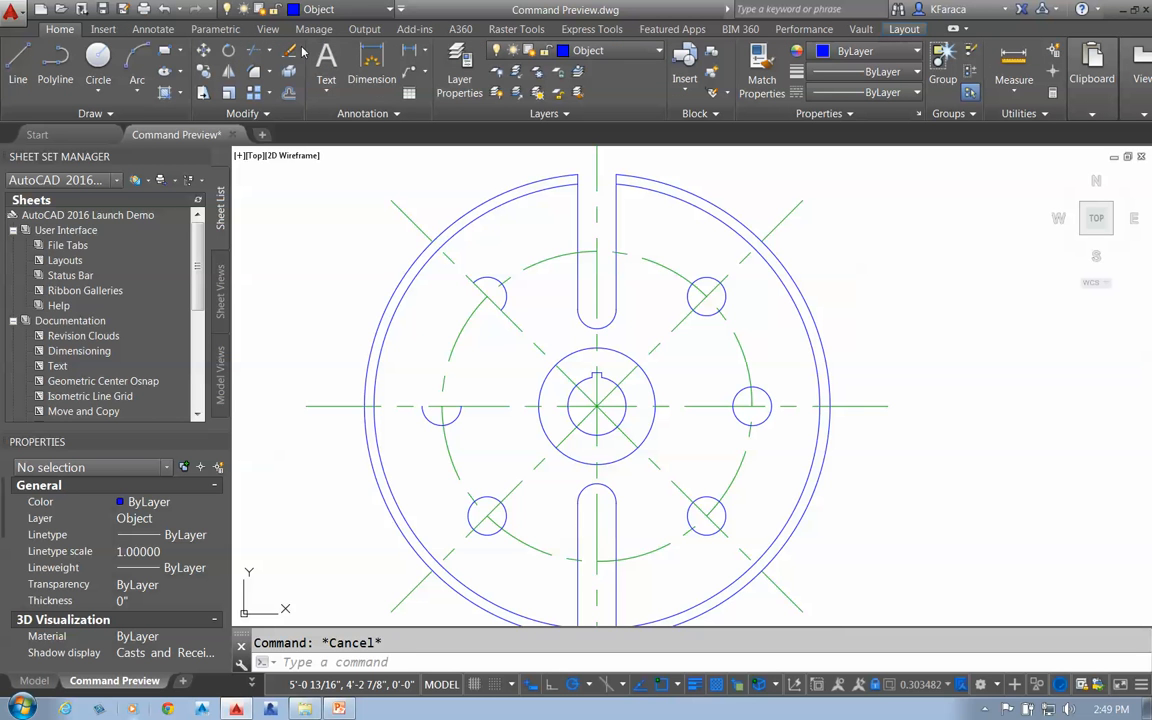
left_click(288, 50)
left_click(648, 257)
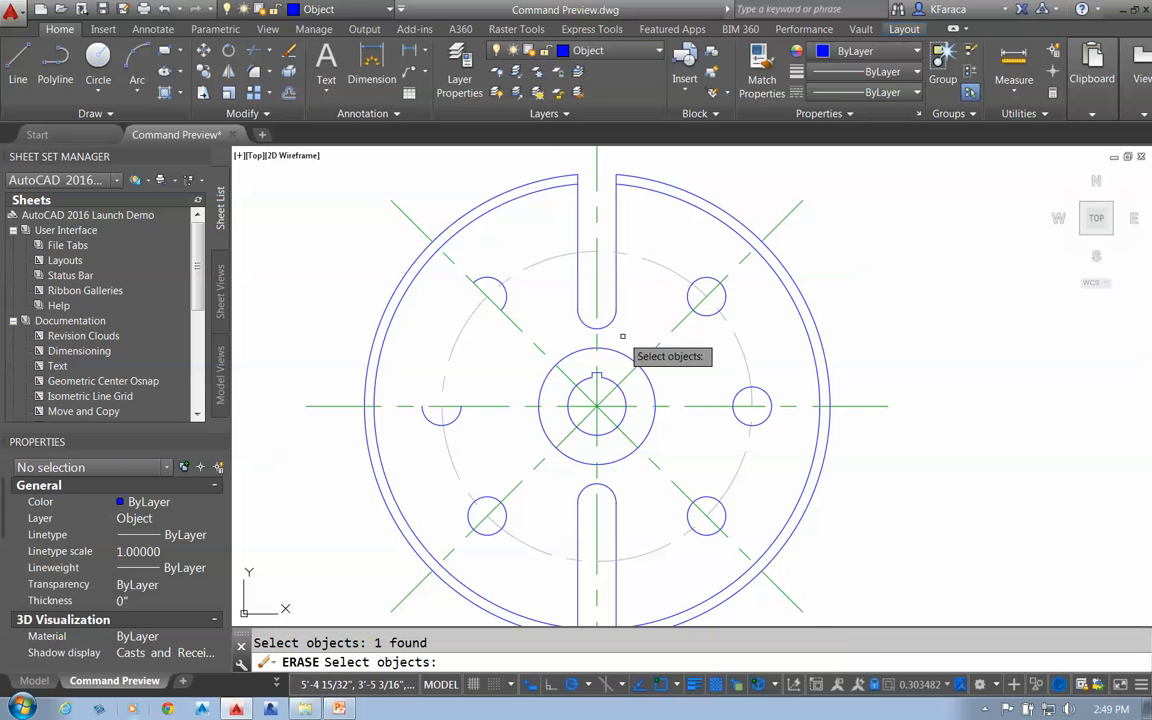
left_click(613, 378)
left_click(654, 406)
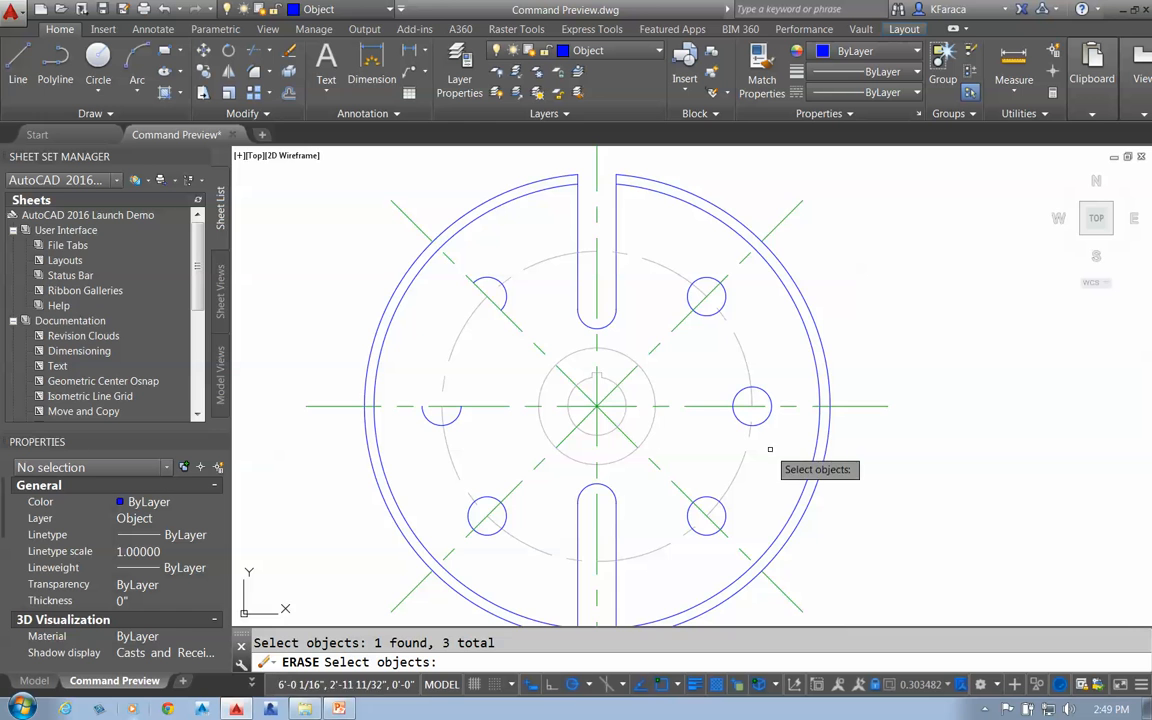
key("Escape")
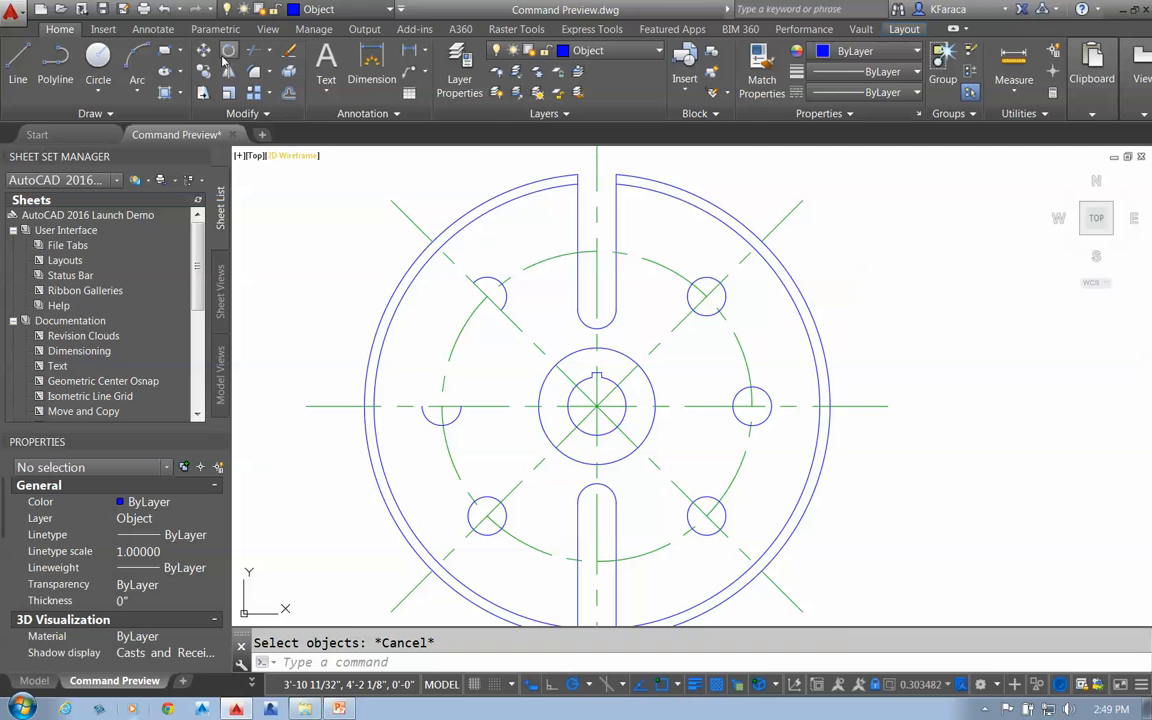
Connect the two open arcs on the bolt circle's left side with an outer and an inner Blend Curve to form a curved slot.
left_click(272, 73)
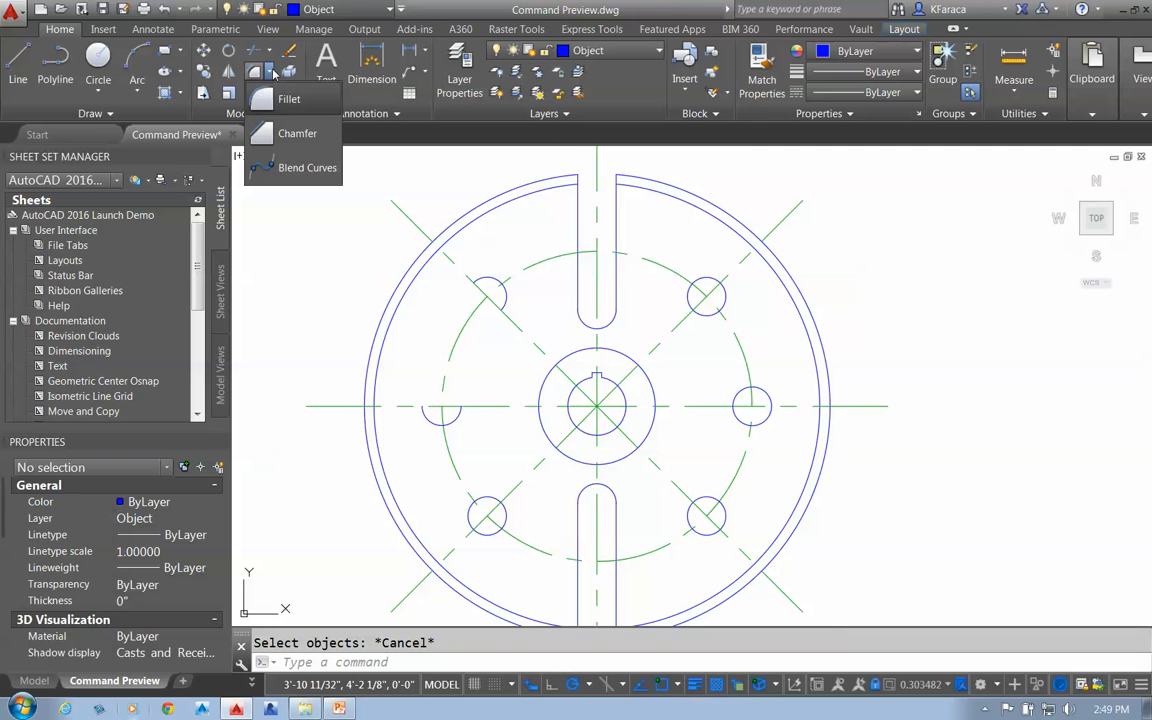
left_click(286, 165)
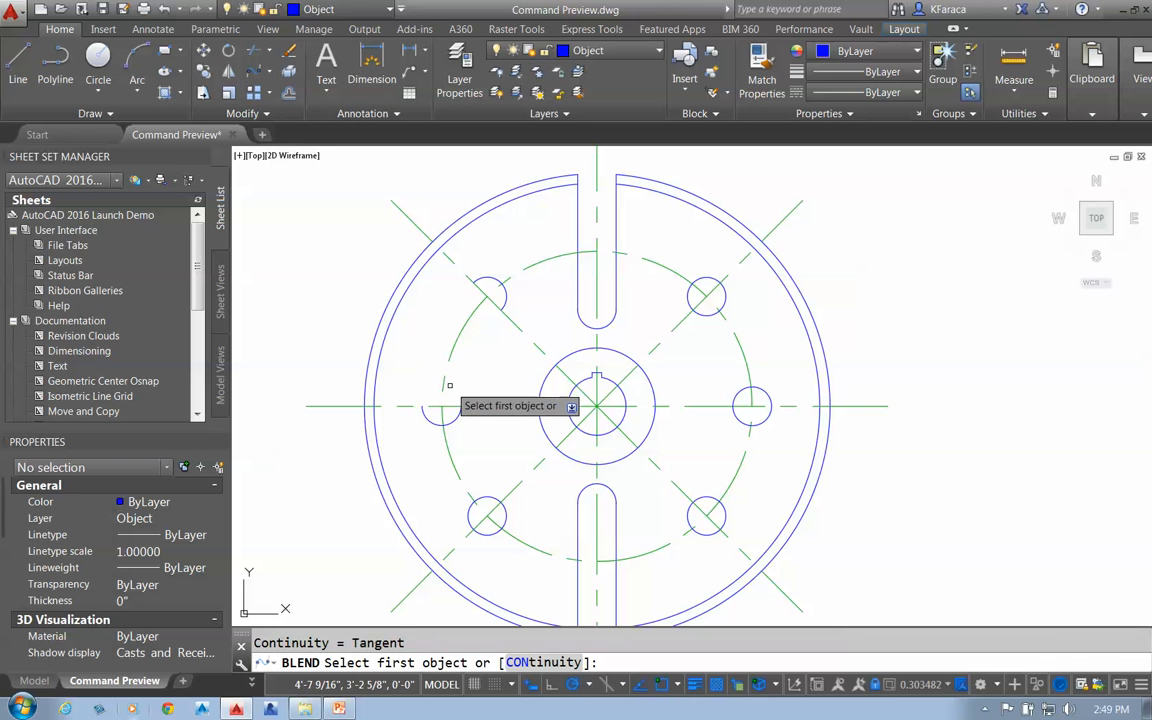
left_click(423, 414)
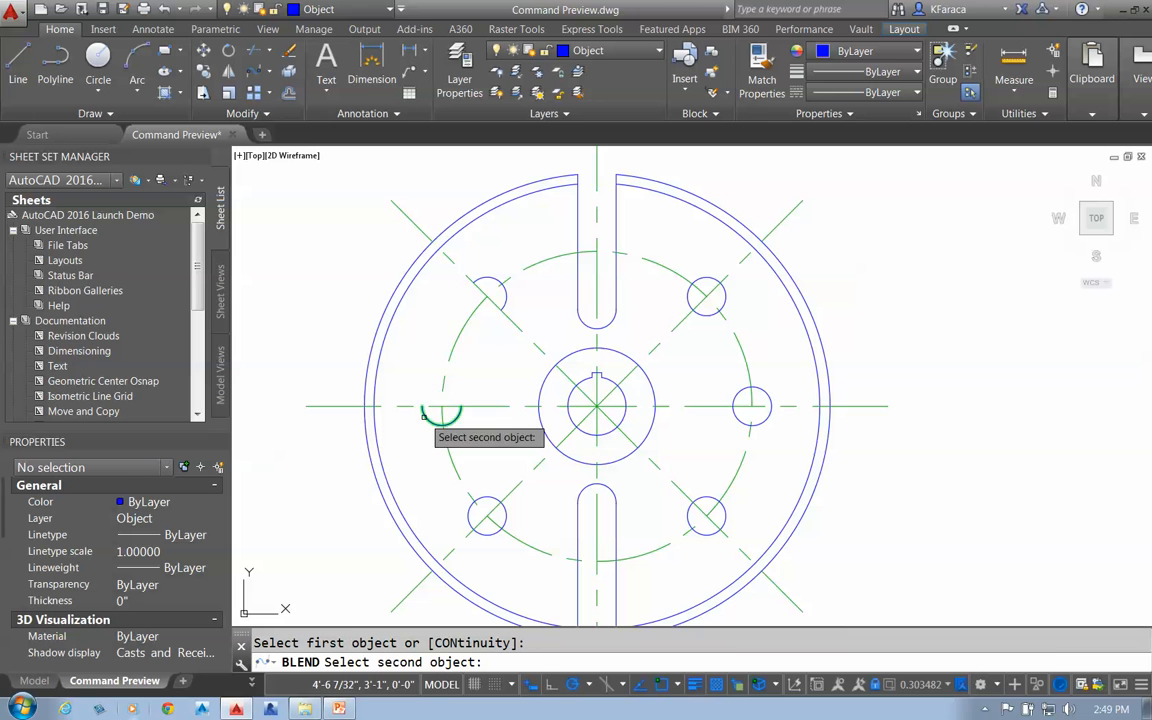
left_click(480, 280)
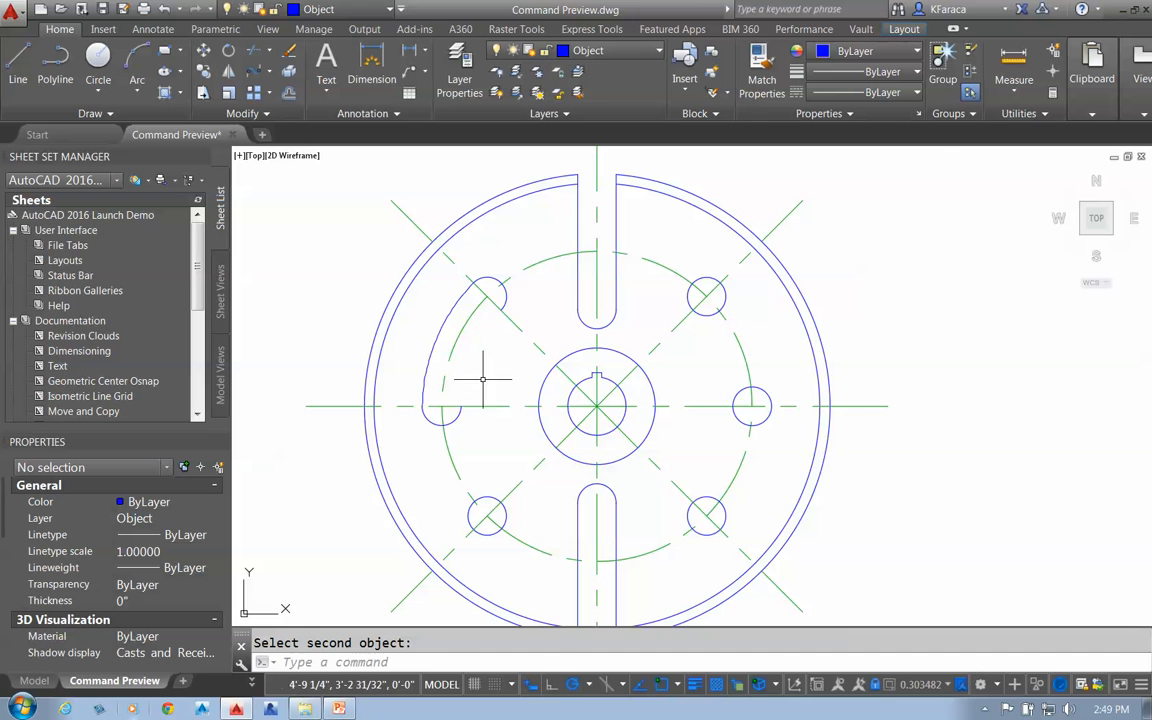
key("Return")
left_click(437, 413)
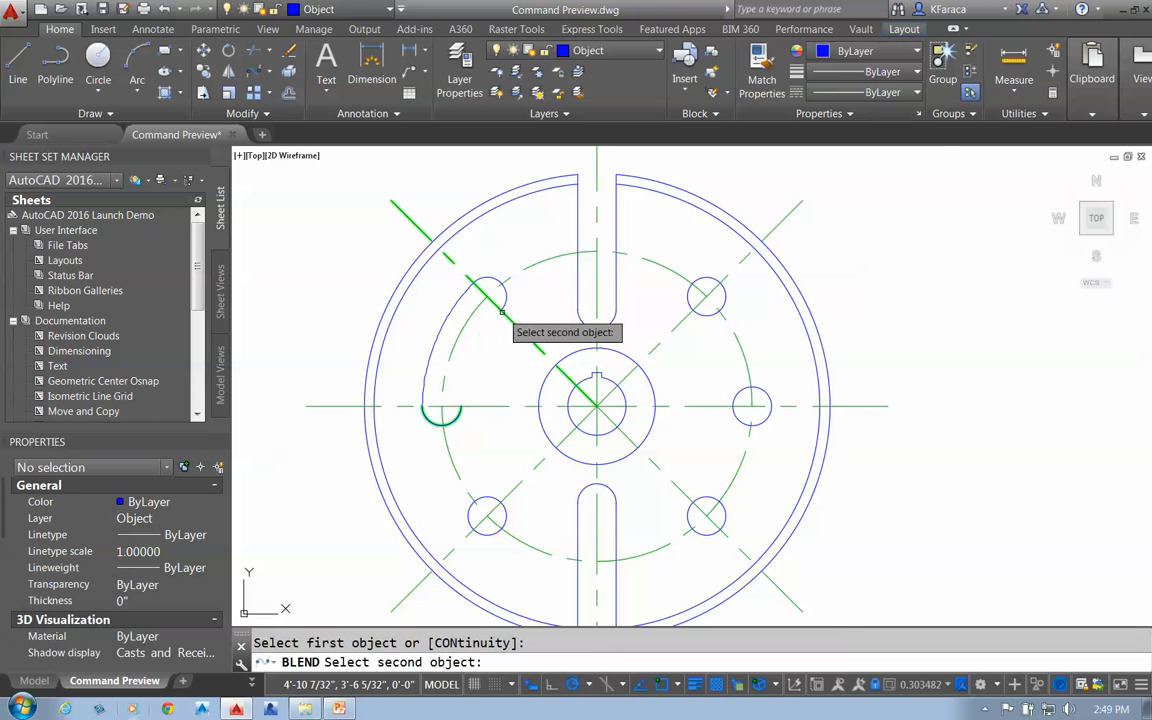
left_click(502, 311)
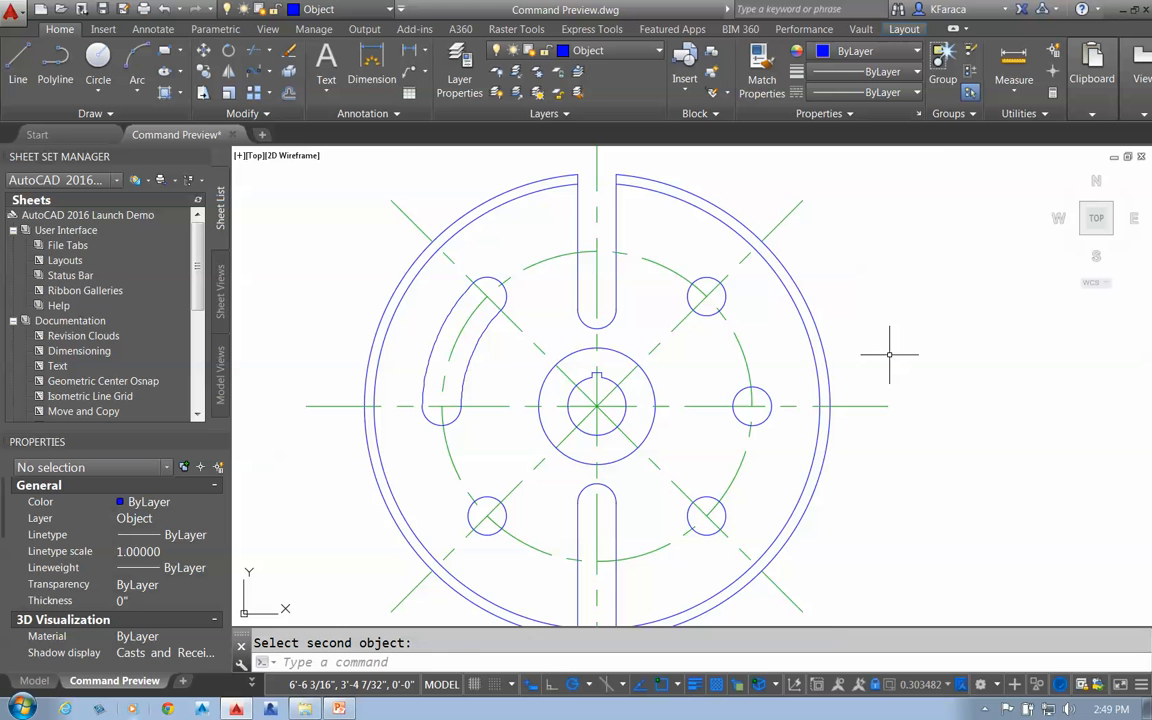
Stretch the upper edge of the side view straight up from its upper-right corner, using a crossing window over the upper part.
scroll(880, 310, "down", 2)
scroll(939, 353, "down", 4)
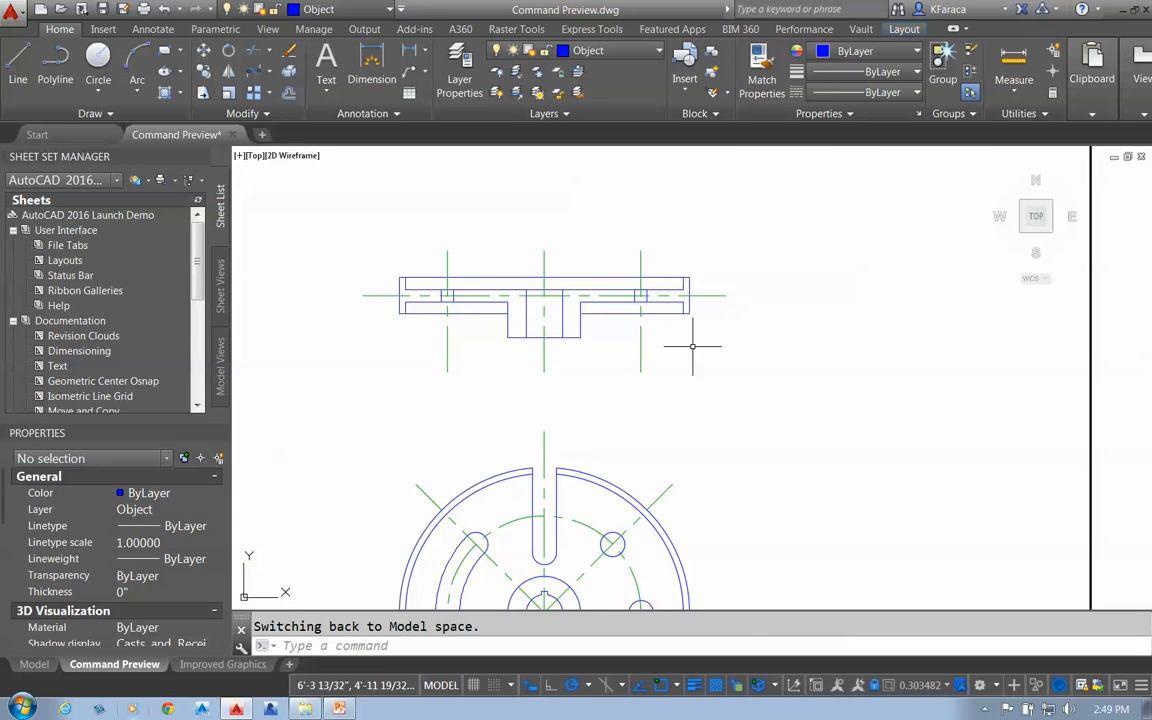
scroll(761, 373, "up", 2)
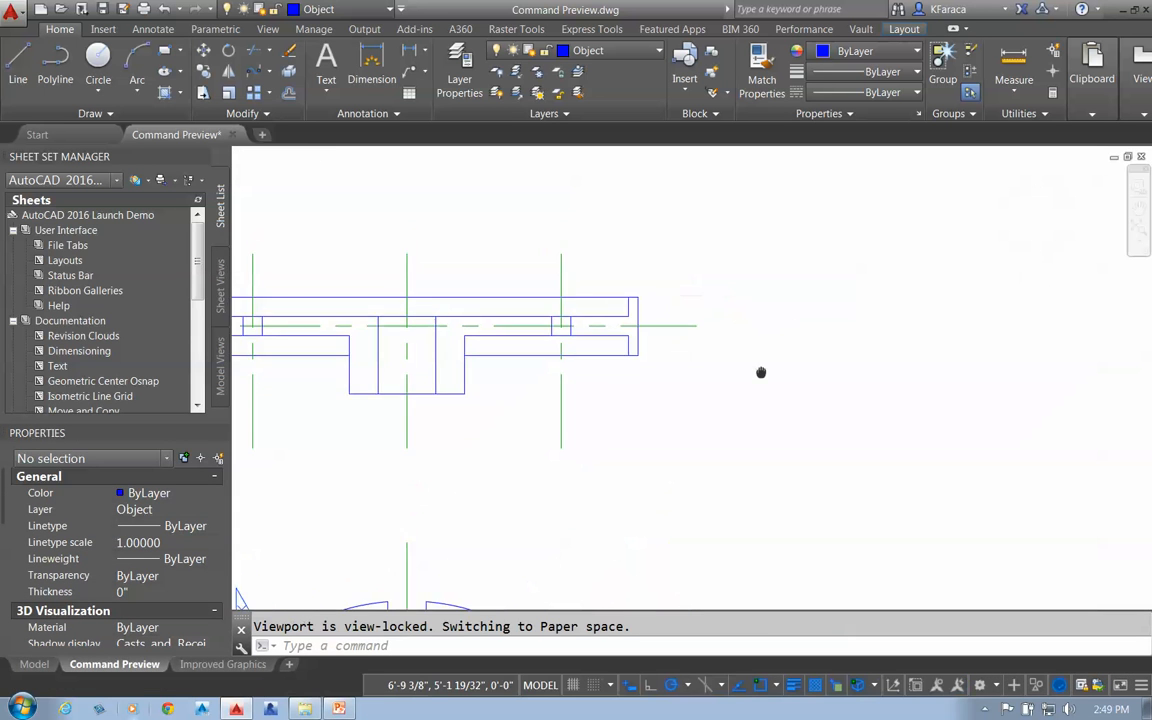
middle_click_drag(761, 373, 944, 401)
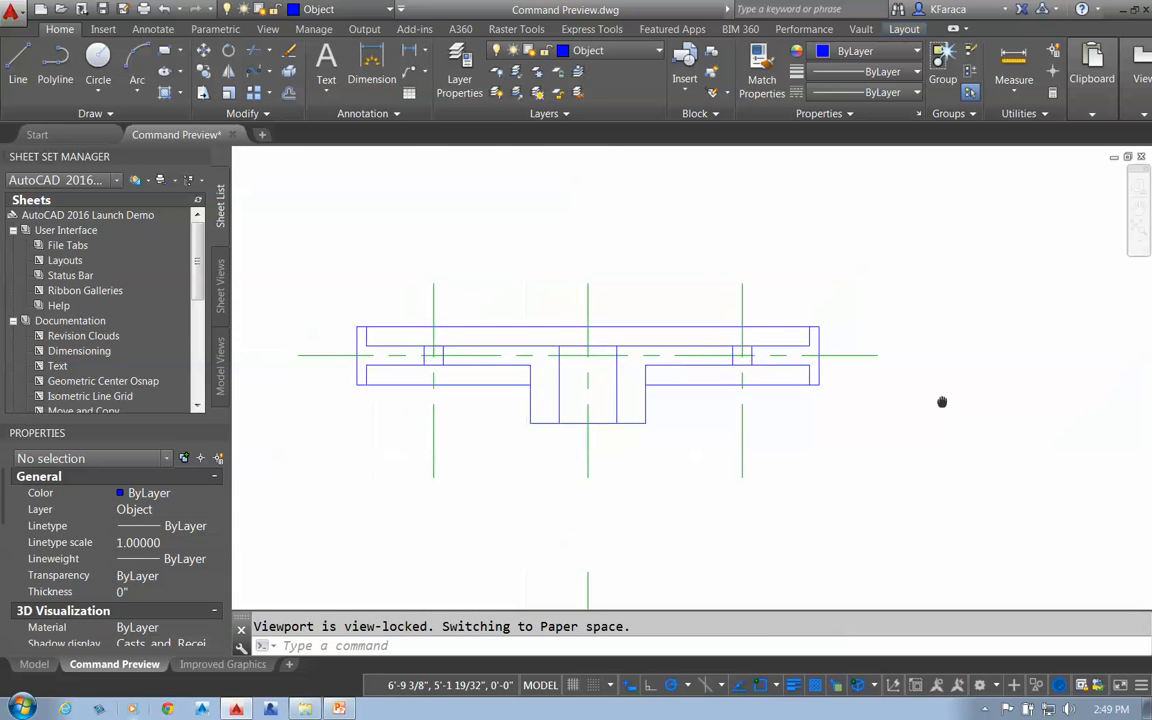
left_click(203, 93)
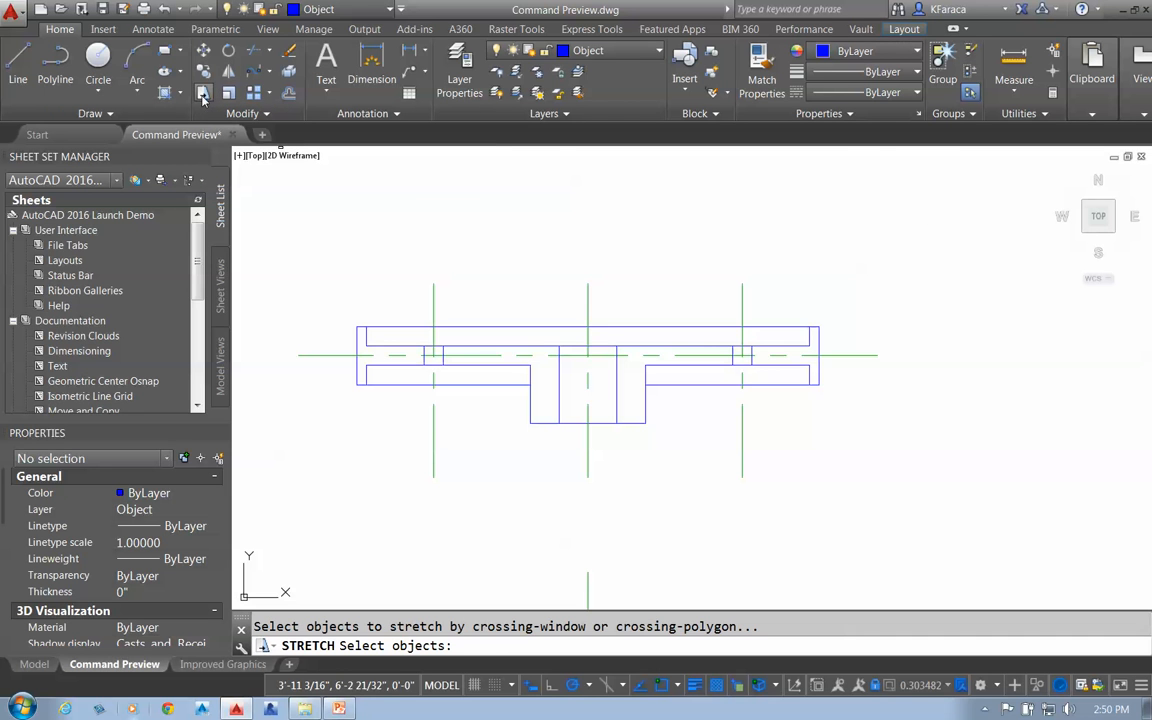
left_click(879, 240)
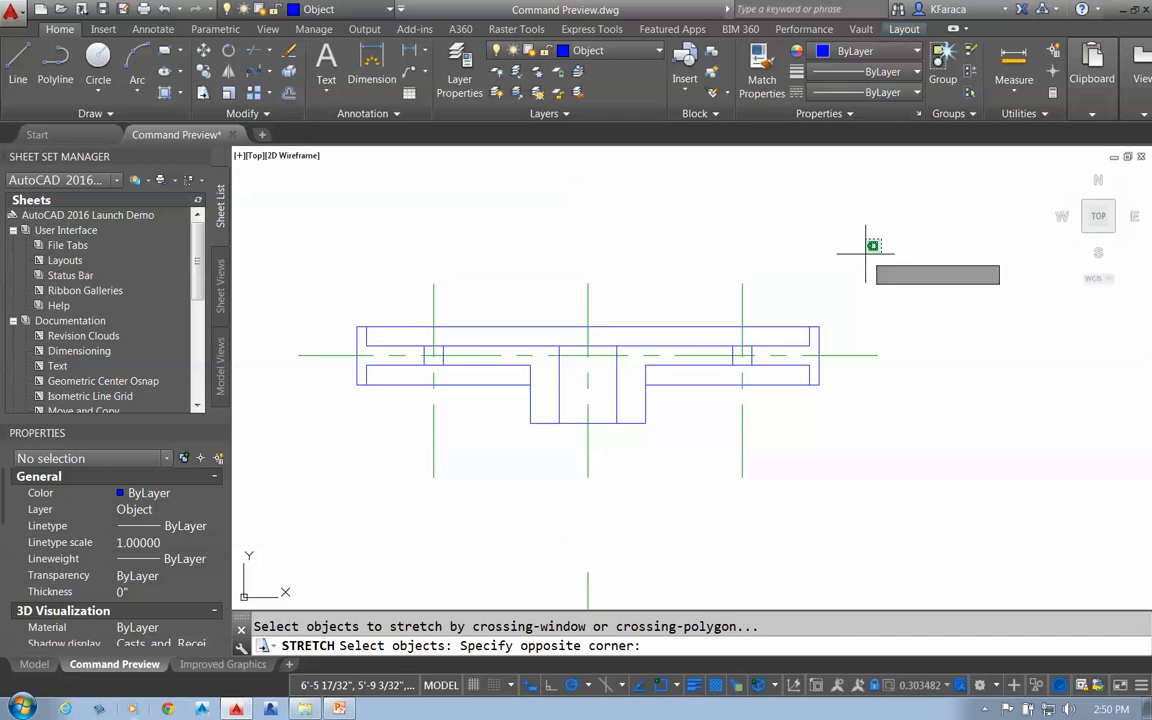
left_click(334, 346)
key("Return")
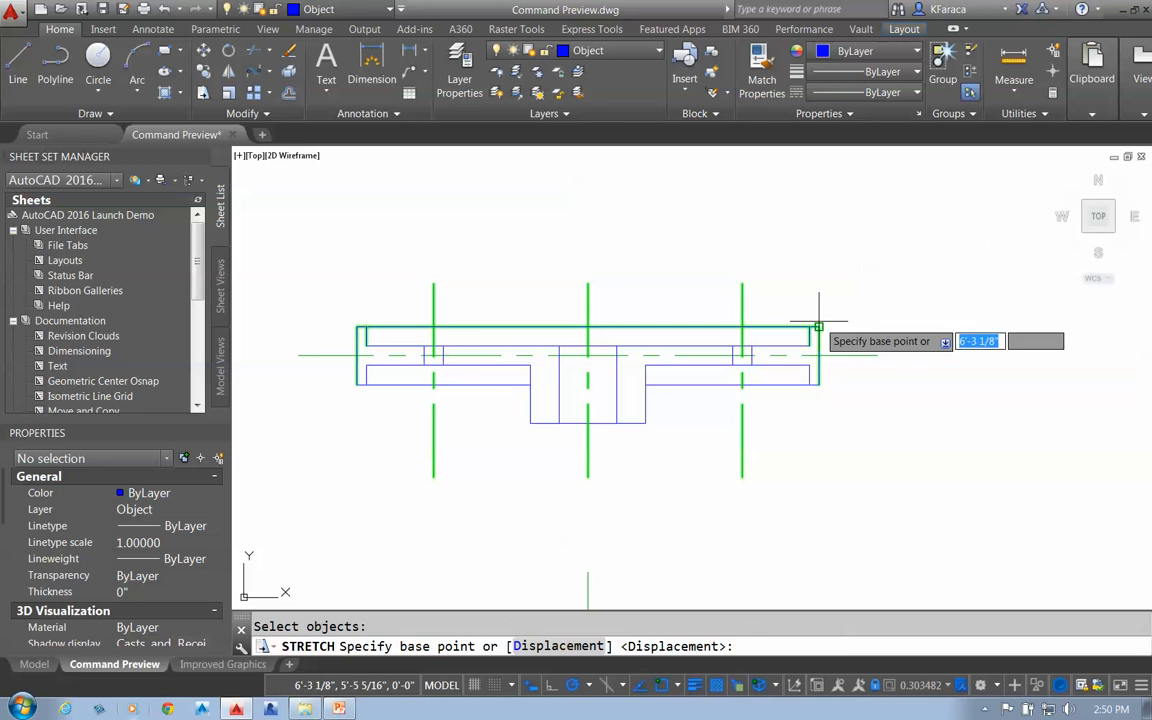
left_click(818, 327)
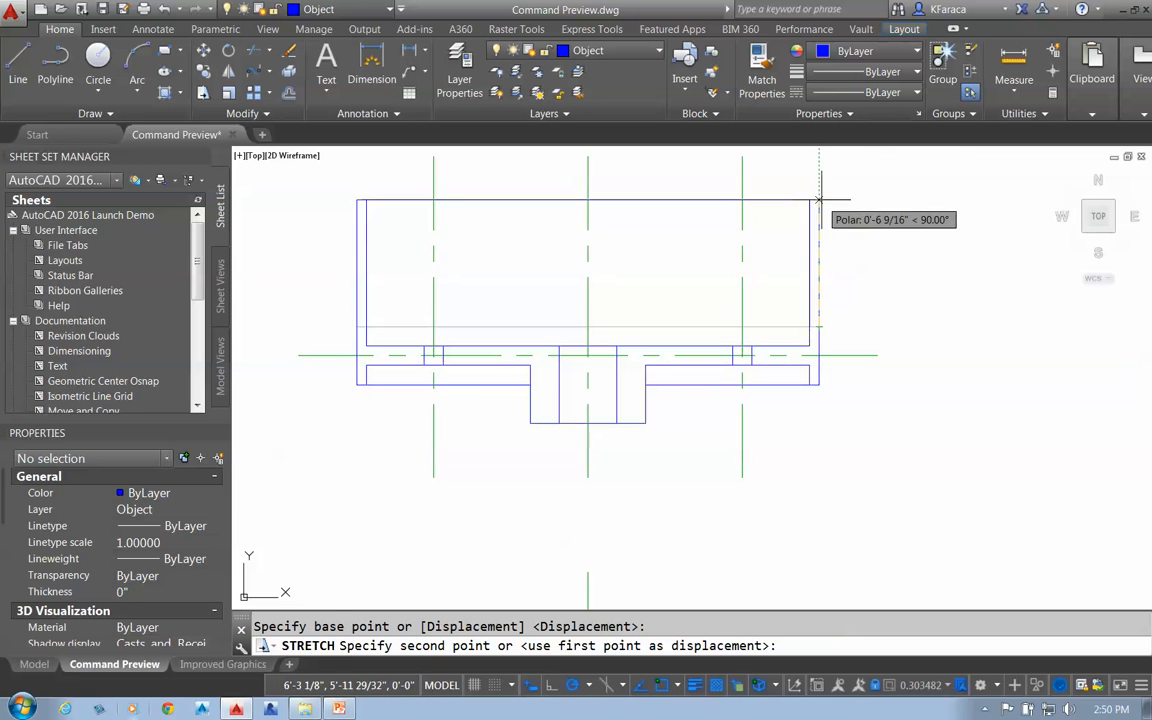
left_click(818, 274)
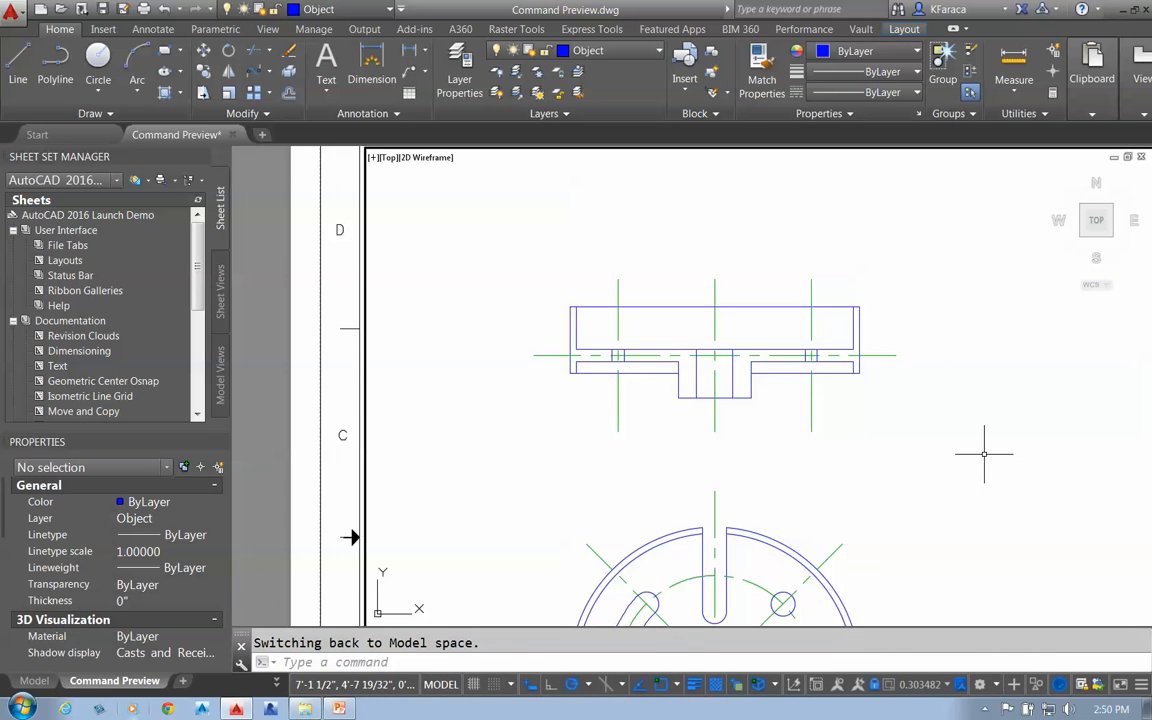
Rotate the whole side view with its centerlines a quarter turn clockwise about the center of the round view.
scroll(985, 458, "down", 3)
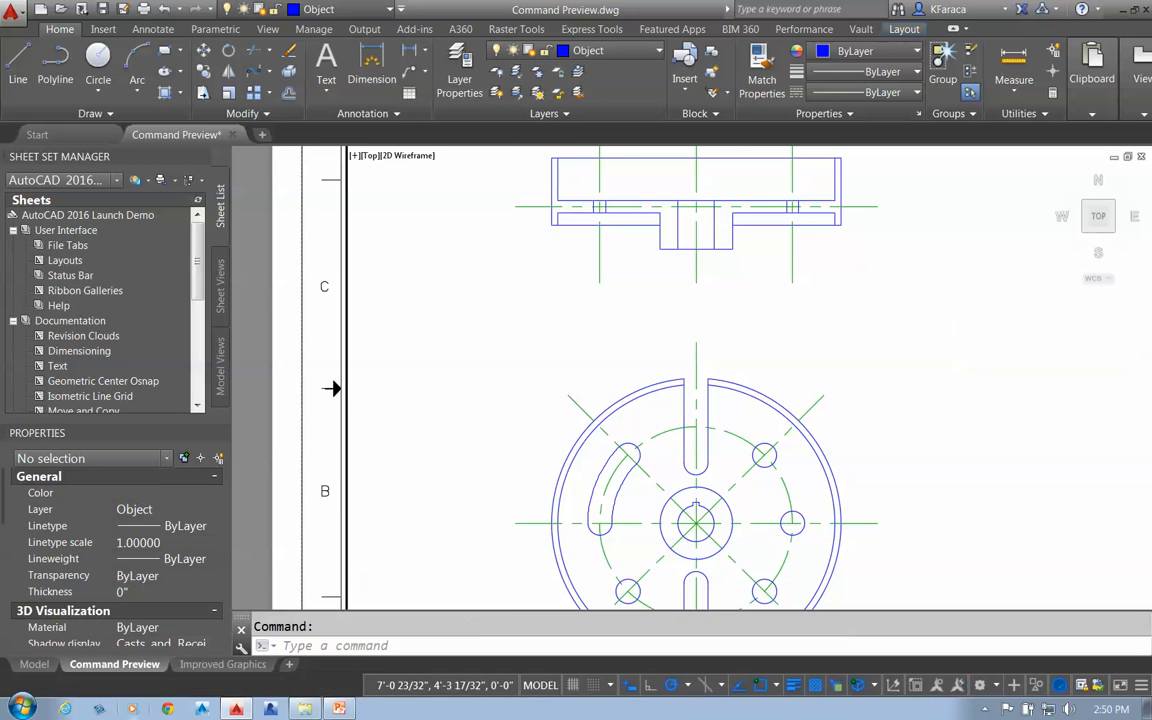
scroll(949, 375, "down", 3)
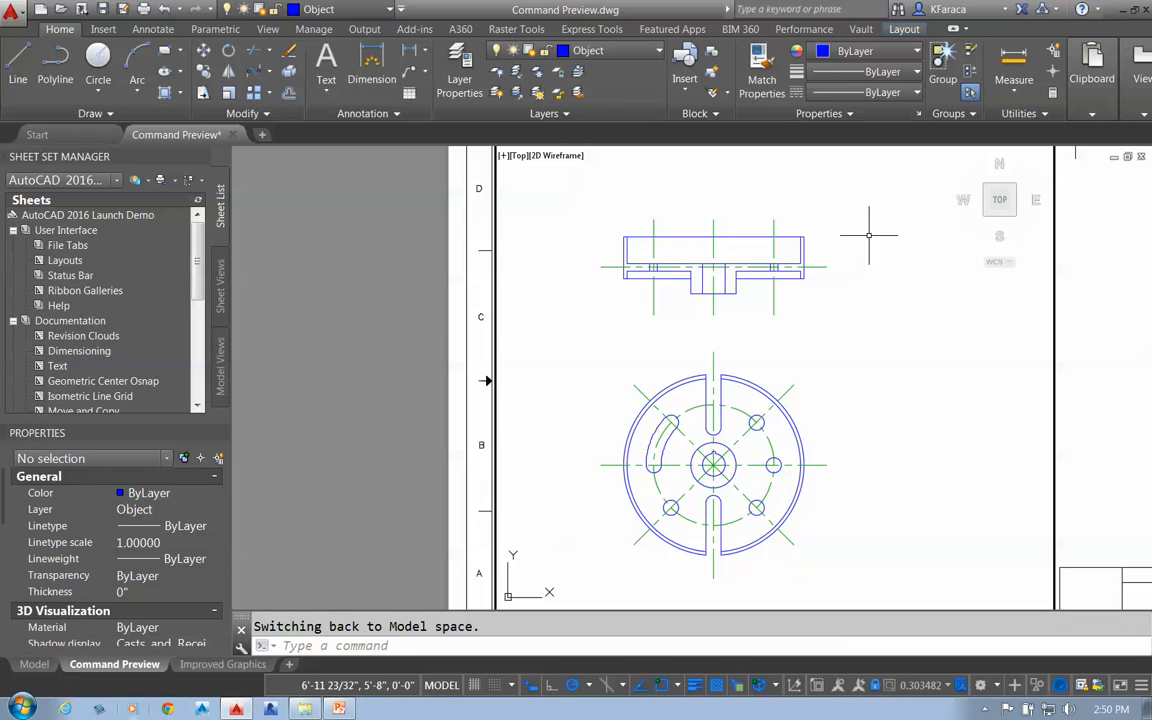
left_click(869, 236)
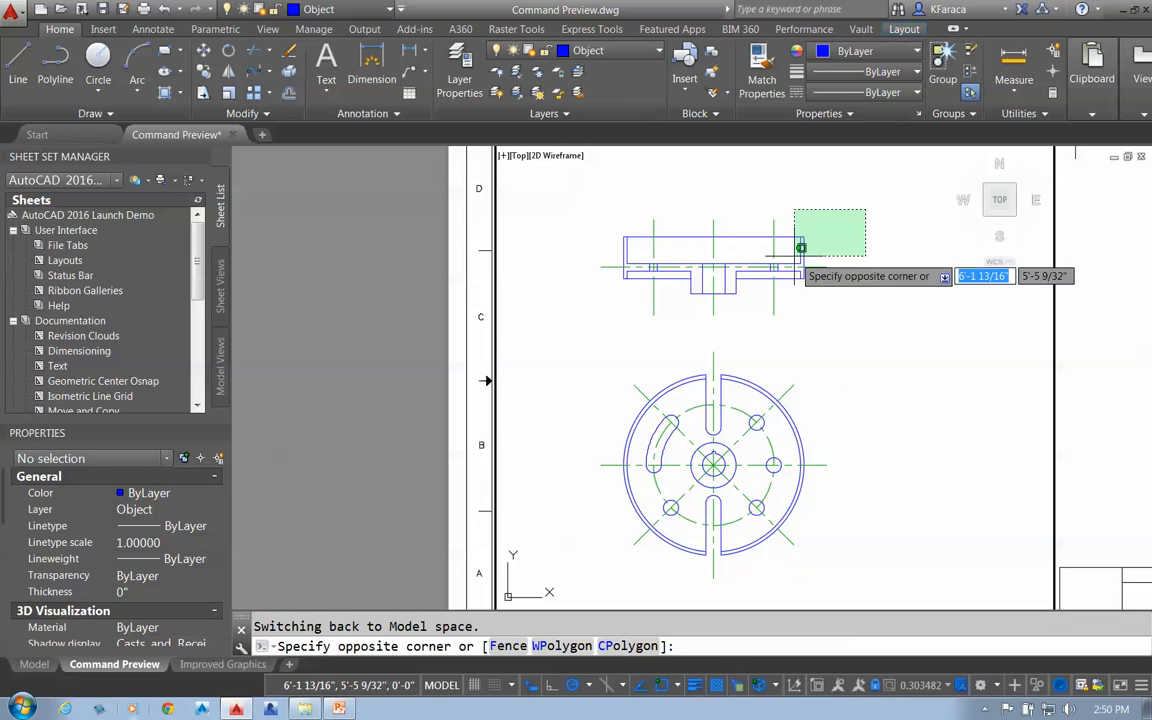
left_click(600, 330)
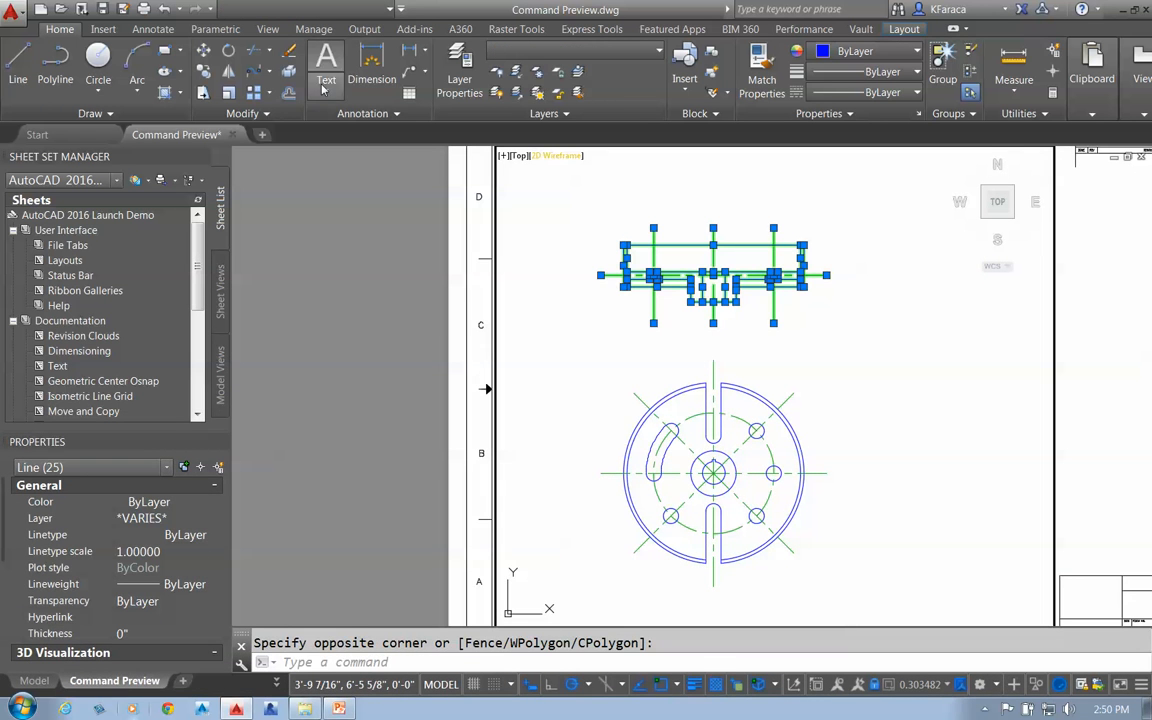
left_click(229, 51)
left_click(713, 473)
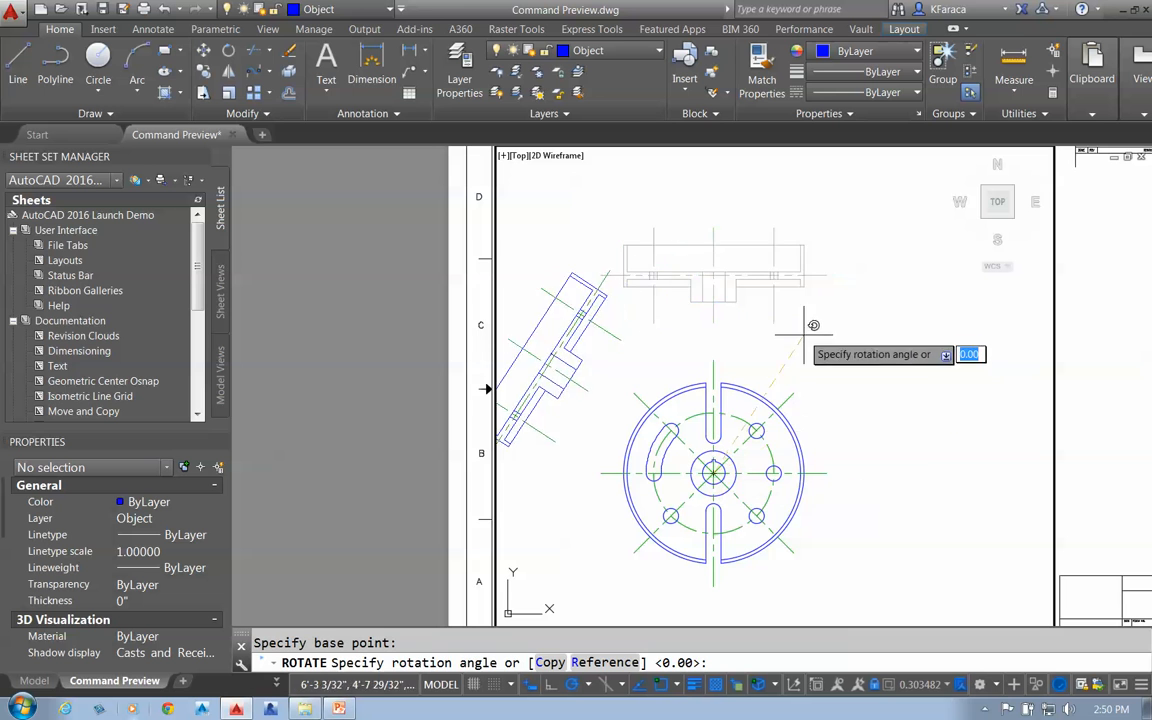
left_click(713, 586)
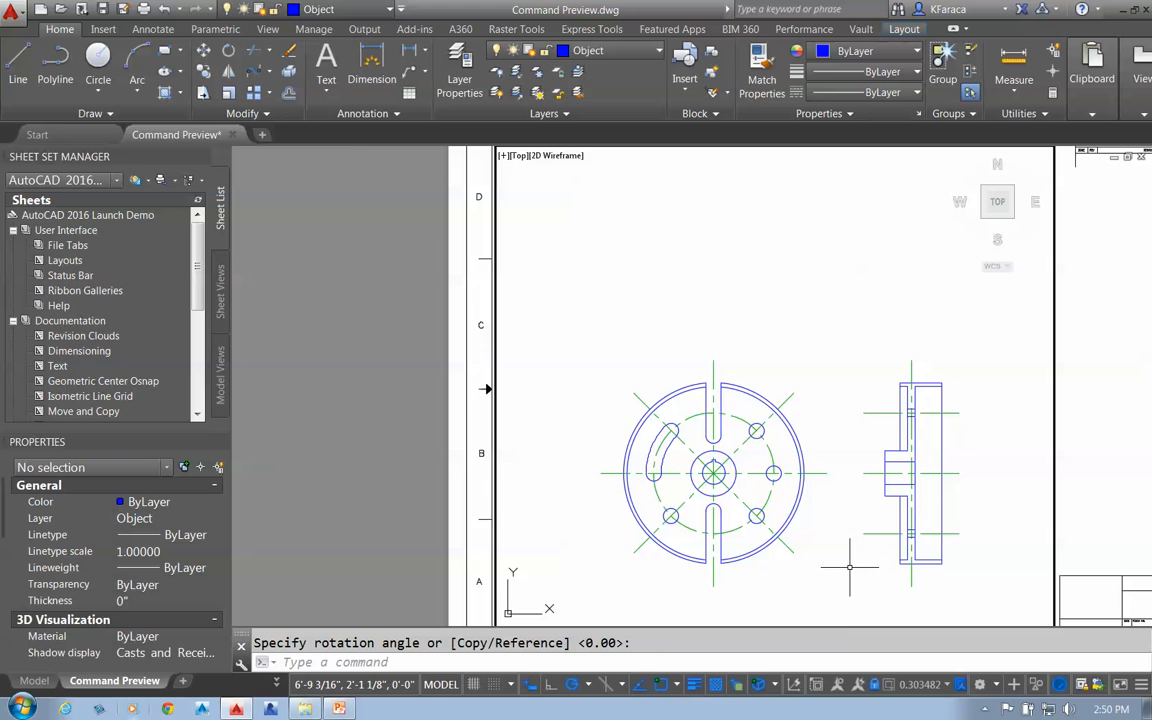
scroll(851, 564, "down", 3)
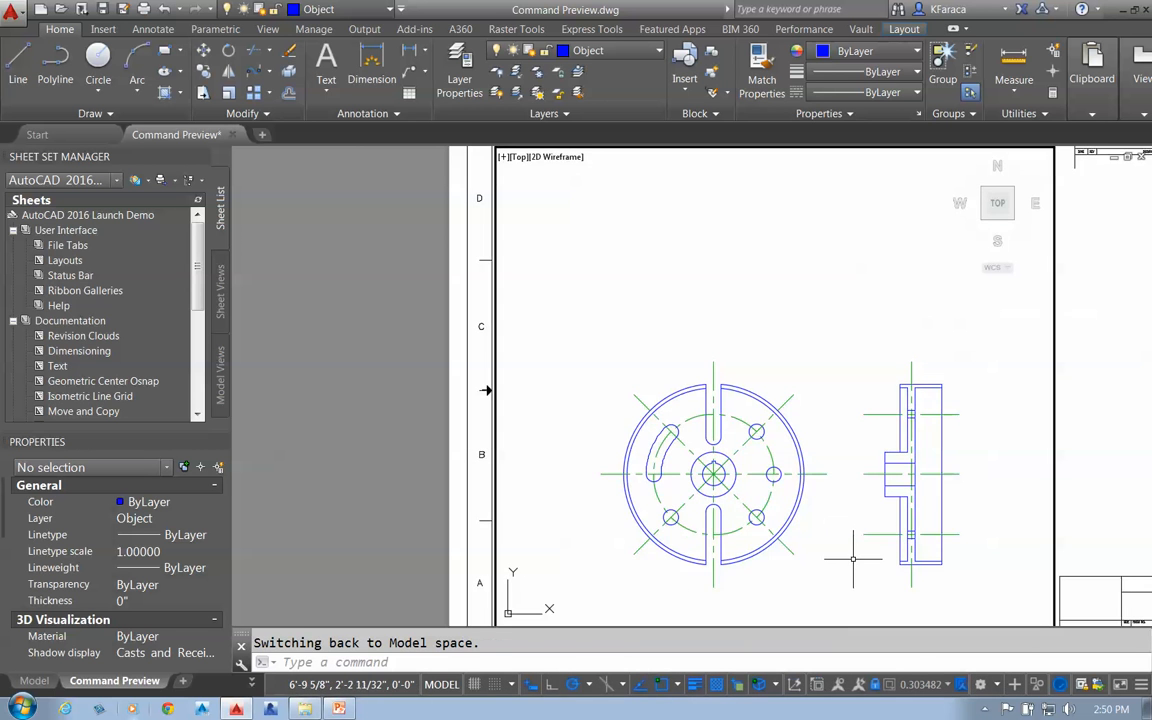
scroll(599, 442, "up", 5)
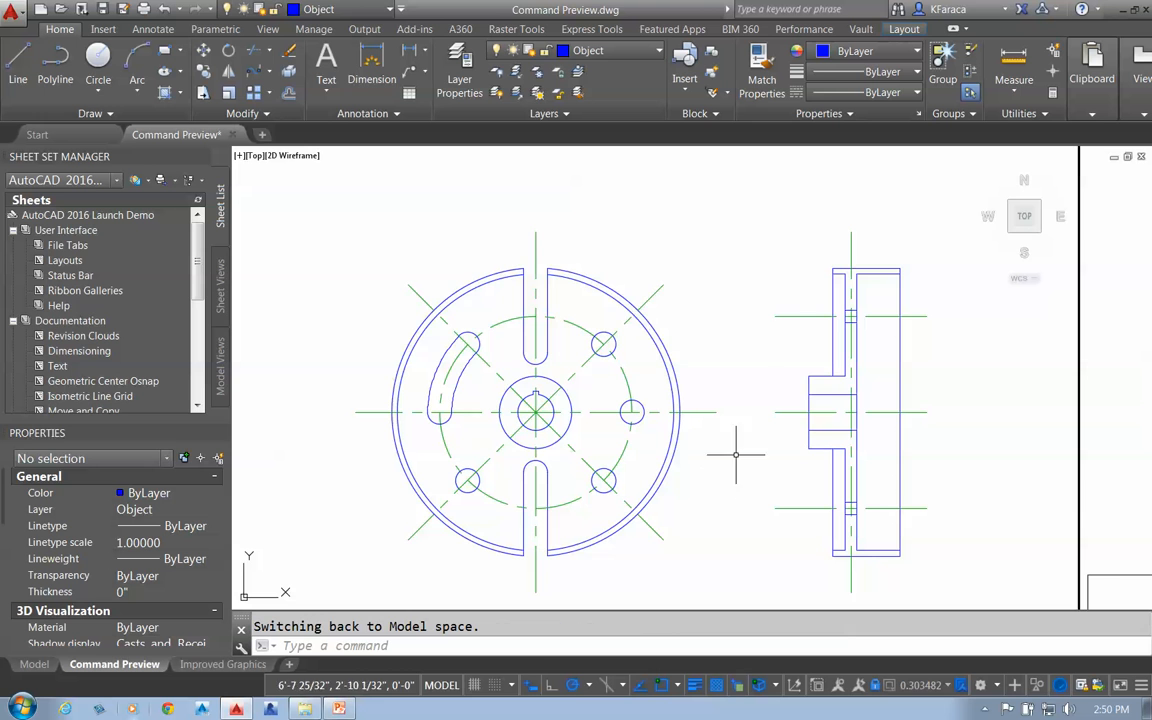
scroll(745, 312, "down", 3)
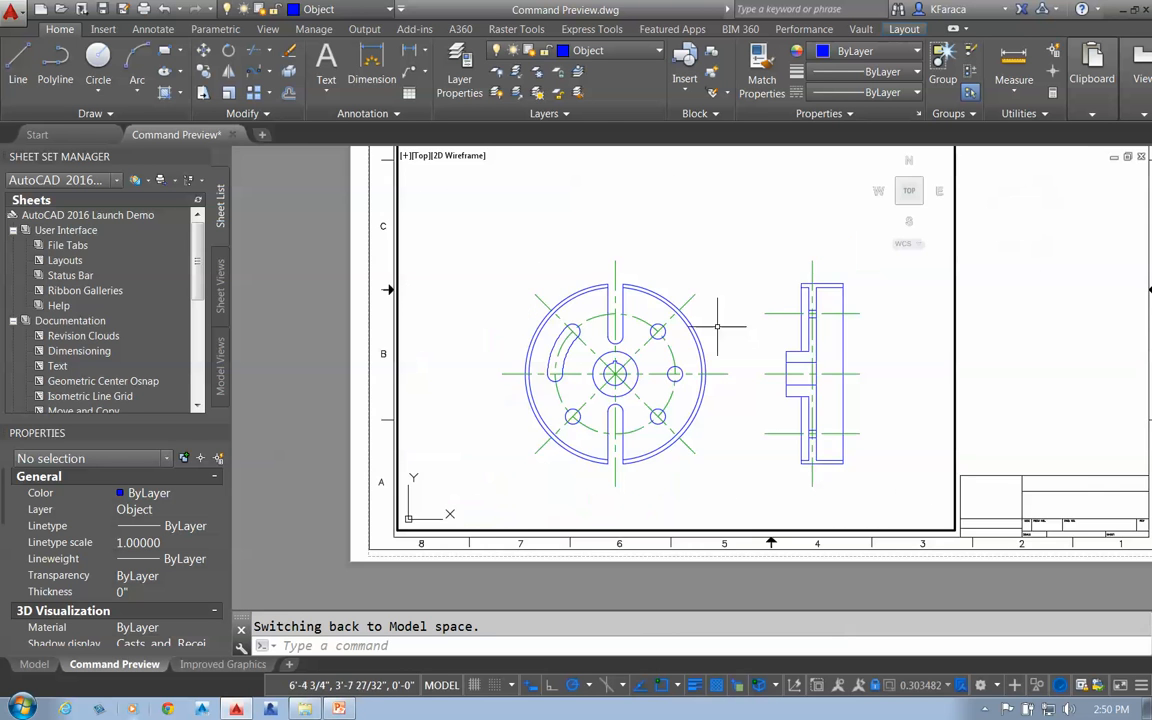
scroll(508, 326, "up", 3)
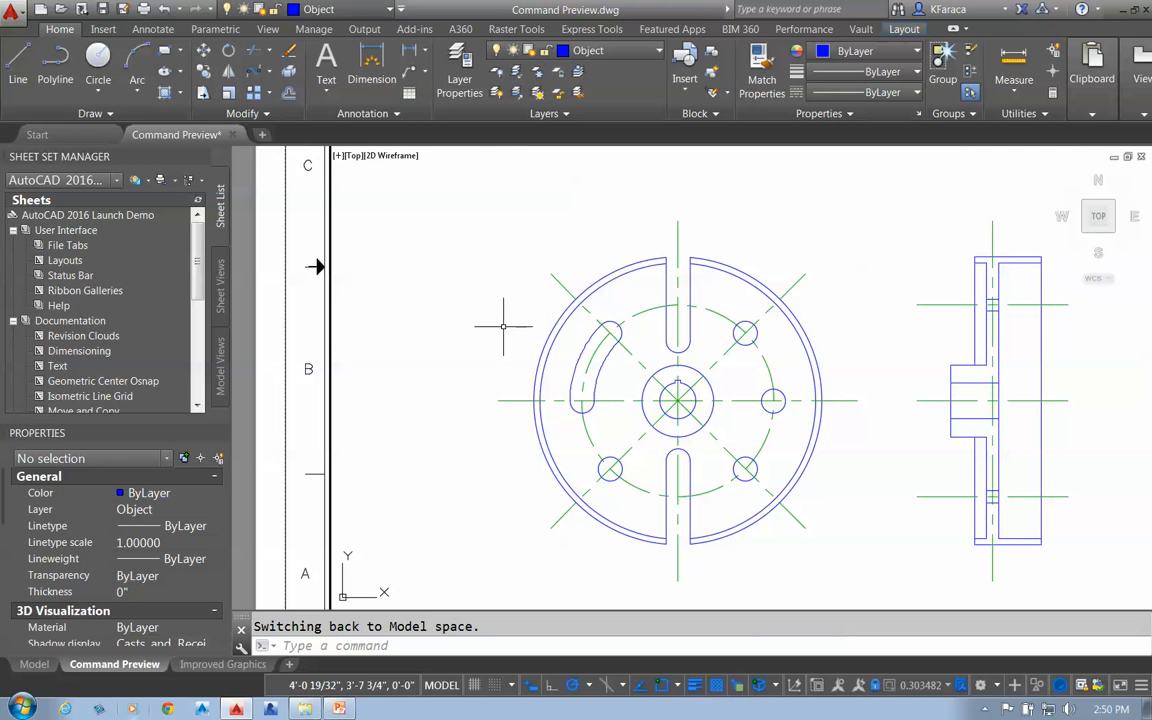
scroll(820, 390, "down", 2)
middle_click_drag(814, 374, 772, 434)
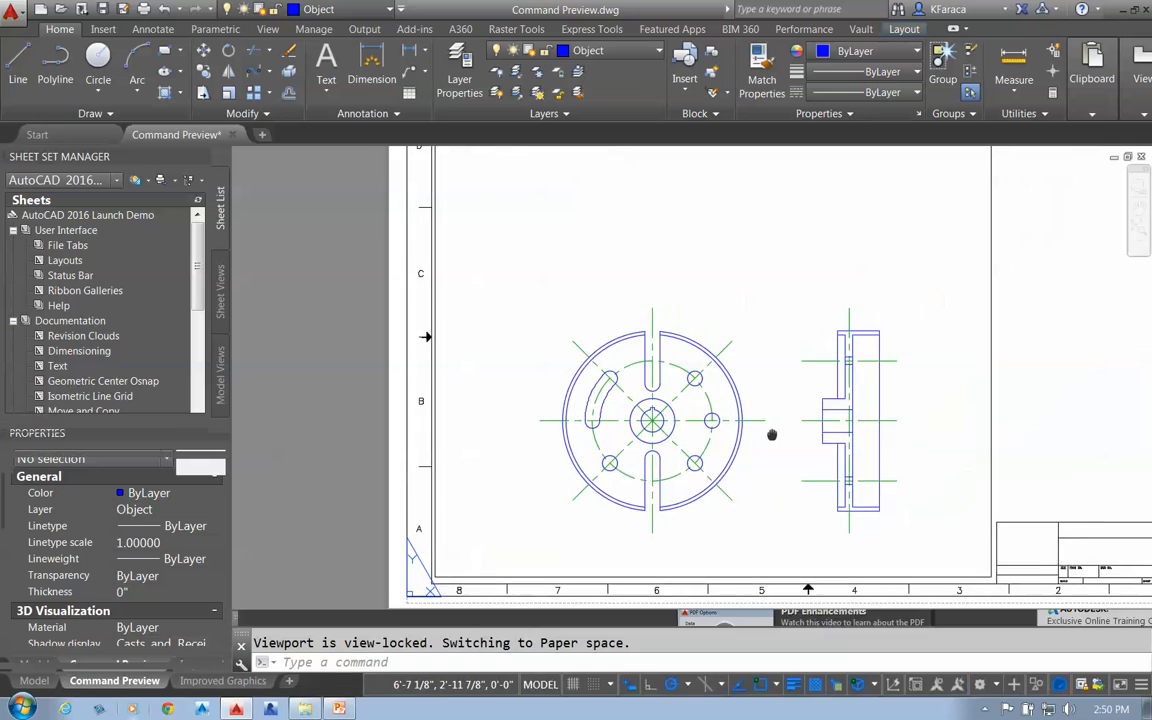
scroll(772, 434, "down", 1)
scroll(722, 427, "up", 3)
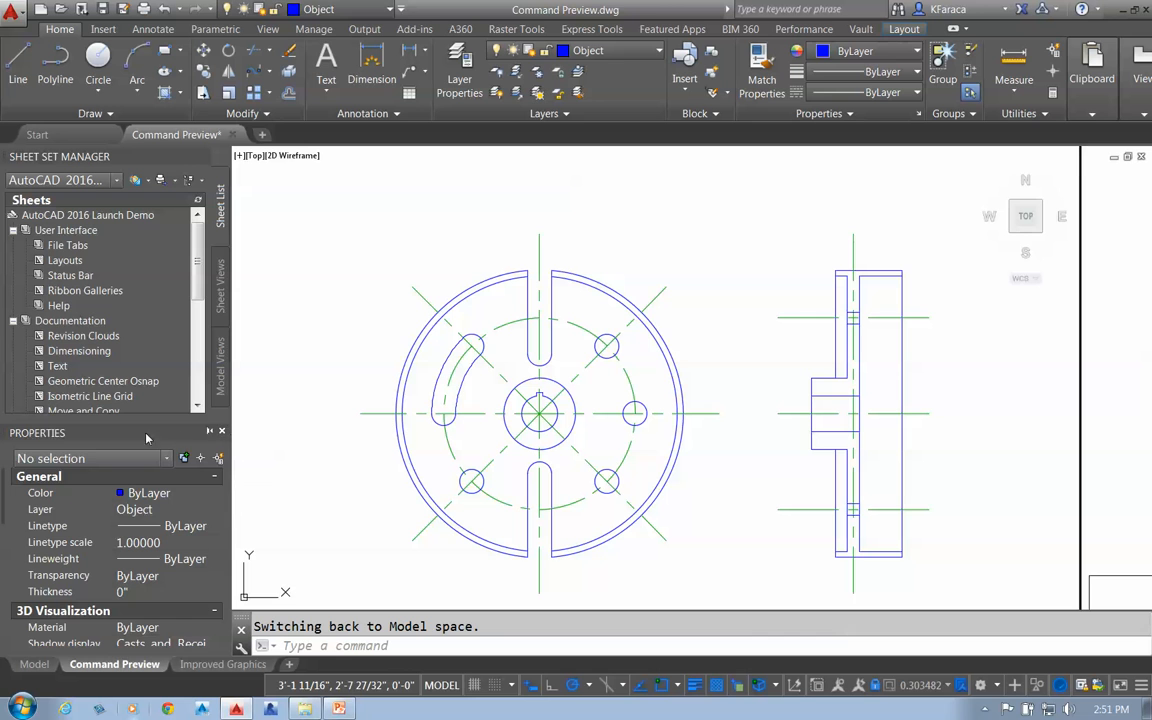
Close the Properties palette and close the Command Preview drawing without saving its changes.
left_click(223, 432)
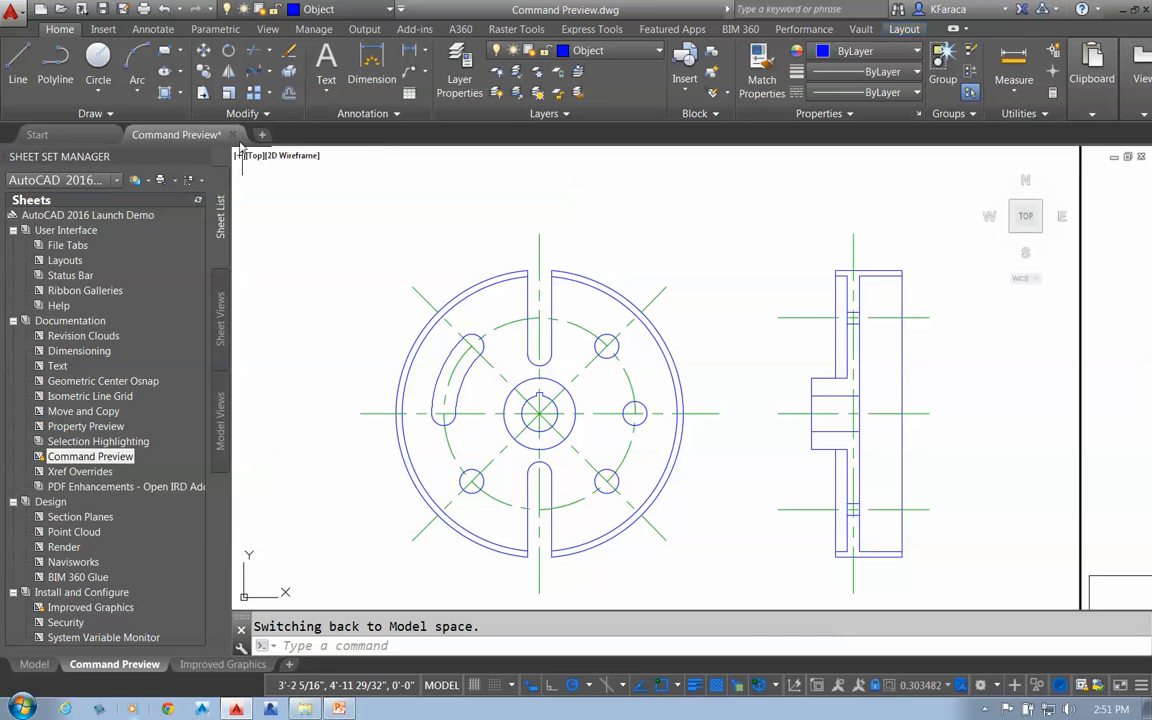
left_click(233, 135)
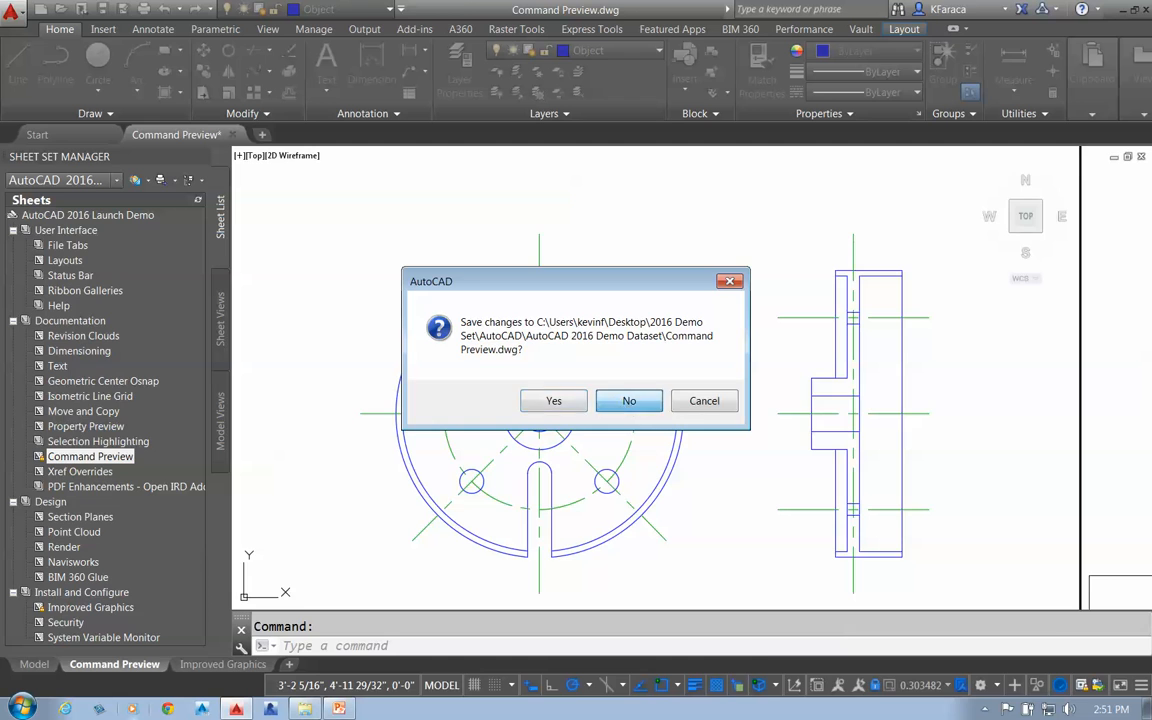
left_click(629, 402)
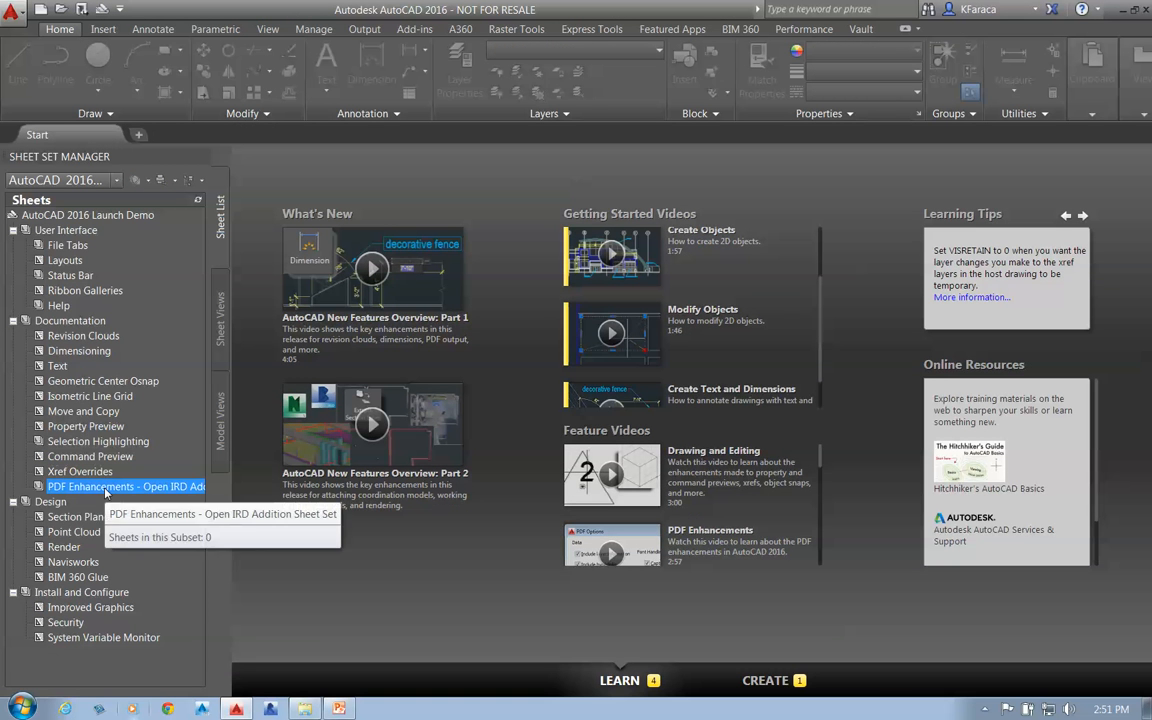
Switch to Windows Explorer and open IRD Addition 2016.pdf from the AutoCAD 2016 Demo Dataset folder in Adobe Reader.
left_click(105, 487)
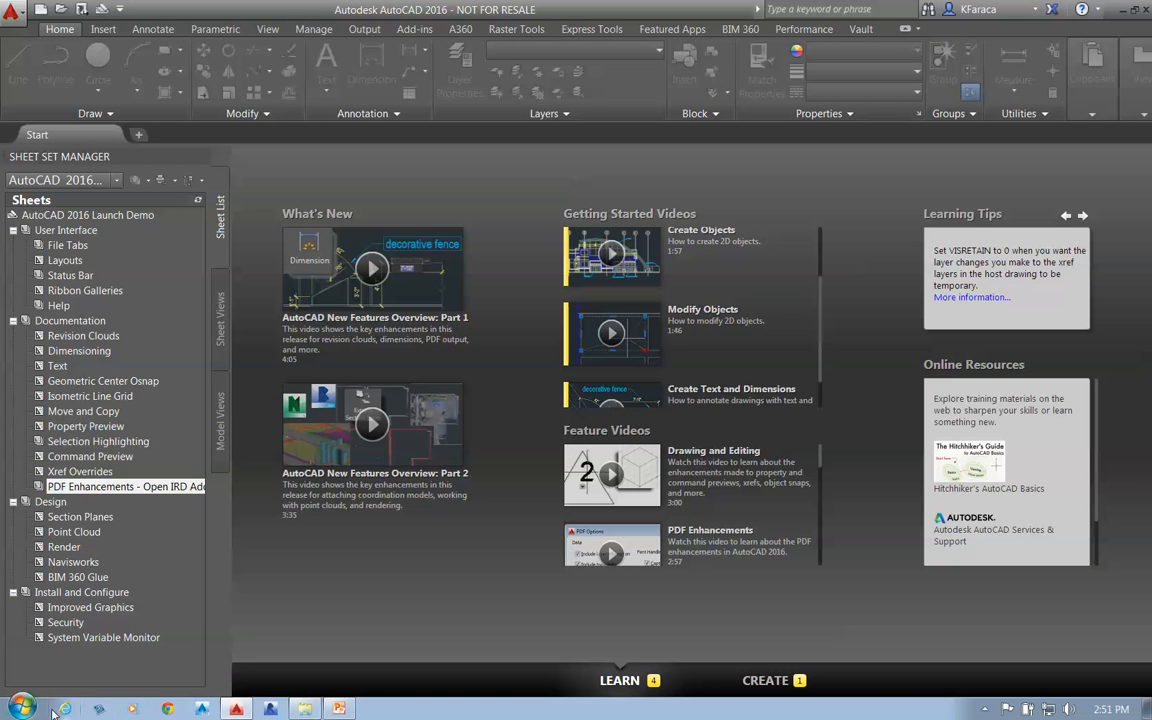
left_click(305, 710)
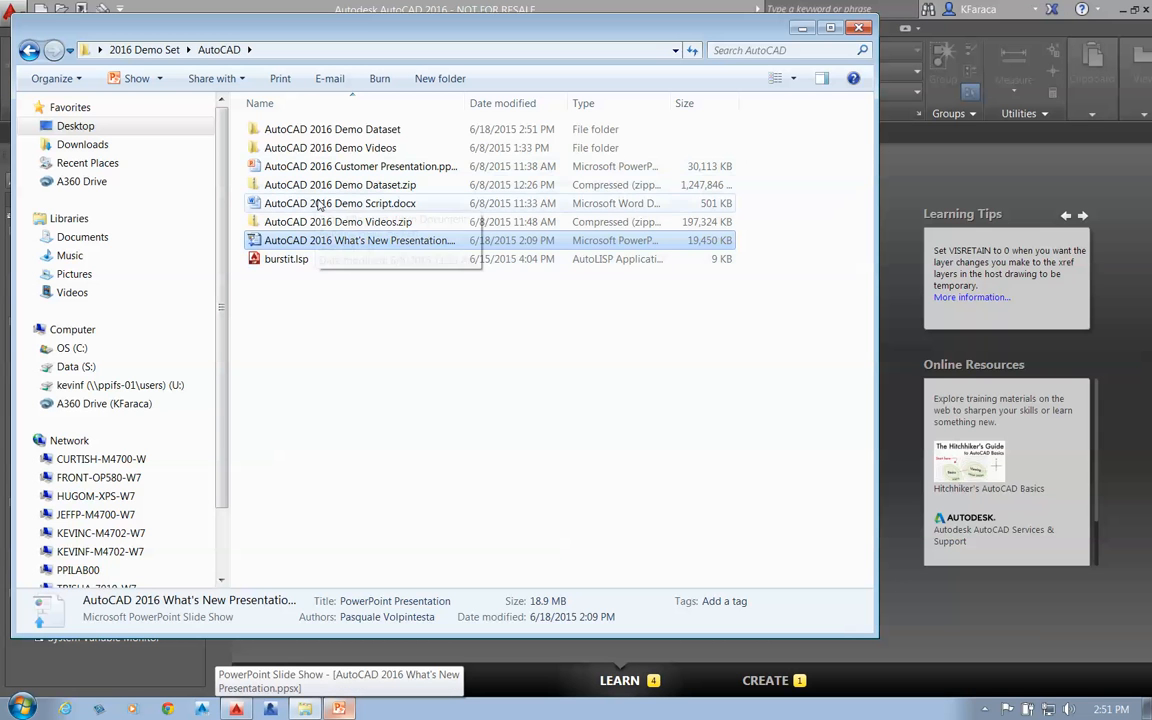
left_click(286, 137)
double_click(286, 137)
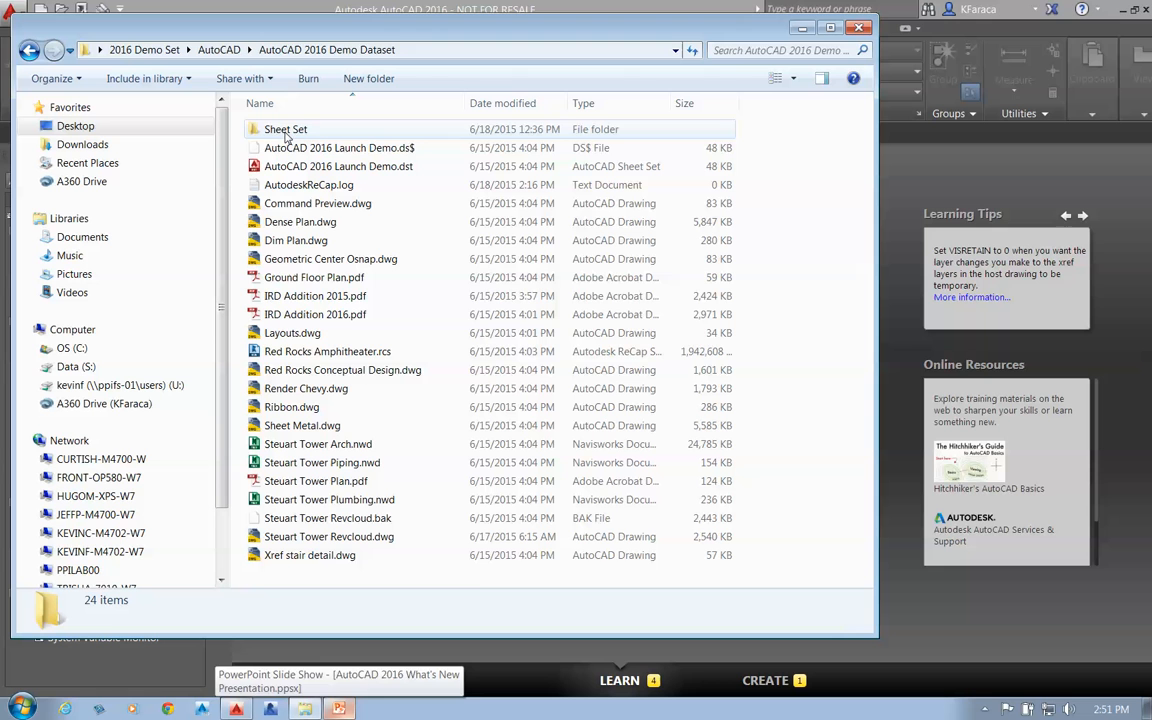
left_click(346, 316)
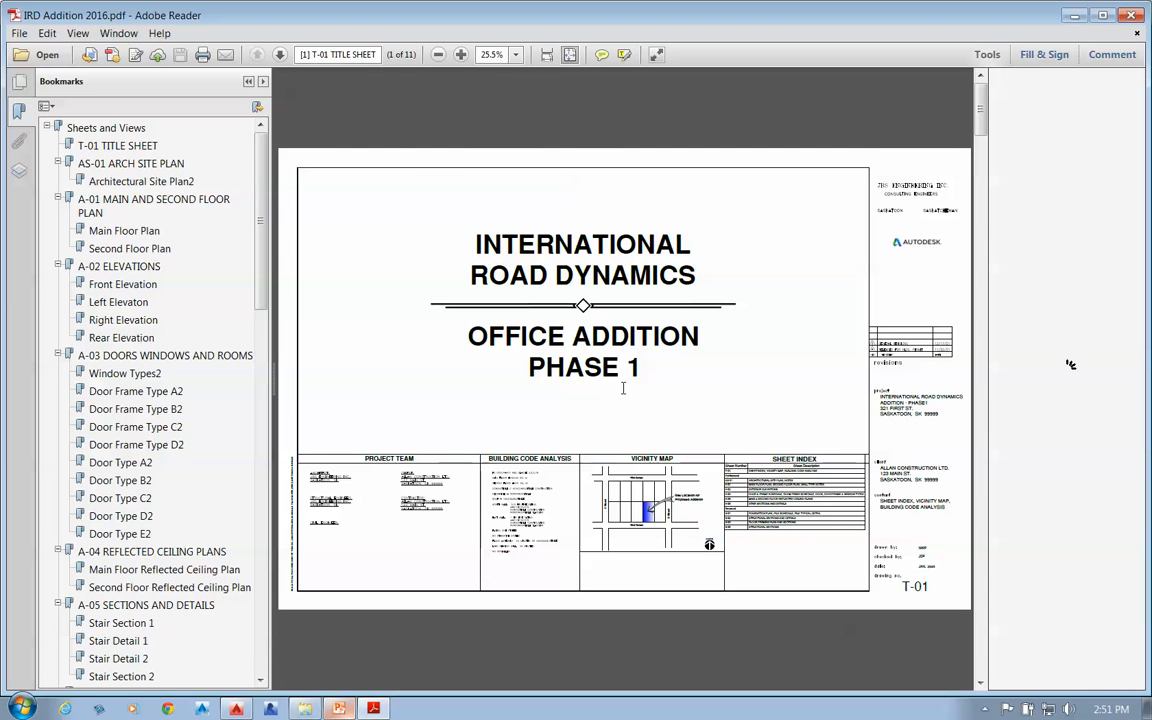
Review the PDF's layers, page thumbnails and sheet and view bookmarks, and hide the navigation pane.
left_click(19, 170)
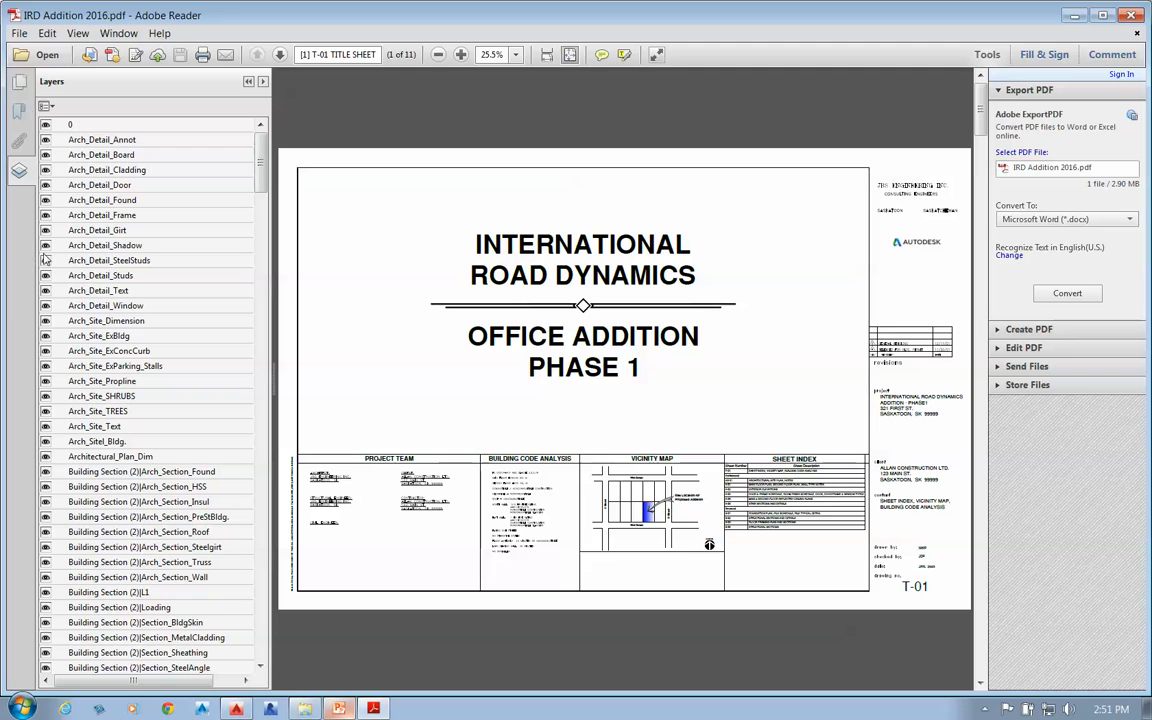
left_click(19, 170)
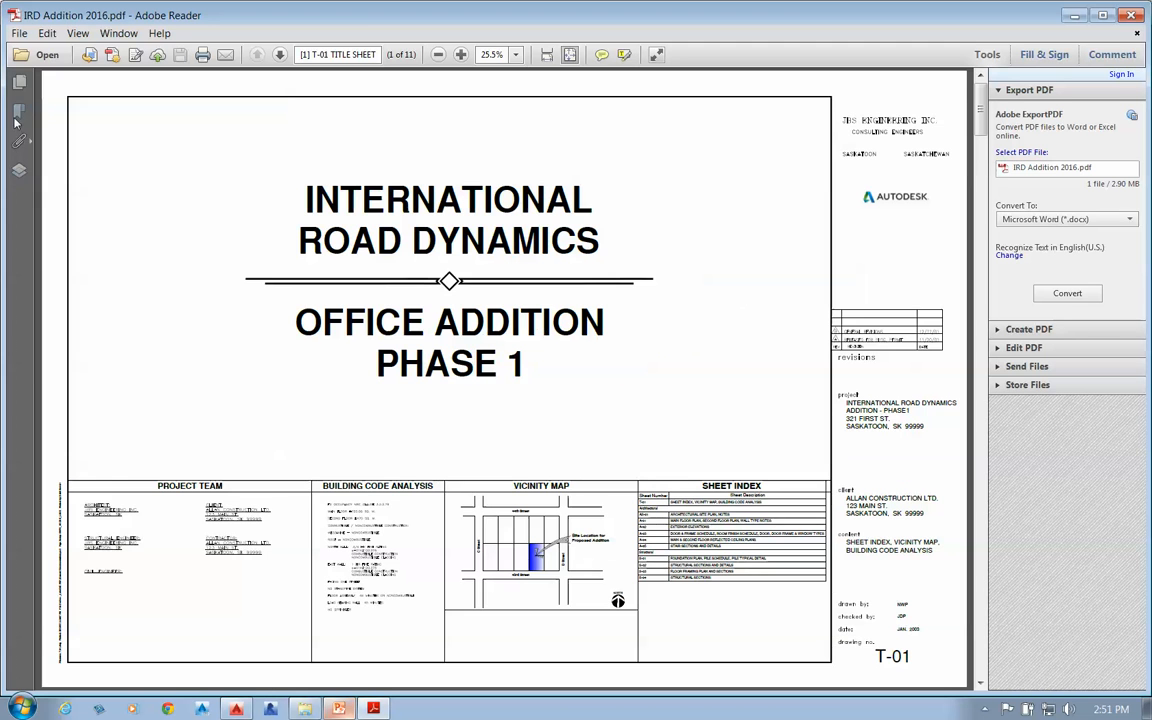
left_click(19, 83)
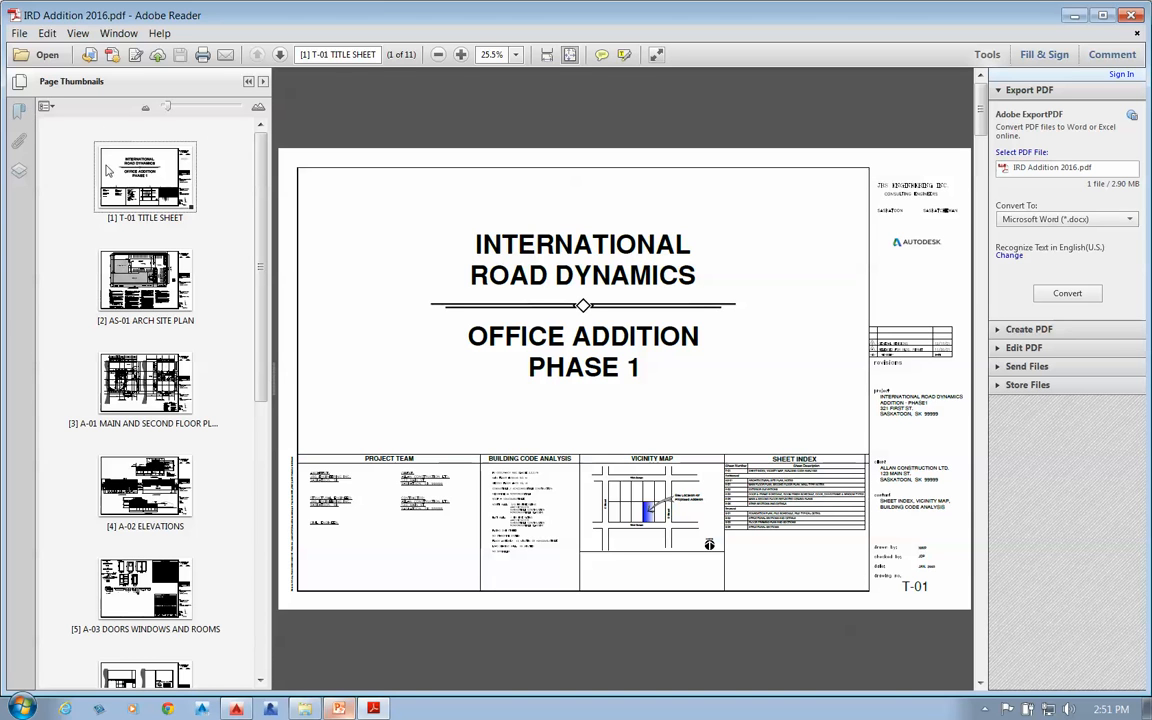
left_click(18, 112)
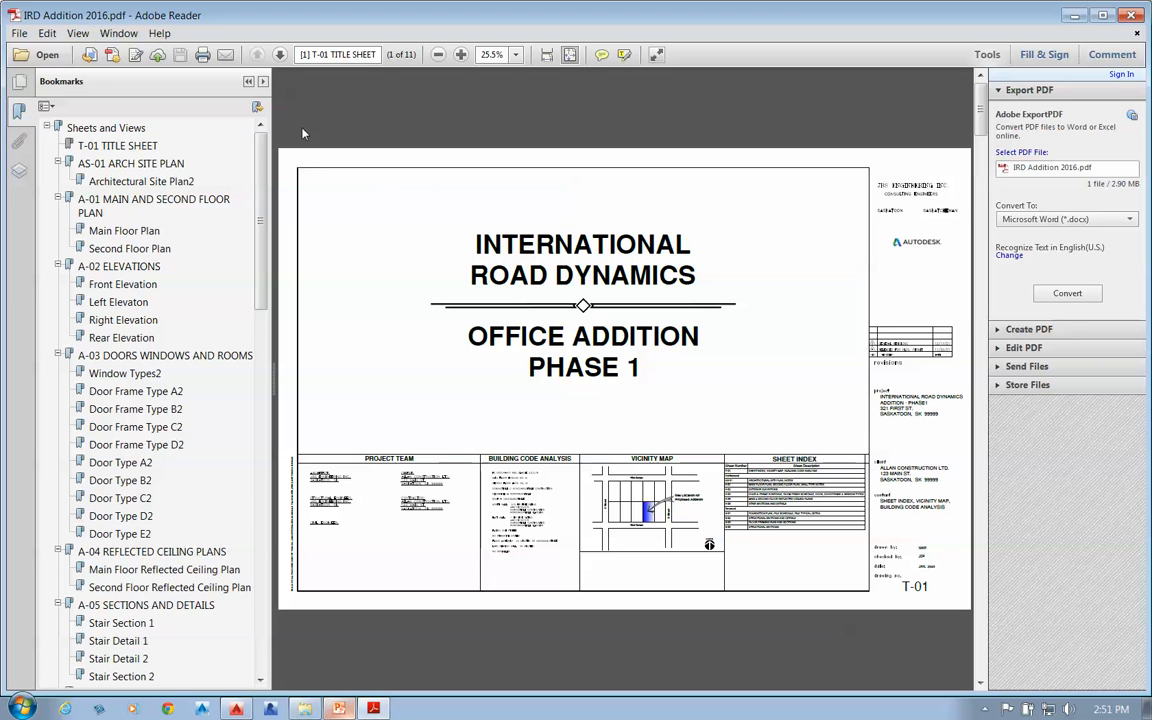
left_click(248, 81)
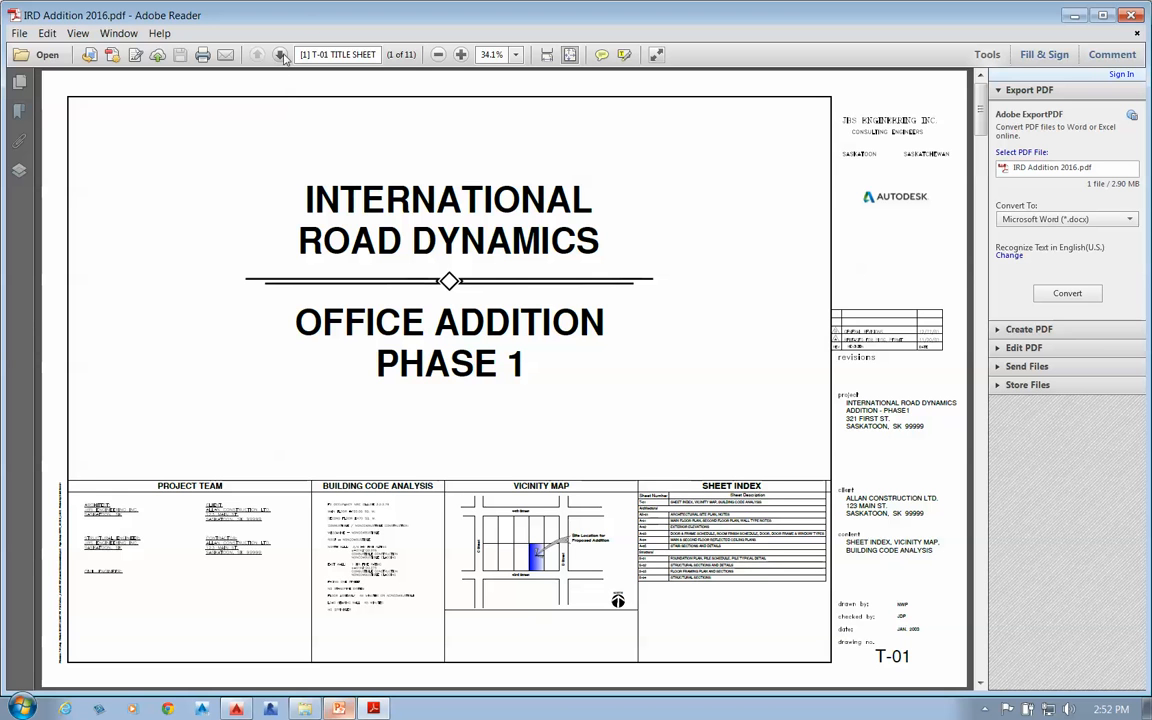
Zoom the title sheet to 75% around the sheet index and follow the AS-01 link to the architectural site plan.
left_click(461, 55)
left_click(461, 56)
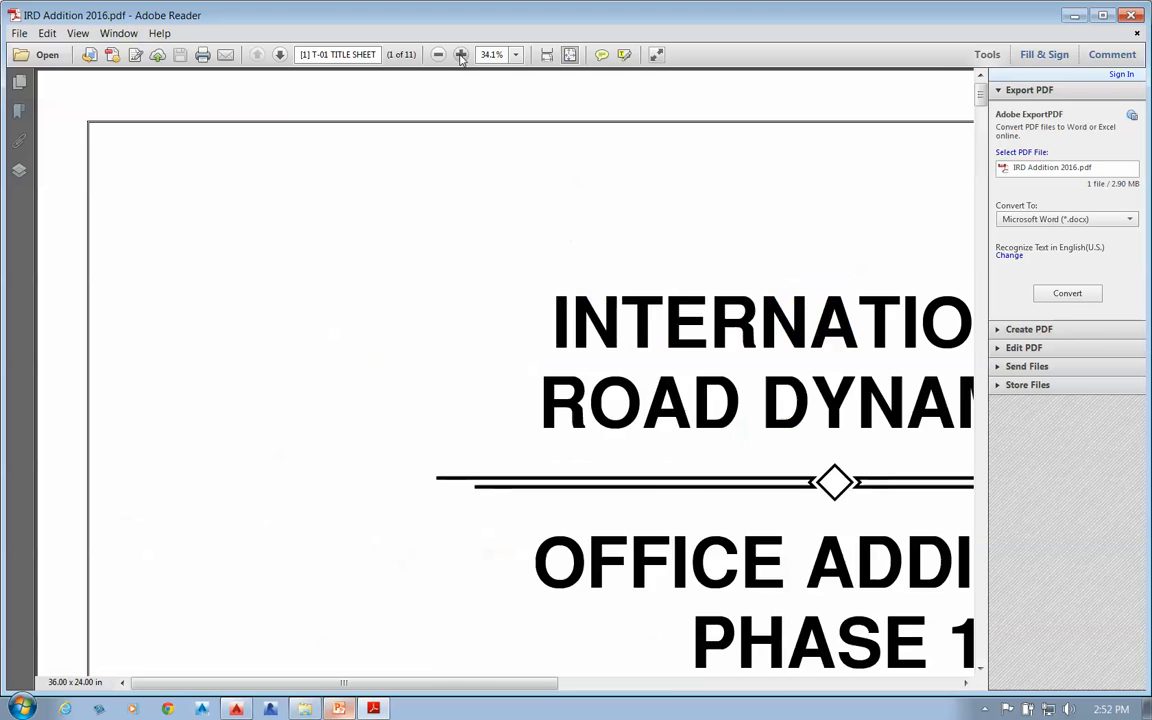
left_click(461, 56)
left_click_drag(465, 682, 786, 650)
left_click_drag(981, 93, 982, 138)
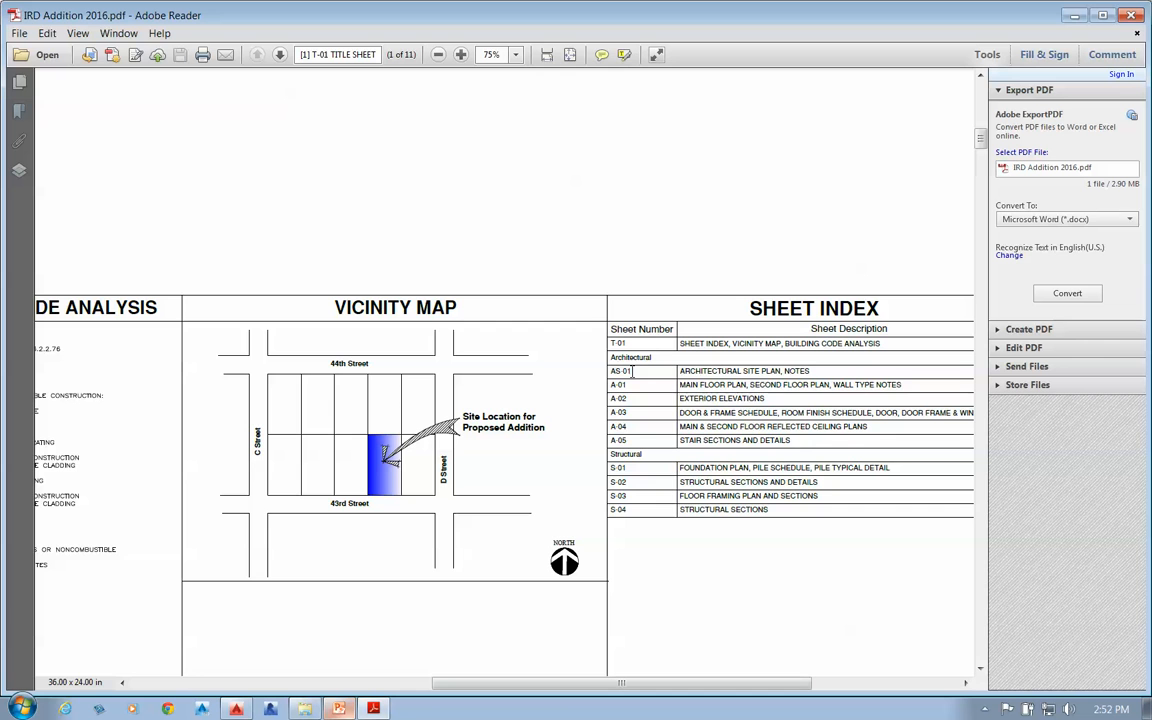
left_click(626, 372)
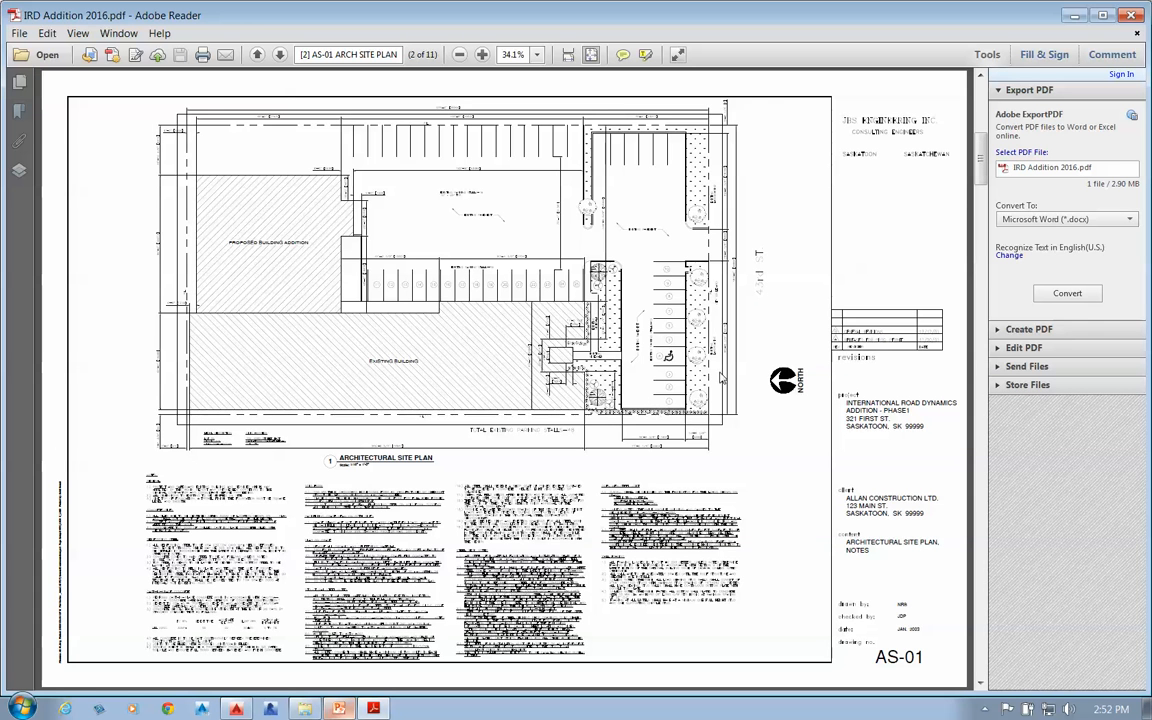
Go to page 3, A-01 MAIN AND SECOND FLOOR PLAN, and examine the main floor plan up close.
left_click_drag(981, 170, 985, 209)
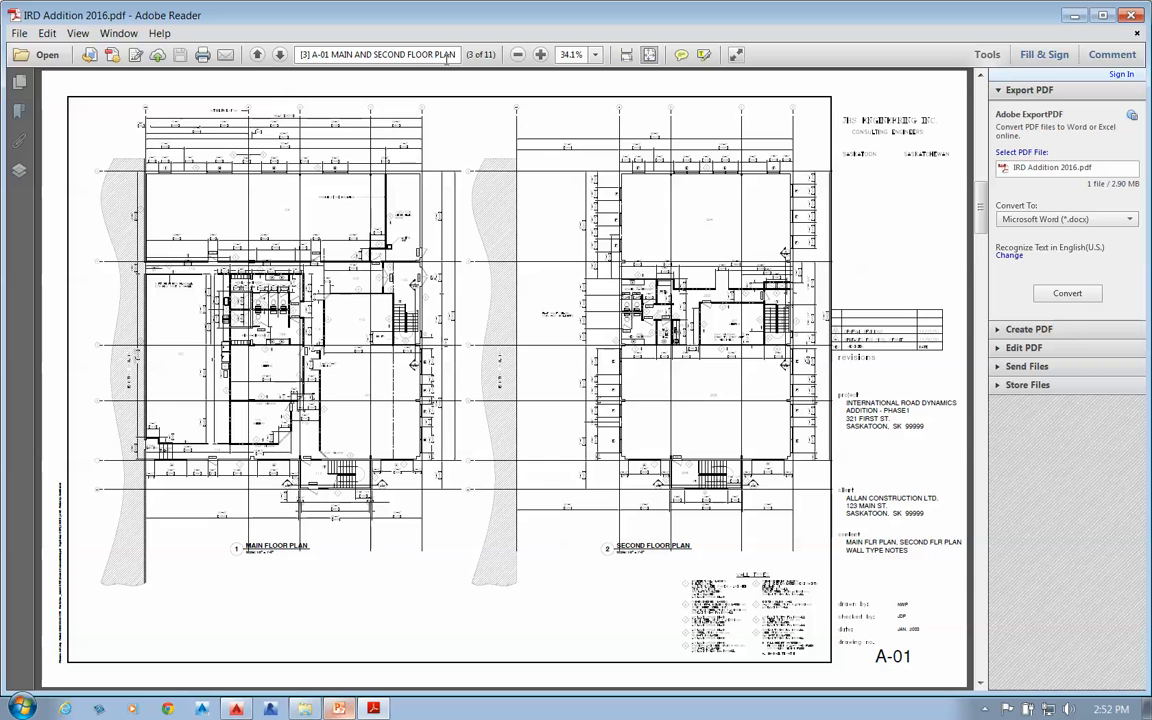
left_click(540, 55)
left_click(540, 55)
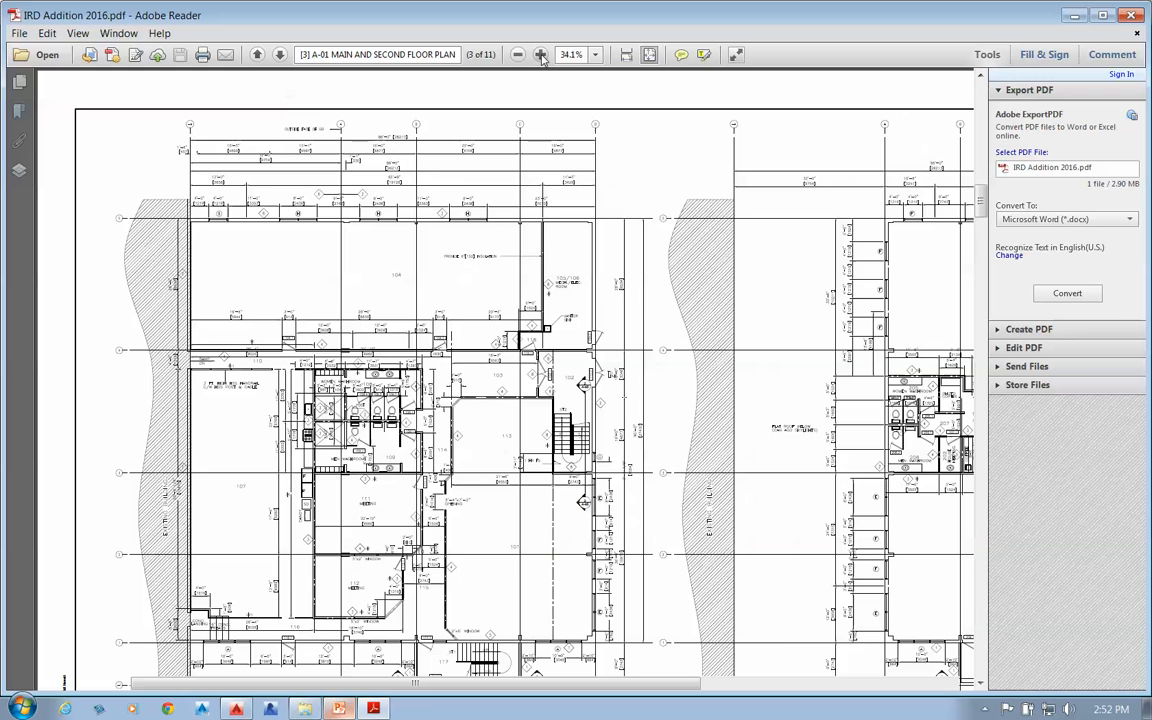
left_click(541, 55)
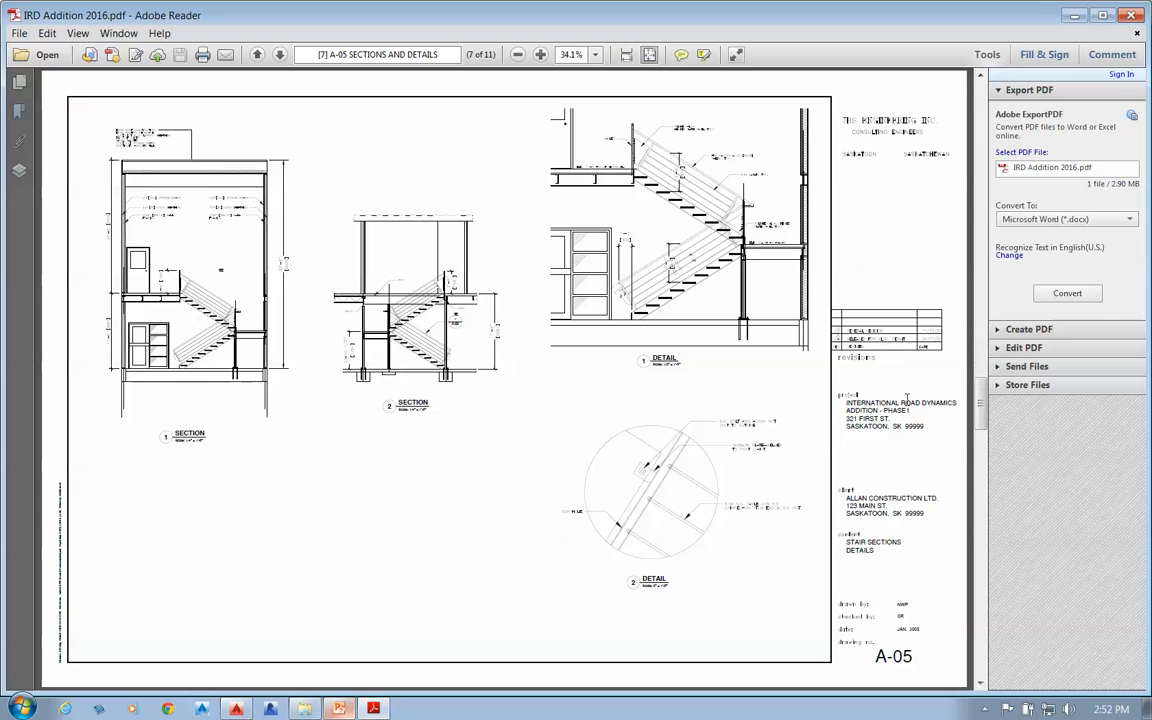
Highlight the project, client and content text in the title block of sheet A-05 to check that it is selectable.
left_click_drag(929, 423, 845, 400)
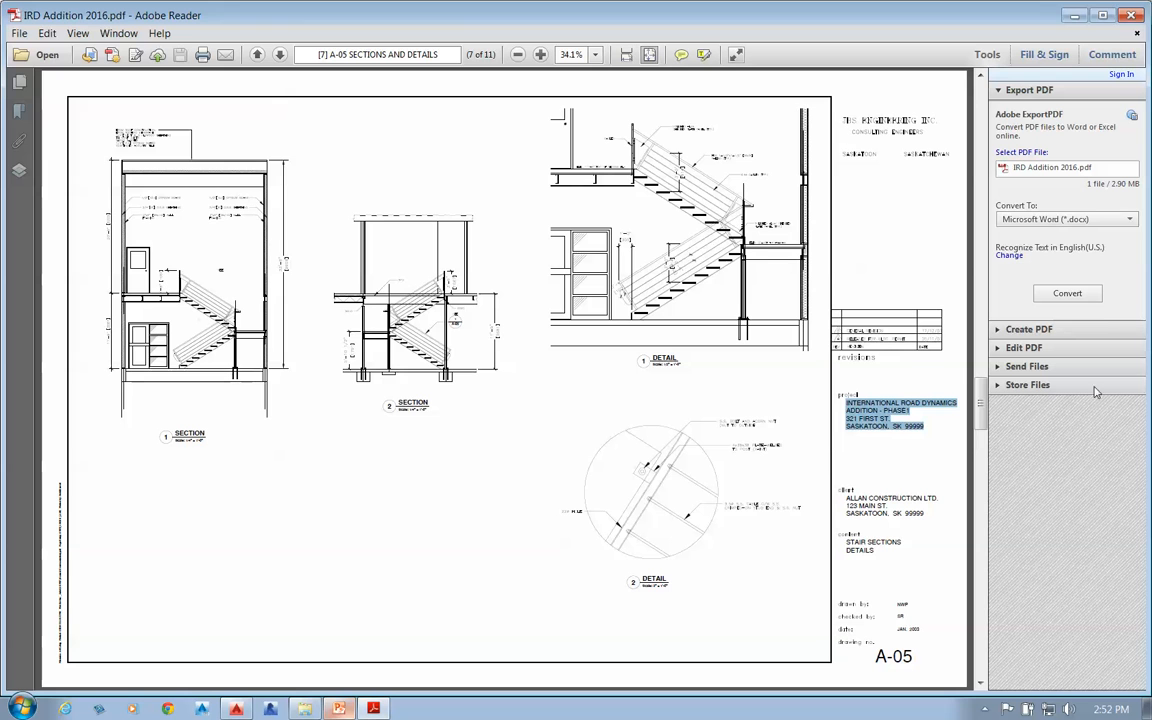
left_click_drag(926, 514, 842, 491)
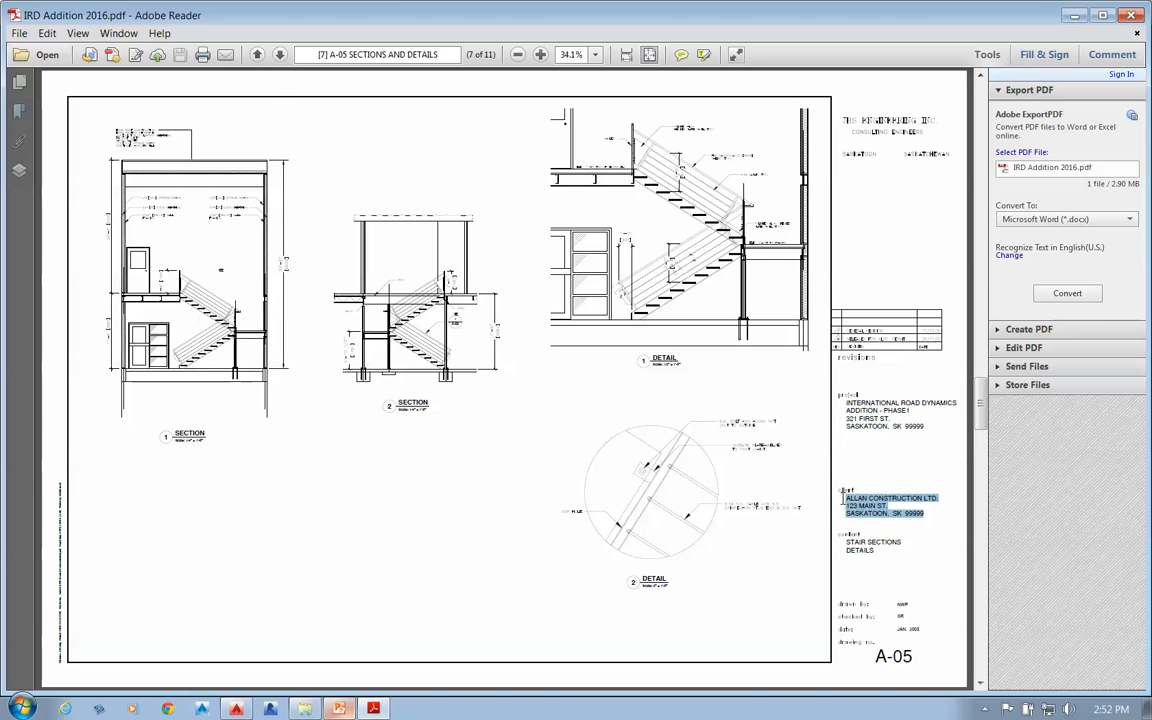
left_click_drag(898, 550, 846, 552)
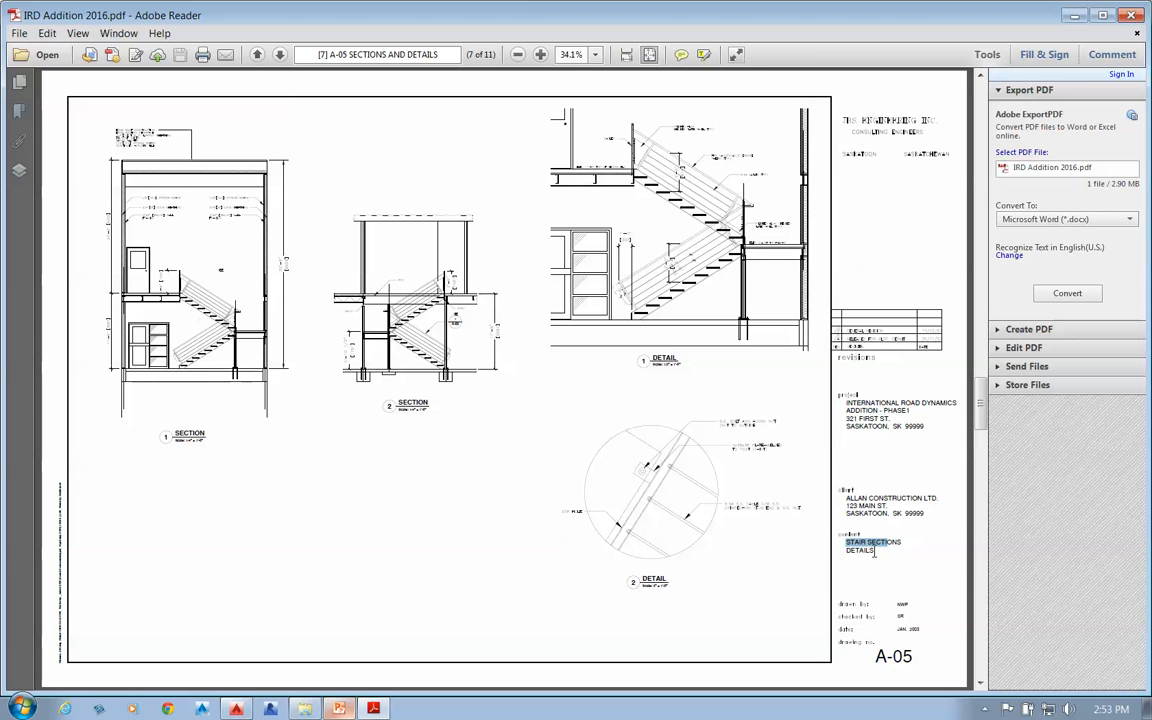
left_click_drag(875, 552, 815, 524)
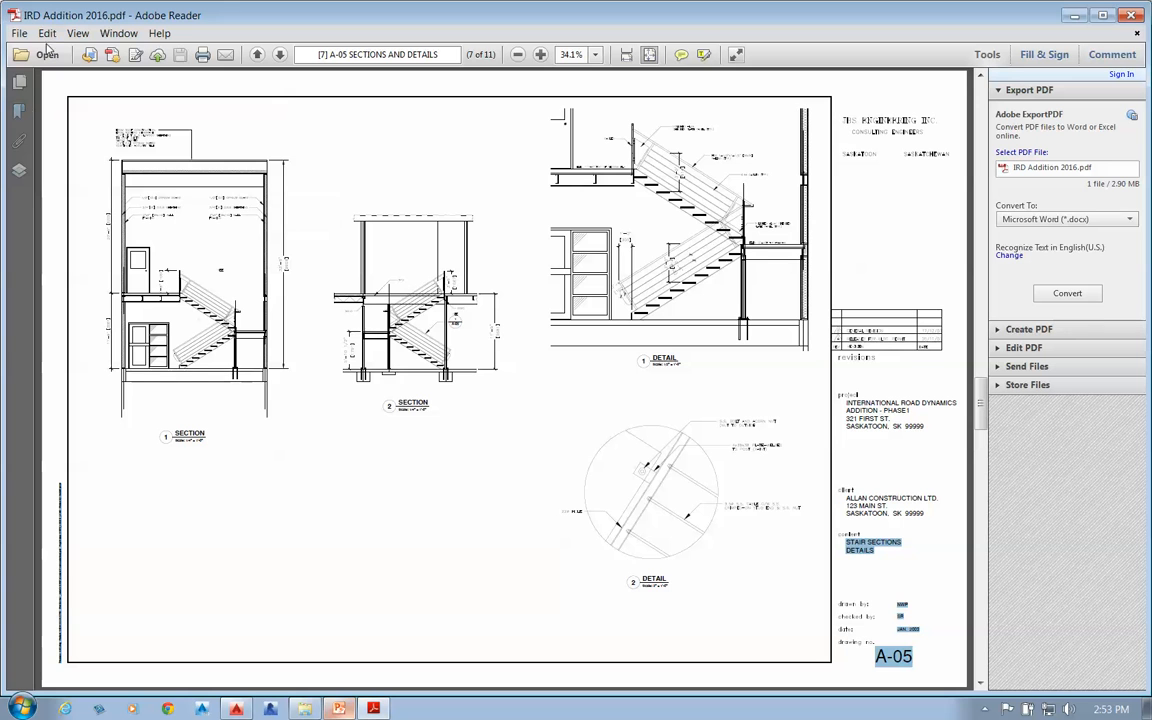
mouse_move(198, 292)
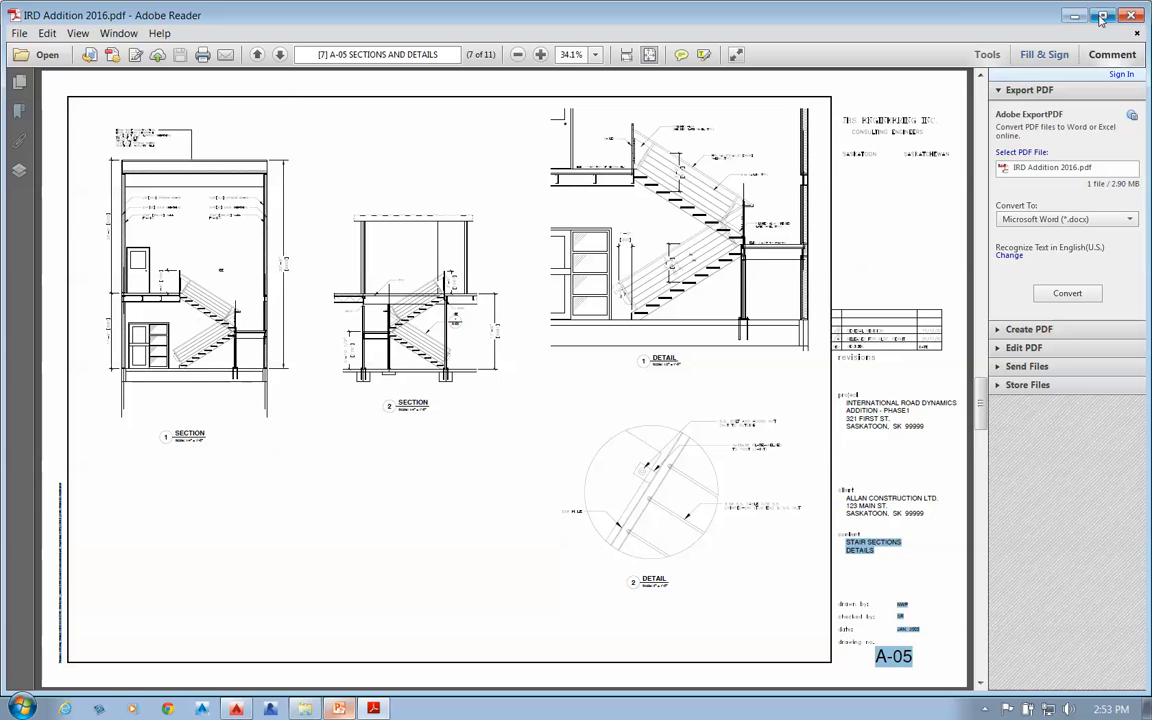
Close the IRD Addition 2016 PDF, return to AutoCAD and start a new blank drawing.
left_click(1131, 15)
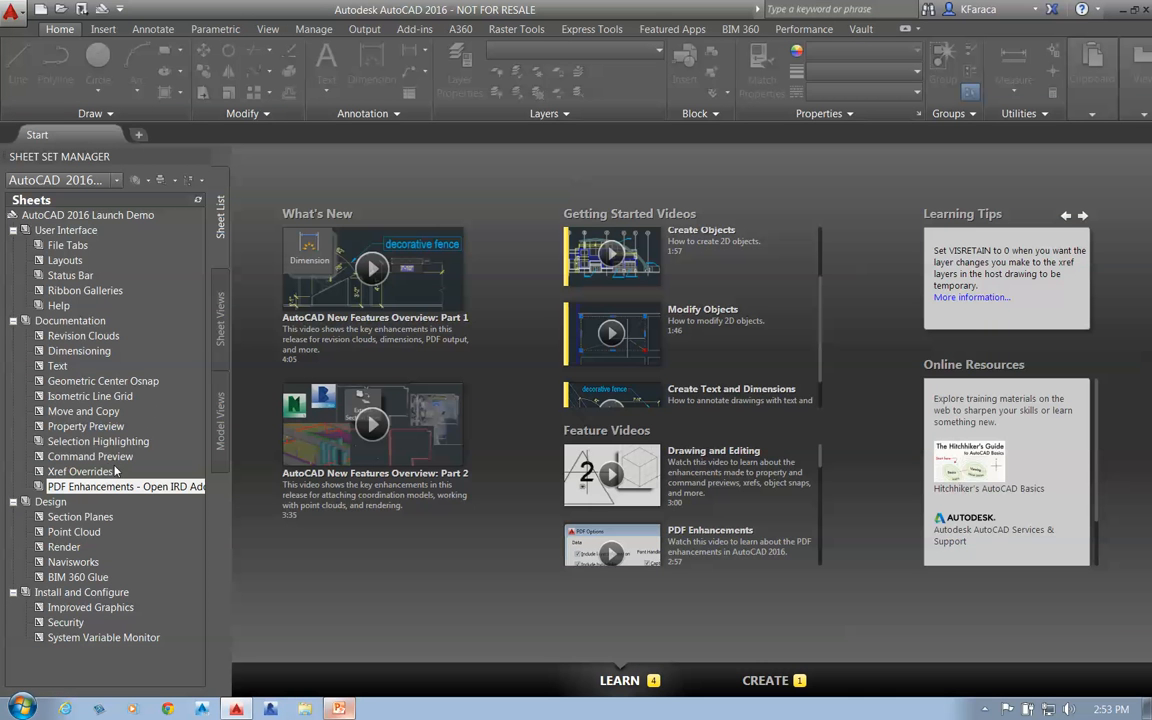
left_click(765, 680)
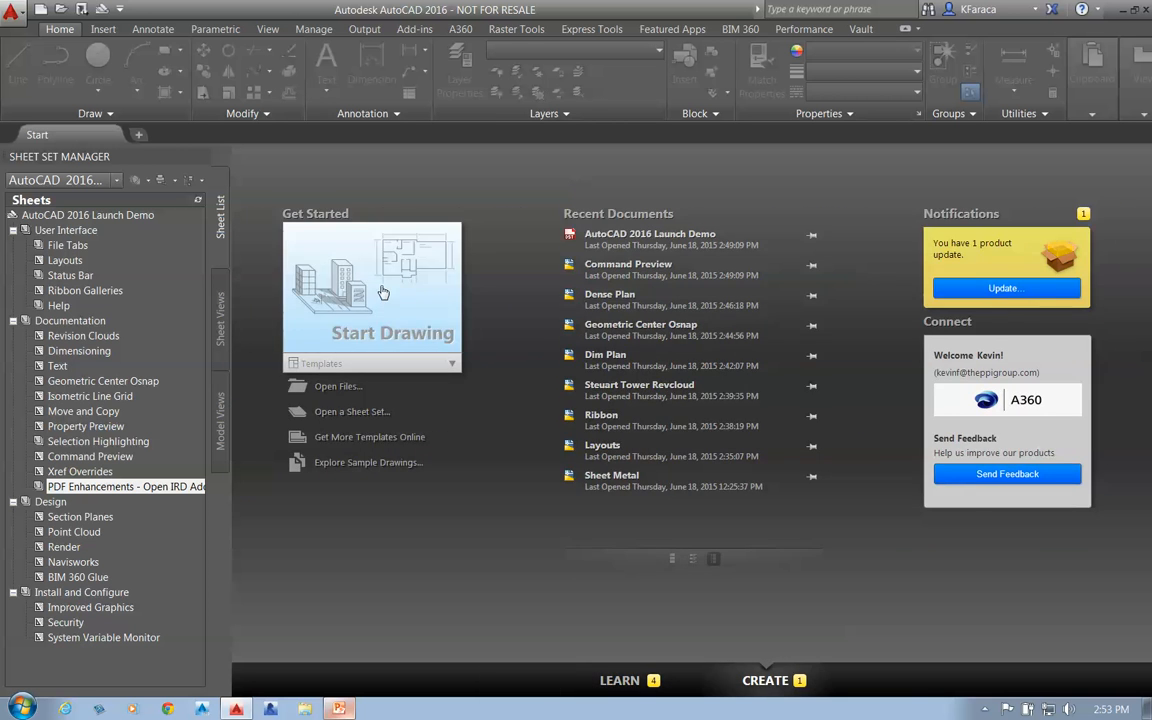
left_click(382, 292)
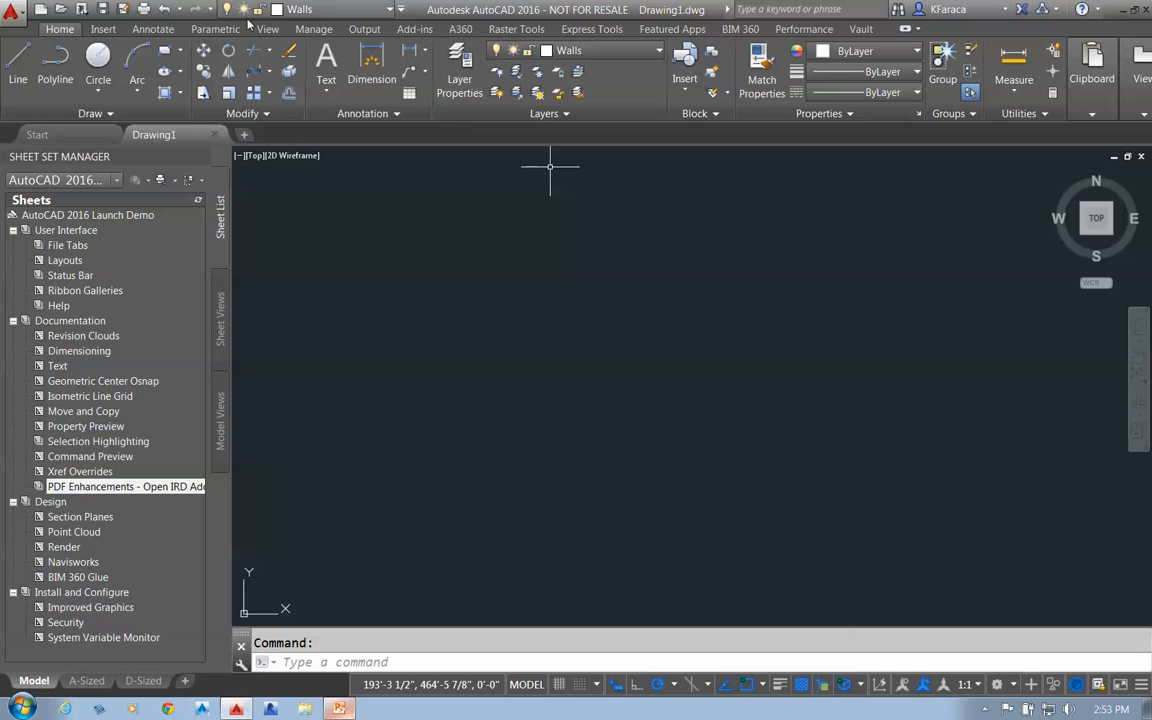
Review the Export to PDF options for vector quality, raster image quality, merge control and font handling, and close them unchanged.
left_click(364, 29)
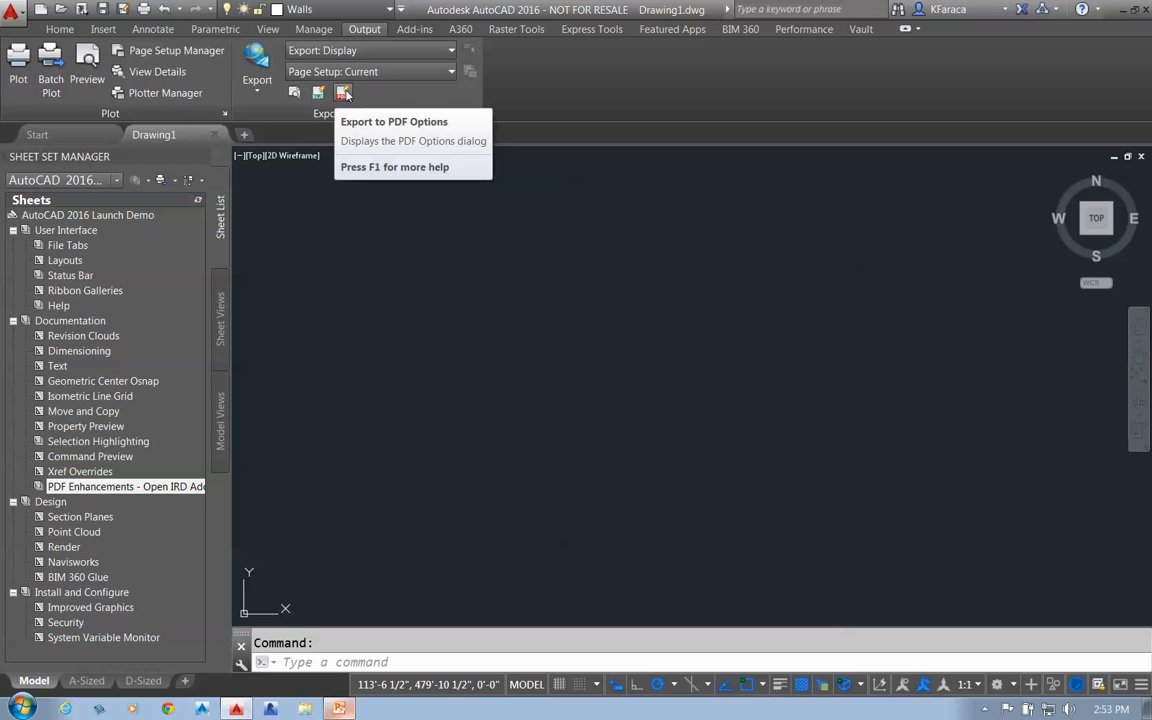
left_click(342, 93)
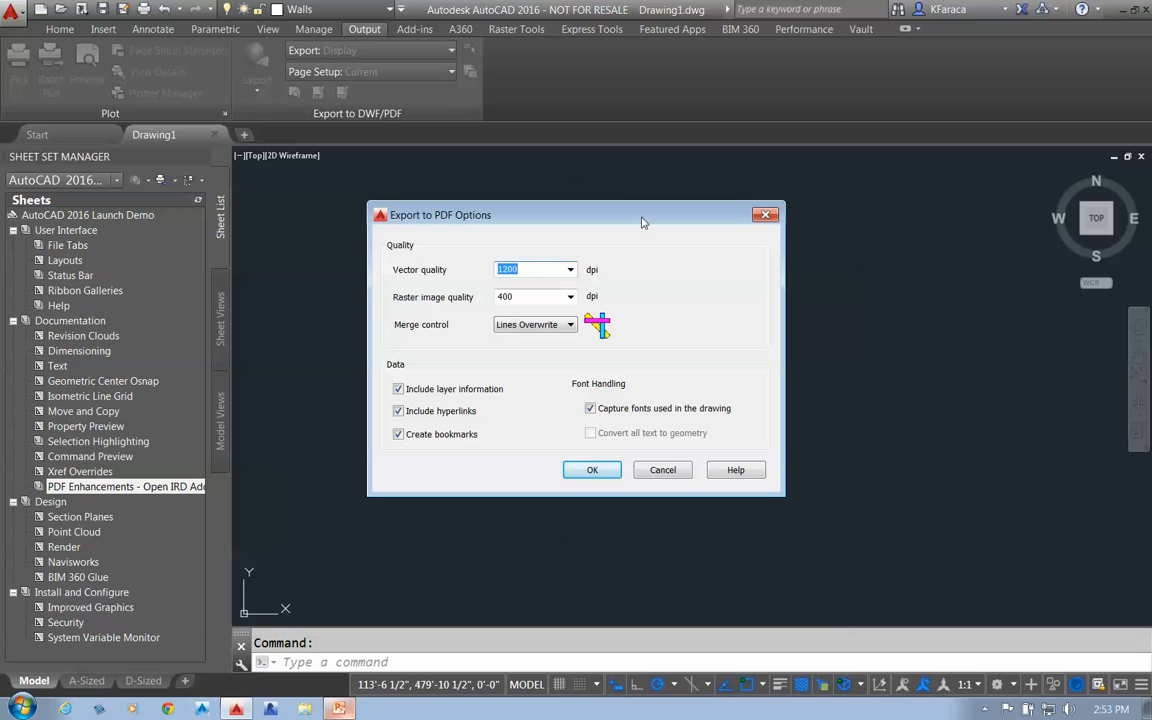
left_click(570, 270)
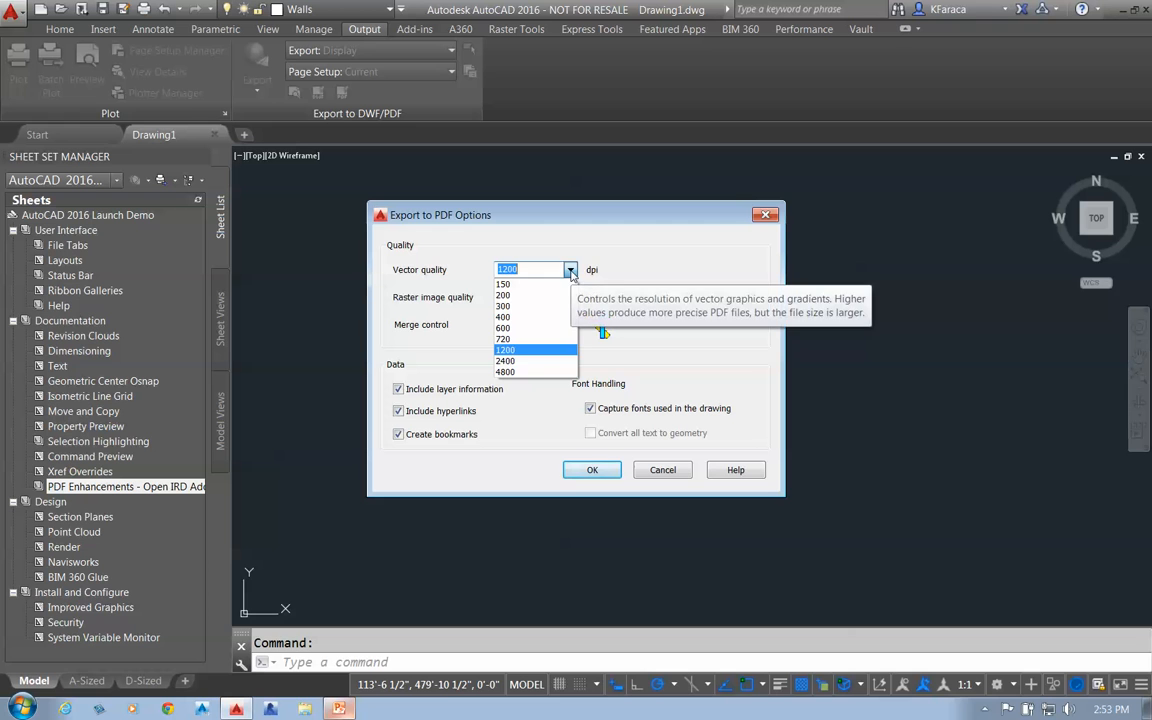
left_click(521, 352)
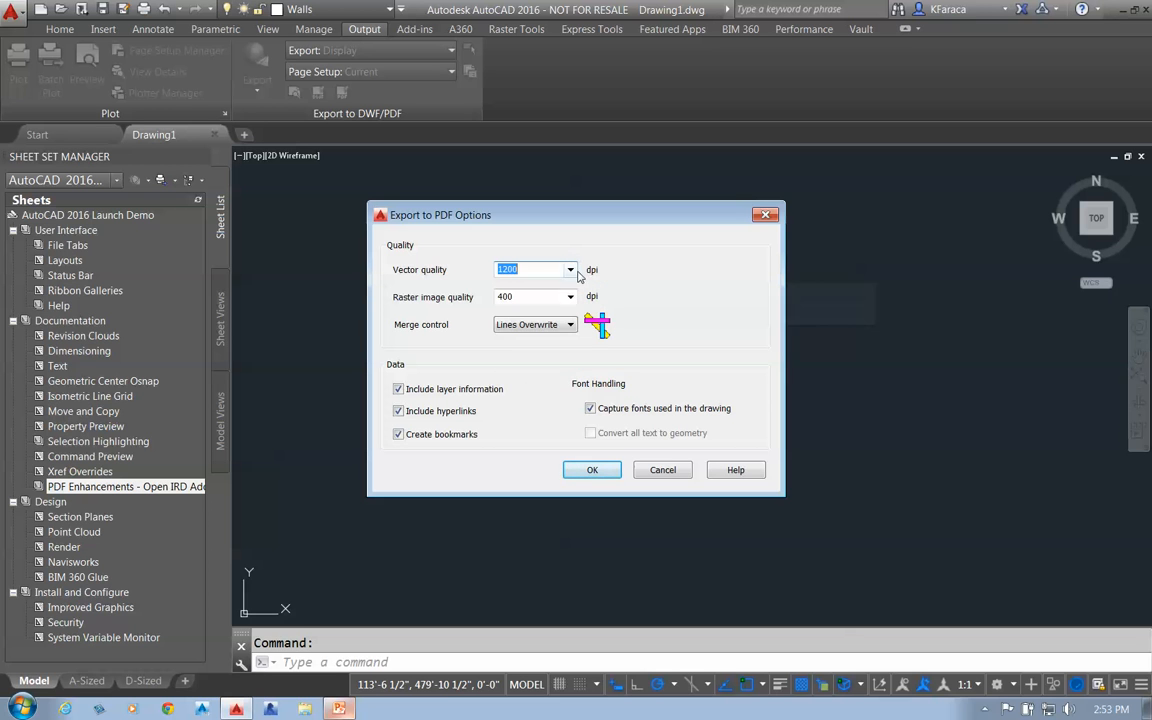
left_click(572, 271)
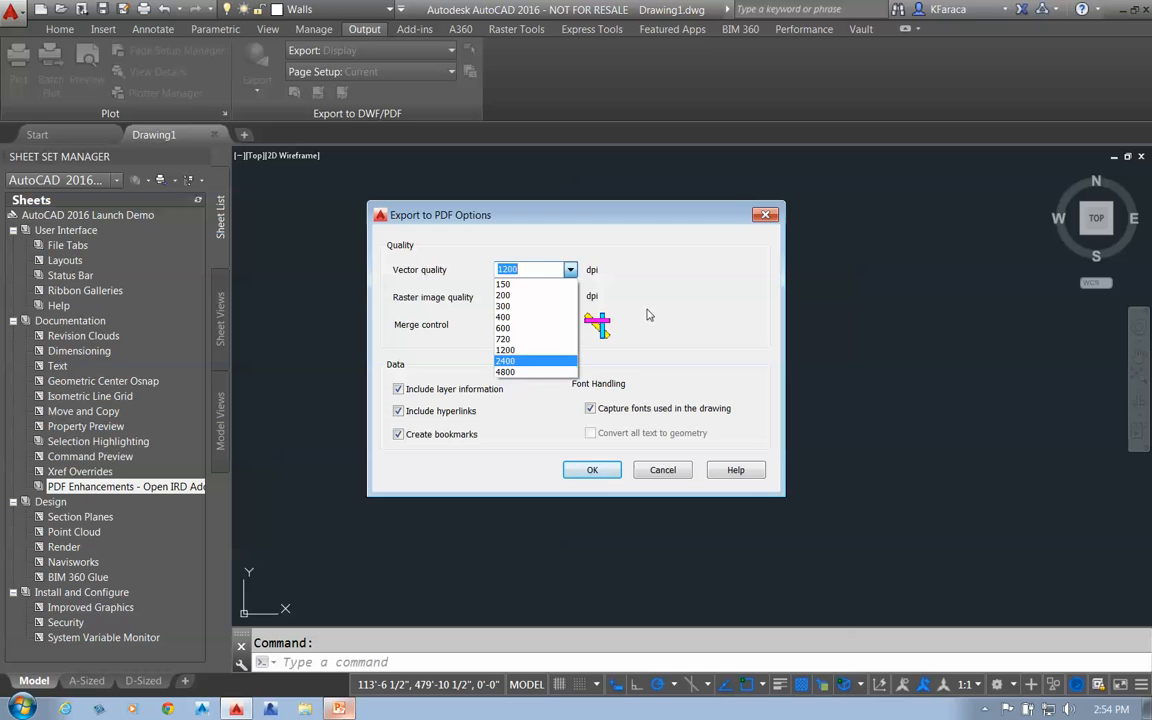
left_click(585, 256)
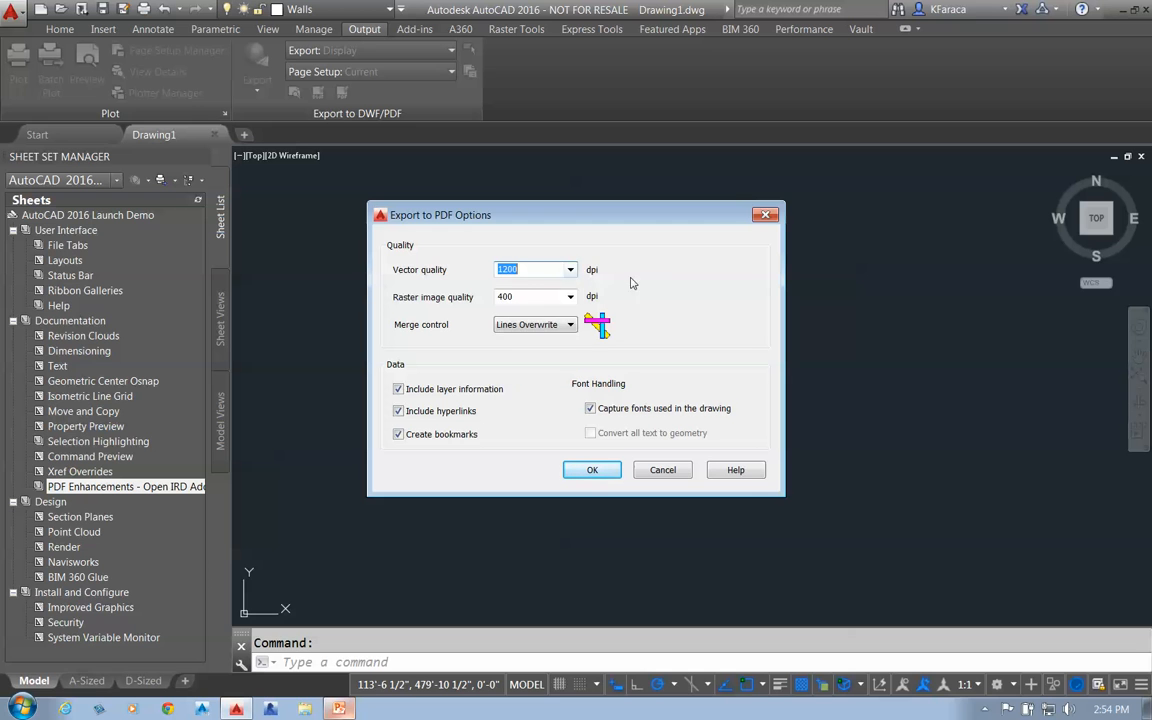
left_click(571, 297)
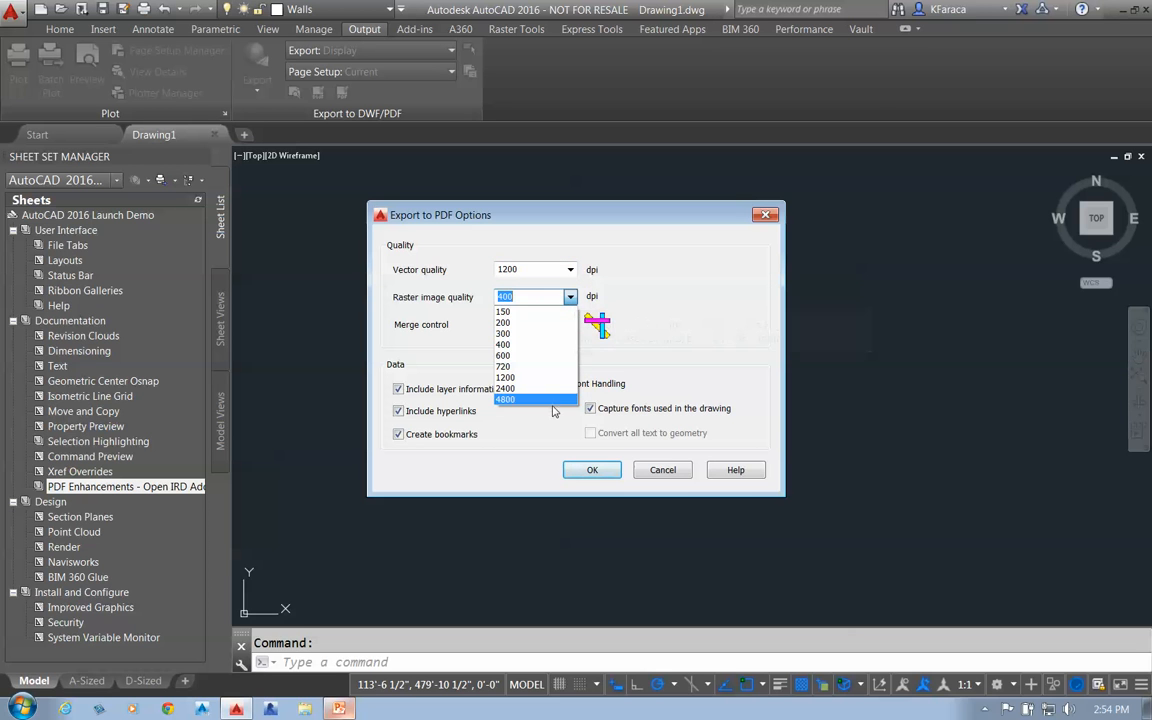
left_click(577, 305)
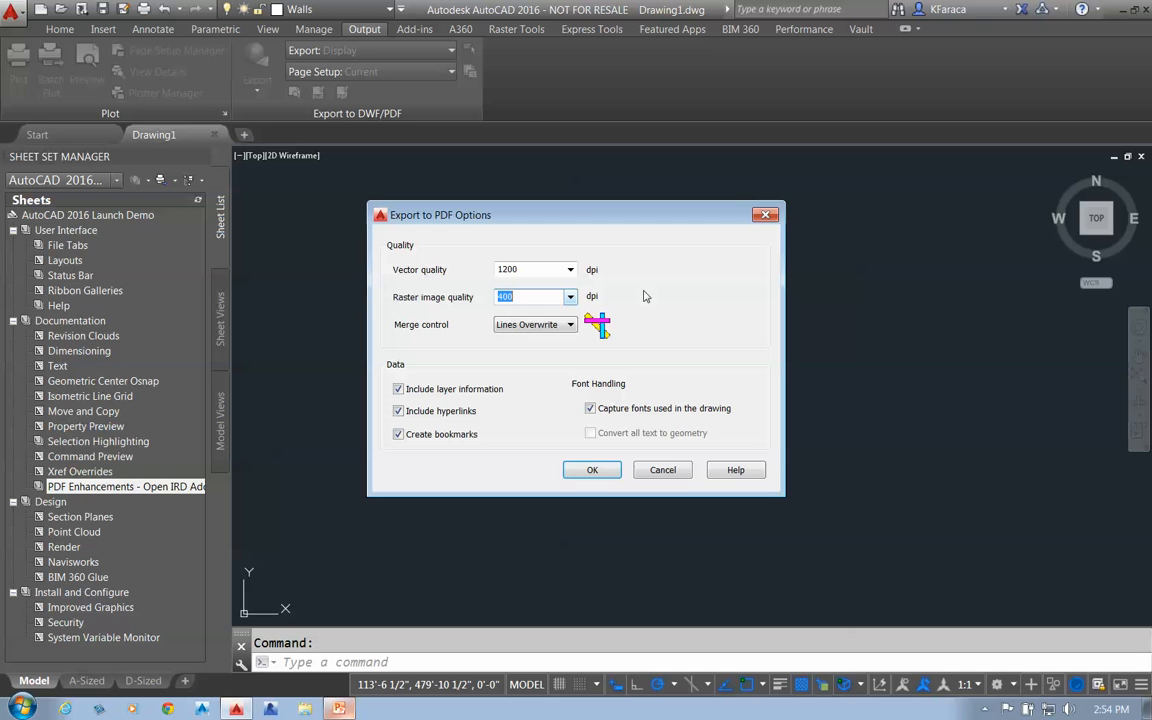
left_click(571, 325)
left_click(571, 325)
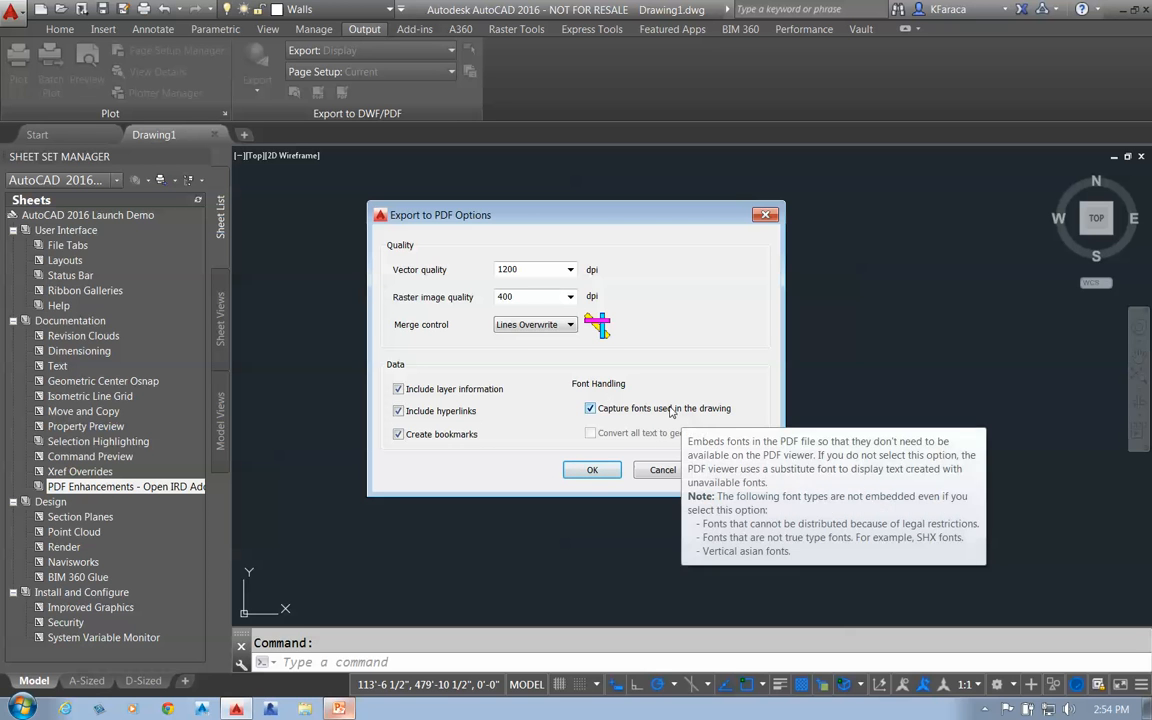
left_click(765, 216)
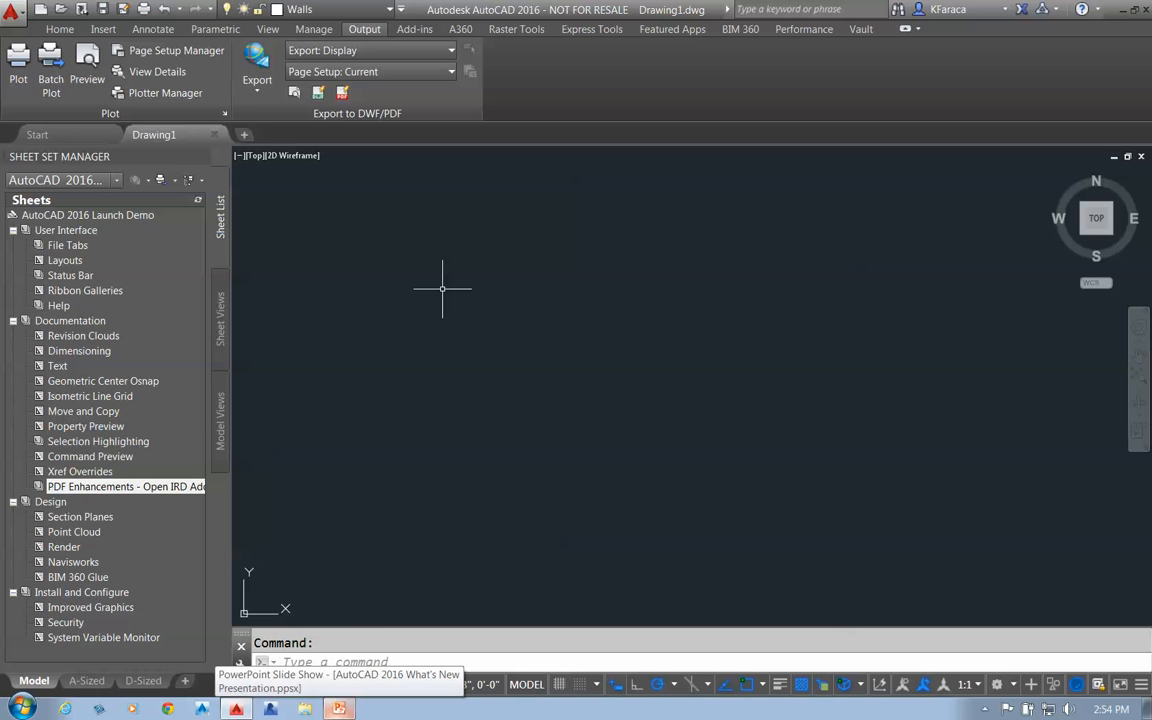
type("plot")
key("Return")
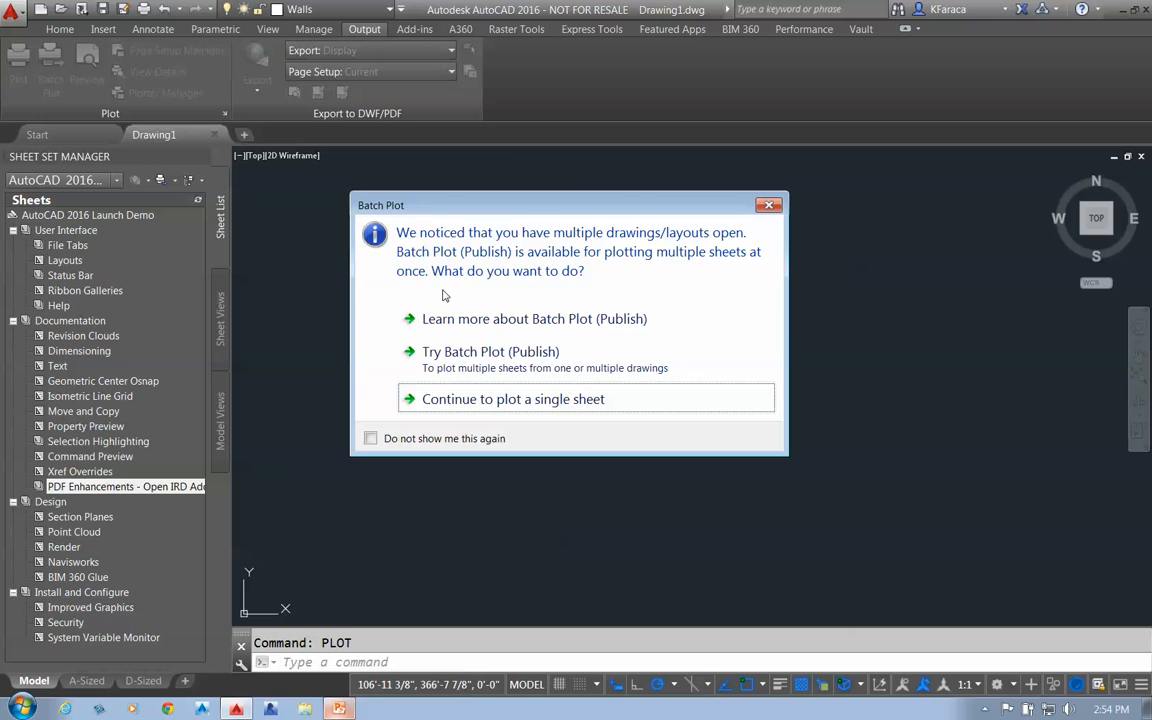
left_click(490, 354)
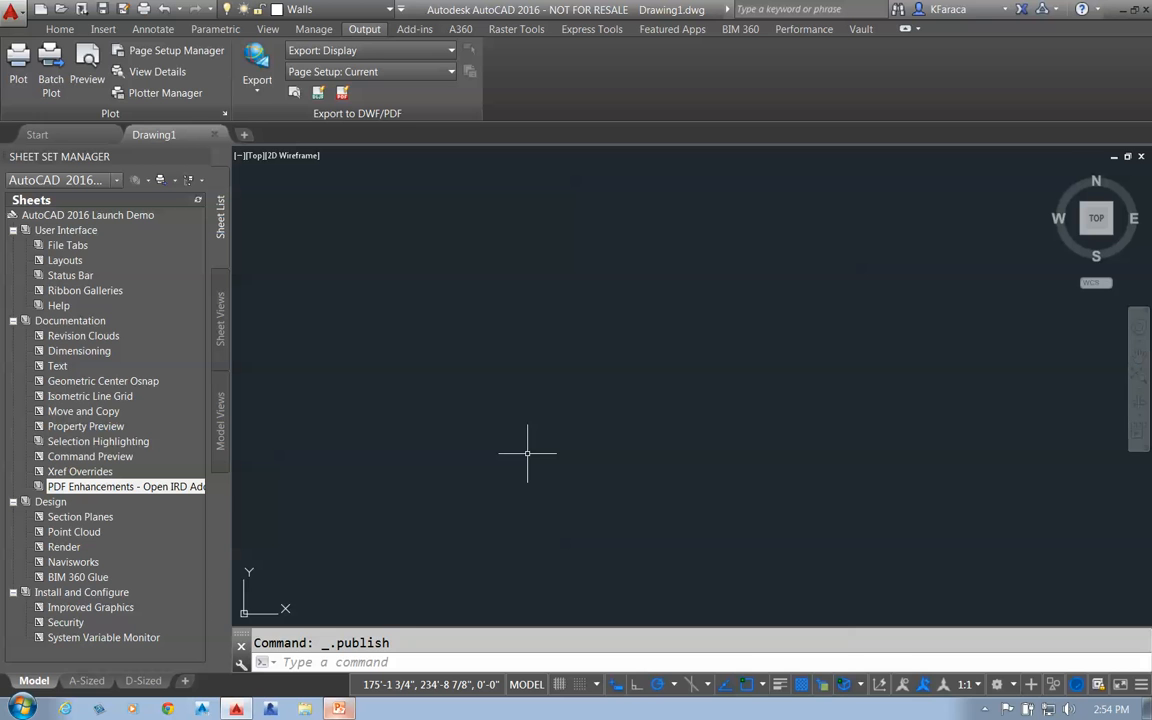
Set up a single-sheet plot with AutoCAD PDF (General Documentation).pc3 and examine its PDF options.
type("plot")
key("Return")
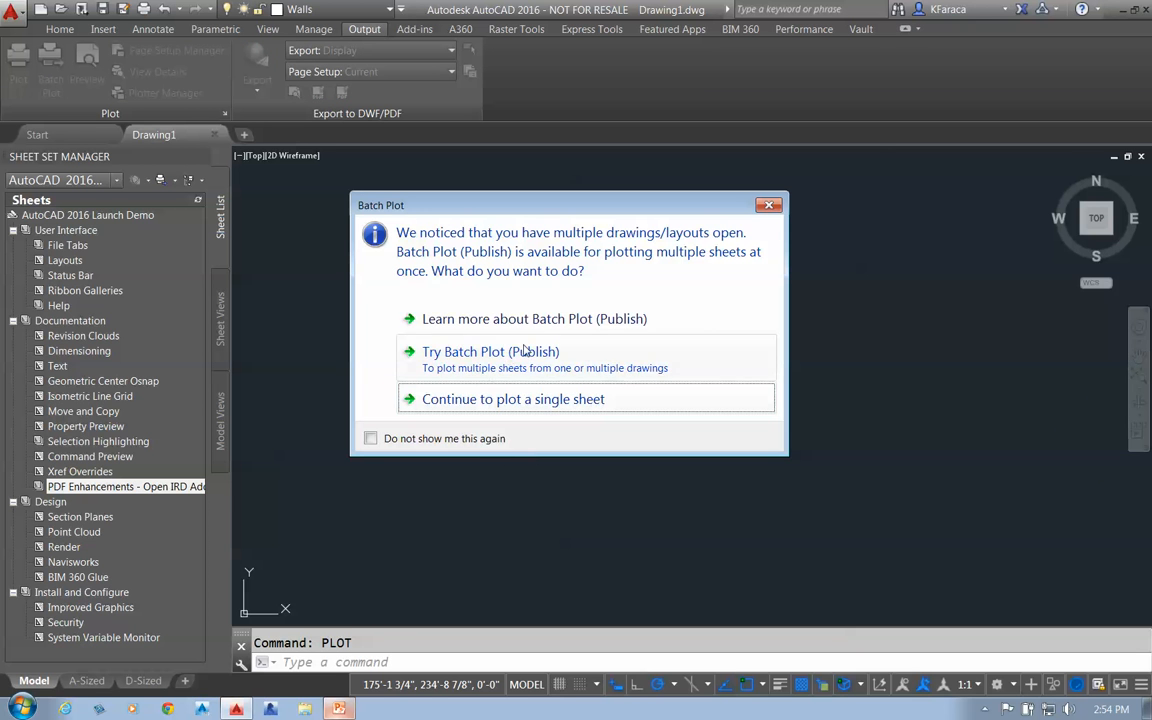
left_click(552, 397)
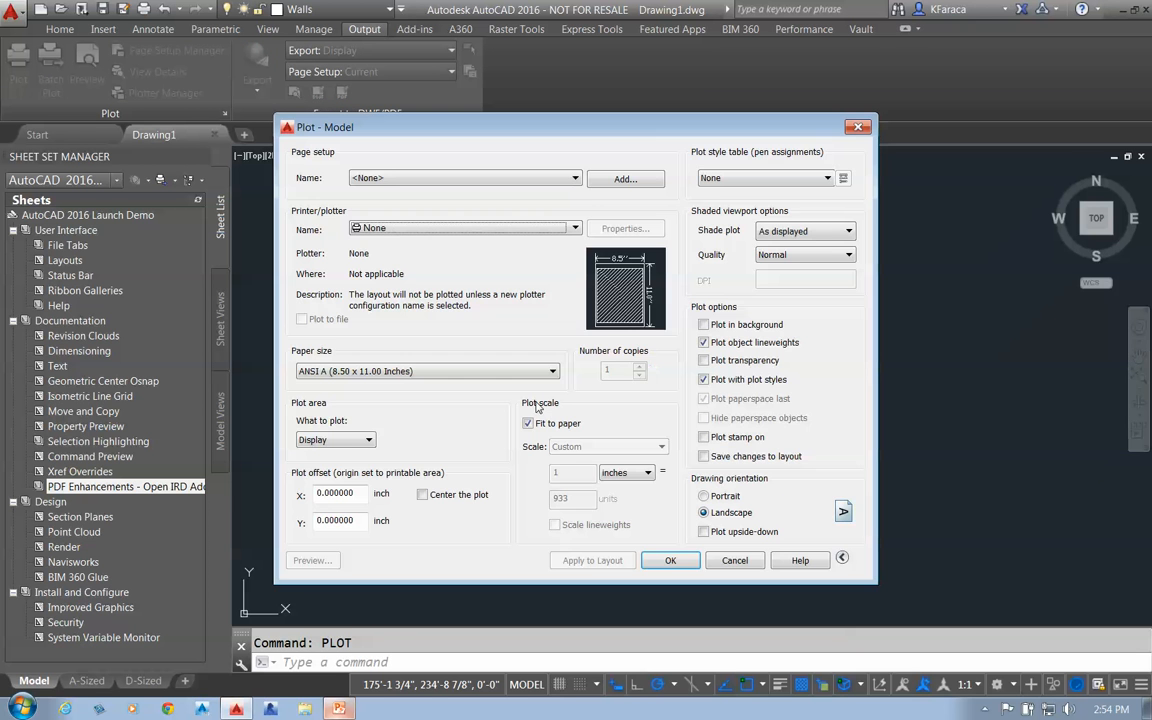
left_click(467, 233)
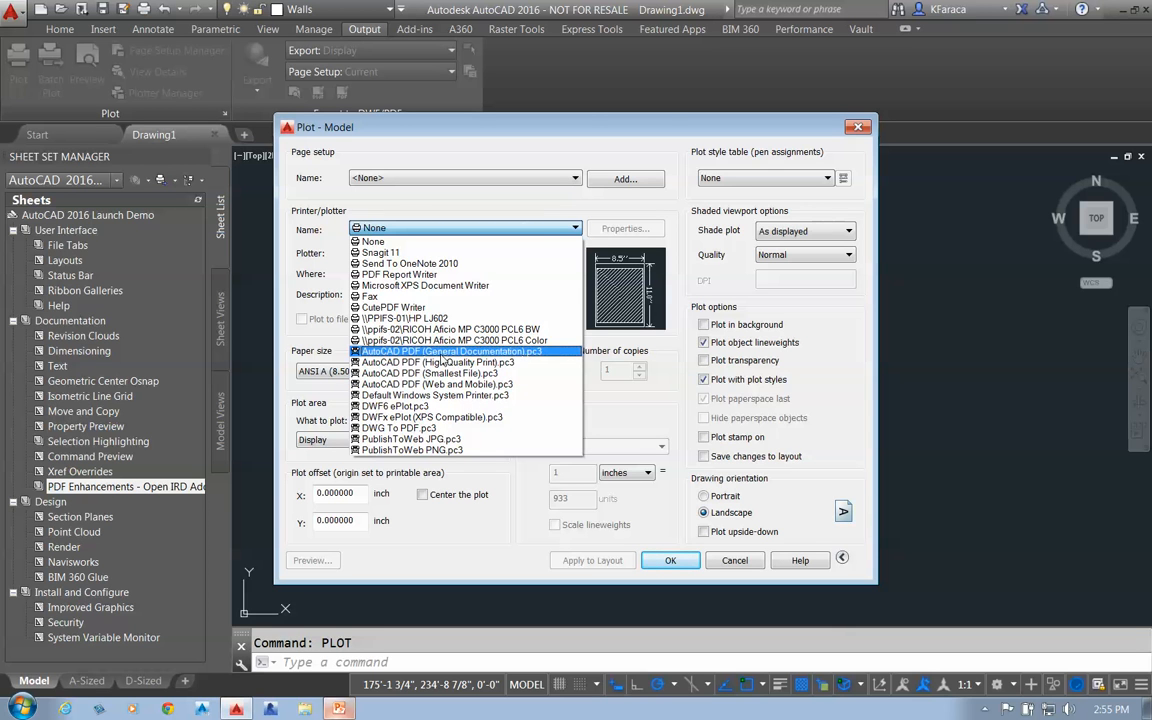
left_click(445, 352)
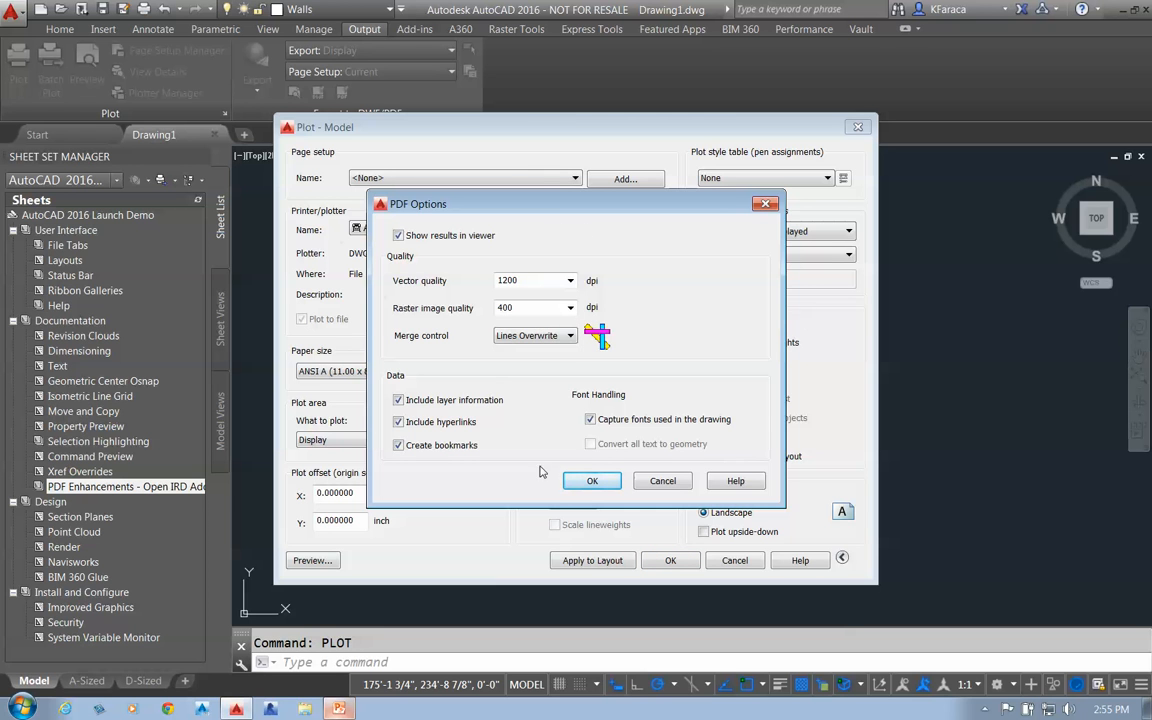
left_click(660, 484)
Switch the plotter to AutoCAD PDF (Web and Mobile).pc3, examine its PDF options and cancel the plot.
left_click(543, 230)
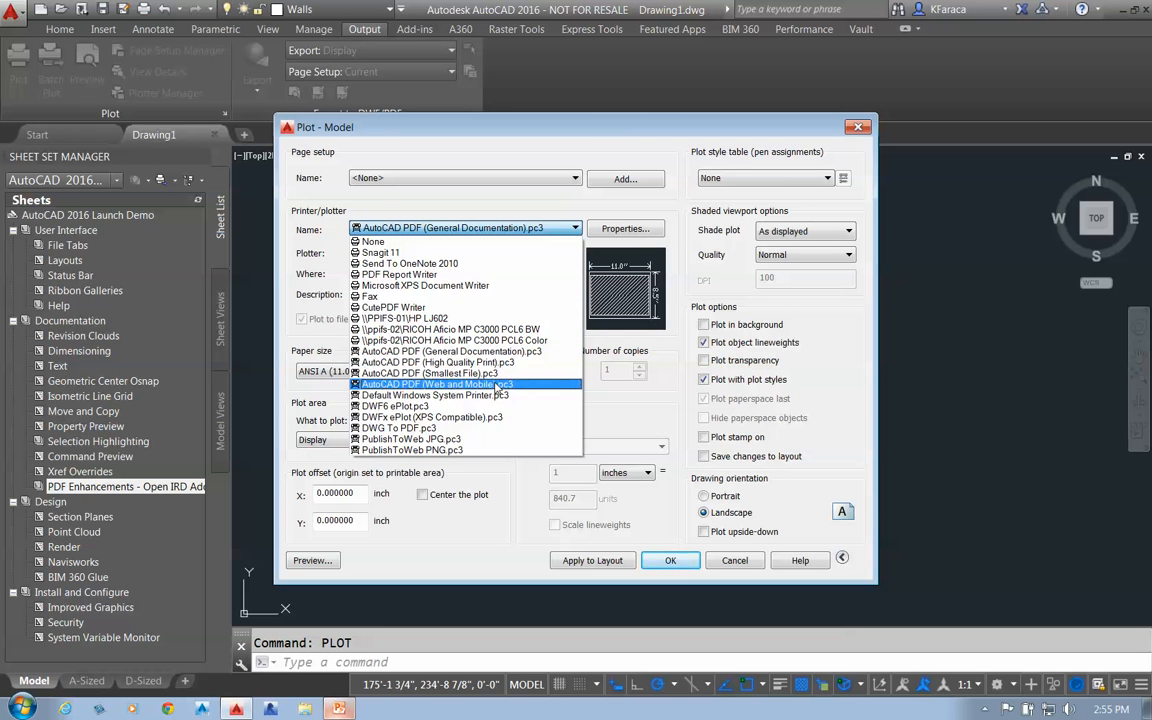
left_click(497, 385)
left_click(527, 321)
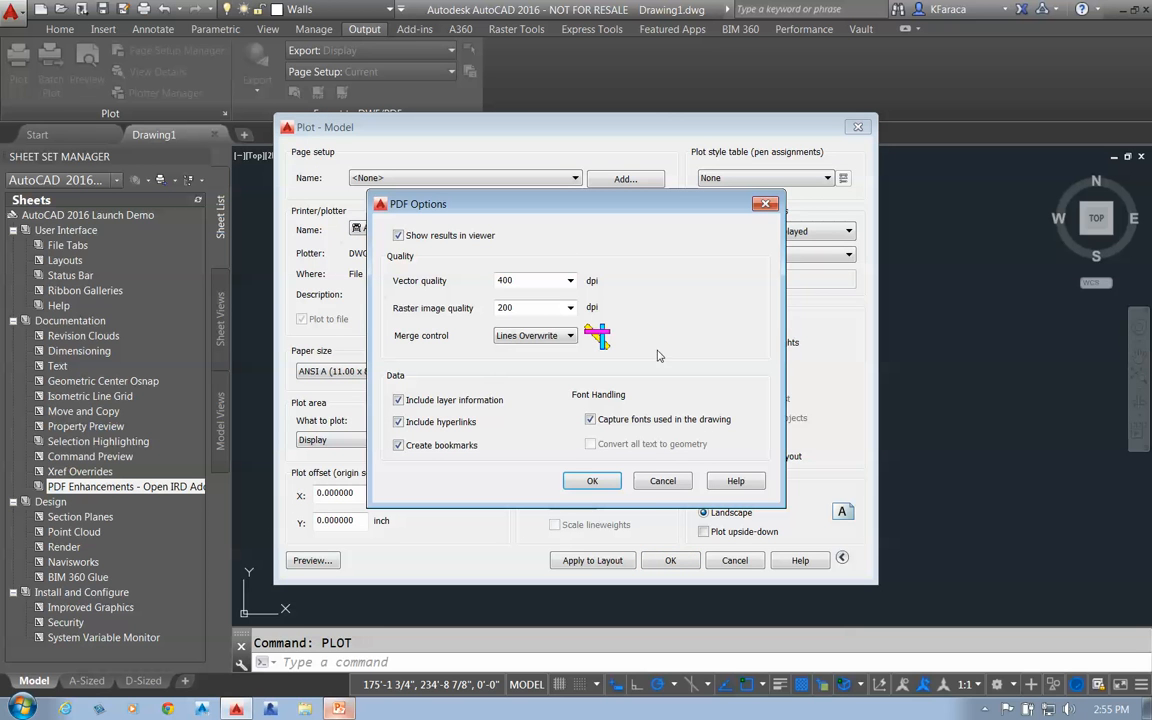
left_click(663, 482)
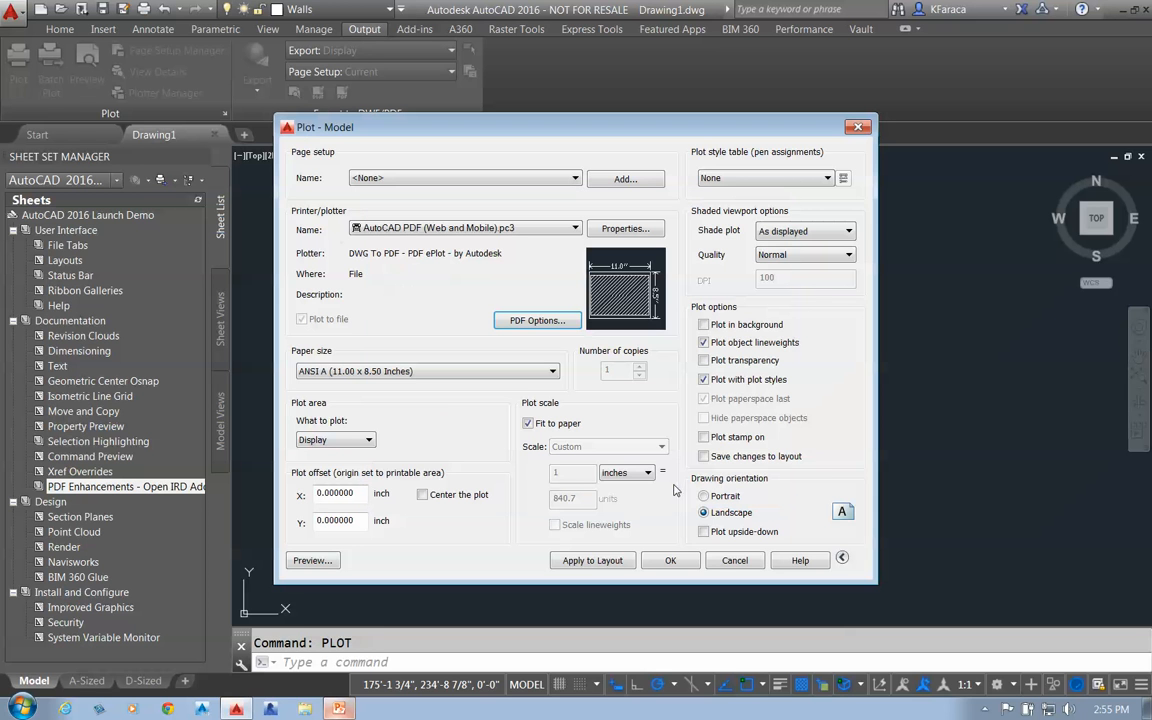
left_click(725, 562)
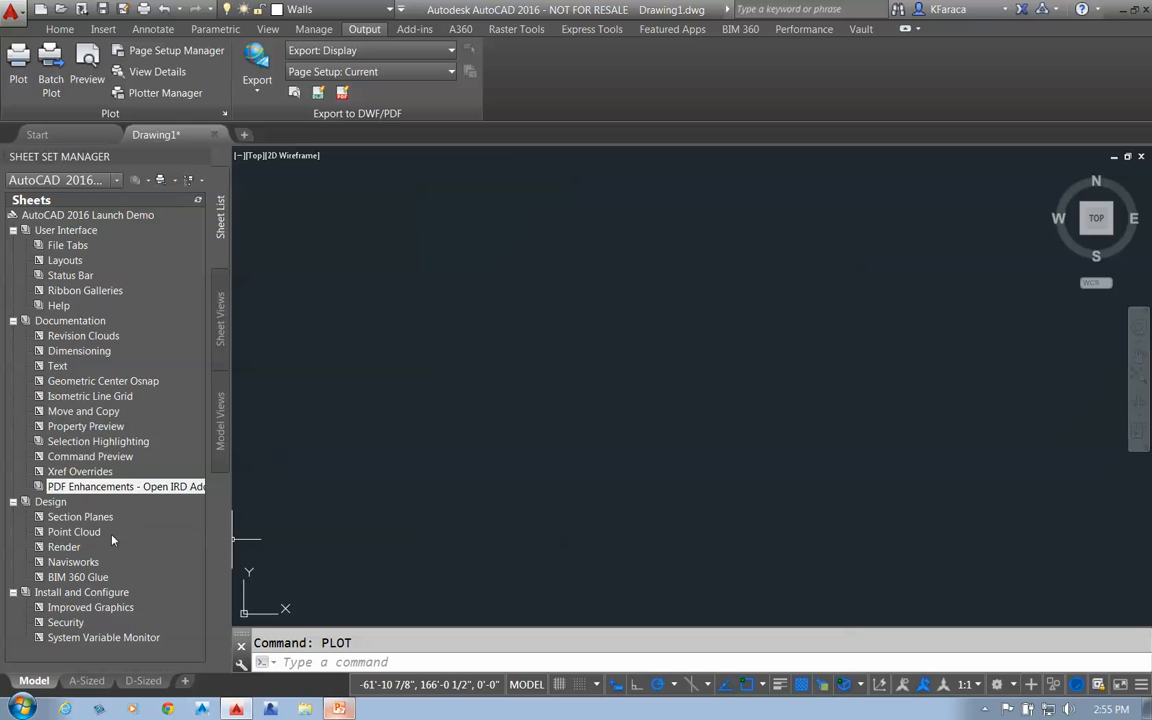
Open the Point Cloud sheet from the Design section of the sheet set.
left_click(80, 537)
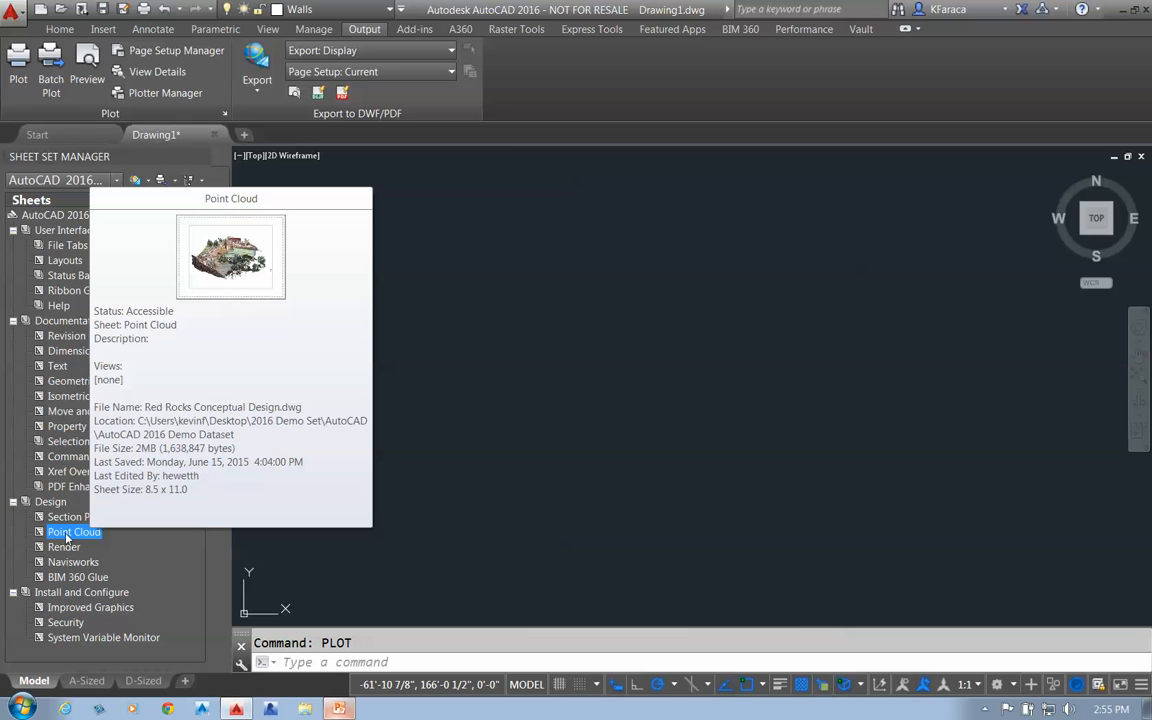
double_click(66, 535)
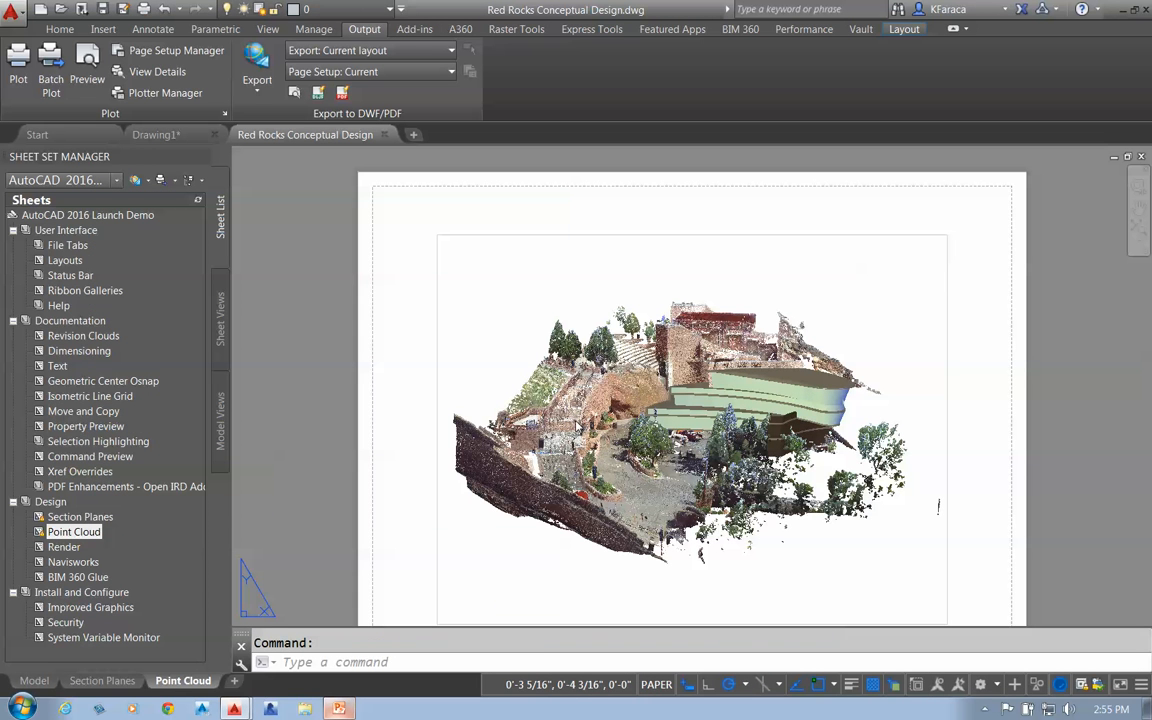
Switch to model space and isolate the Red Rocks point cloud so the other design objects are hidden.
left_click(42, 685)
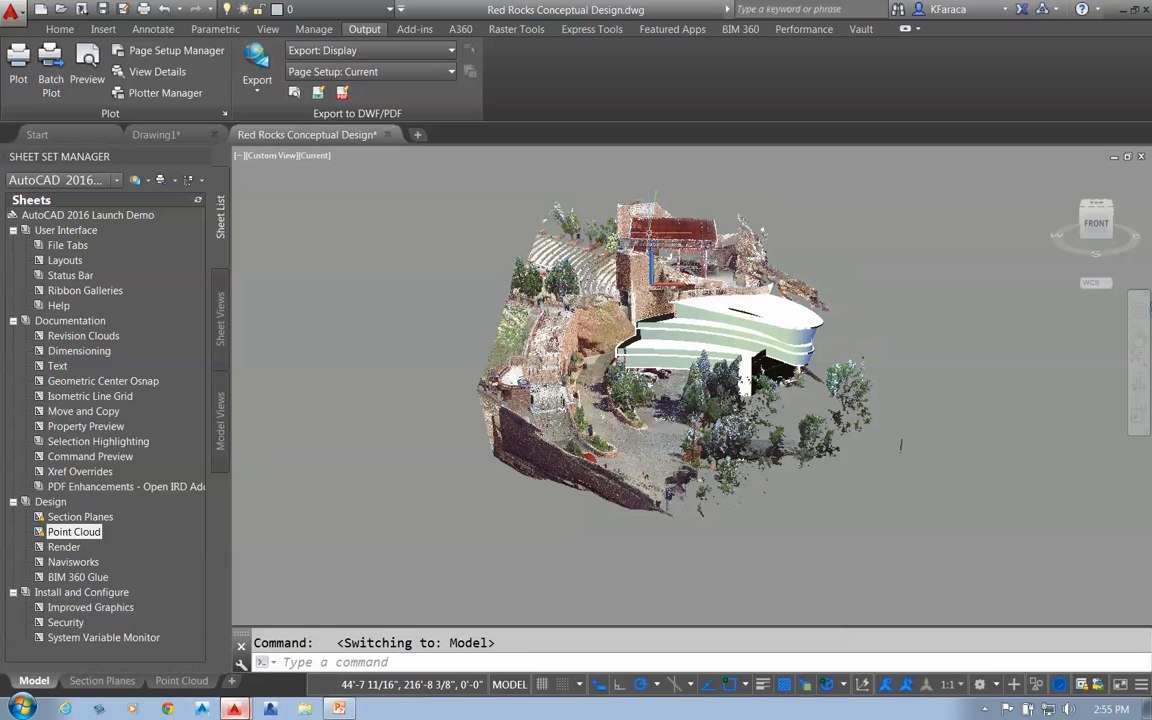
left_click(506, 282)
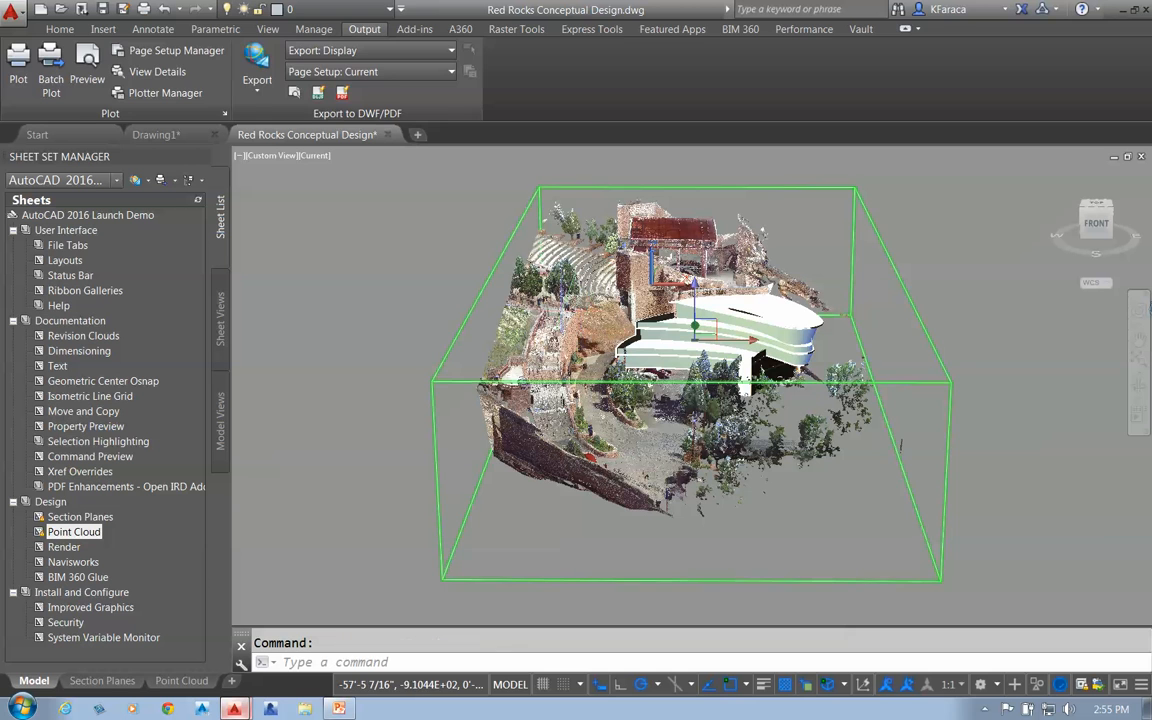
right_click(561, 329)
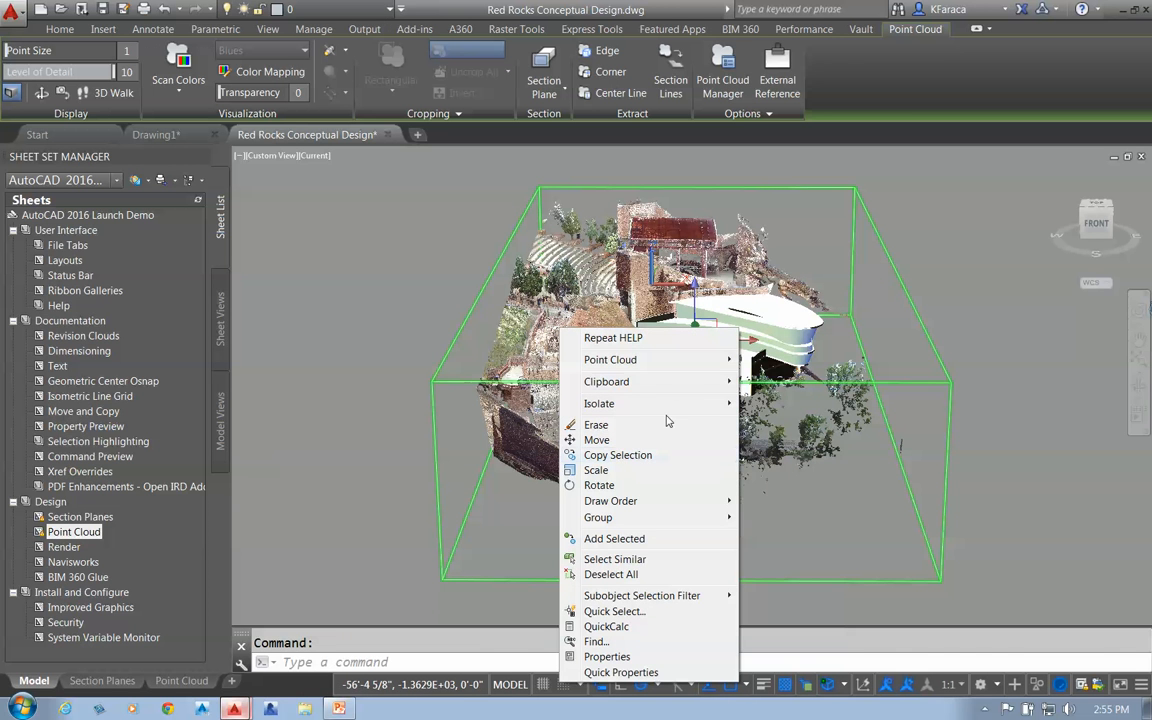
mouse_move(672, 389)
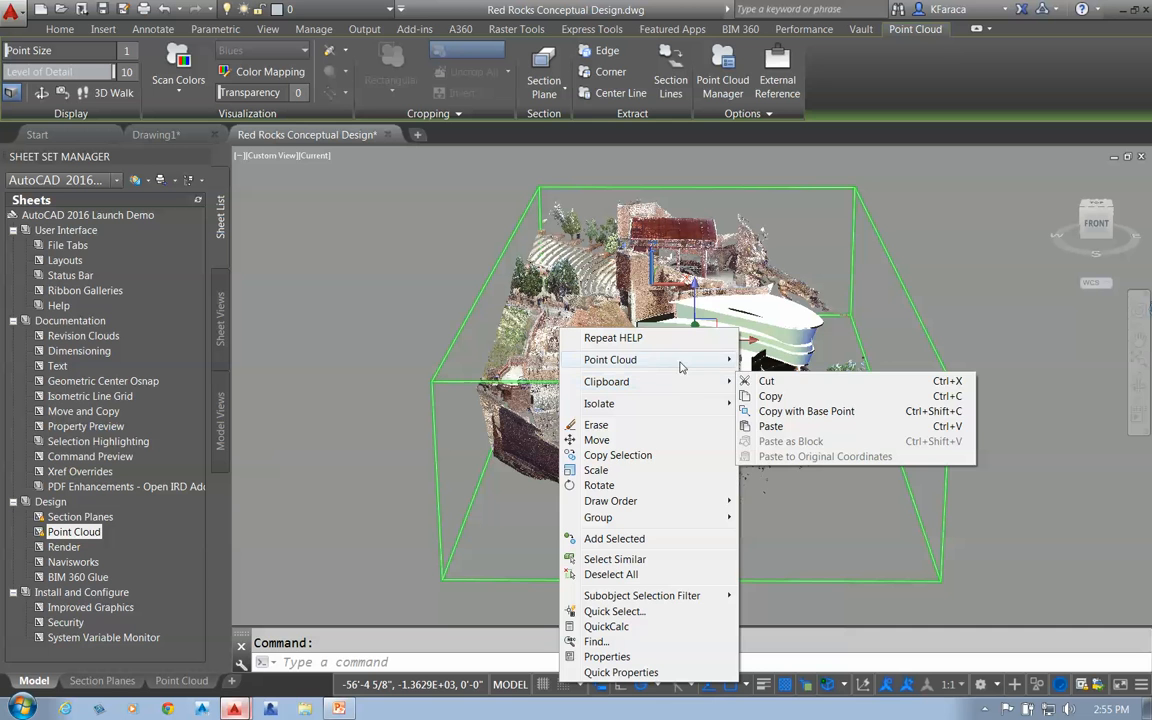
mouse_move(725, 403)
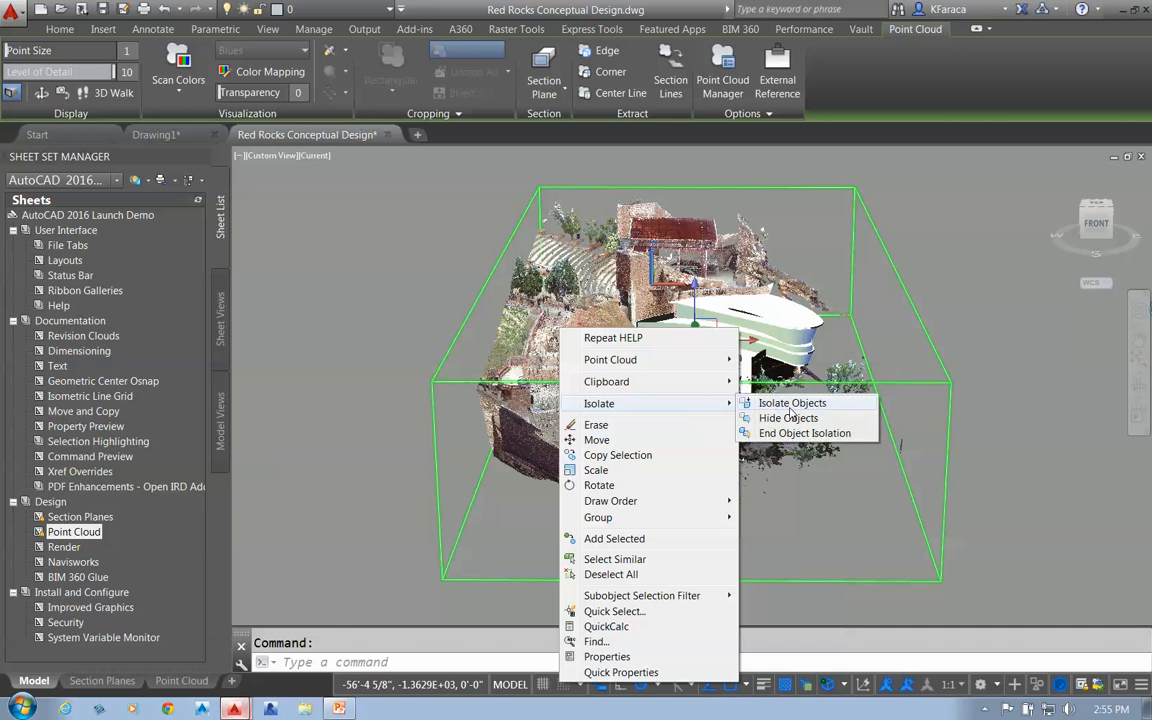
left_click(803, 410)
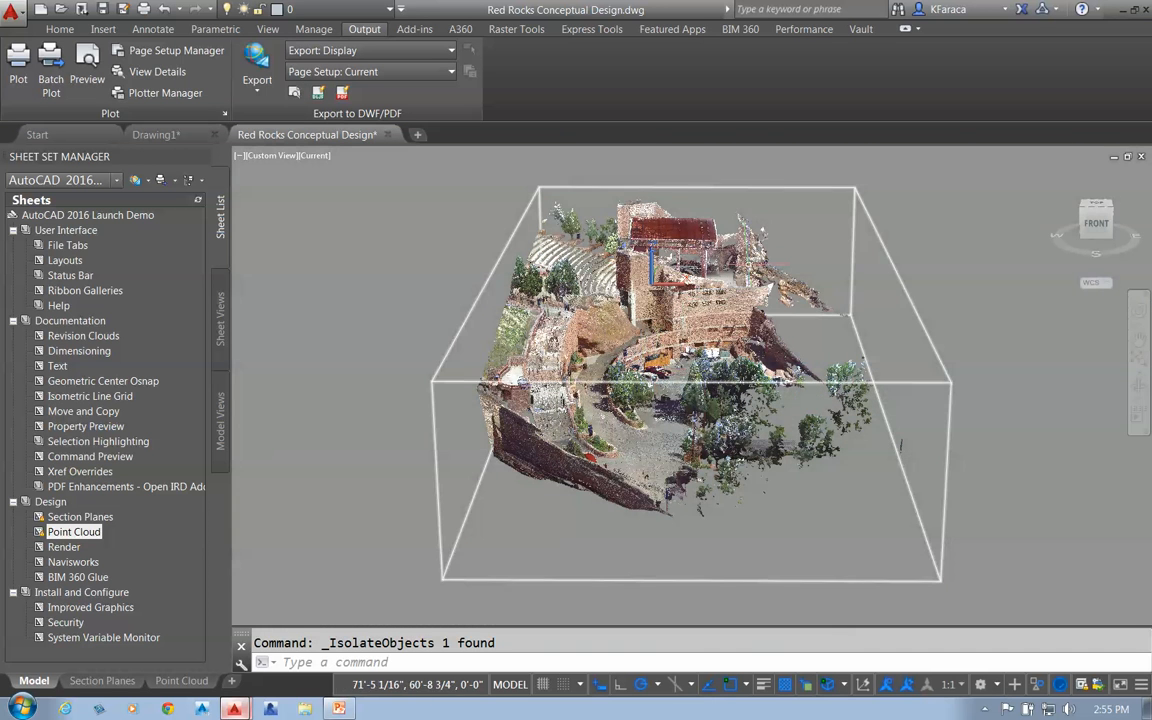
Set the model view to parallel projection and orient the point cloud to the Top view.
right_click(1096, 230)
left_click(1028, 262)
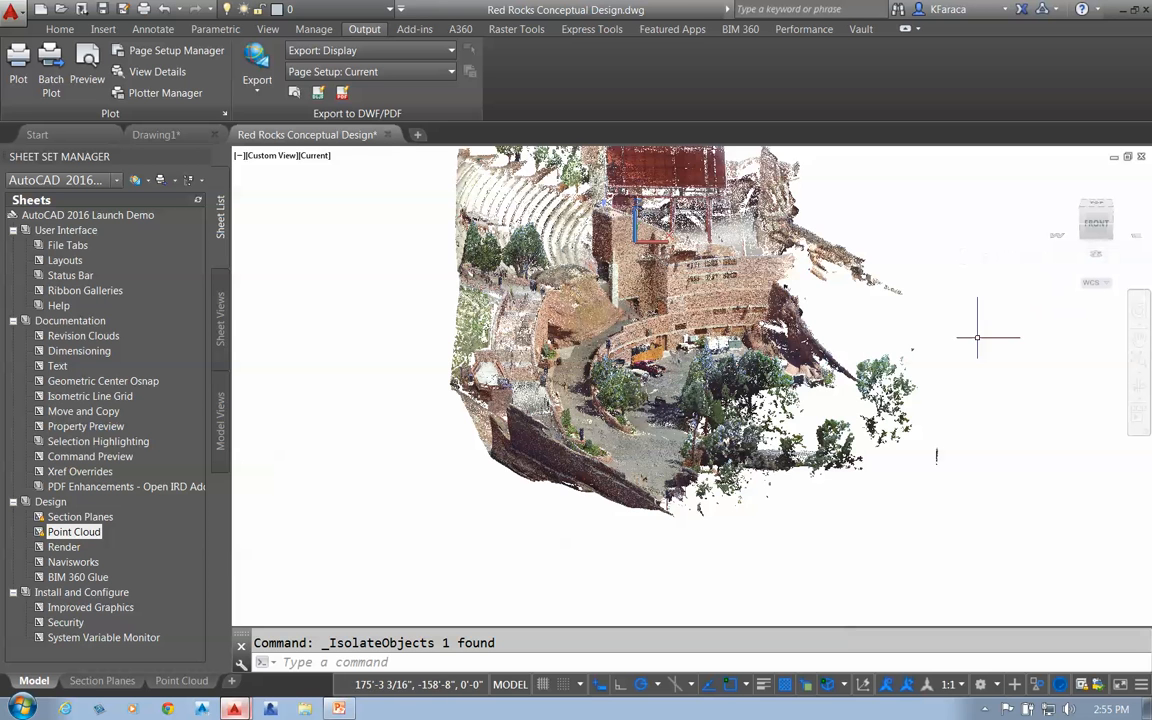
middle_click_drag(744, 389, 720, 495)
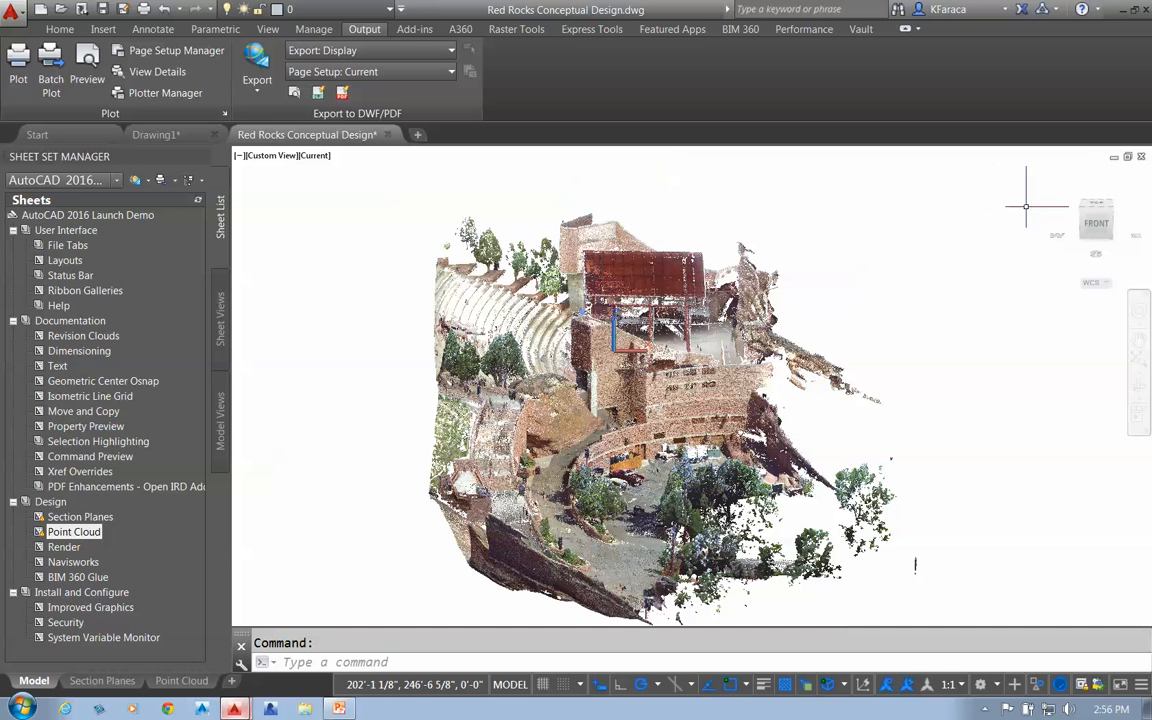
left_click(1100, 207)
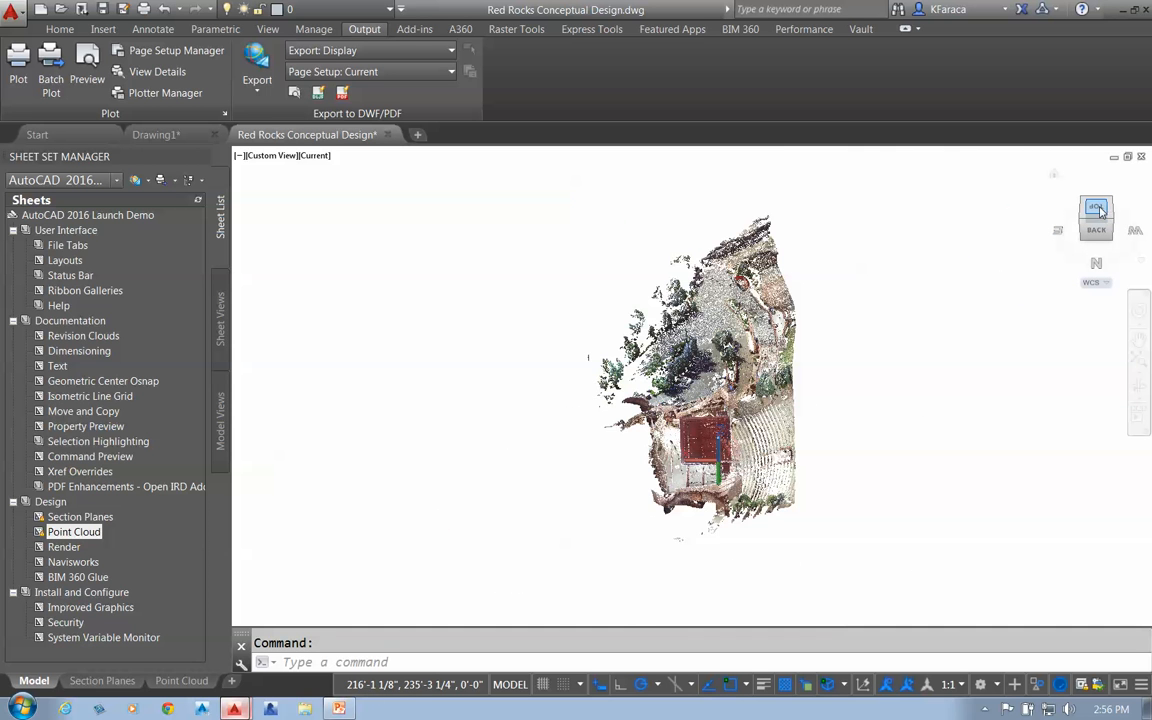
left_click(1099, 207)
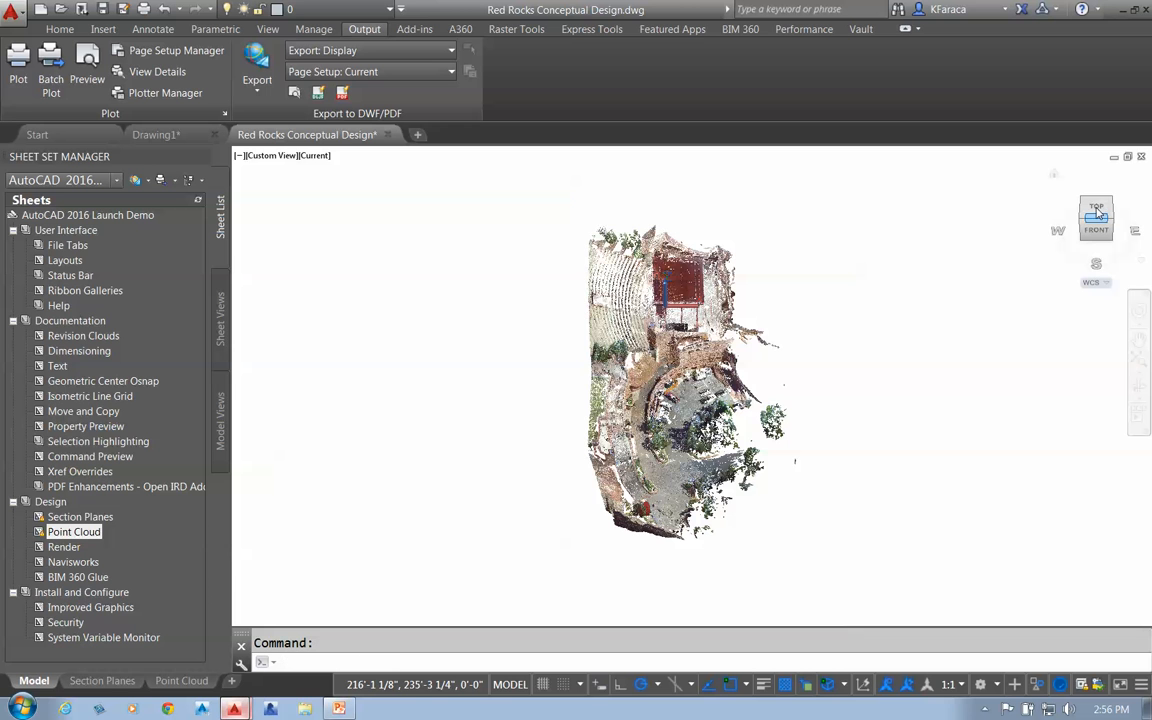
left_click(1097, 211)
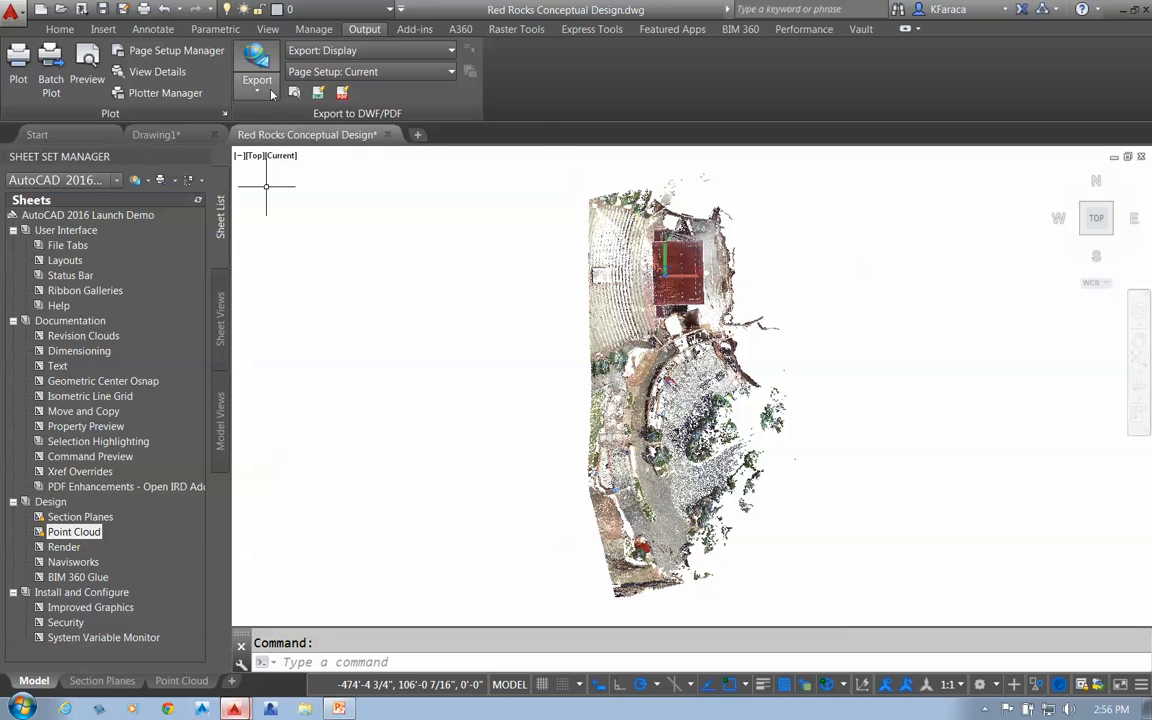
Crop the point cloud with a rectangle around the amphitheater seating and red stage roof, keeping the points inside.
left_click(560, 226)
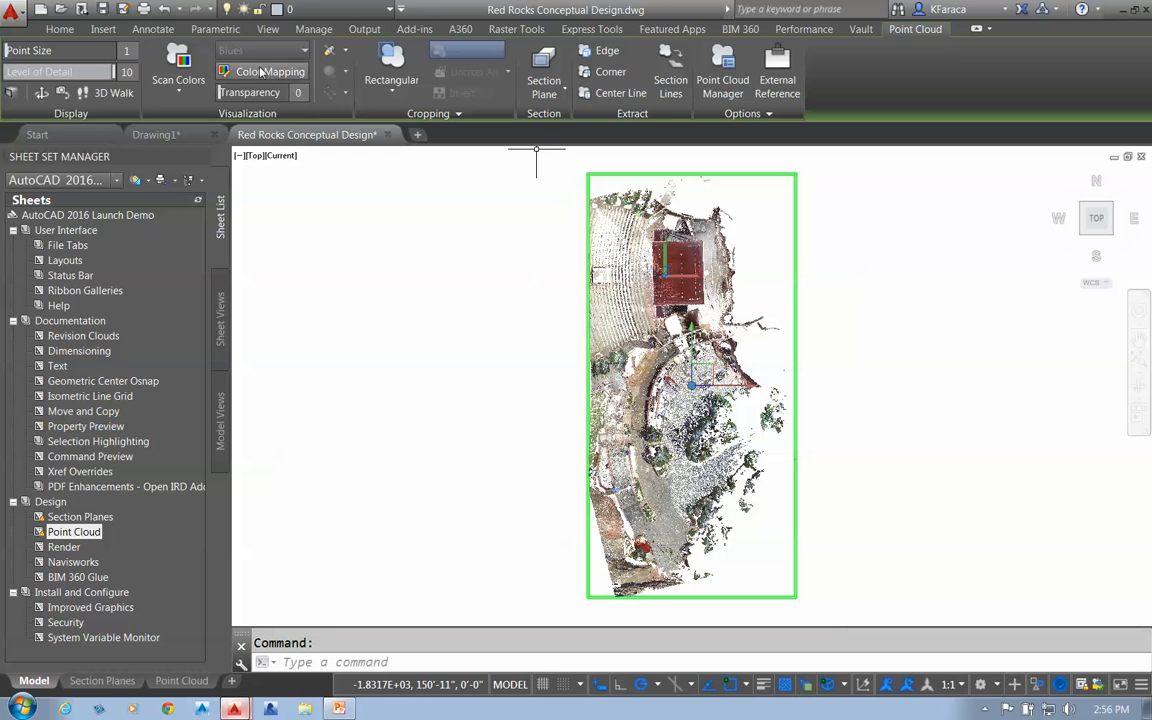
left_click(380, 91)
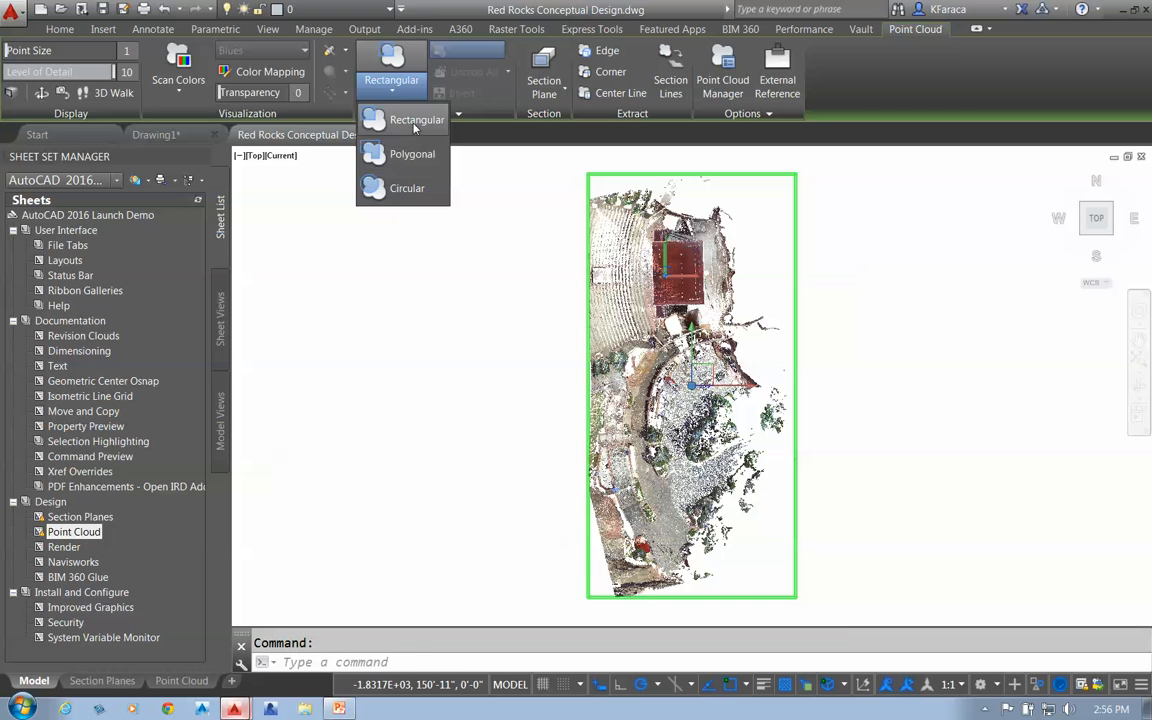
left_click(378, 121)
left_click(586, 186)
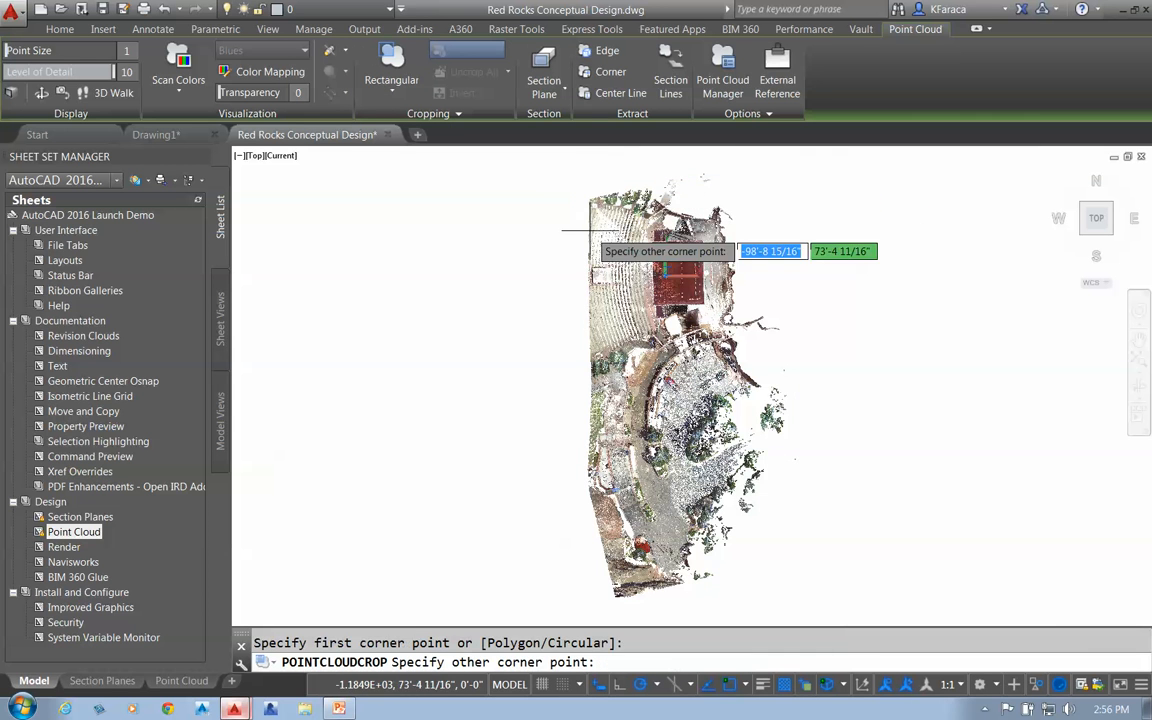
left_click(758, 319)
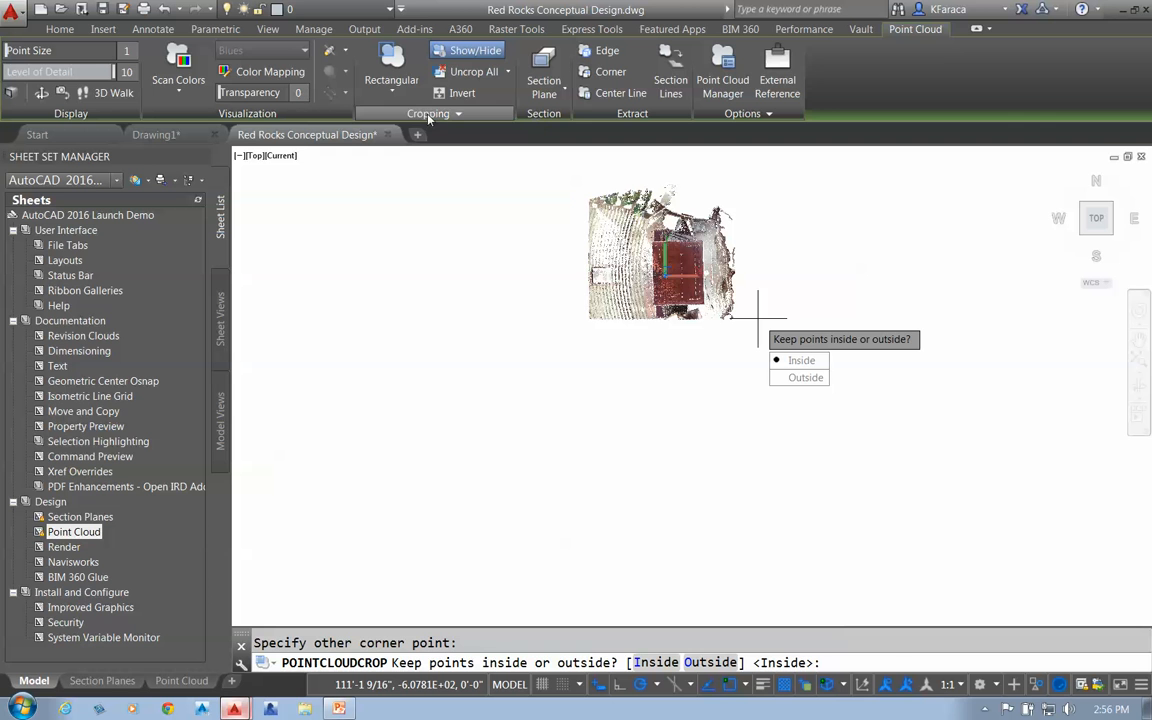
left_click(1085, 232)
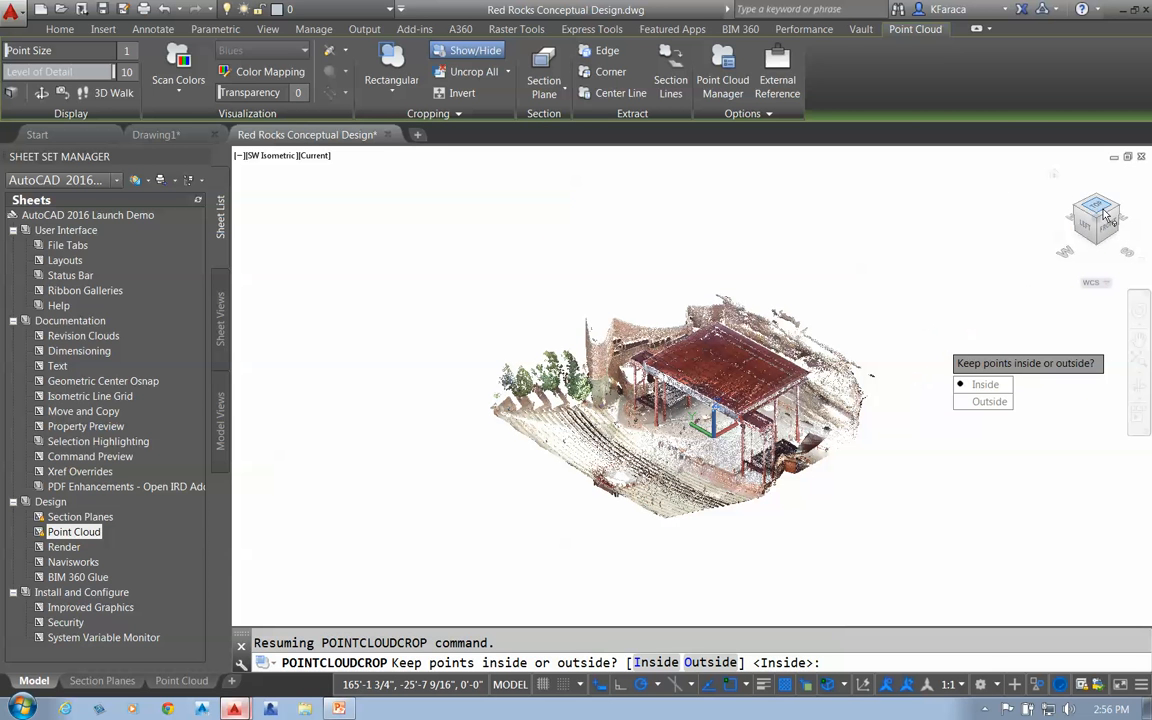
Try to save the rectangular stage crop as a named crop state, and uncrop the whole point cloud.
left_click(452, 115)
left_click(365, 133)
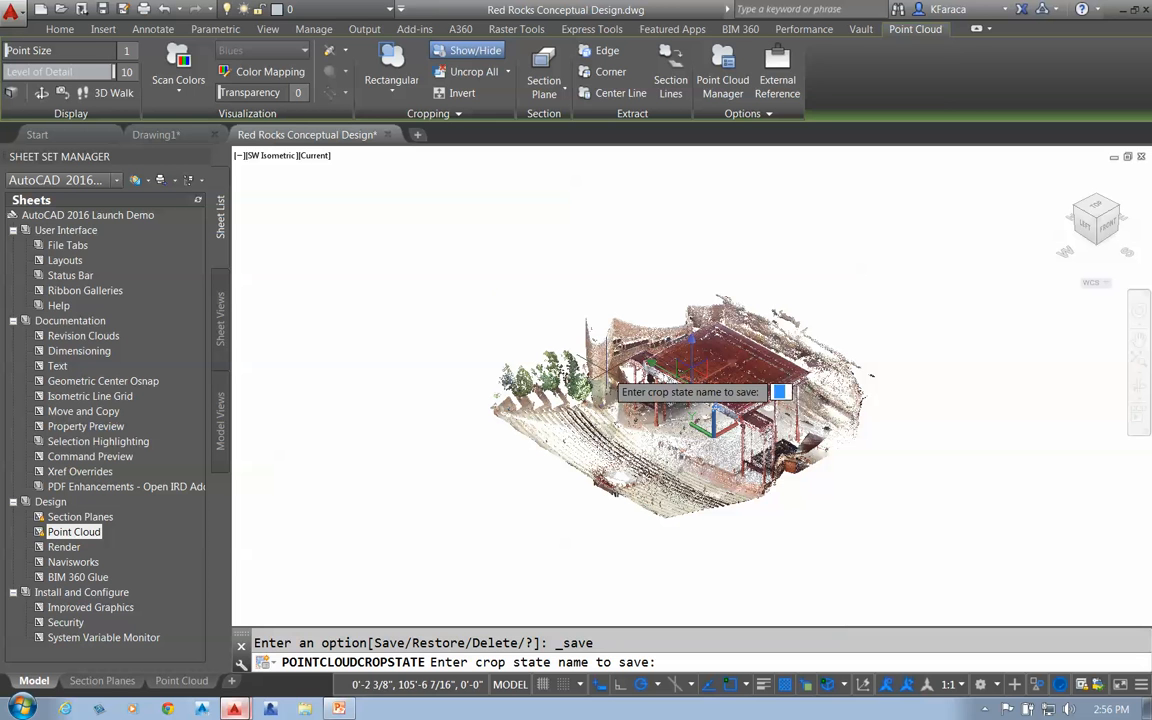
key("BackSpace")
key("BackSpace")
key("BackSpace")
key("BackSpace")
key("BackSpace")
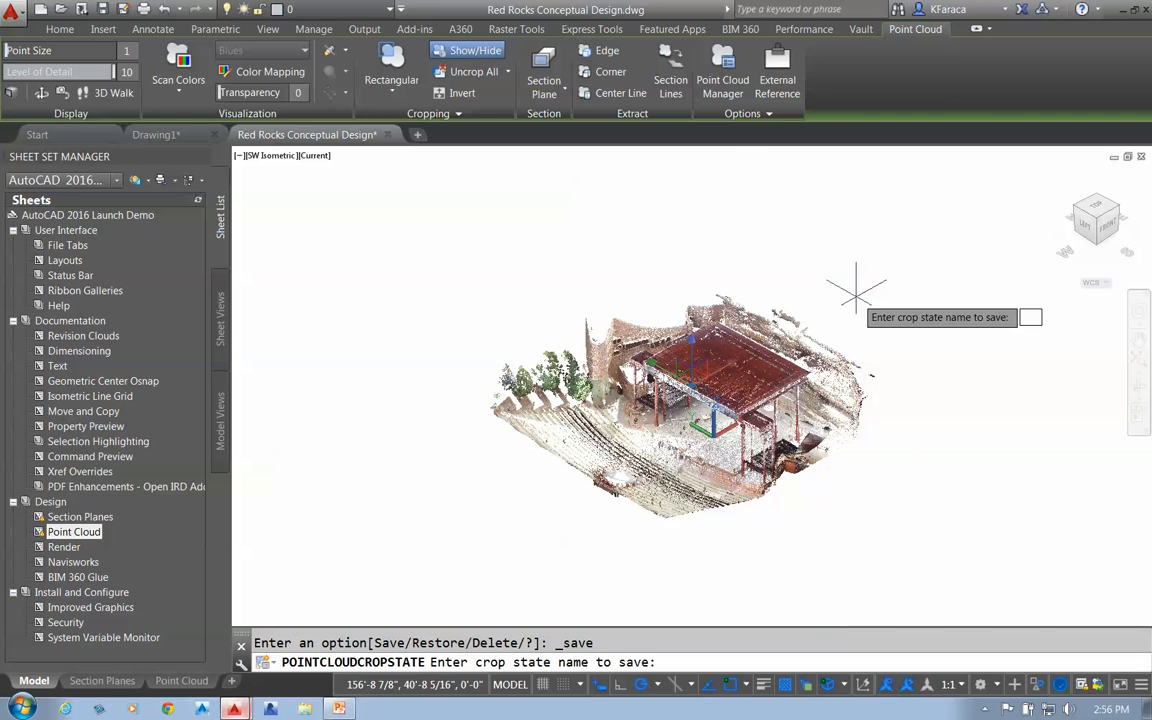
left_click(472, 71)
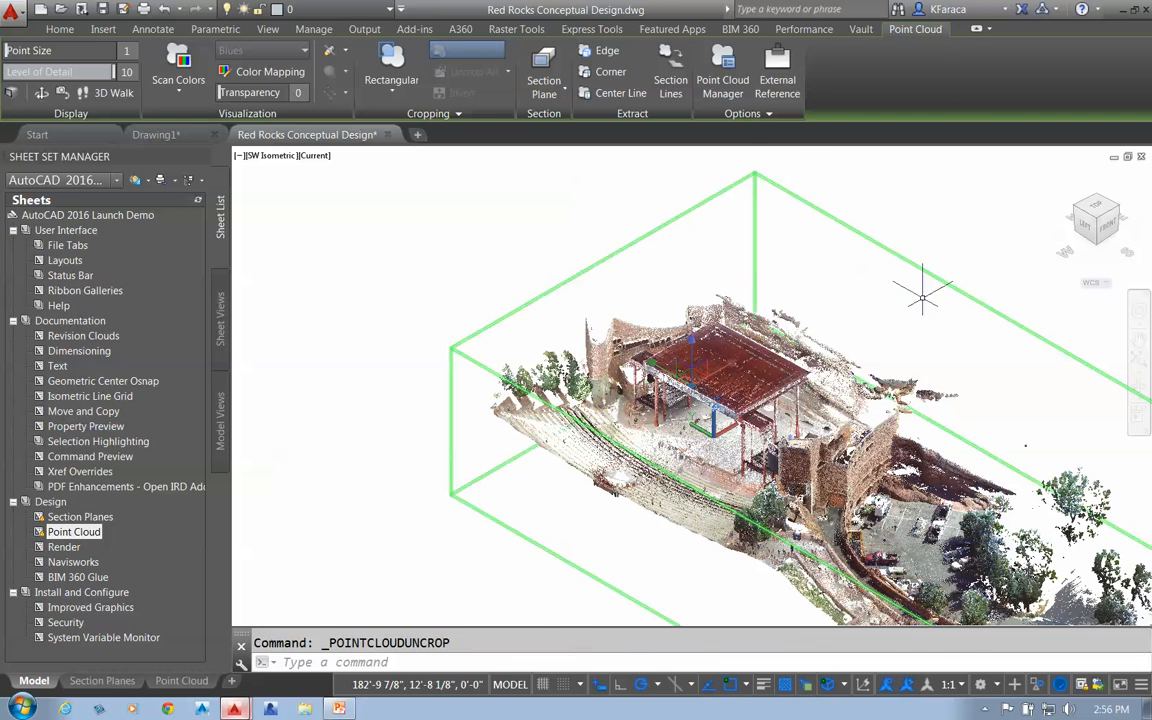
From the Top view, crop the point cloud with a polygon around the parking area and its trees, keeping the inside.
left_click(1105, 215)
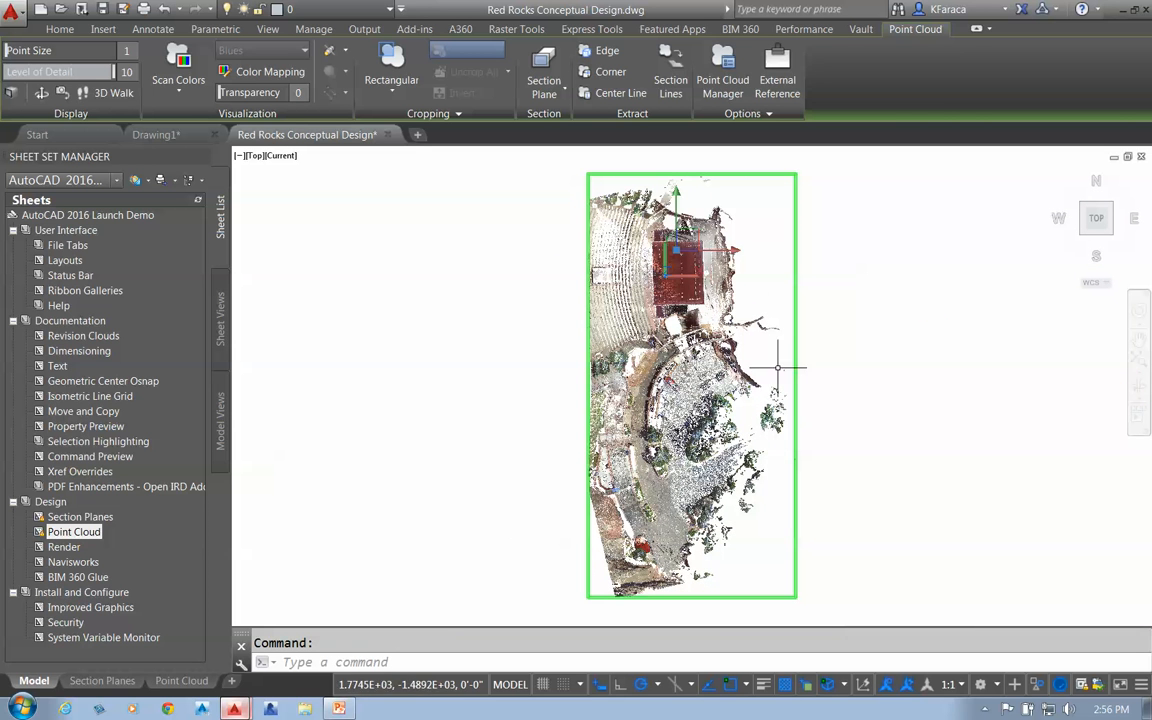
left_click(391, 87)
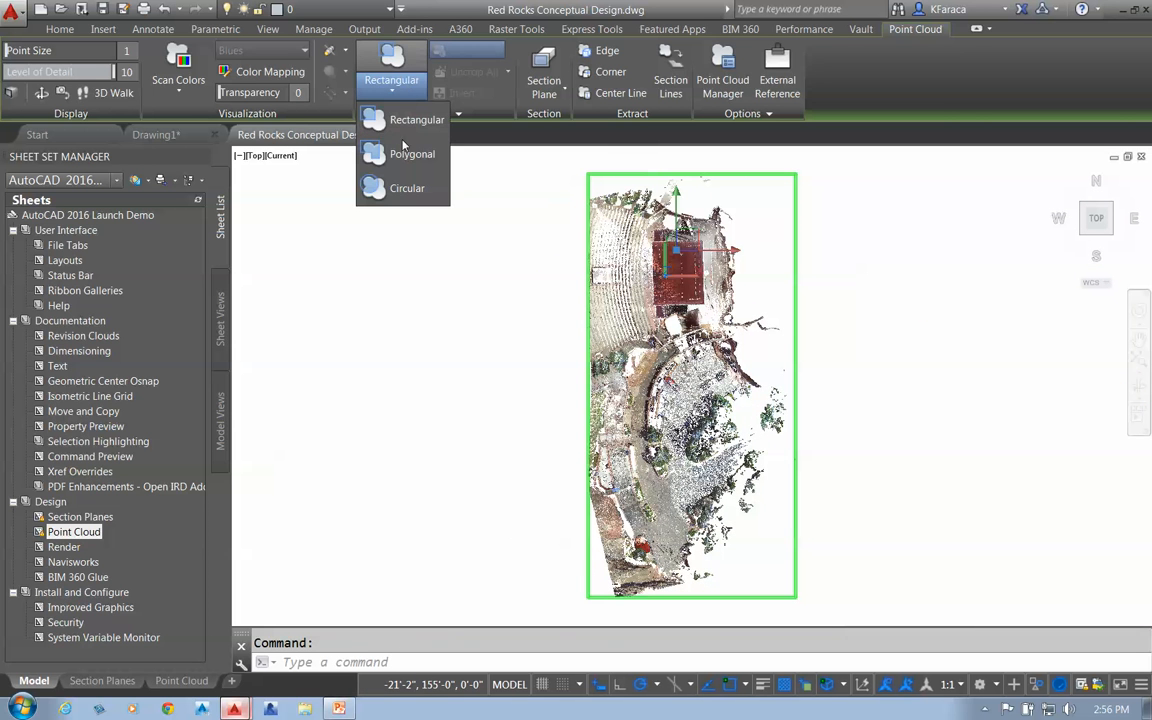
left_click(410, 153)
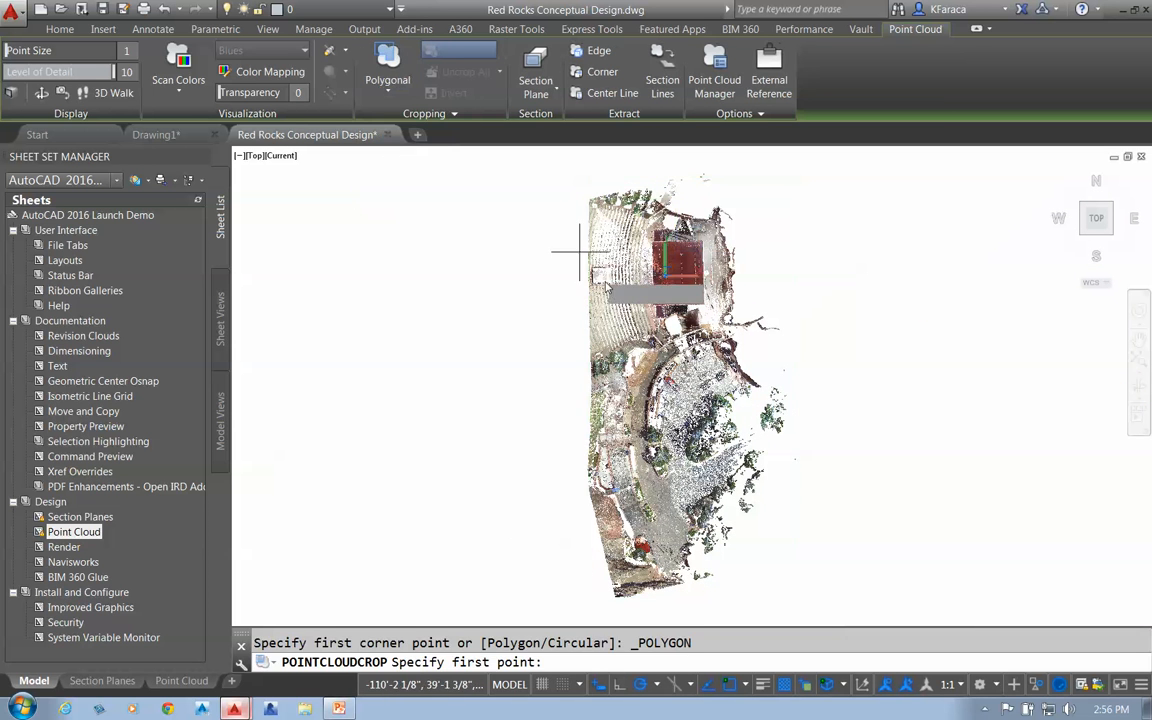
left_click(690, 325)
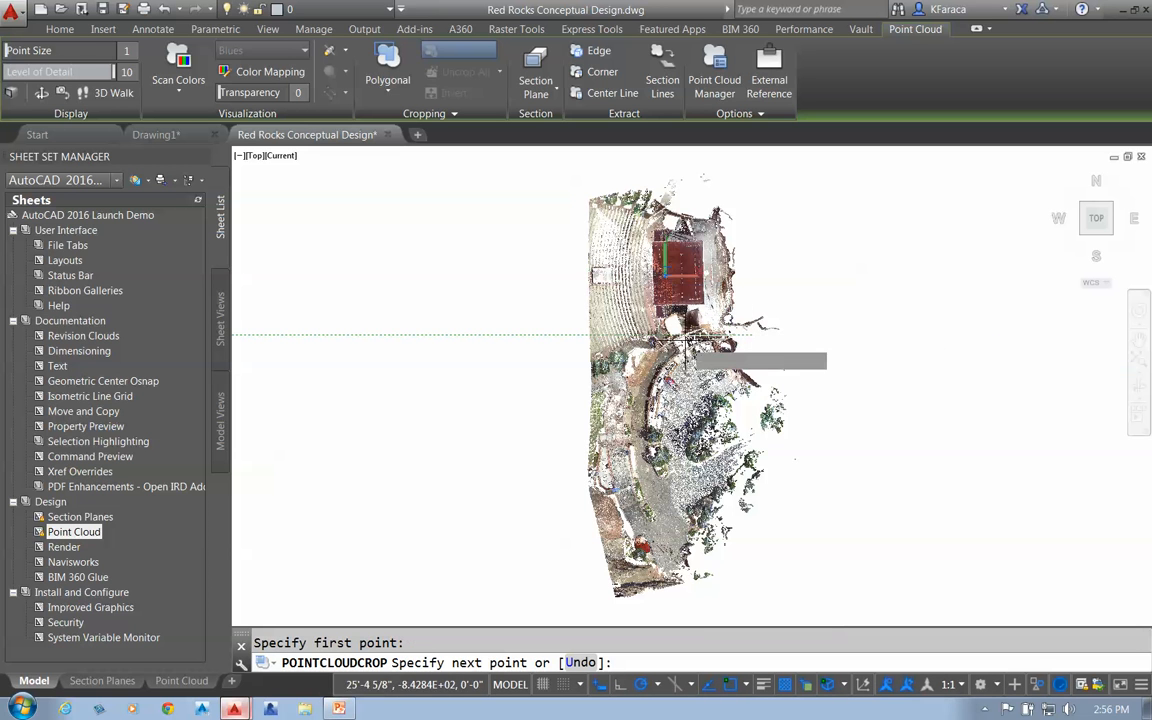
left_click(685, 332)
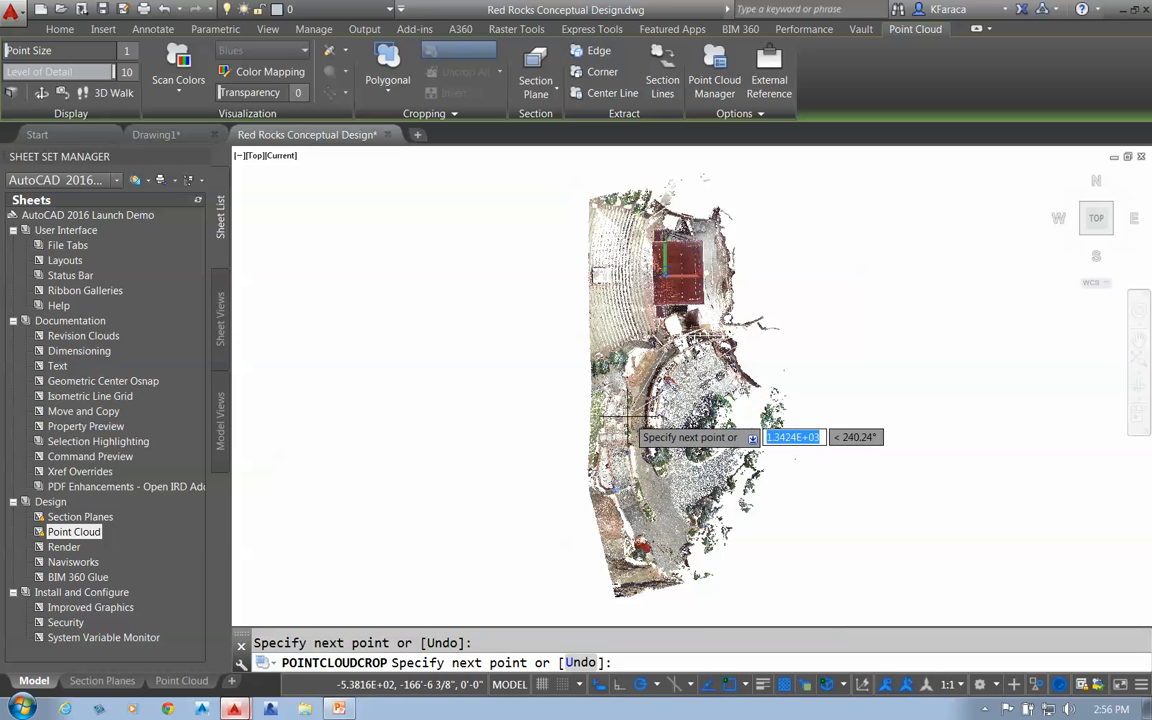
left_click(662, 536)
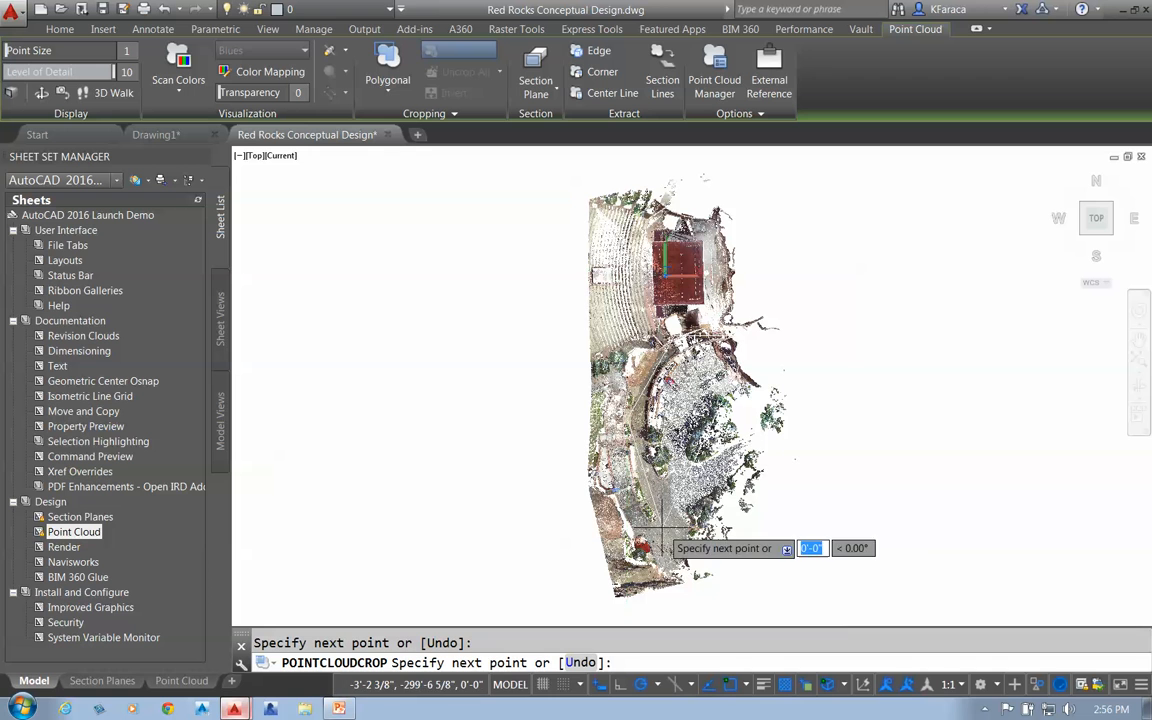
left_click(712, 563)
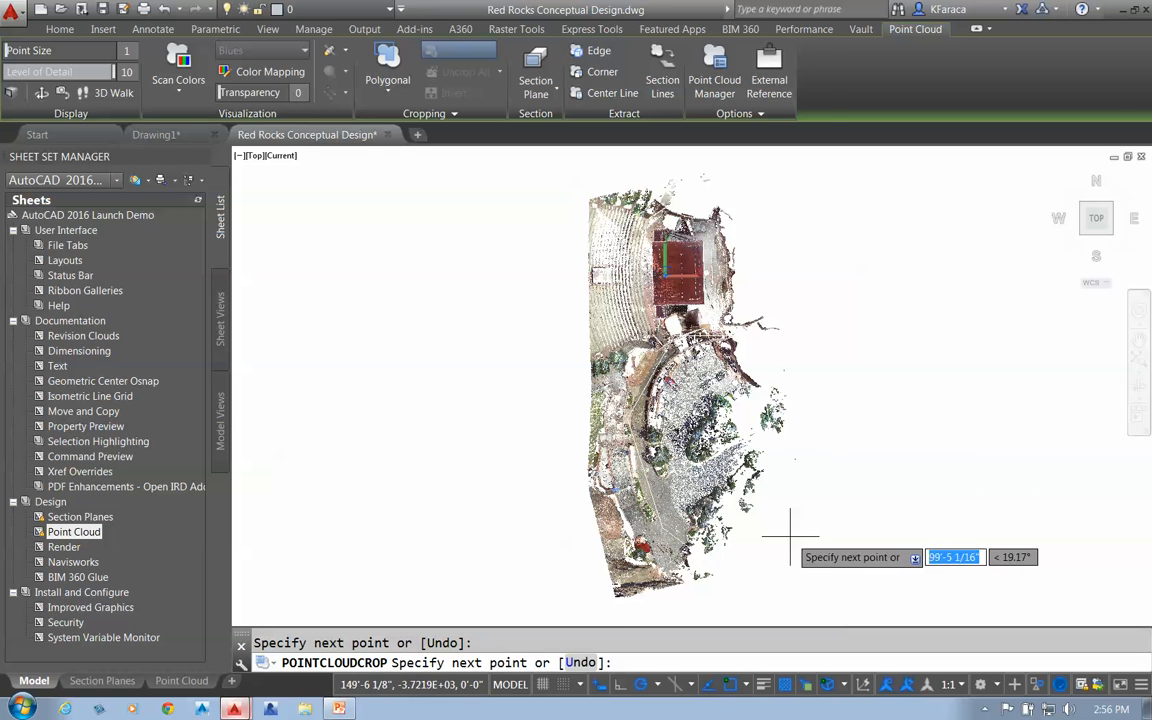
left_click(807, 374)
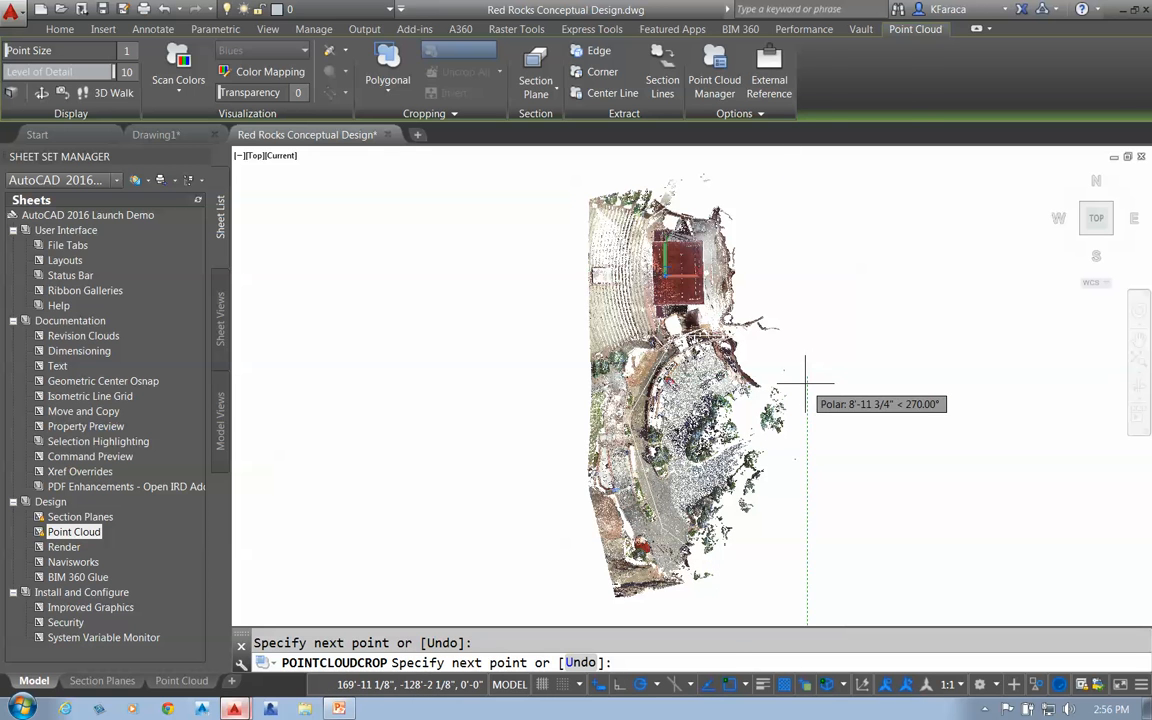
key("Return")
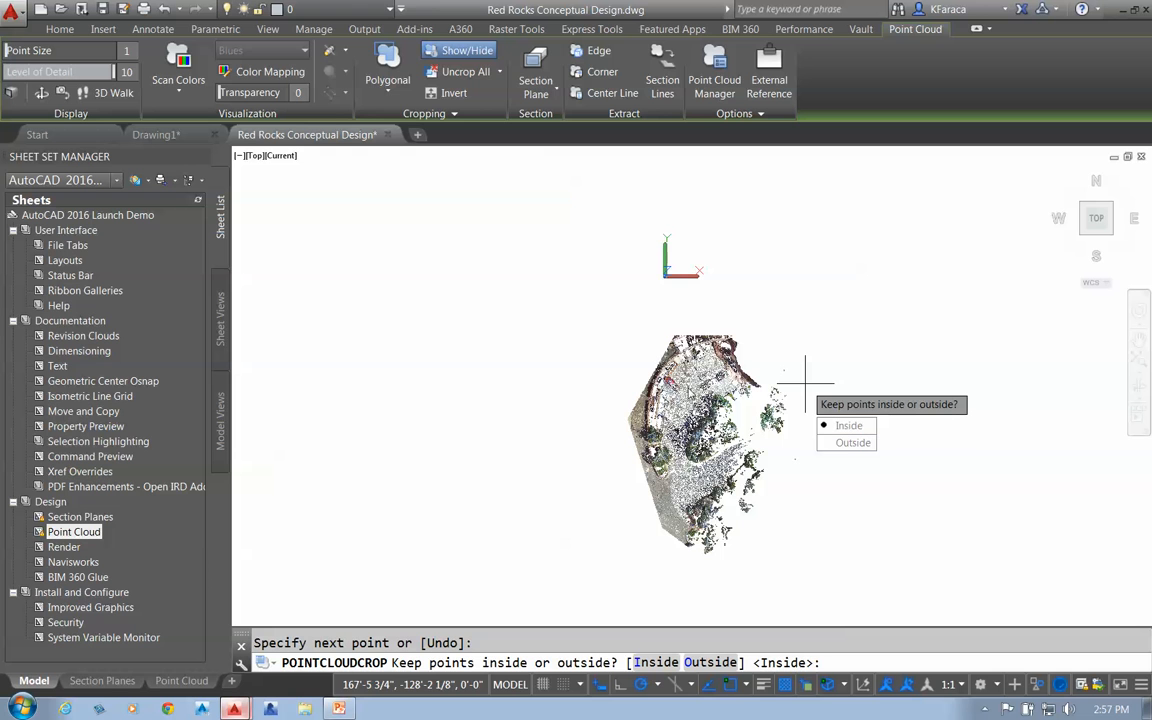
Save the polygonal crop of the parking area as a crop state named Parking.
left_click(466, 116)
left_click(430, 124)
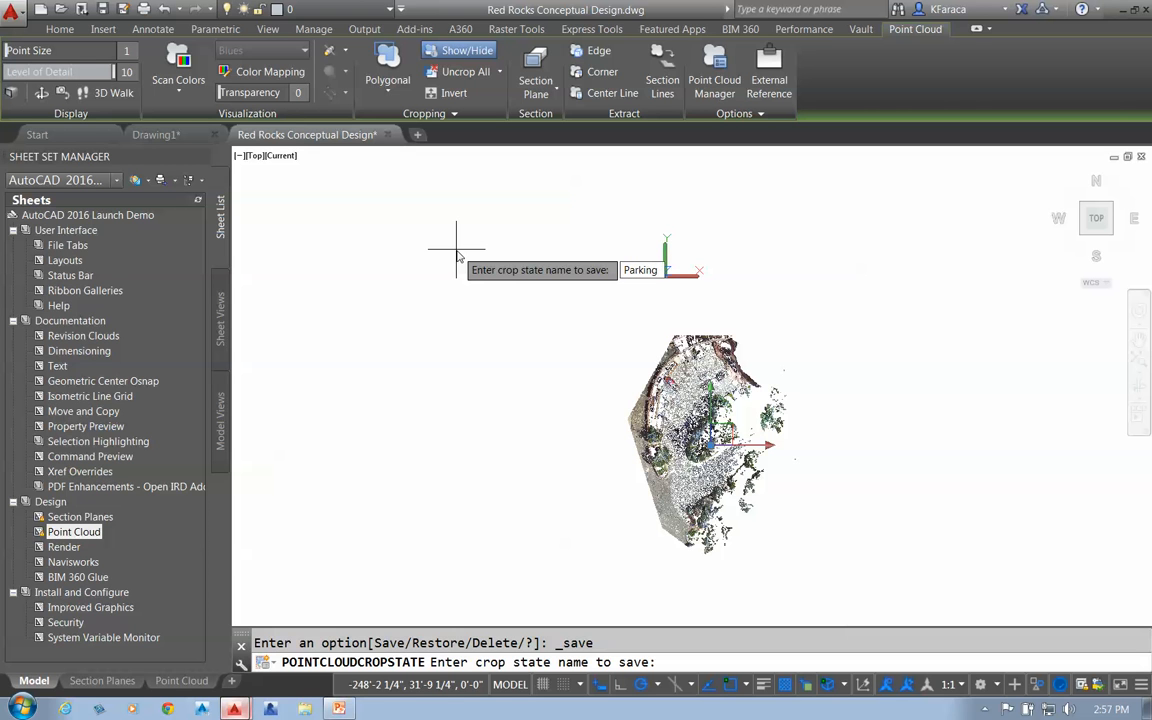
type("Parking")
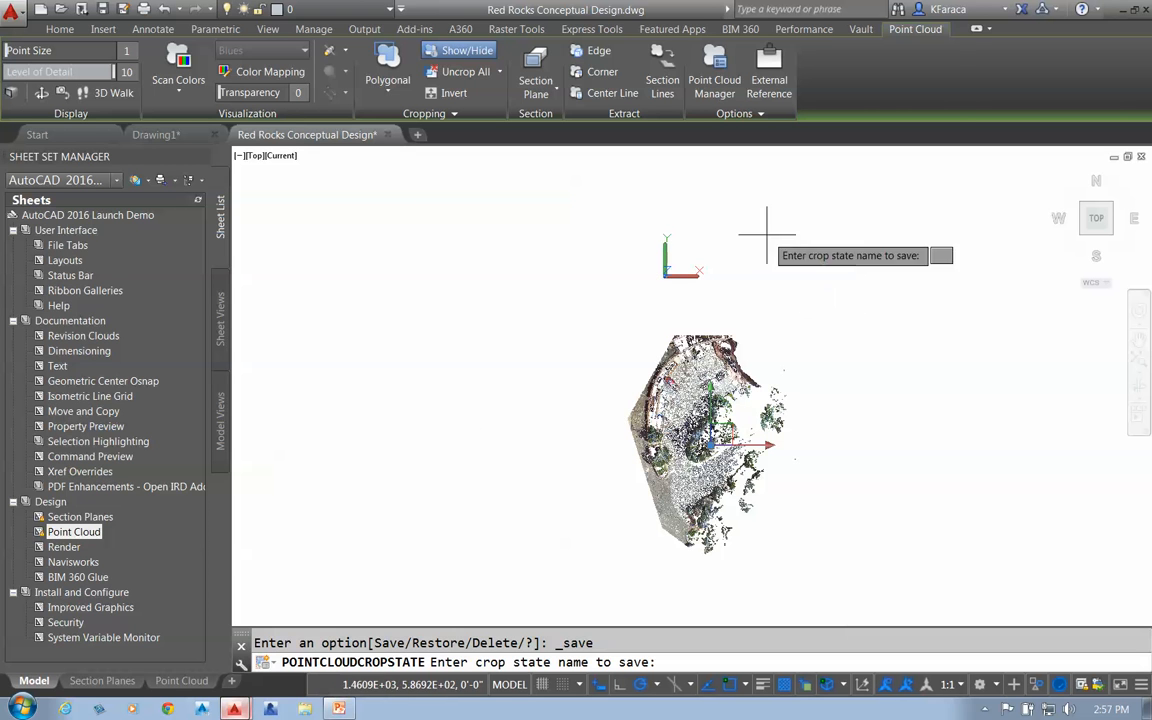
left_click(454, 114)
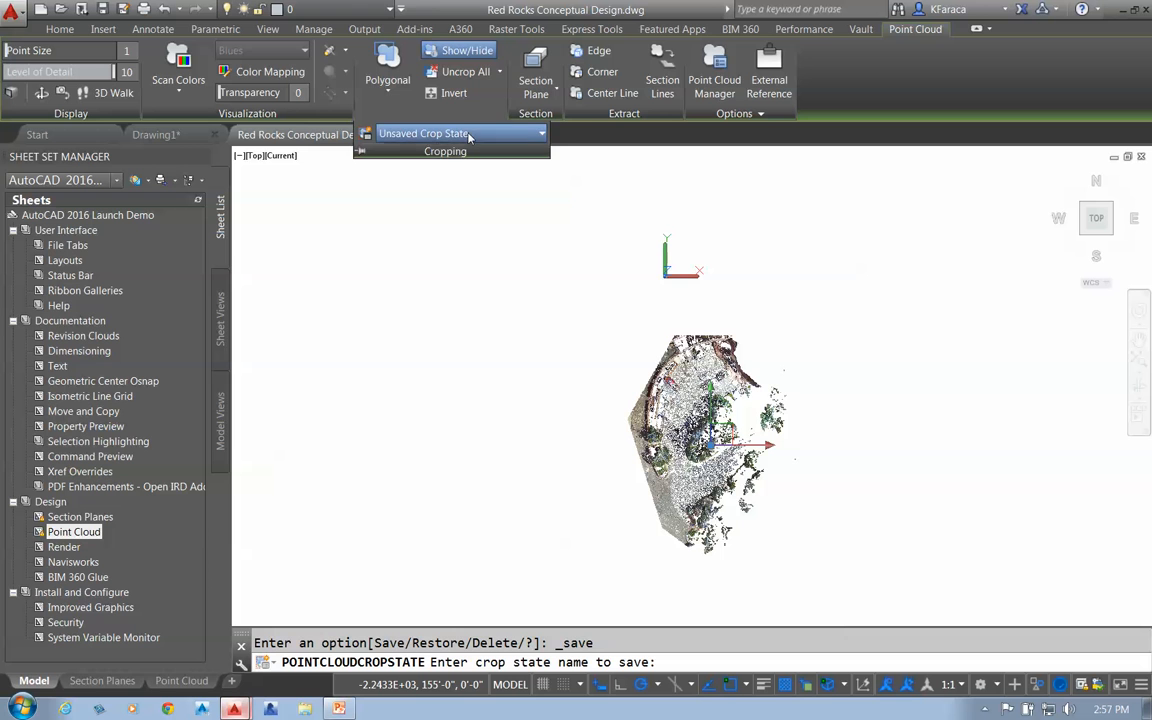
left_click(455, 133)
left_click(462, 157)
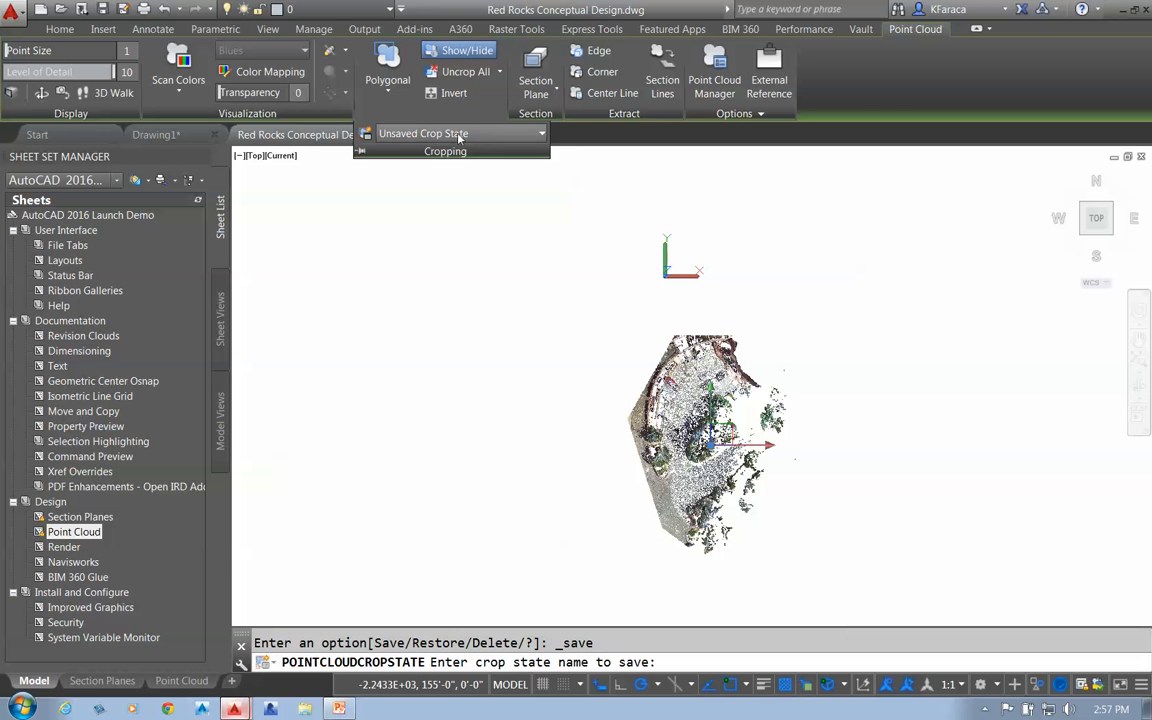
left_click(544, 134)
left_click(543, 136)
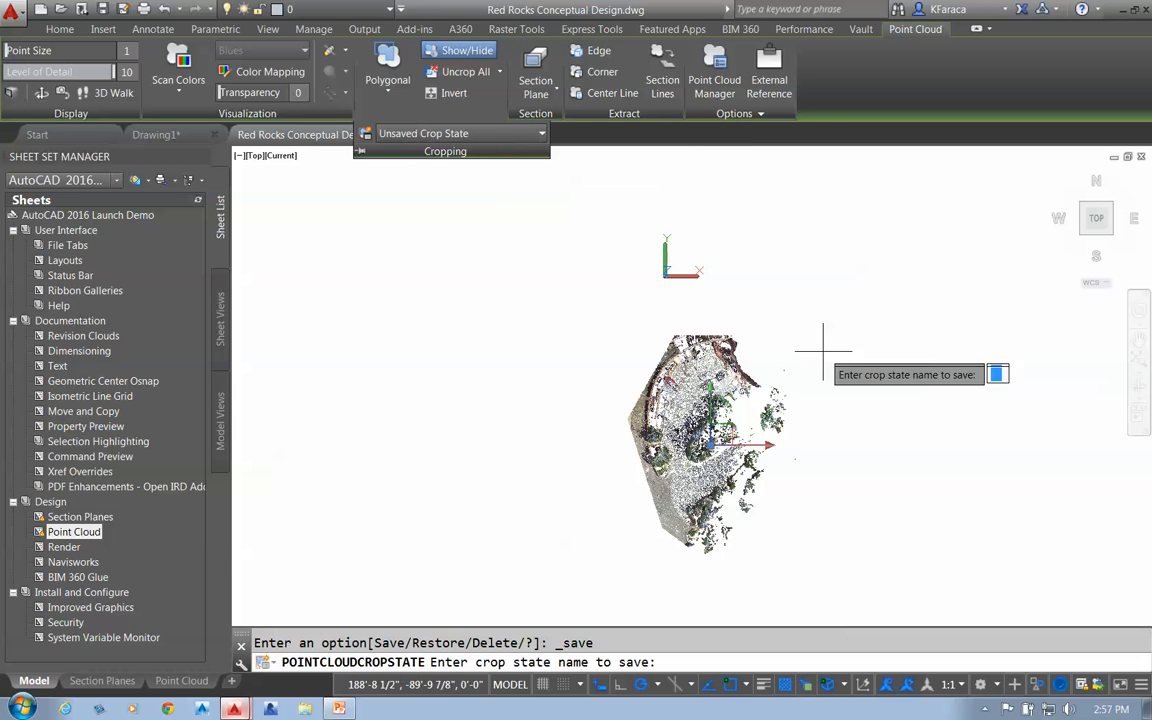
left_click(403, 114)
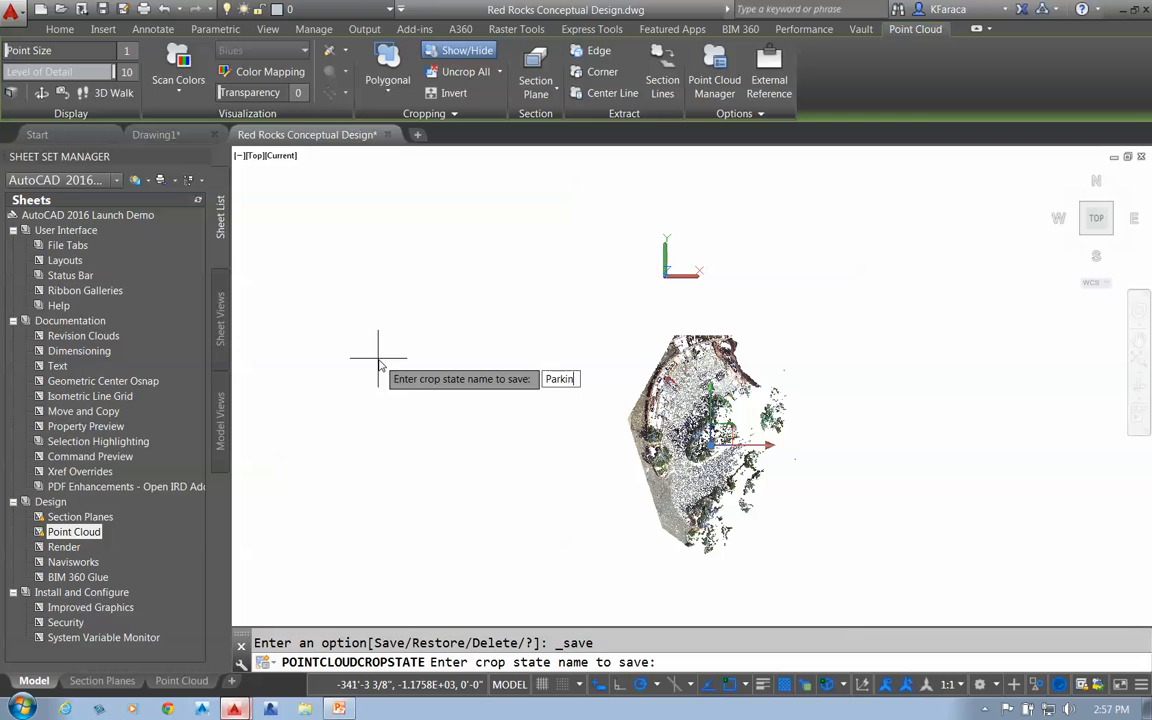
key("Return")
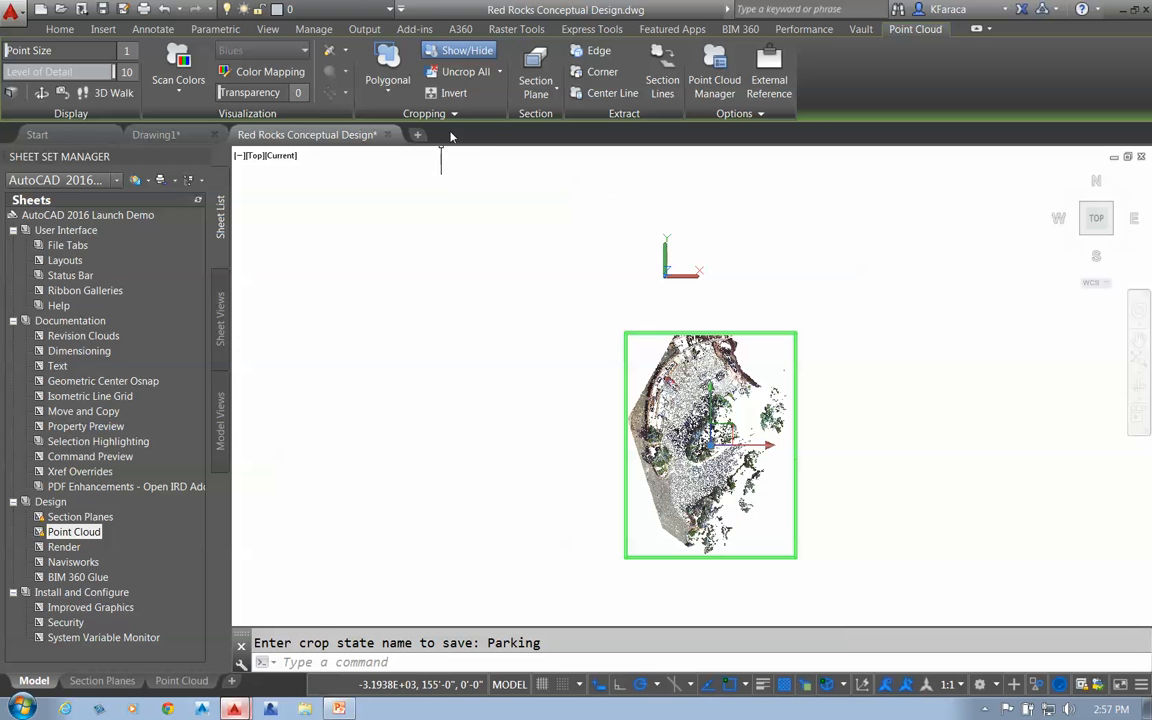
Uncrop the whole point cloud and crop it with a rectangle around the red stage roof, keeping the points inside.
left_click(458, 72)
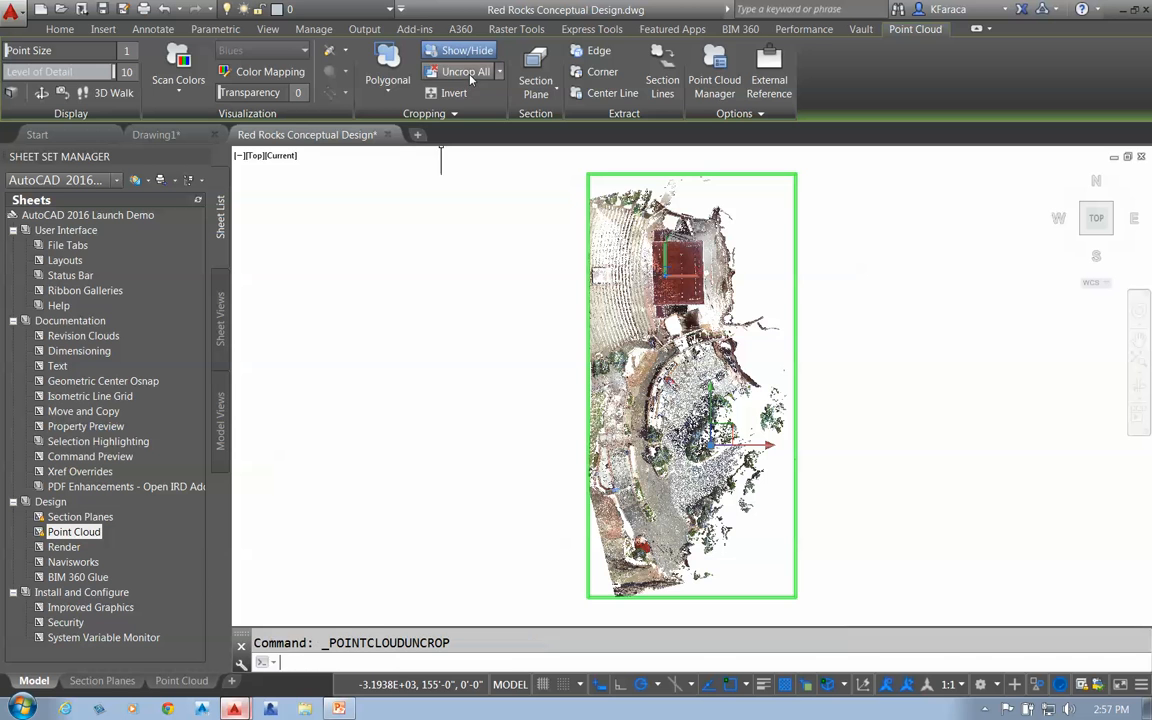
left_click(388, 88)
left_click(408, 120)
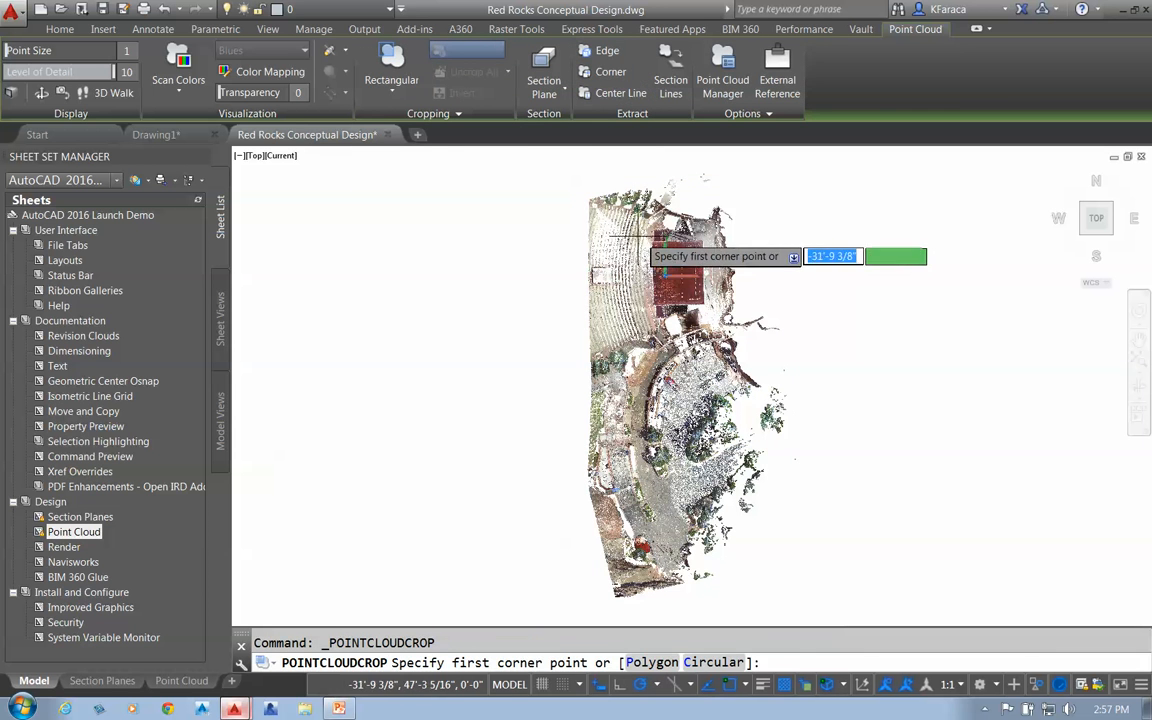
left_click(592, 182)
left_click(722, 326)
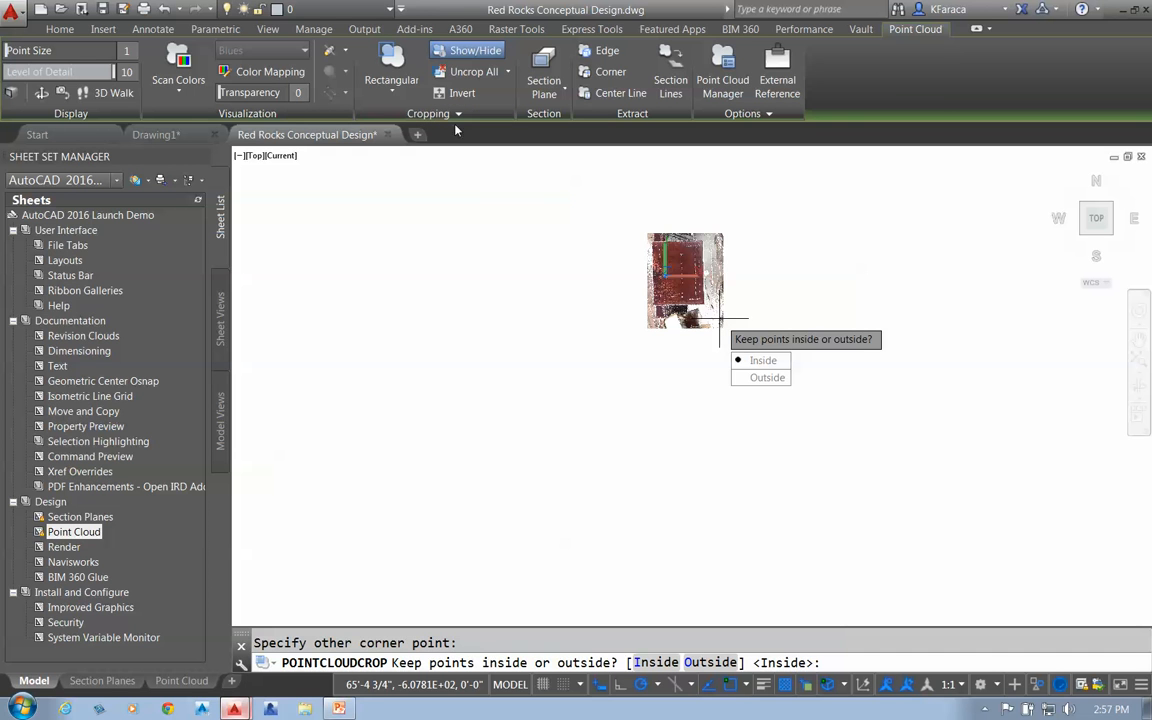
key("Down")
left_click(528, 276)
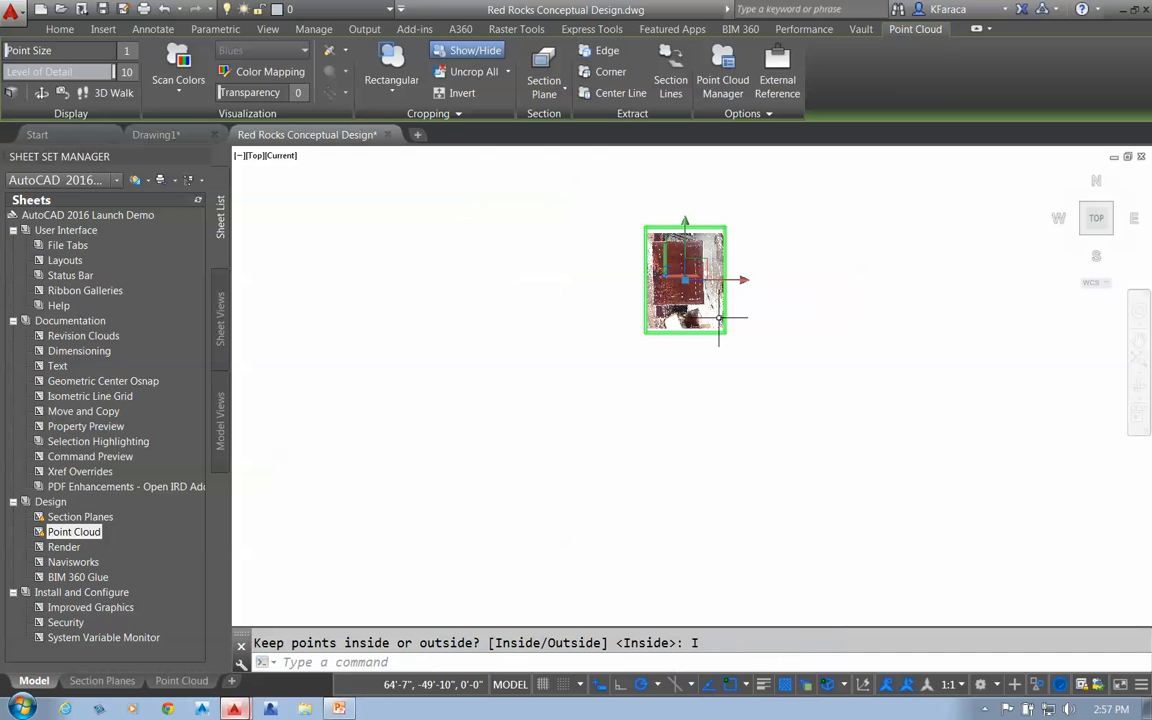
Save the rectangular crop of the stage as a crop state named Stage.
left_click(432, 113)
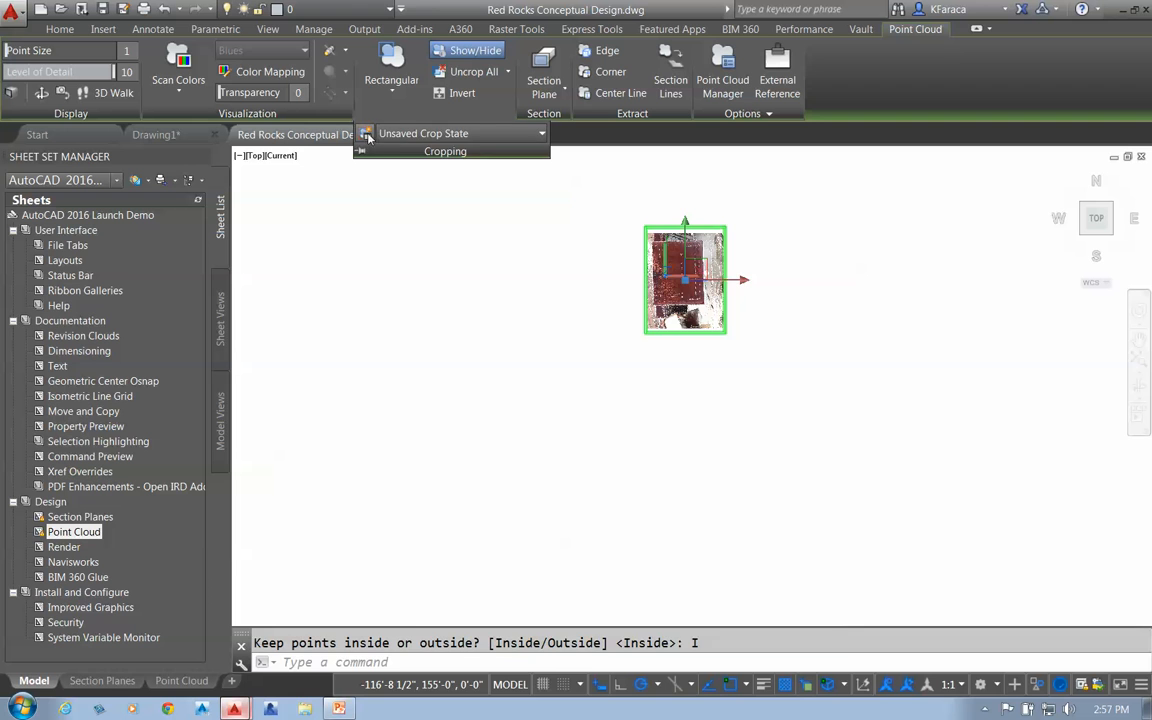
left_click(372, 134)
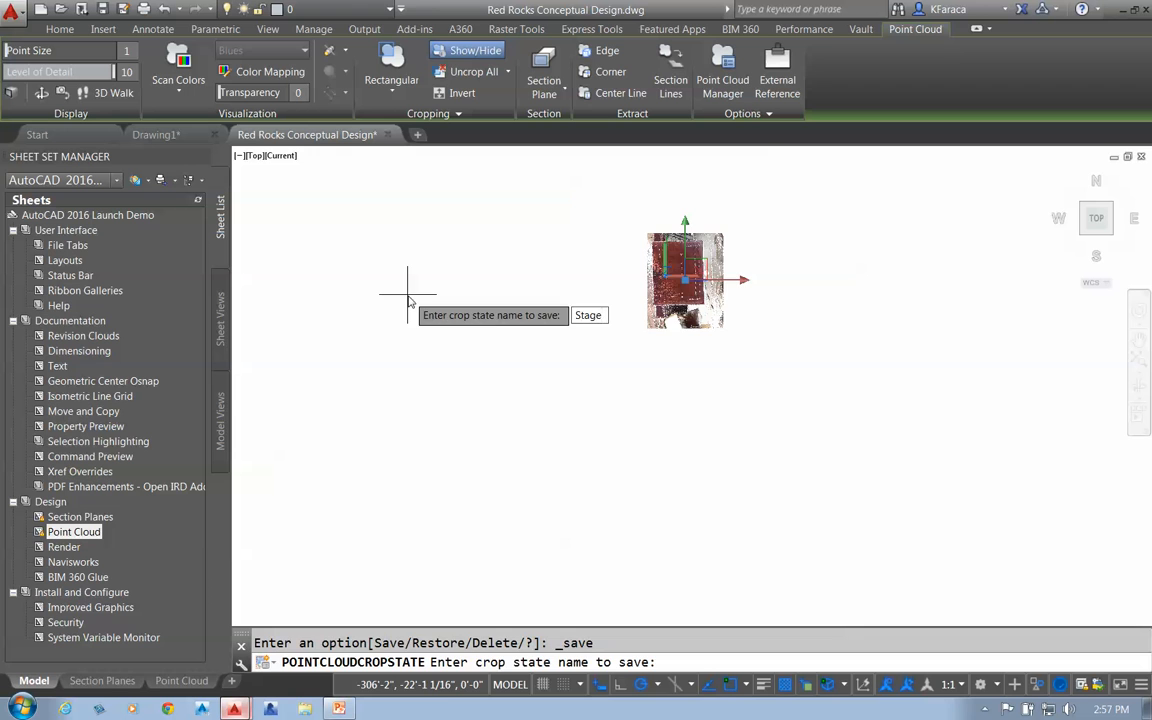
key("Return")
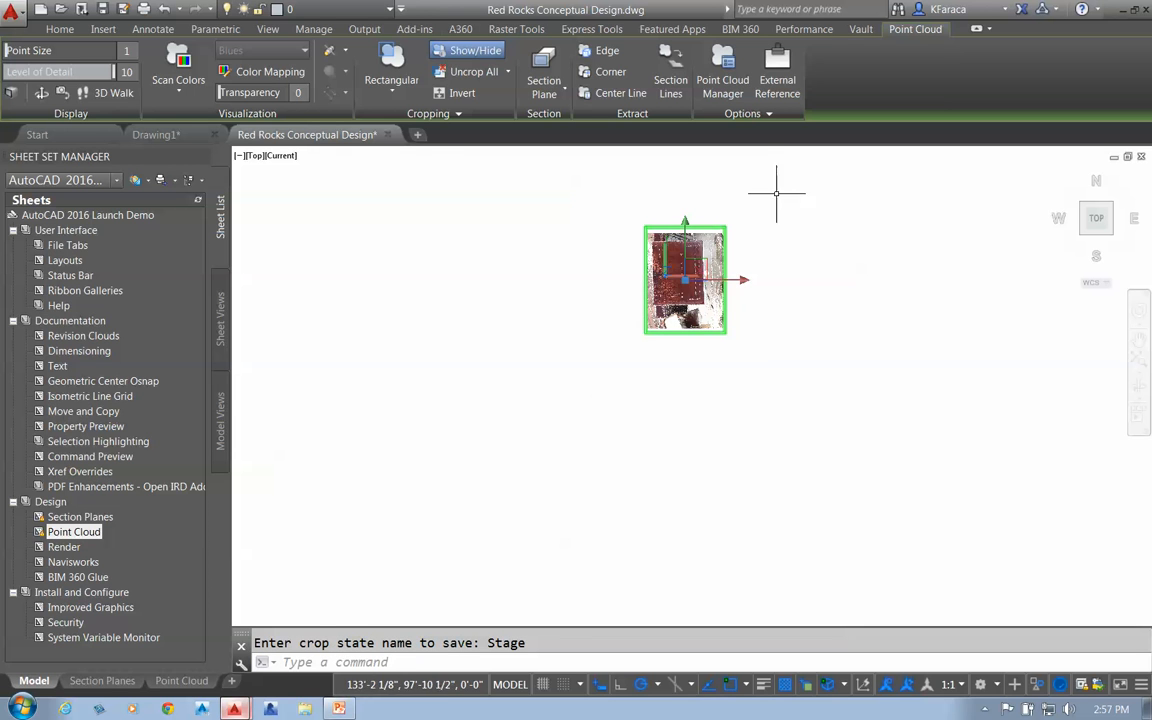
Restore the saved Parking crop state, and switch back to the Stage crop state.
left_click(457, 115)
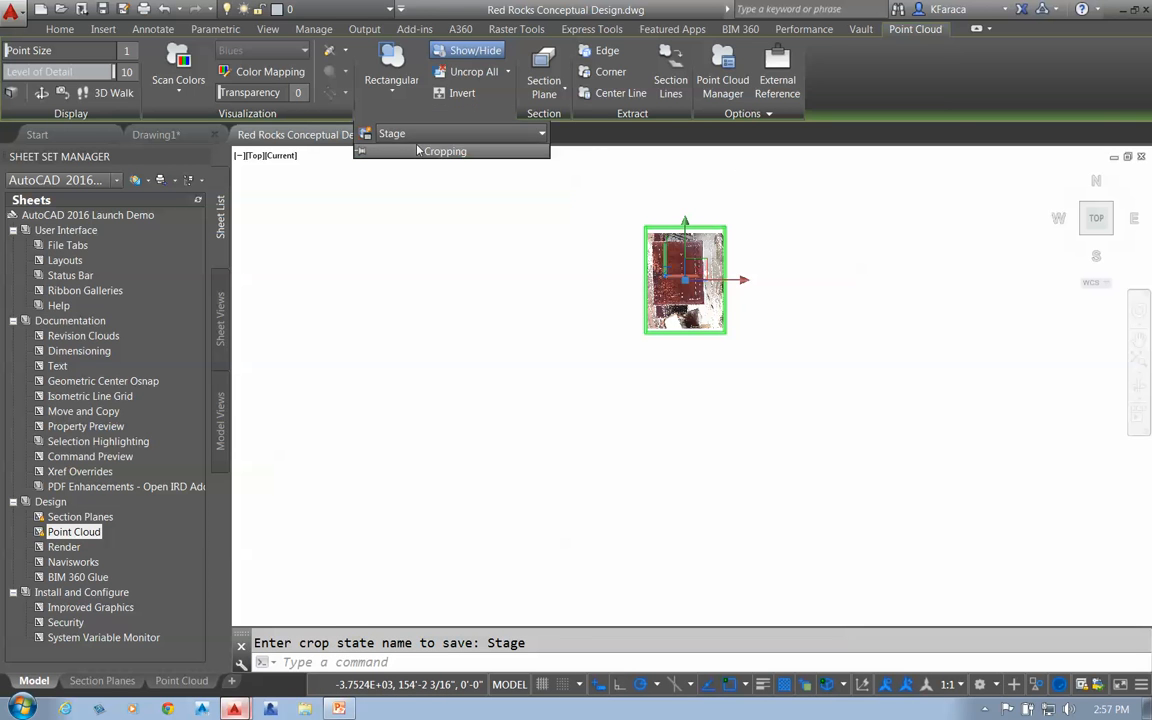
left_click(440, 136)
left_click(436, 153)
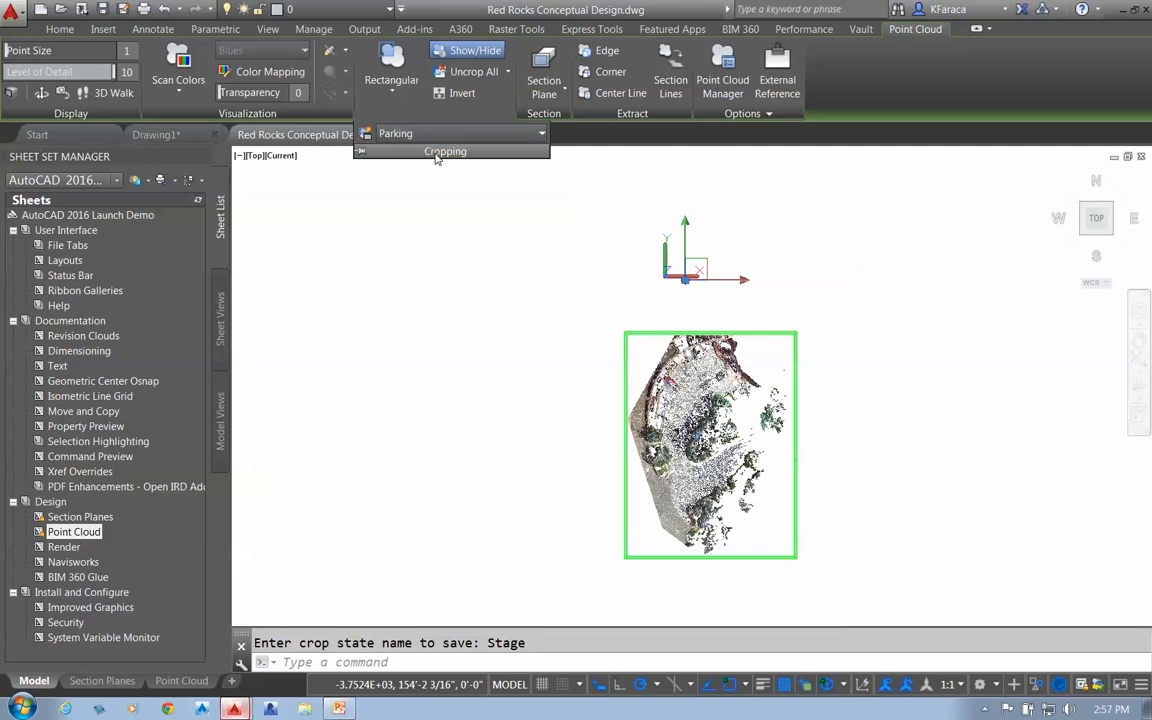
left_click(452, 134)
left_click(440, 170)
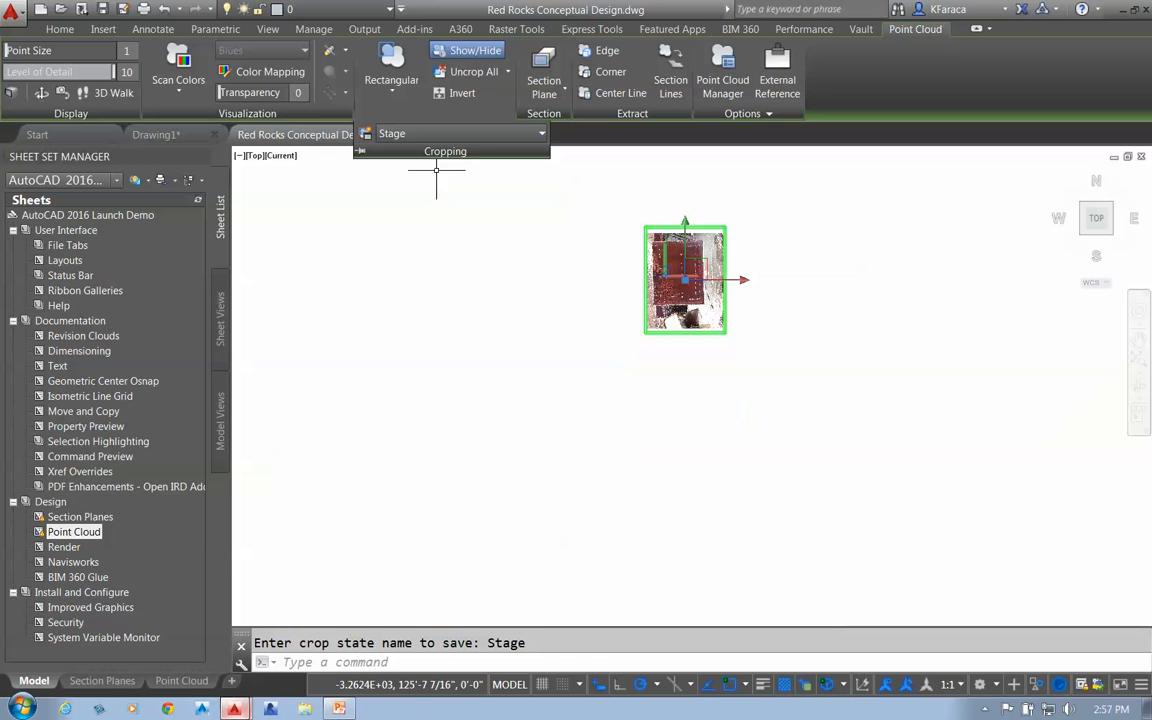
Uncrop the whole point cloud and show it in perspective projection from the southwest isometric view.
left_click(480, 75)
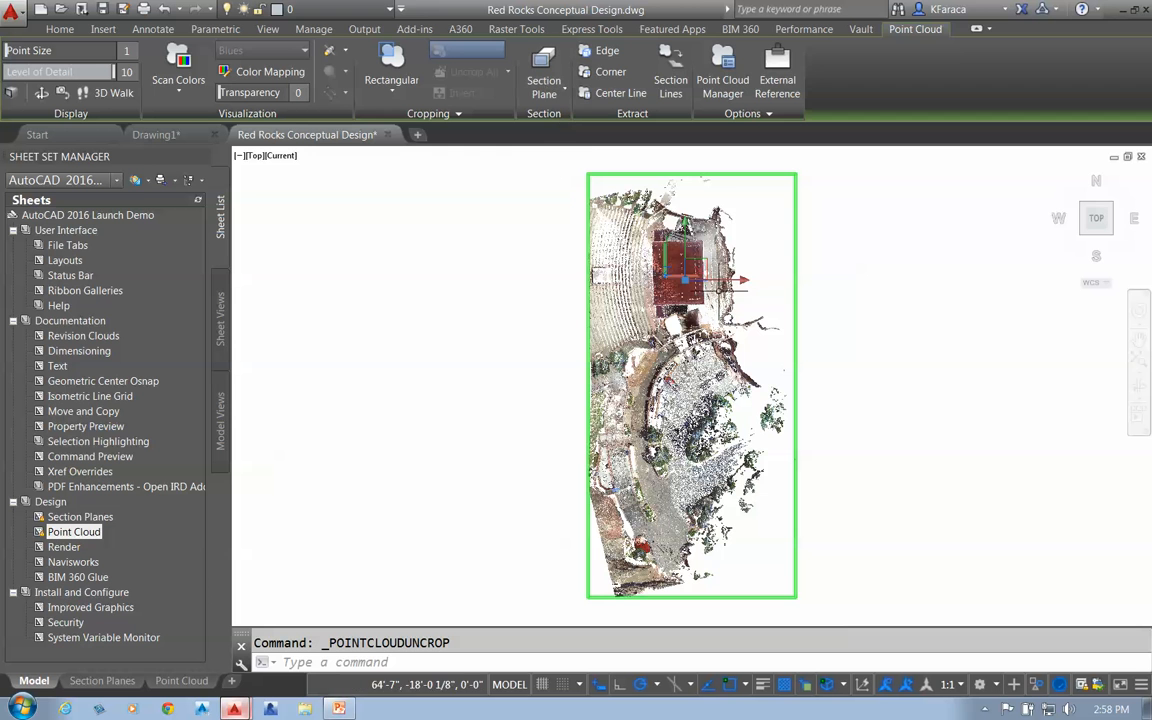
left_click(1096, 224)
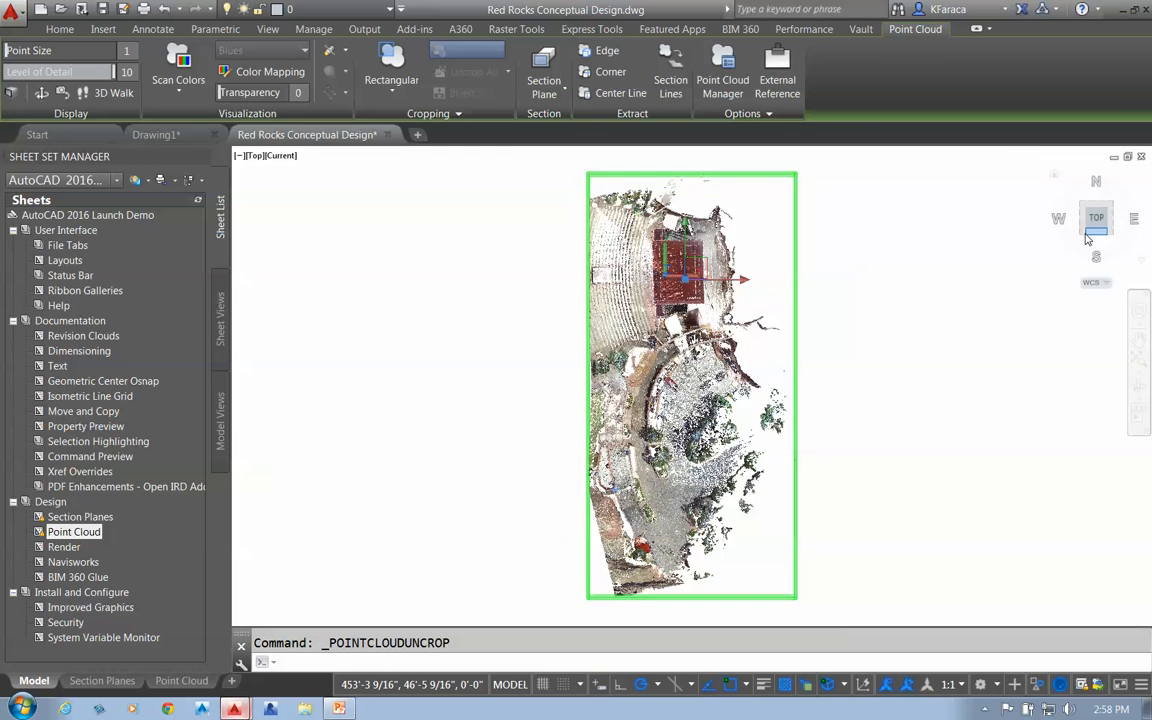
right_click(1096, 228)
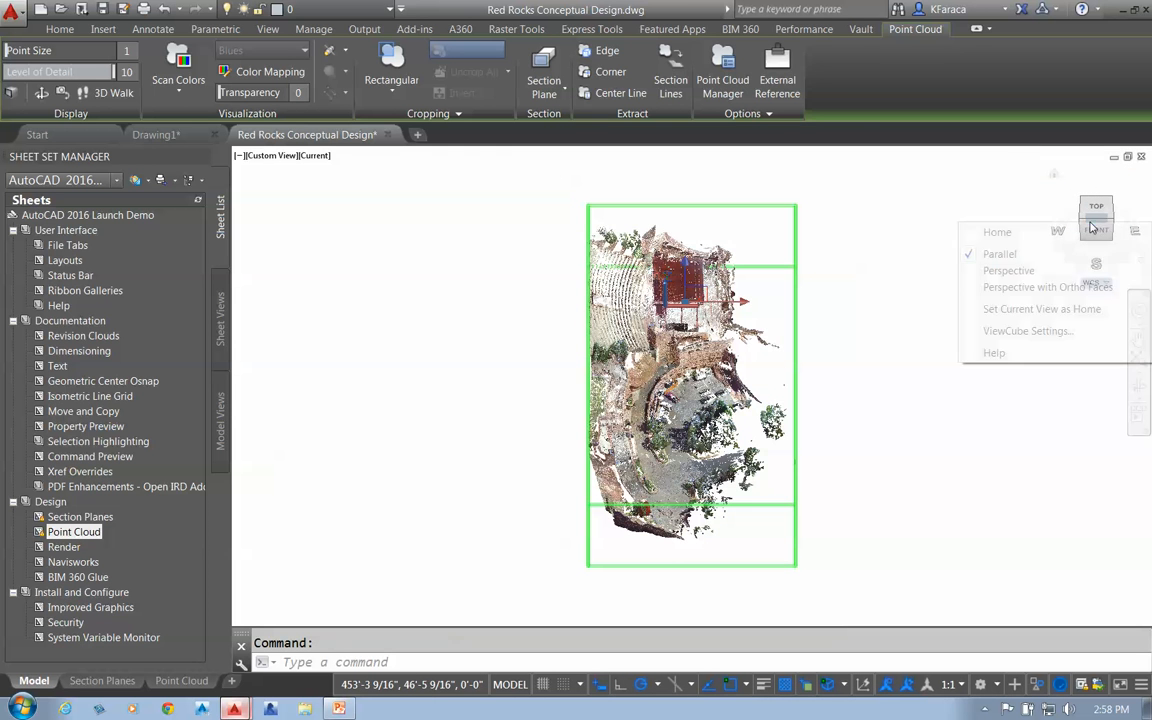
left_click(1034, 274)
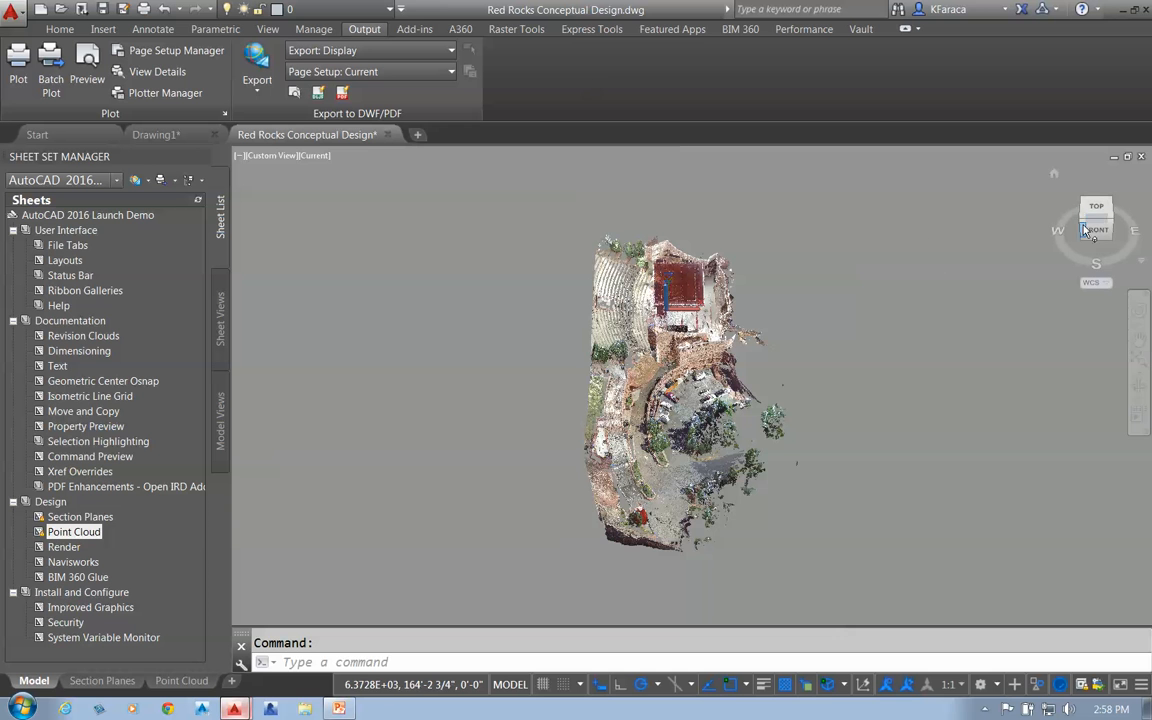
left_click(1084, 221)
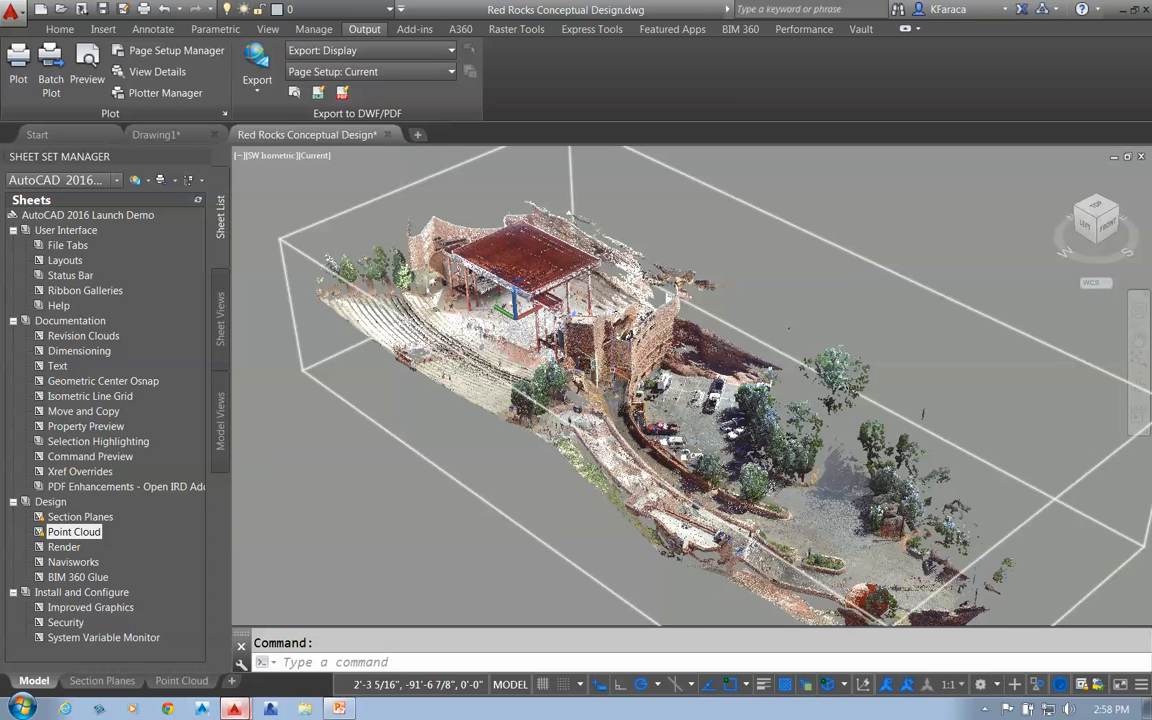
Add a section plane aligned to Top to the whole point cloud.
left_click(650, 362)
scroll(650, 362, "down", 2)
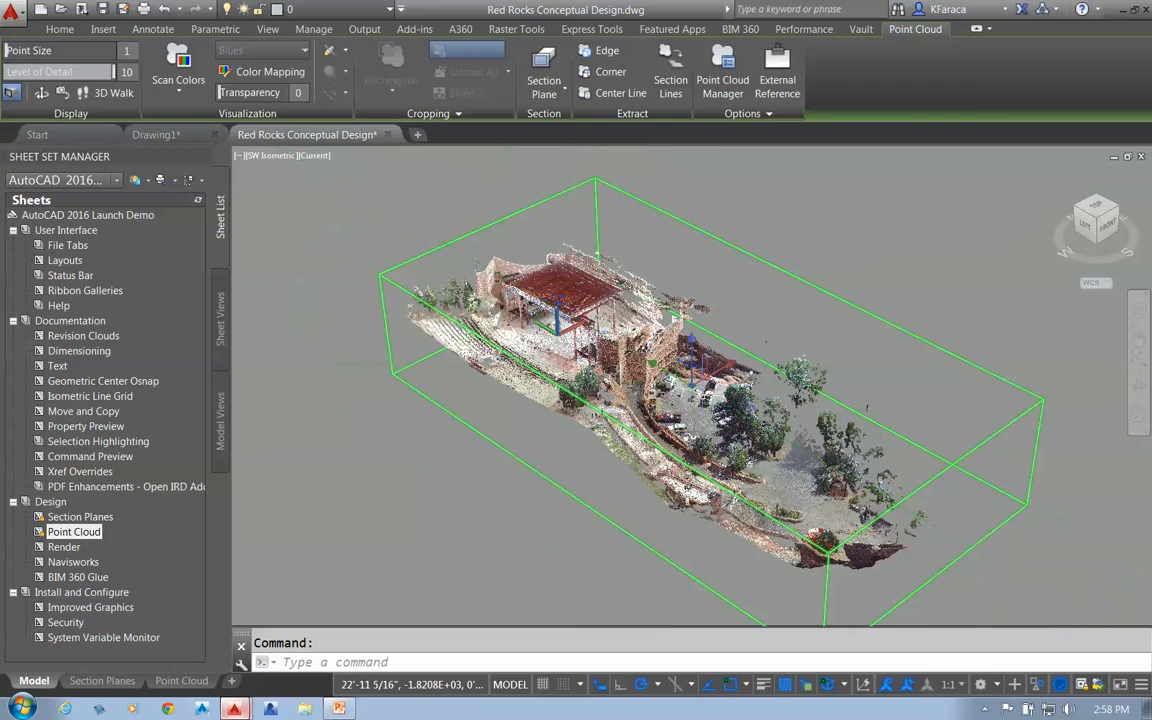
middle_click_drag(650, 362, 570, 150, "shift")
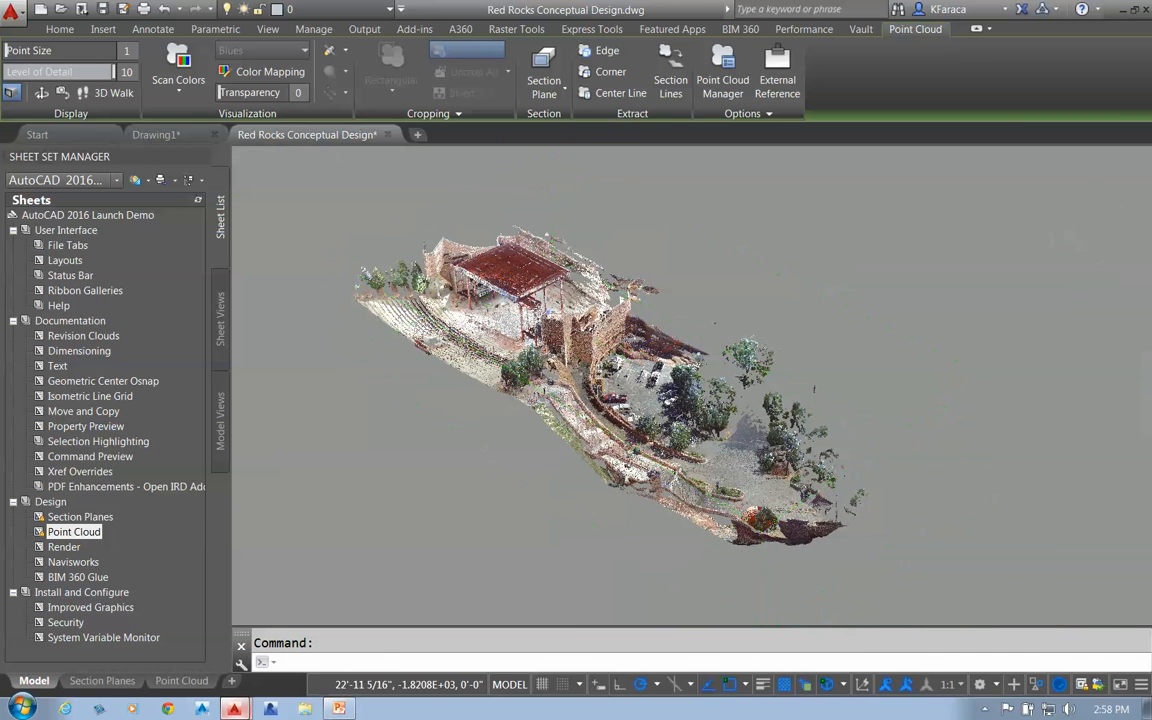
left_click(563, 90)
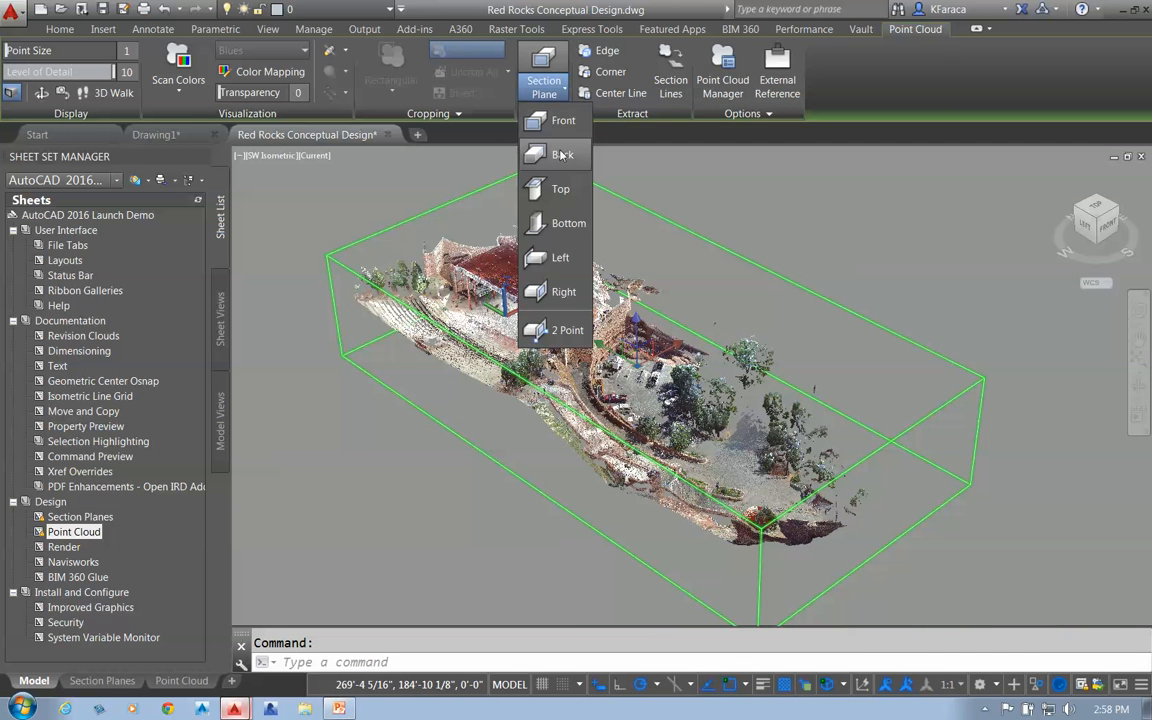
left_click(560, 188)
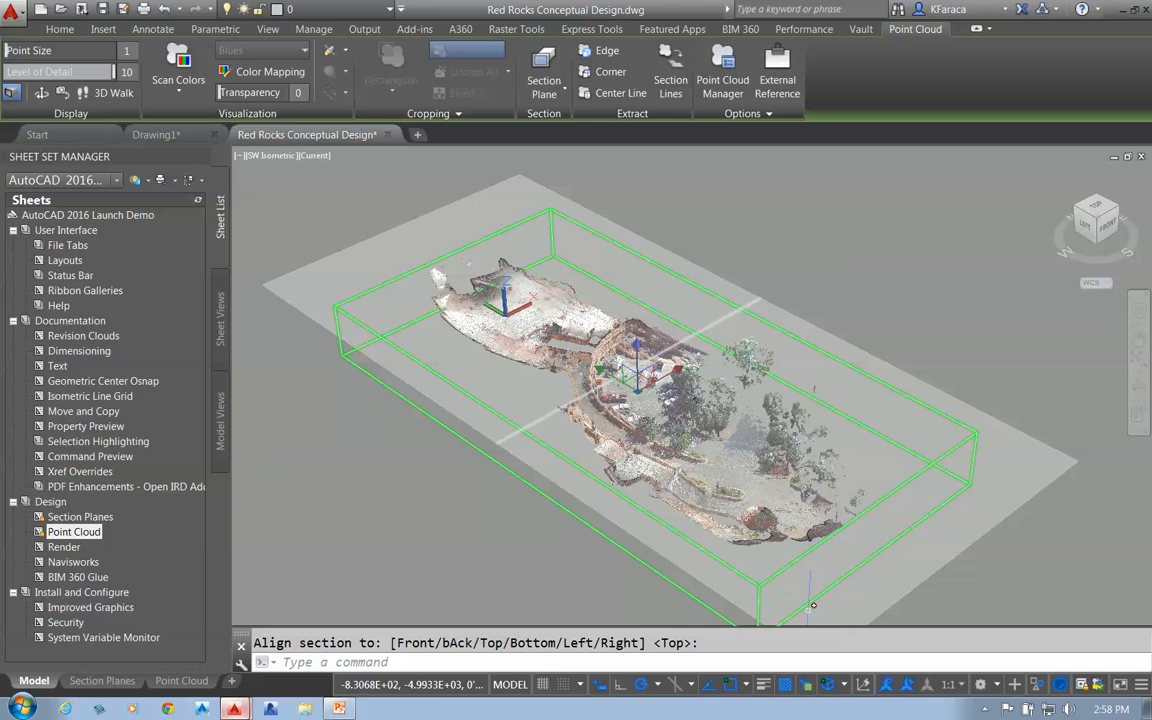
Turn object snap off and move the Top section plane up and down along the Z axis to slice the cloud at different heights.
left_click(745, 687)
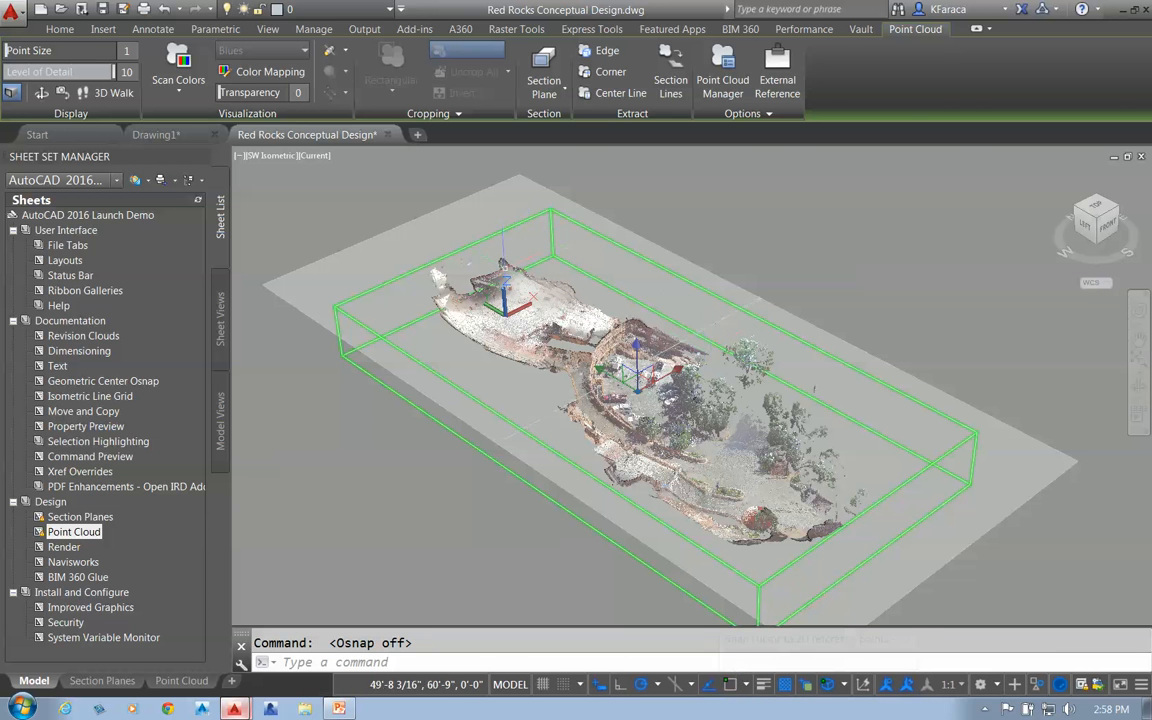
left_click(636, 368)
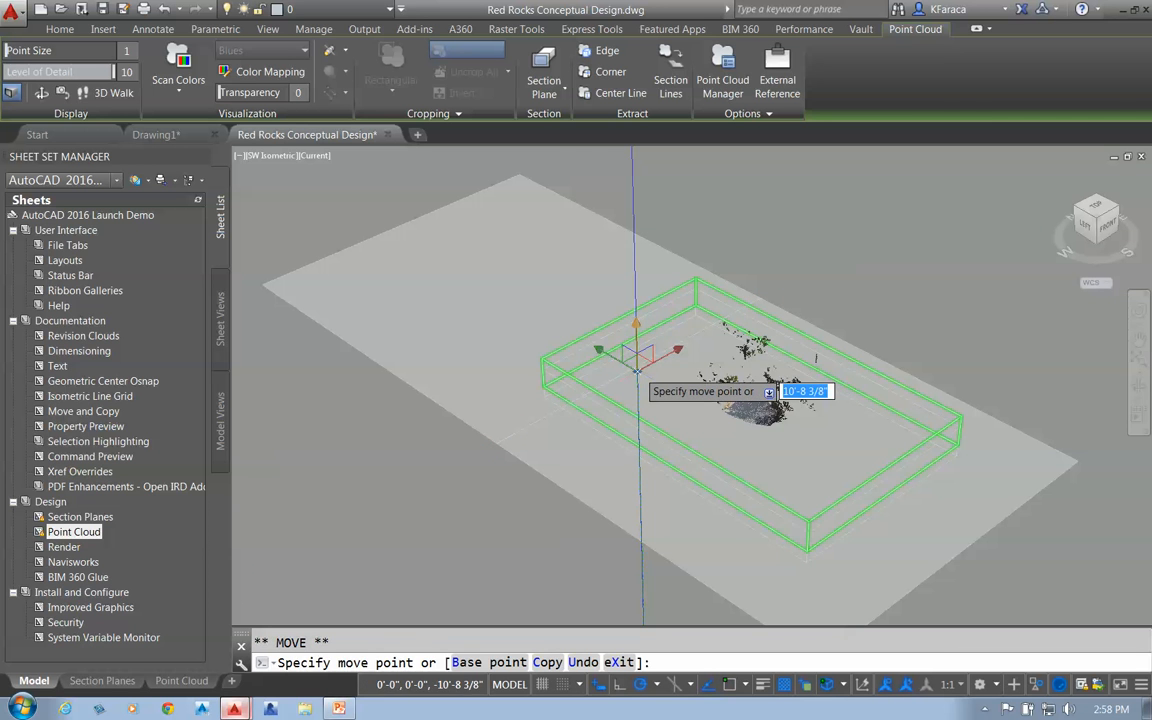
left_click(637, 370)
left_click(636, 338)
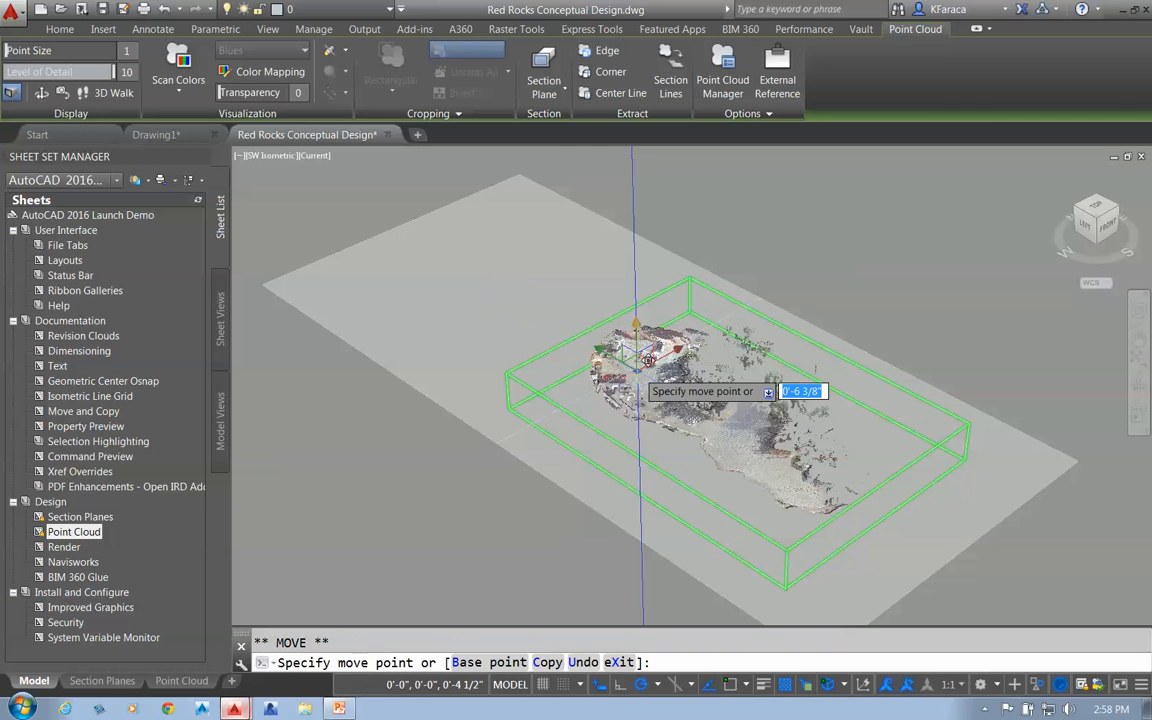
left_click(638, 384)
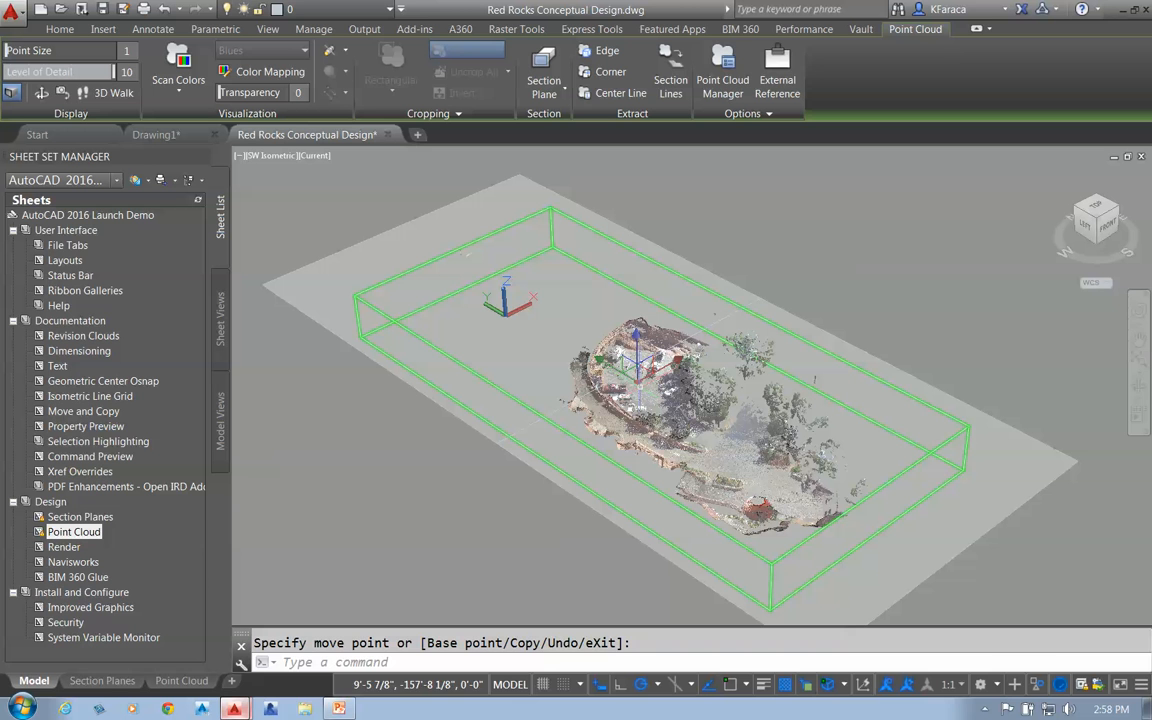
left_click(637, 345)
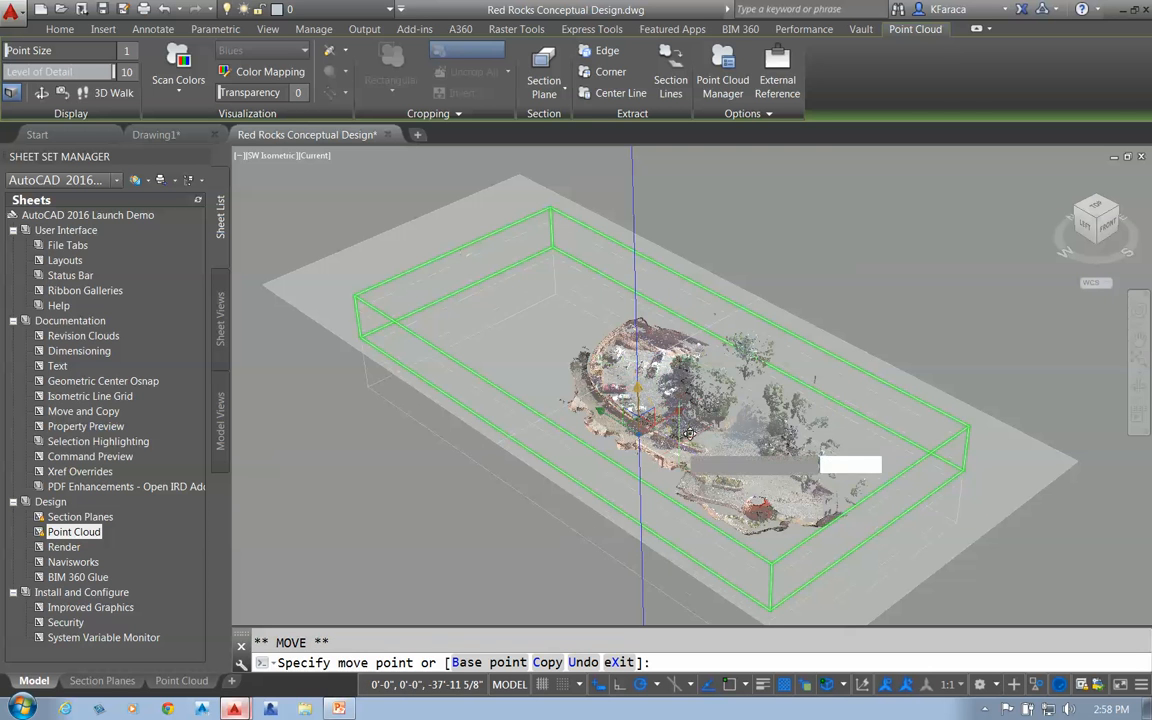
left_click(649, 320)
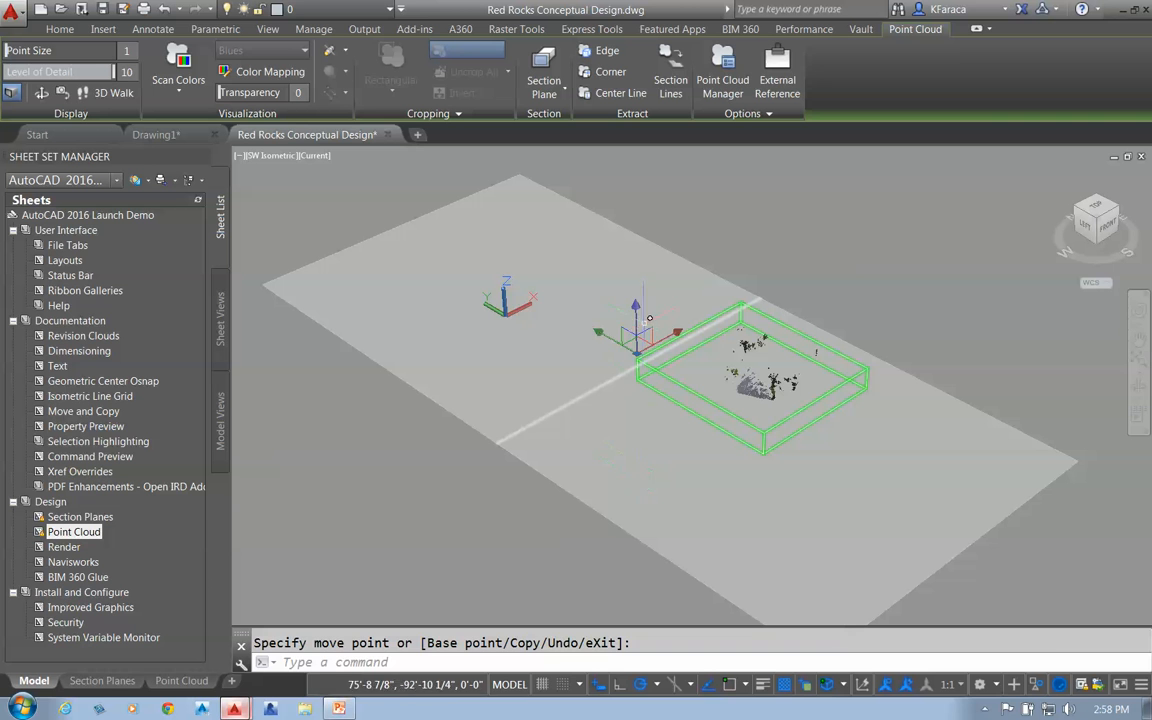
left_click(637, 330)
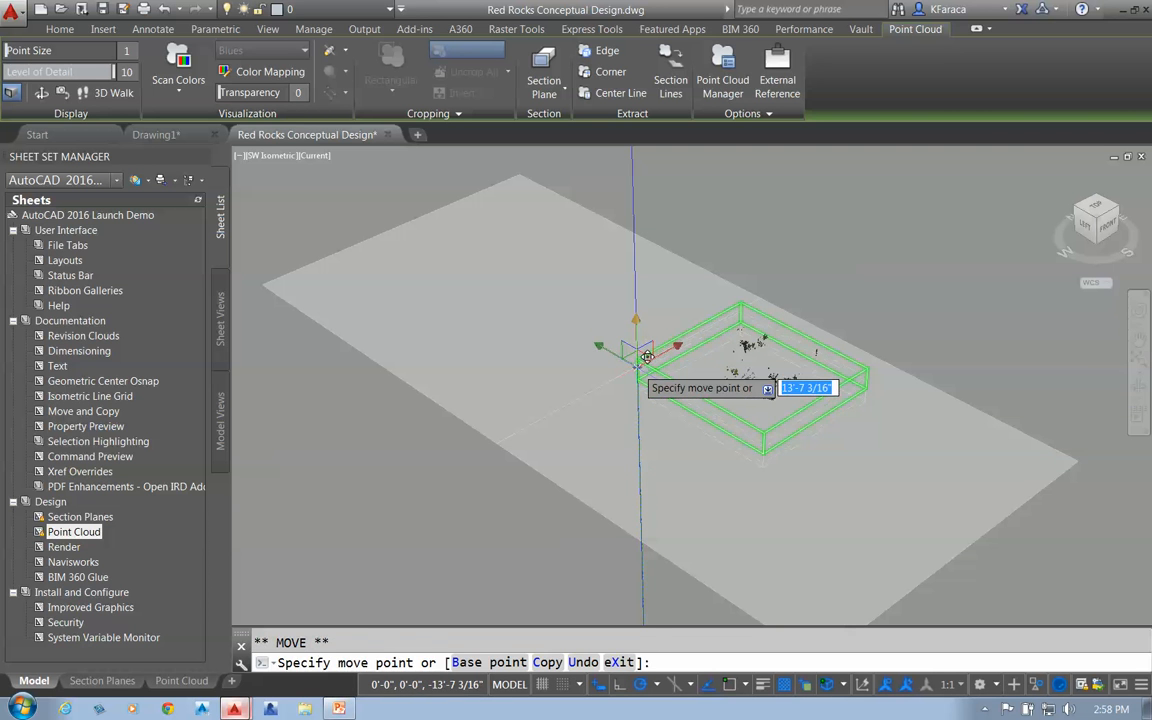
key("Escape")
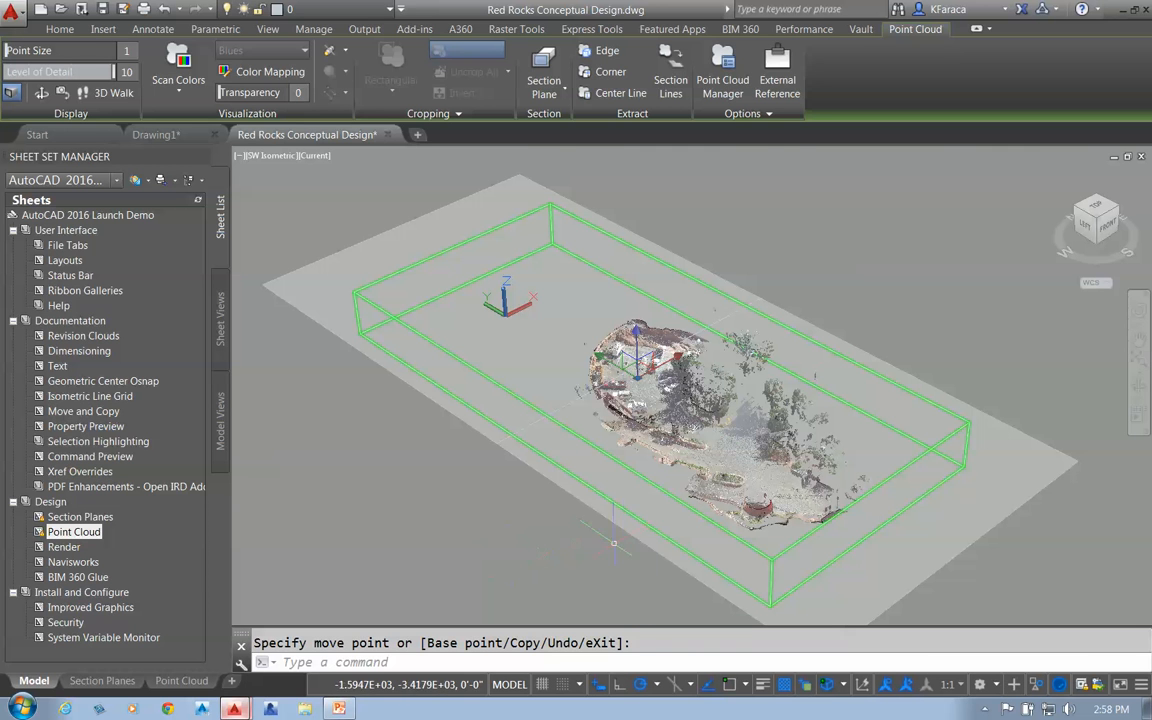
Add a section plane aligned to Front to the point cloud and move the cloud slightly along the negative X axis.
left_click(559, 92)
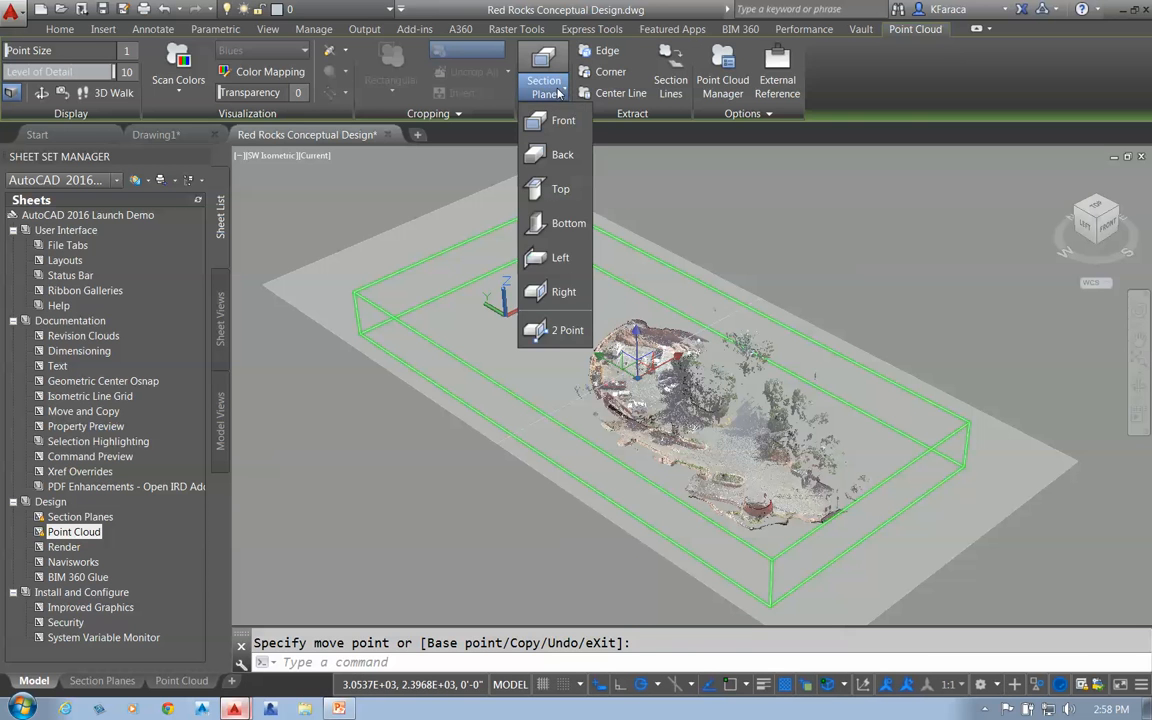
left_click(562, 124)
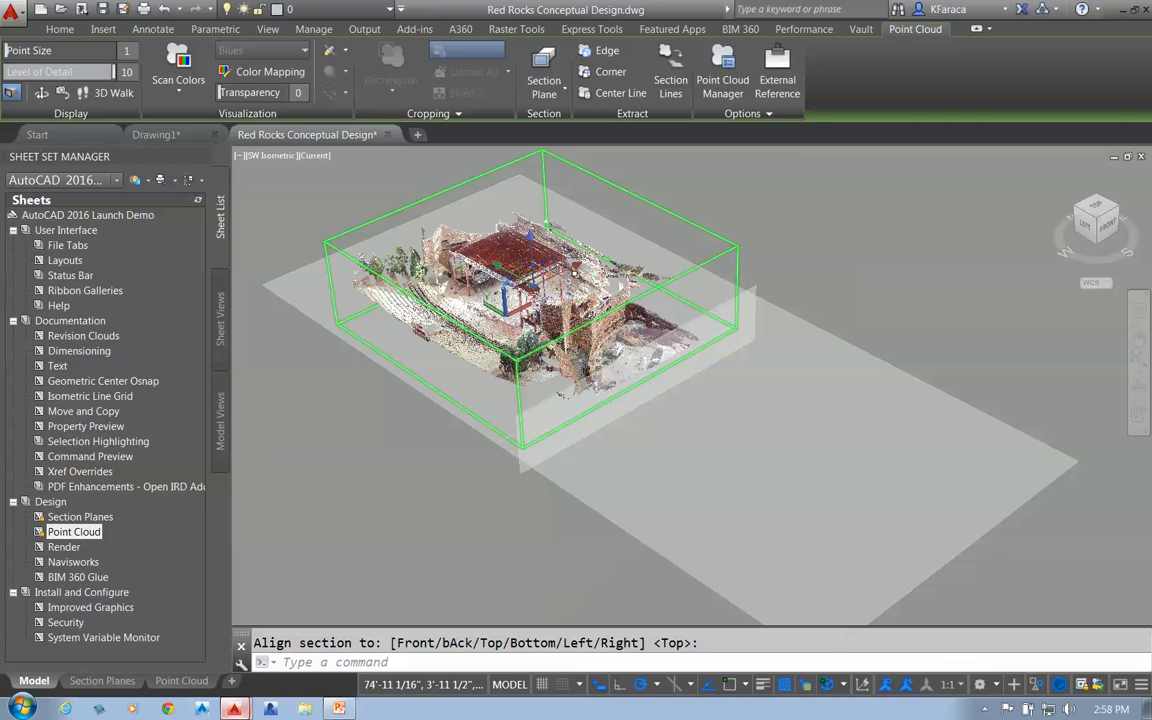
left_click(543, 278)
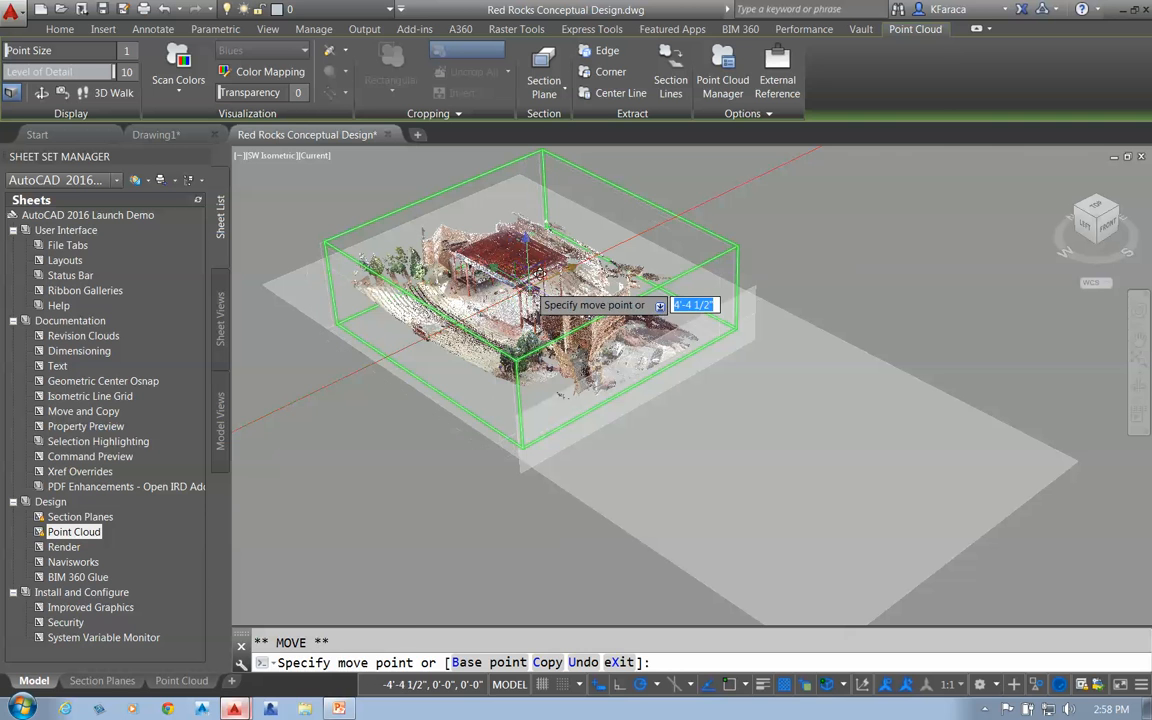
left_click(540, 276)
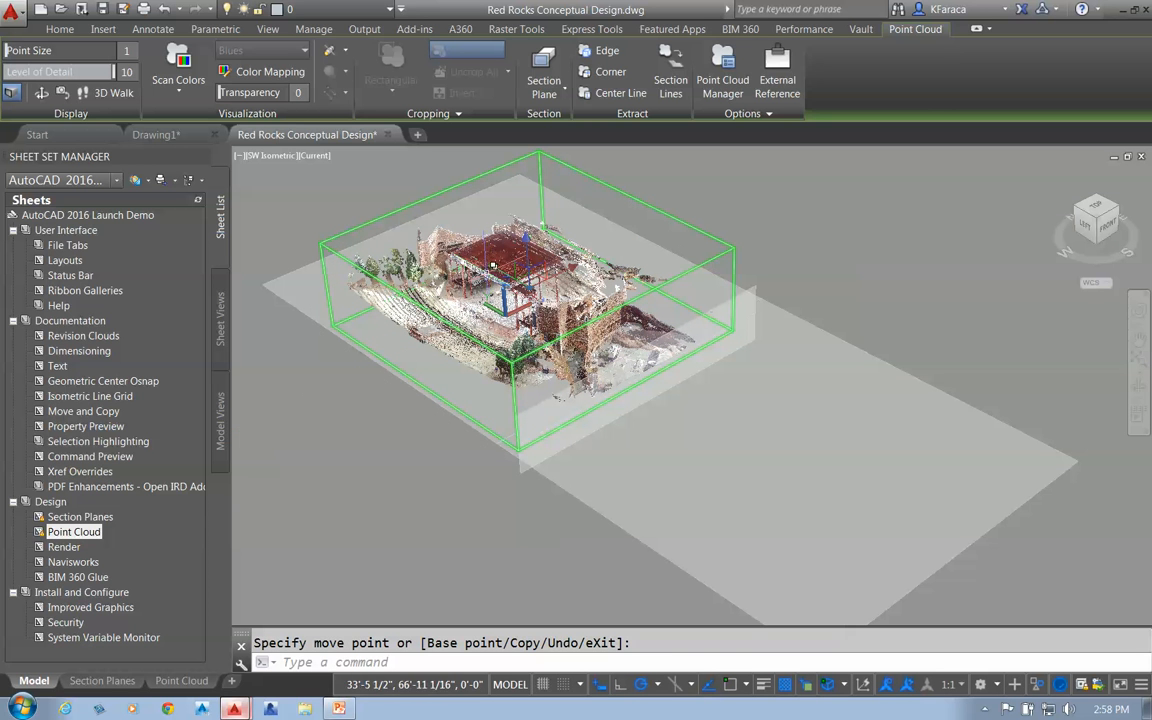
Add three section planes to the point cloud, aligned to Back, Top and Left.
left_click(545, 88)
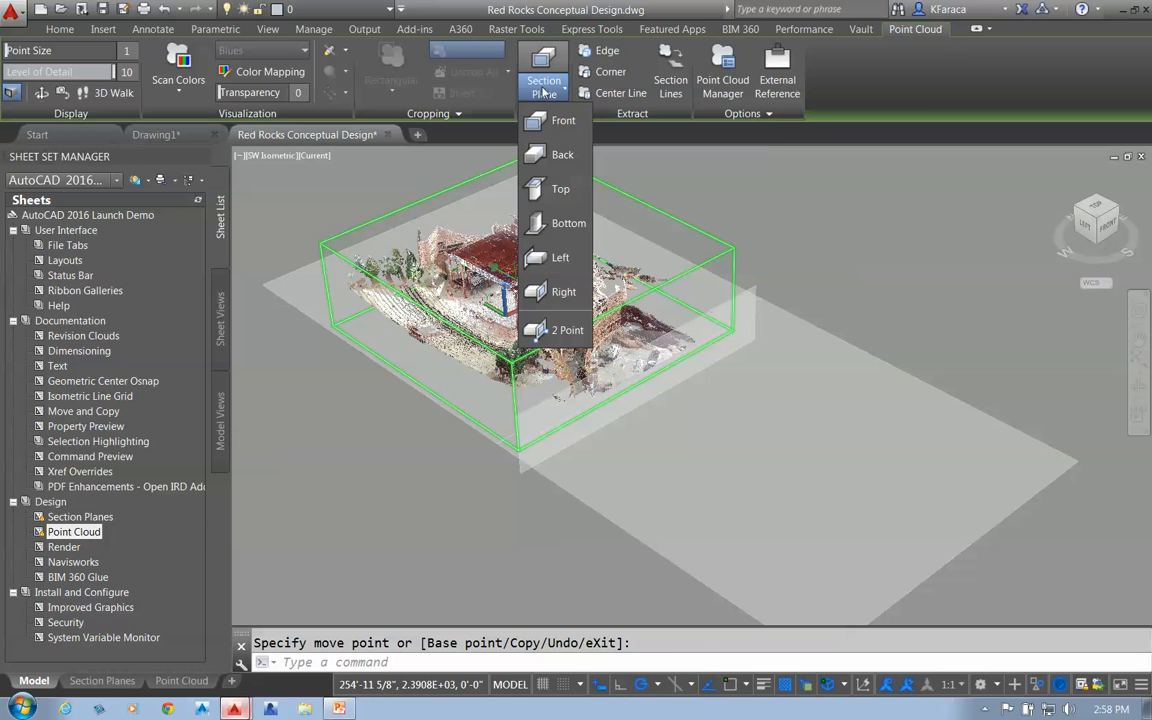
left_click(562, 155)
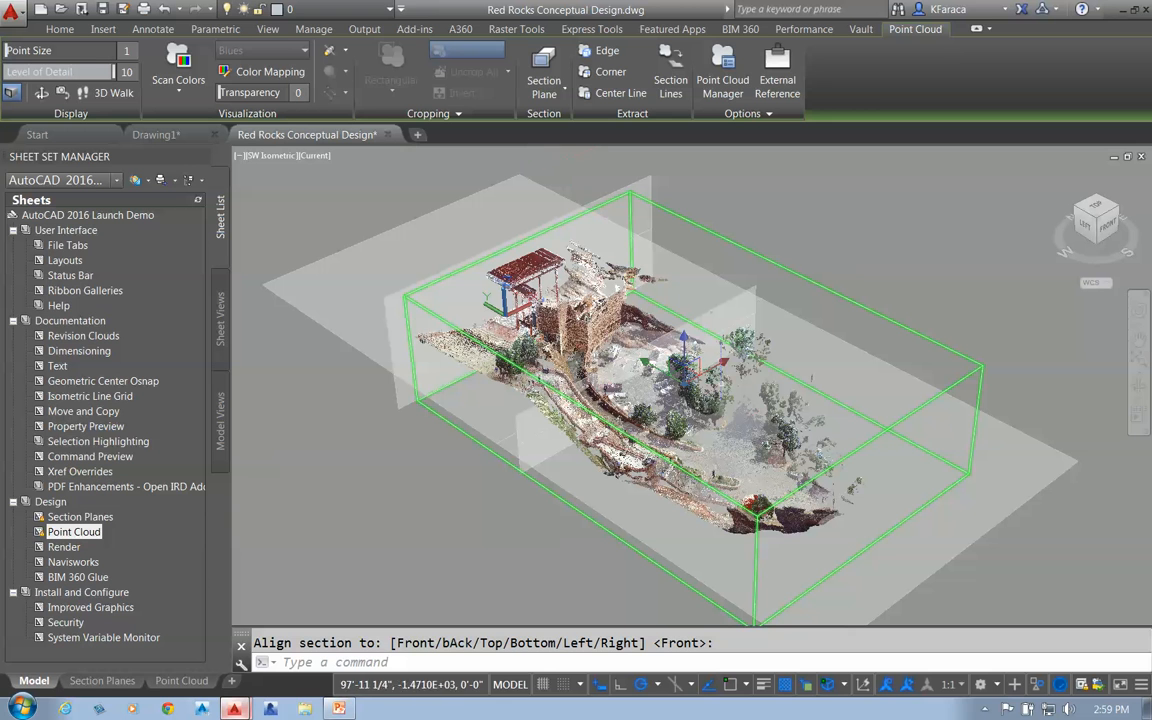
left_click(545, 88)
left_click(562, 190)
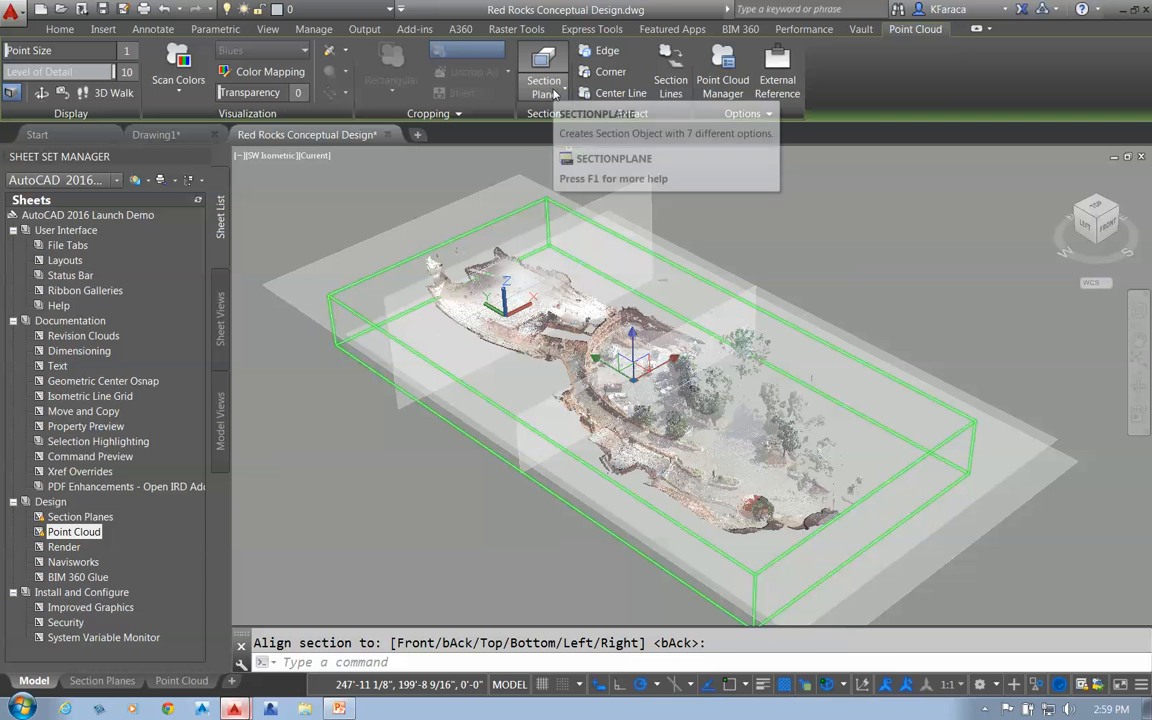
left_click(555, 90)
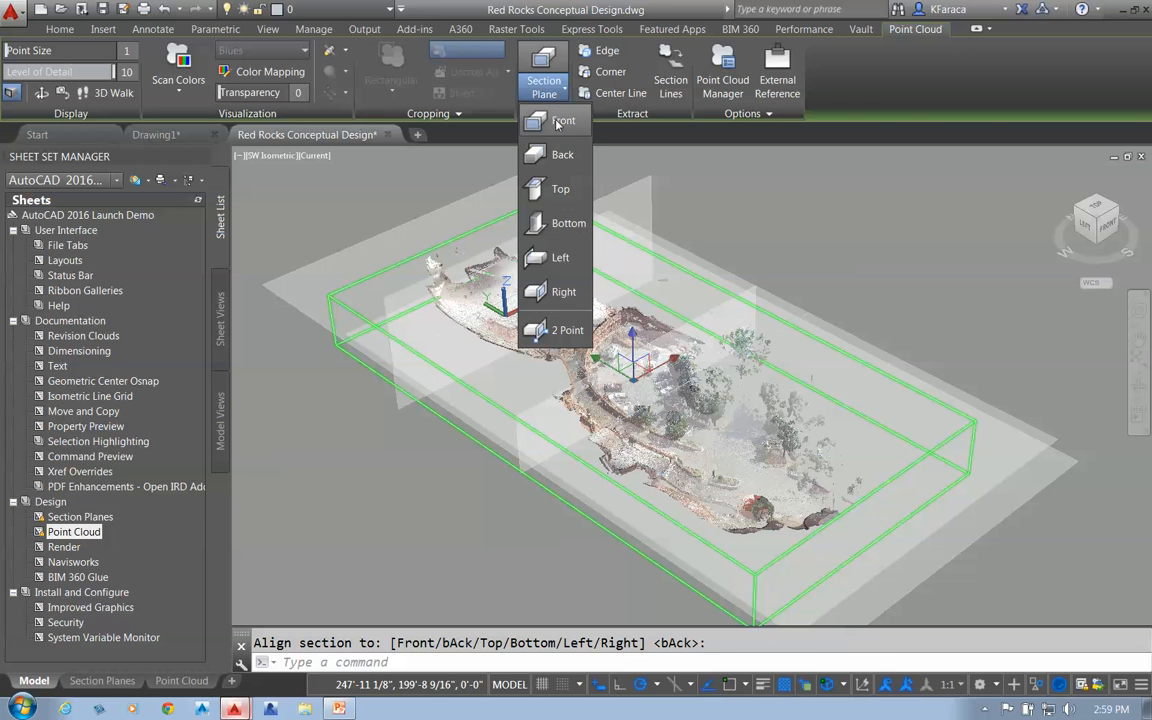
left_click(563, 260)
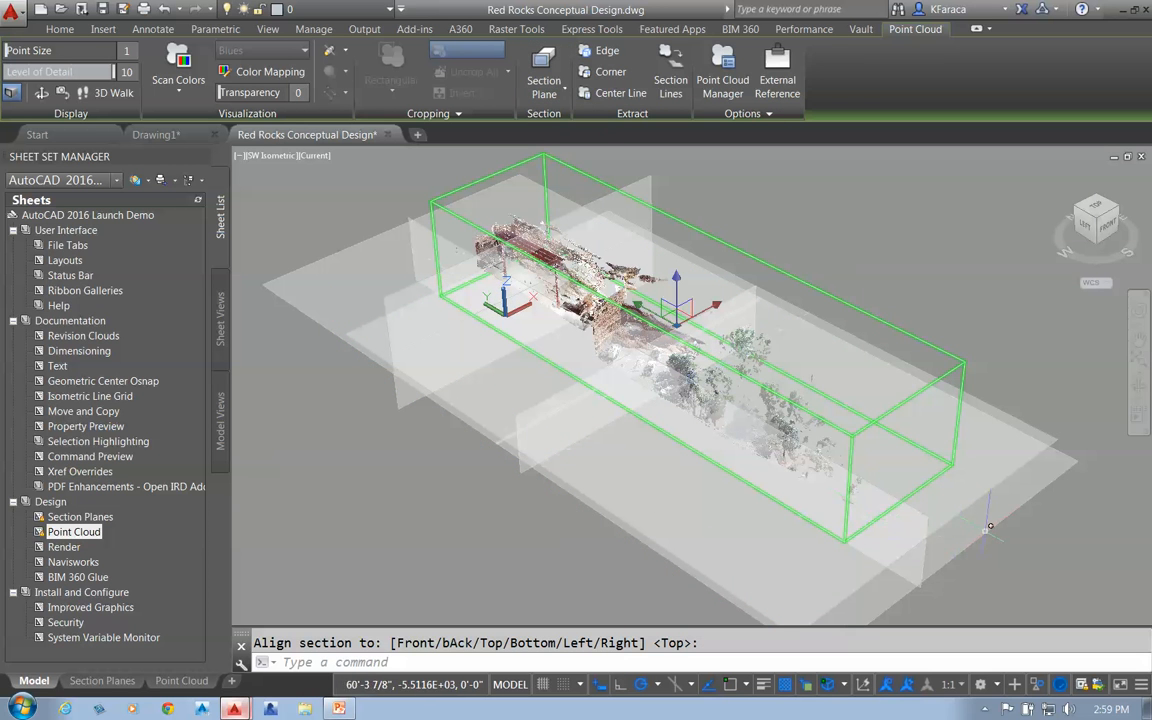
key("Escape")
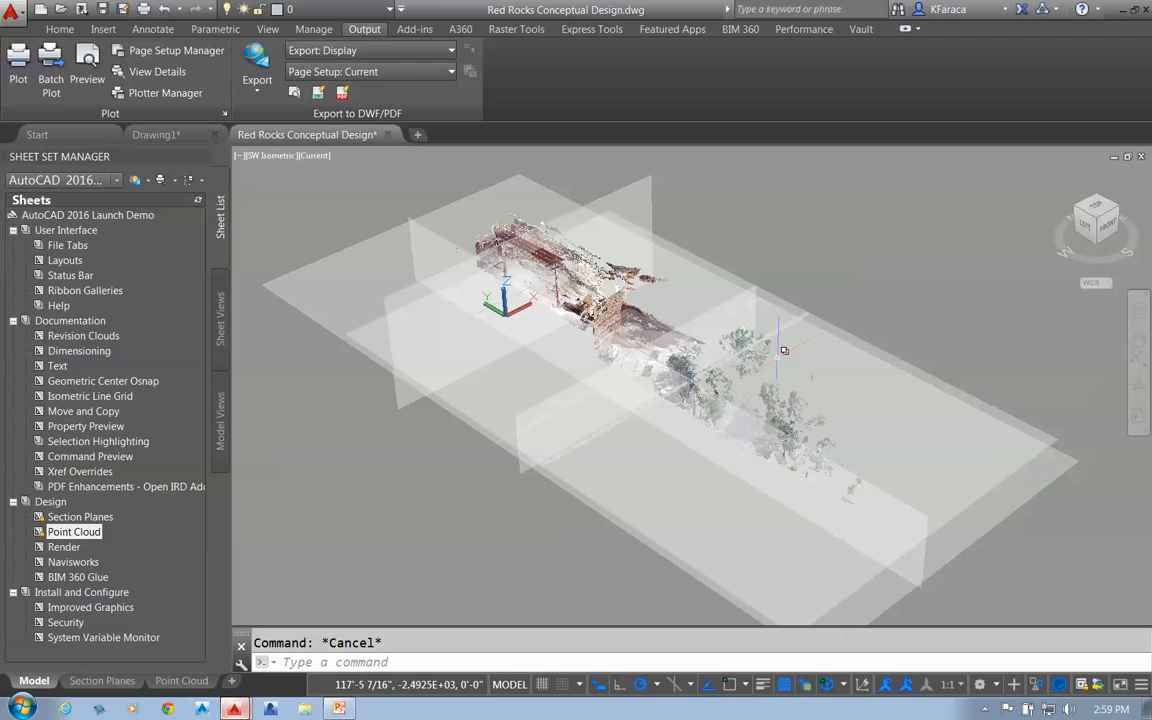
Select all section planes in the drawing through similar-object selection and erase them.
left_click(1035, 449)
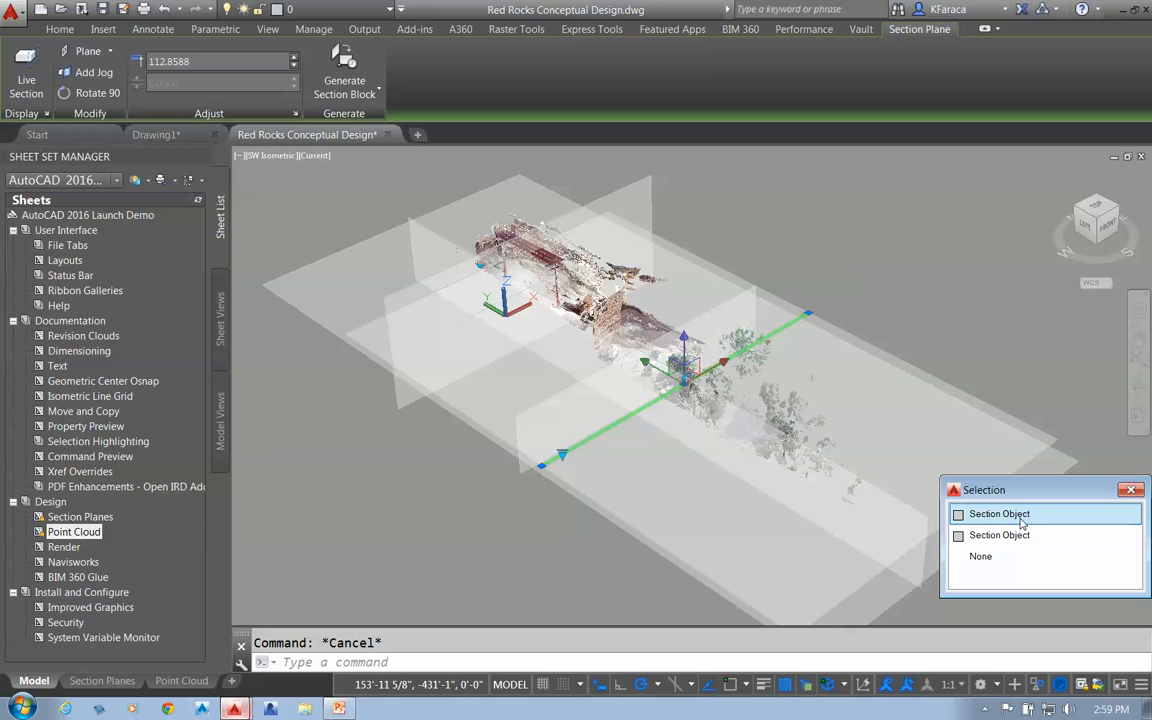
left_click(1056, 409)
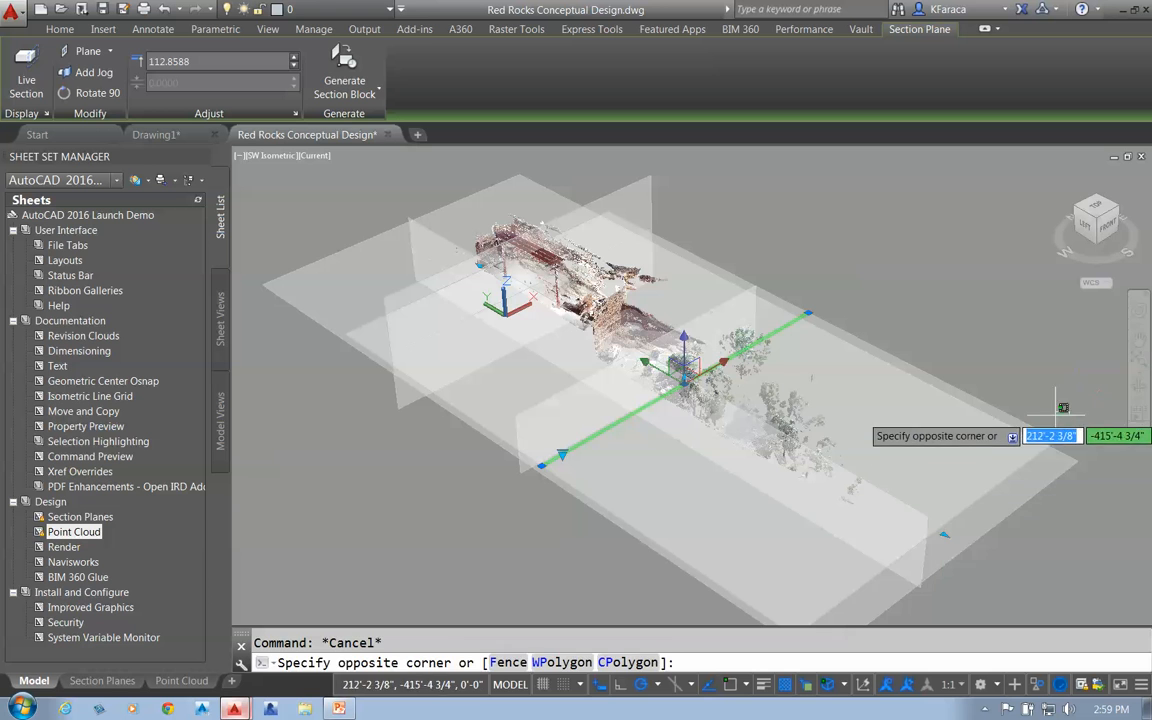
left_click(1046, 440)
right_click(1052, 434)
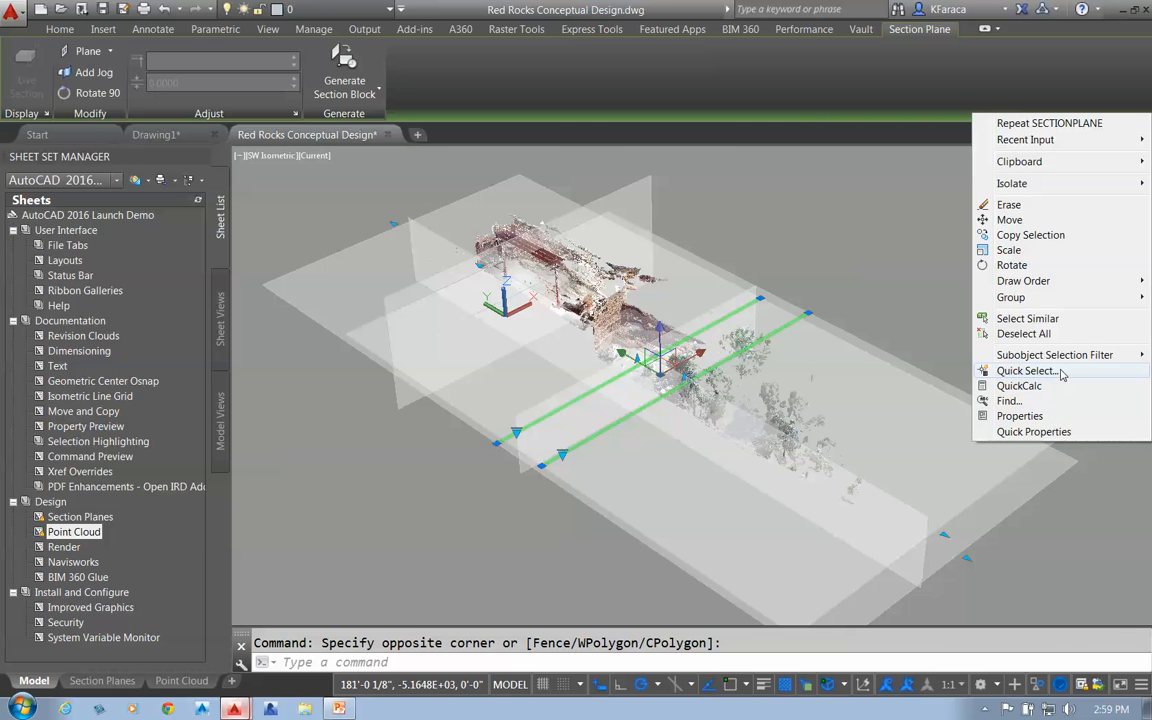
left_click(1027, 318)
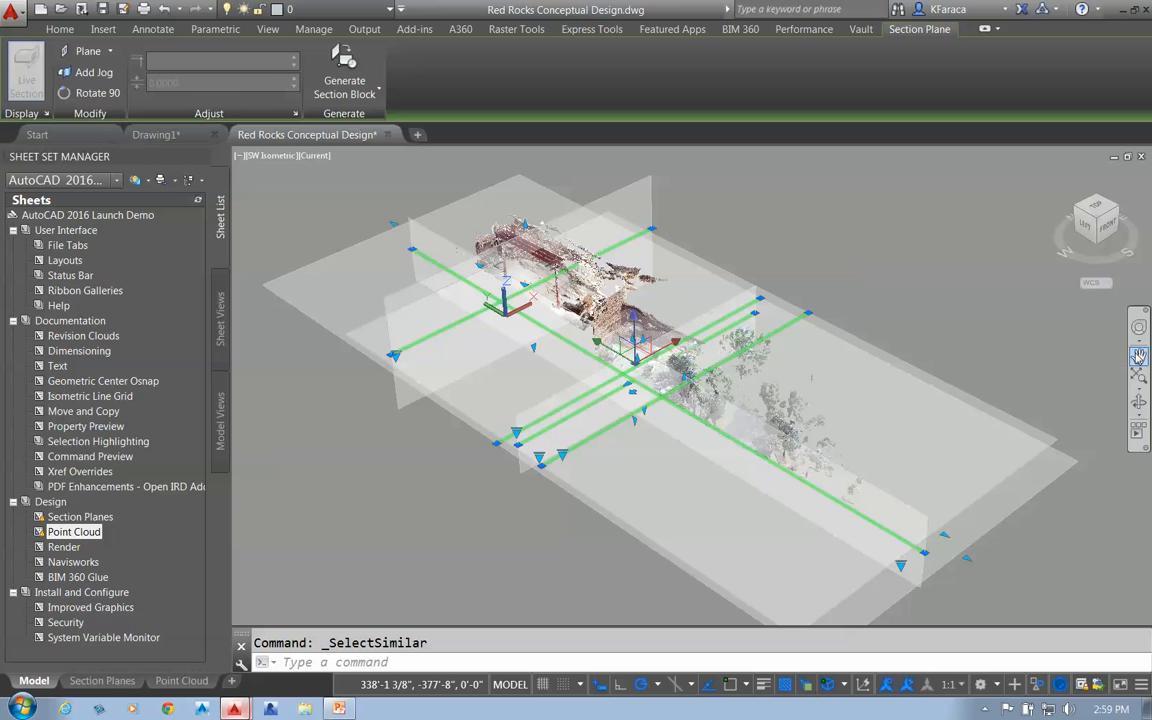
key("Delete")
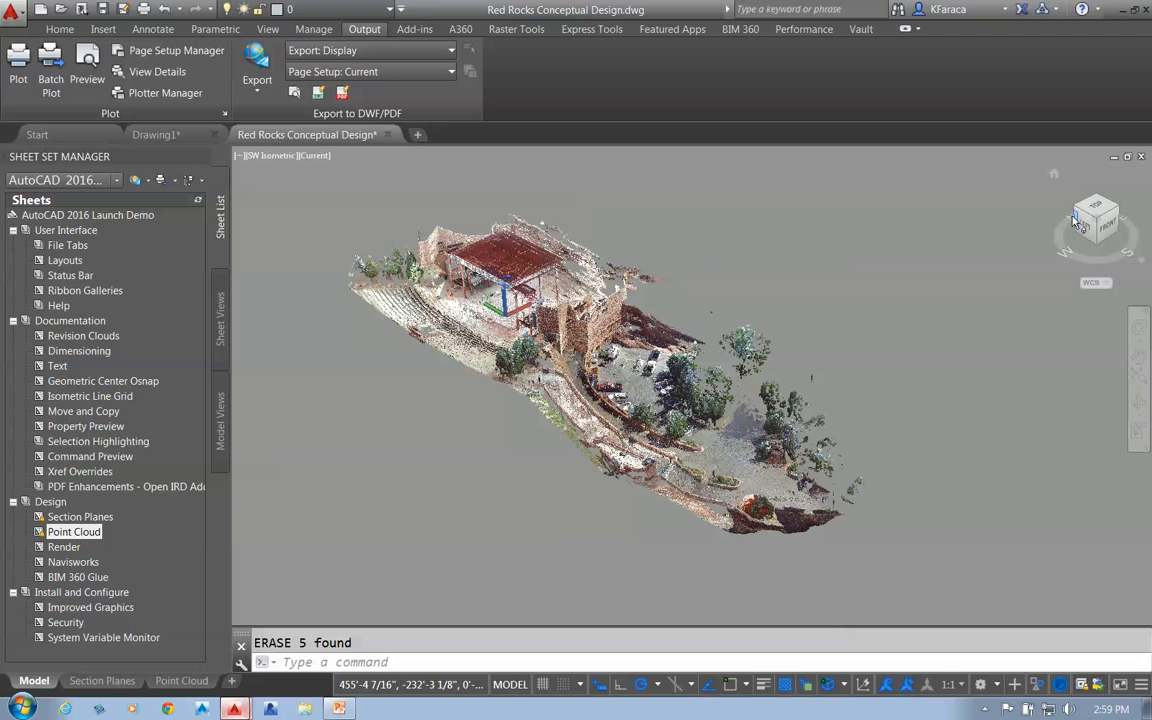
Switch the view to parallel projection and add a section plane aligned to Front to the point cloud.
right_click(1106, 229)
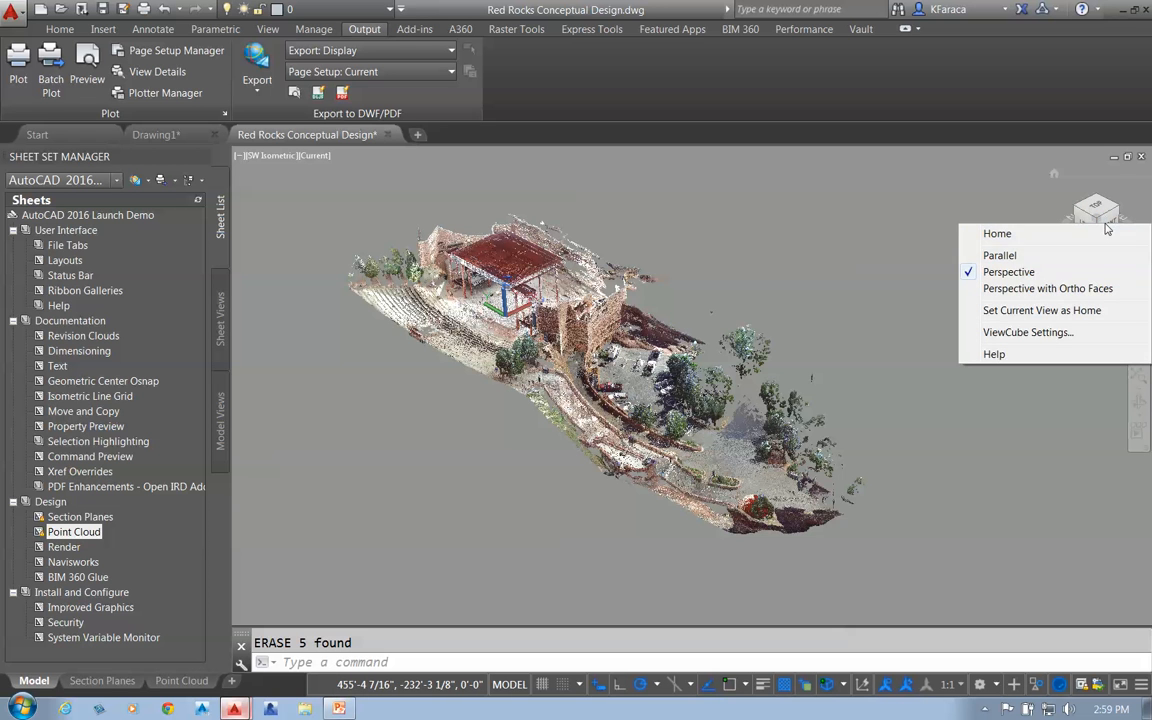
left_click(1005, 257)
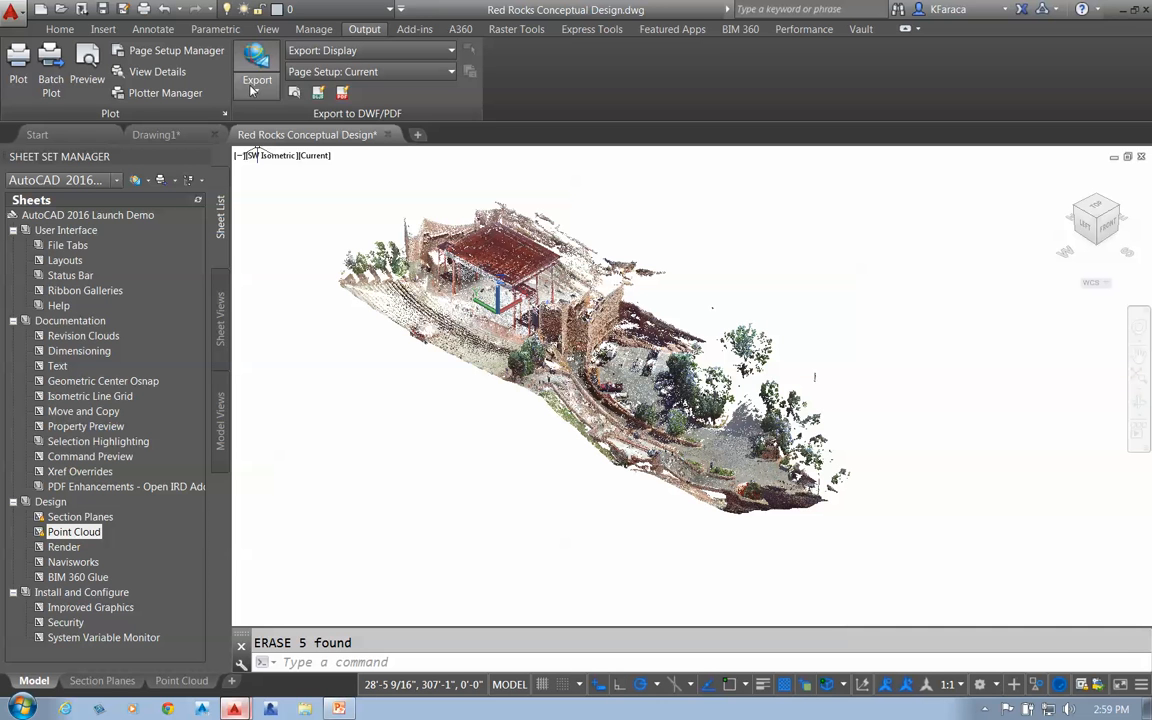
left_click(413, 222)
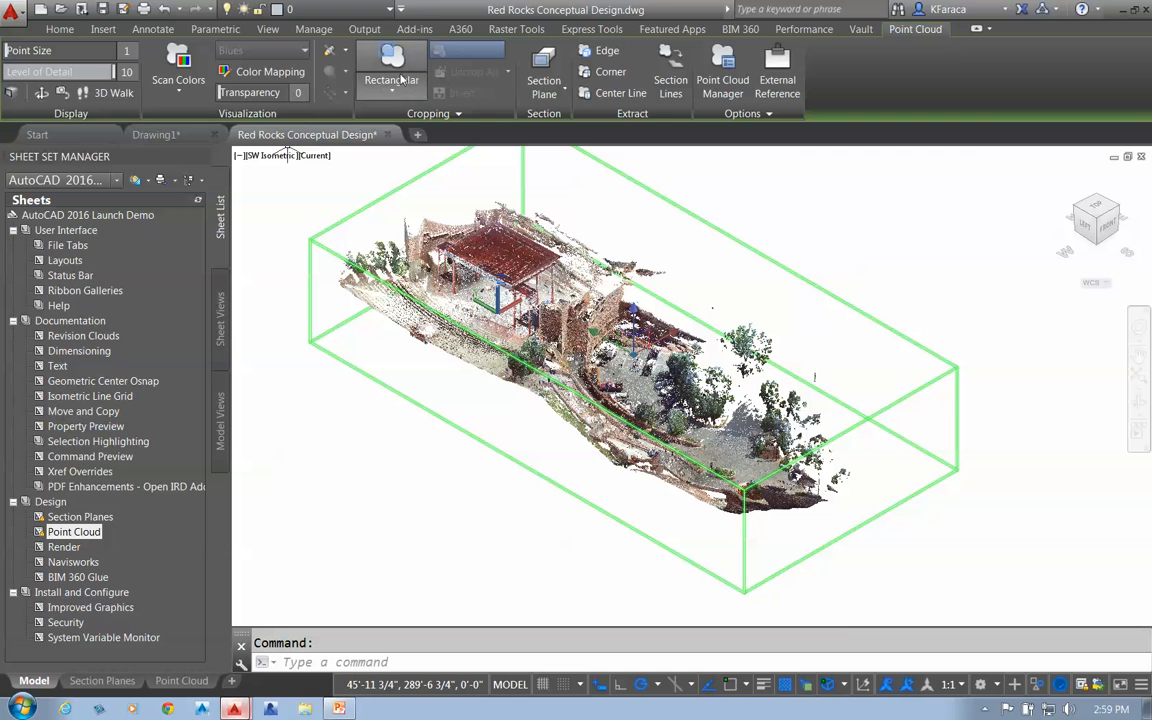
left_click(544, 85)
left_click(553, 120)
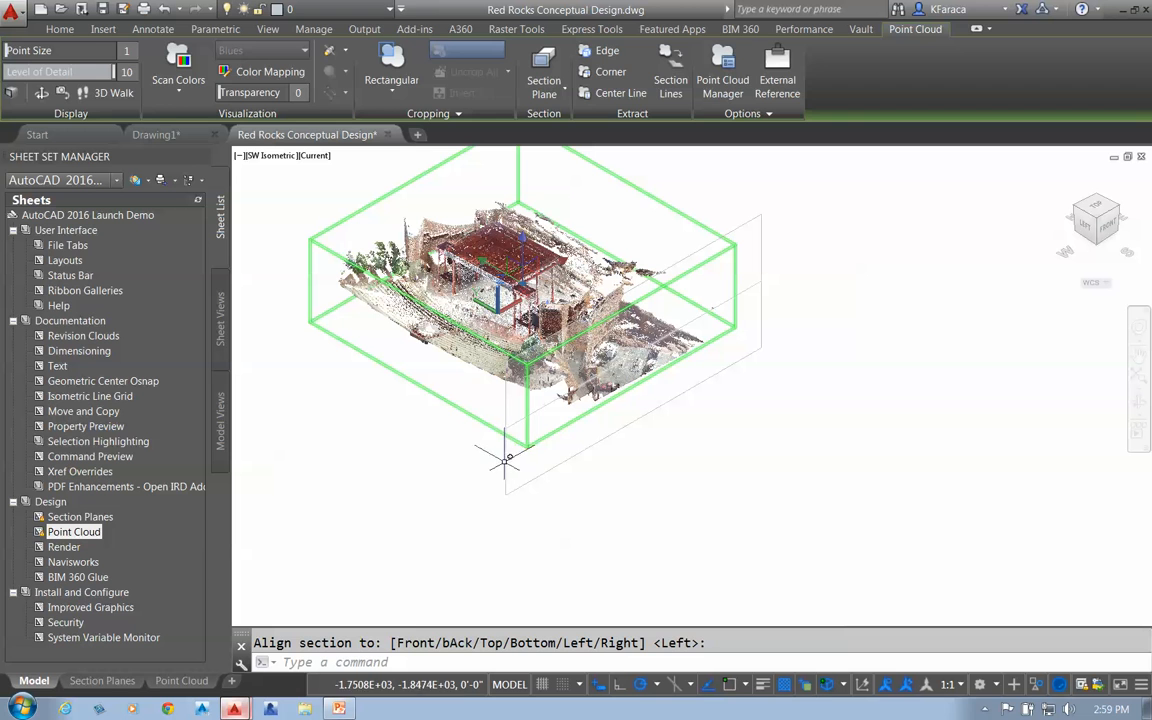
key("Return")
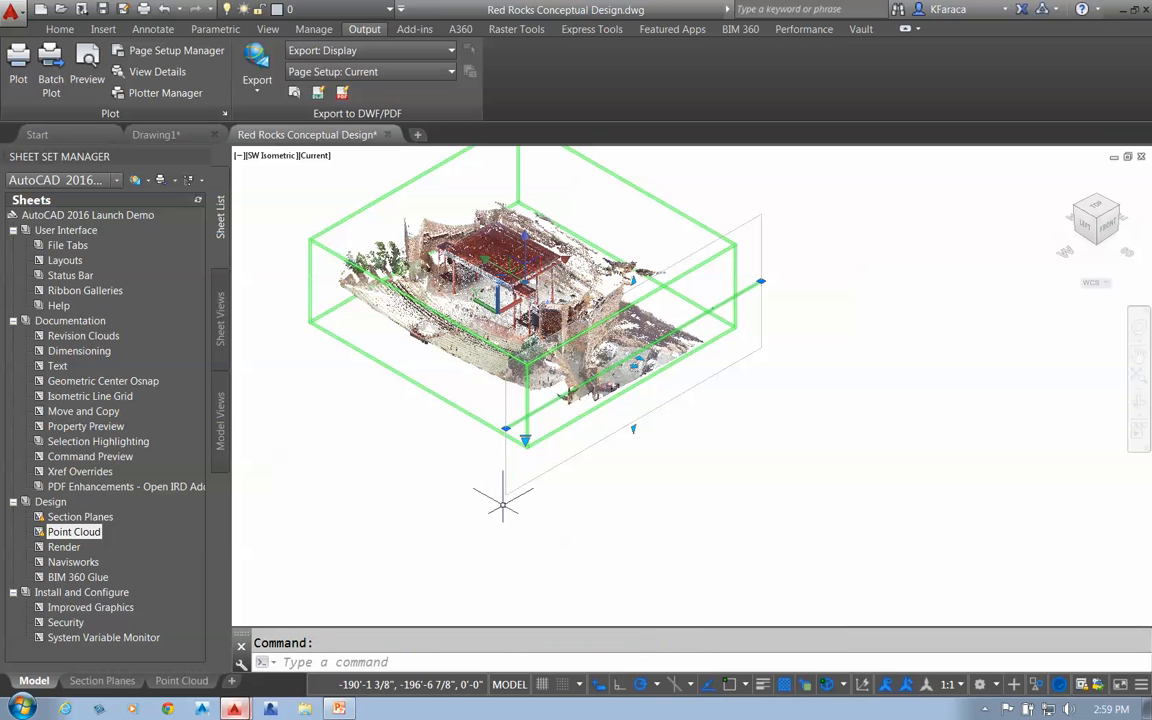
Change the Front section object from a plane to a Slice.
left_click(633, 428)
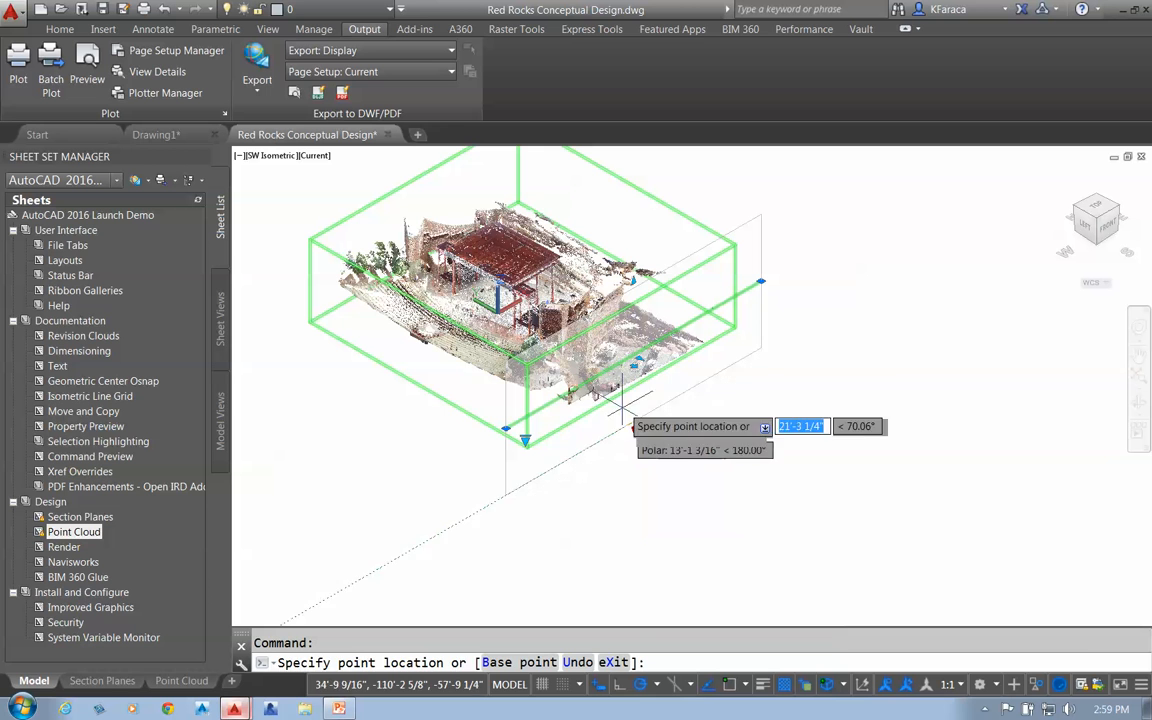
left_click(620, 372)
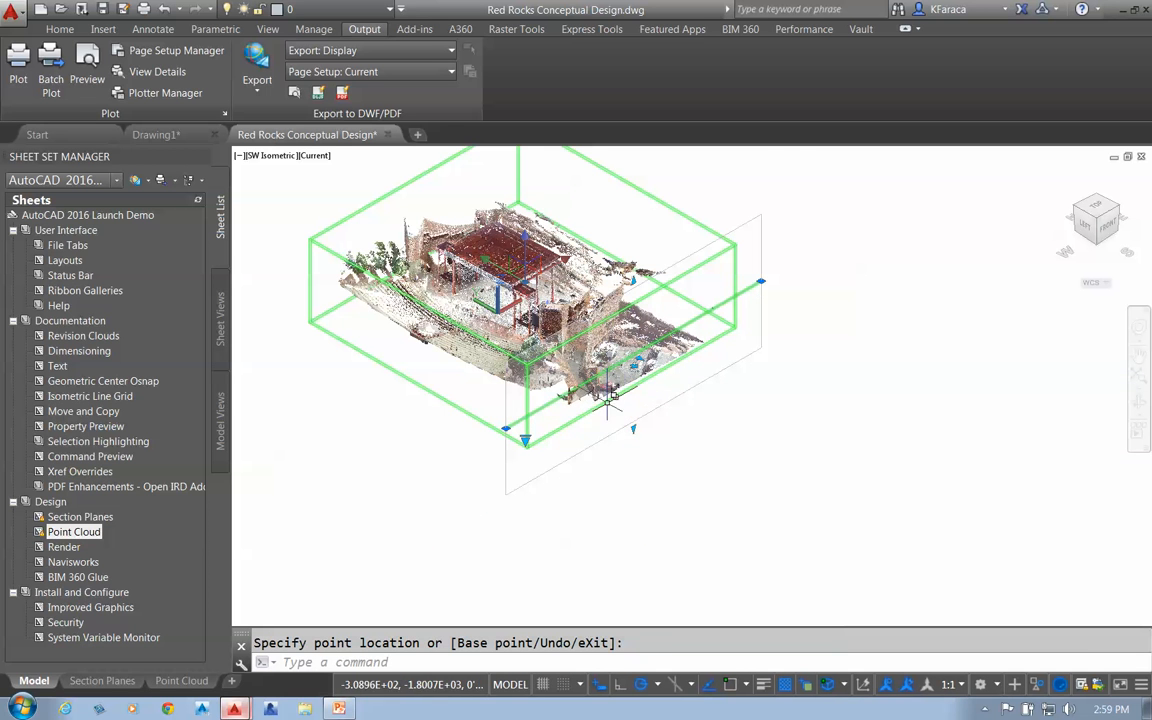
scroll(583, 410, "up", 2)
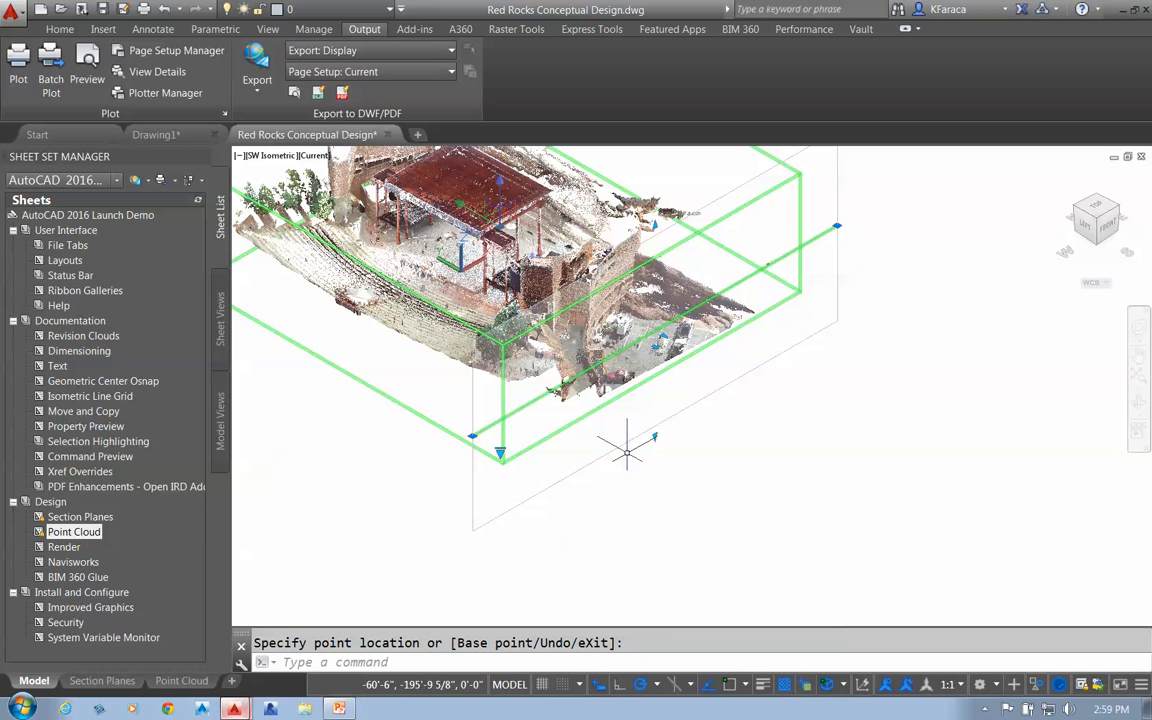
left_click(500, 452)
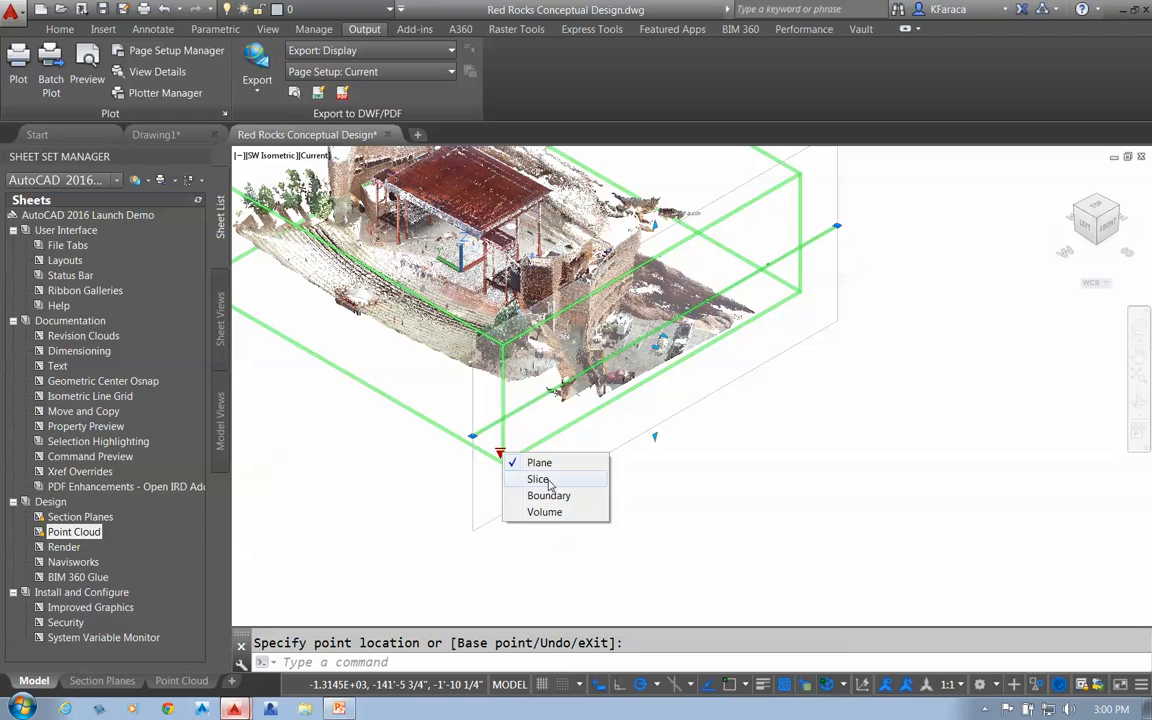
left_click(540, 479)
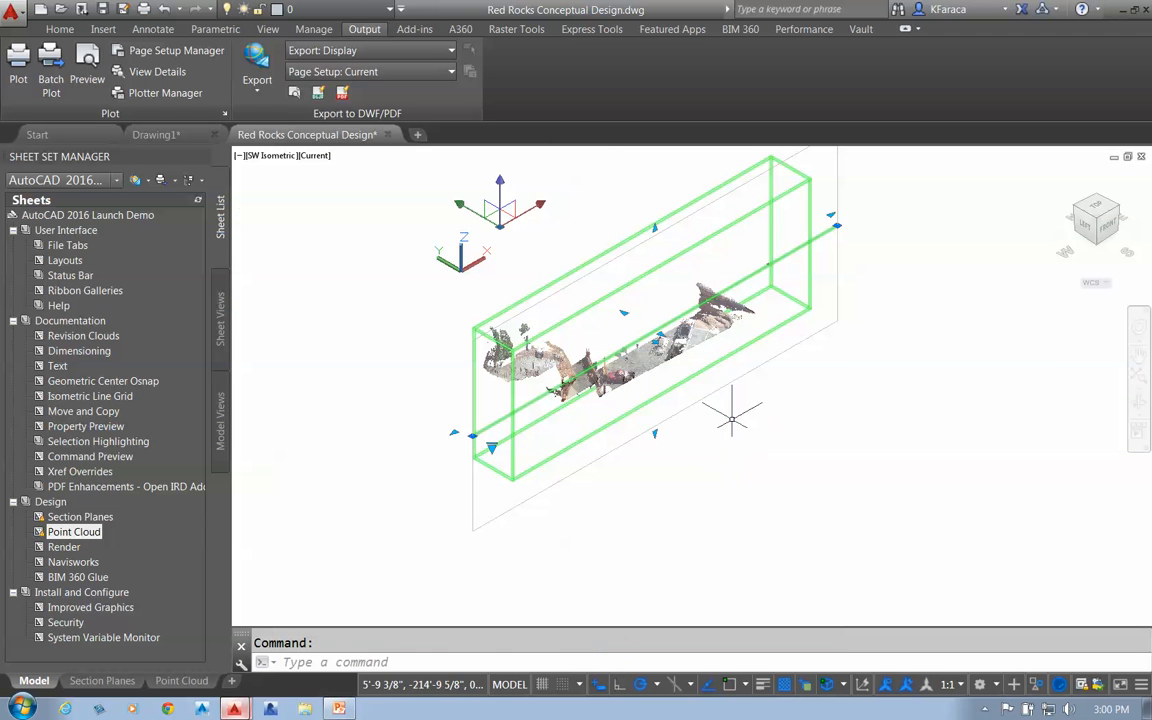
Move the Front slice about 52 feet along the positive Y axis and deselect everything.
left_click(460, 207)
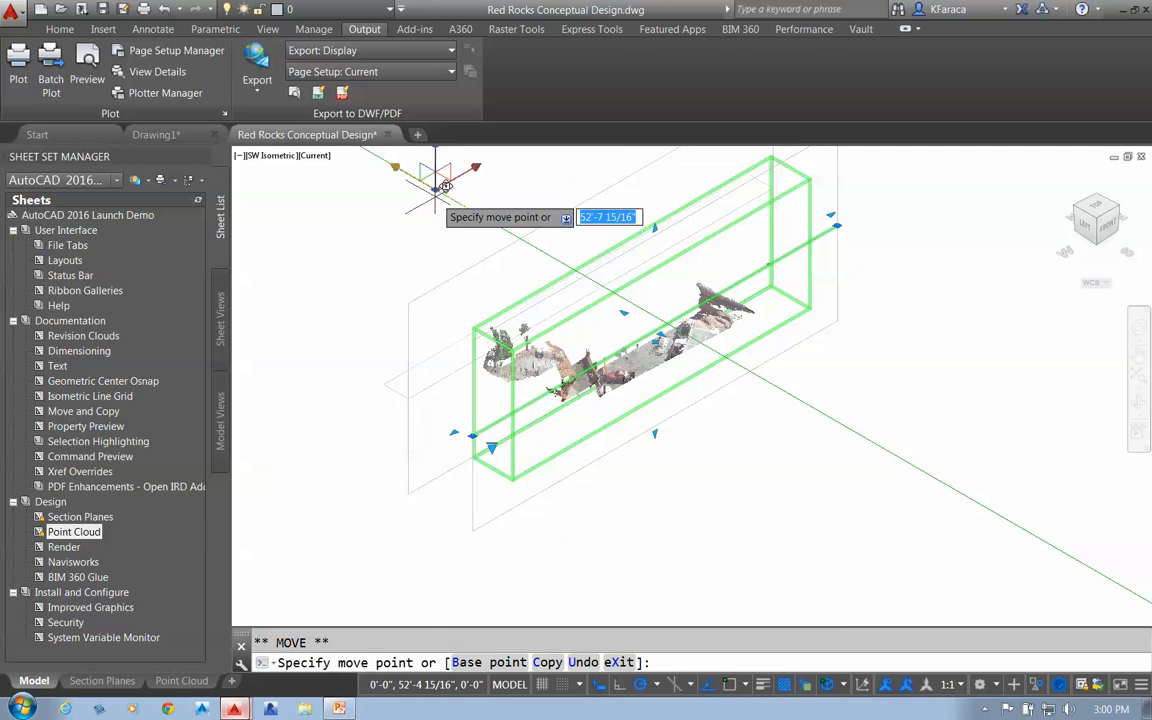
left_click(460, 265)
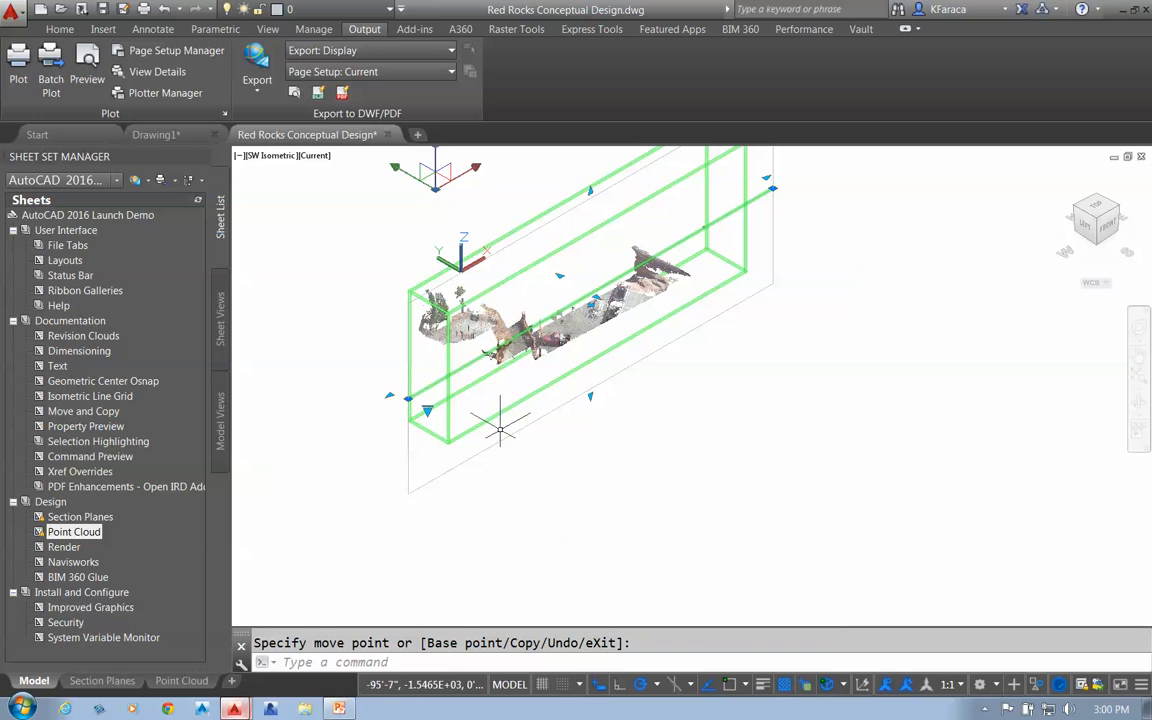
key("Escape")
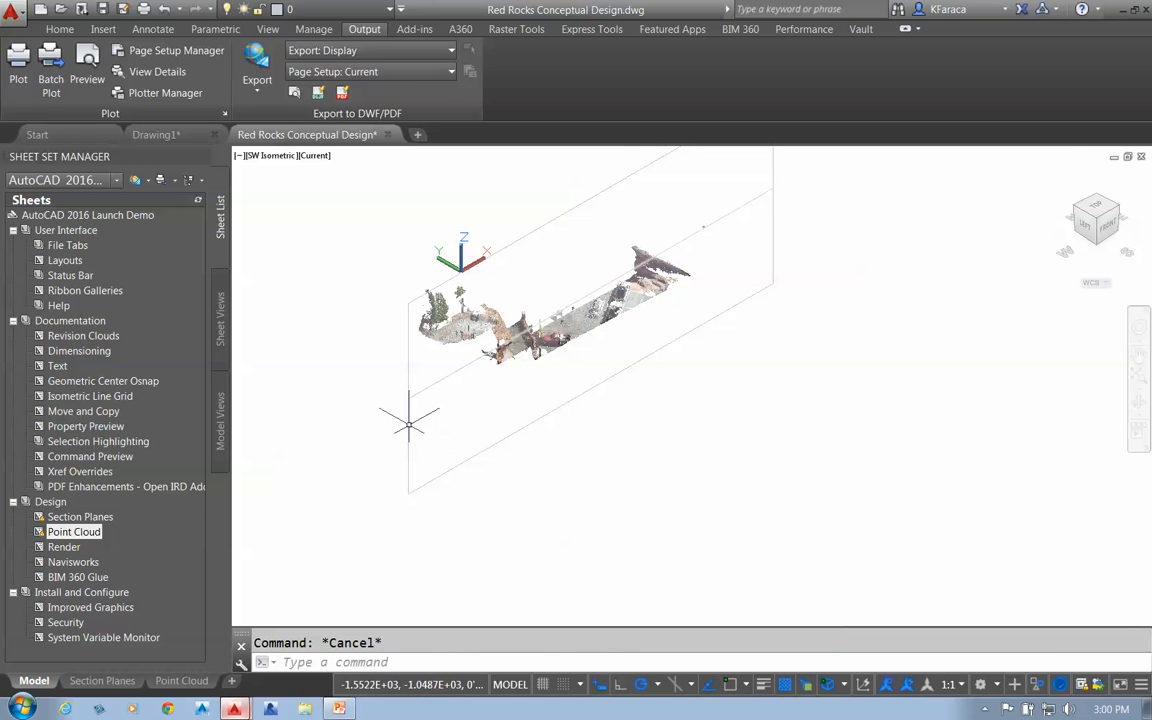
Set the slice thickness of the Front section object to 50.
left_click(408, 424)
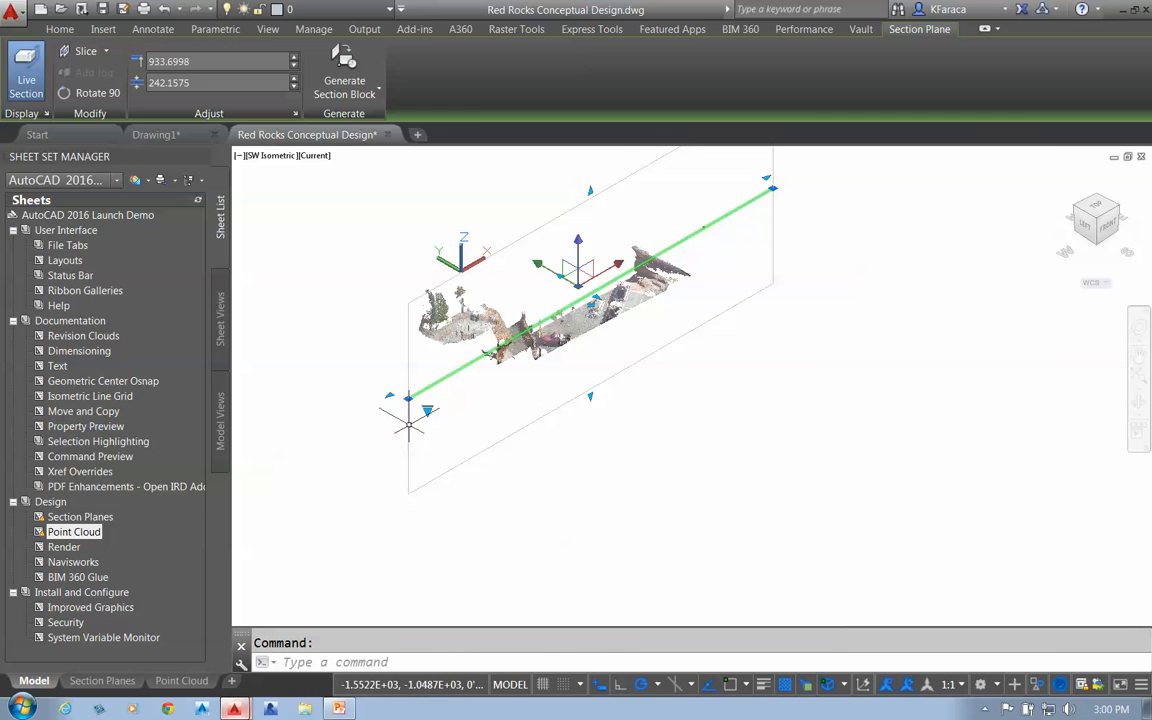
left_click(207, 85)
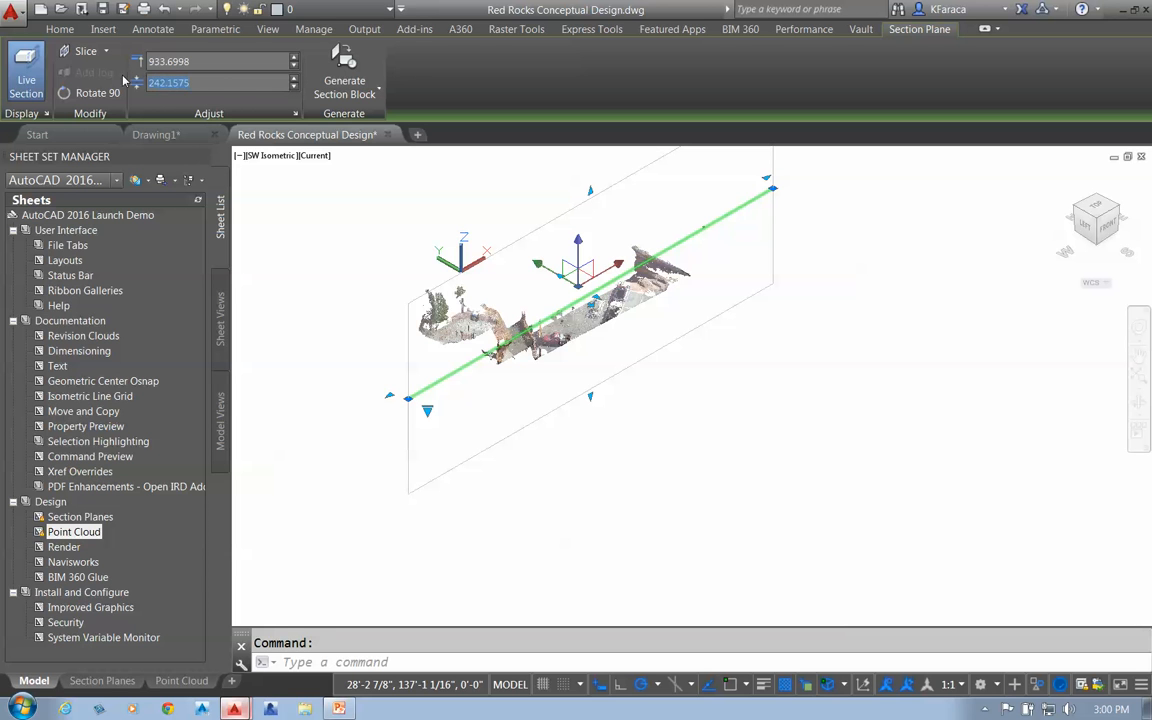
type("50")
key("Return")
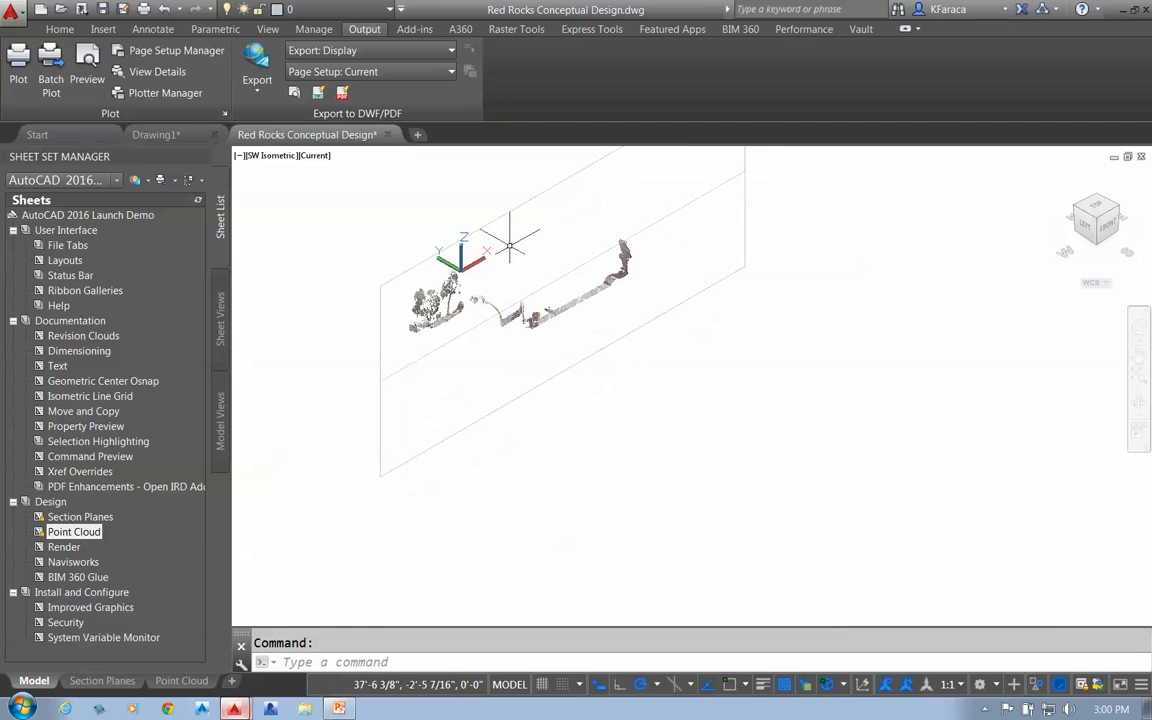
key("Escape")
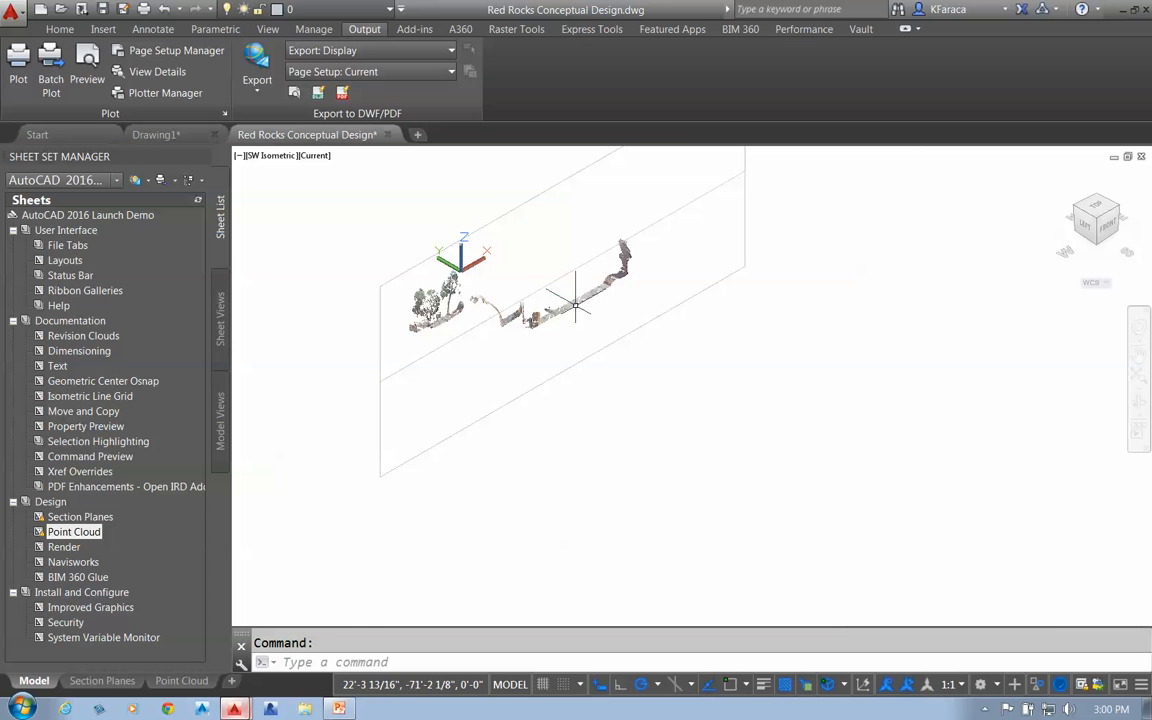
Move the thin slice back and forth along the Y axis through the point cloud, ending at an offset of about 1196.8.
left_click(527, 265)
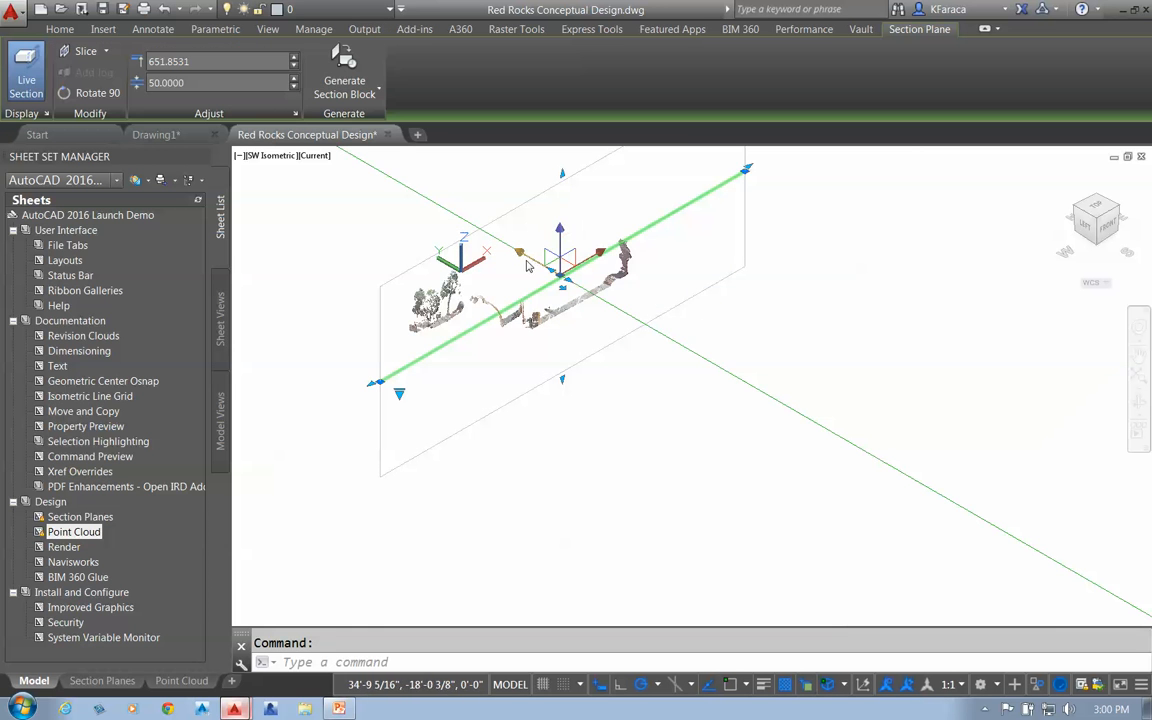
left_click(560, 272)
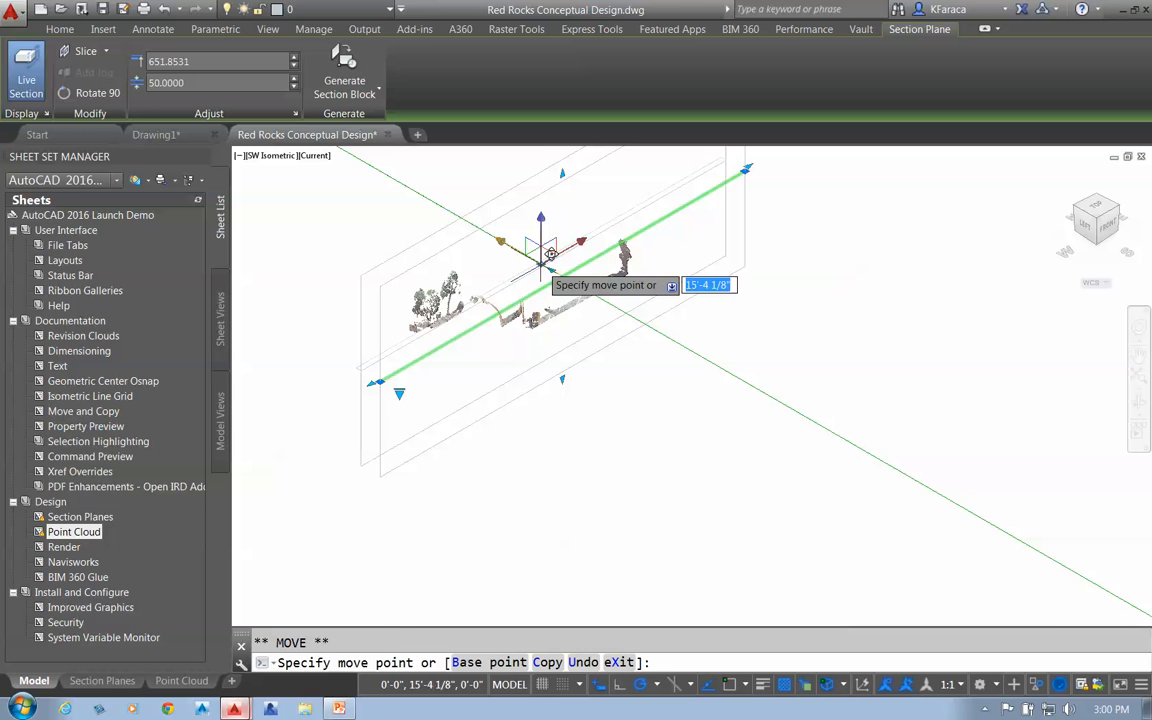
left_click(540, 260)
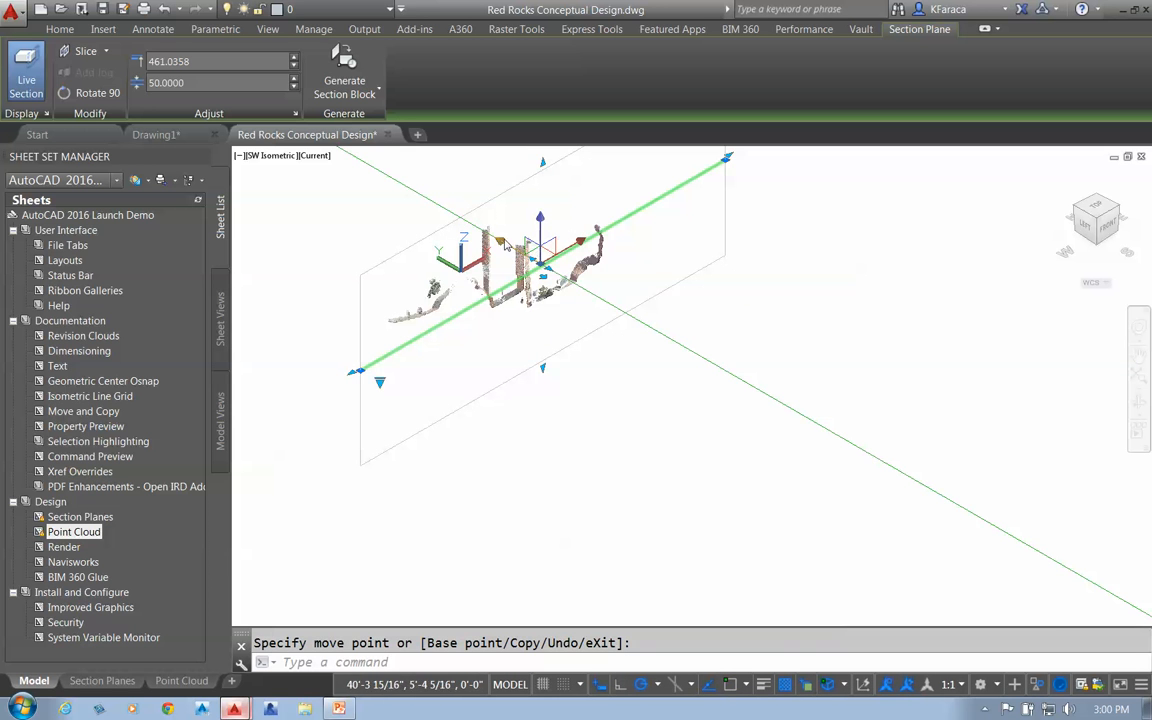
left_click(530, 258)
left_click(527, 256)
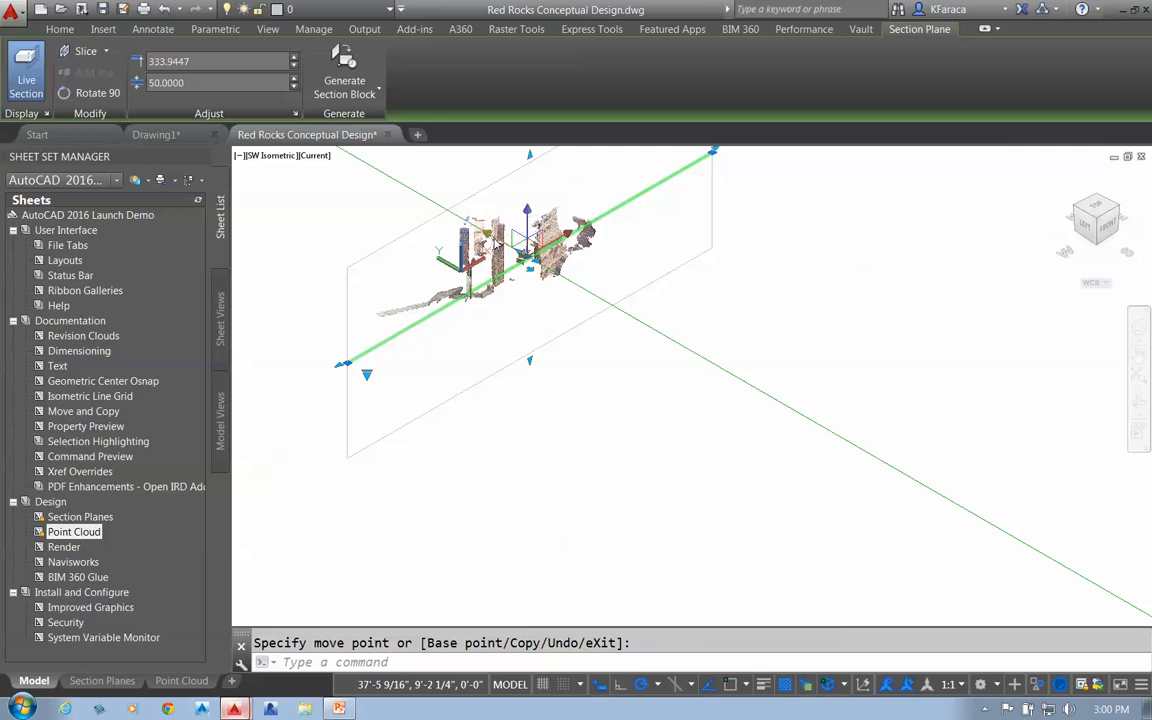
left_click(566, 302)
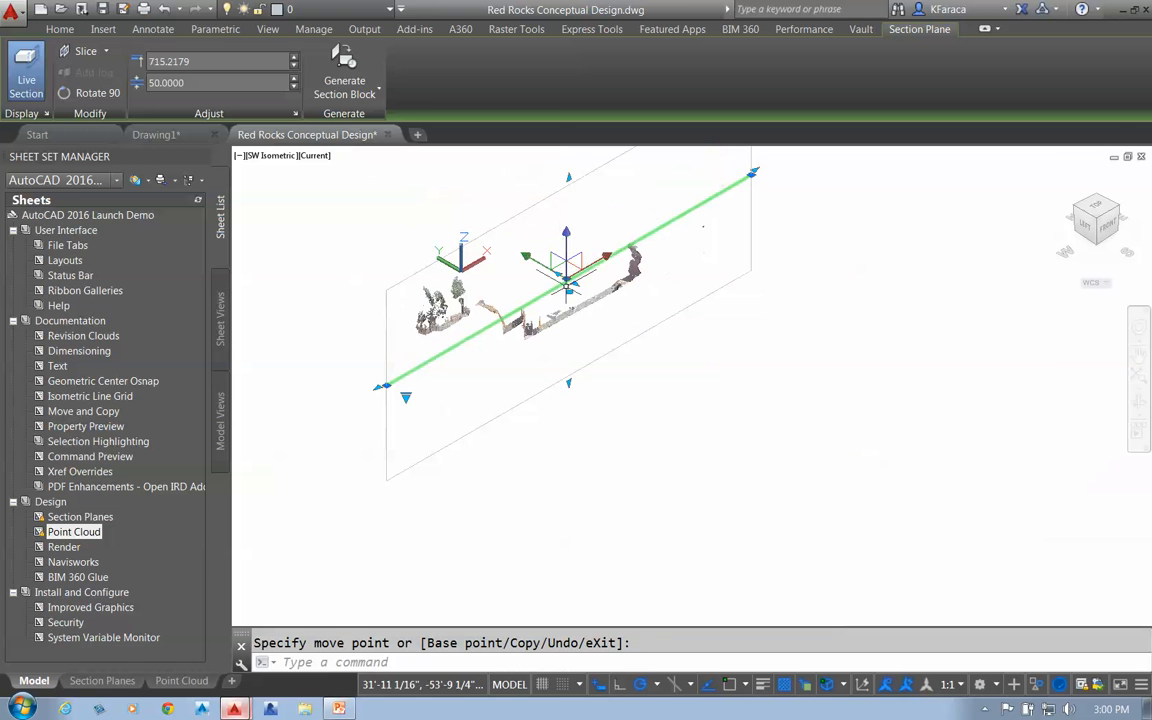
left_click(565, 280)
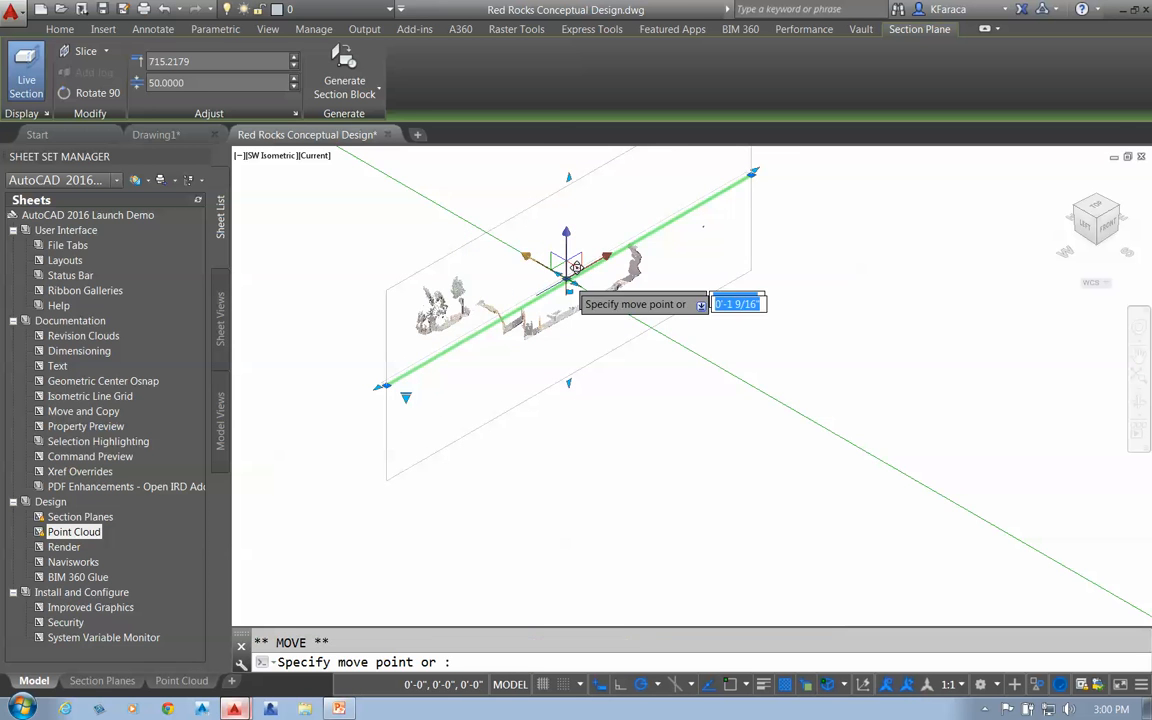
left_click(616, 313)
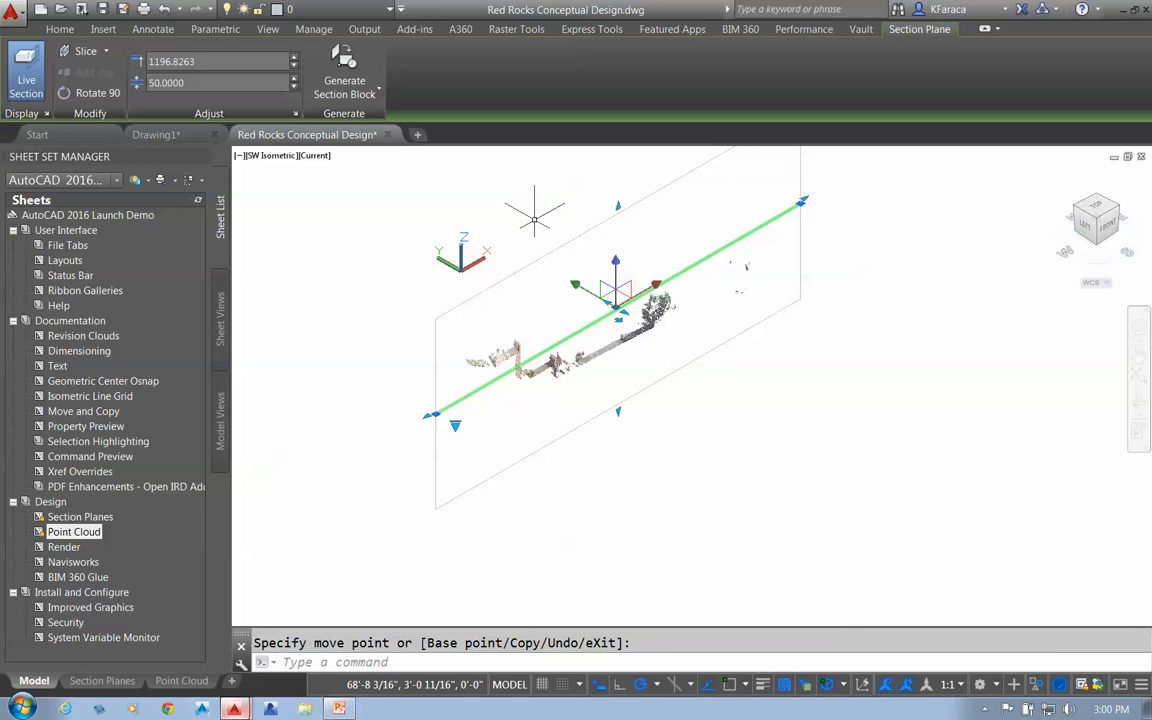
Raise the upper boundary of the Front slice and examine the section from the front, finishing in the SW isometric view.
left_click(618, 206)
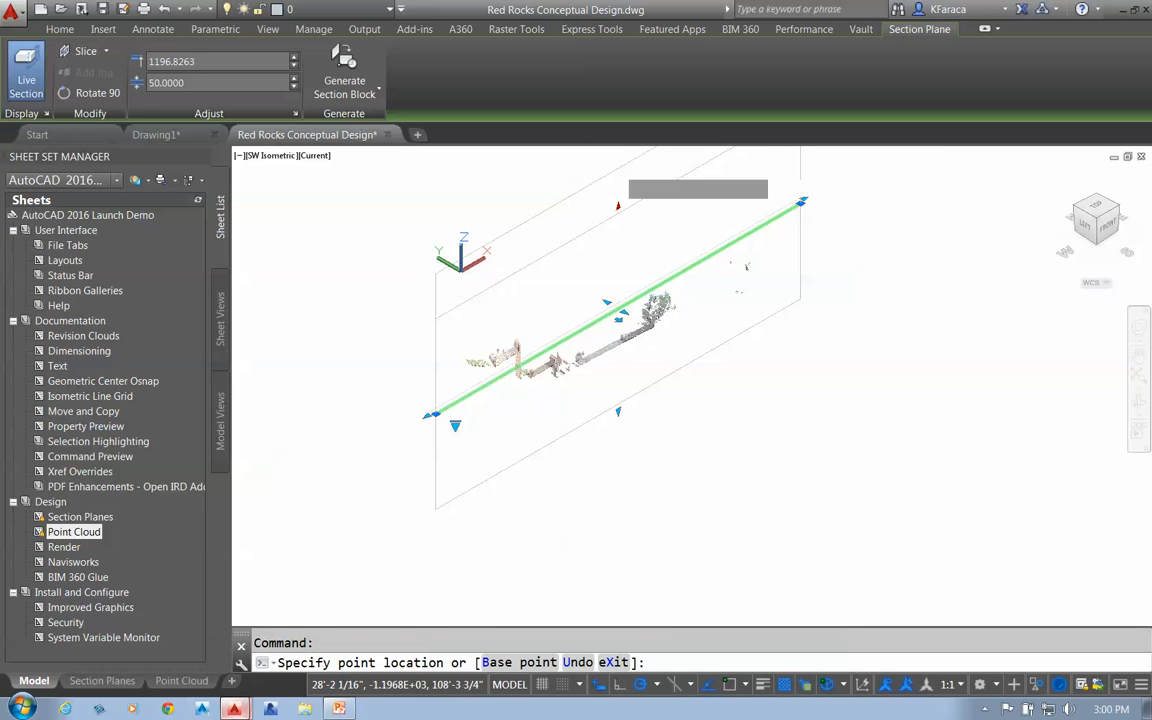
left_click(618, 160)
left_click(1114, 234)
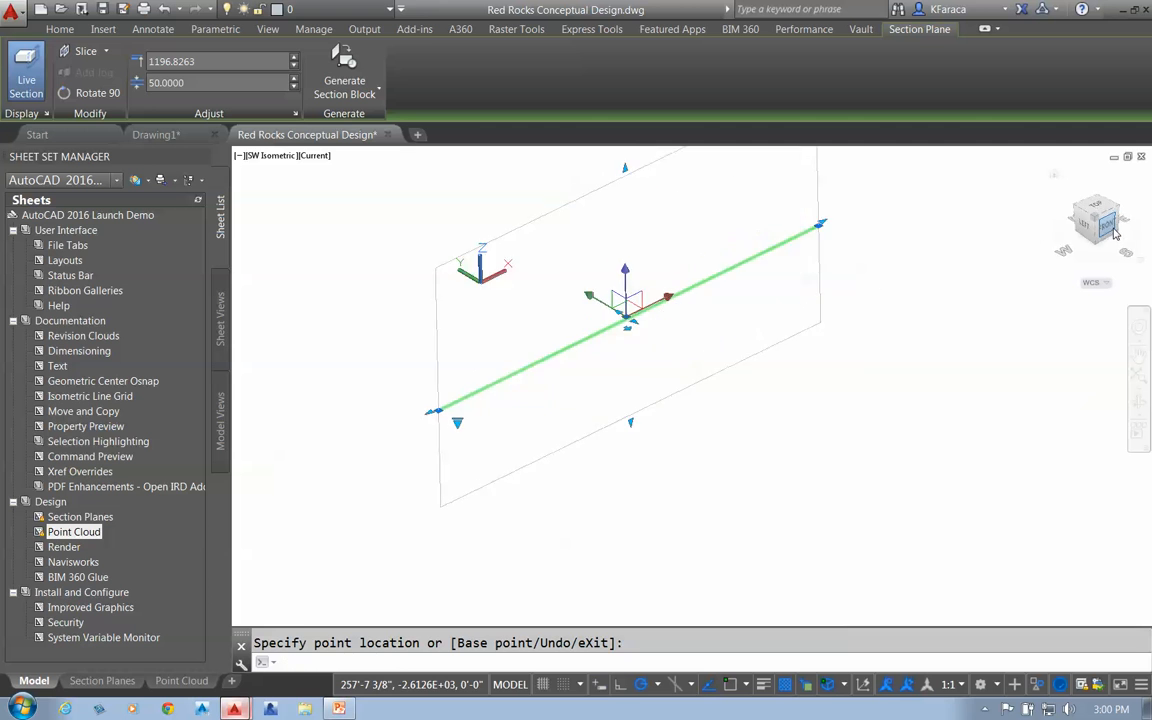
scroll(712, 440, "up", 2)
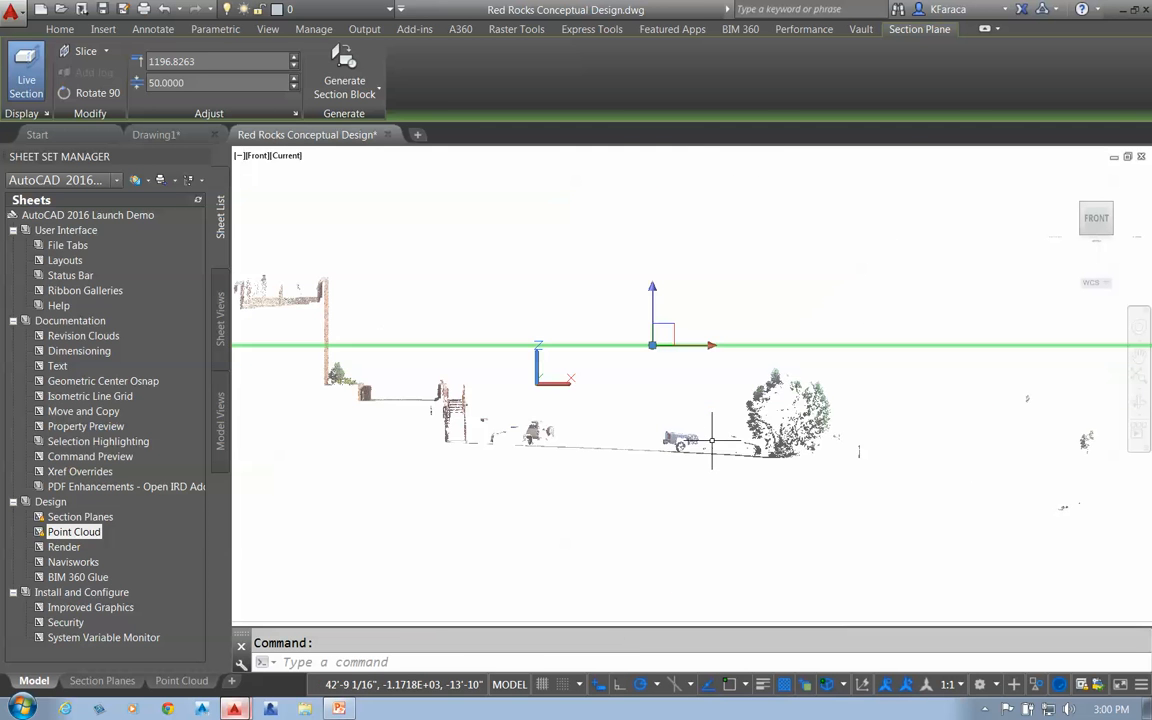
middle_click_drag(463, 346, 833, 366)
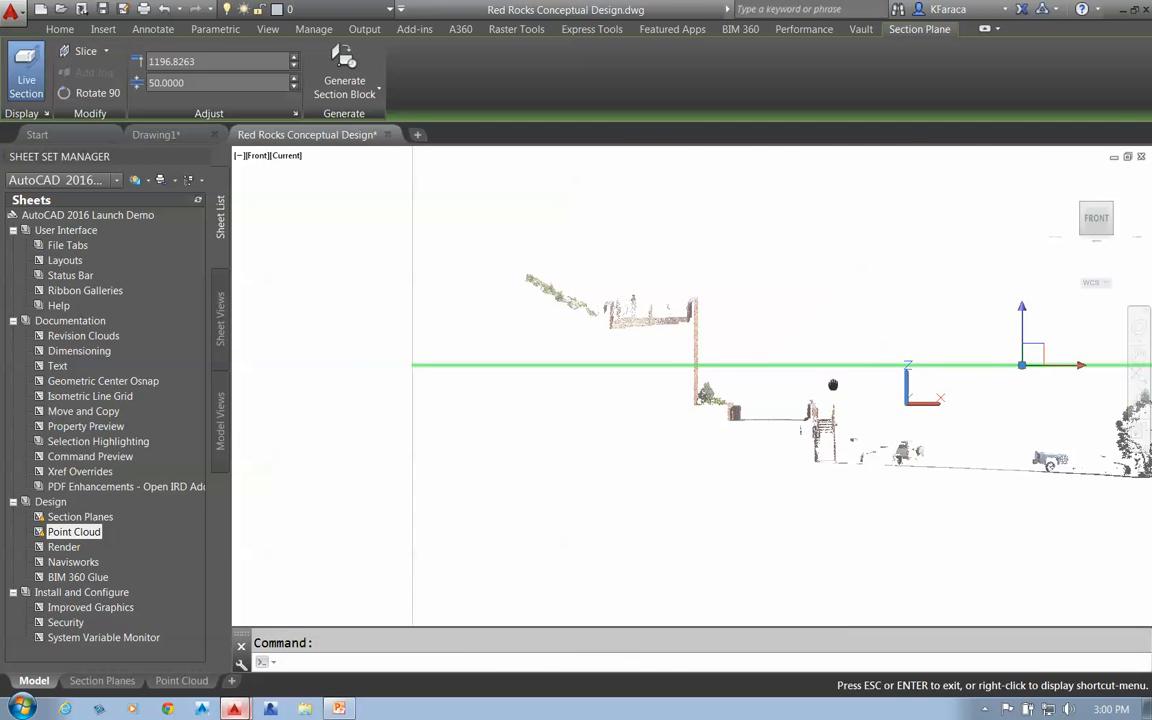
scroll(668, 355, "up", 4)
scroll(851, 366, "down", 4)
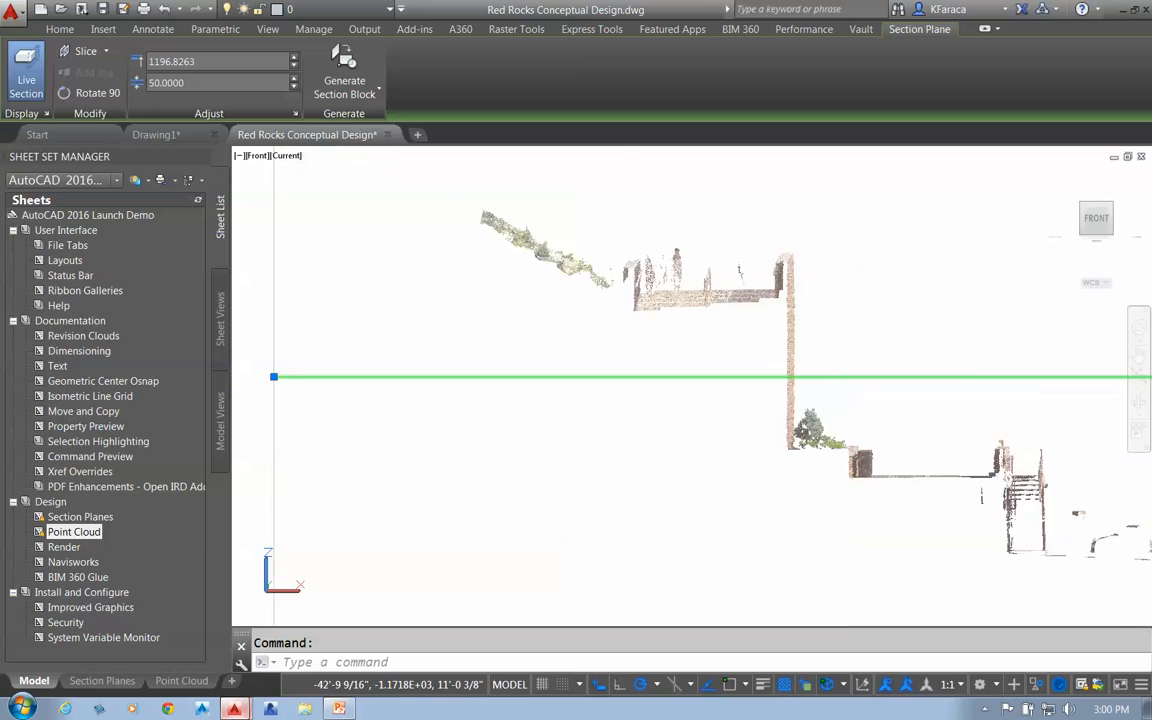
middle_click_drag(511, 350, 661, 396)
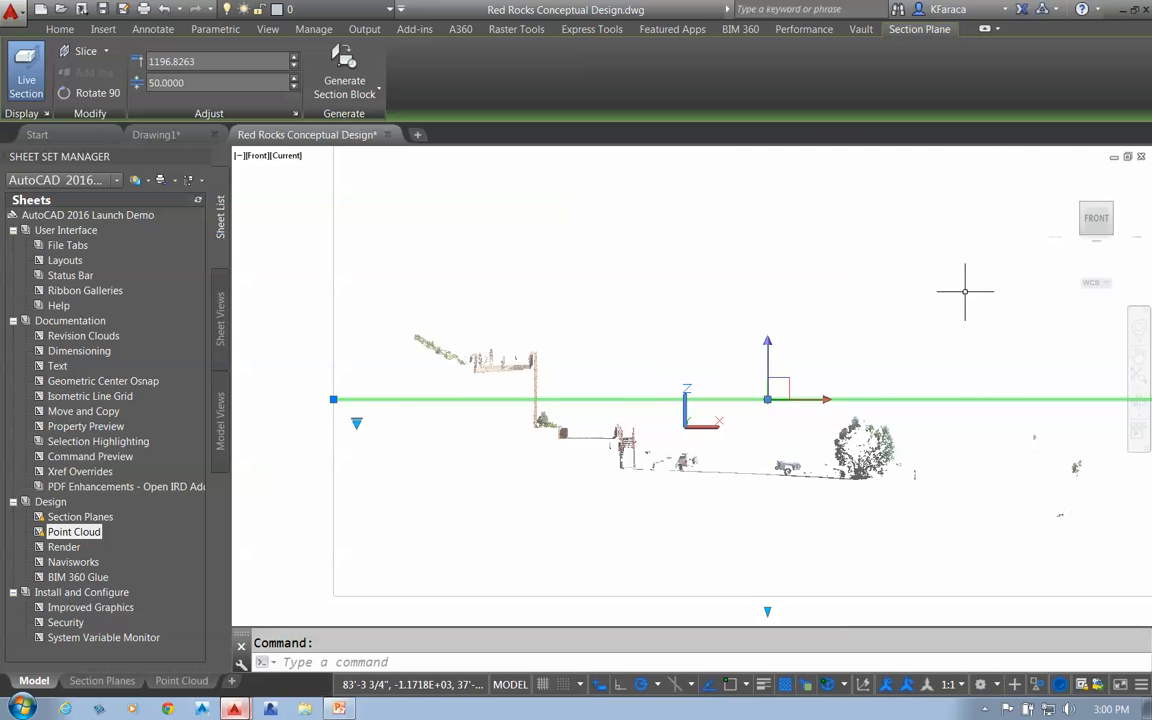
left_click(1081, 233)
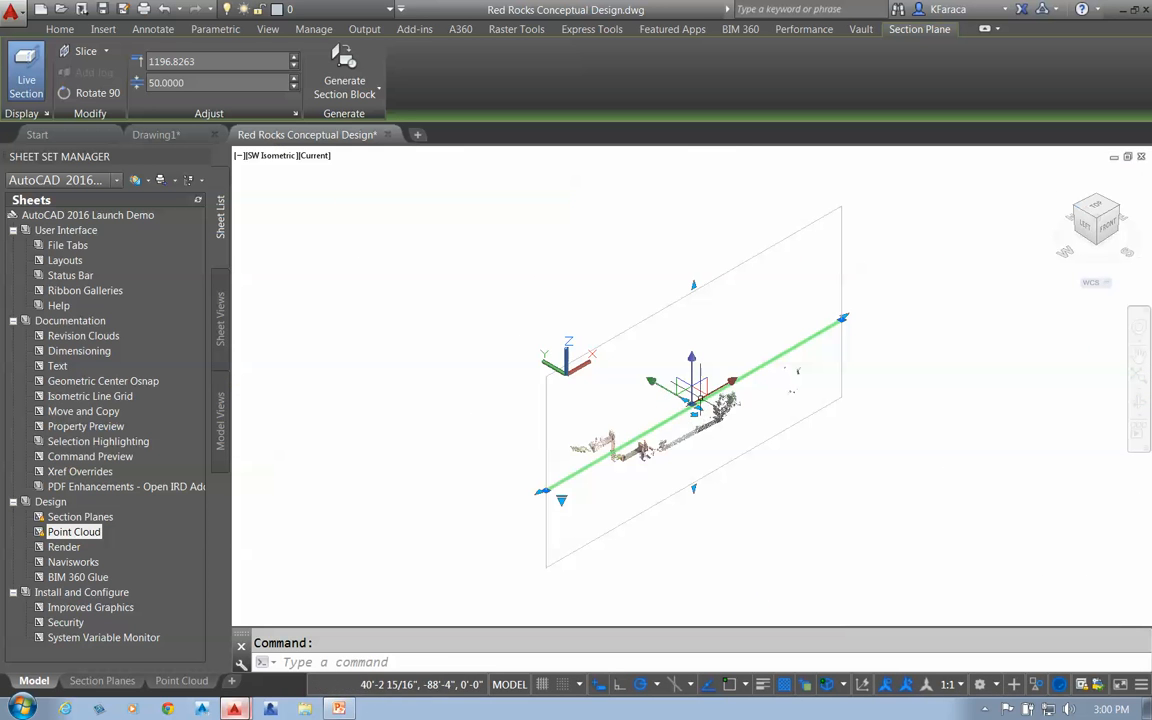
With live sectioning off, move the slice about 193 feet along the positive Y axis into the stage, and reactivate live sectioning.
left_click(10, 68)
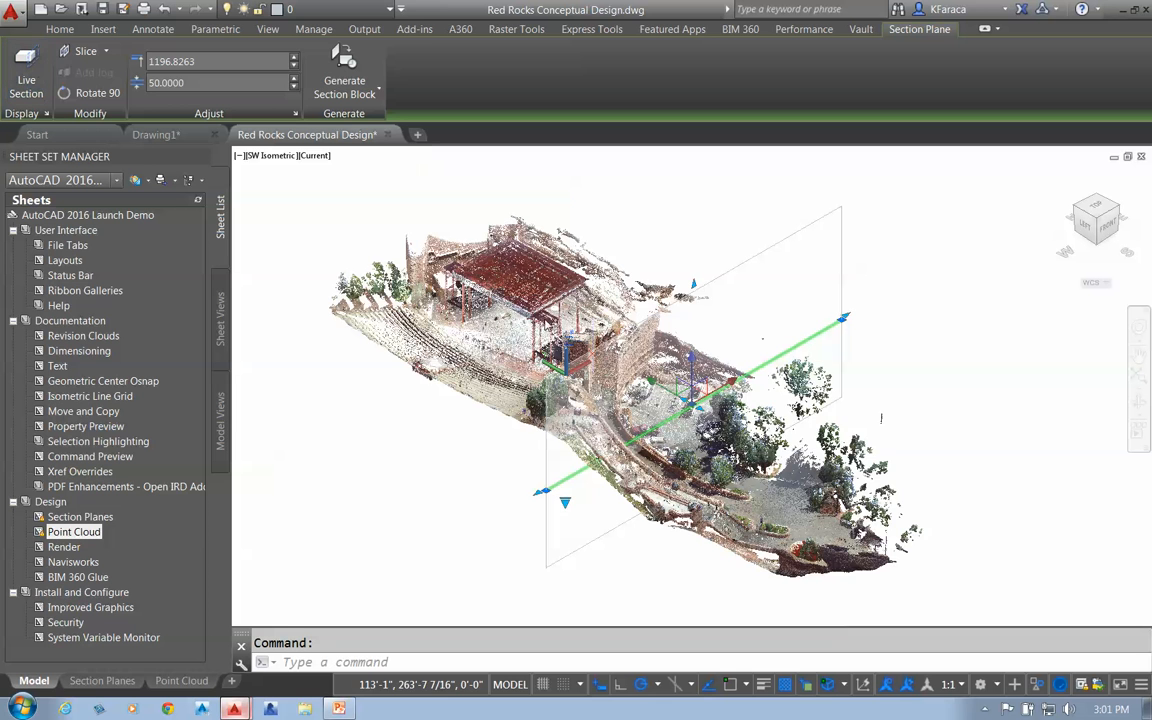
left_click(688, 396)
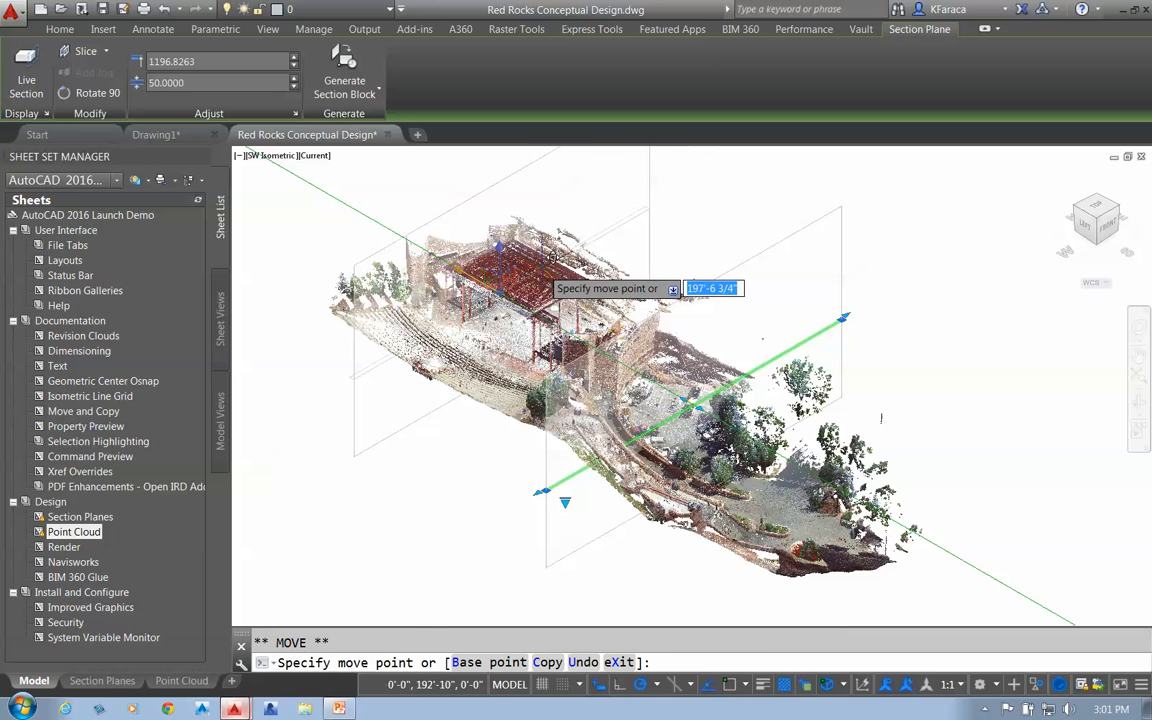
left_click(360, 165)
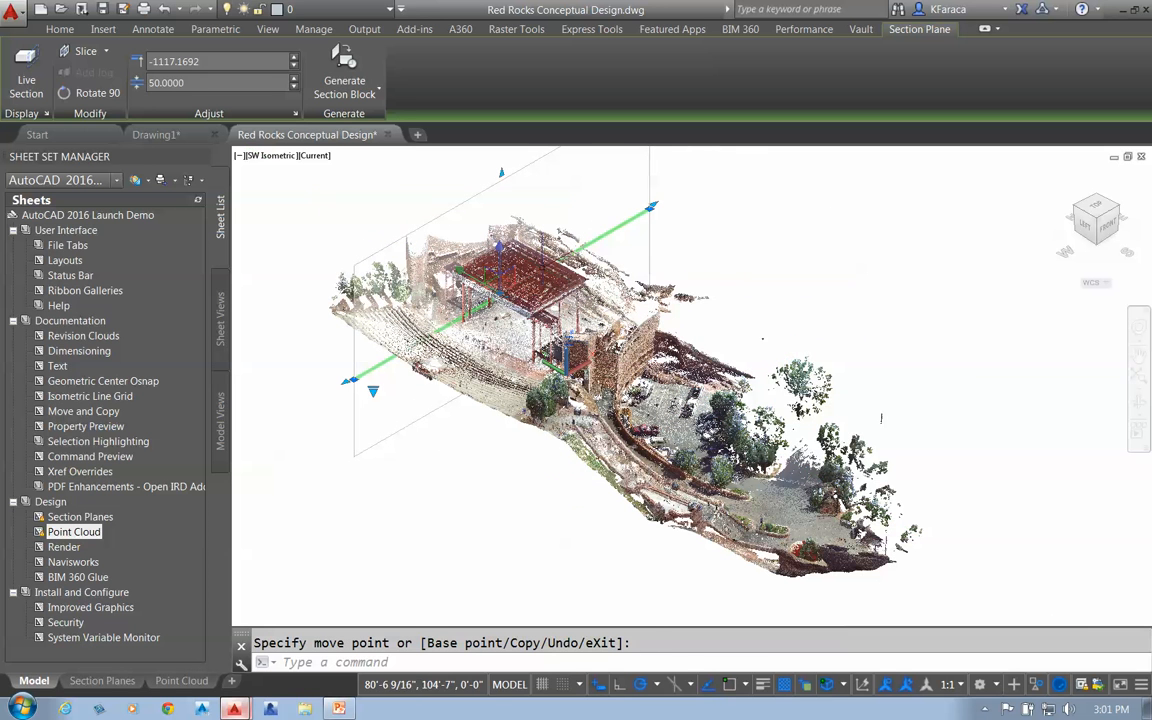
left_click(26, 70)
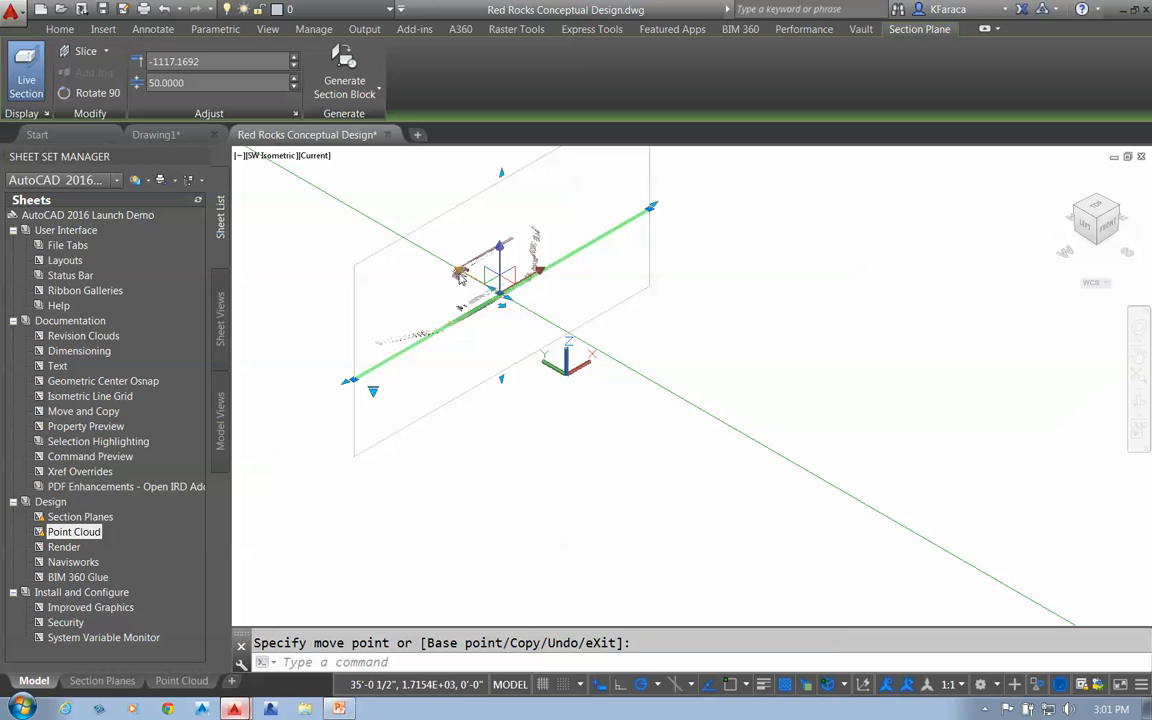
Move the live slice back and forth along the Y axis through the stage, ending at an offset of about -1247.2.
left_click(501, 296)
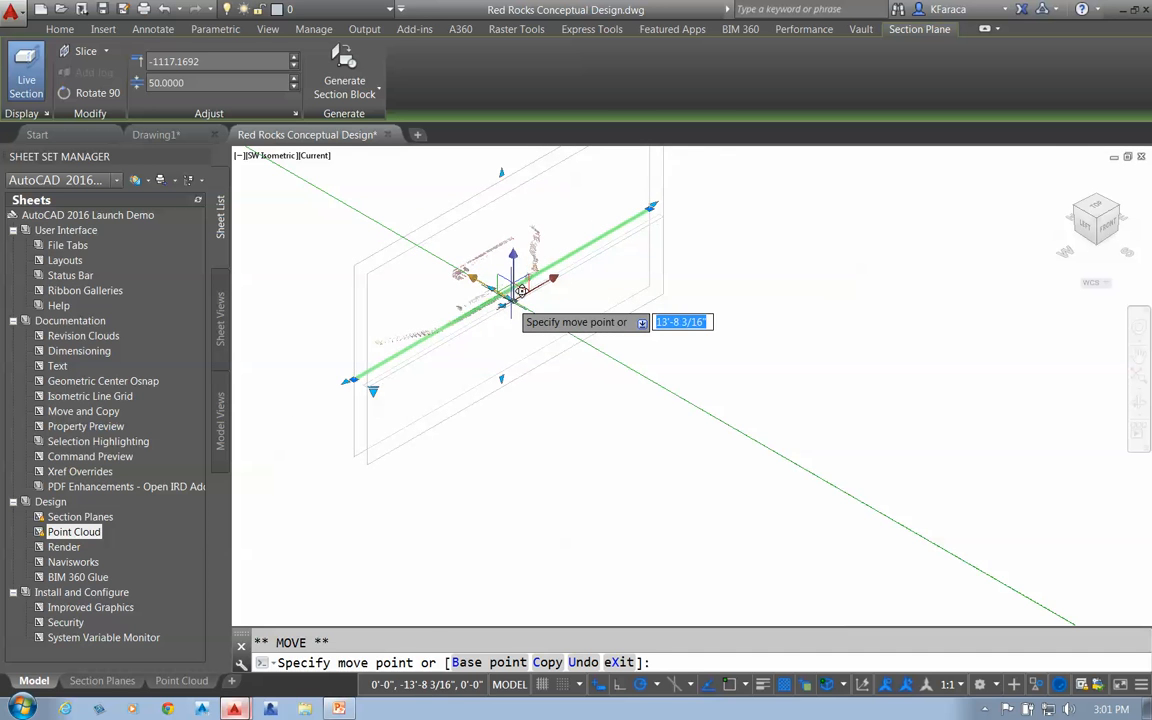
left_click(510, 298)
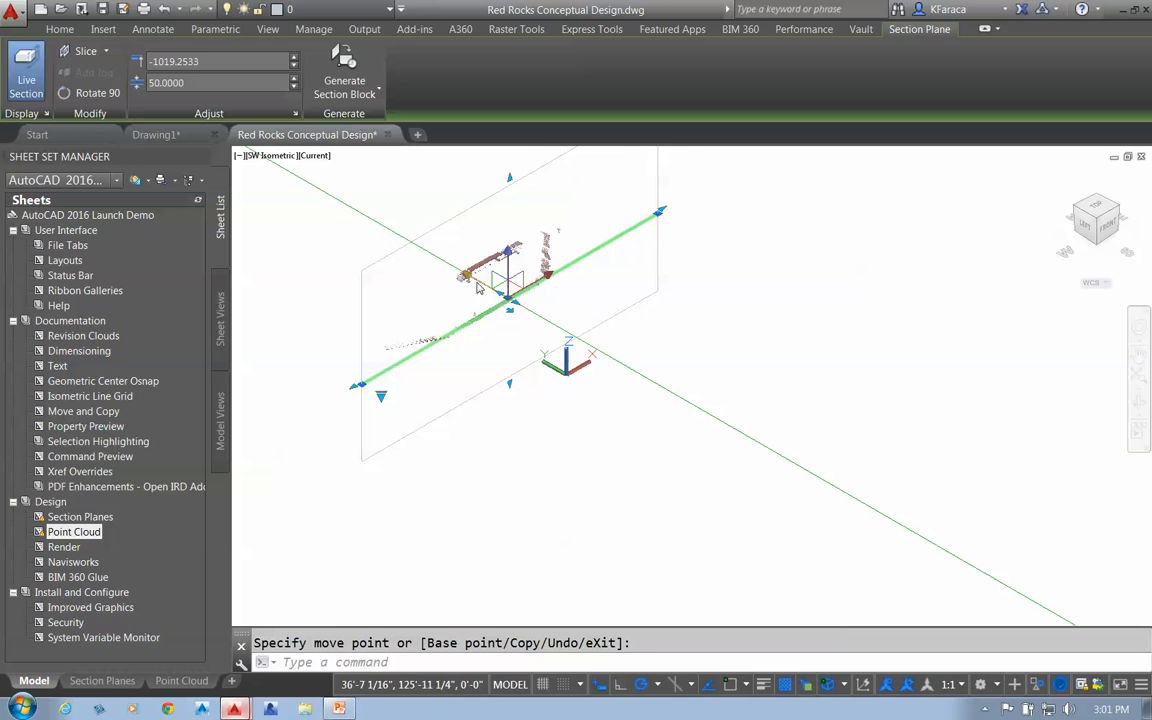
left_click(468, 277)
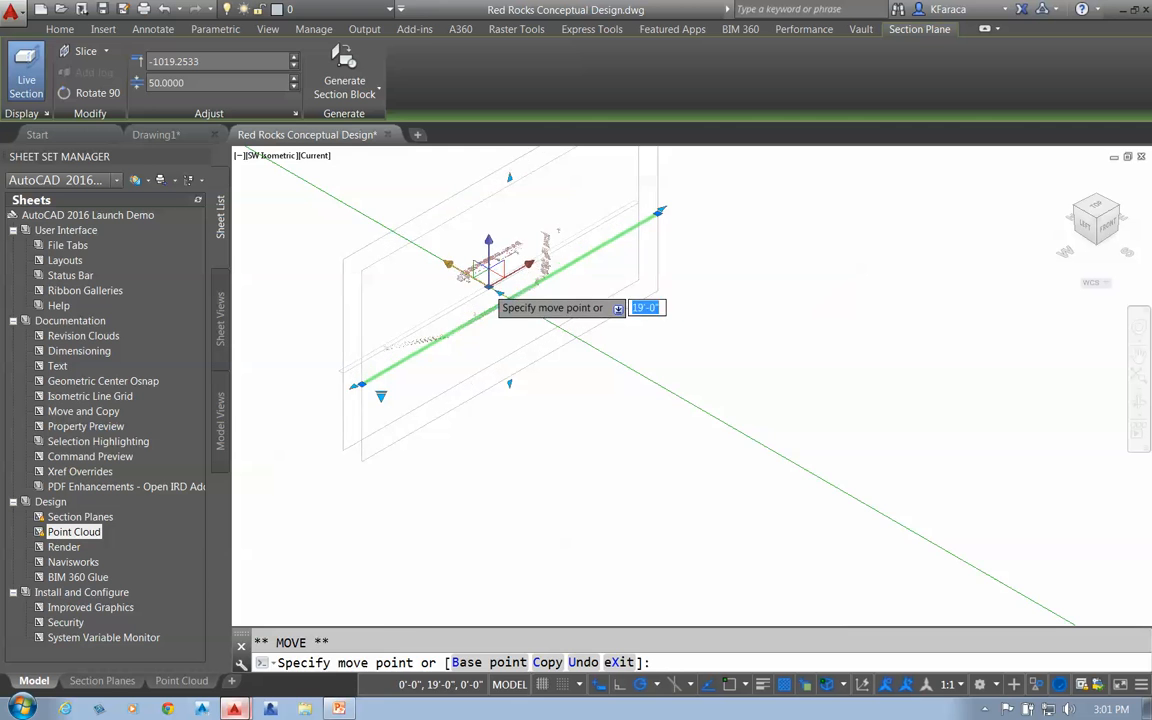
left_click(510, 300)
scroll(500, 295, "up", 3)
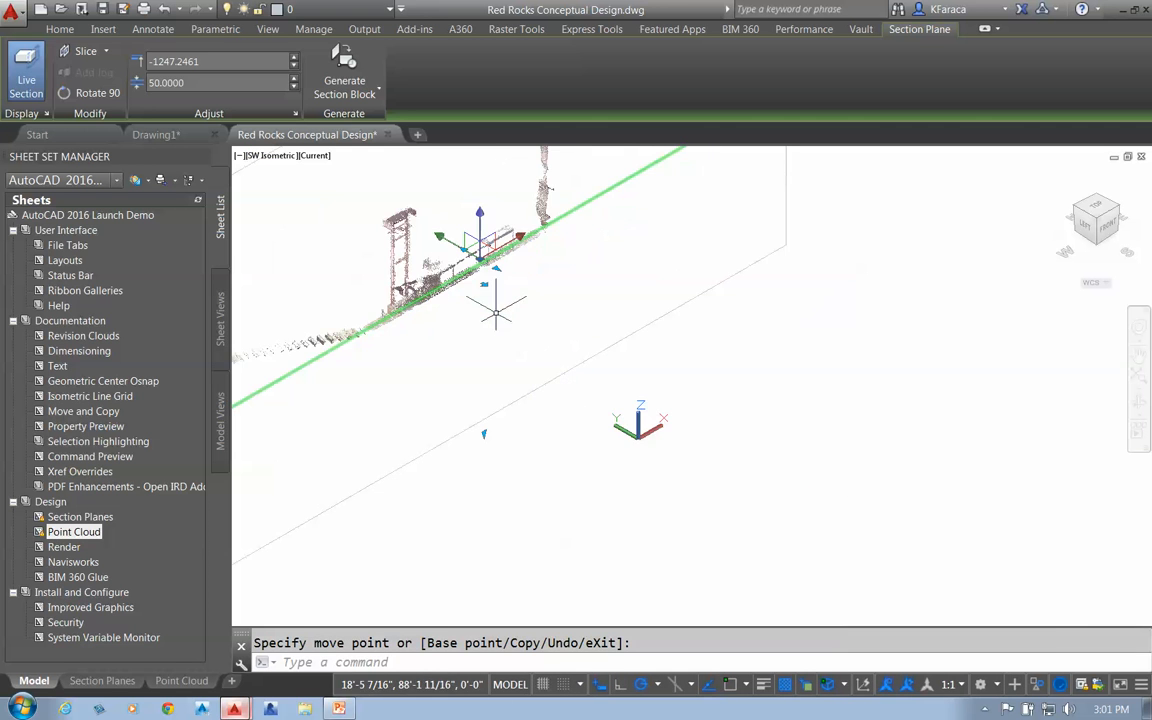
middle_click_drag(586, 290, 737, 379)
key("Escape")
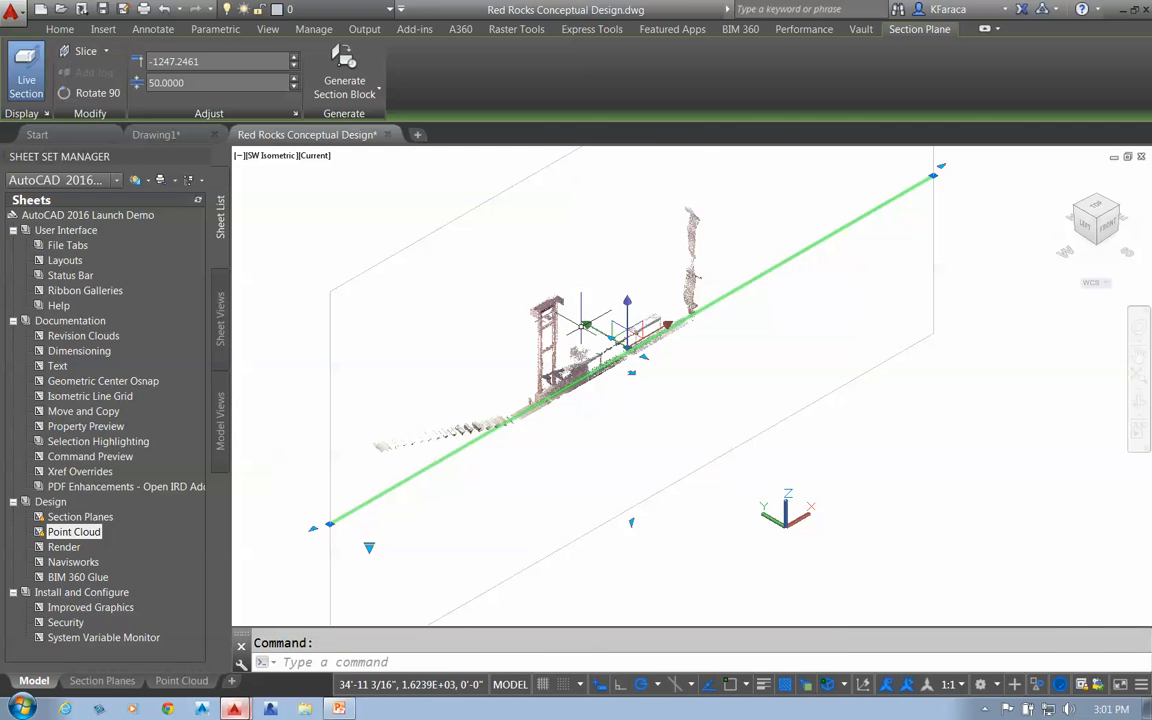
Nudge the slice in small moves along the Y axis to an offset of about -1232.1.
left_click(627, 340)
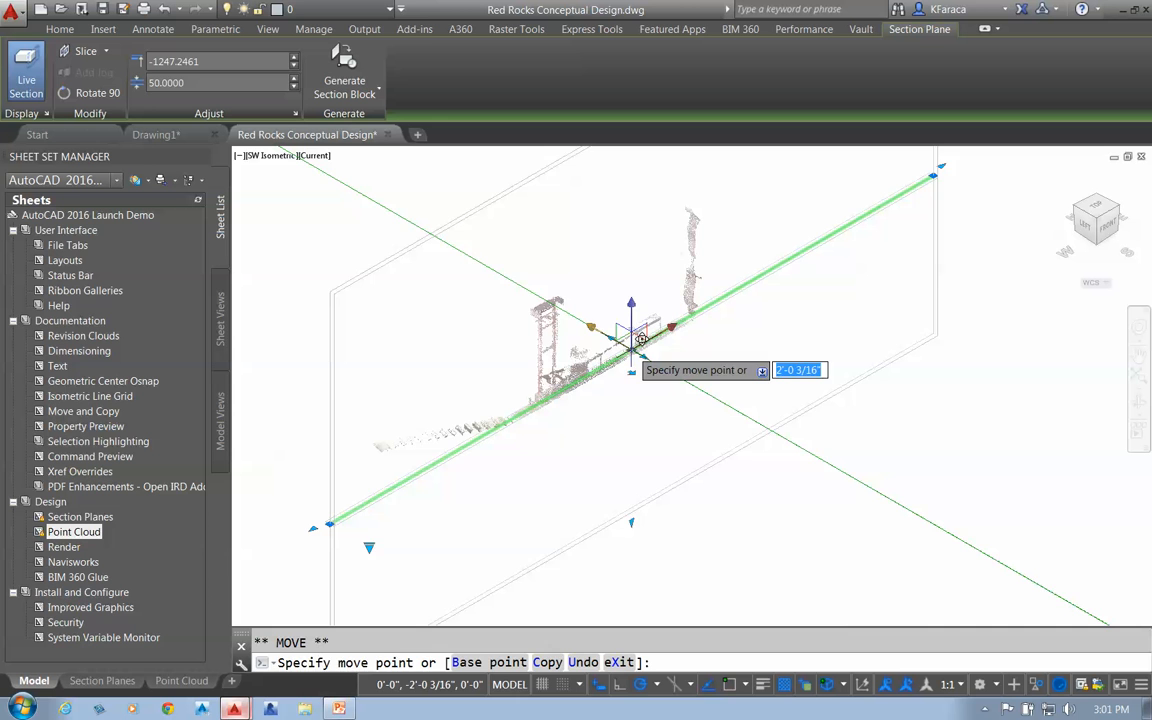
left_click(632, 346)
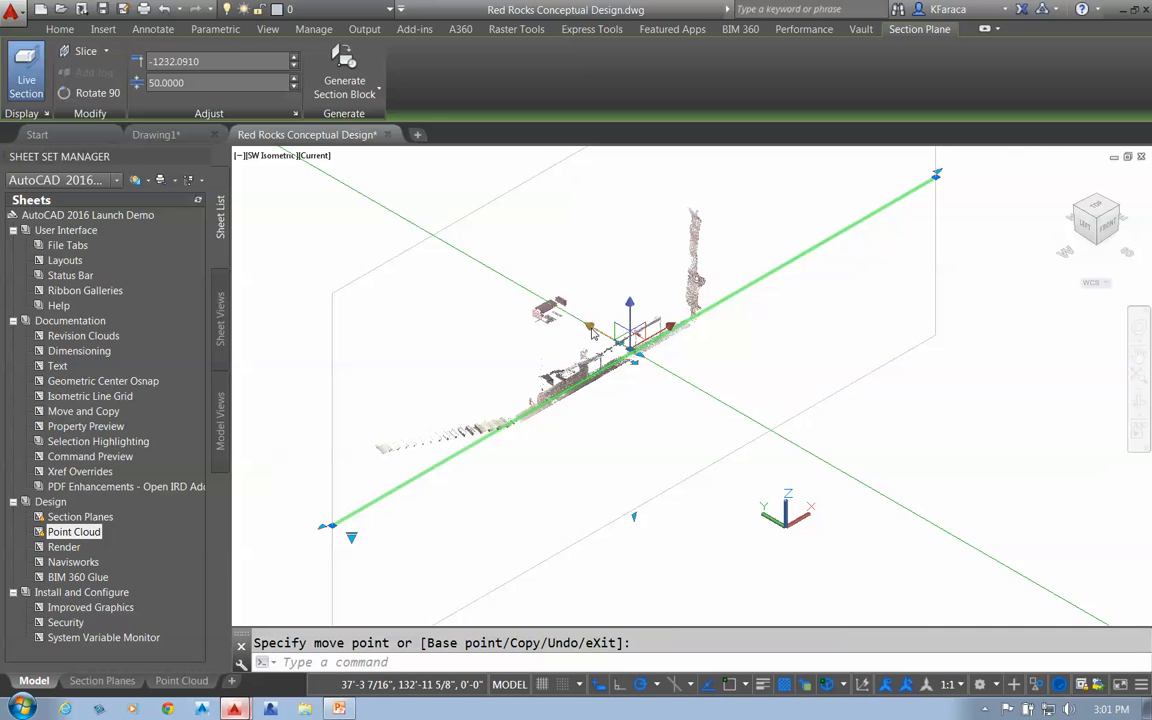
left_click(628, 340)
left_click(630, 336)
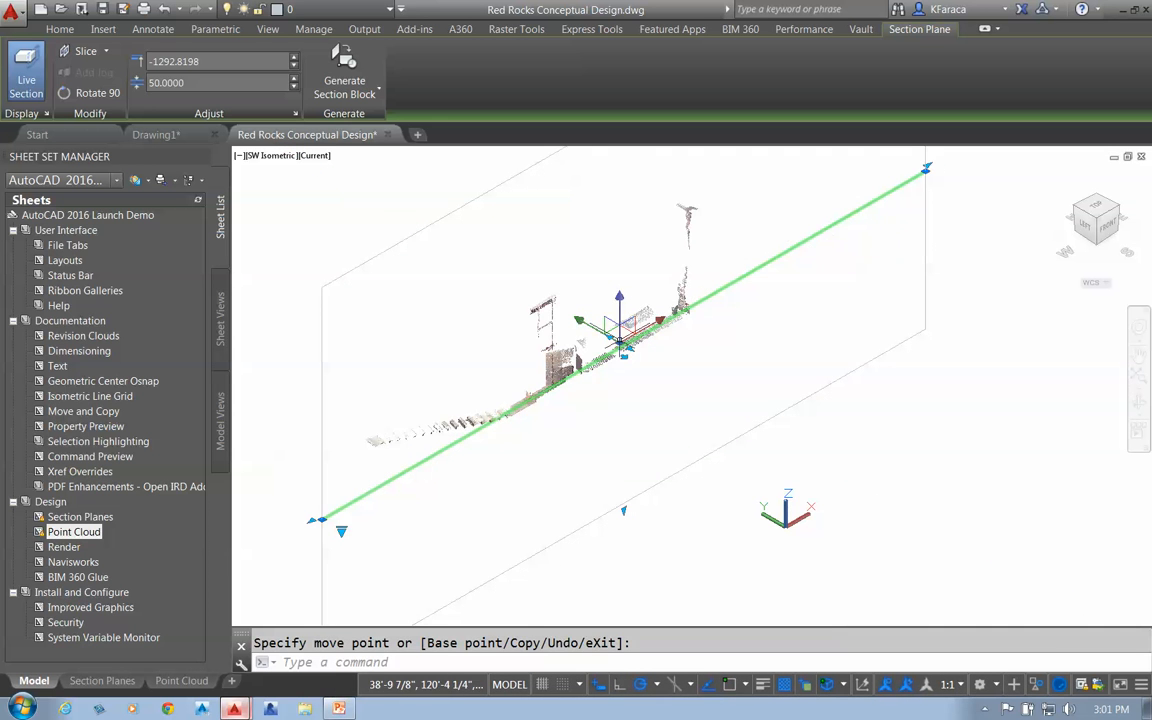
left_click(628, 340)
left_click(628, 338)
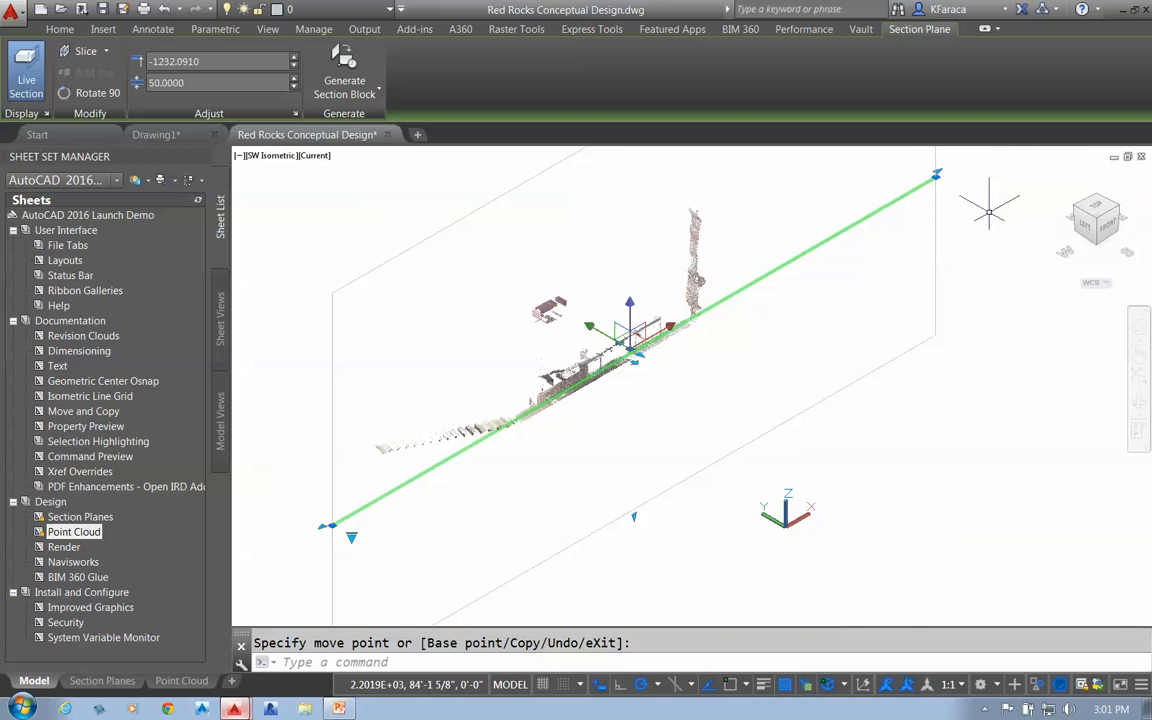
With live sectioning off, move the slice about 12 feet along the negative Y axis to the stage roof columns, and reactivate live sectioning.
left_click(26, 72)
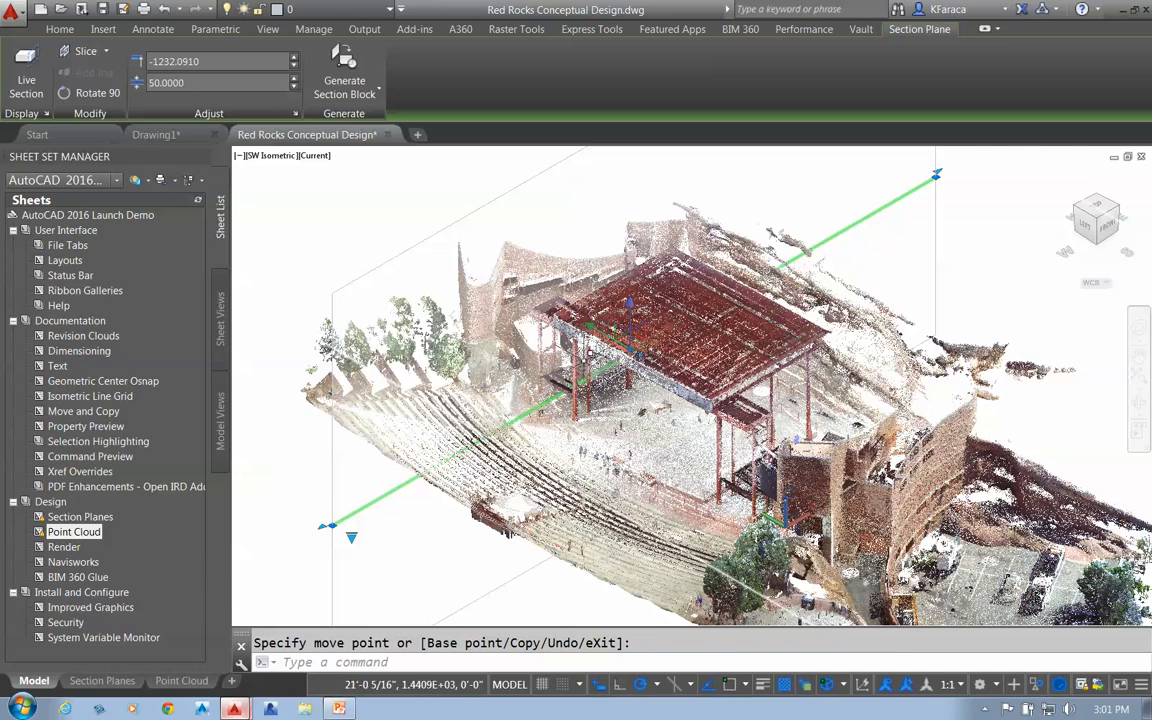
scroll(545, 305, "up", 5)
key("Escape")
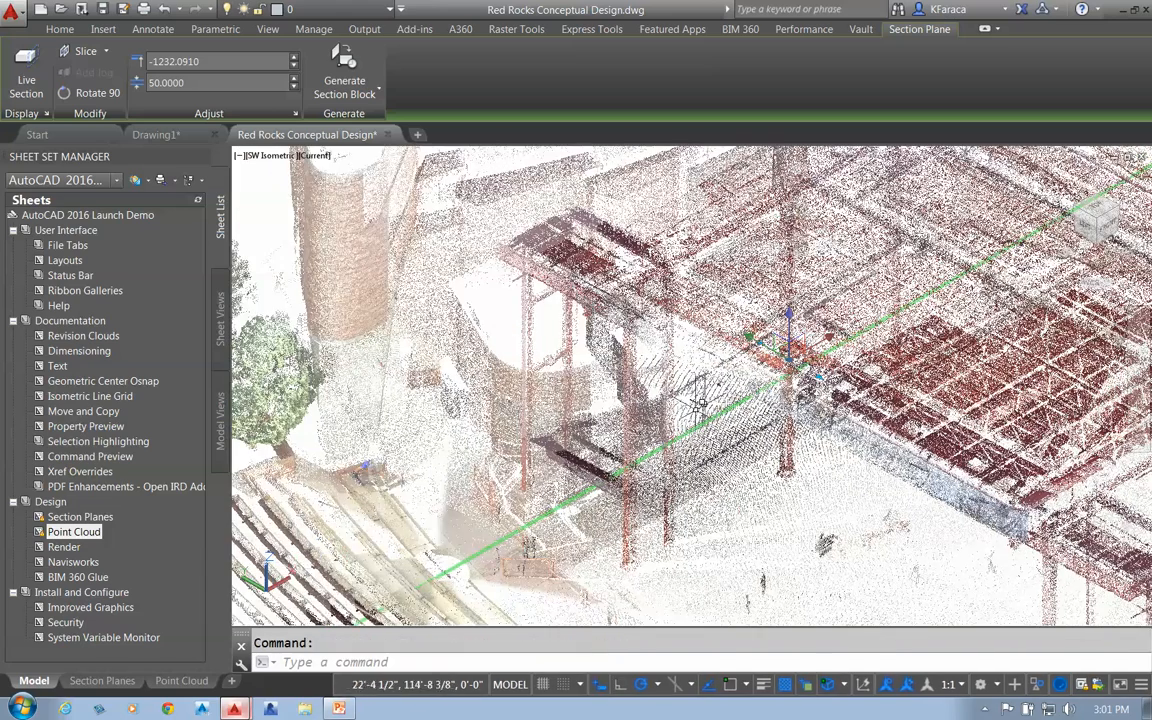
scroll(720, 333, "down", 5)
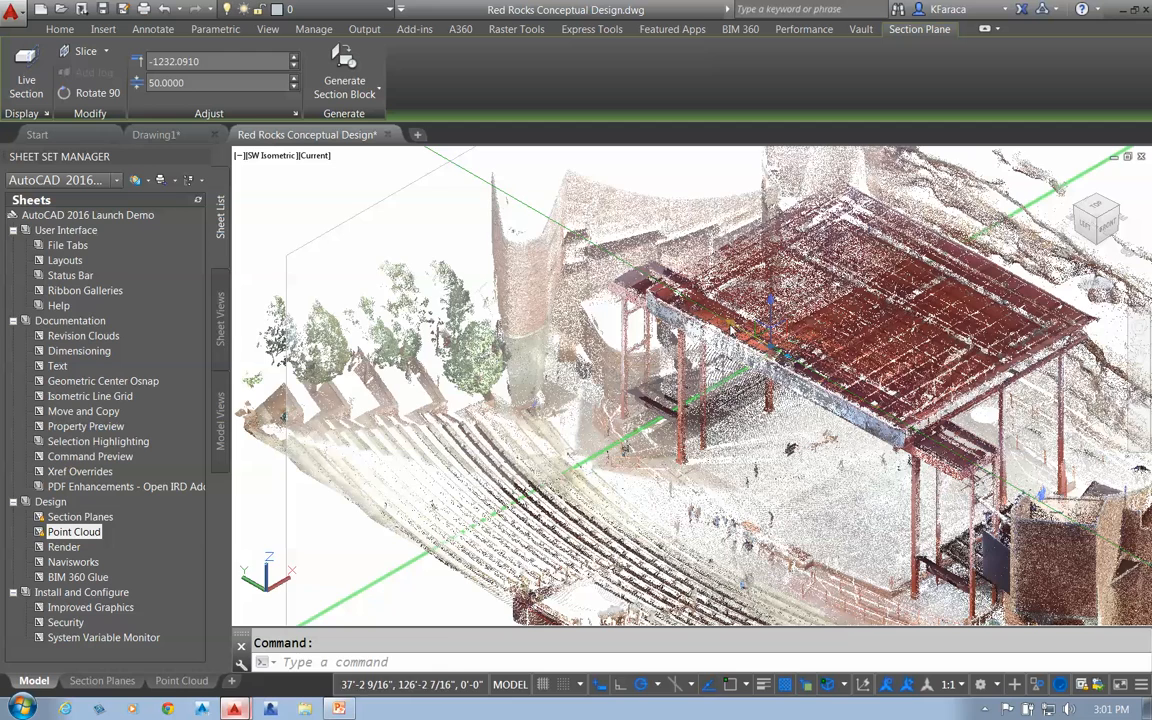
left_click(750, 334)
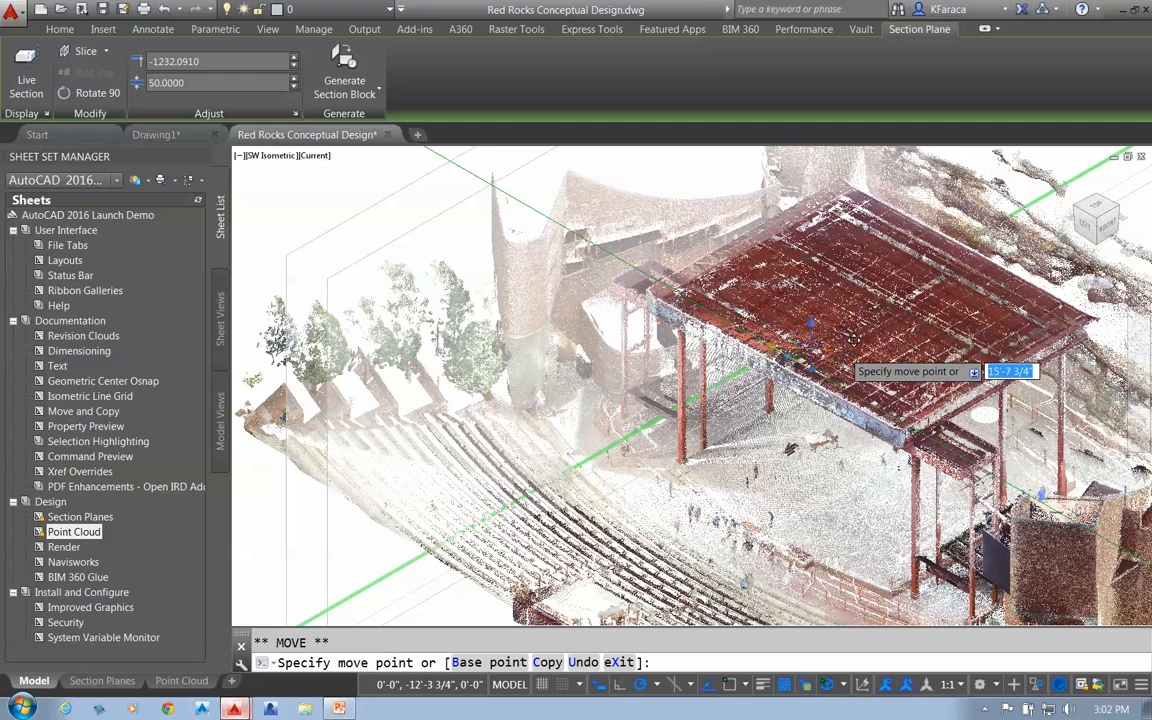
left_click(853, 340)
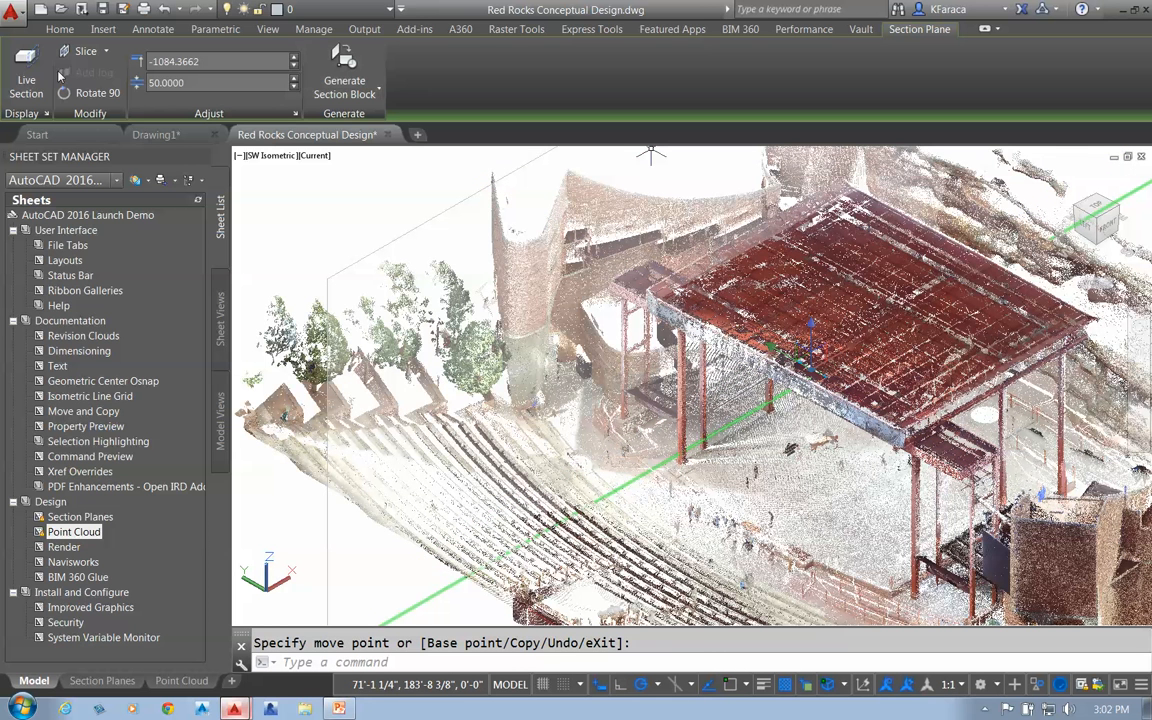
left_click(27, 63)
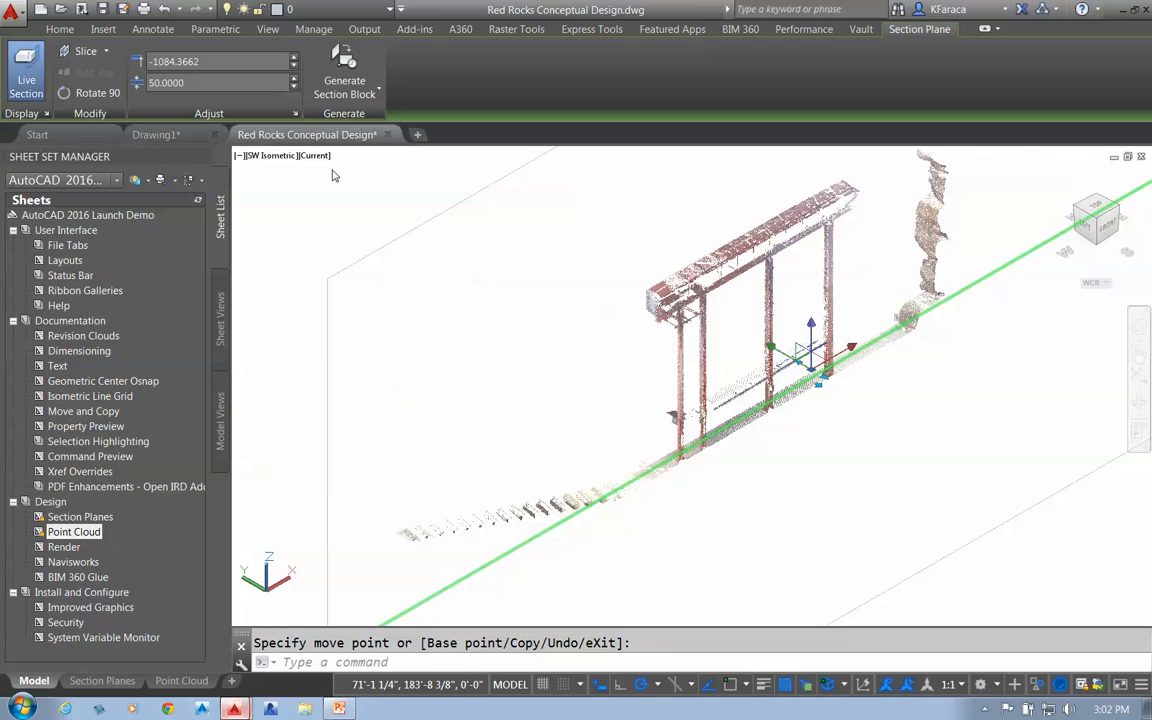
View the sliced stage structure from the front and center it in the viewport.
left_click(1108, 229)
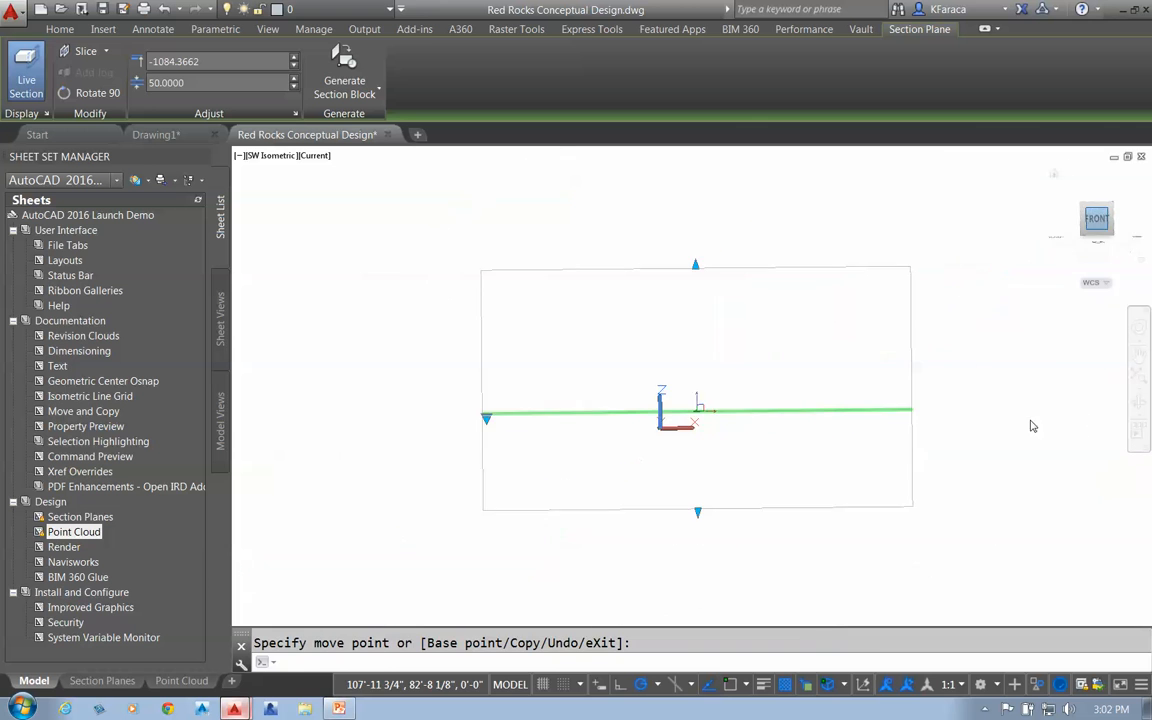
key("Escape")
middle_click_drag(638, 398, 528, 478)
left_click(774, 377)
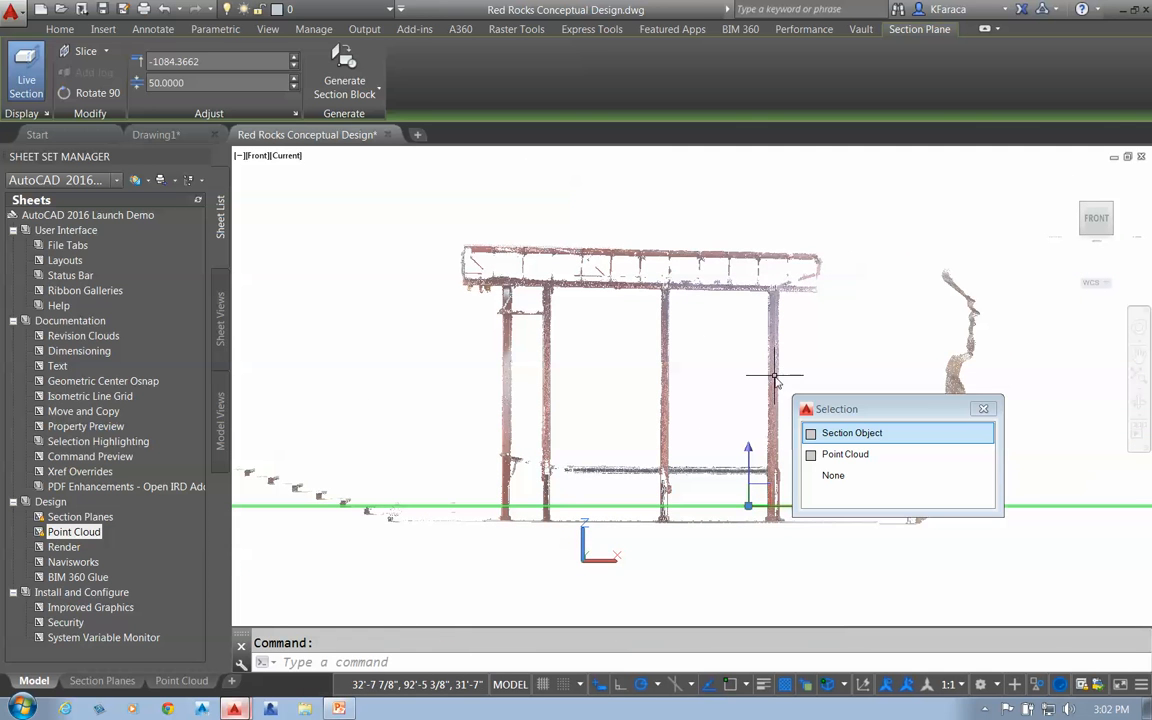
left_click(843, 454)
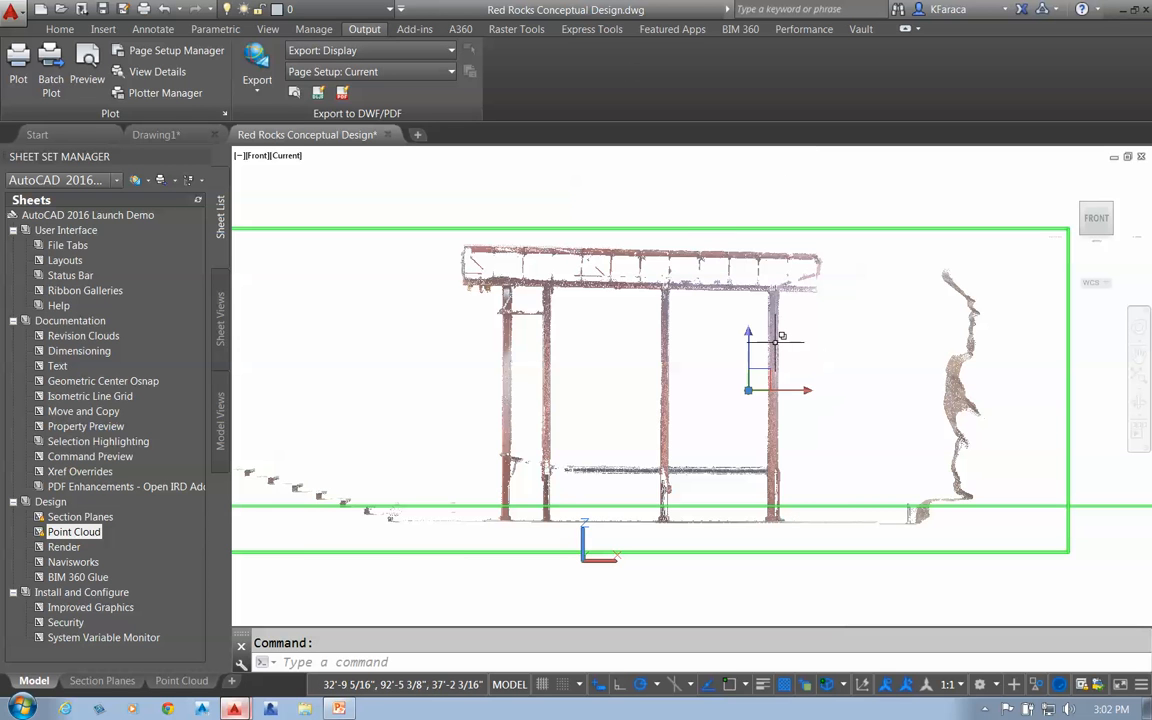
key("Escape")
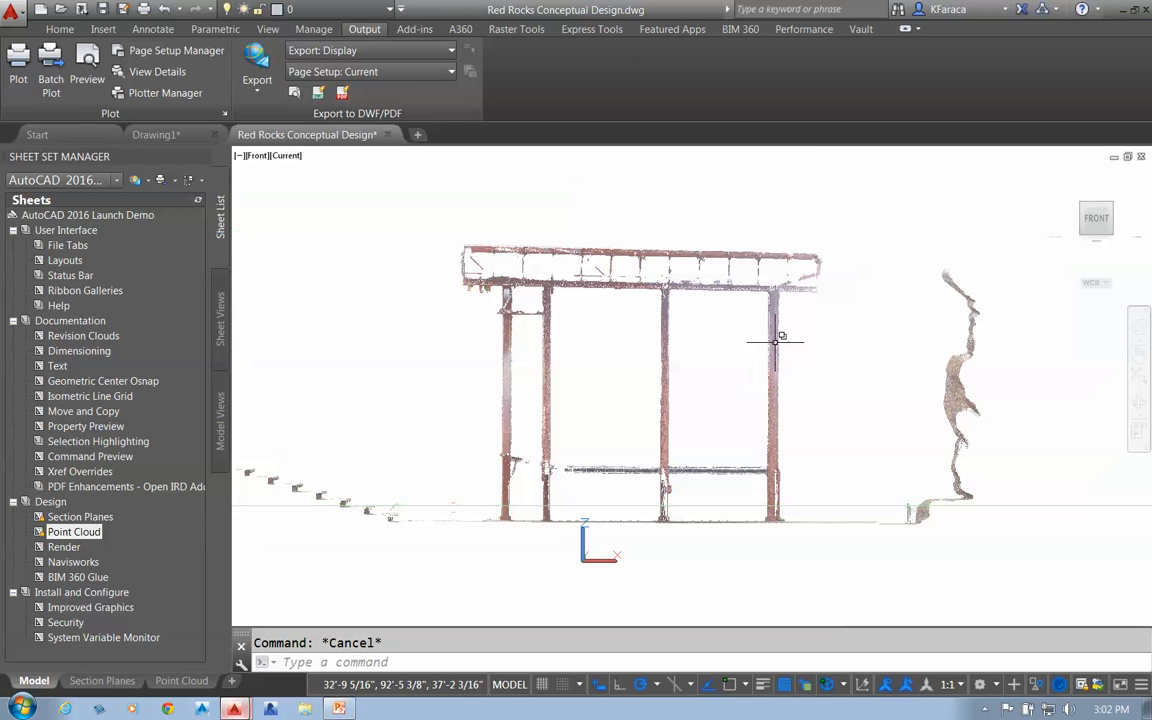
Extract the entire cross section of the sliced point cloud as green 2D polylines, with the maximum points to process set to 5000.
left_click(774, 341)
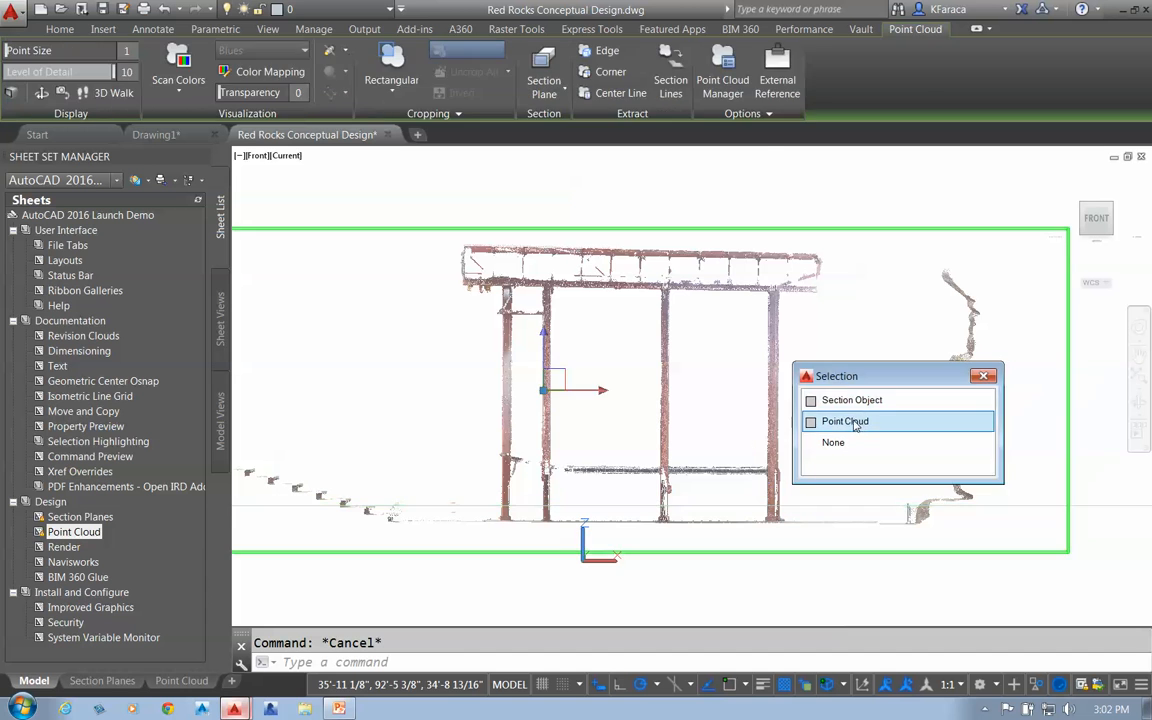
left_click(368, 96)
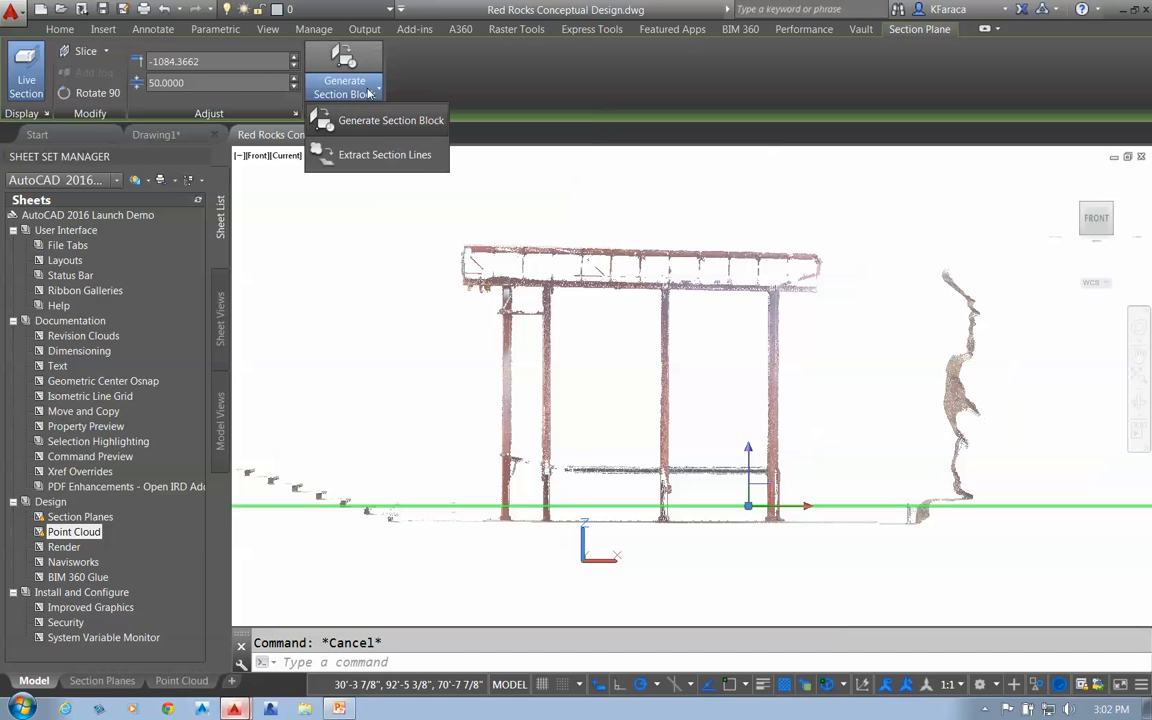
left_click(365, 155)
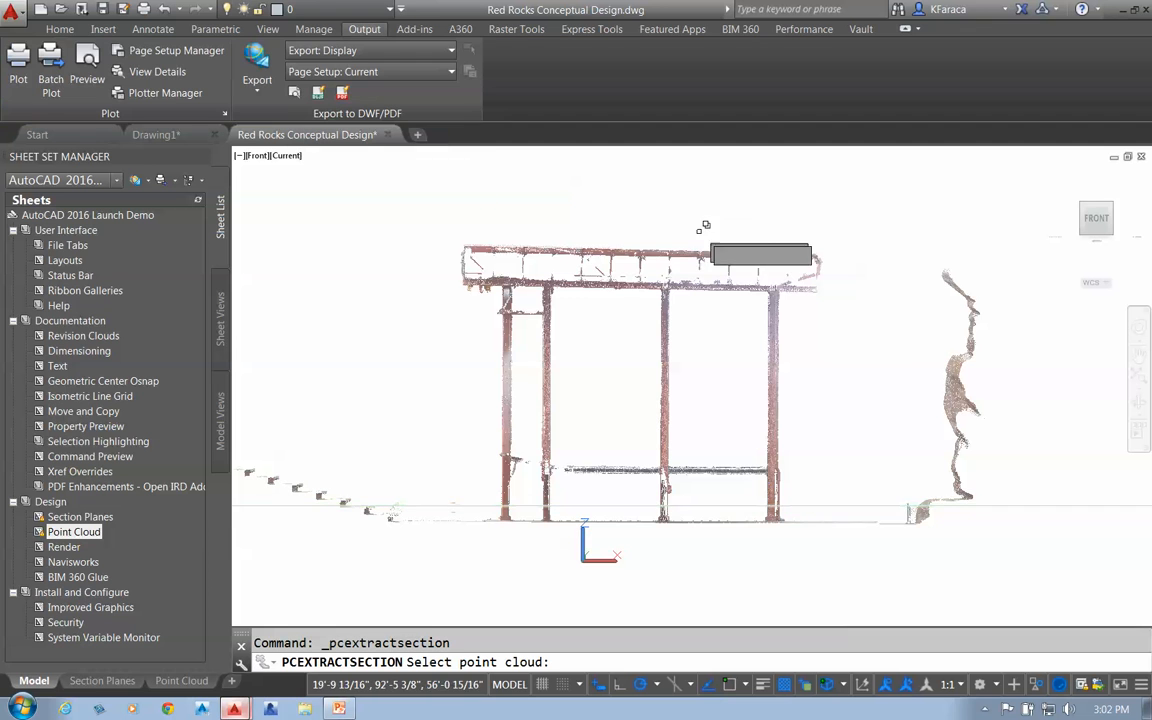
left_click(773, 360)
left_click(800, 445)
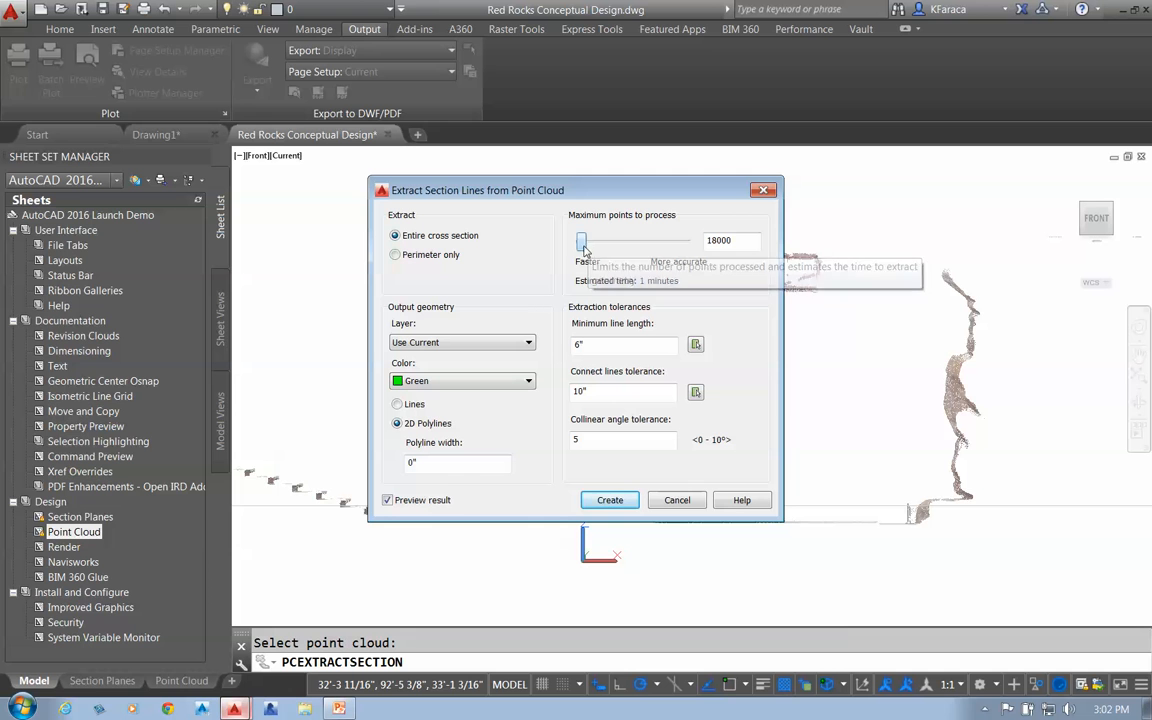
left_click_drag(582, 249, 580, 248)
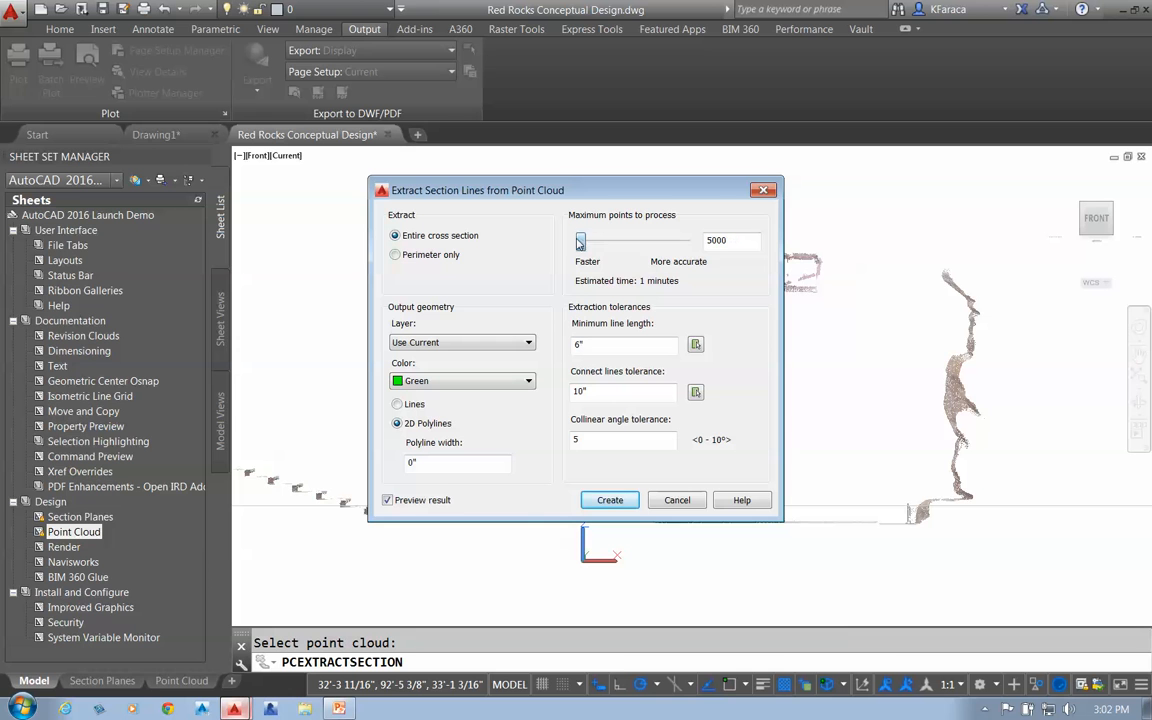
left_click(610, 500)
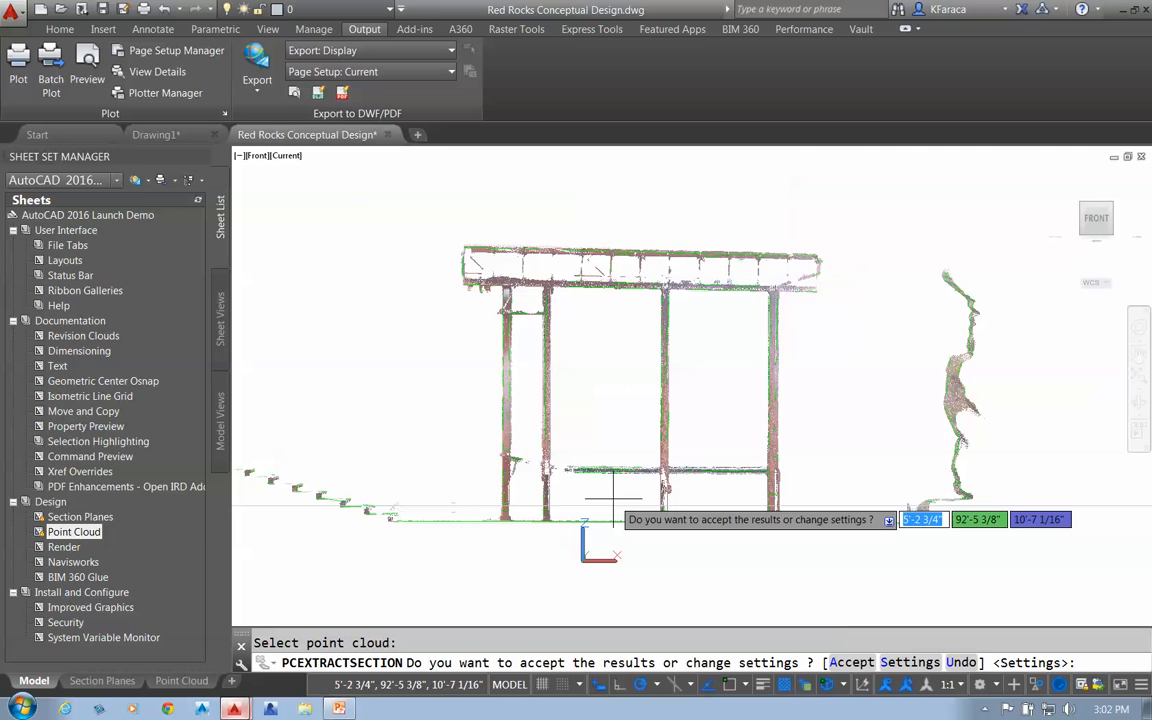
Examine how closely the previewed green section lines follow the stage roof, beams, columns and ground of the slice.
scroll(613, 497, "up", 4)
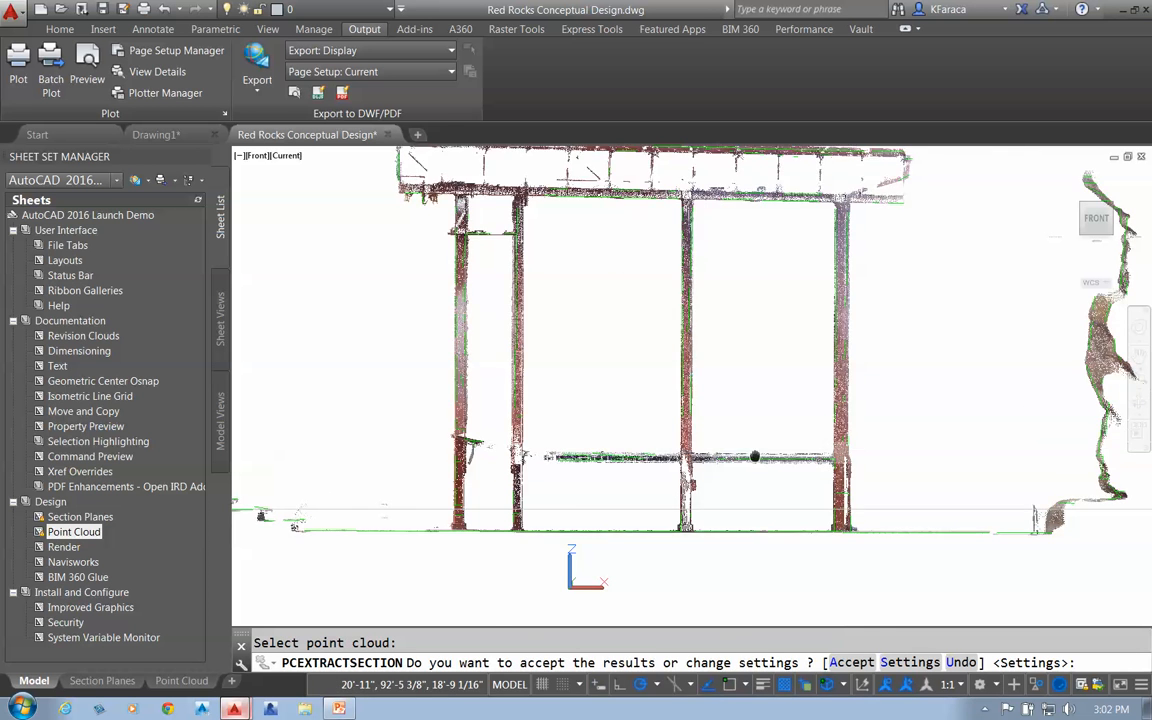
scroll(690, 300, "up", 3)
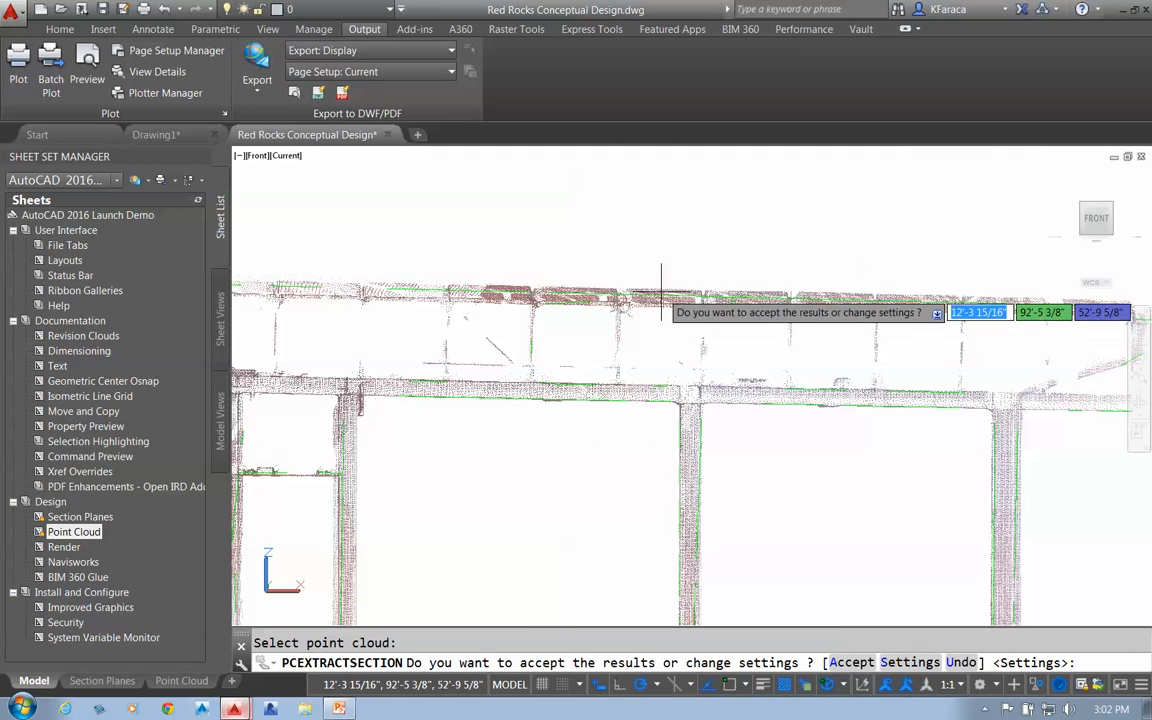
middle_click_drag(535, 386, 538, 371)
scroll(600, 360, "up", 5)
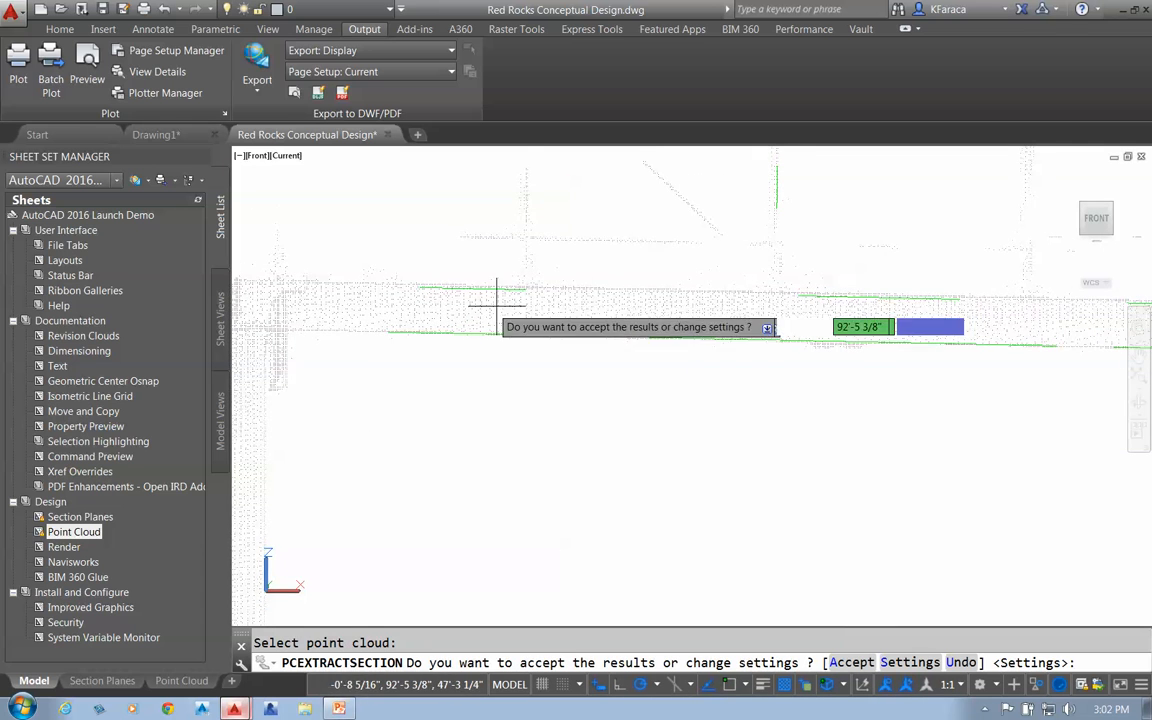
scroll(510, 395, "up", 2)
scroll(500, 398, "down", 5)
scroll(490, 320, "up", 6)
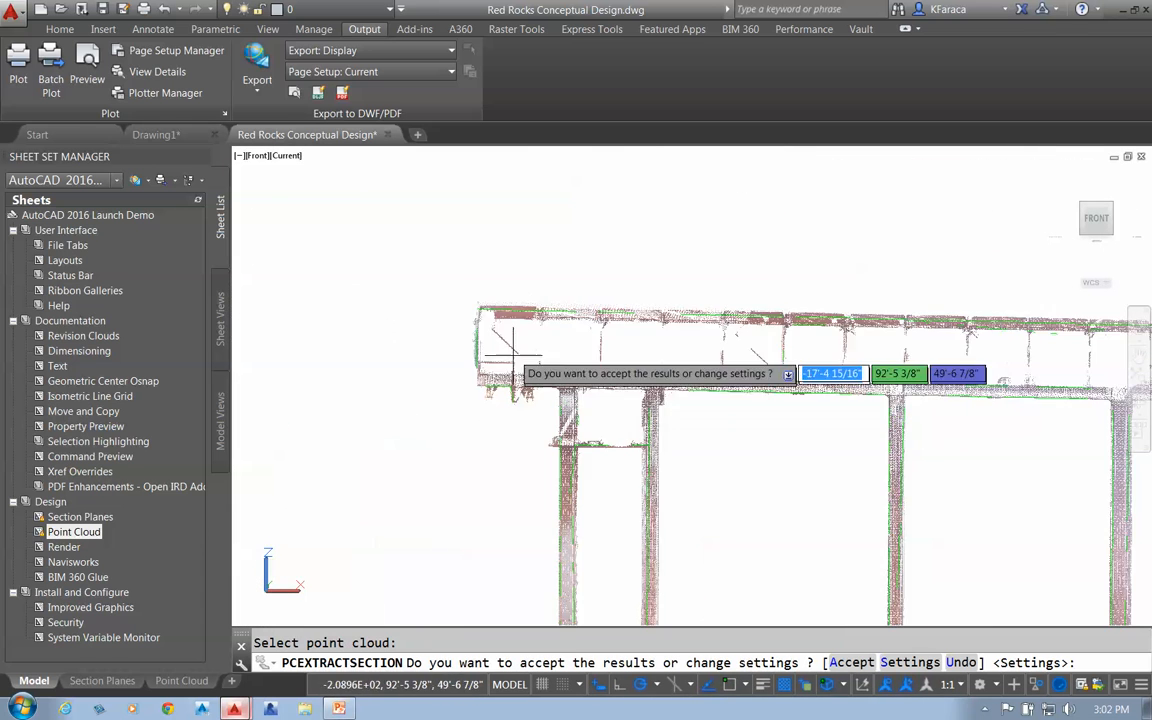
scroll(427, 450, "down", 5)
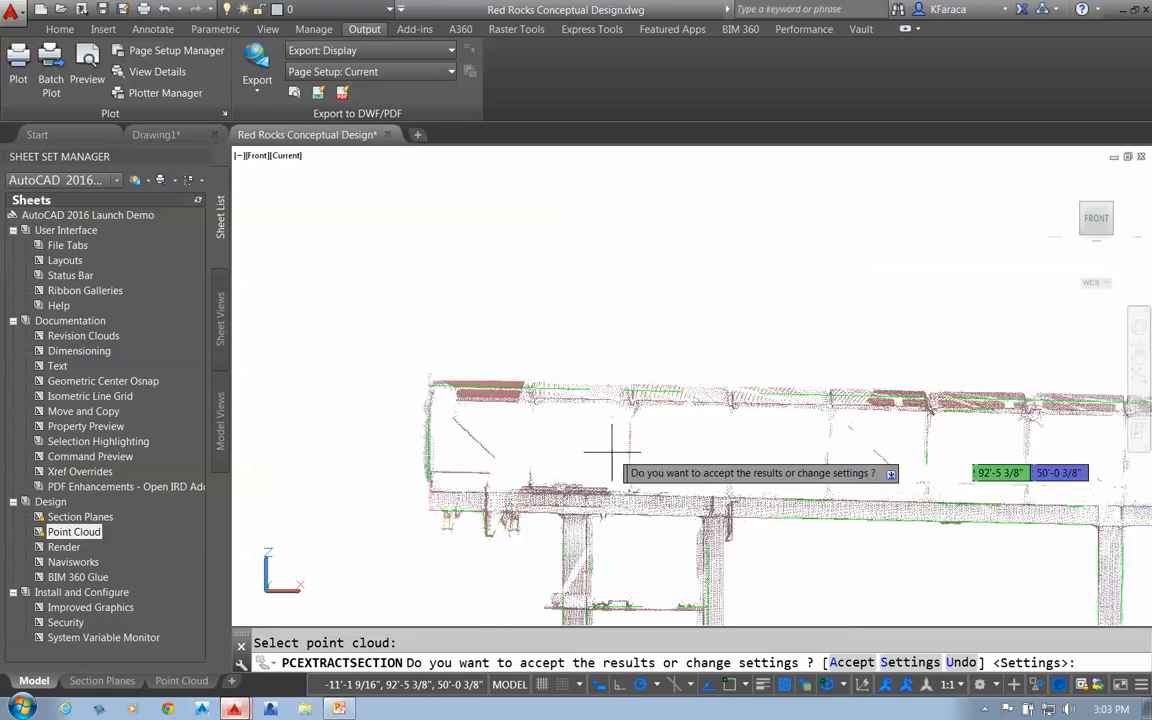
middle_click_drag(1025, 460, 795, 378)
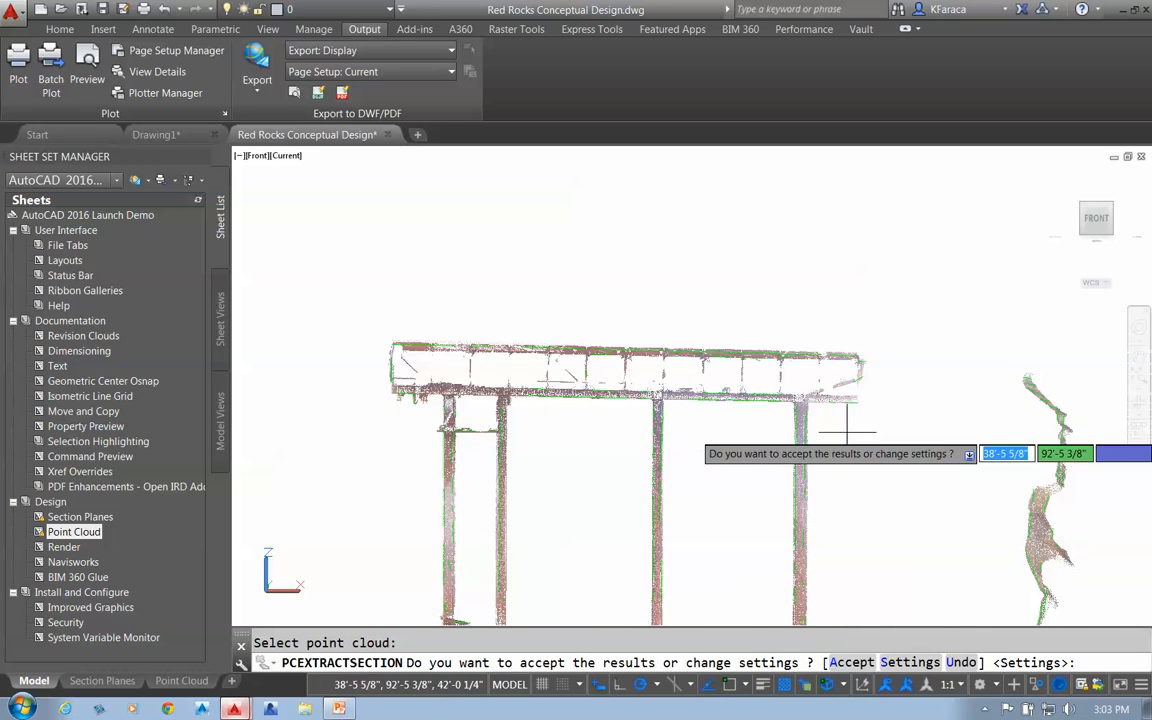
scroll(818, 543, "down", 3)
scroll(818, 543, "up", 3)
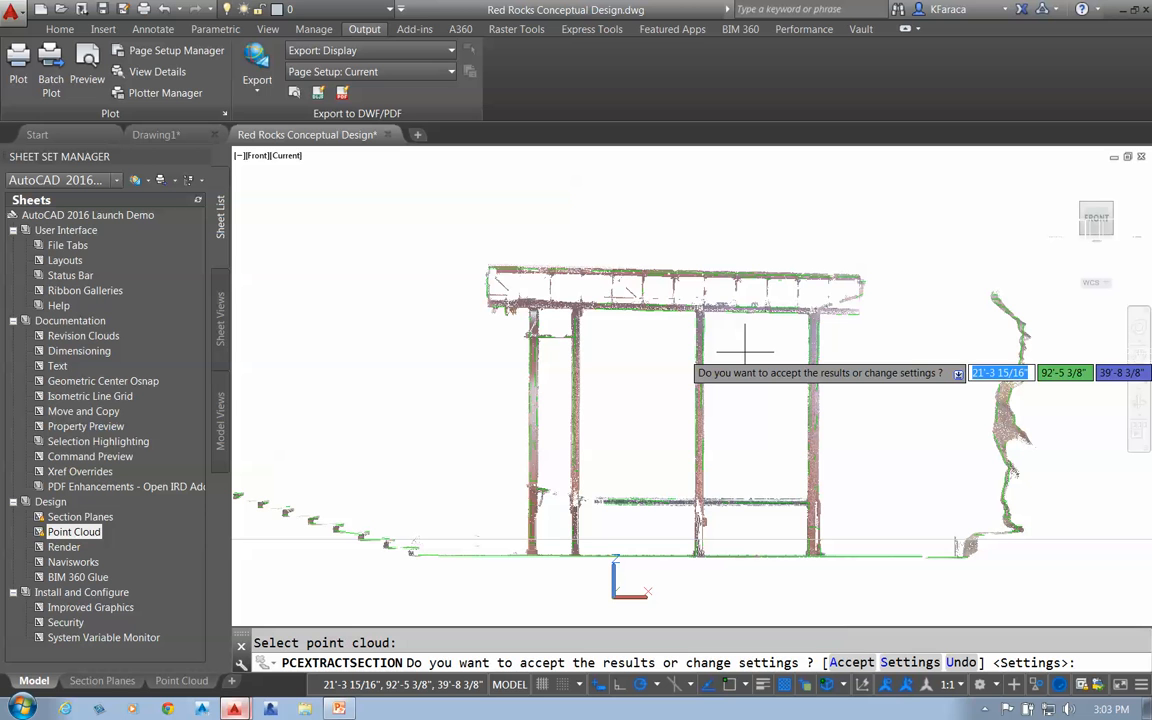
scroll(744, 352, "down", 3)
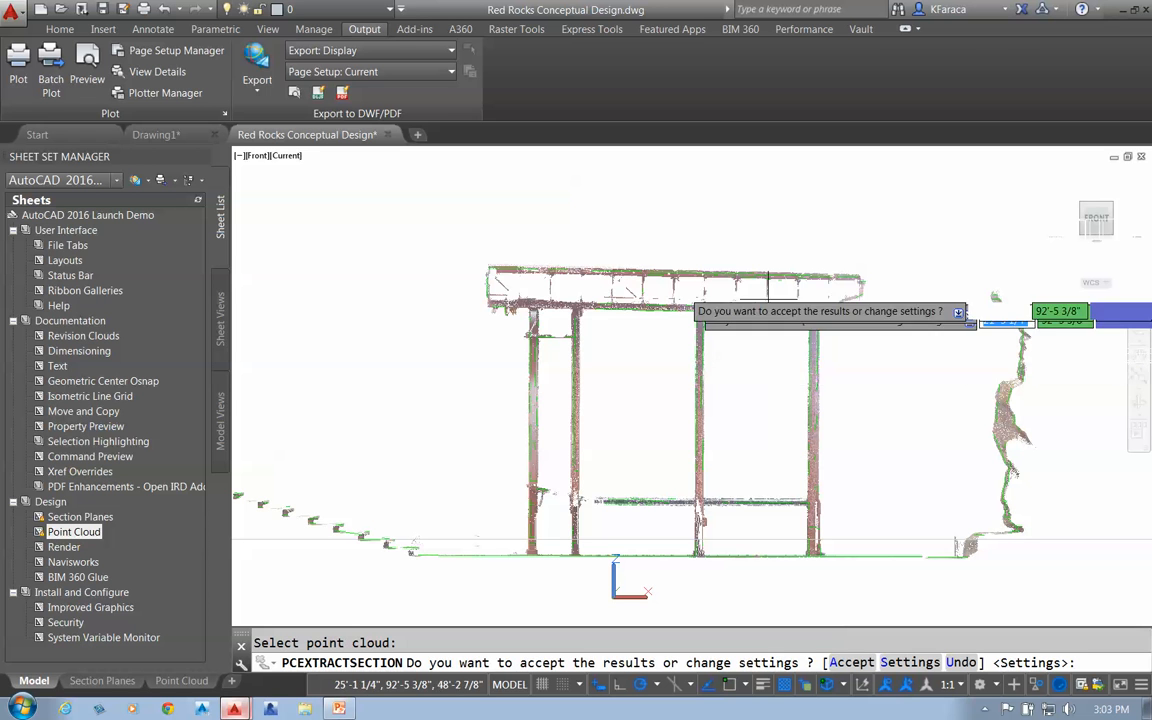
middle_click_drag(647, 421, 587, 481)
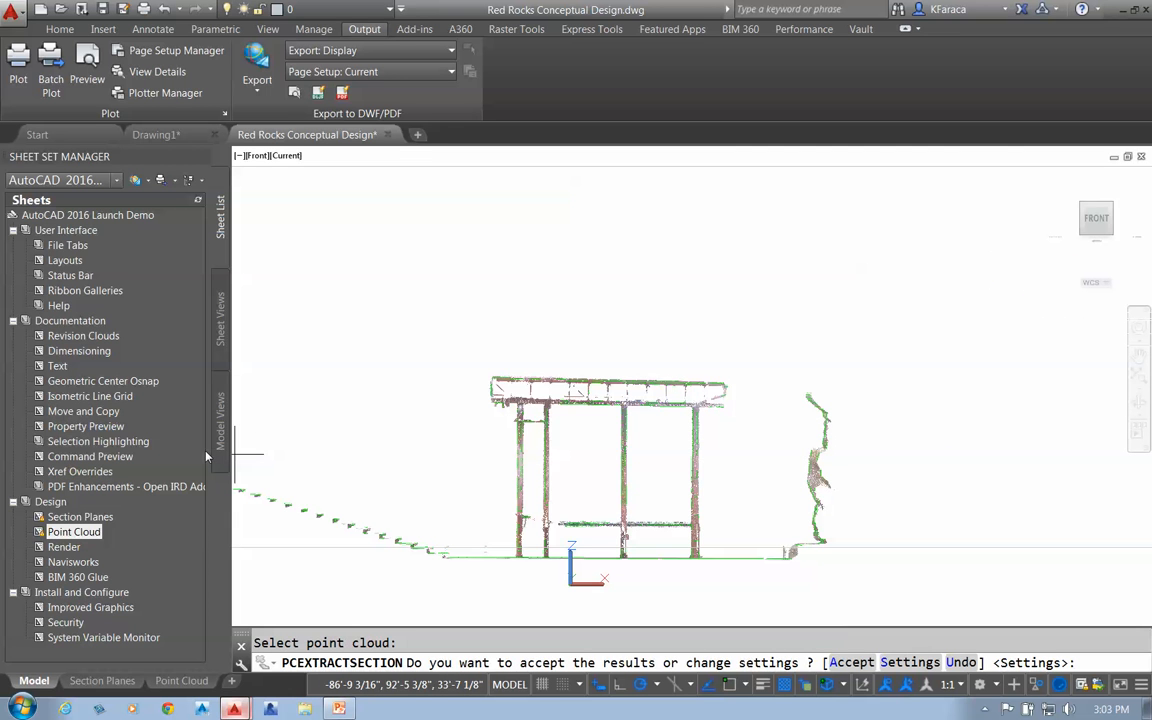
left_click(64, 547)
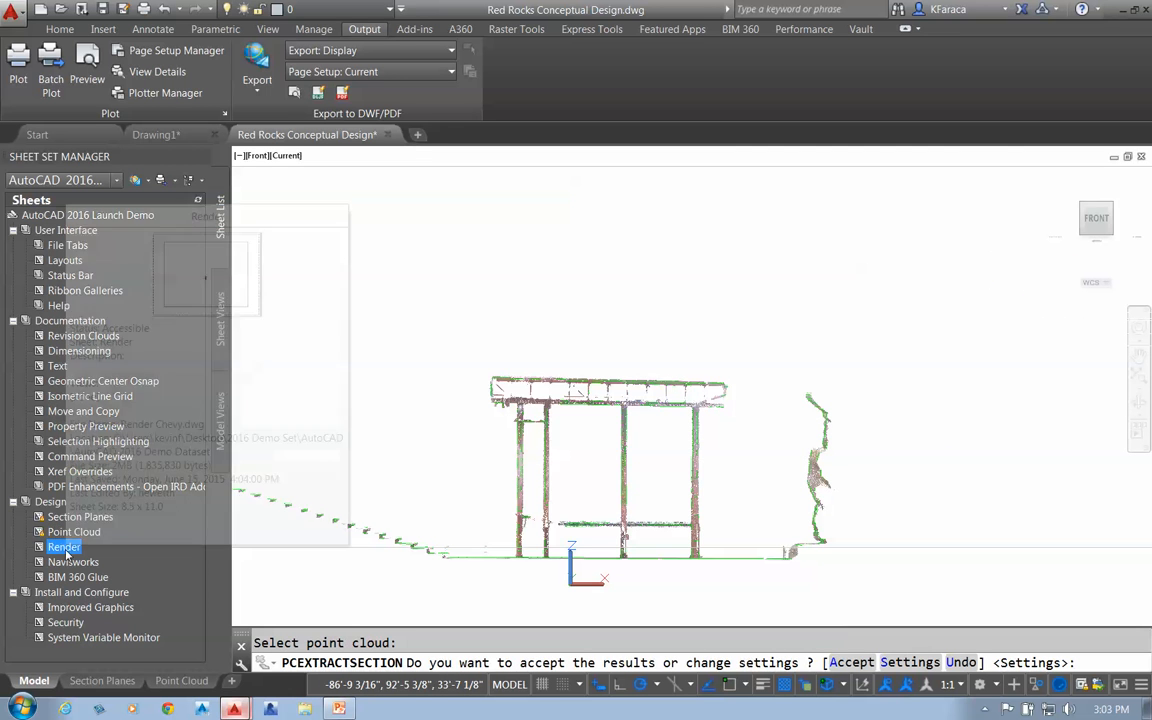
left_click(80, 562)
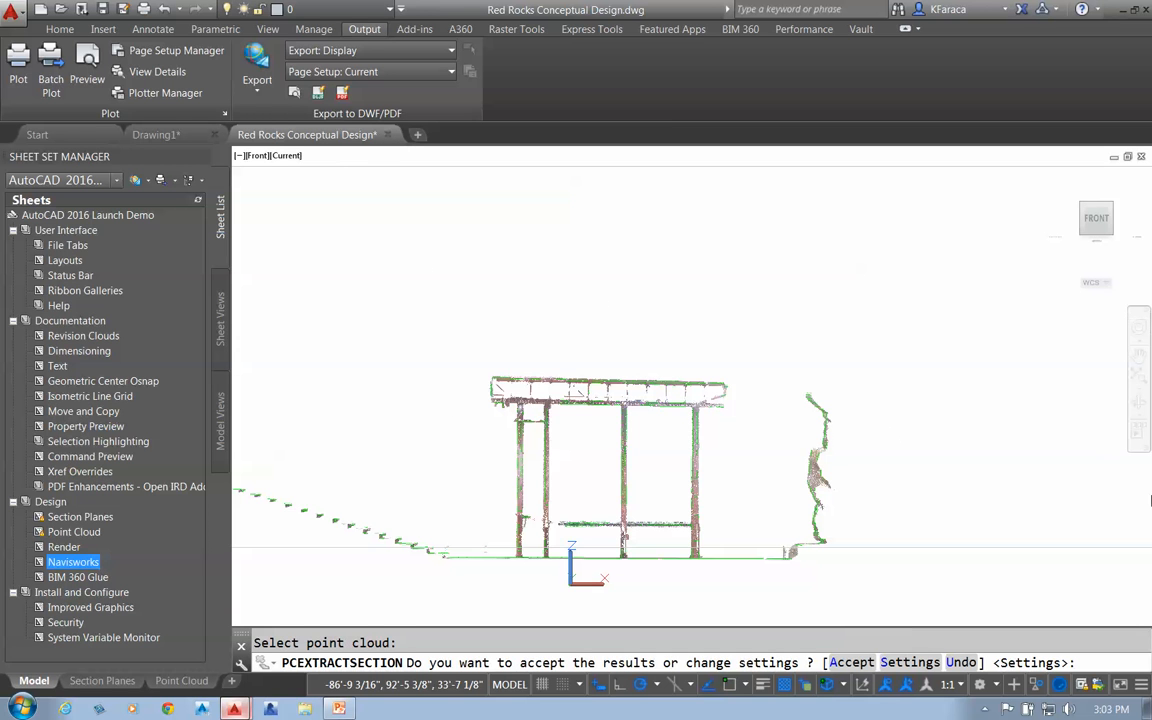
Exit the extraction prompt and, in the southwest isometric view, turn off live sectioning for the section plane.
key("Escape")
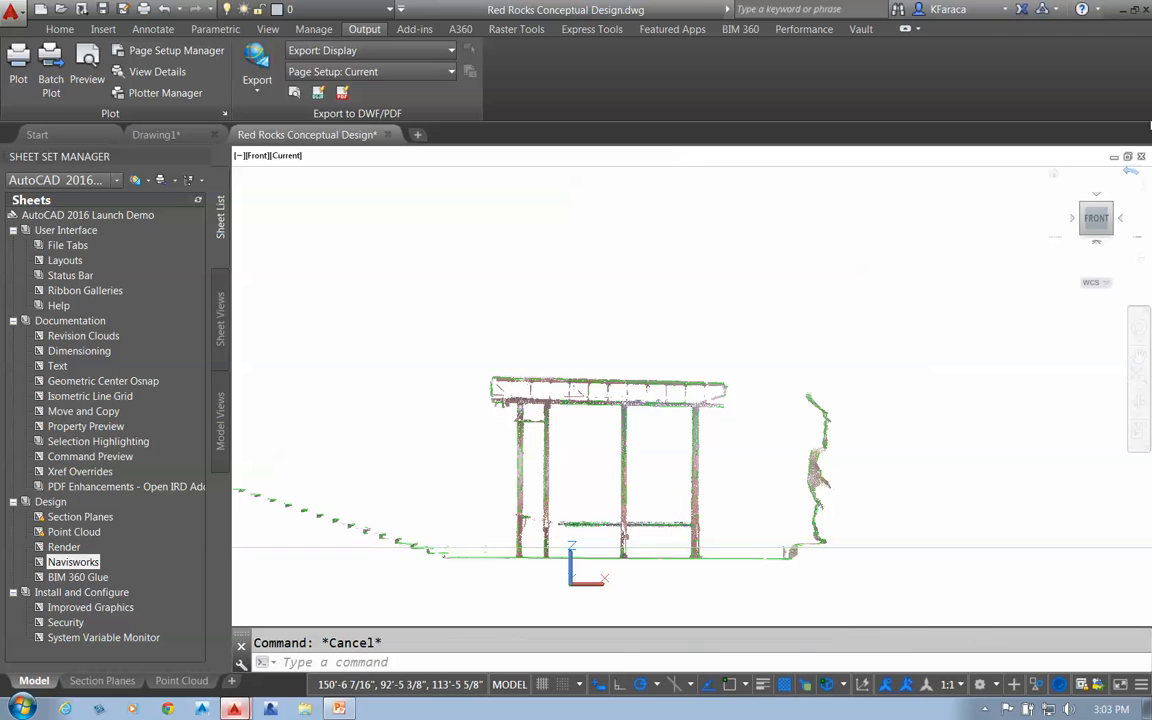
left_click(1084, 207)
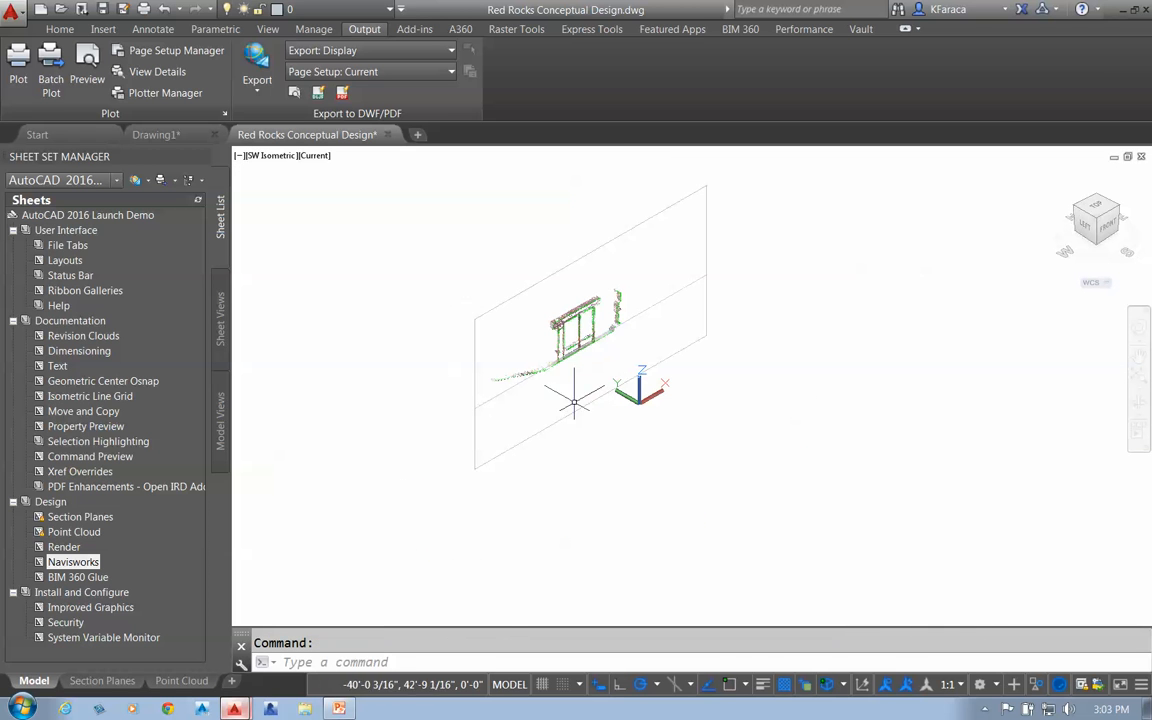
left_click(527, 287)
left_click(36, 72)
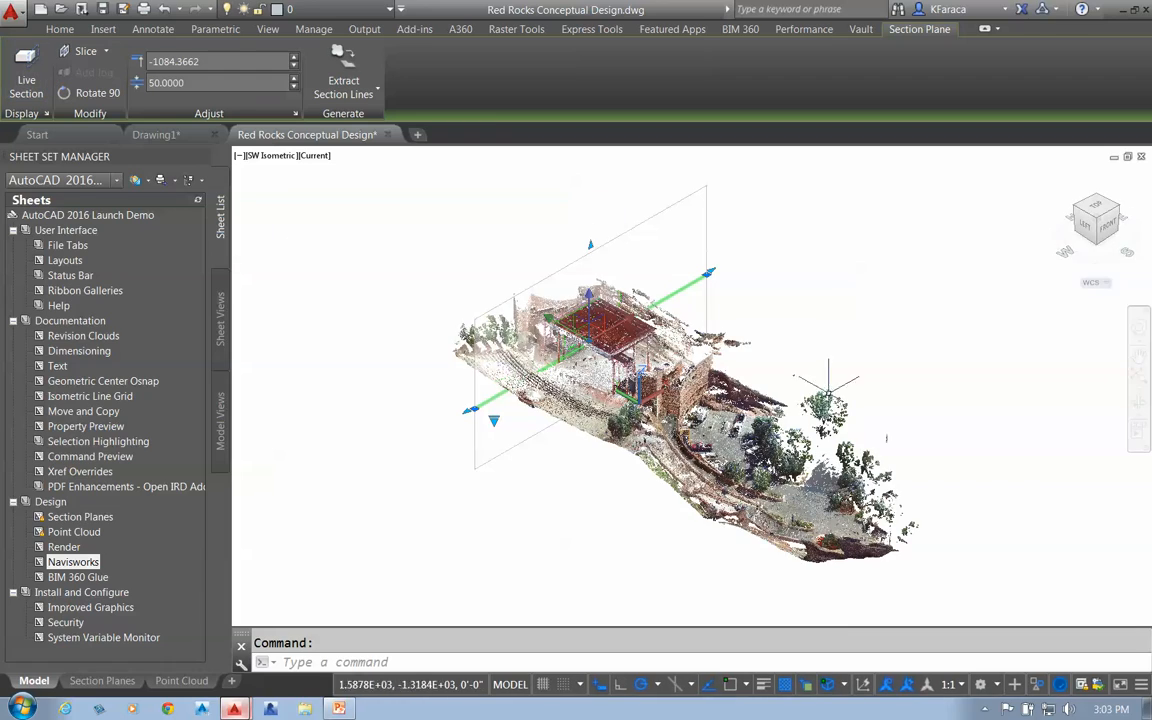
Start a line at the large reddish door in the brick building and enable the 3D object snap "Nearest to edge of point cloud".
scroll(678, 370, "up", 5)
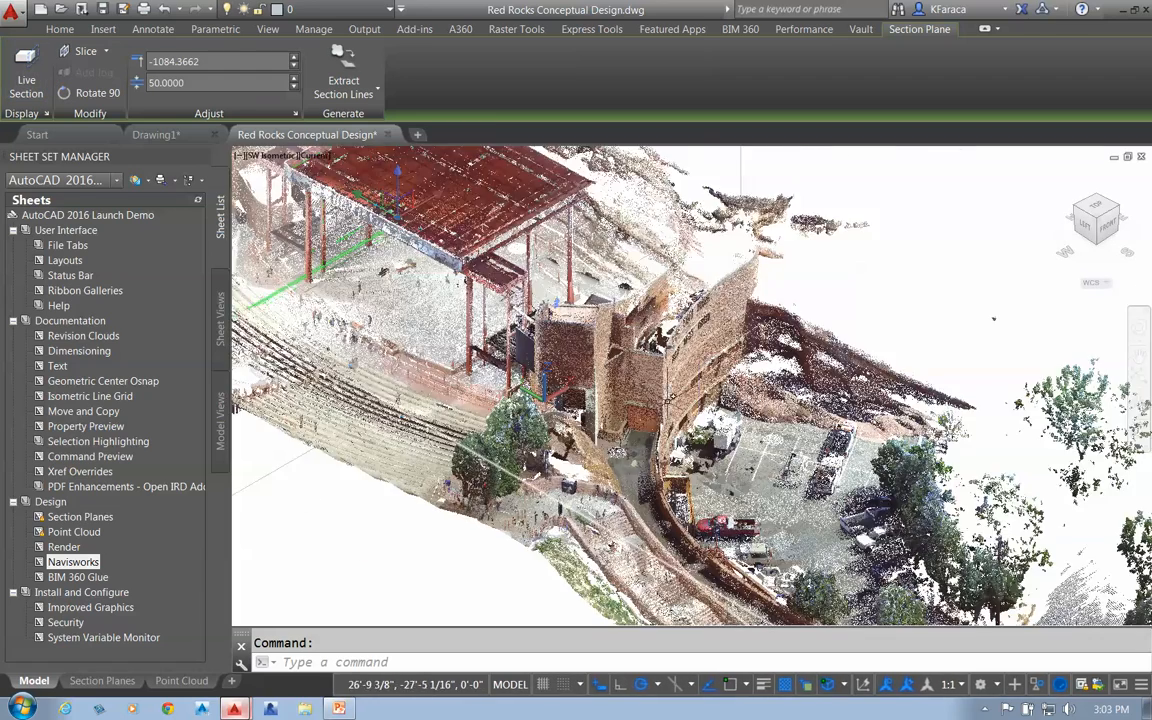
scroll(672, 398, "up", 5)
middle_click_drag(510, 417, 698, 371)
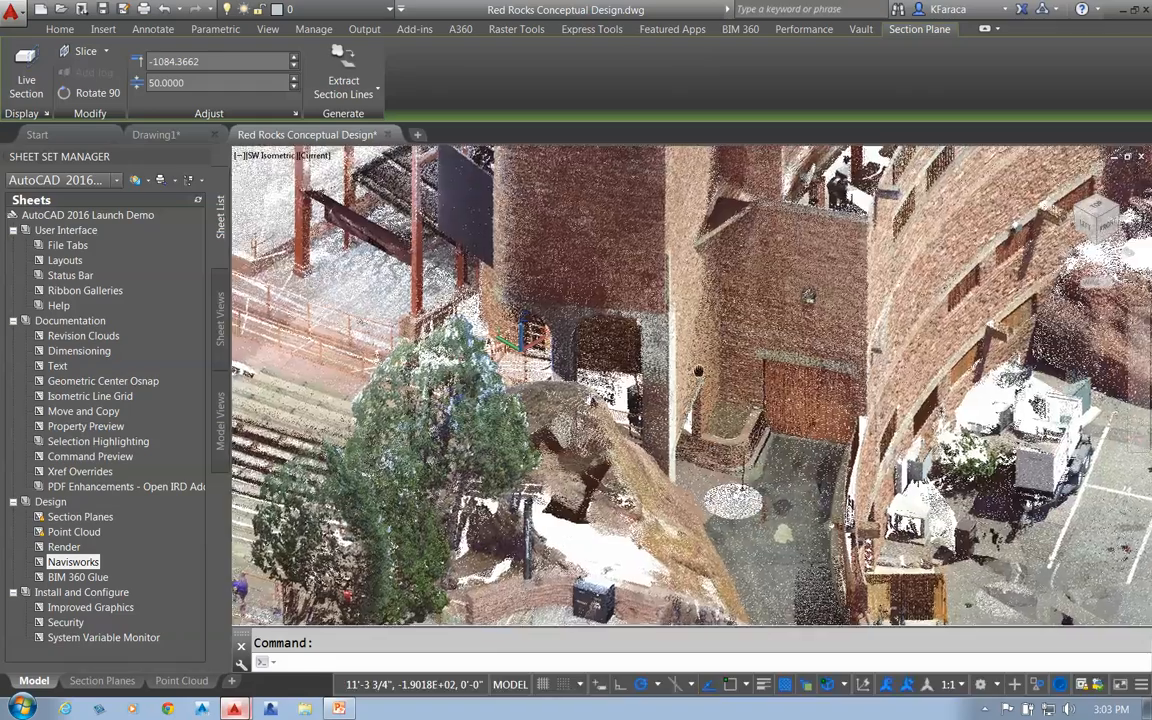
scroll(698, 371, "up", 3)
scroll(775, 375, "up", 3)
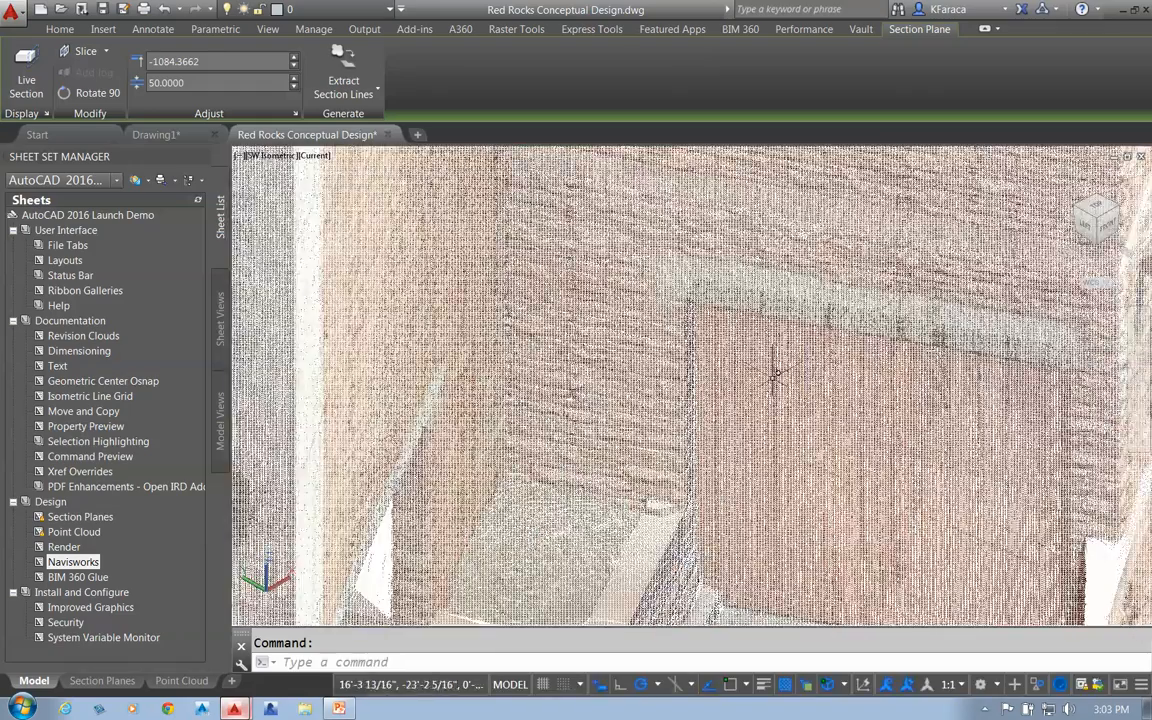
middle_click_drag(775, 375, 604, 424)
scroll(568, 396, "up", 2)
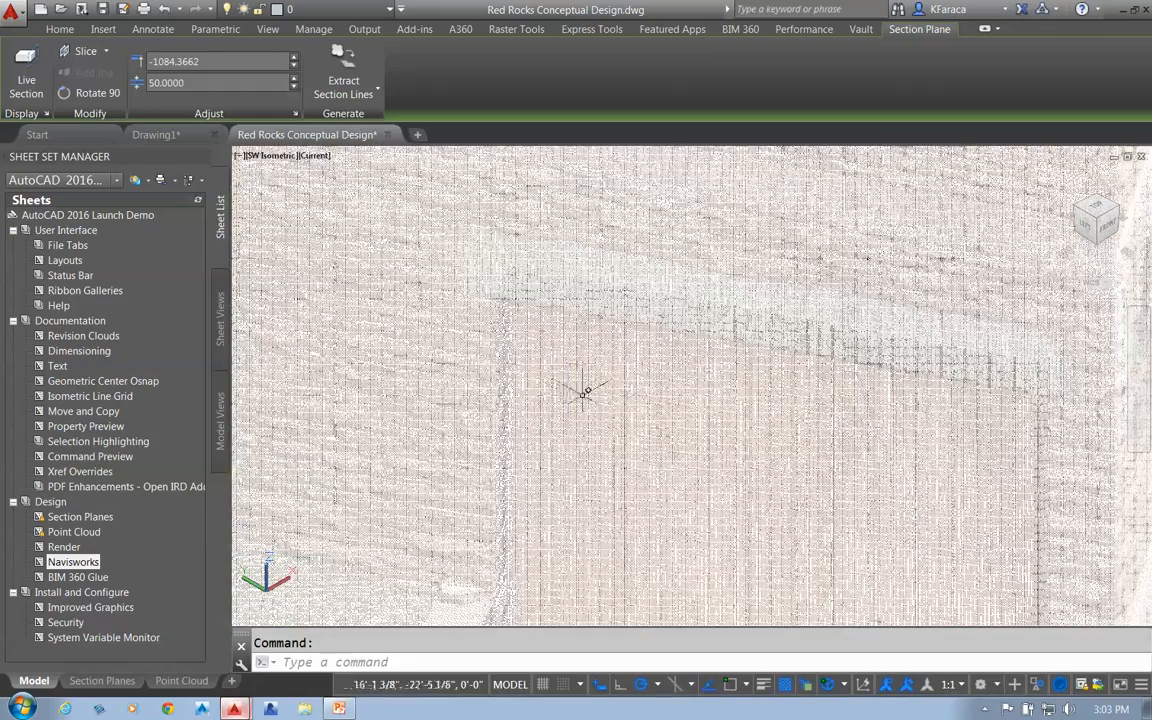
type("l")
key("Return")
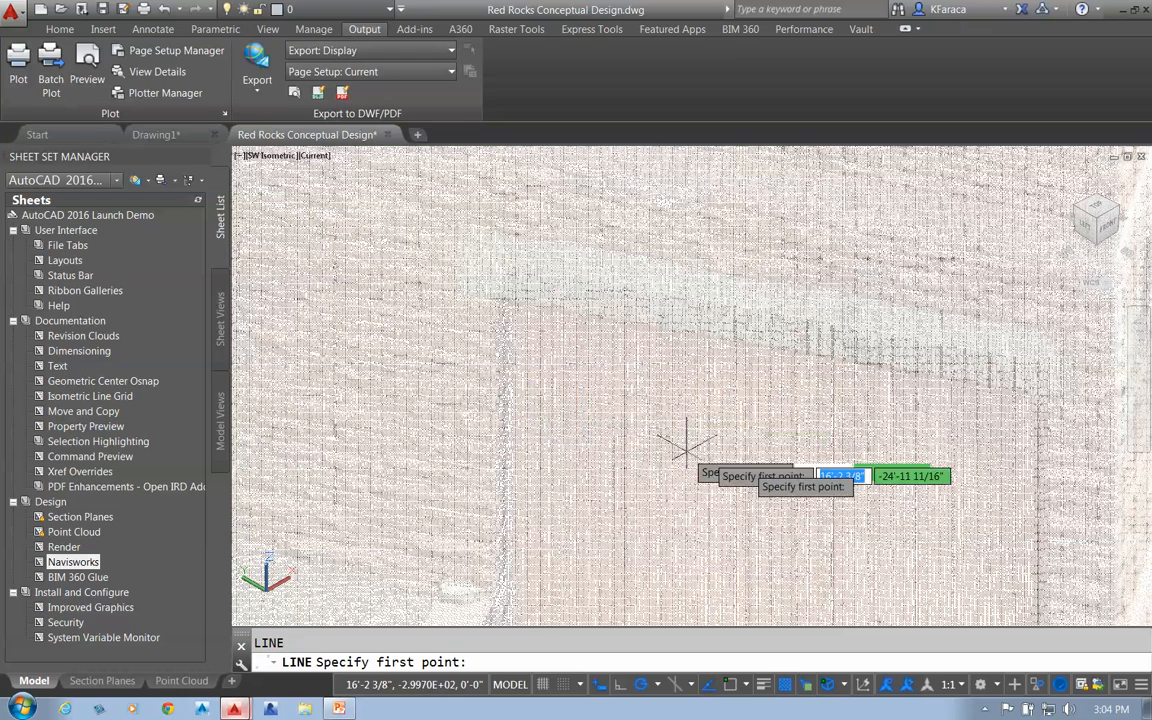
left_click(843, 686)
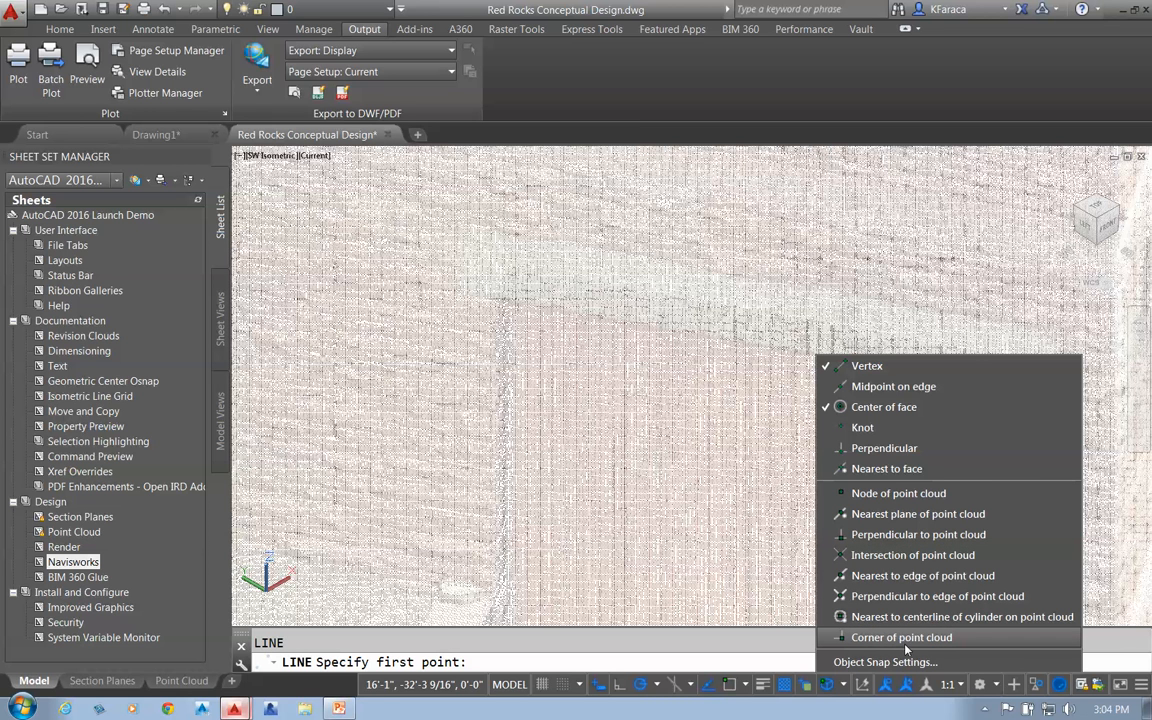
left_click(915, 578)
Draw a vertical line down the door recess's left edge, snapping both endpoints to the nearest point cloud edge.
left_click(523, 386)
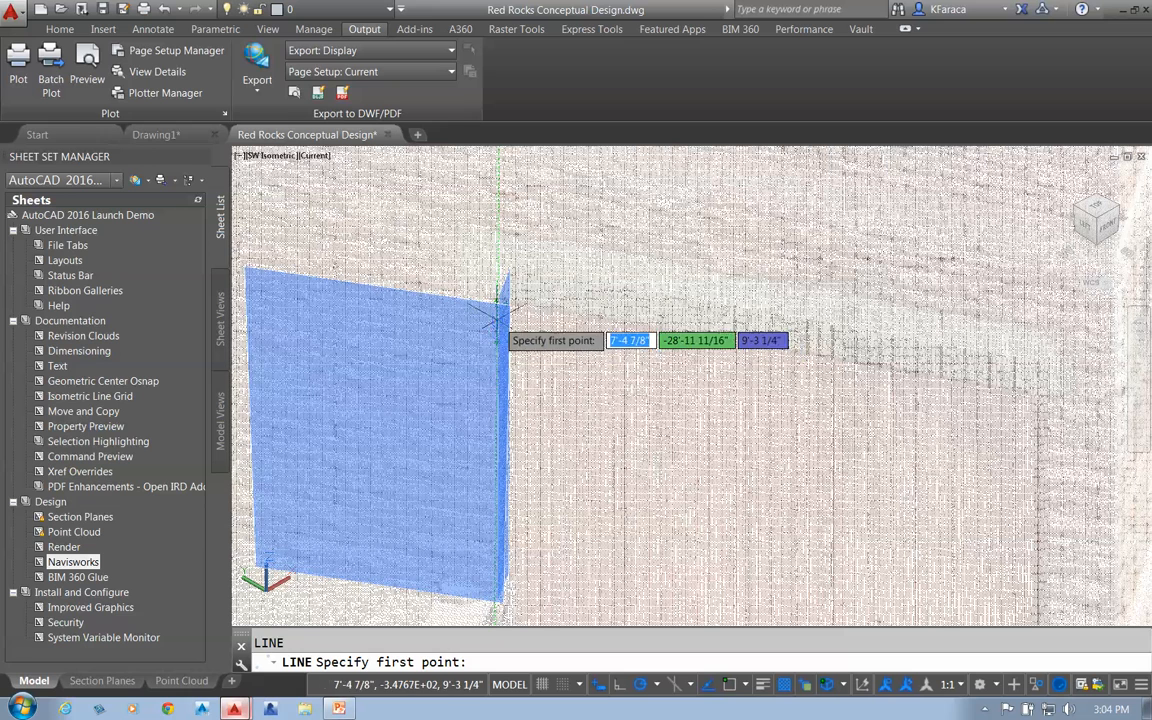
left_click(495, 326)
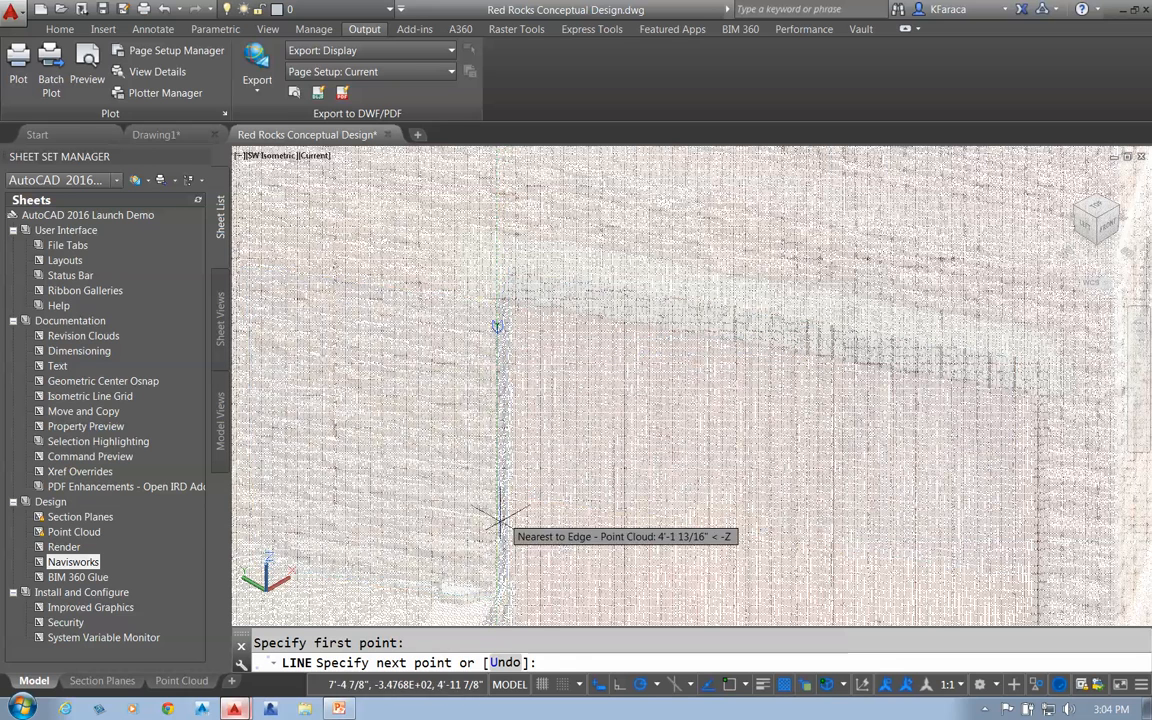
left_click(498, 586)
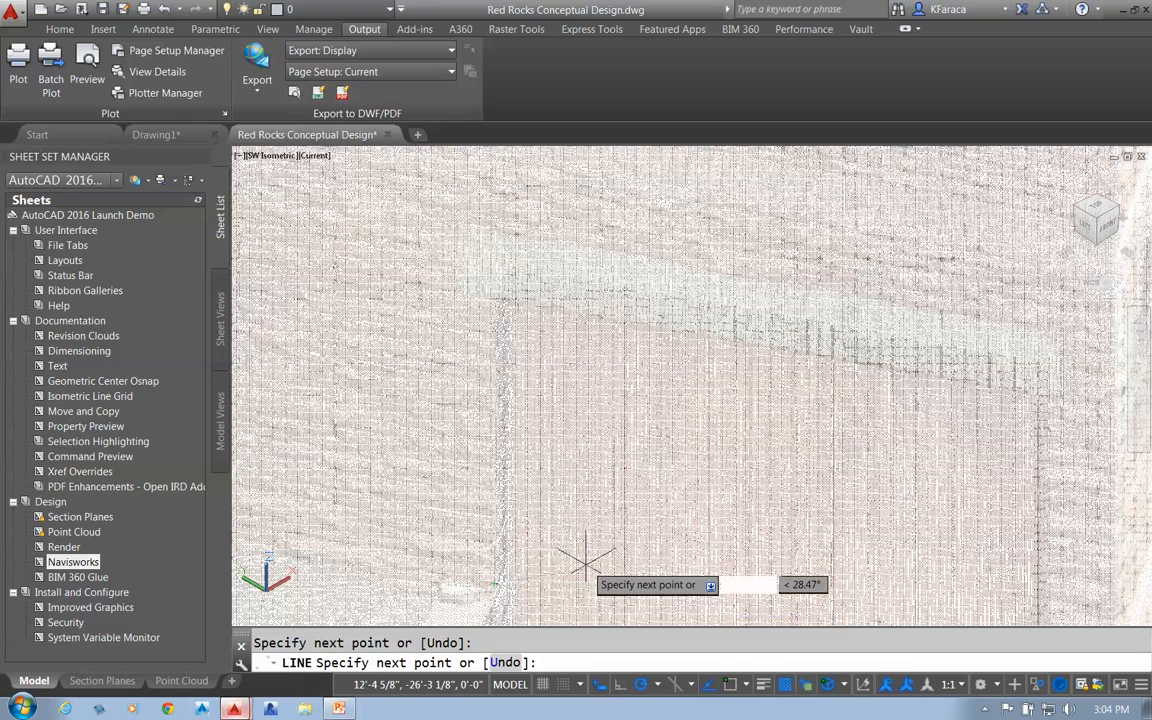
key("Return")
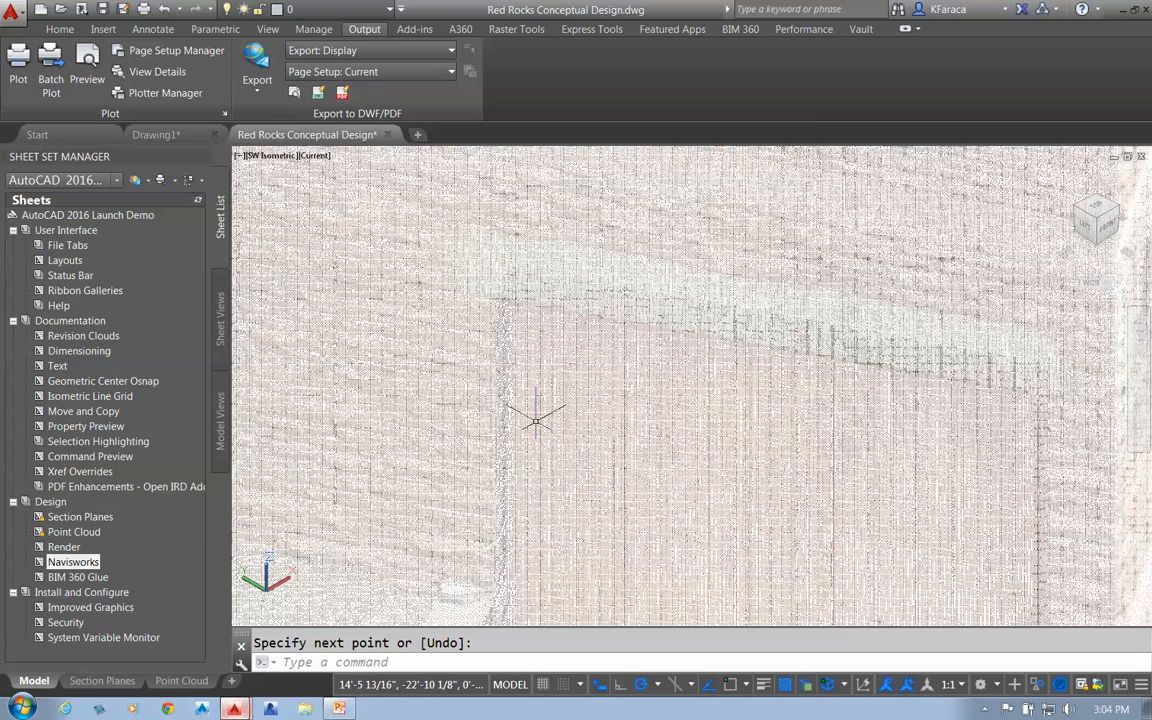
Turn on lineweight display and select the line drawn along the door's edge, bringing the door opening into view.
left_click(501, 535)
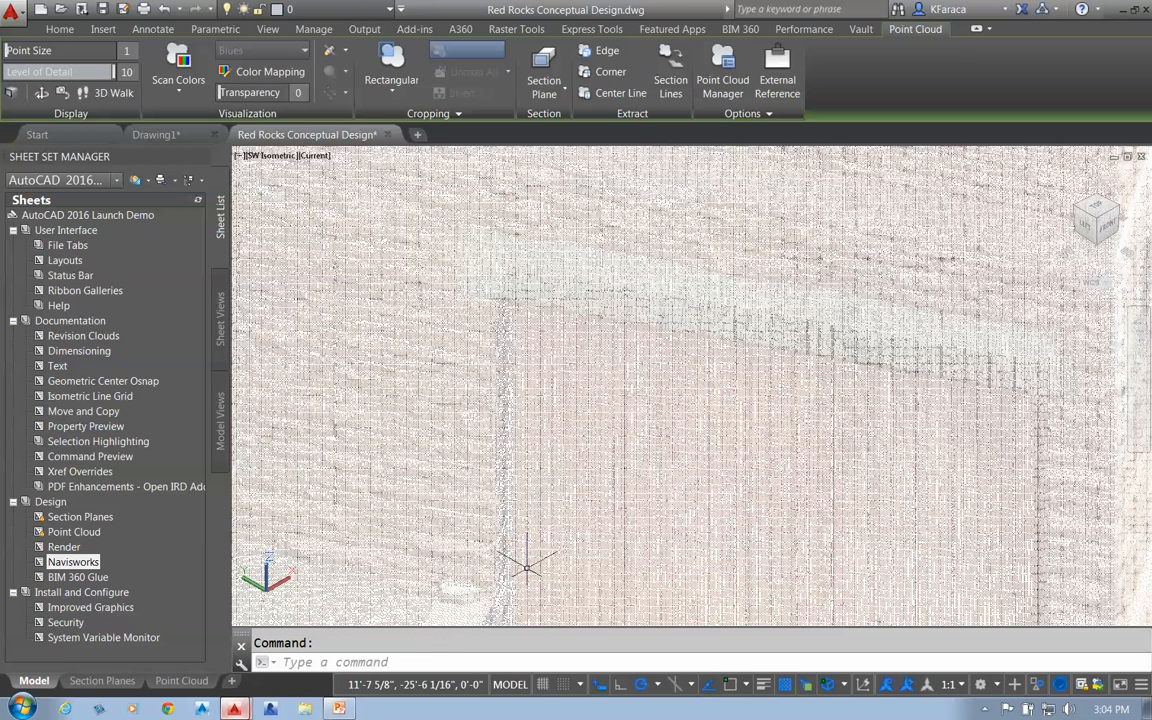
left_click(497, 441)
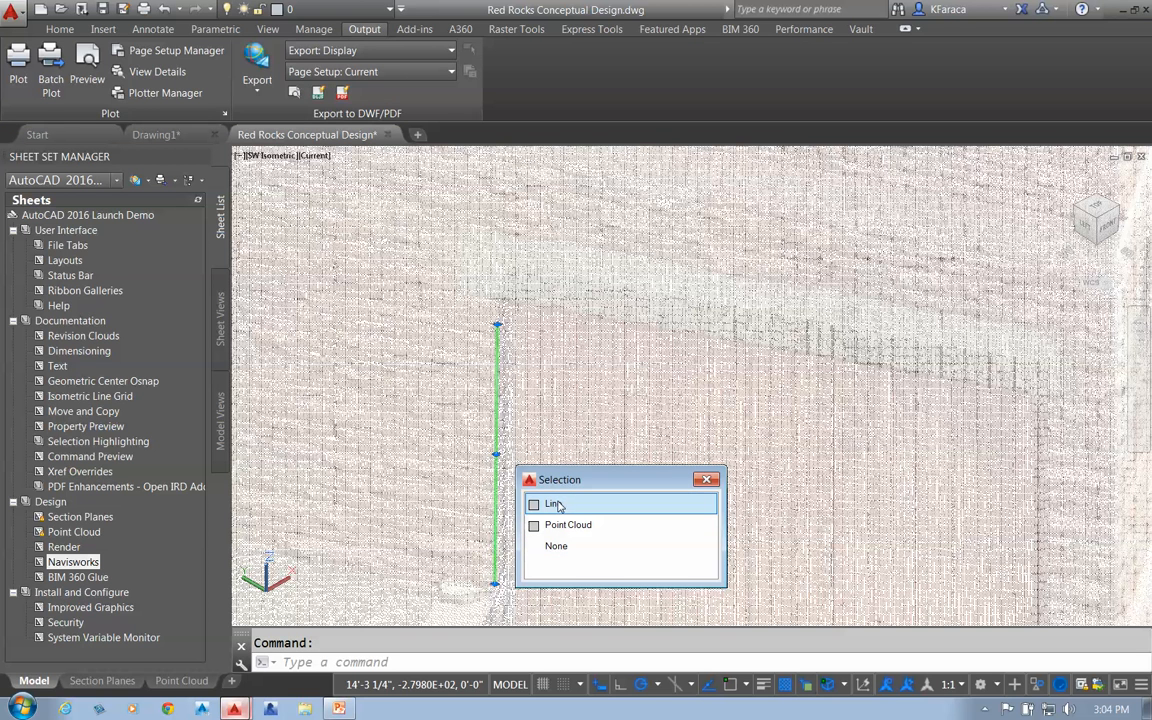
left_click(764, 687)
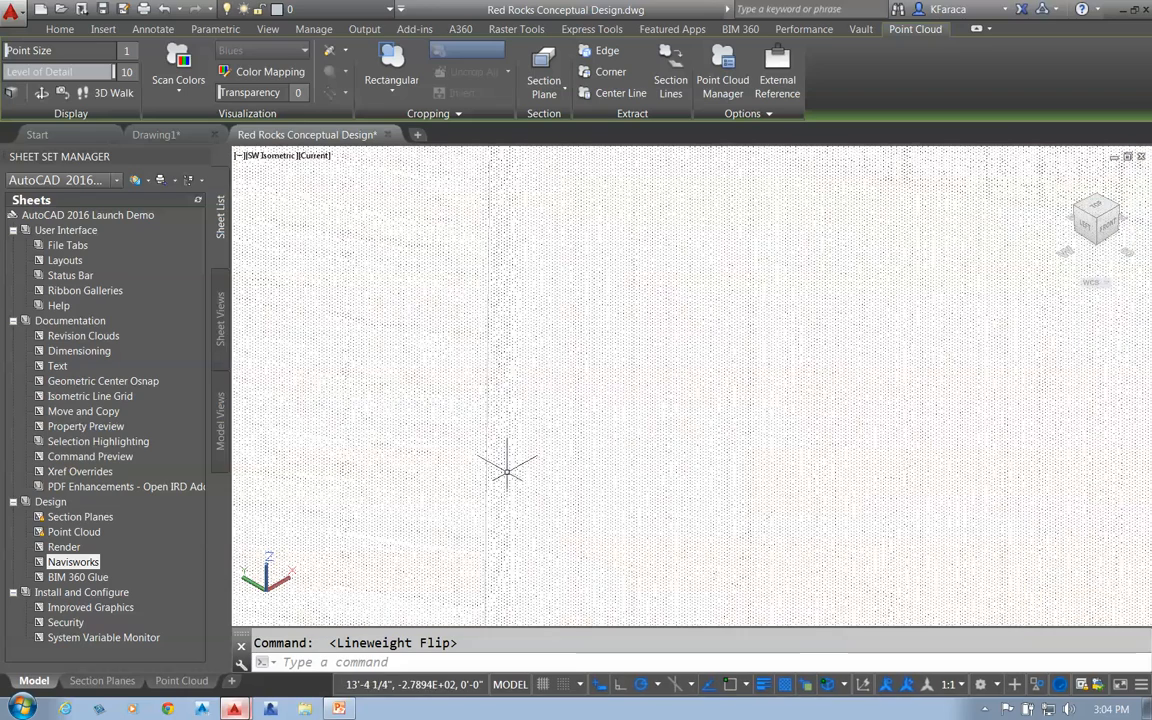
left_click(494, 408)
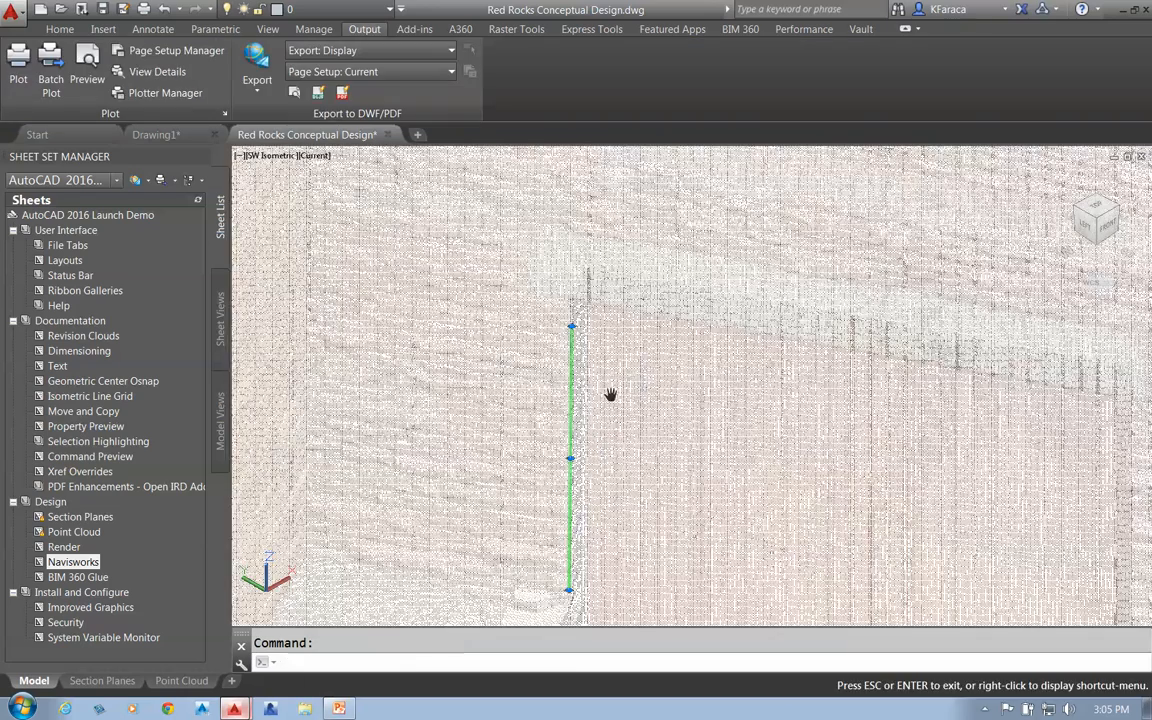
left_click_drag(610, 394, 456, 439)
key("Escape")
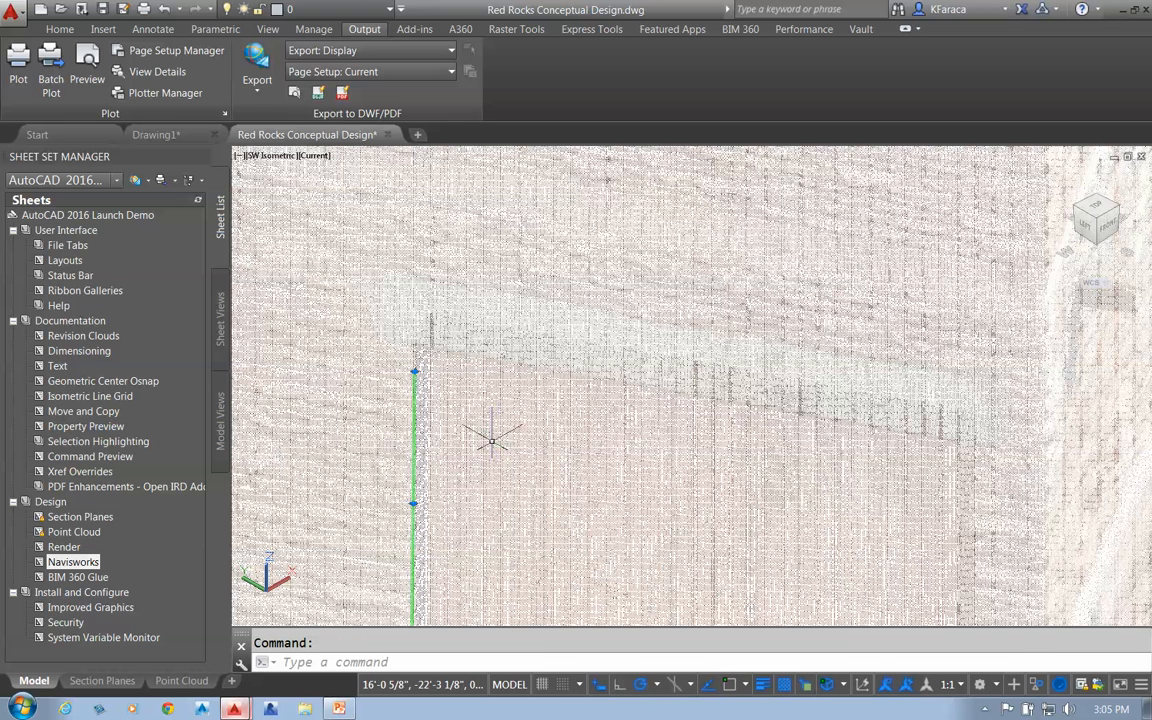
Clear the selection, start a new line and switch the 3D object snap from "Nearest to edge of point cloud" to "Corner of point cloud".
key("Escape")
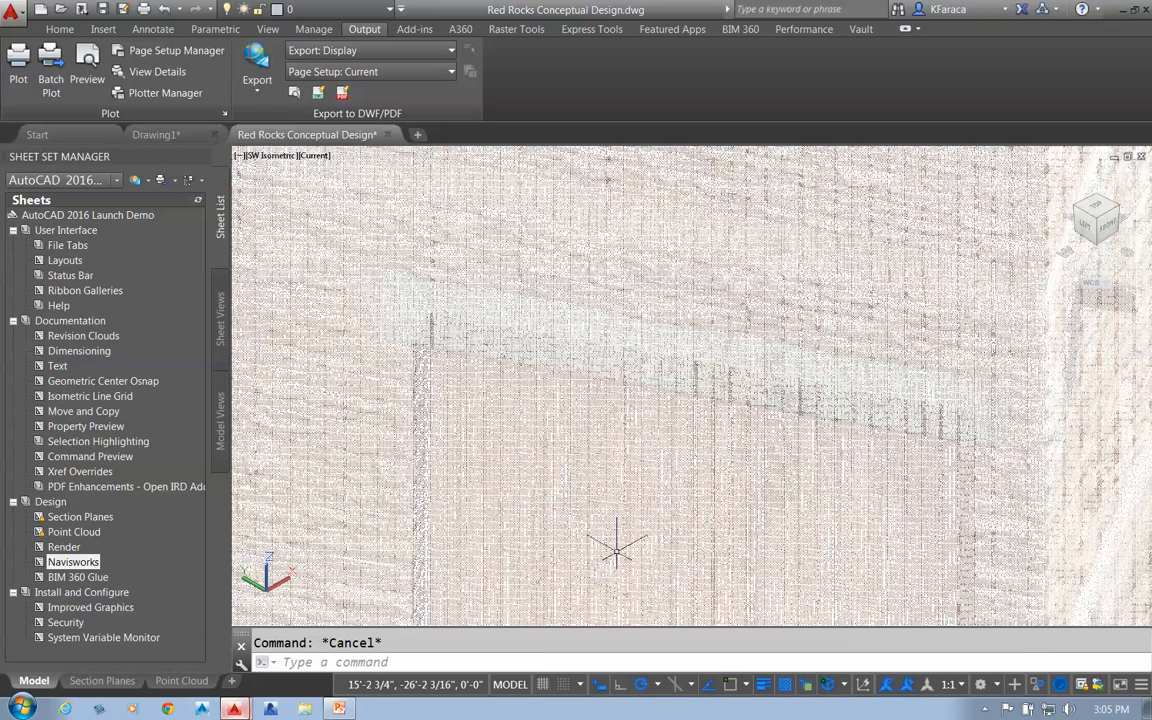
type("l")
key("Return")
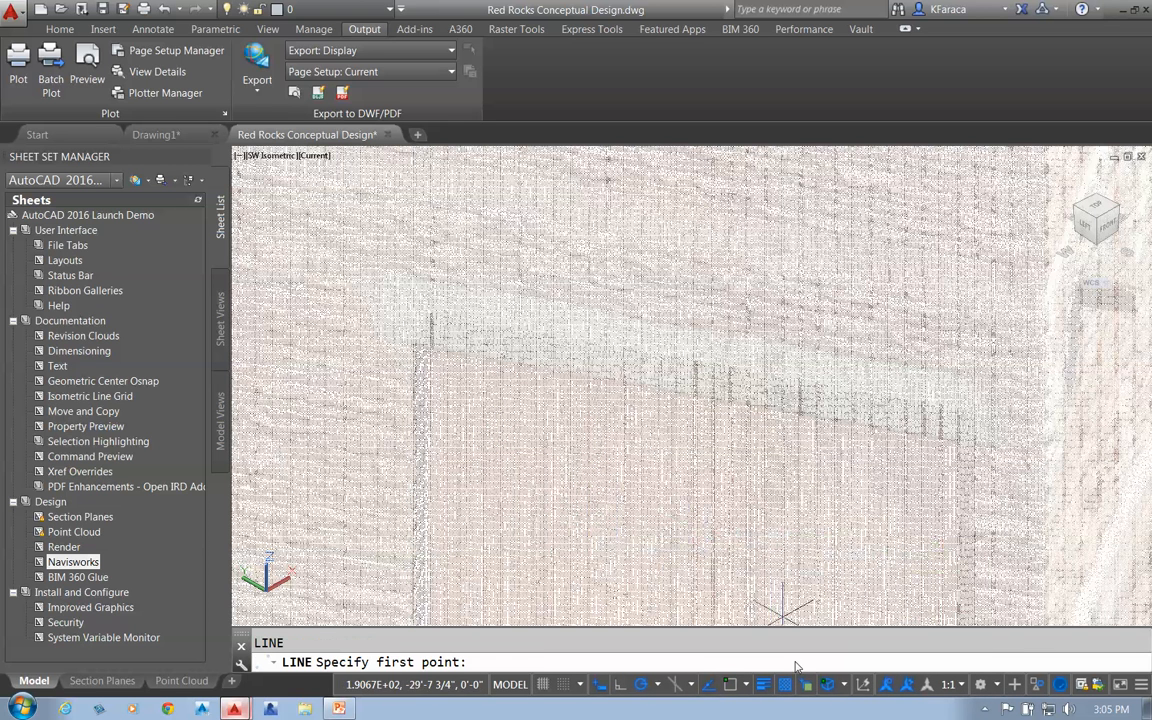
left_click(845, 685)
left_click(838, 577)
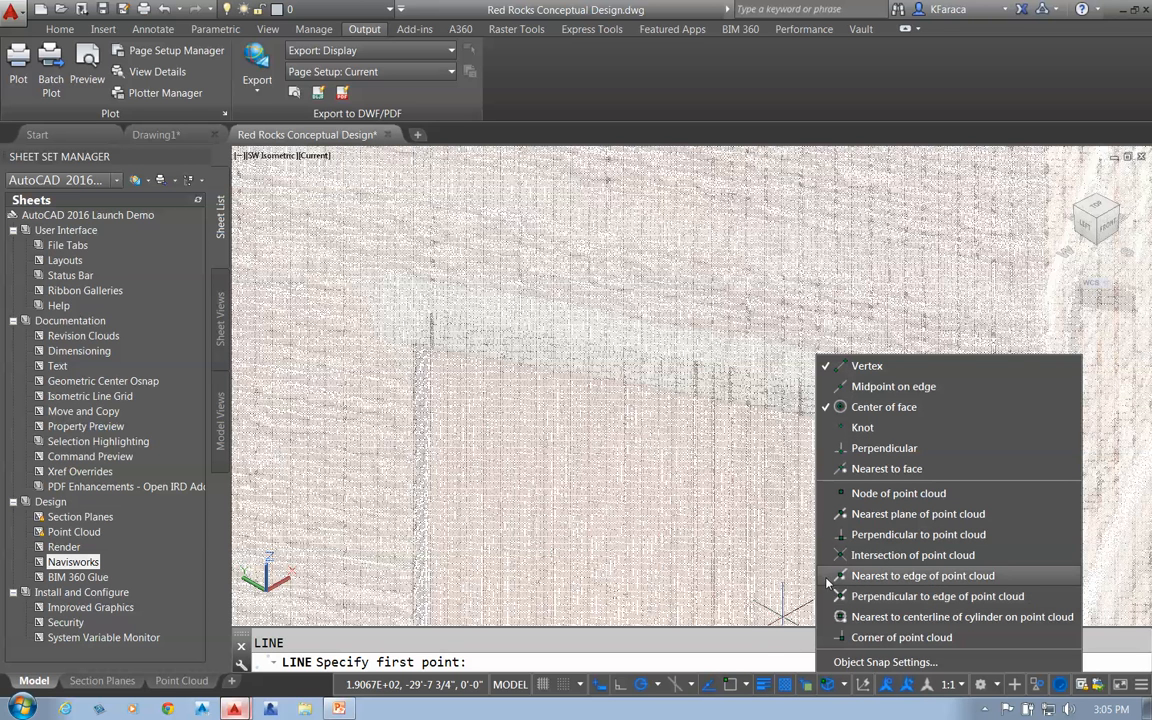
left_click(881, 640)
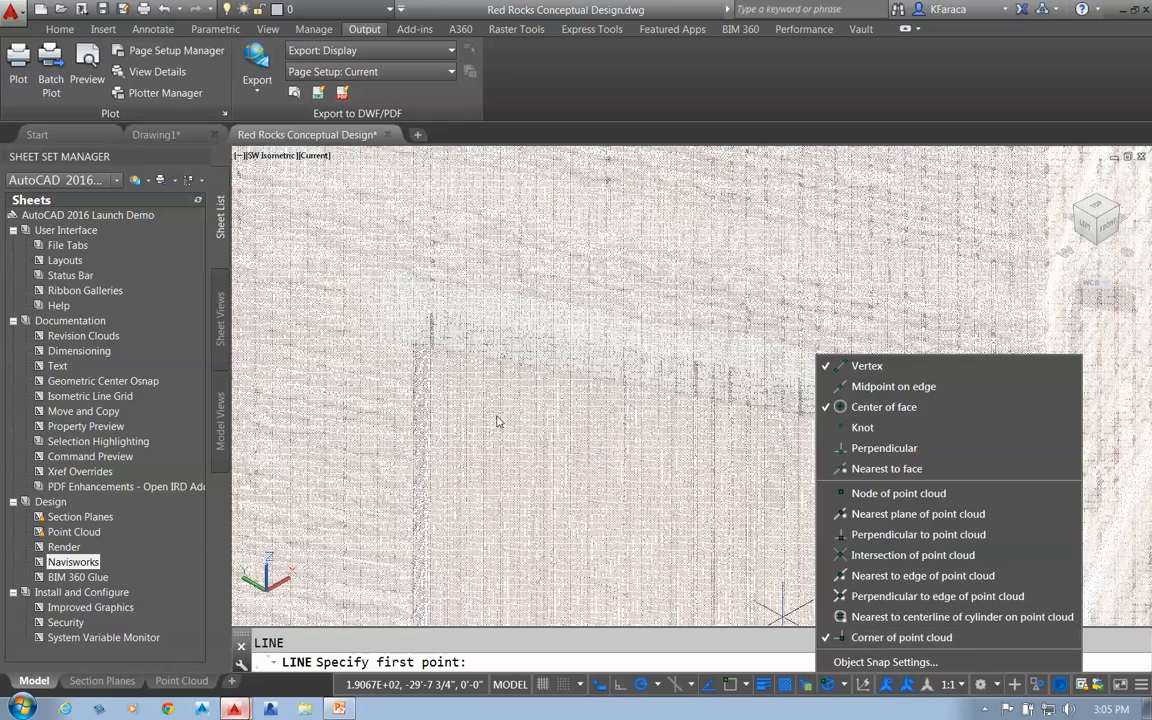
Draw a line along the door opening's top edge between its two point cloud corners, then select the line to show it in context.
left_click(429, 358)
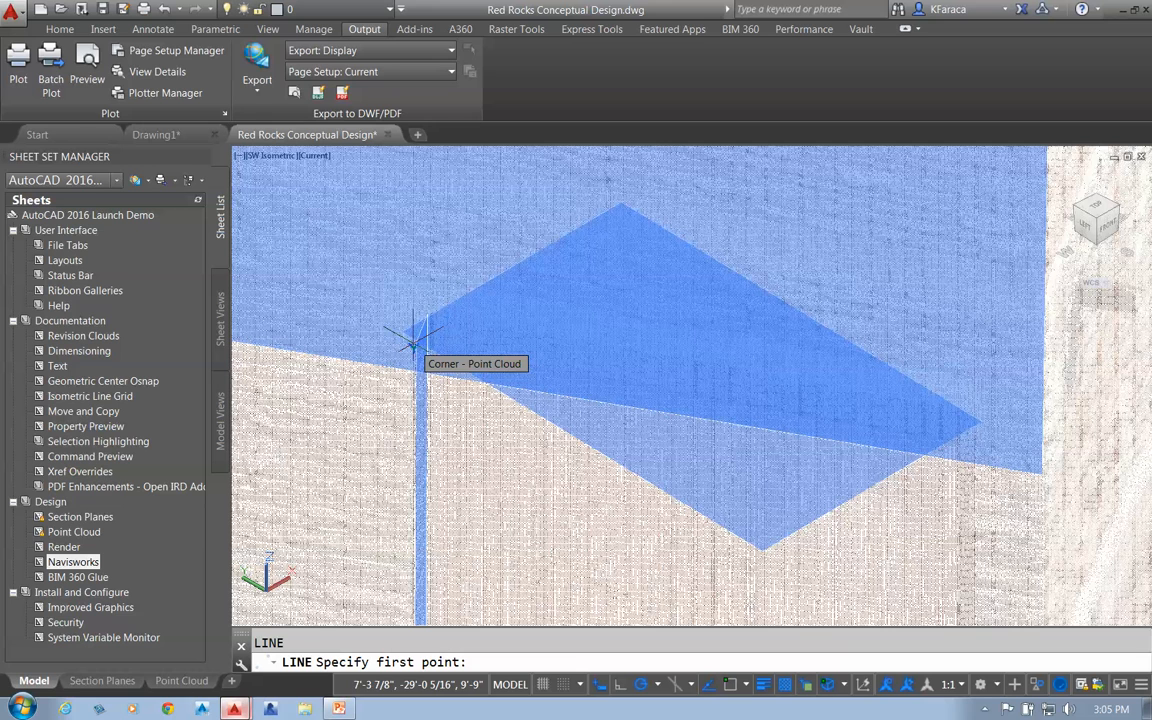
left_click(412, 346)
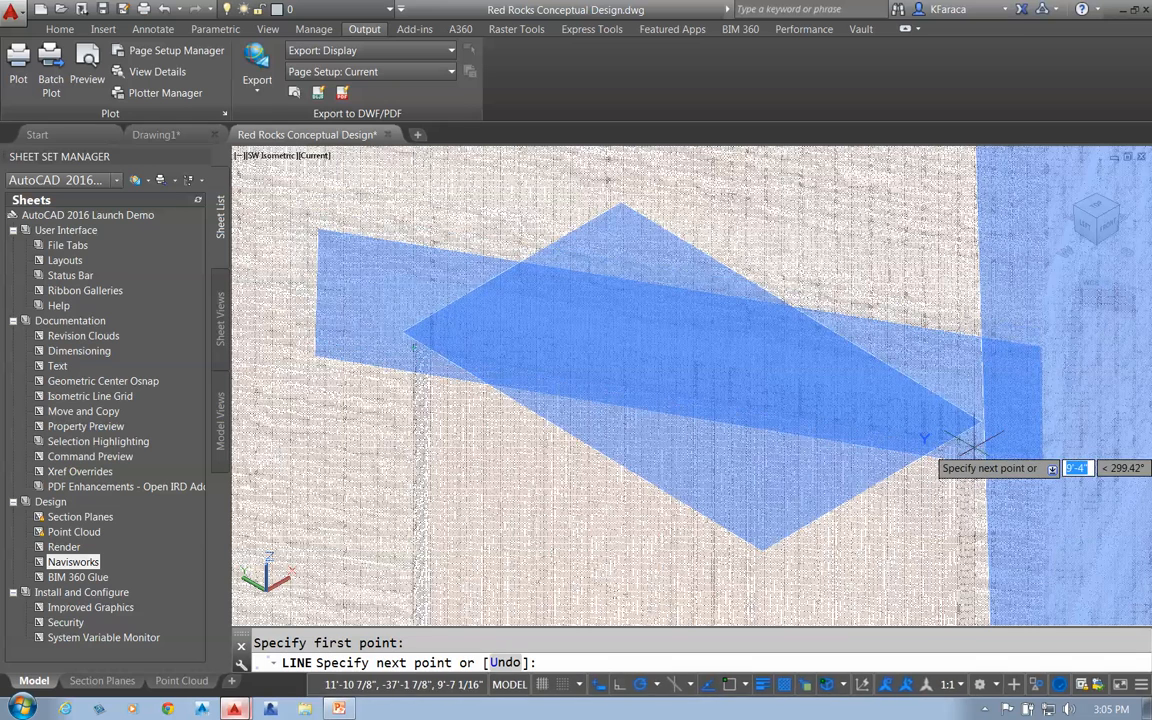
left_click(975, 440)
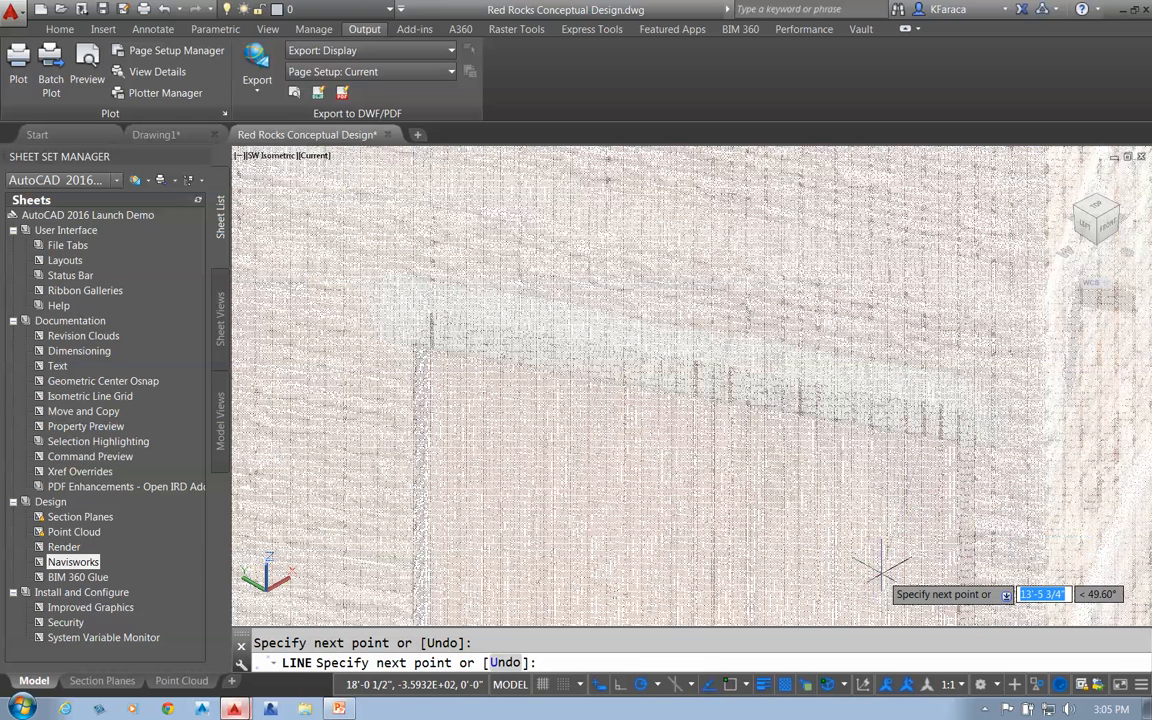
key("Return")
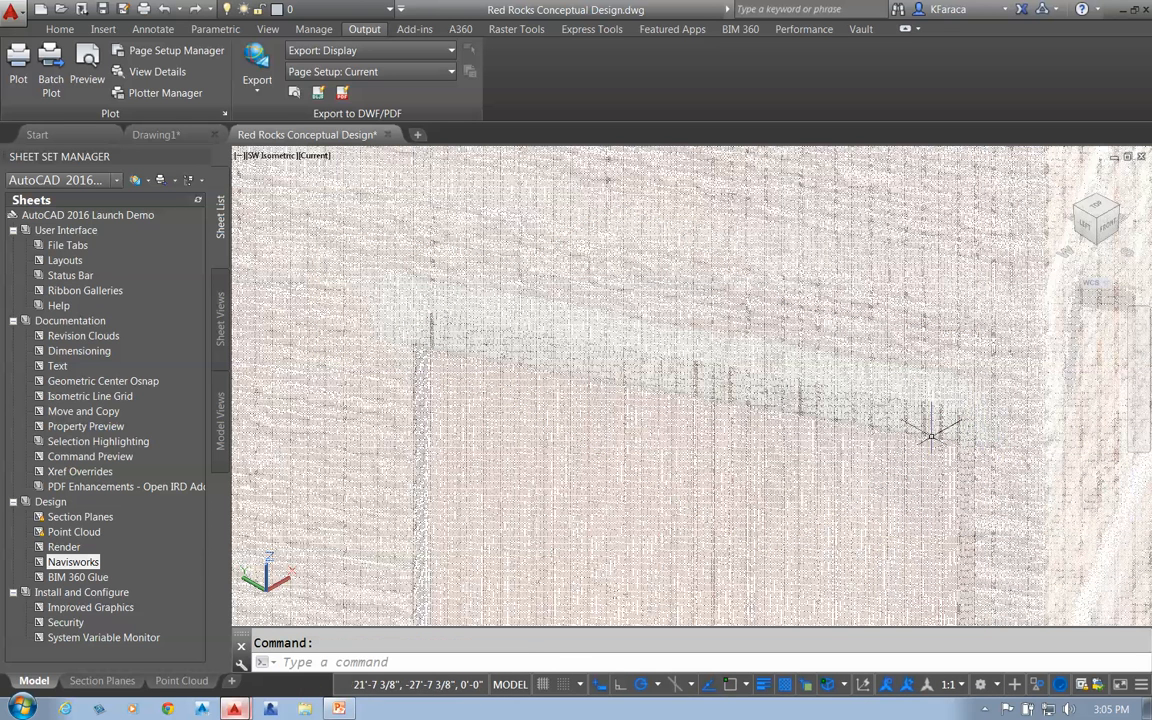
left_click(897, 431)
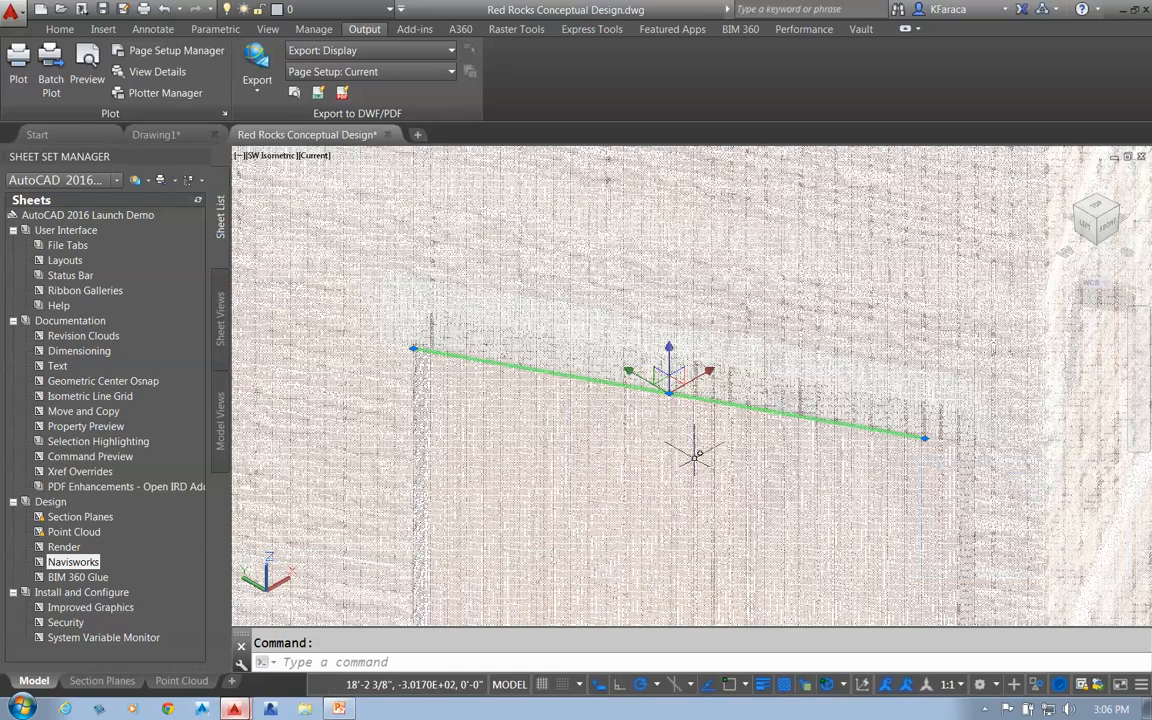
mouse_move(697, 455)
middle_mouse_down()
mouse_move(607, 381)
mouse_move(597, 342)
middle_mouse_up()
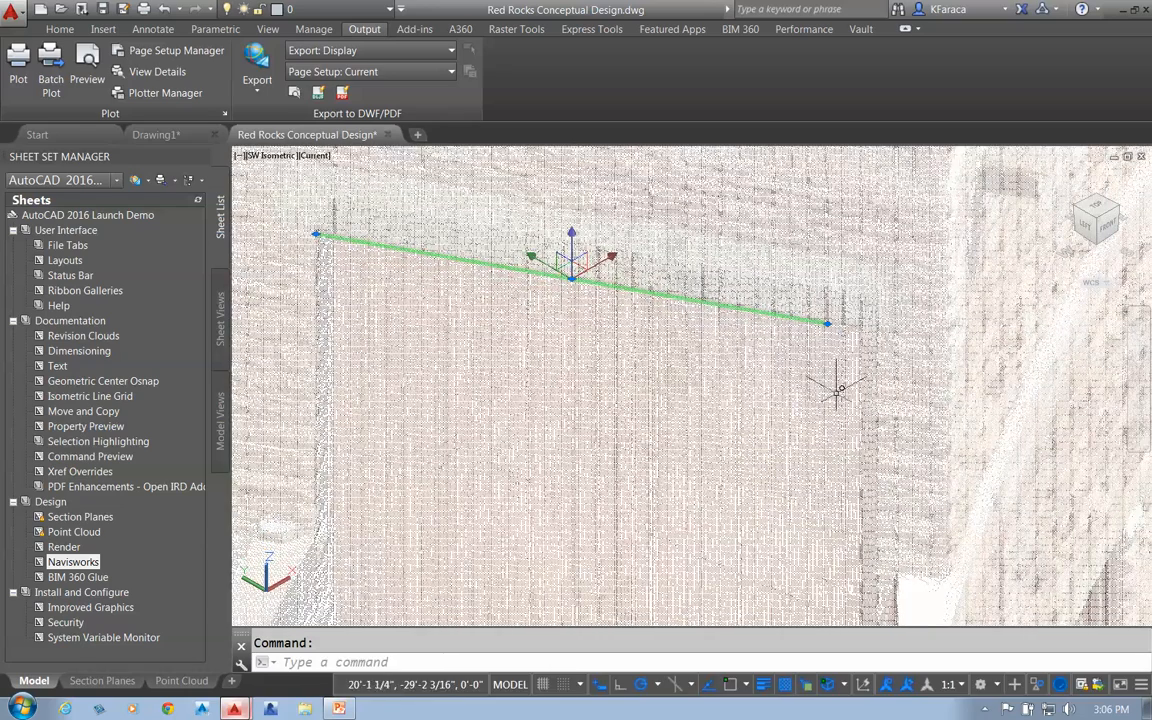
scroll(694, 445, "down", 2)
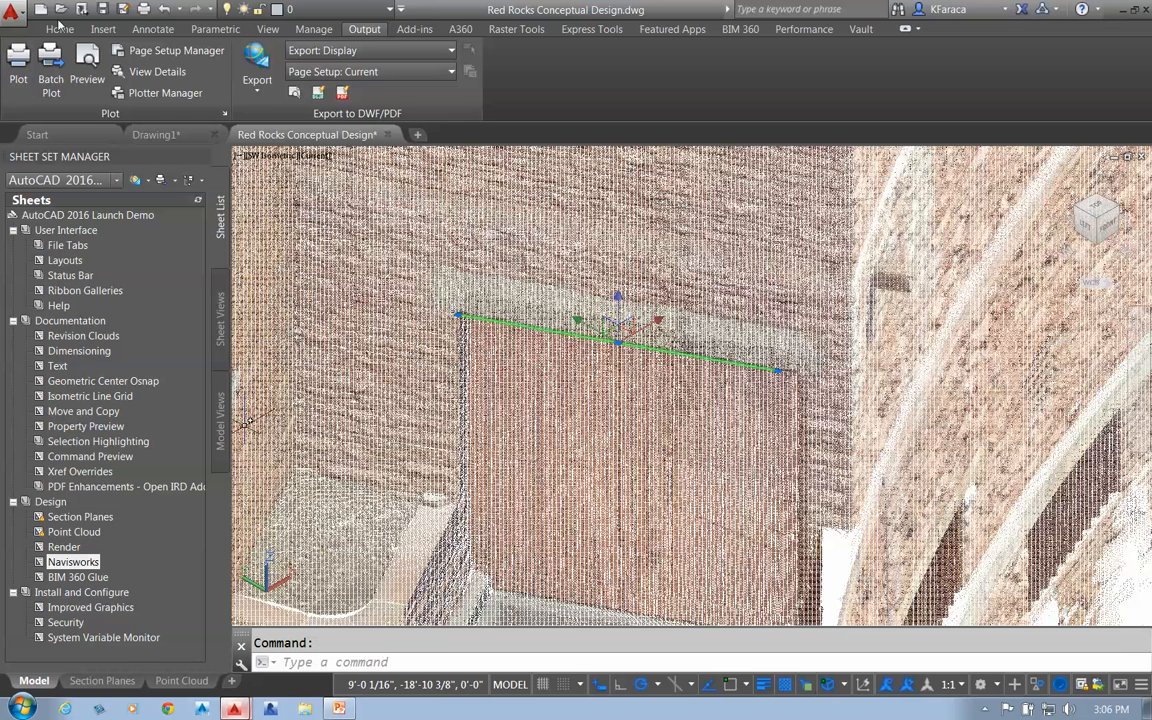
Close the Red Rocks Conceptual Design drawing and Drawing1 without saving changes.
left_click(388, 135)
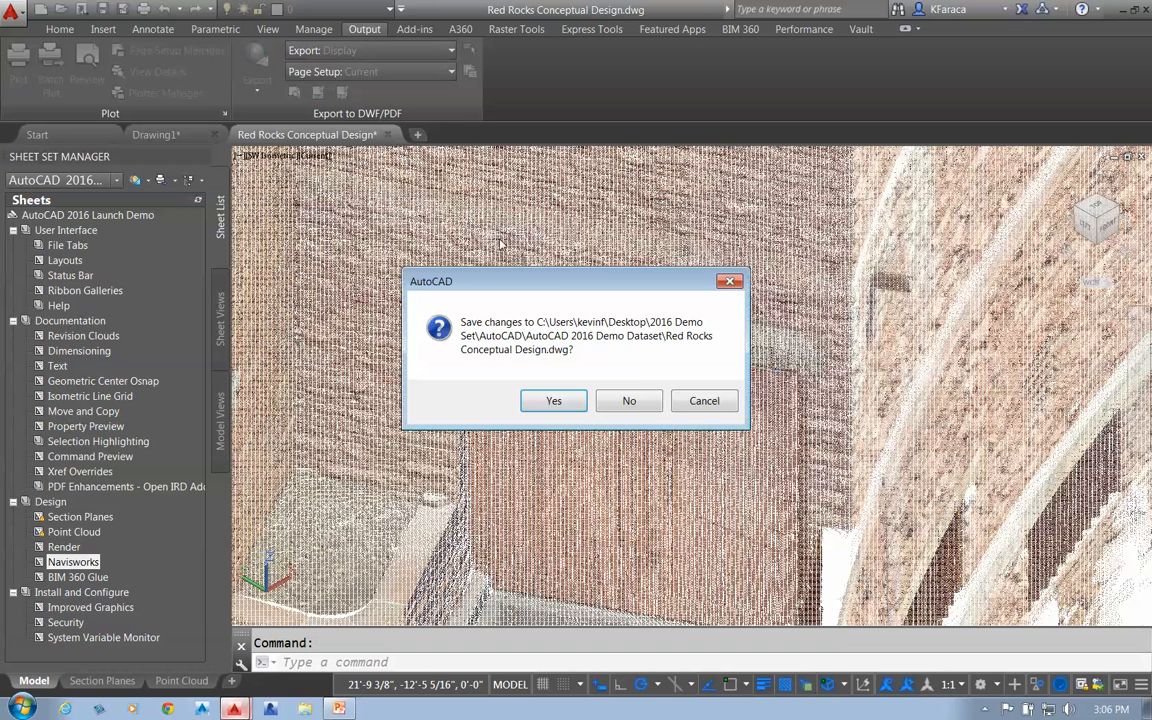
left_click(630, 399)
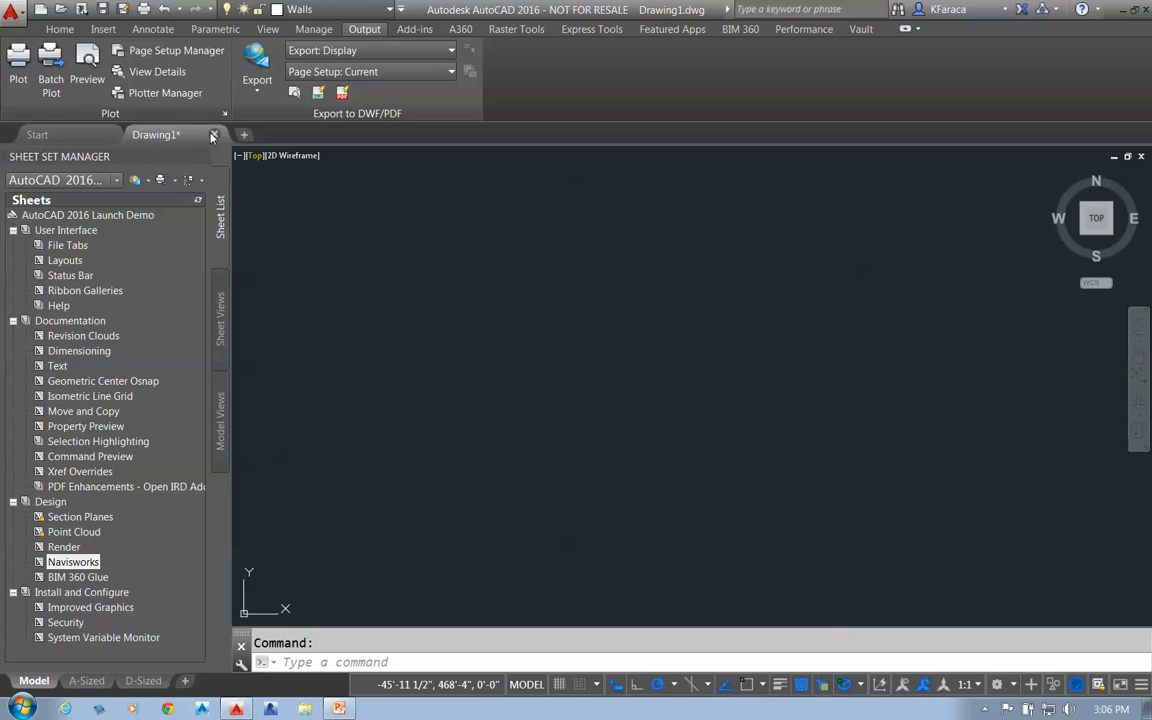
left_click(212, 135)
left_click(575, 392)
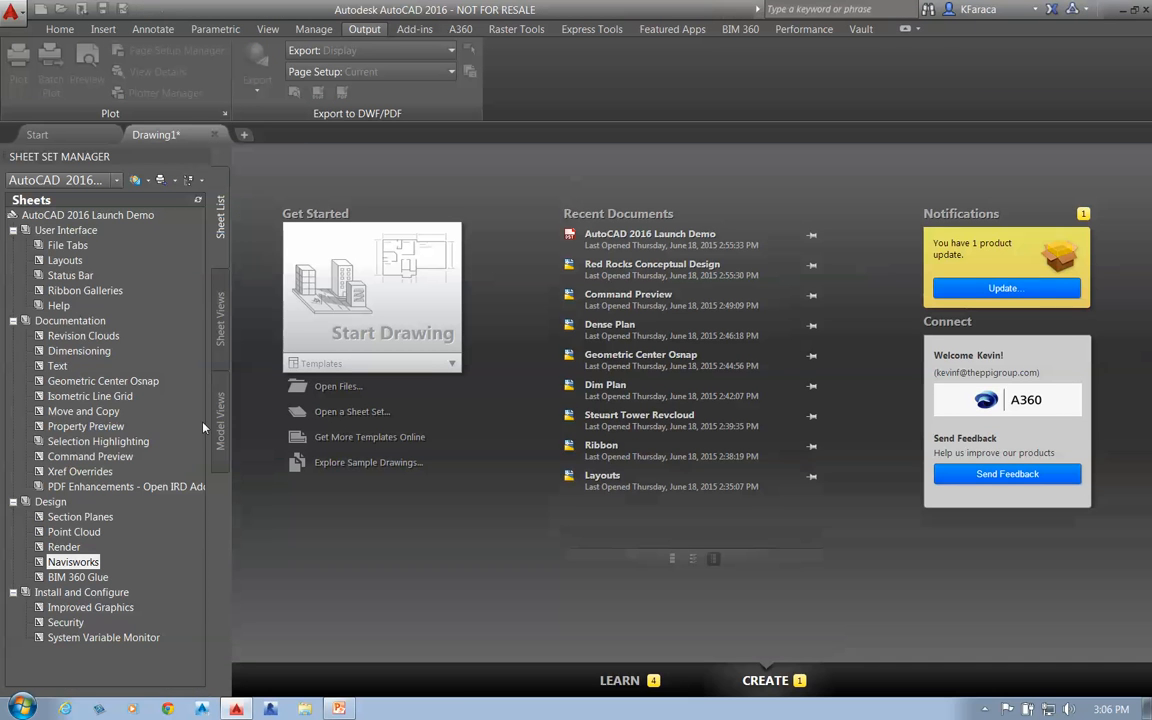
Open the Navisworks sheet from the sheet set and switch to model space, dismissing any block insertion.
right_click(71, 566)
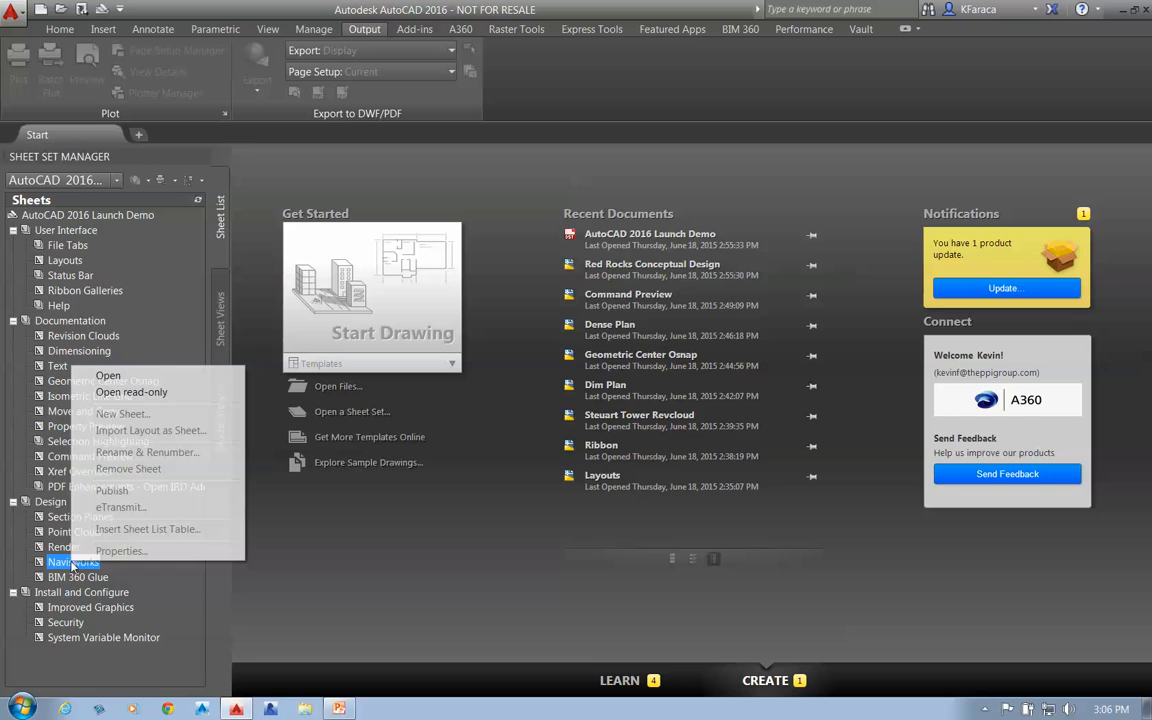
left_click(108, 376)
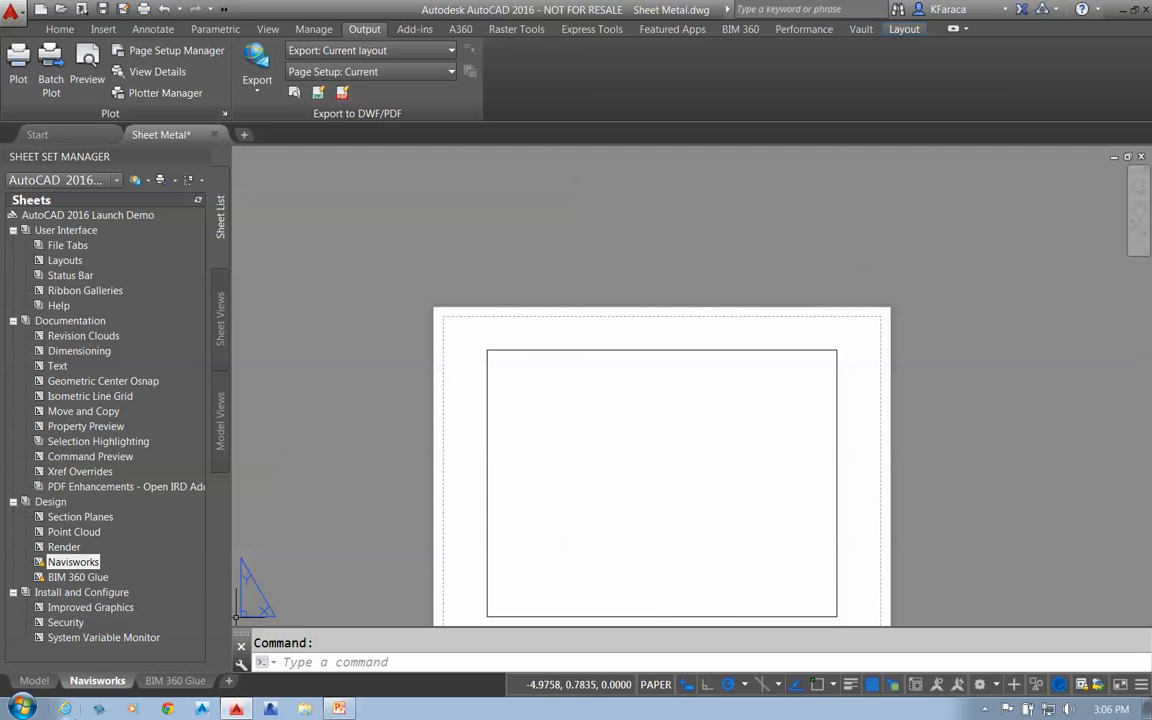
left_click(36, 681)
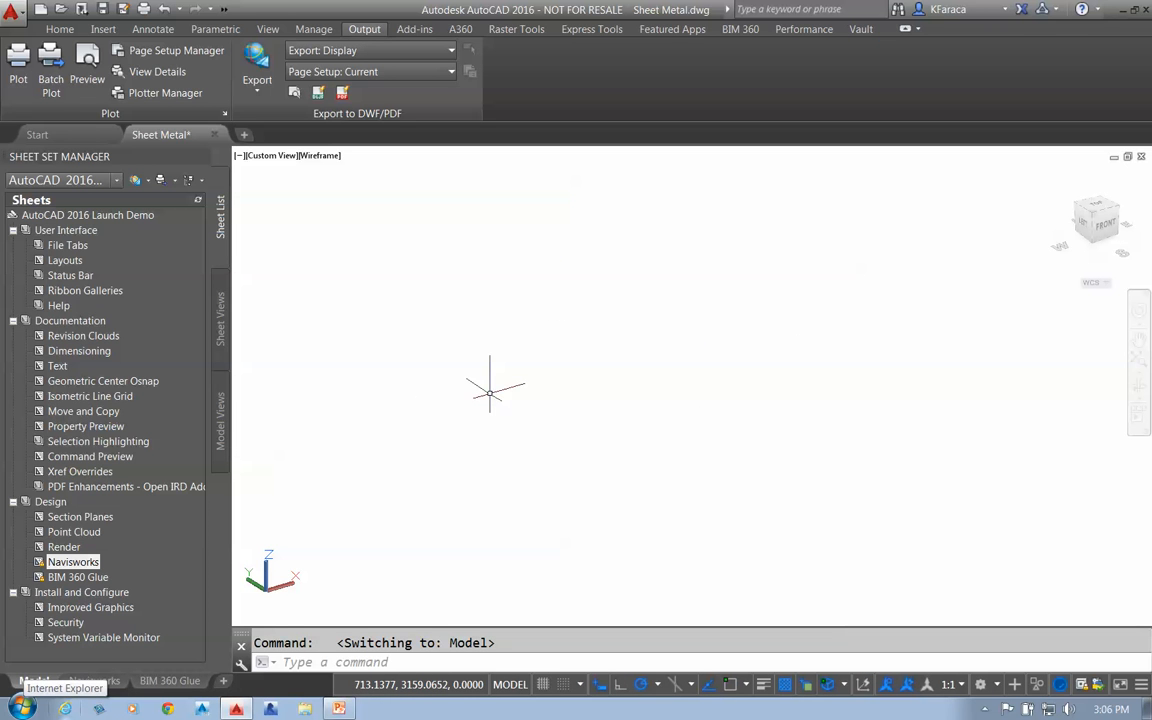
key("Return")
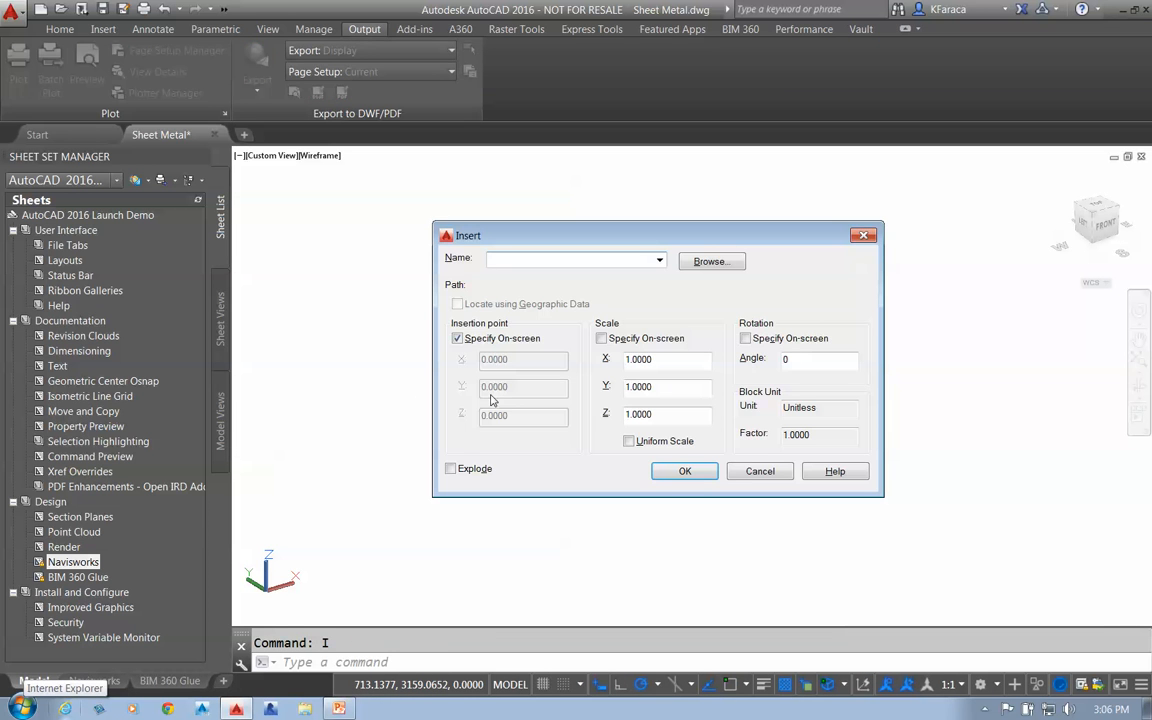
left_click(685, 471)
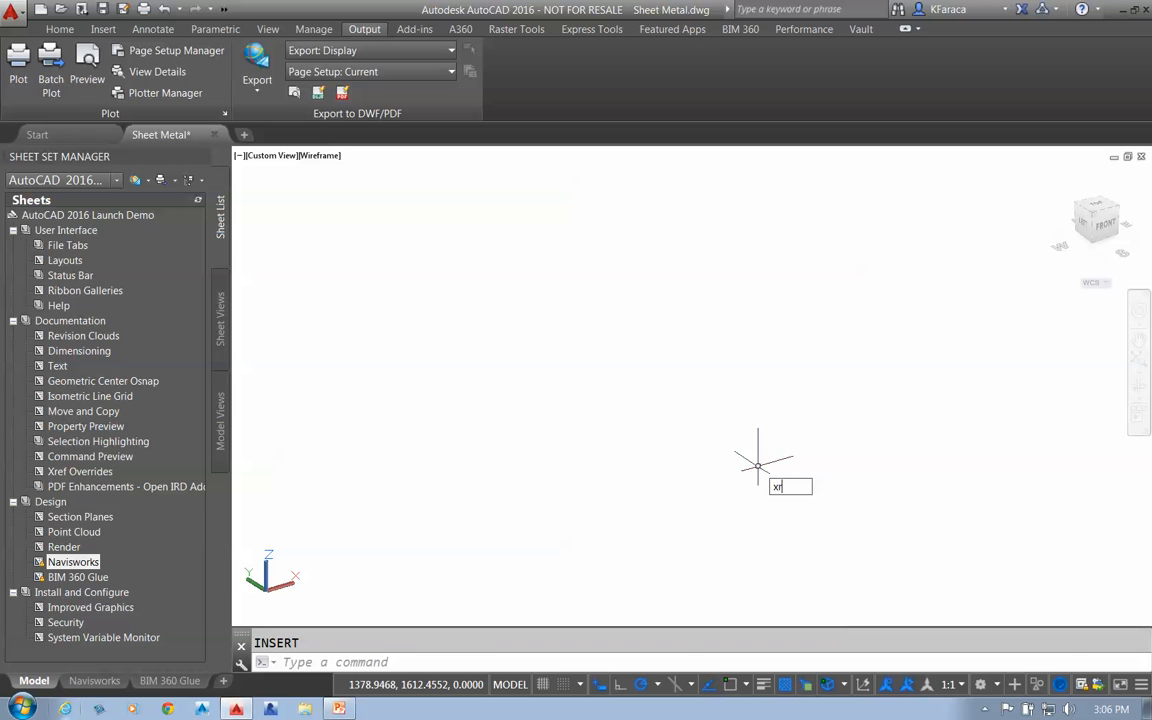
Attach Steuart Tower Arch.nwd as a coordination model, with full path, insertion point 0,0,0, scale 1, rotation 0 and zoom to the model.
key("Return")
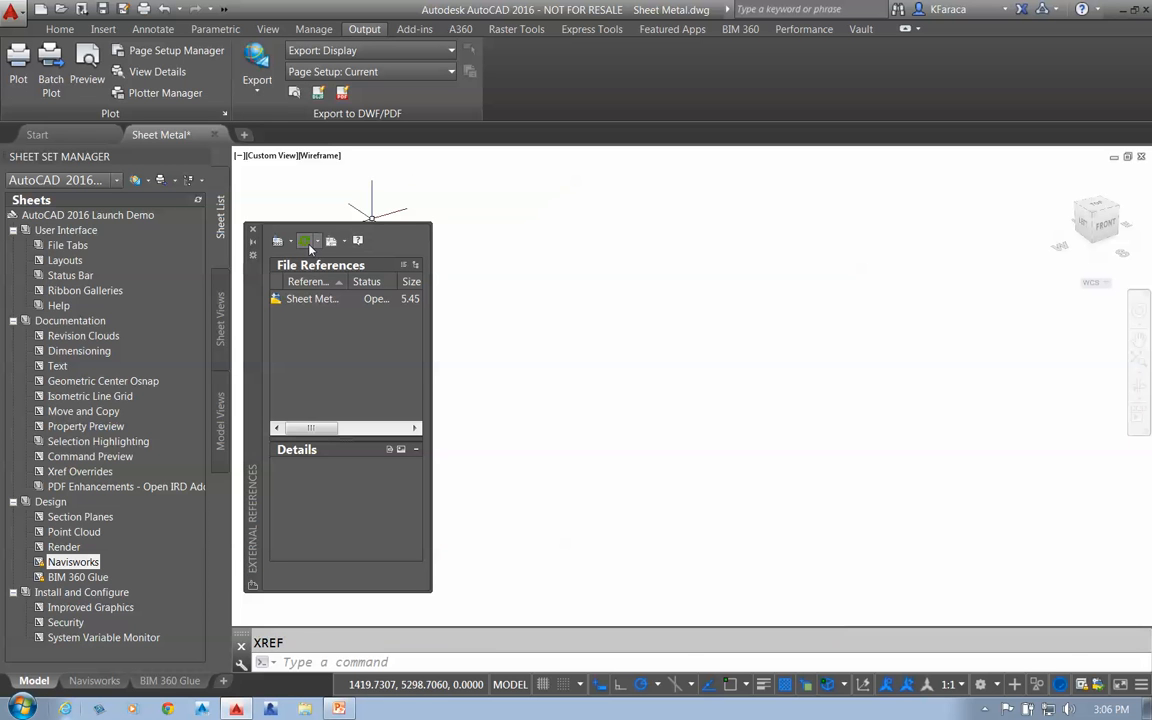
left_click(309, 243)
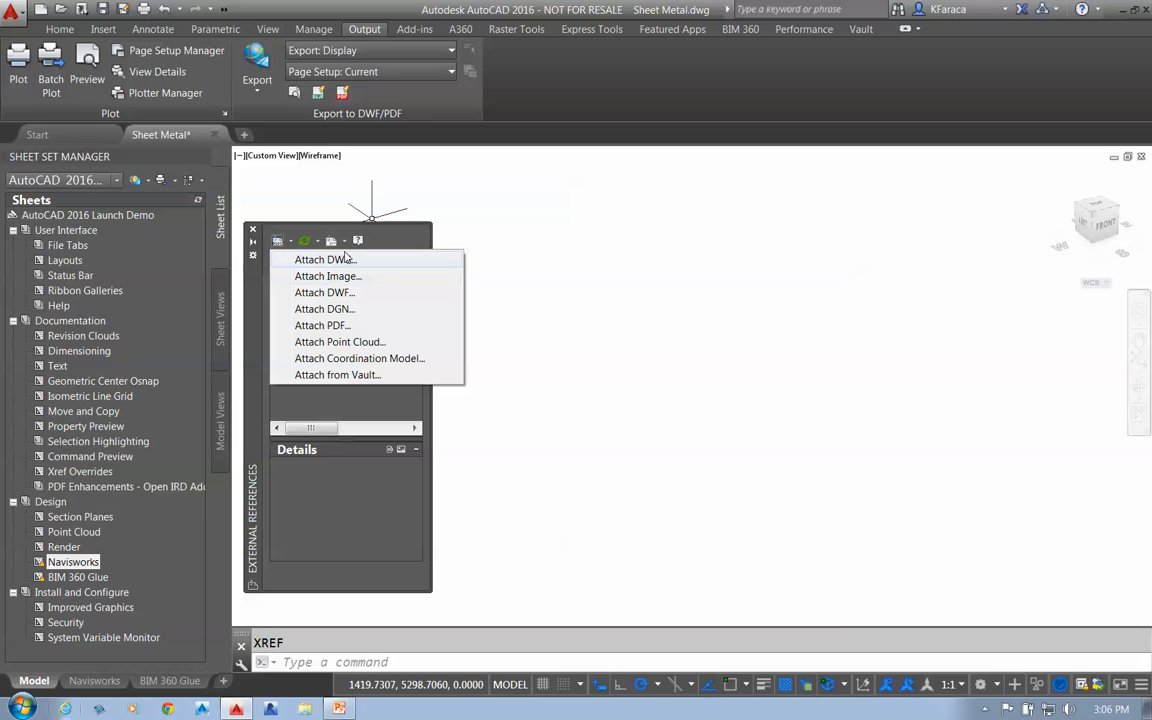
left_click(316, 360)
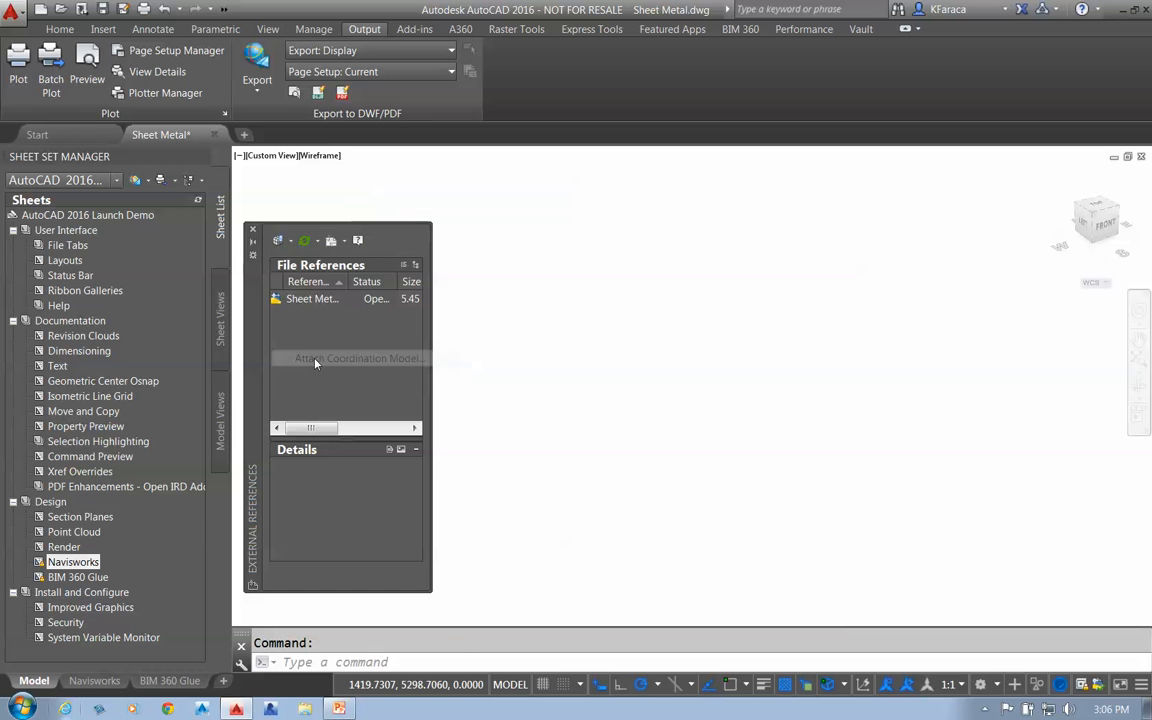
left_click(630, 541)
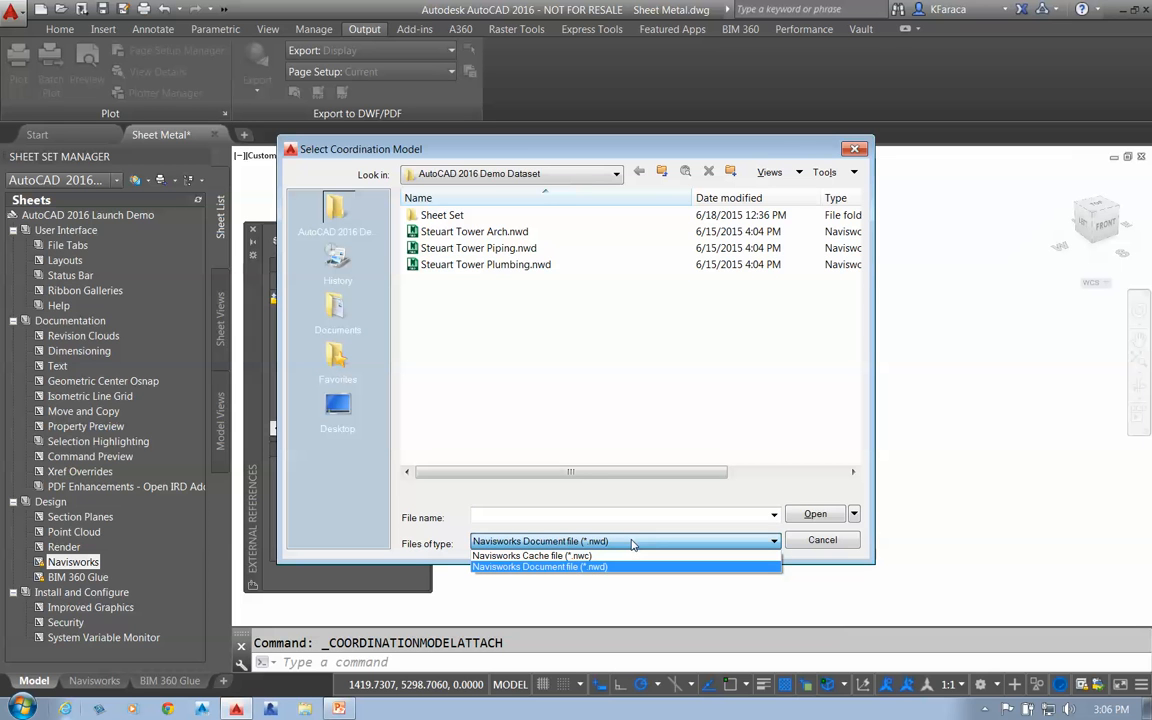
left_click(632, 541)
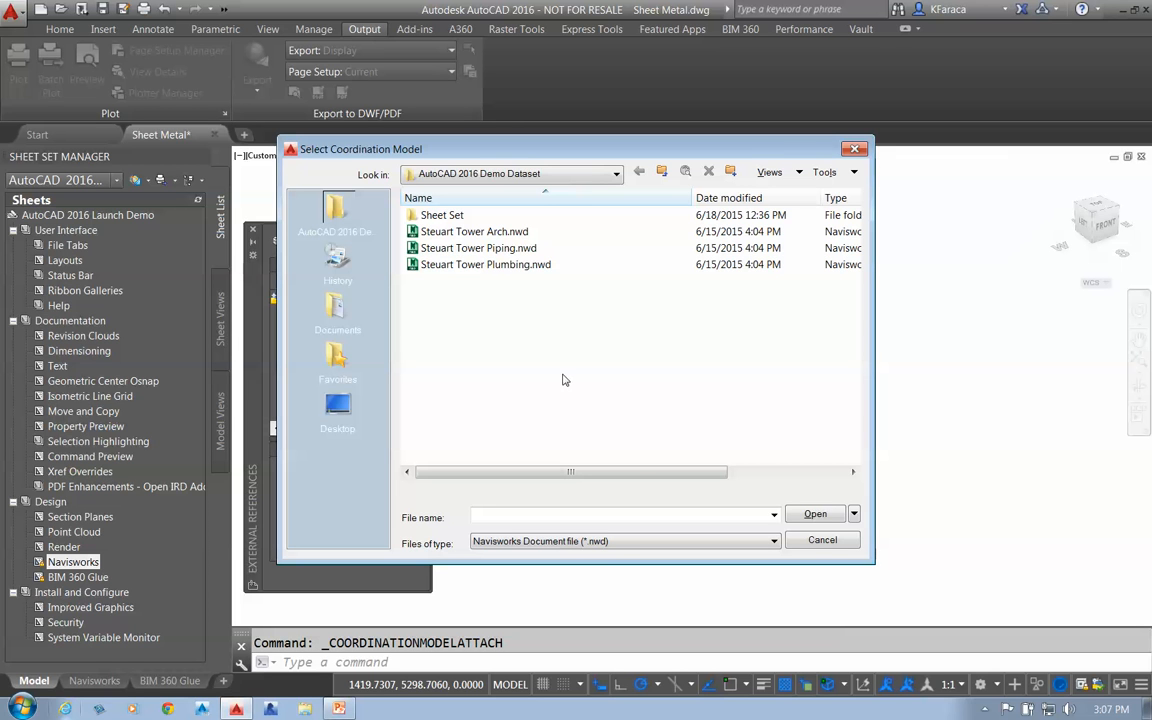
left_click(473, 233)
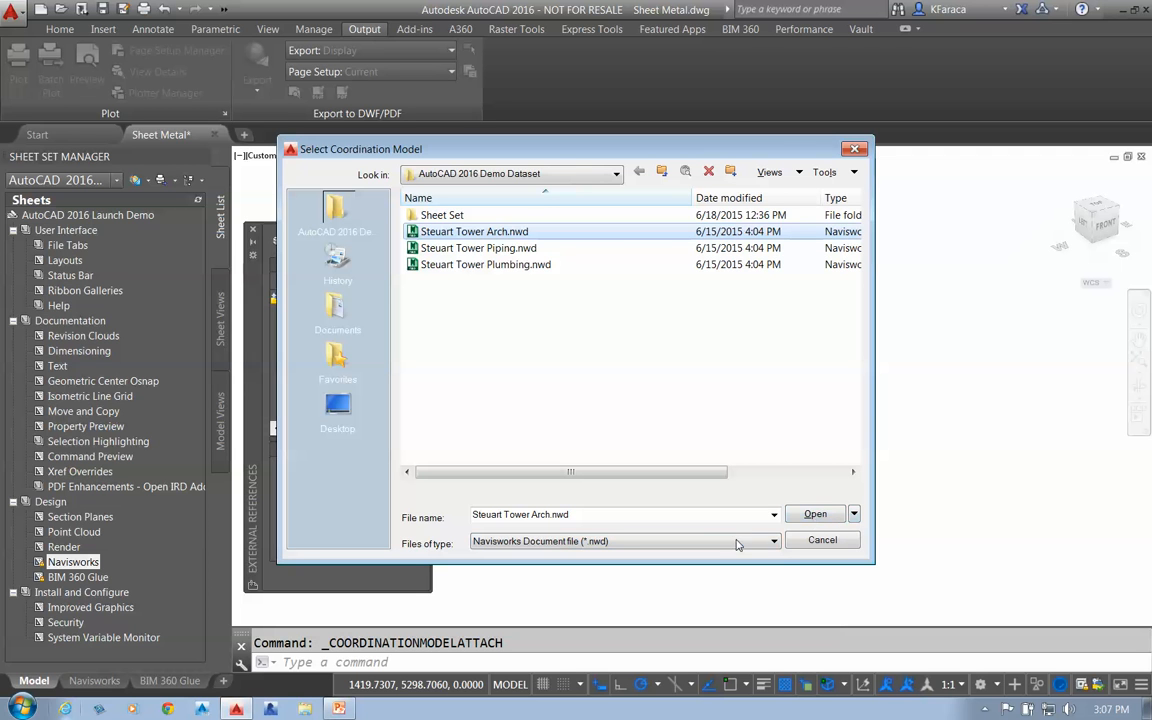
left_click(665, 541)
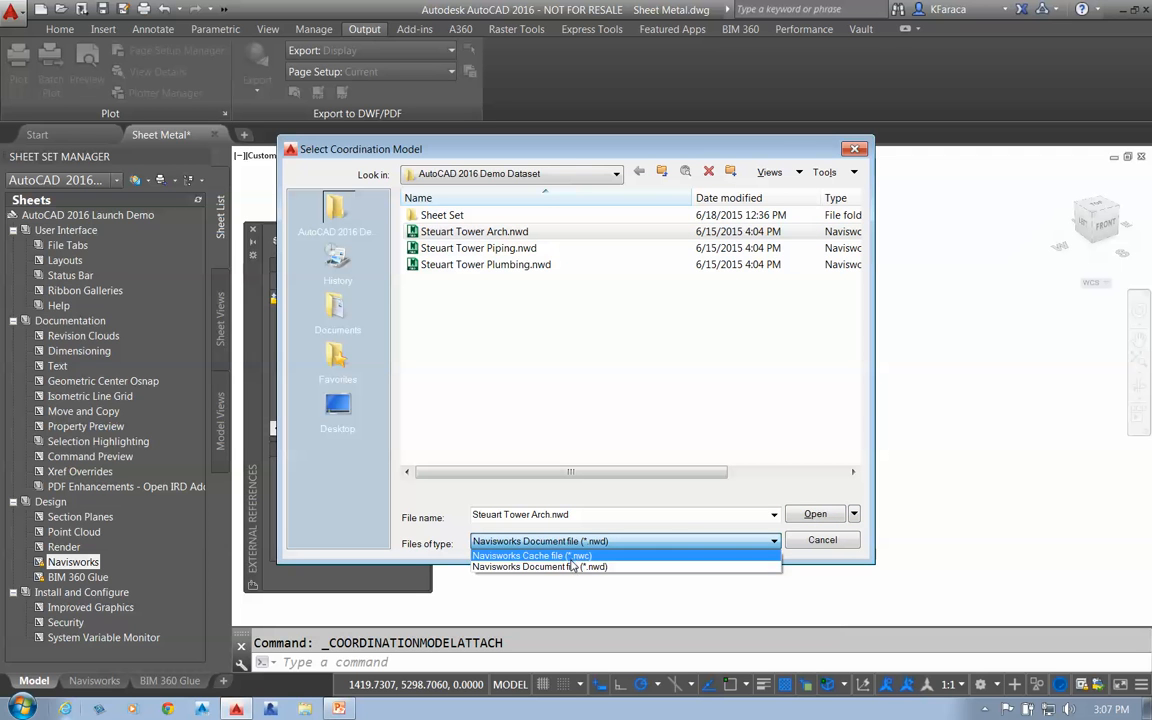
left_click(685, 567)
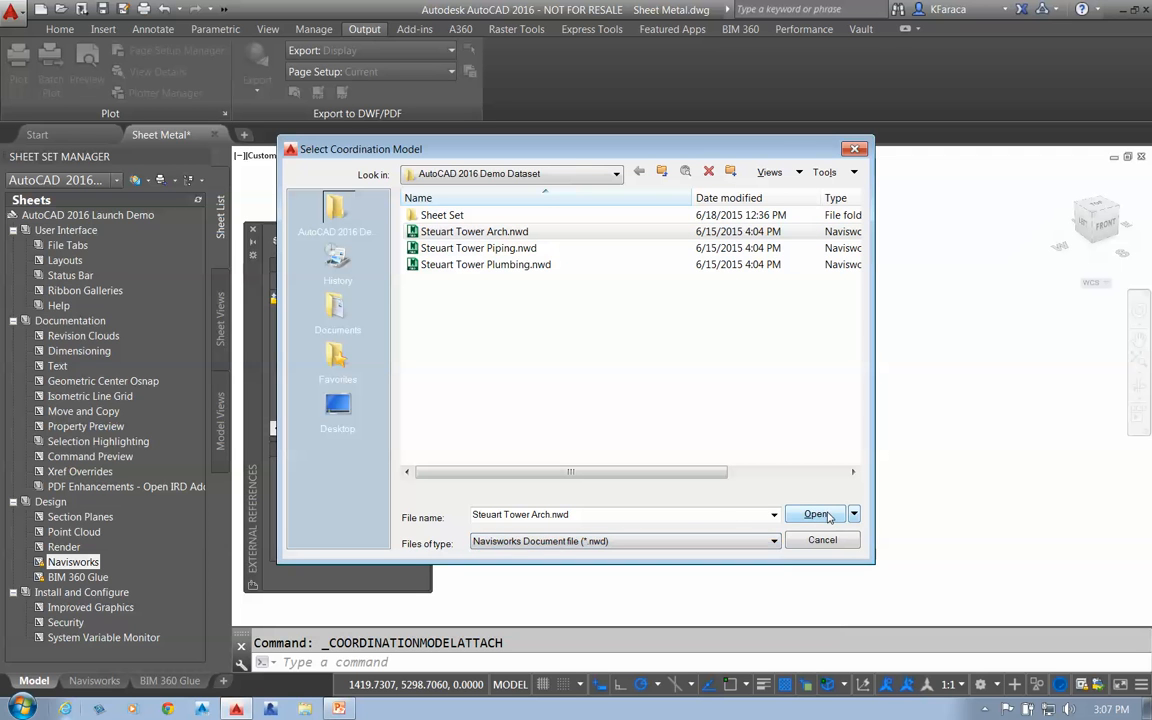
left_click(815, 514)
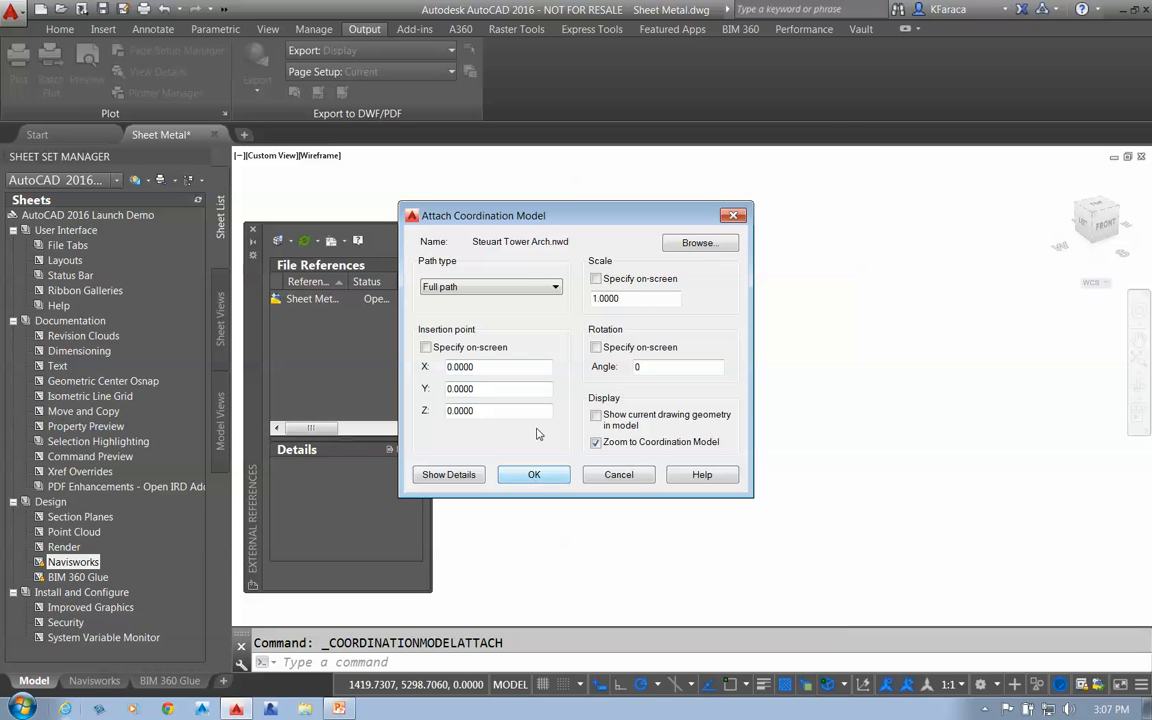
left_click(535, 477)
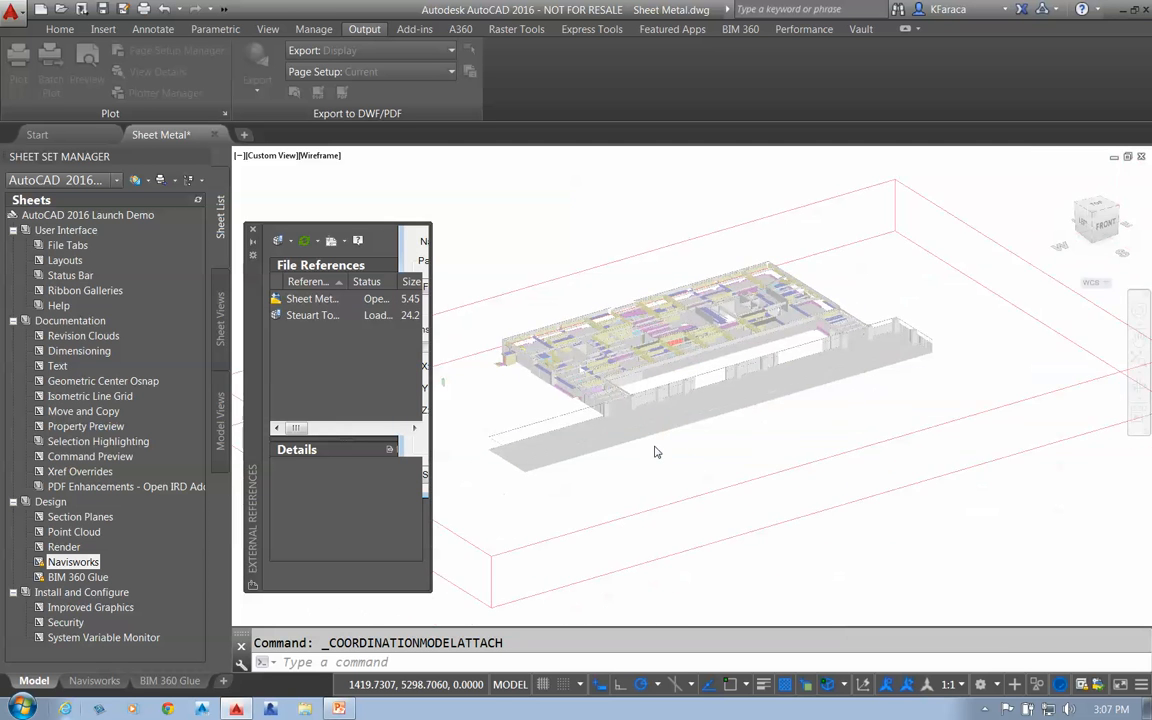
Set the attached coordination model's opacity fading to 0, try color fading and return it to 0, and clear the selection.
scroll(686, 330, "up", 5)
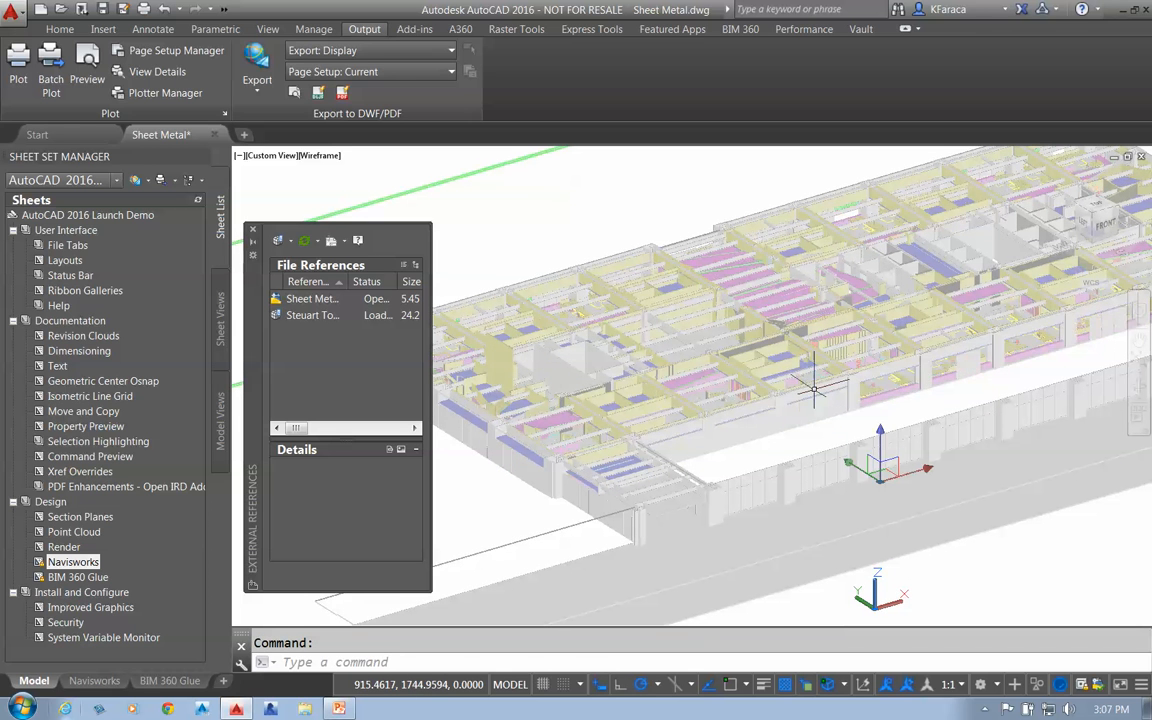
left_click(815, 388)
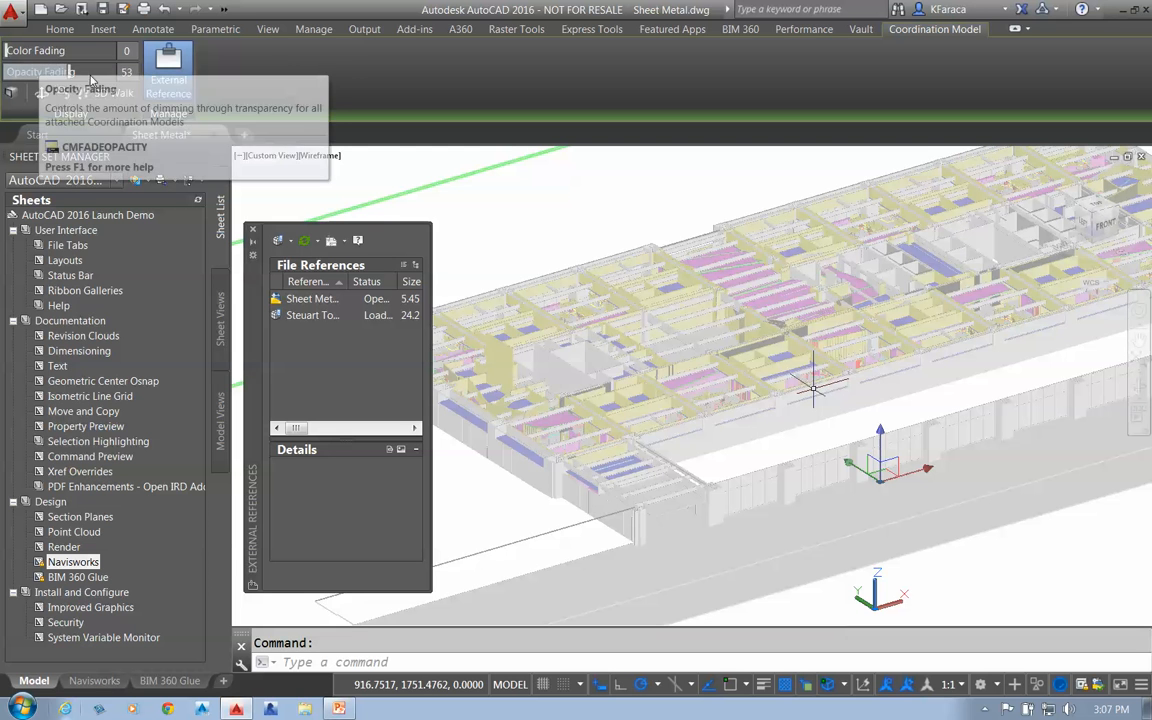
left_click_drag(60, 72, 4, 72)
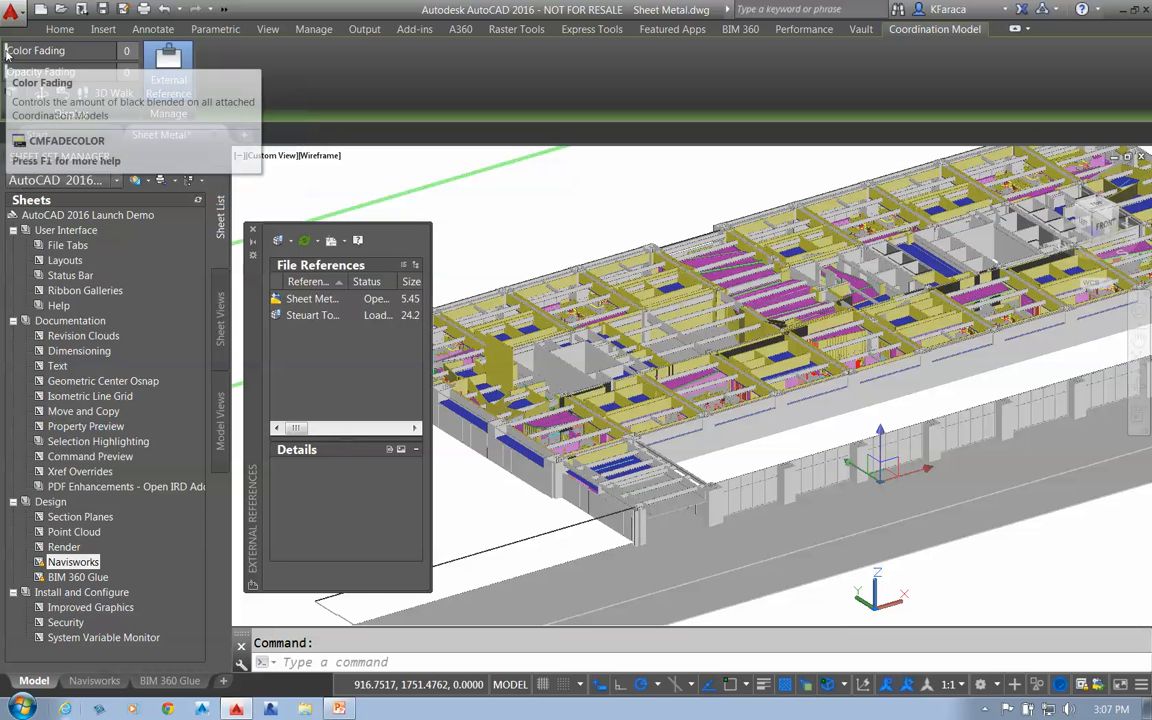
left_click_drag(8, 52, 80, 52)
left_click_drag(215, 77, 122, 70)
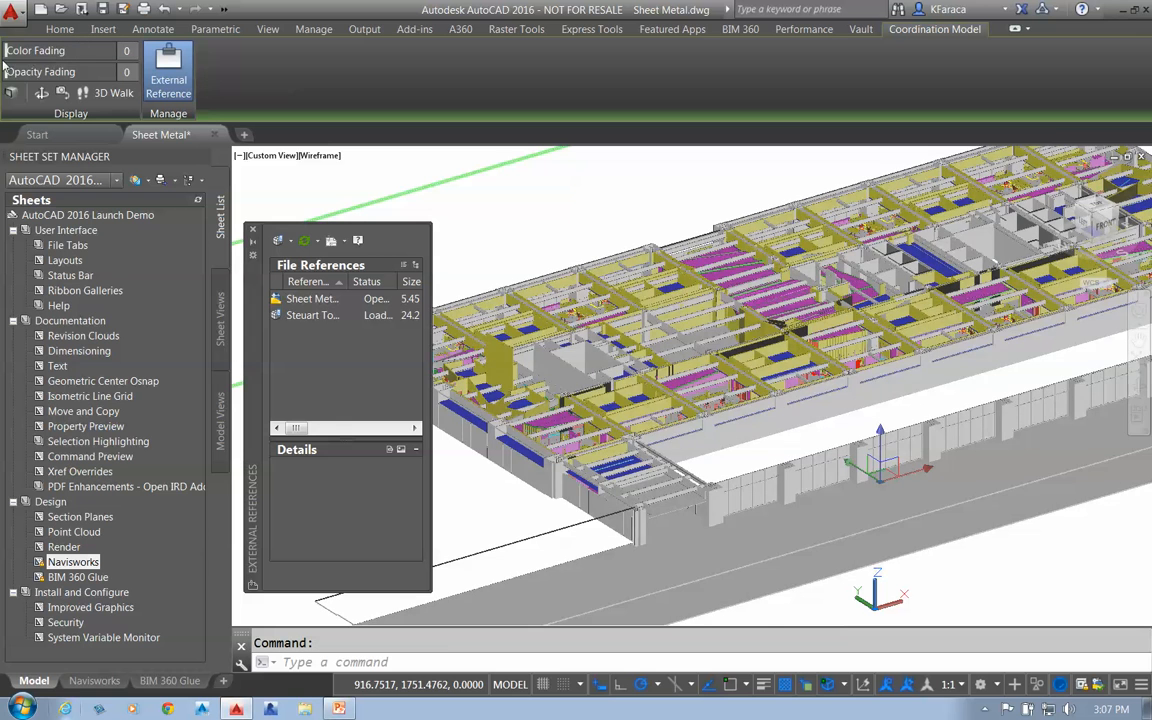
mouse_move(6, 52)
left_mouse_down()
mouse_move(69, 73)
mouse_move(202, 77)
mouse_move(8, 72)
left_mouse_up()
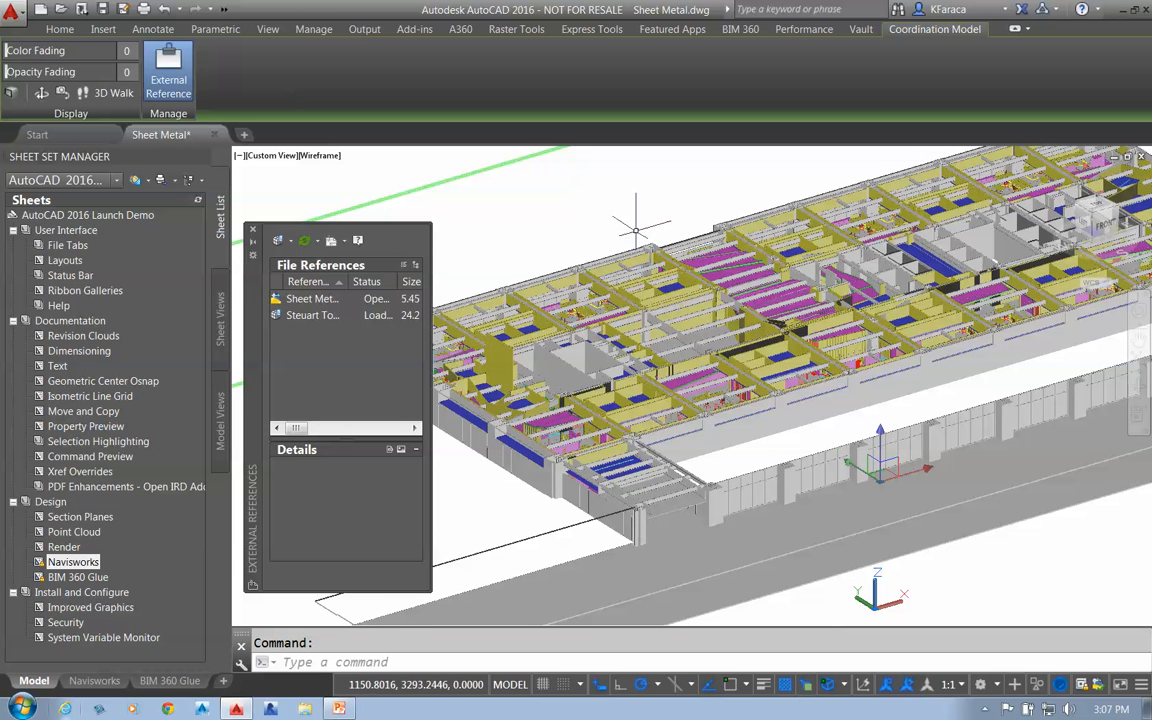
key("Escape")
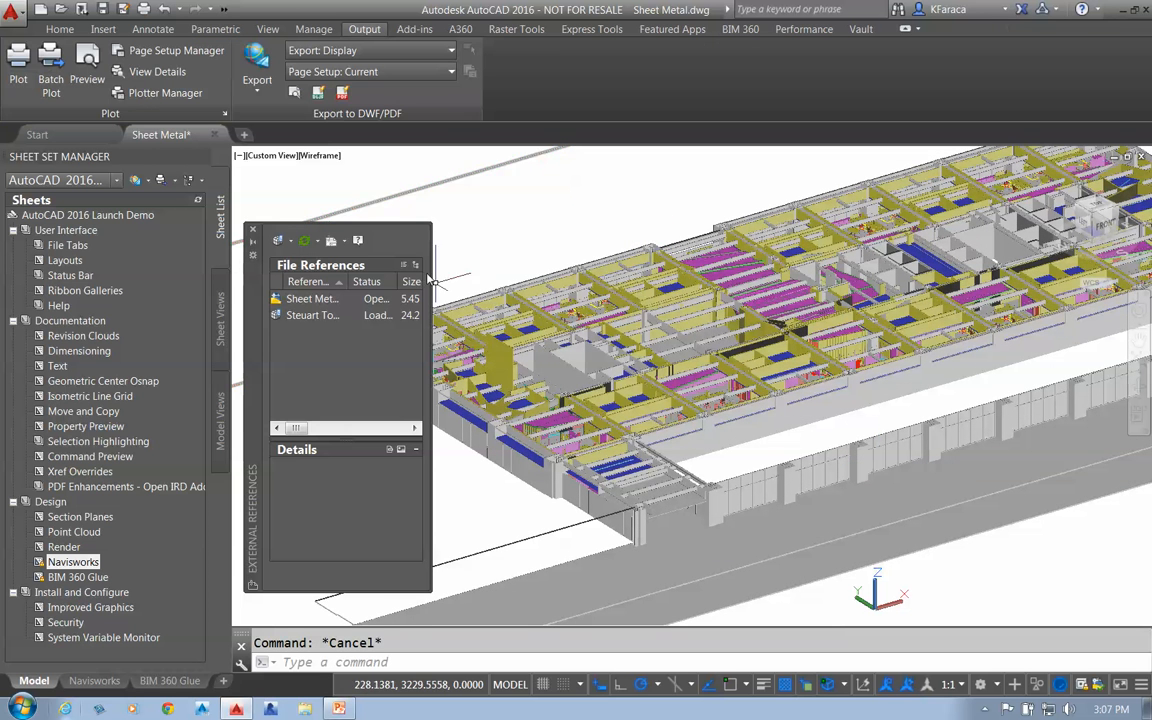
Close the External References palette and turn on all layers in the drawing.
left_click(253, 231)
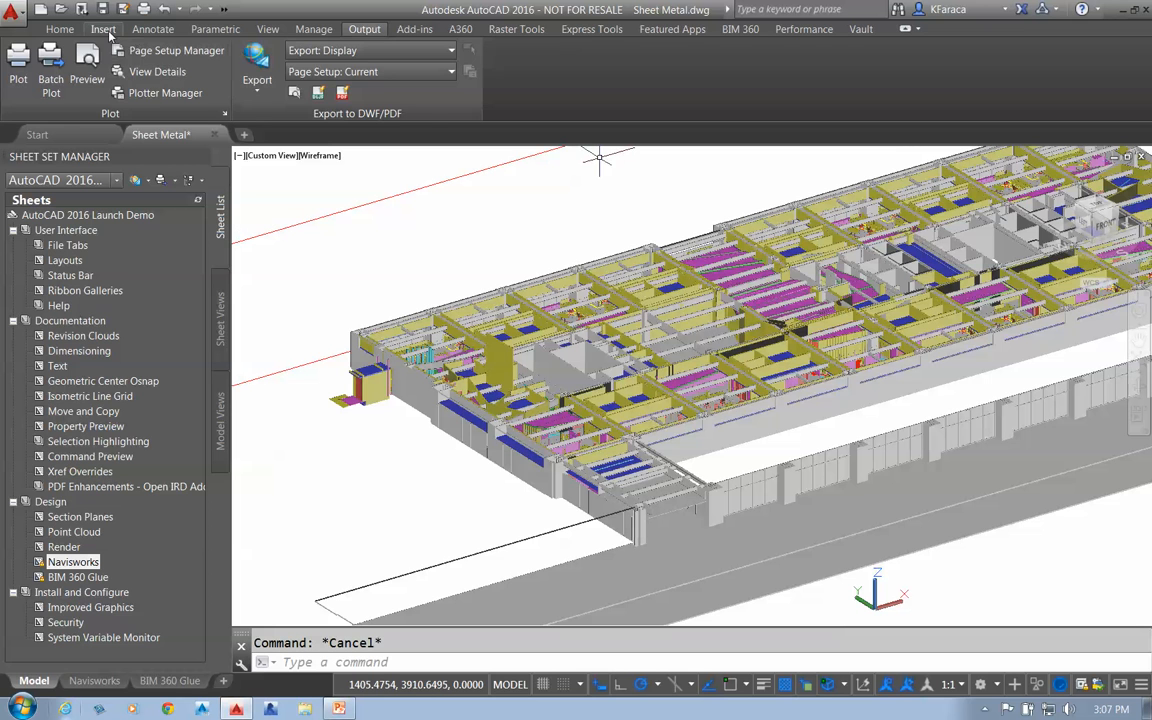
left_click(60, 29)
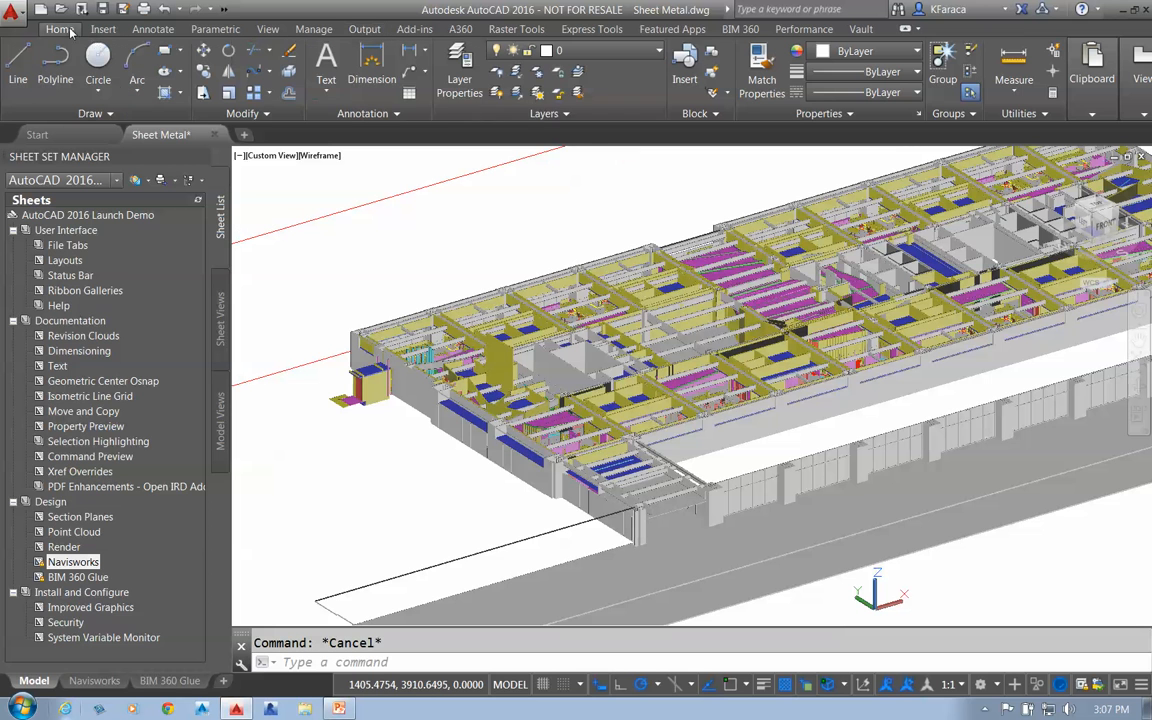
left_click(497, 92)
Change the viewport's visual style from Wireframe to Realistic for a close view of the ductwork.
scroll(905, 411, "up", 5)
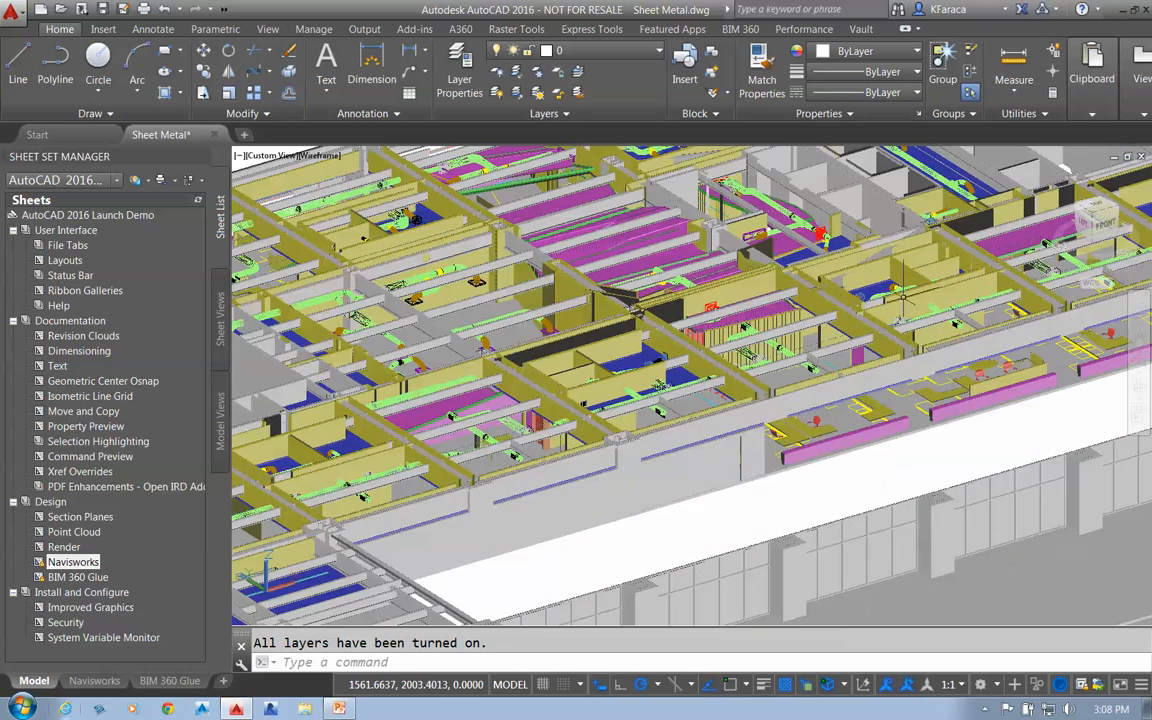
scroll(902, 295, "up", 5)
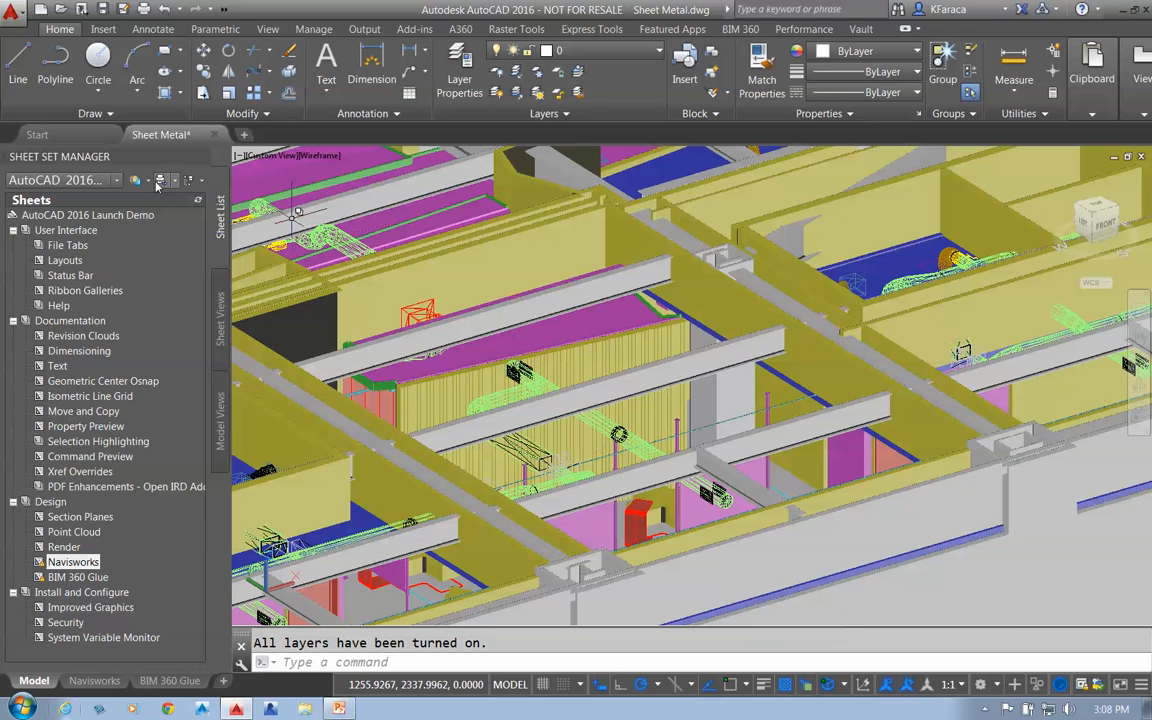
left_click(319, 157)
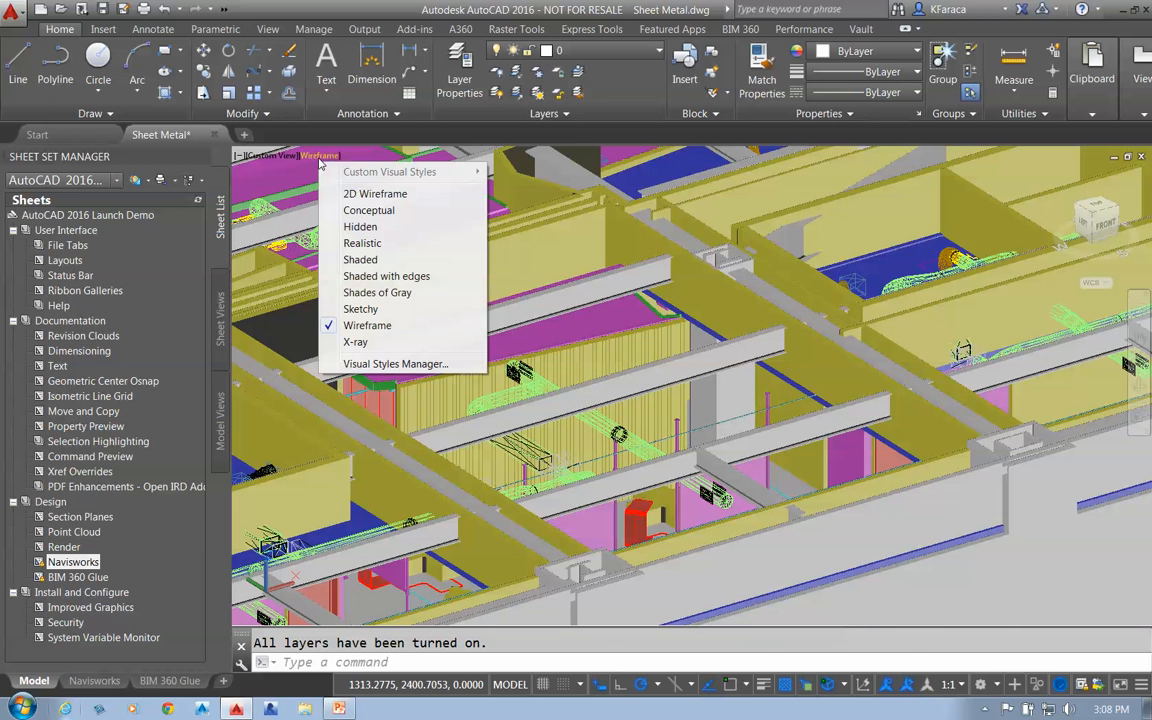
left_click(362, 243)
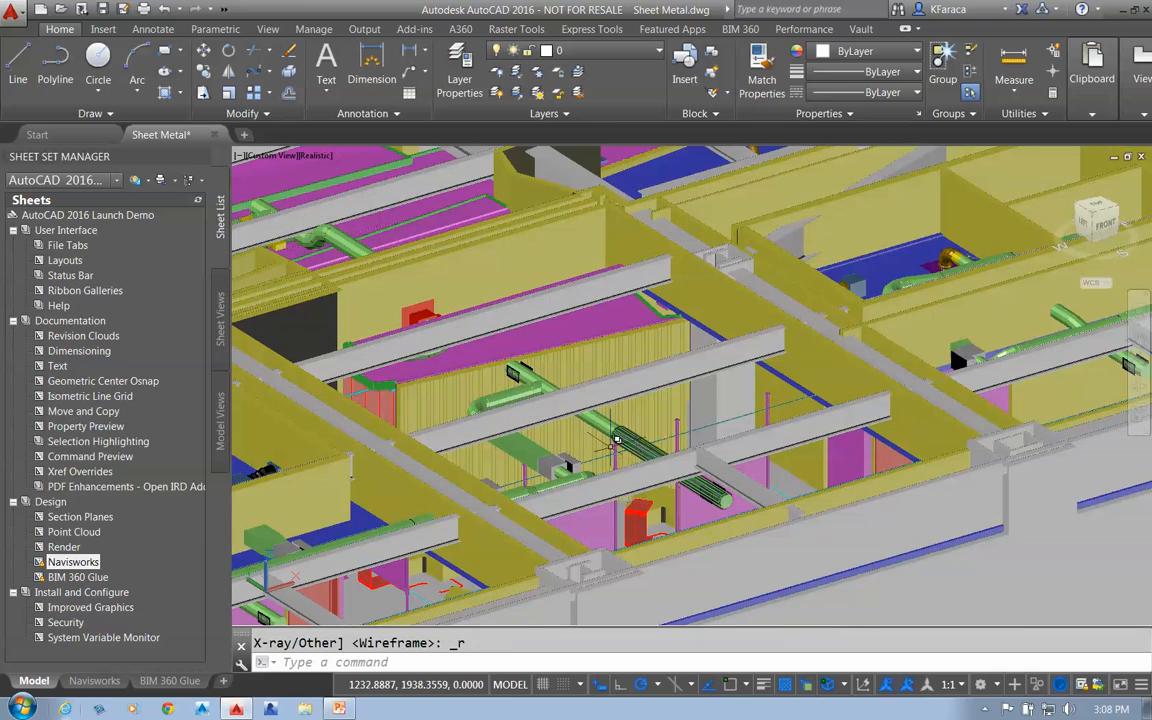
Examine how the sheet metal ducts run between the beams and walls of the attached coordination model.
scroll(525, 390, "up", 4)
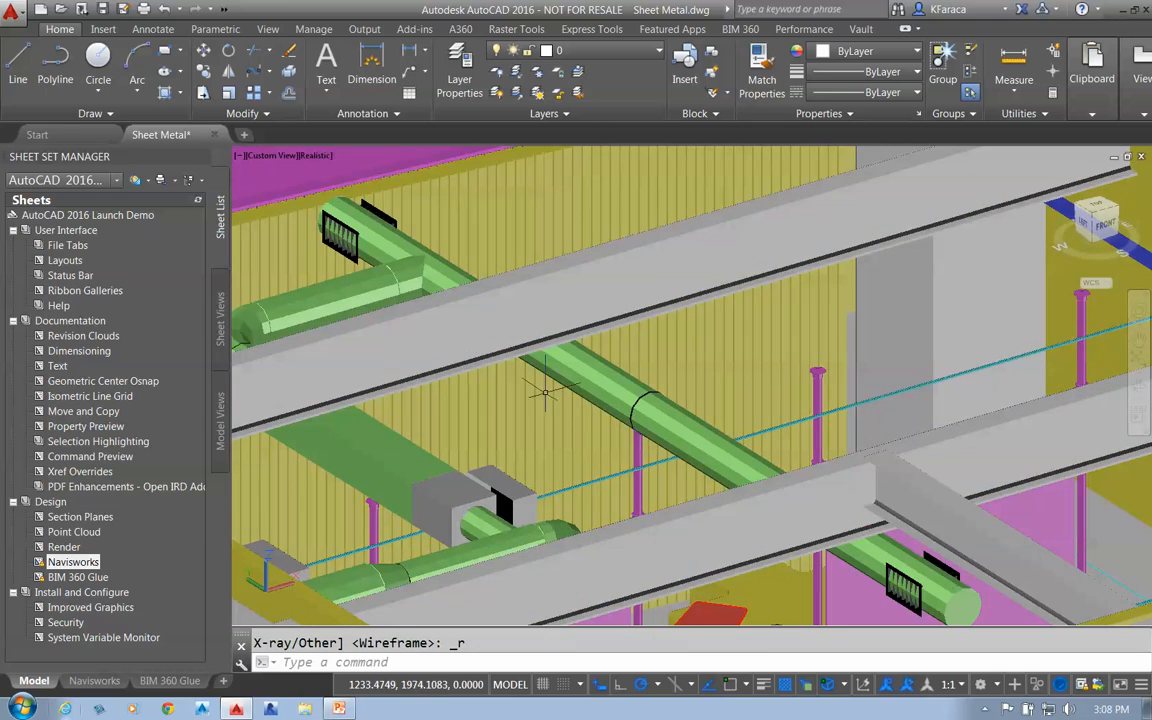
scroll(545, 393, "down", 5)
middle_click_drag(557, 330, 934, 320)
scroll(933, 318, "up", 5)
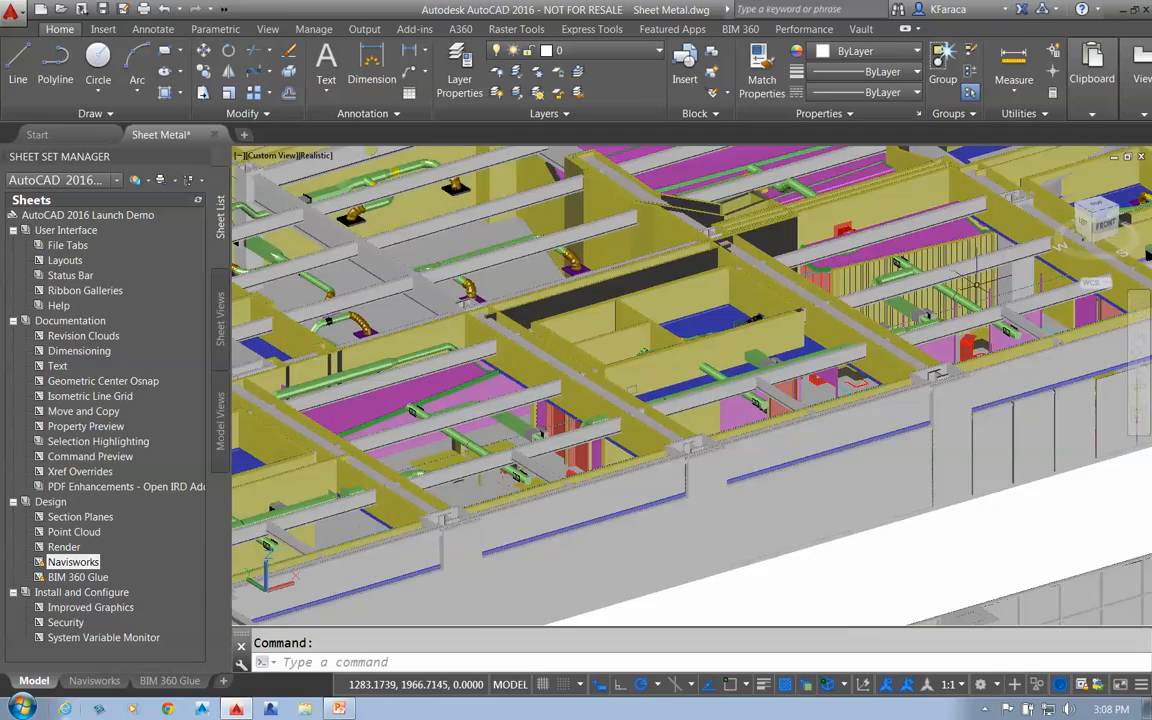
middle_click_drag(680, 380, 888, 340, "shift")
scroll(723, 325, "up", 3)
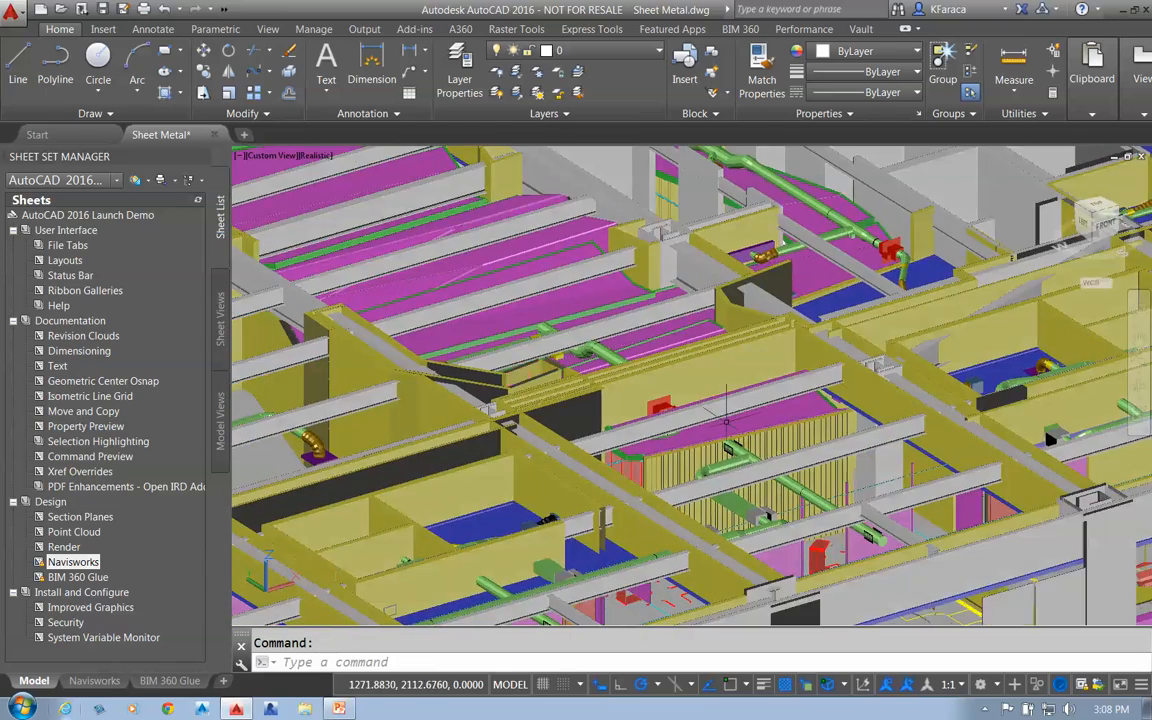
scroll(726, 421, "down", 2)
scroll(676, 441, "up", 4)
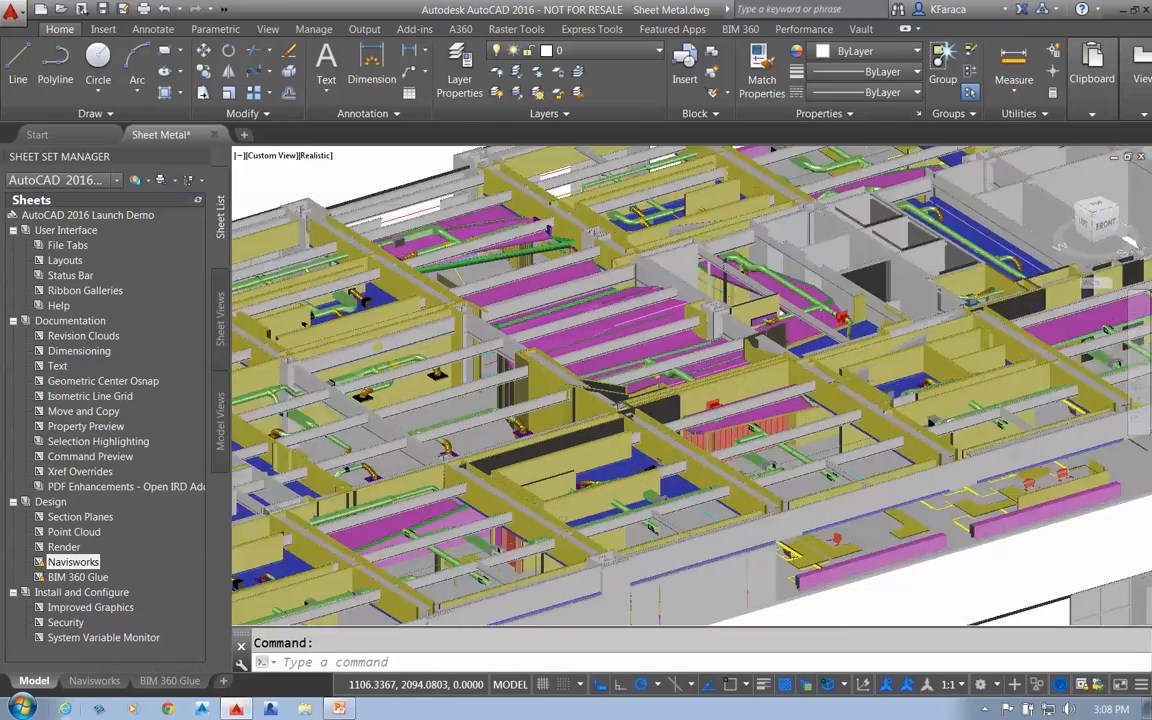
middle_click_drag(692, 467, 700, 390)
scroll(700, 390, "up", 2)
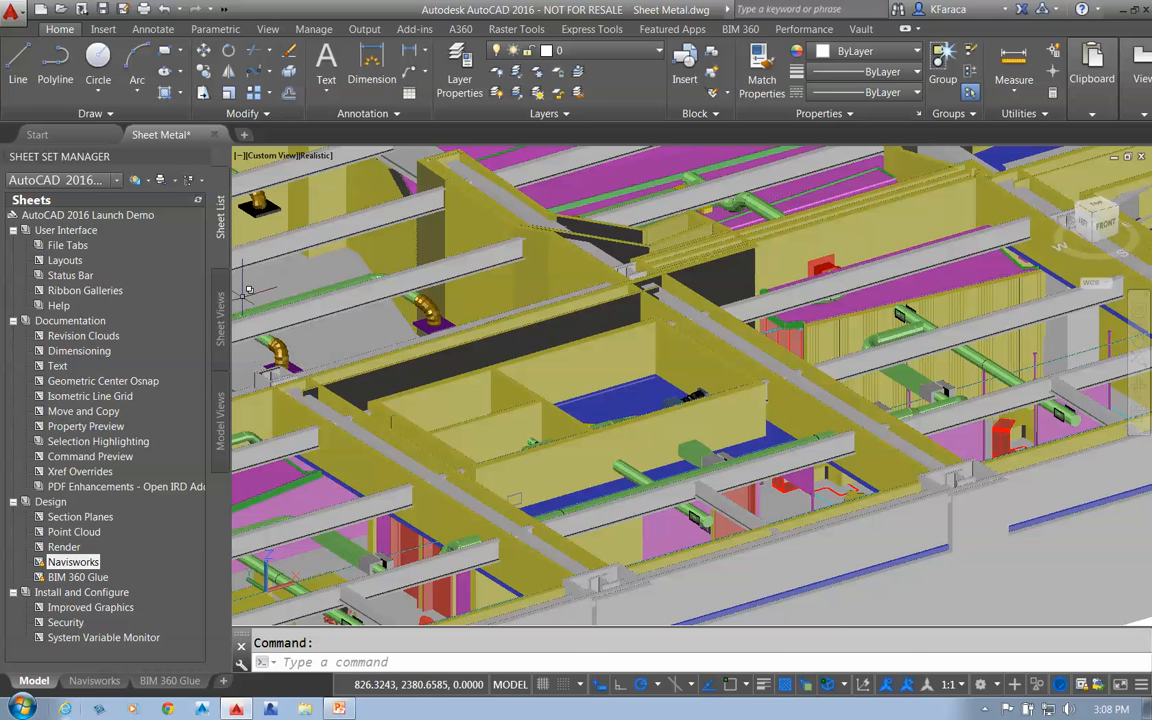
Set the coordination model's opacity fading to 43 and inspect the duct runs through the faded building.
left_click(302, 227)
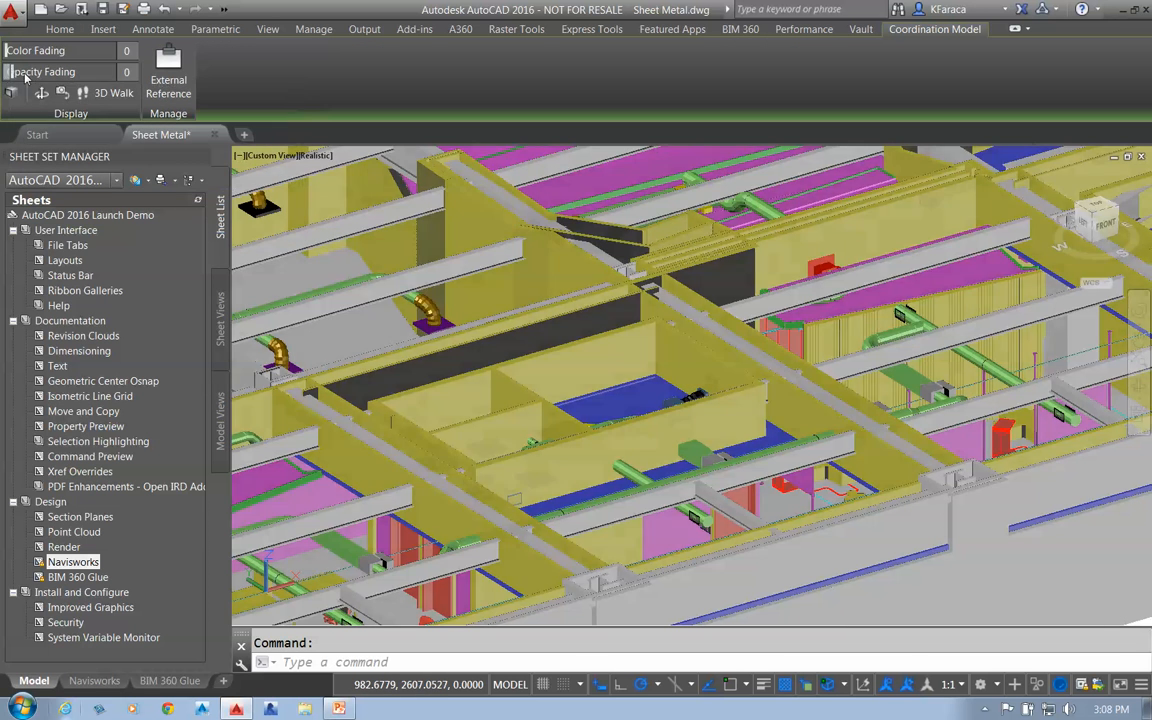
left_click_drag(8, 72, 75, 72)
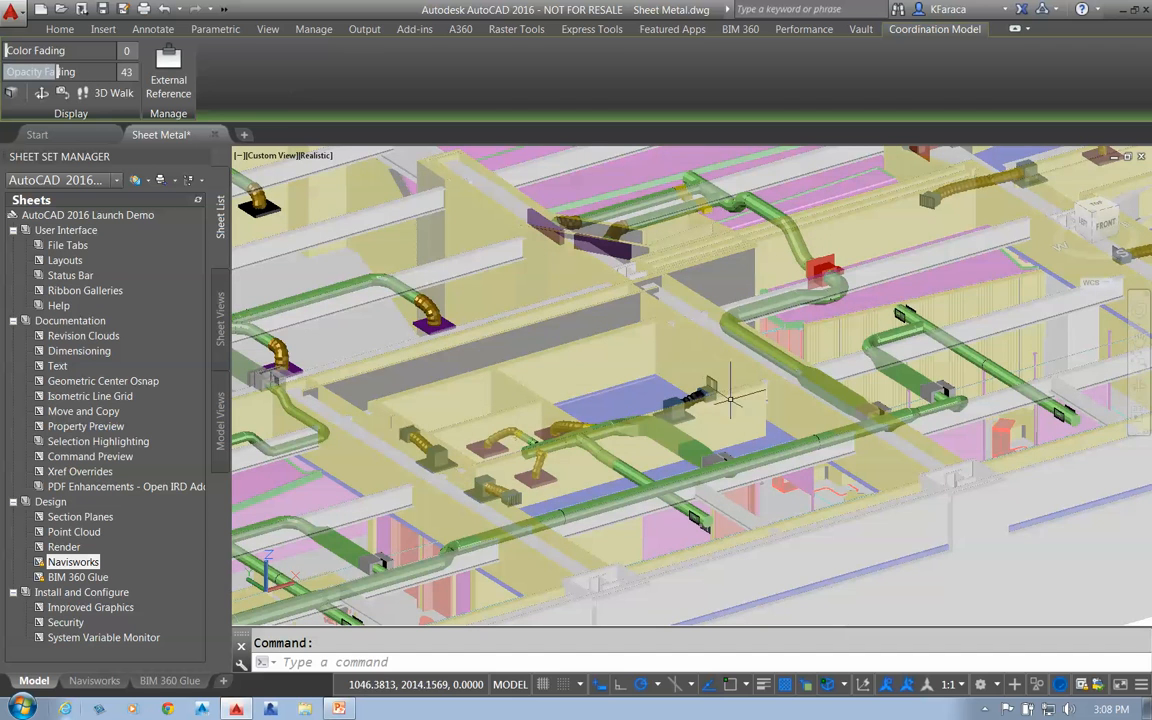
middle_click_drag(690, 359, 977, 360)
middle_click_drag(678, 355, 1148, 456)
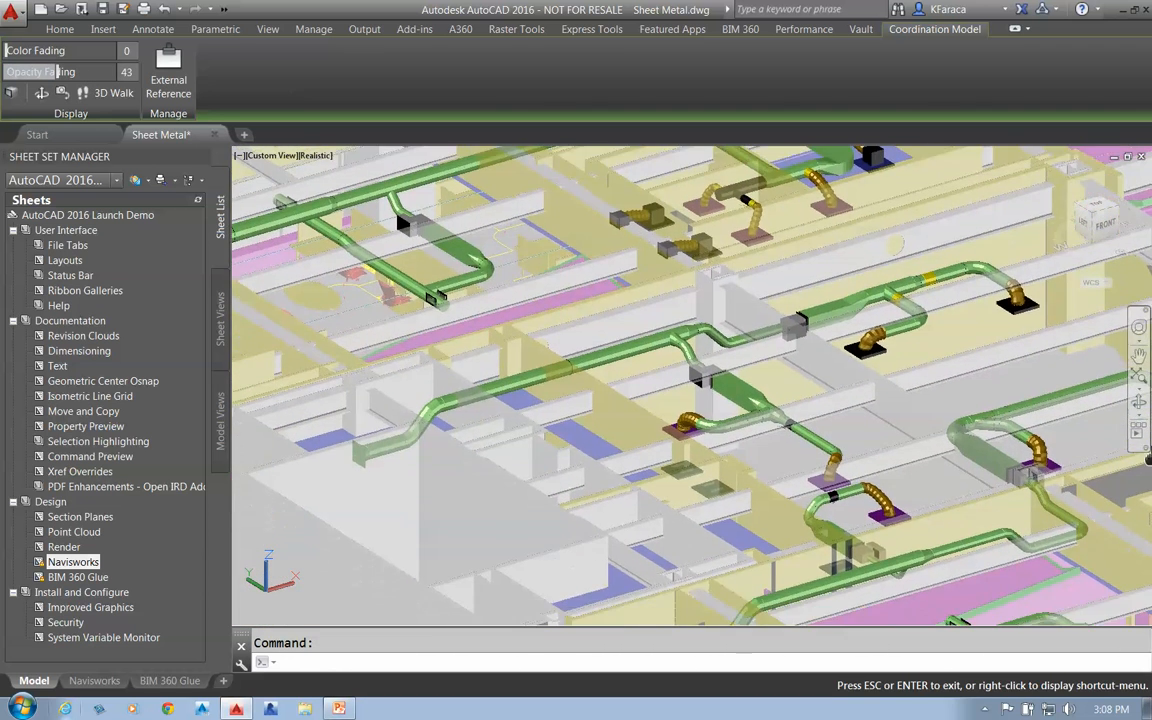
left_click_drag(1125, 398, 1070, 206)
key("Escape")
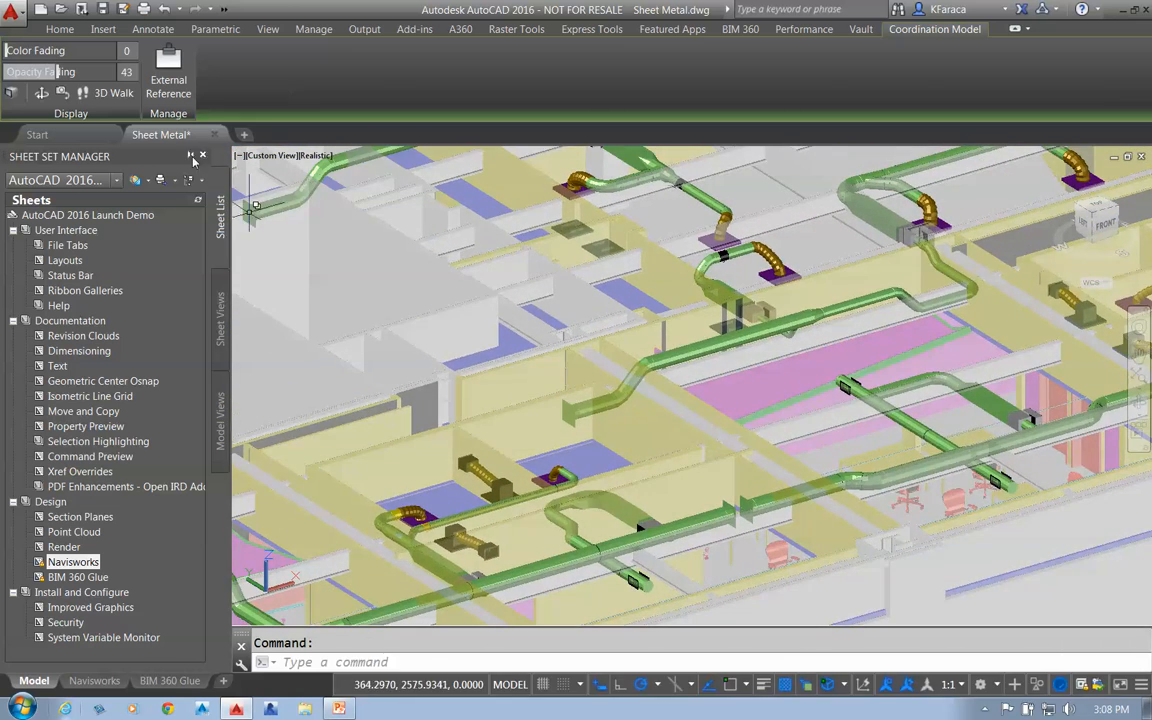
Try perspective projection on the model view and return to parallel projection.
left_click(12, 93)
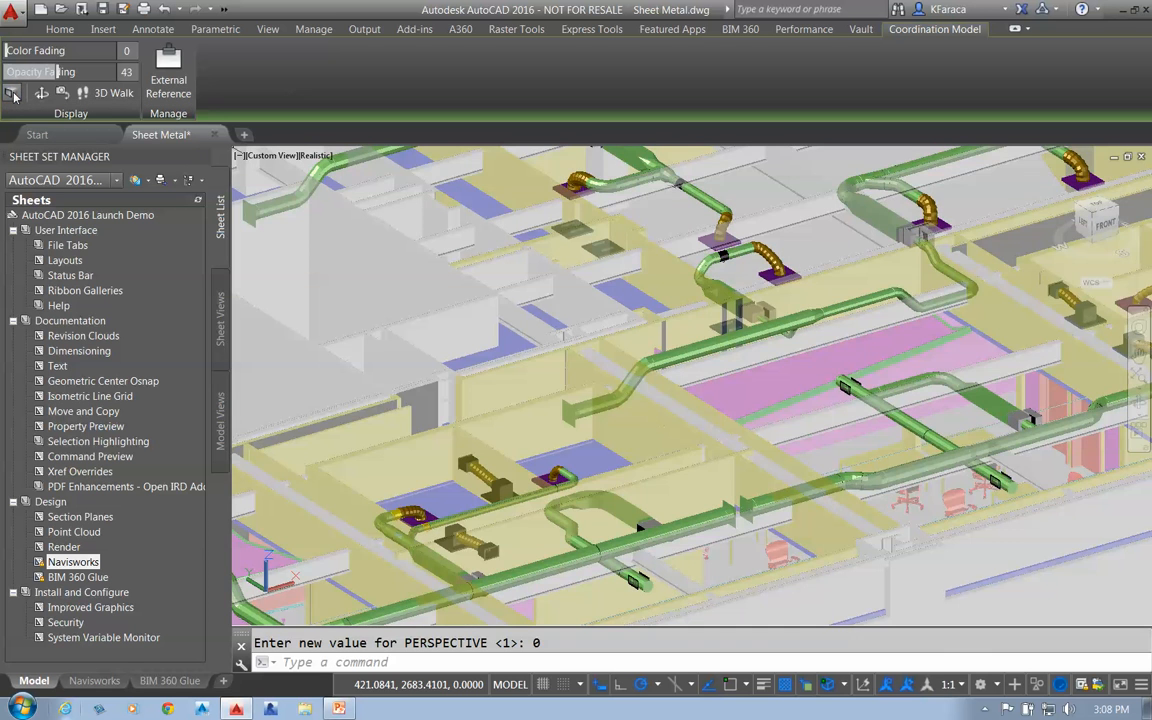
left_click(12, 93)
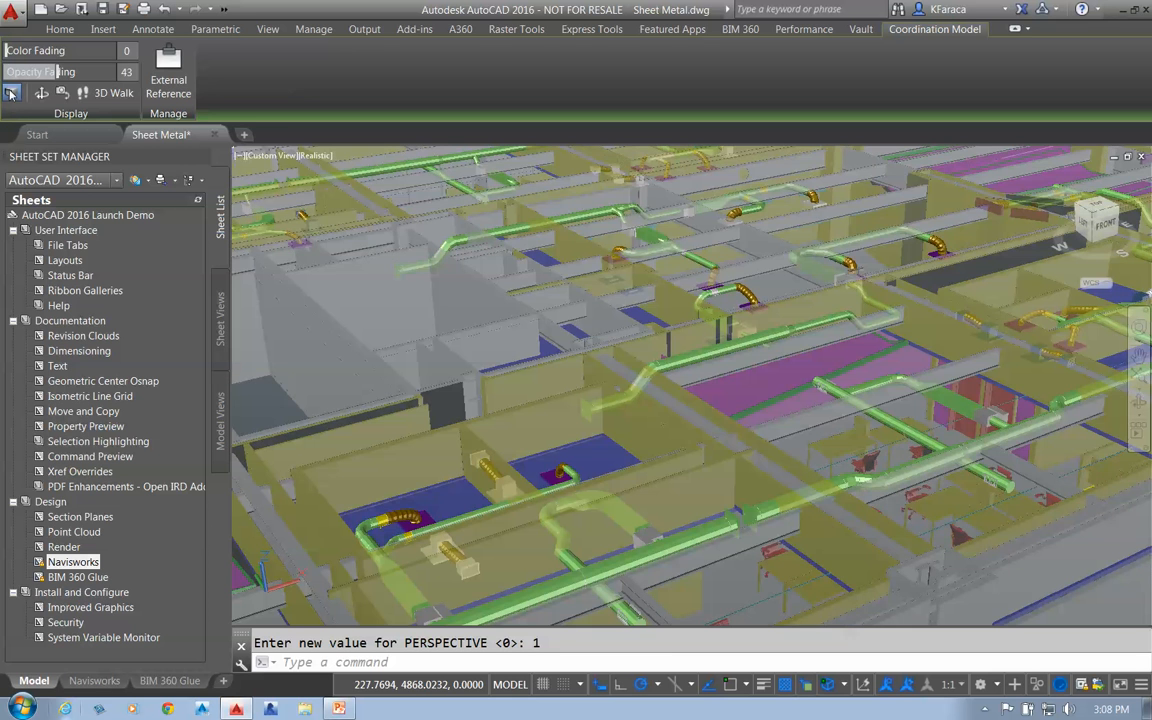
left_click(12, 93)
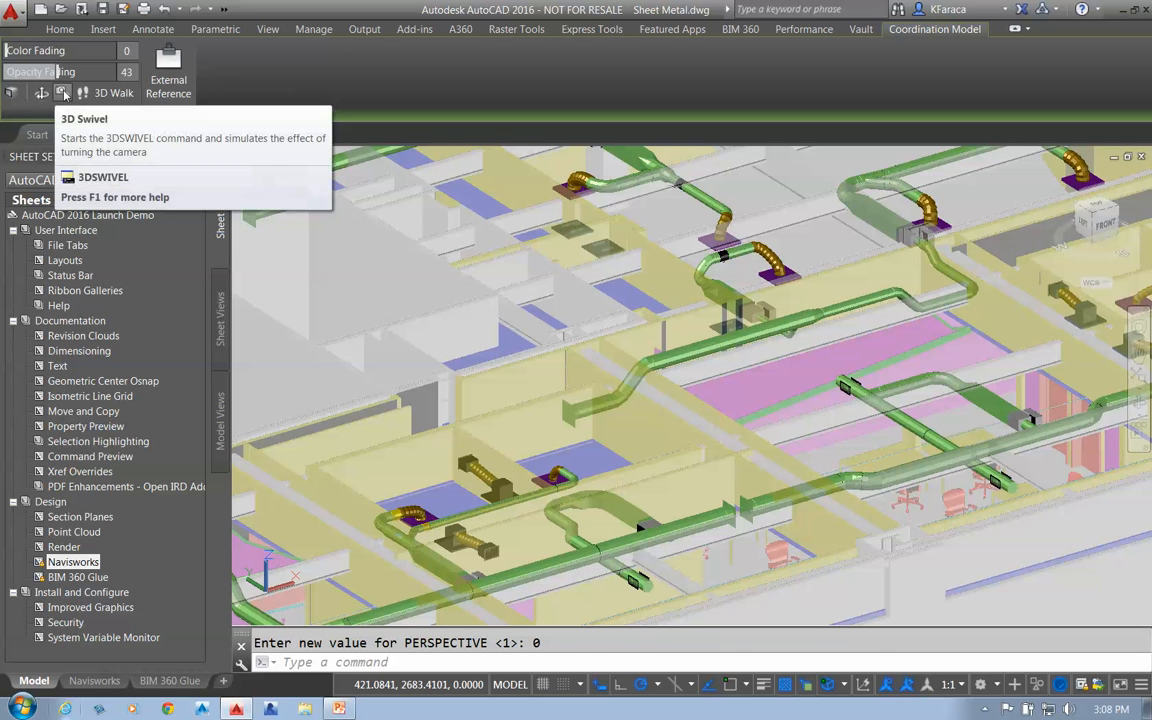
Use 3D Orbit to examine the building from its back-left side, close to the exterior wall corner.
left_click(41, 93)
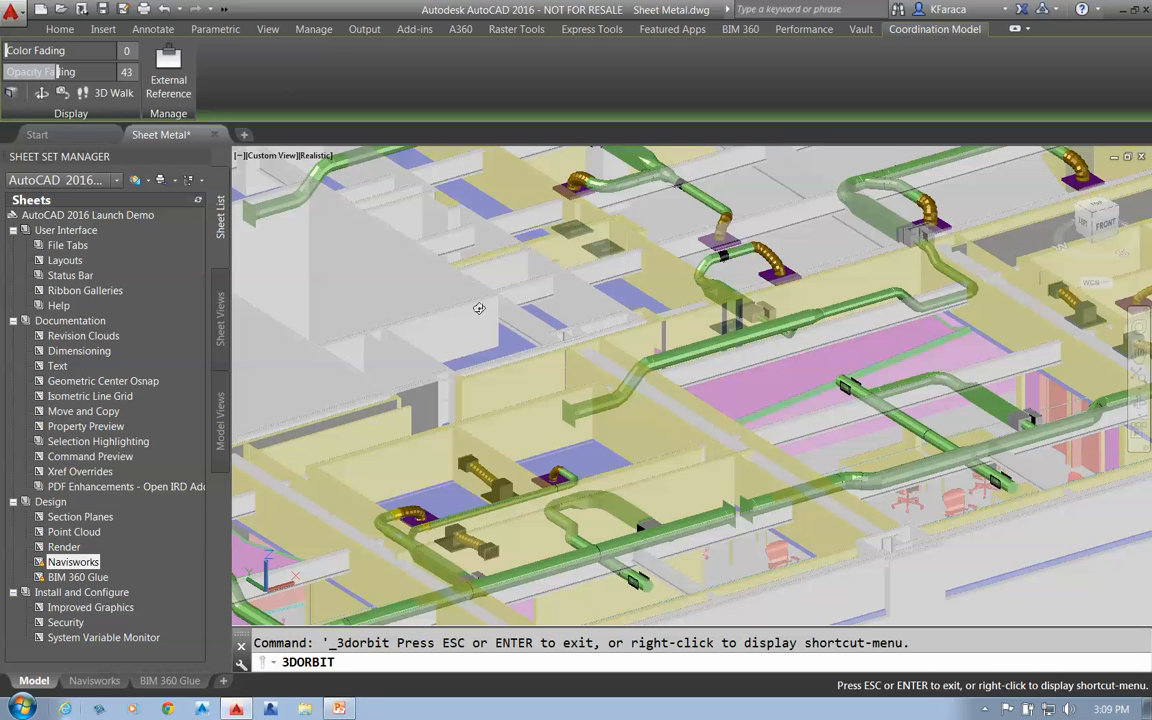
left_click_drag(542, 331, 800, 320)
scroll(780, 341, "up", 6)
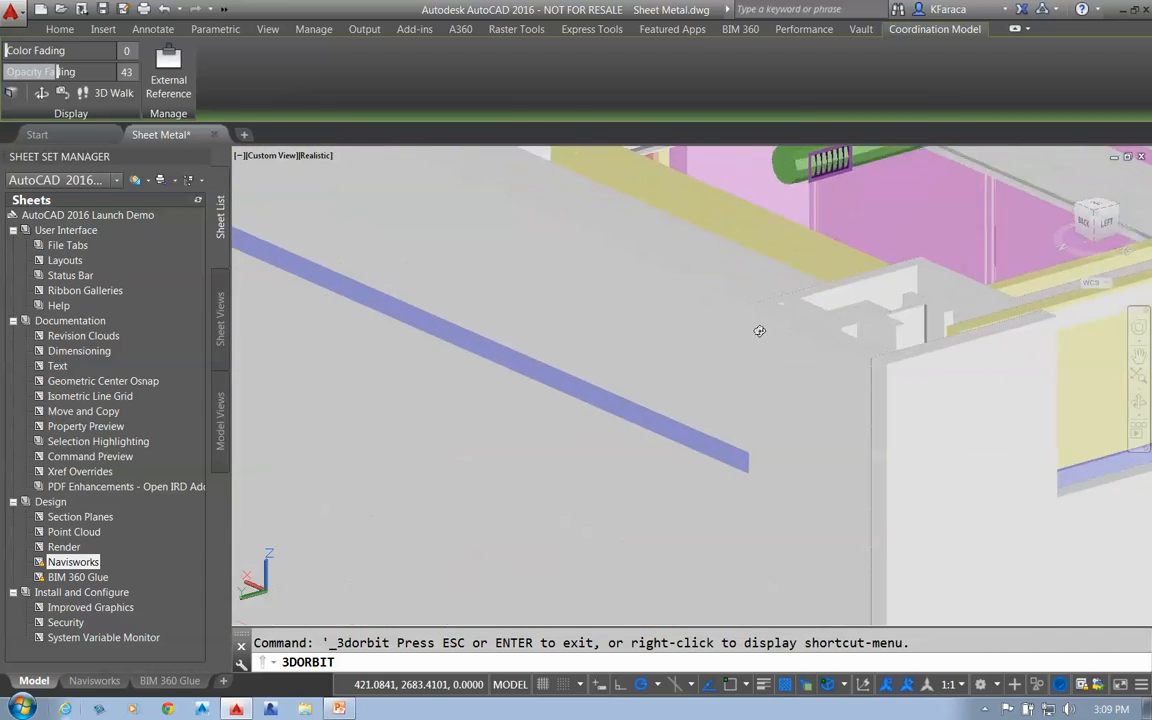
middle_click_drag(887, 311, 969, 388)
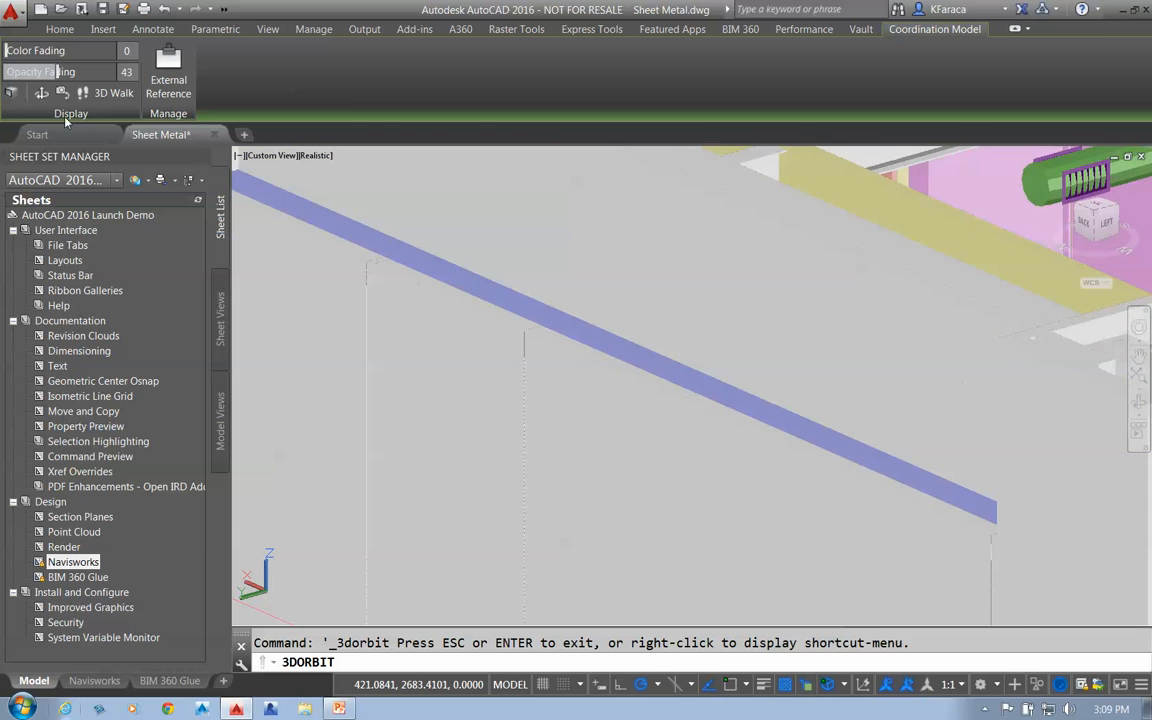
Use 3D Walk to move forward through the exterior wall into the building's interior.
left_click(85, 95)
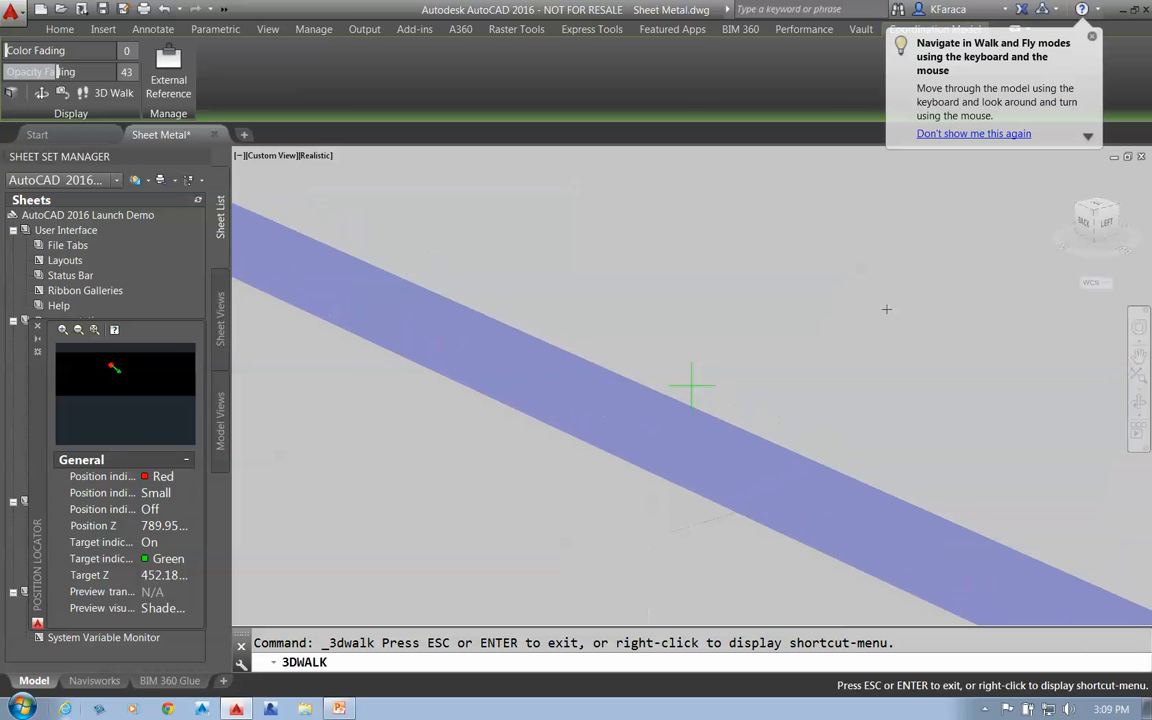
key("Up")
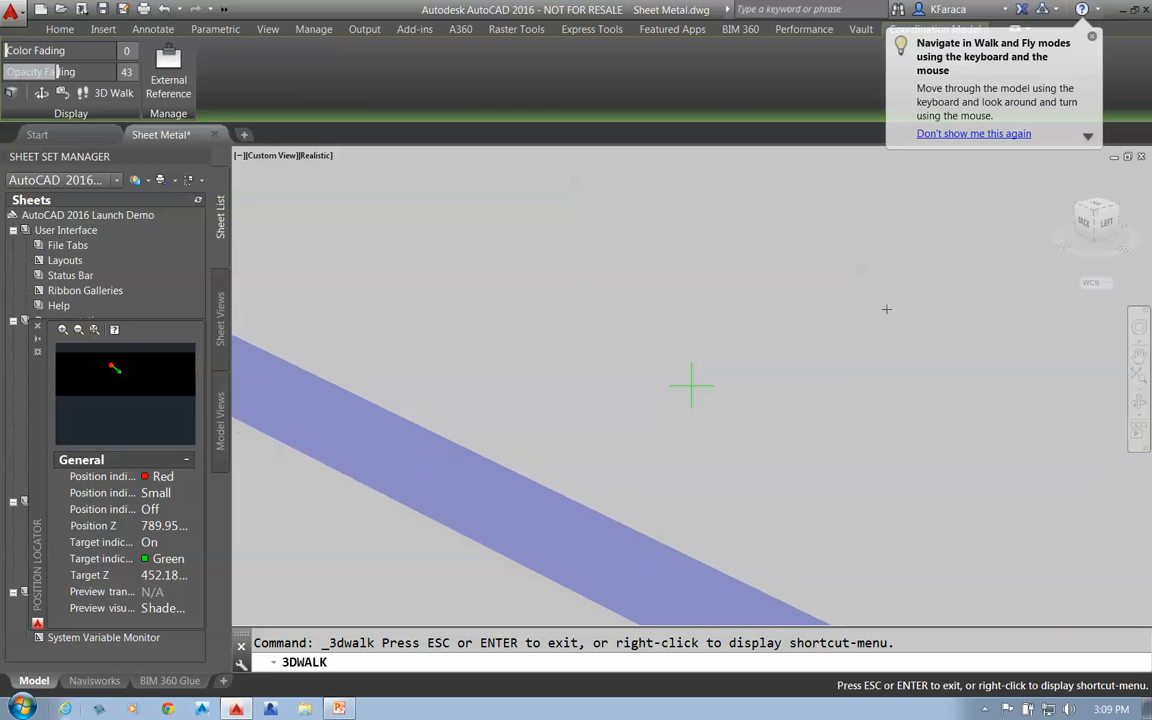
key("Up")
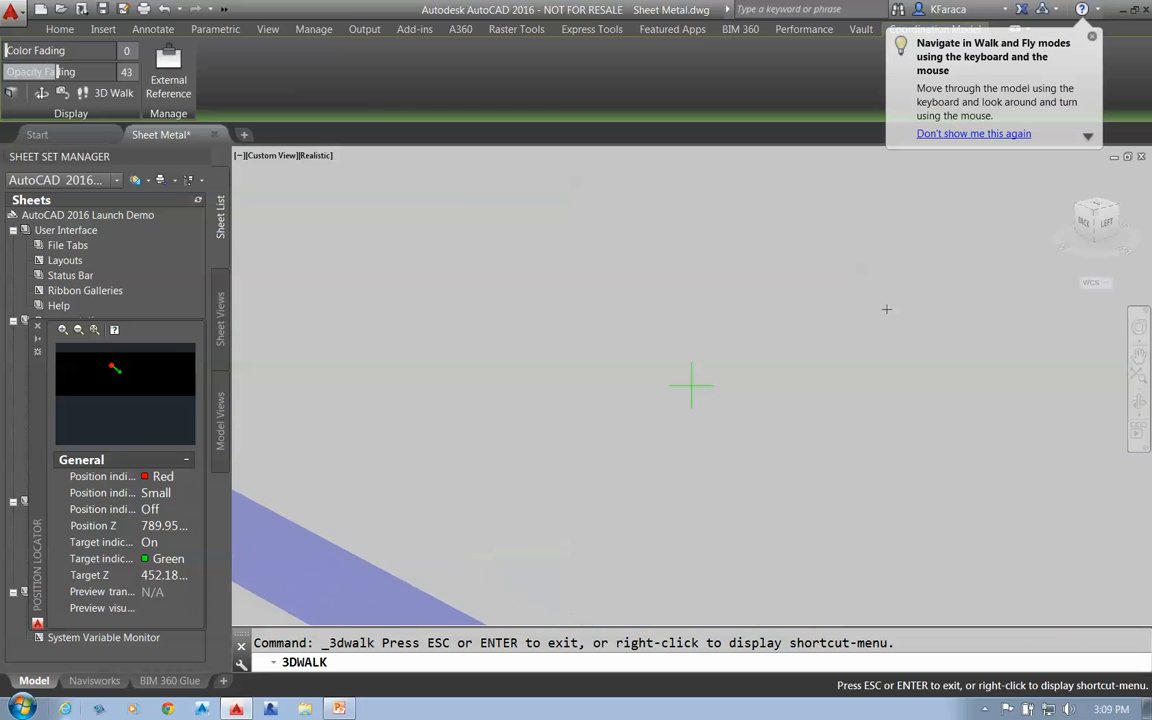
key("Up")
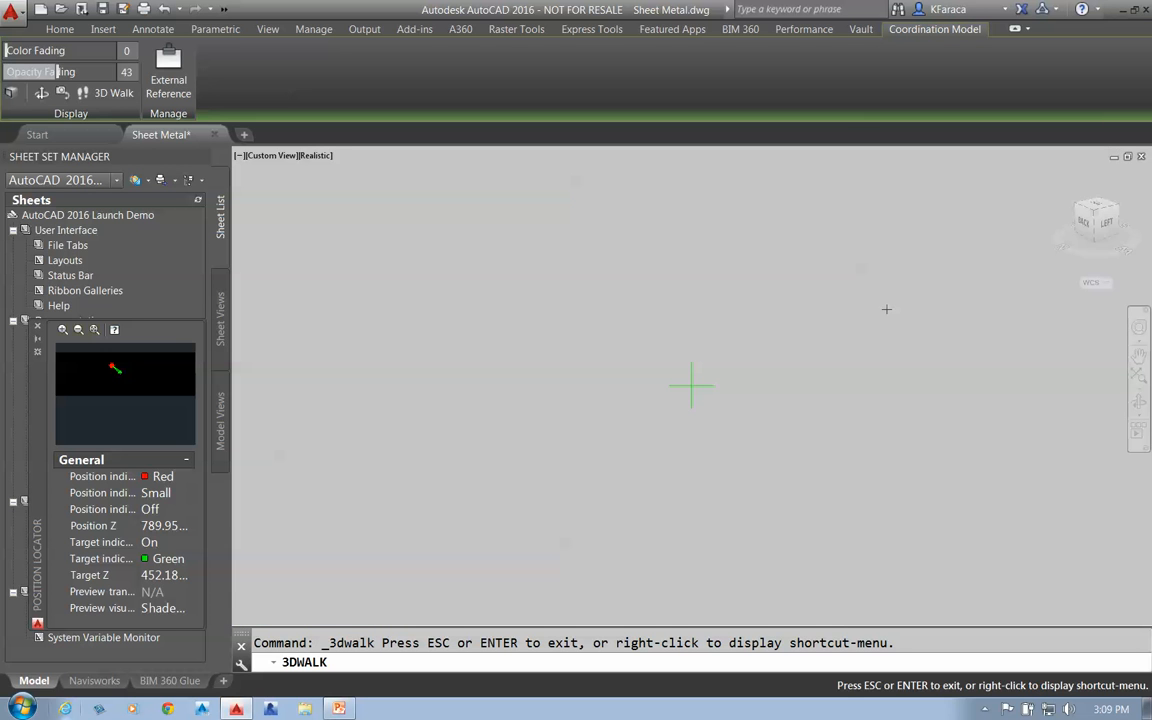
key("Up")
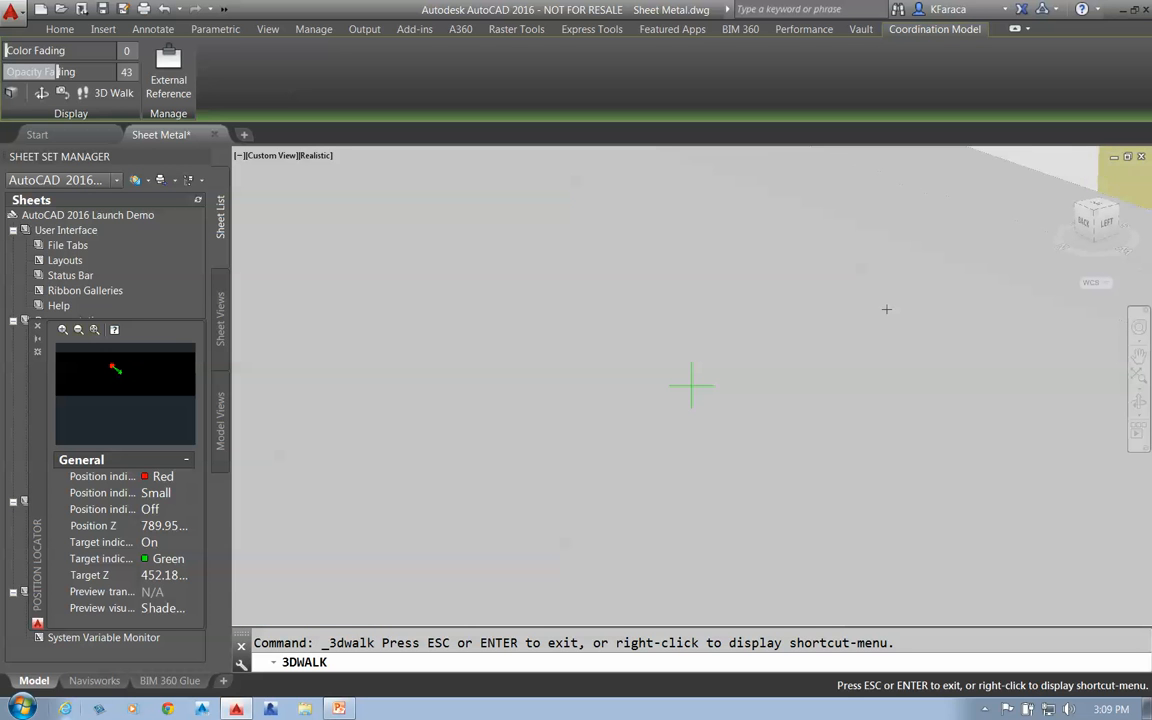
key("Up")
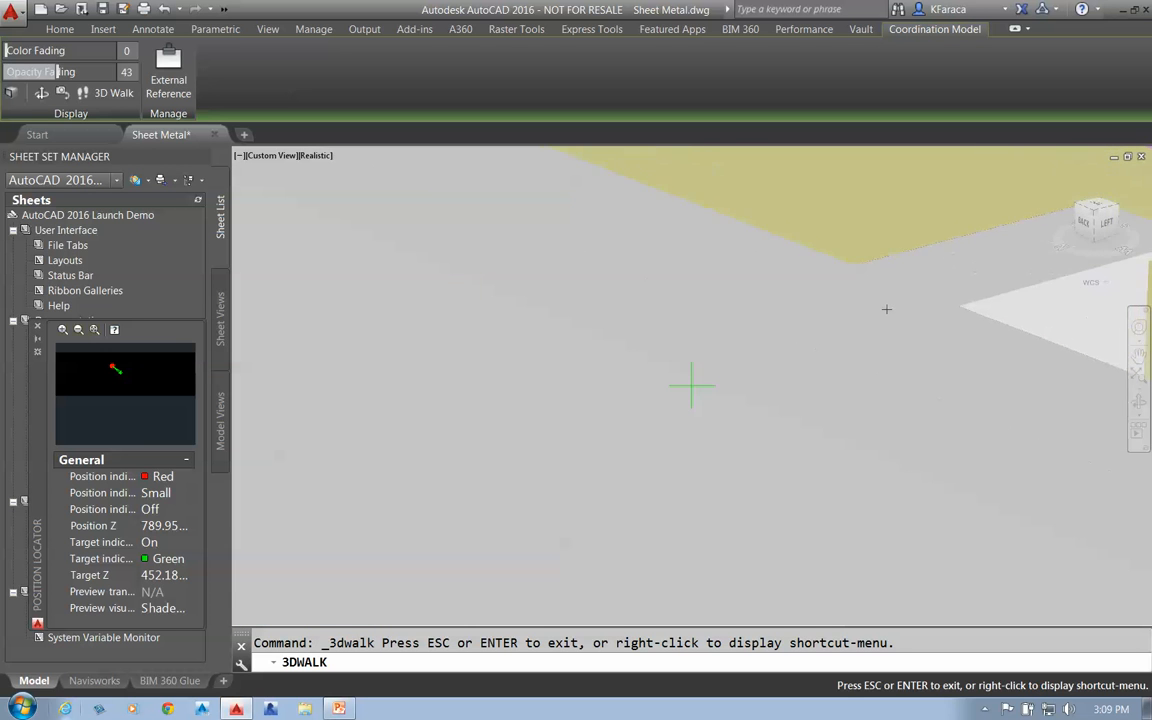
key("Up")
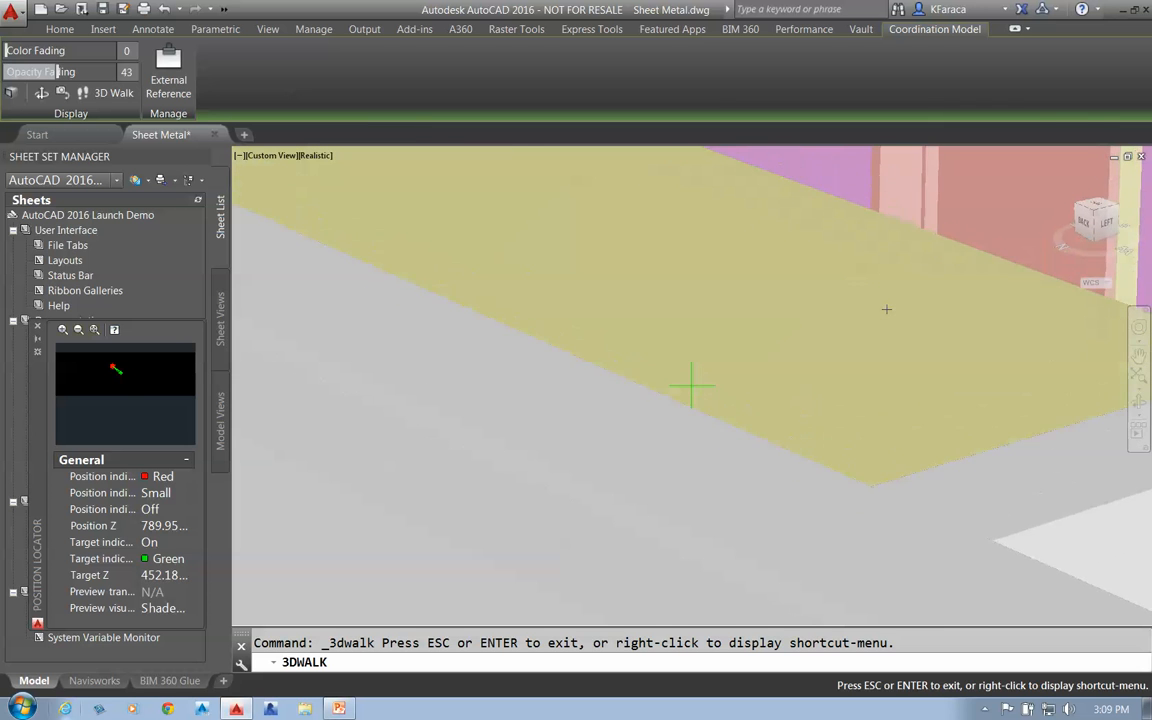
key("Up")
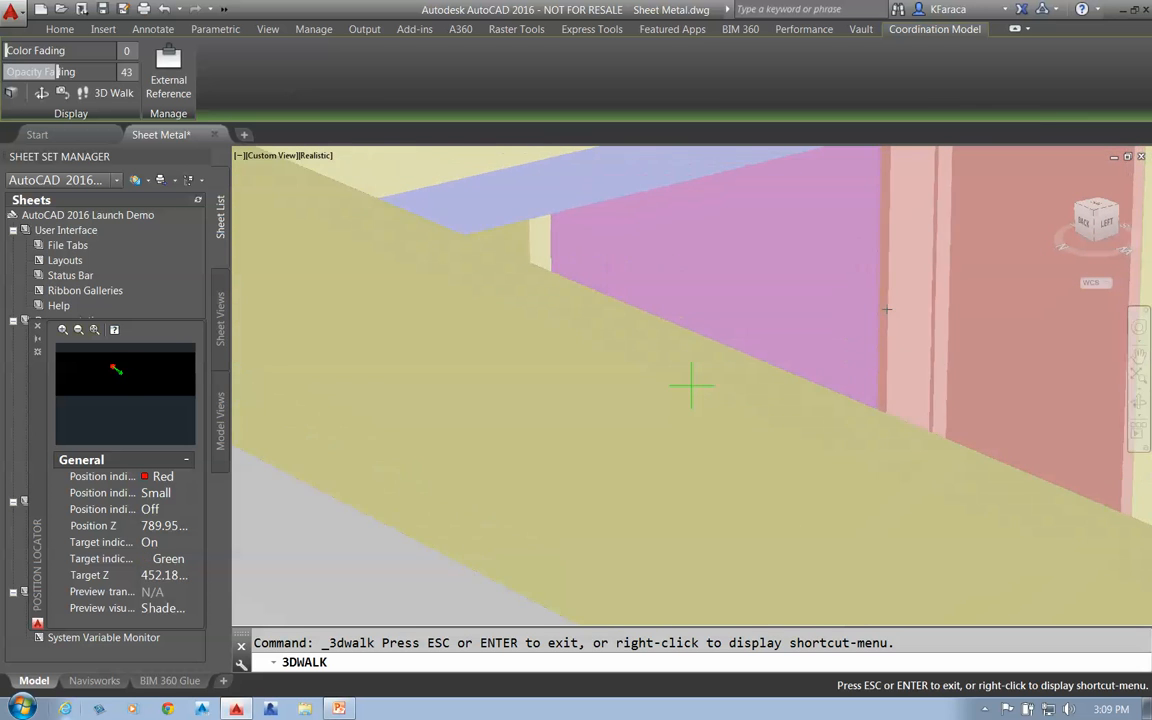
key("Up")
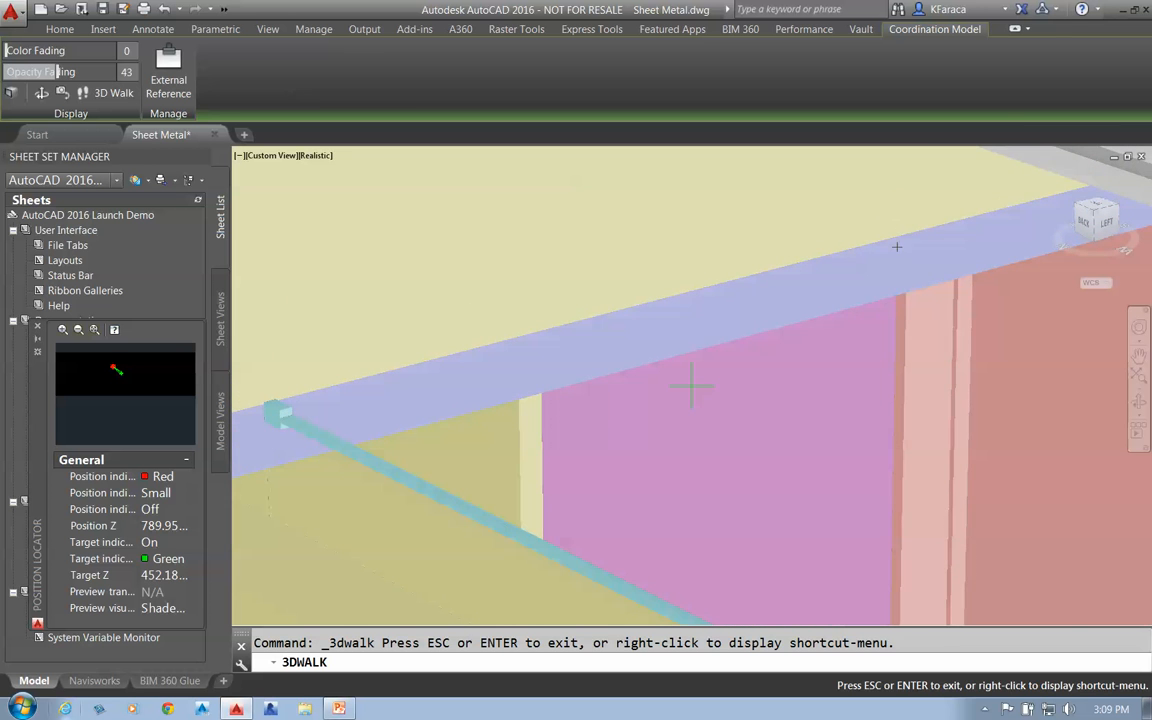
Look around and keep walking among the ducts, diffusers and flexible connections inside the building.
left_click_drag(897, 246, 924, 318)
key("Up")
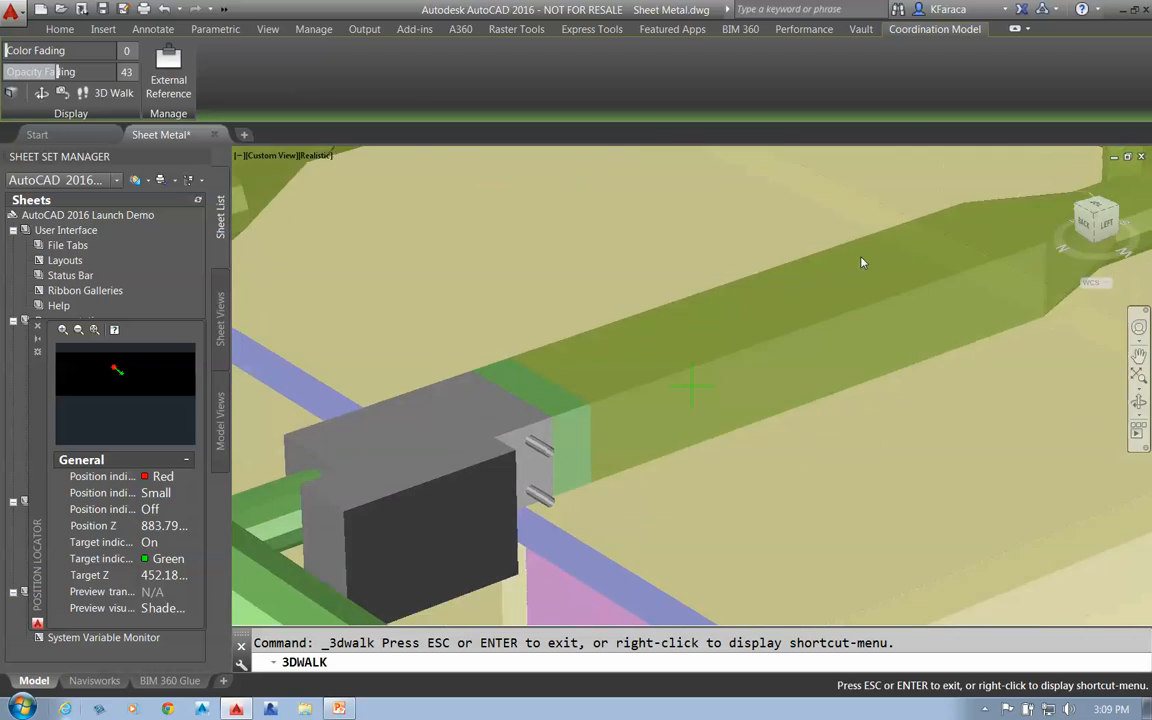
left_click_drag(759, 296, 619, 178)
key("Up")
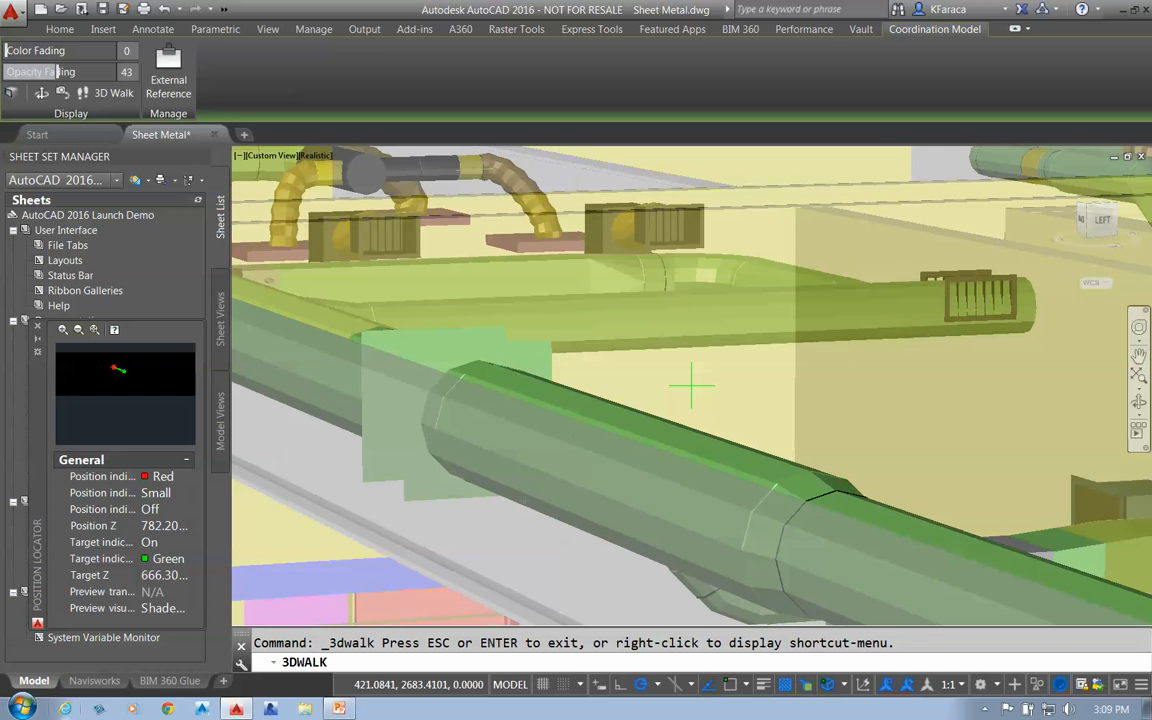
left_click_drag(505, 375, 529, 481)
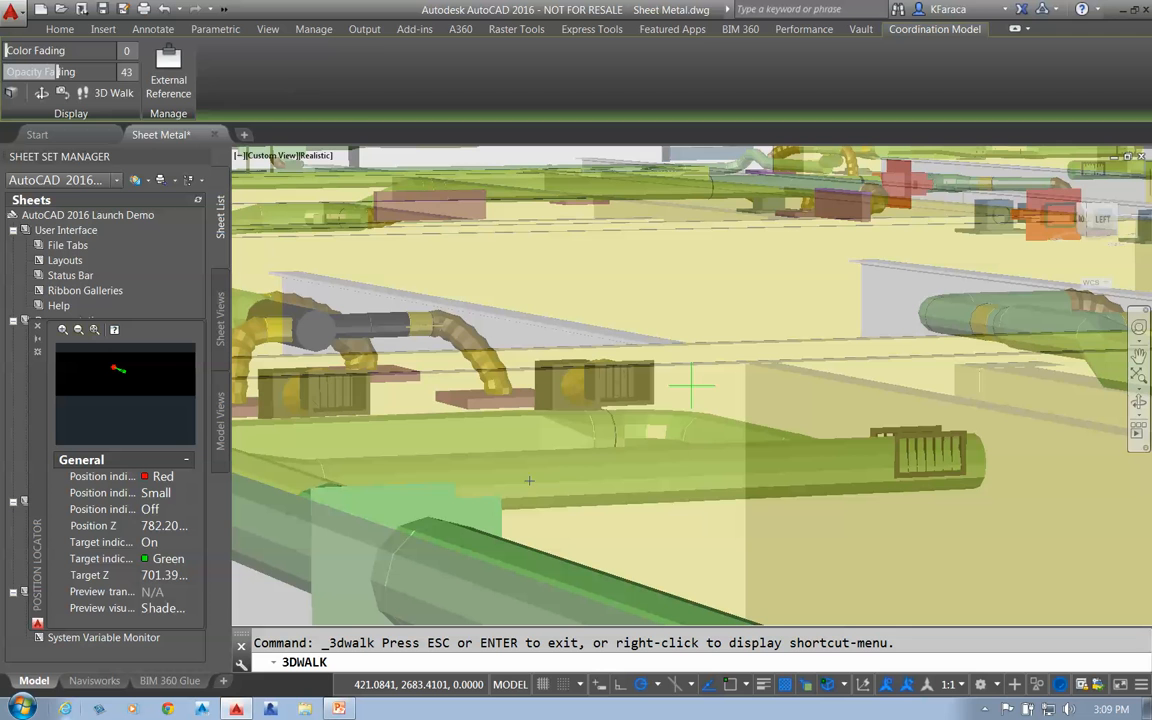
left_click(95, 96)
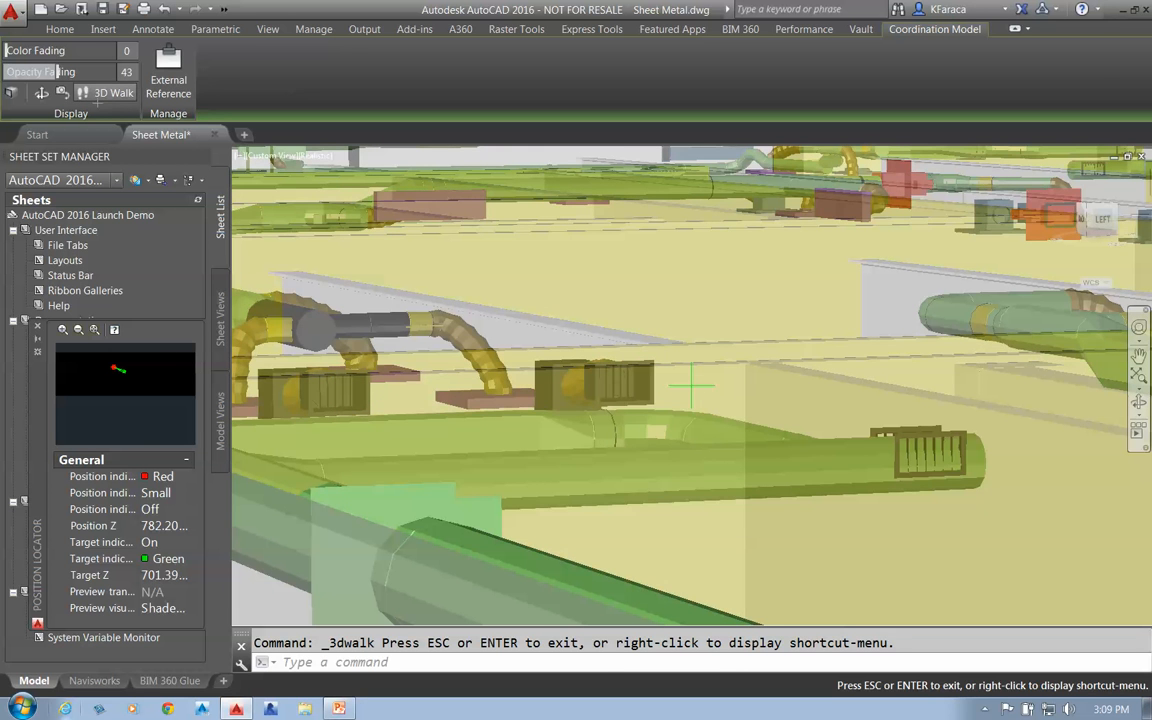
left_click(97, 96)
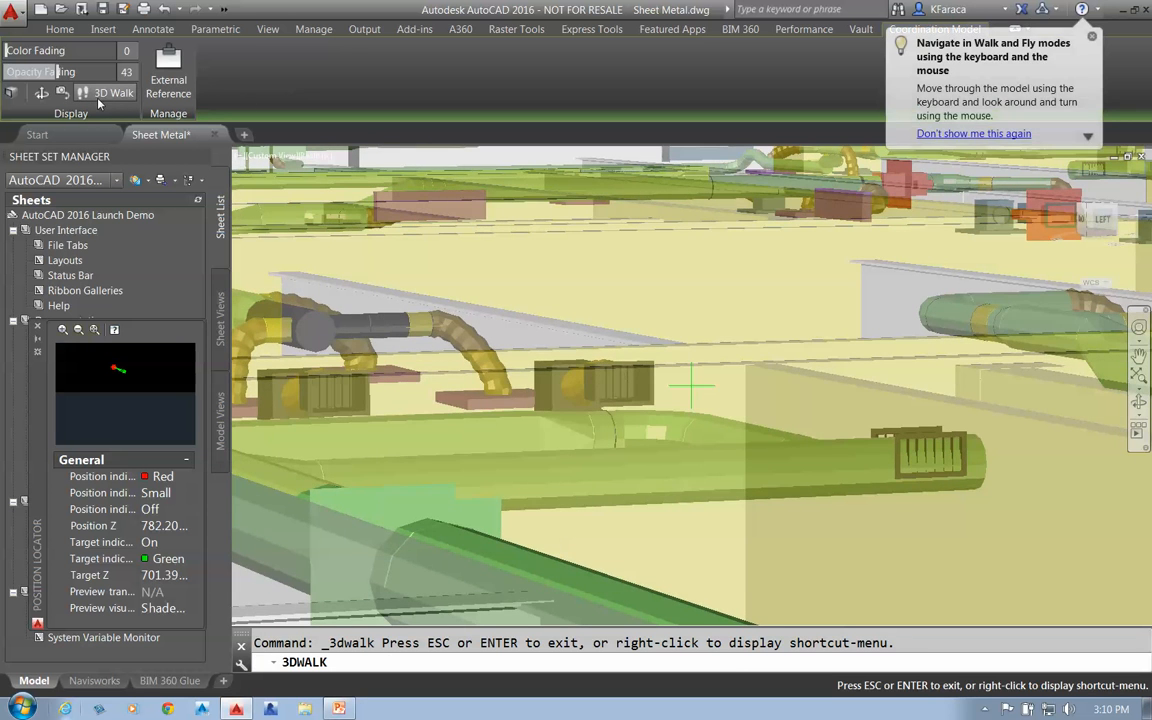
left_click(1093, 38)
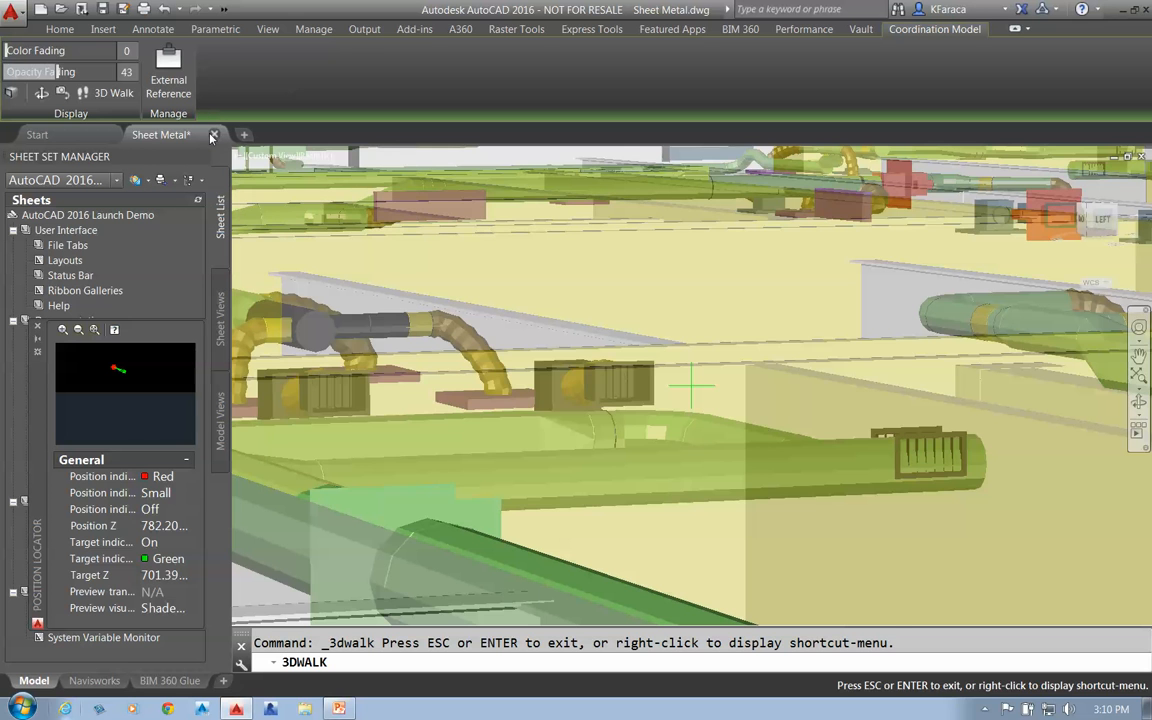
Close the Sheet Metal drawing without saving its changes and open the Improved Graphics sheet from the sheet set.
left_click(212, 135)
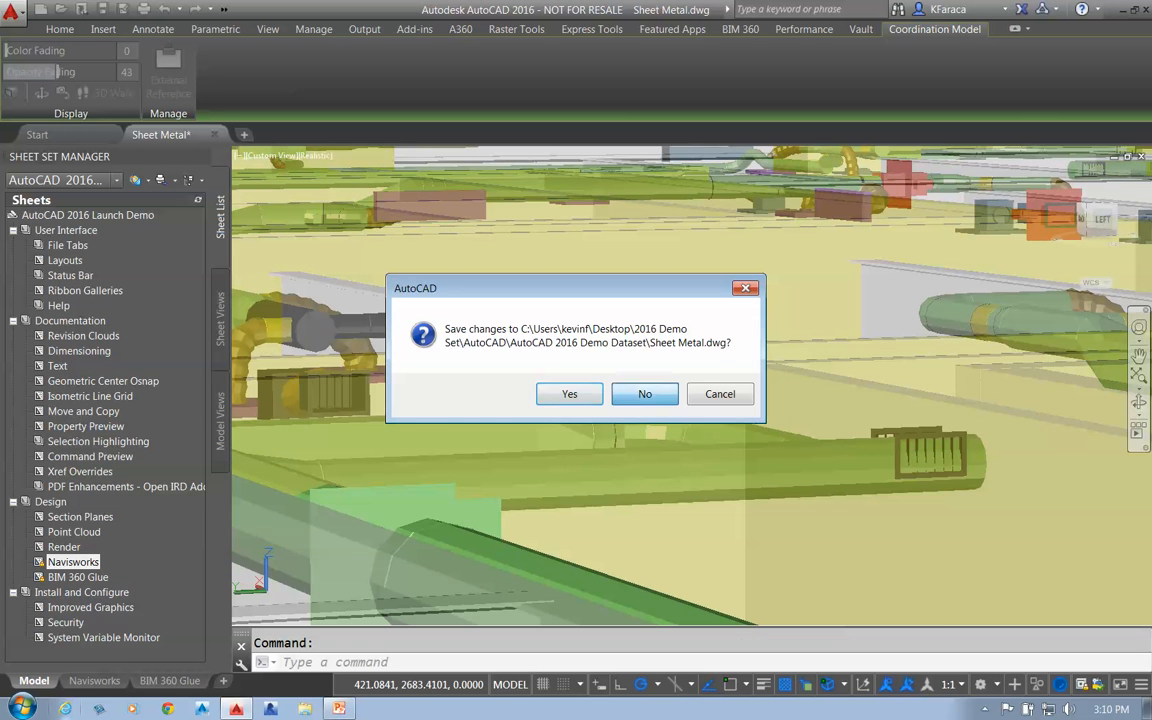
left_click(644, 393)
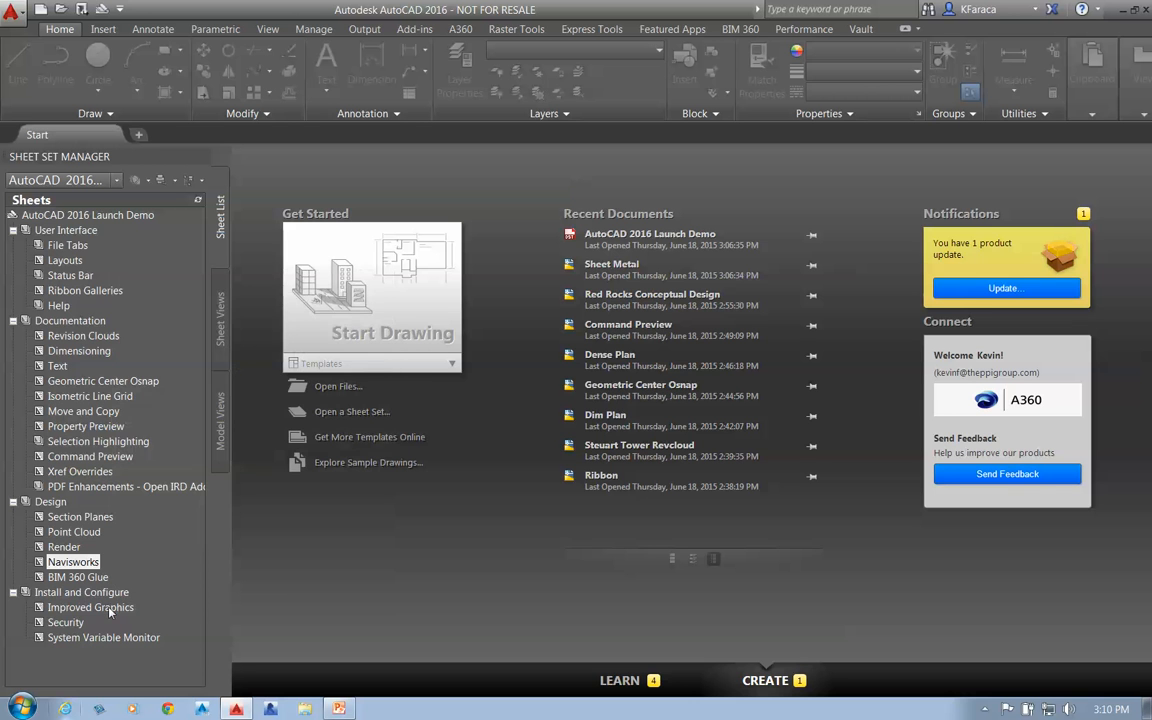
left_click(109, 612)
right_click(107, 613)
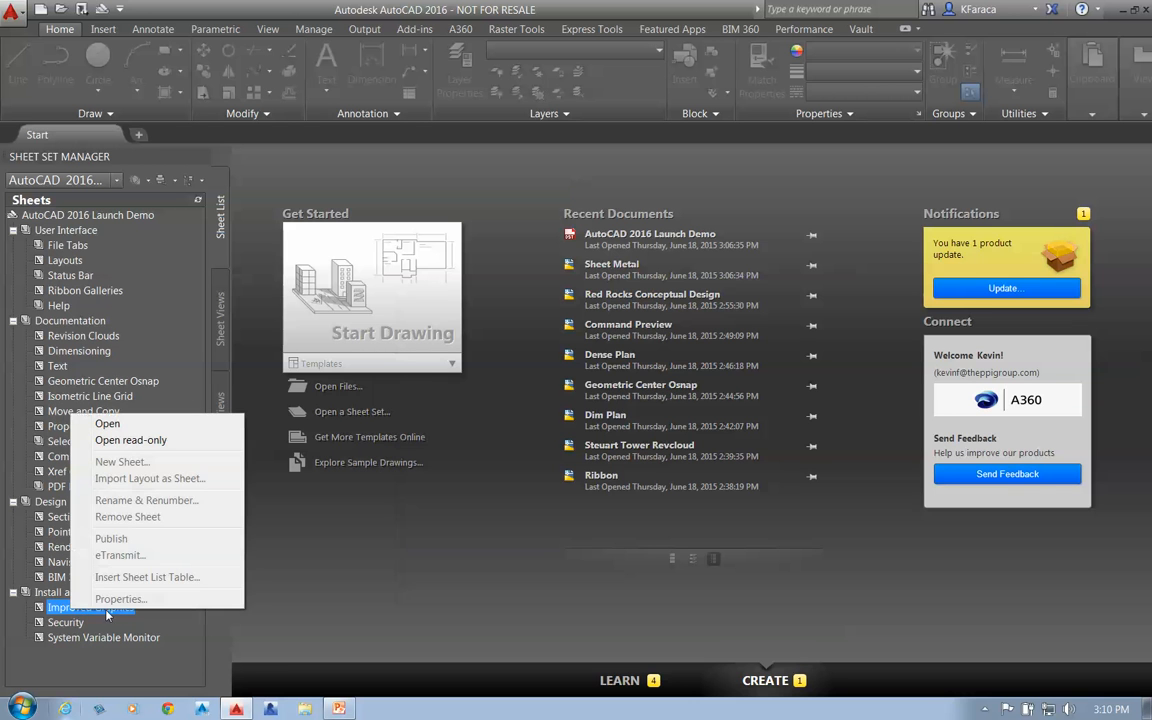
left_click(107, 423)
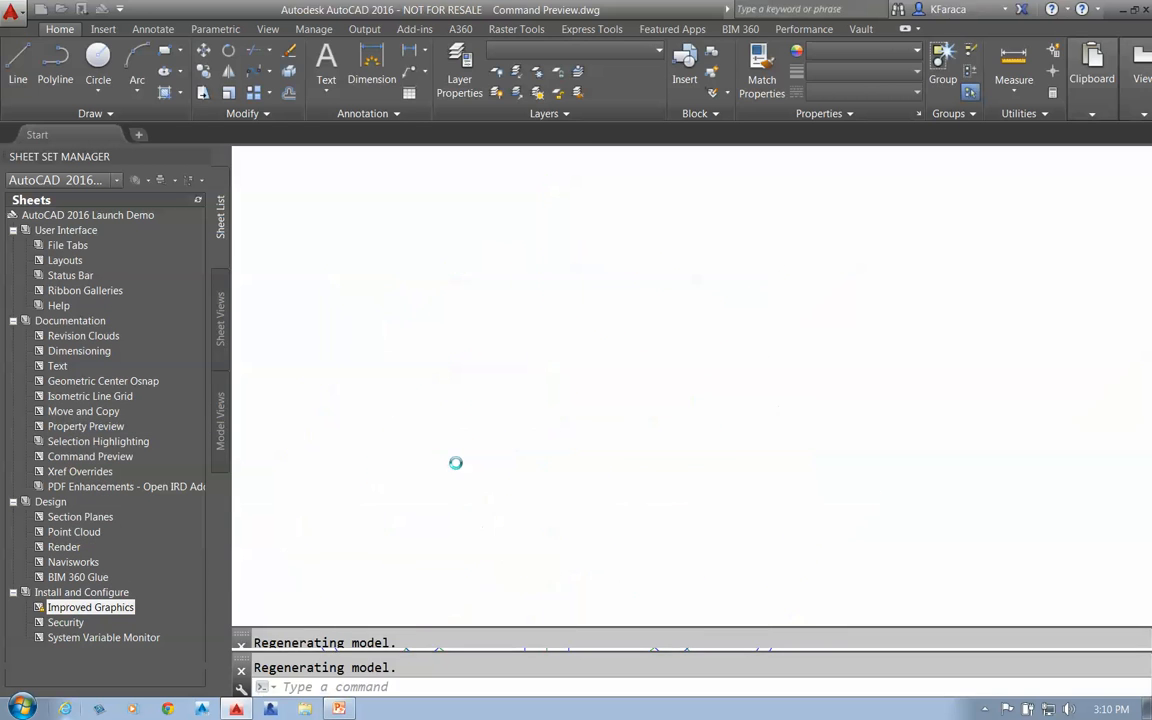
scroll(742, 420, "up", 2)
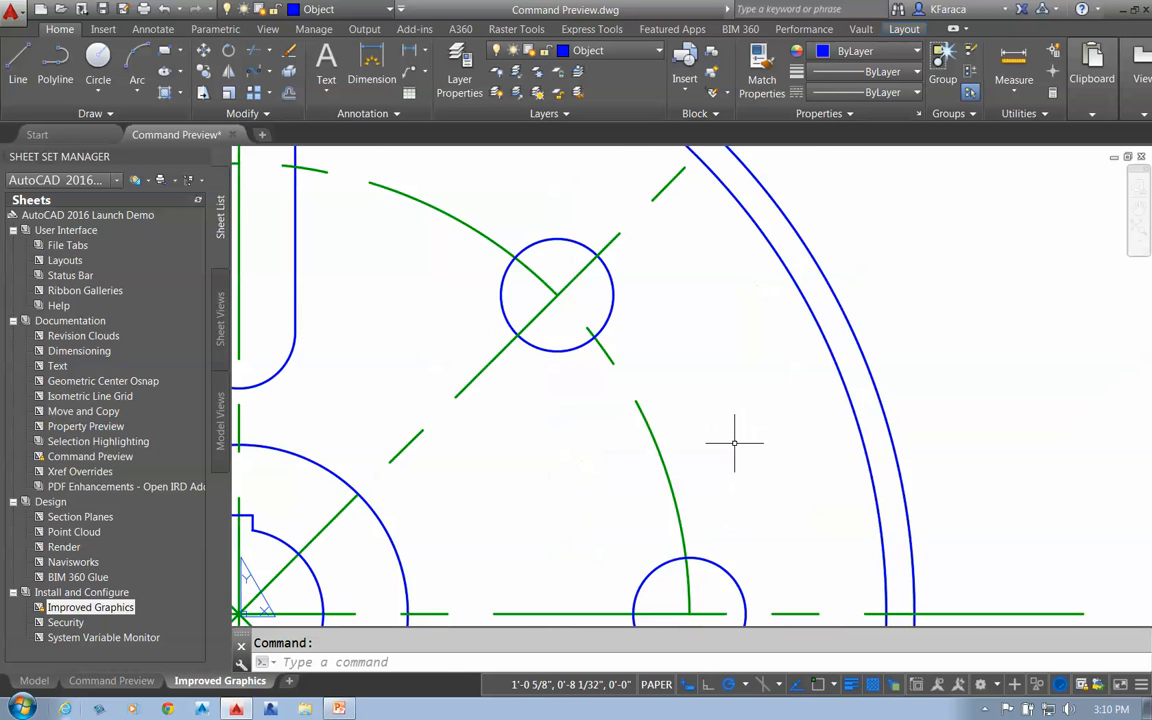
scroll(734, 443, "down", 1)
scroll(716, 441, "down", 1)
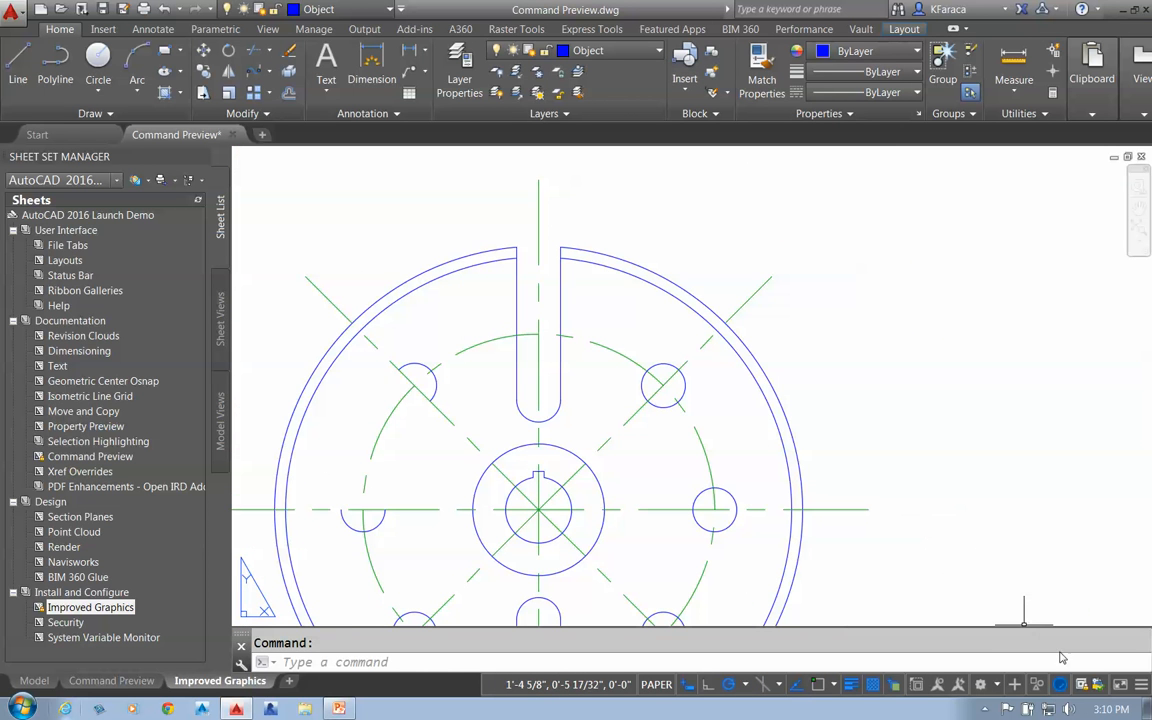
Turn off high quality geometry and smooth line display in the Graphics Performance settings.
right_click(1059, 690)
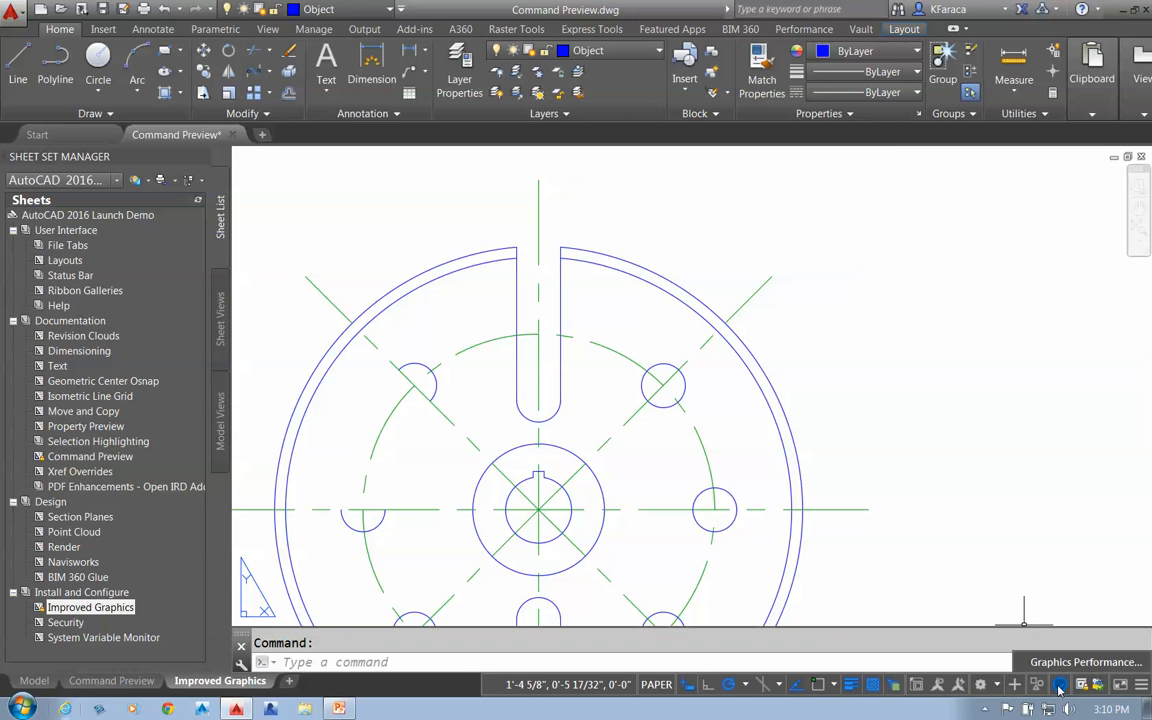
left_click(975, 596)
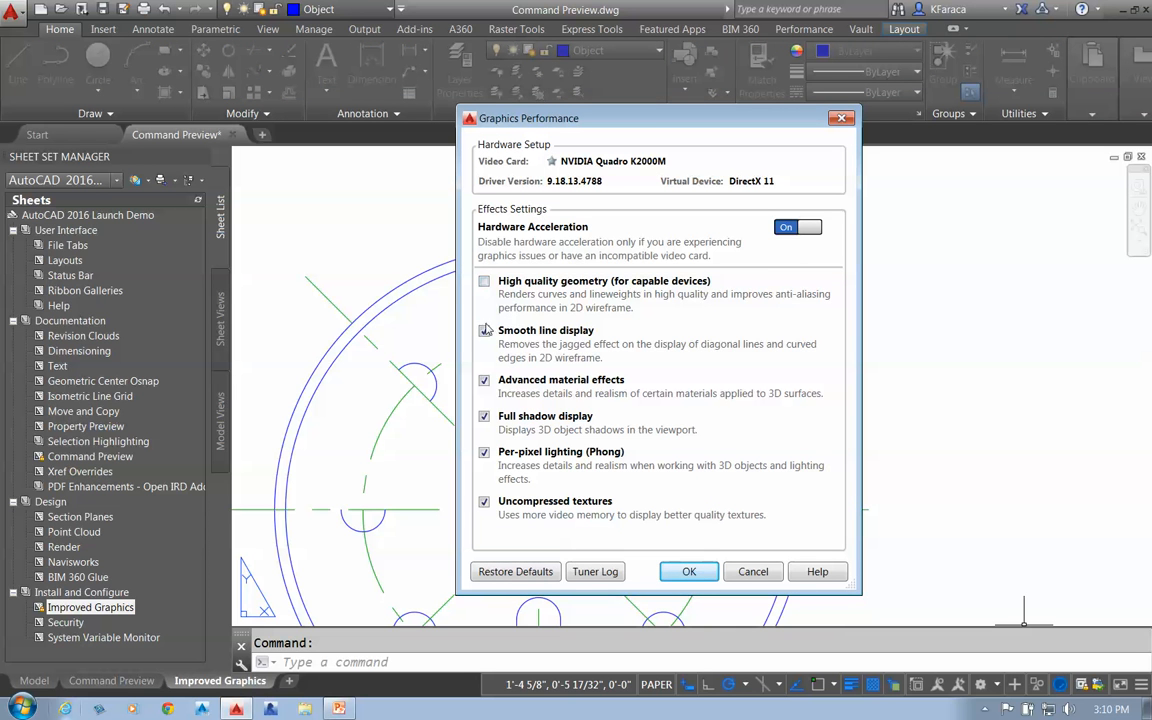
left_click(689, 572)
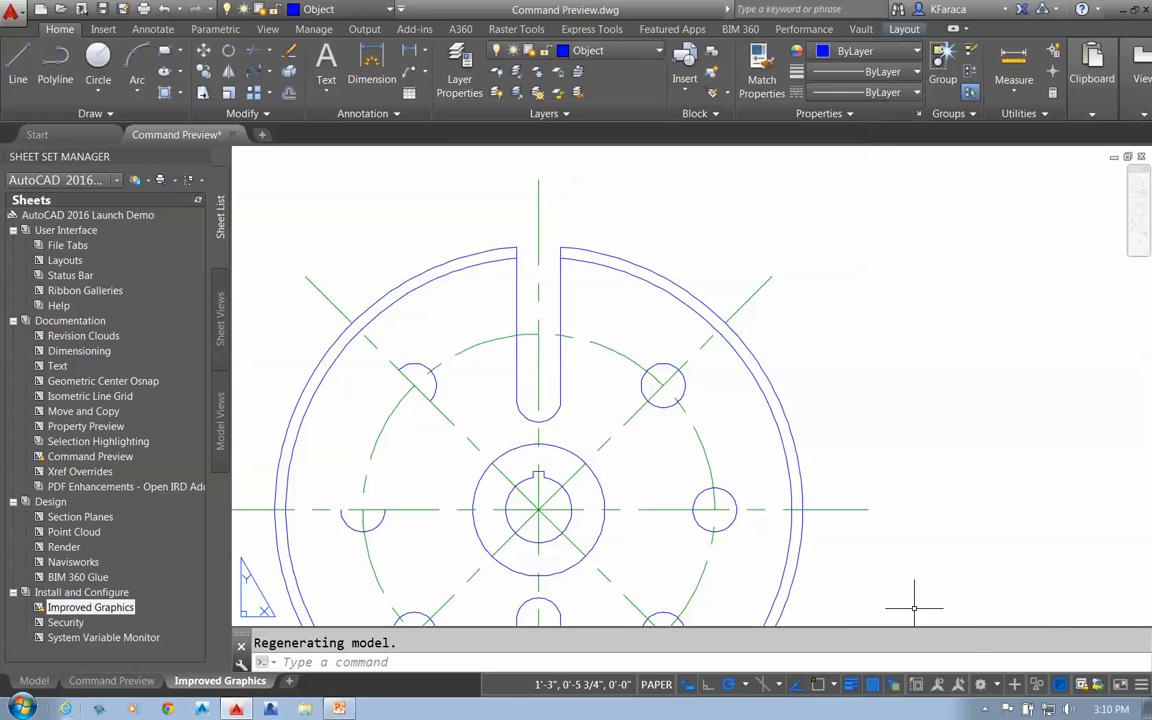
right_click(1061, 690)
left_click(955, 595)
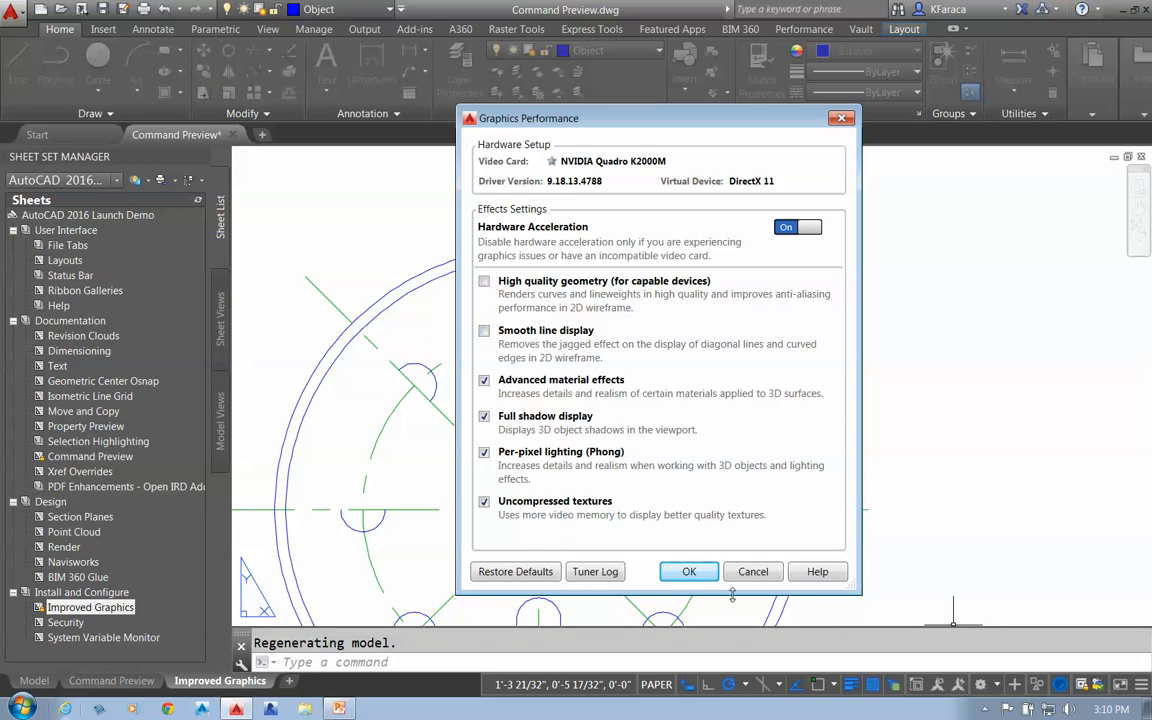
left_click(689, 572)
Examine the rendering of the part's outer arcs, hole circles and centerlines at several magnifications with the smoothing effects off.
scroll(810, 476, "up", 8)
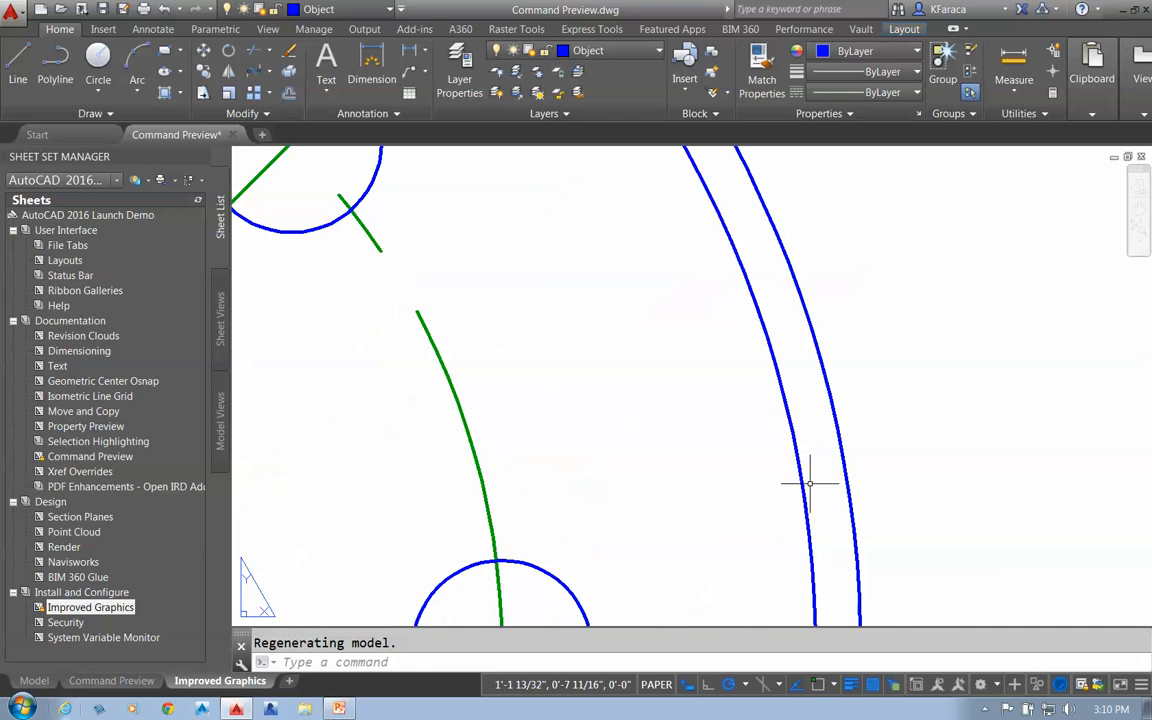
scroll(820, 480, "down", 4)
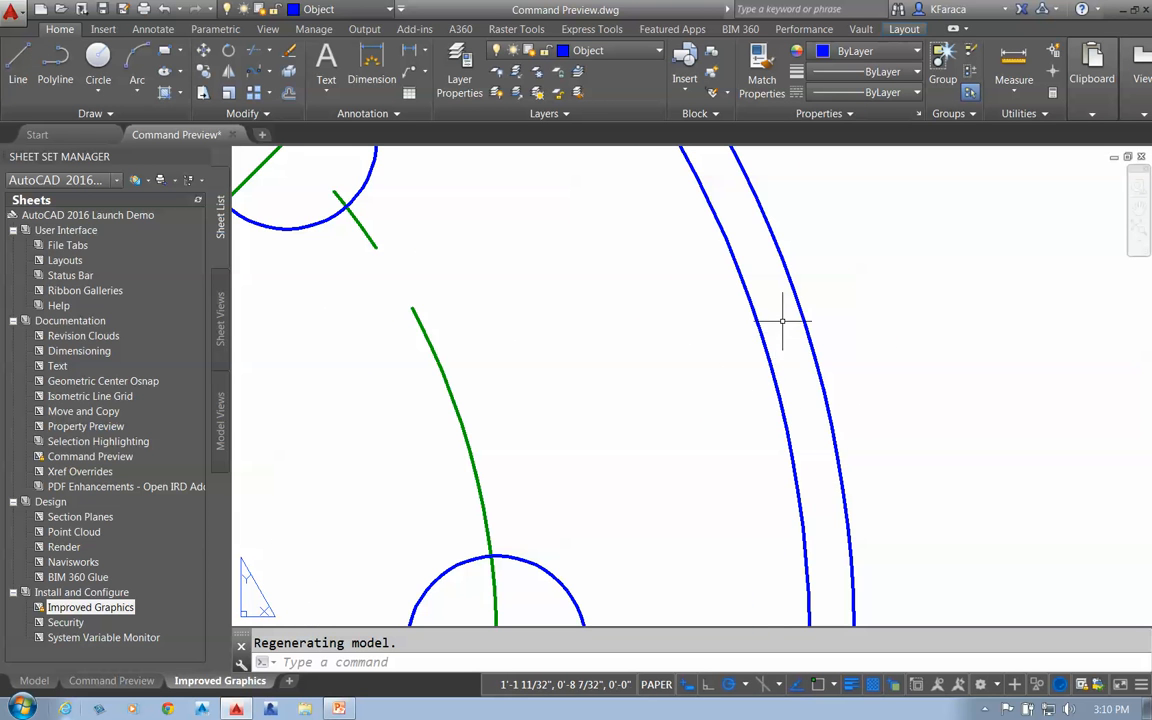
scroll(786, 330, "up", 2)
scroll(787, 334, "down", 2)
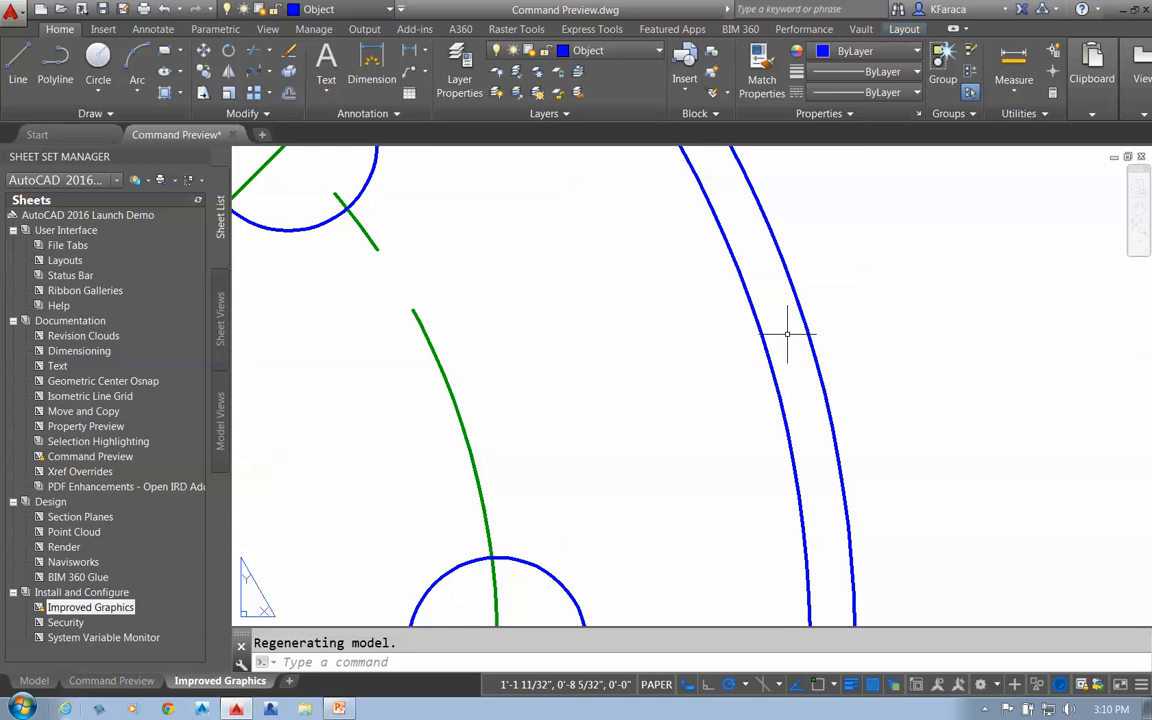
scroll(787, 334, "down", 3)
scroll(771, 411, "up", 2)
scroll(771, 420, "down", 4)
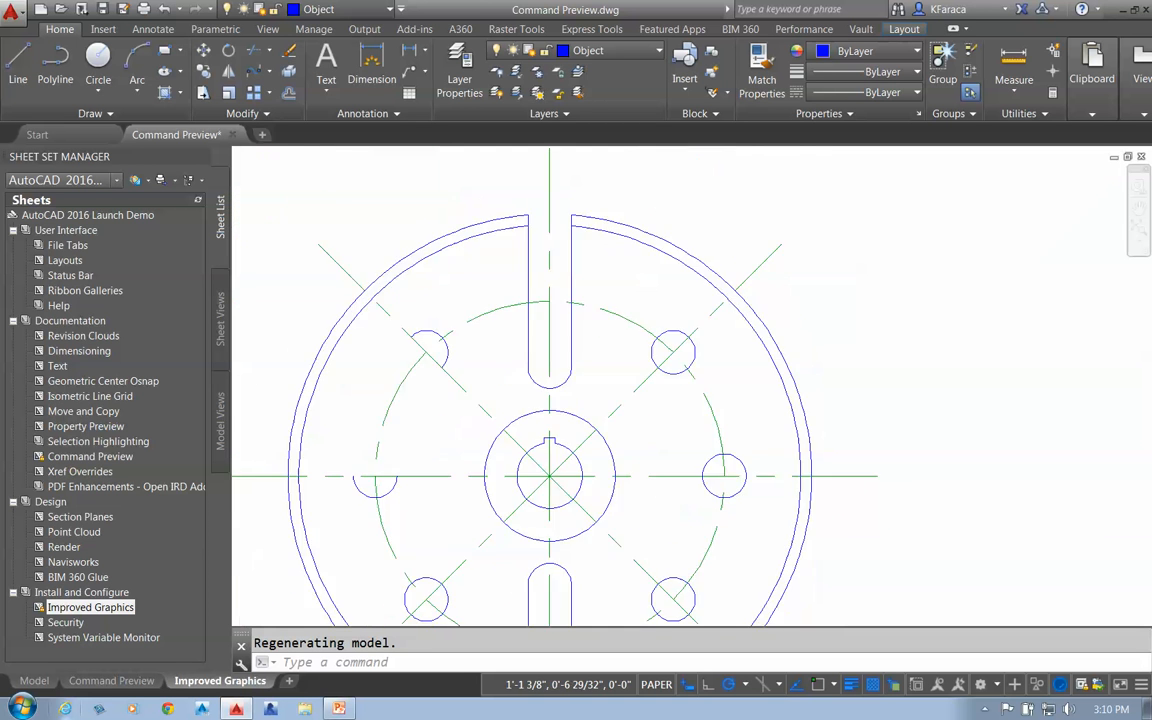
scroll(786, 491, "down", 4)
scroll(786, 491, "up", 6)
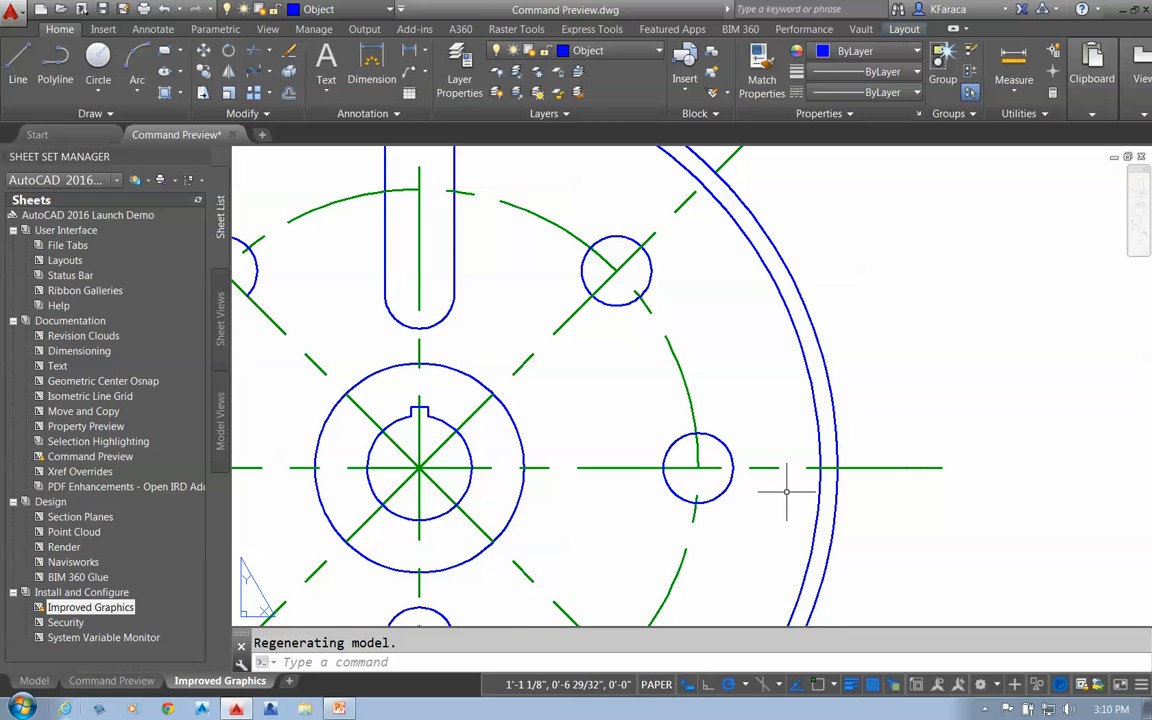
scroll(786, 491, "up", 8)
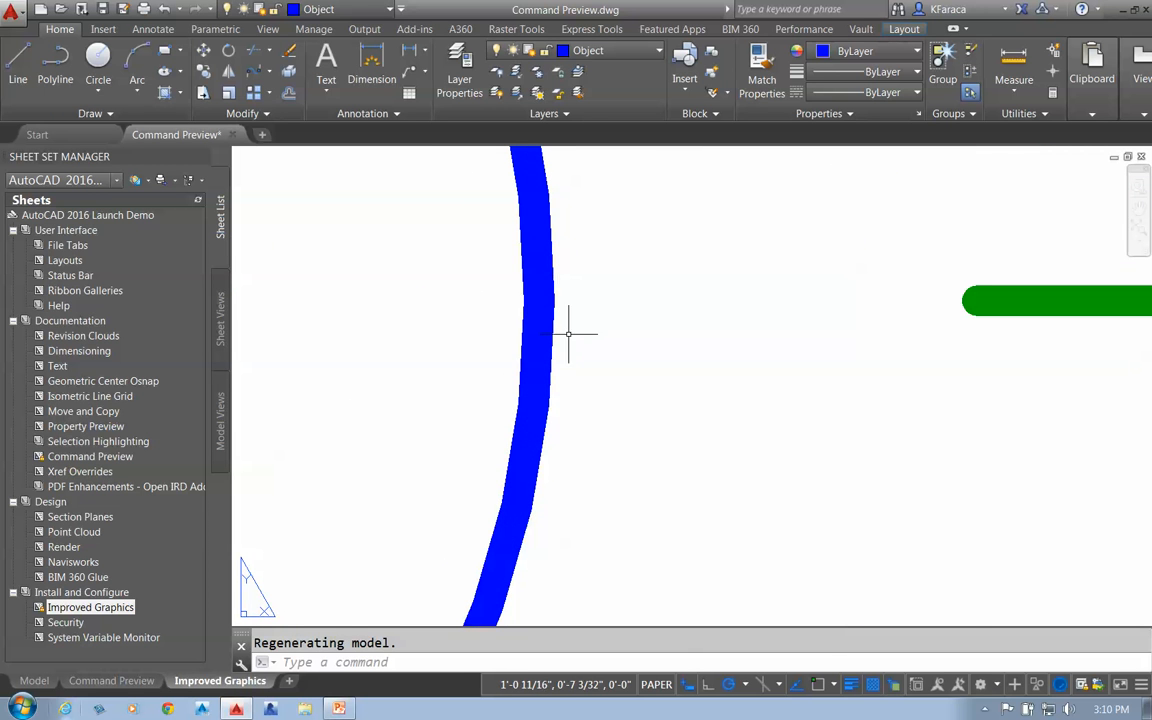
Turn on smooth line display and high quality geometry in the Graphics Performance settings.
left_click(1059, 686)
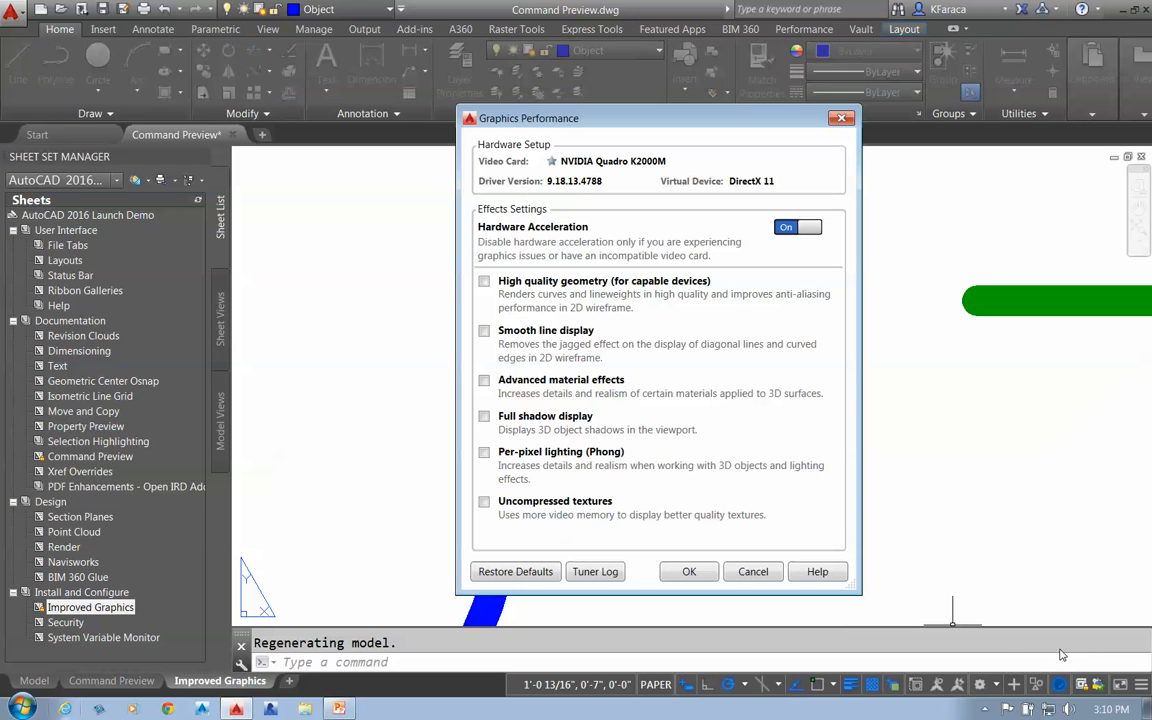
left_click(689, 572)
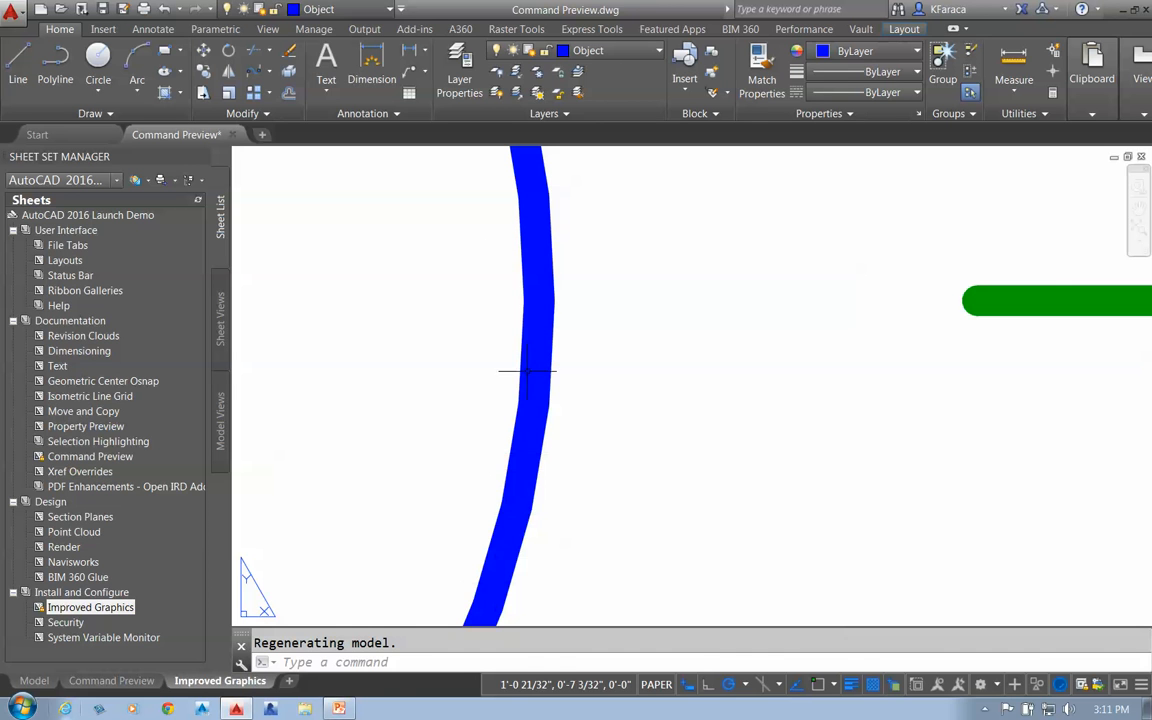
right_click(1060, 690)
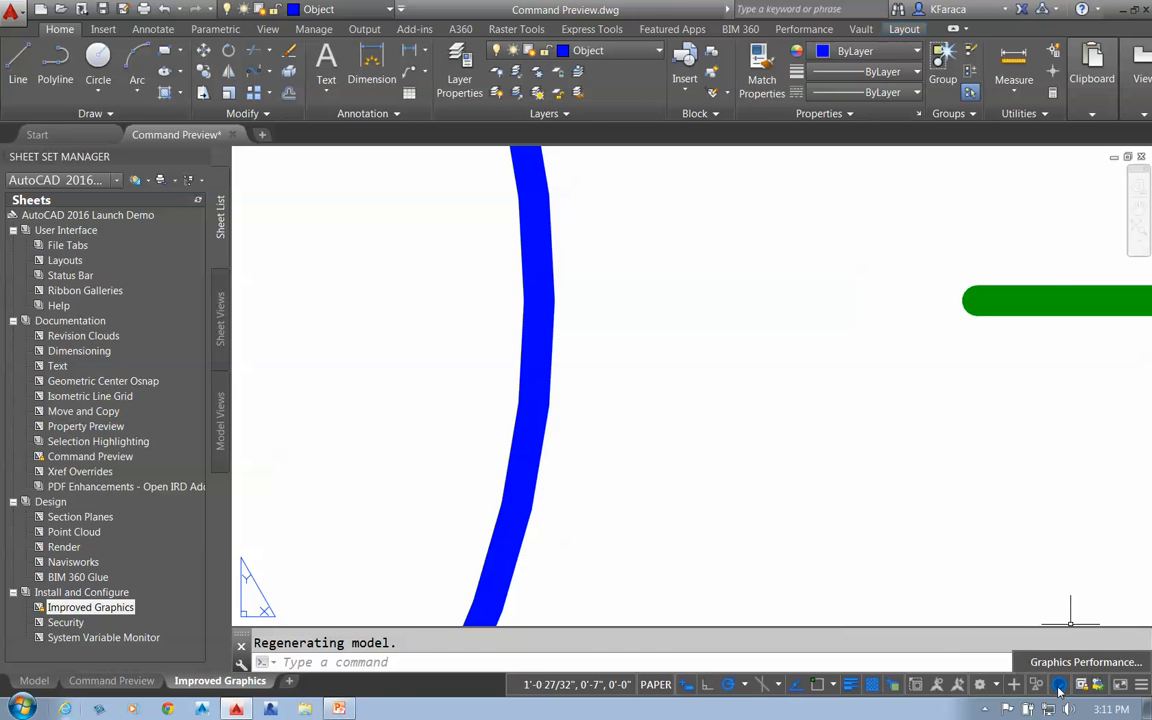
left_click(1078, 668)
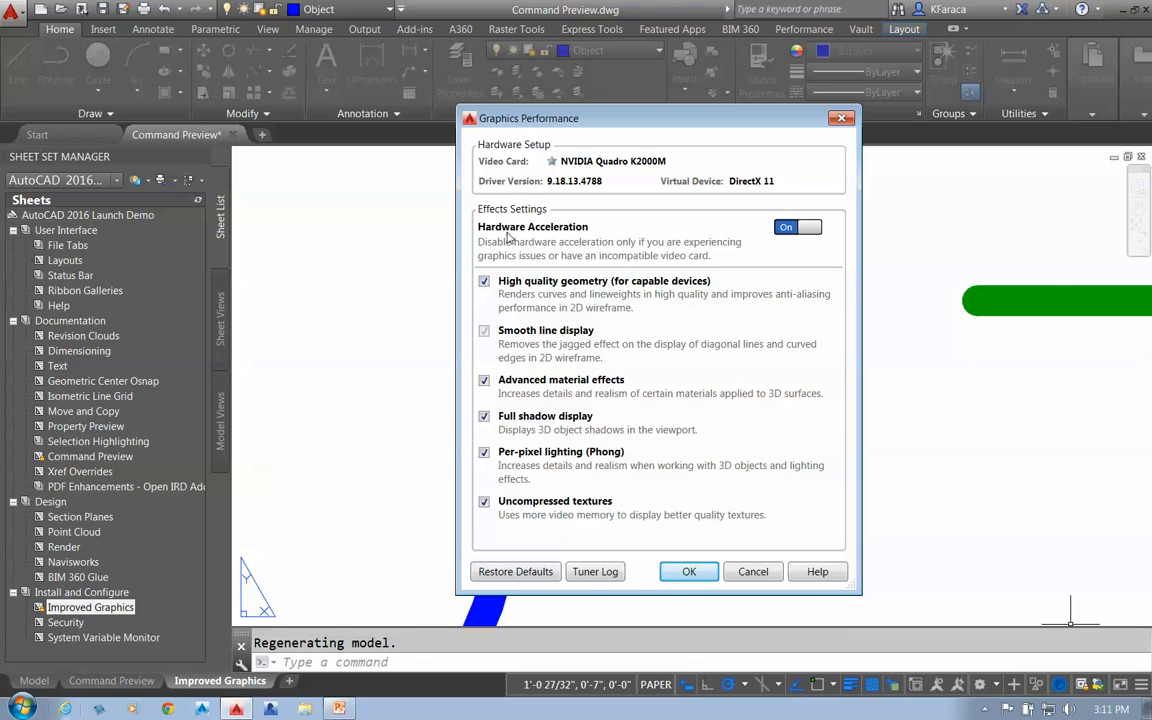
left_click(689, 572)
Examine the hole circles, centerline ends and line crossings close up with high quality geometry on.
scroll(540, 310, "down", 3)
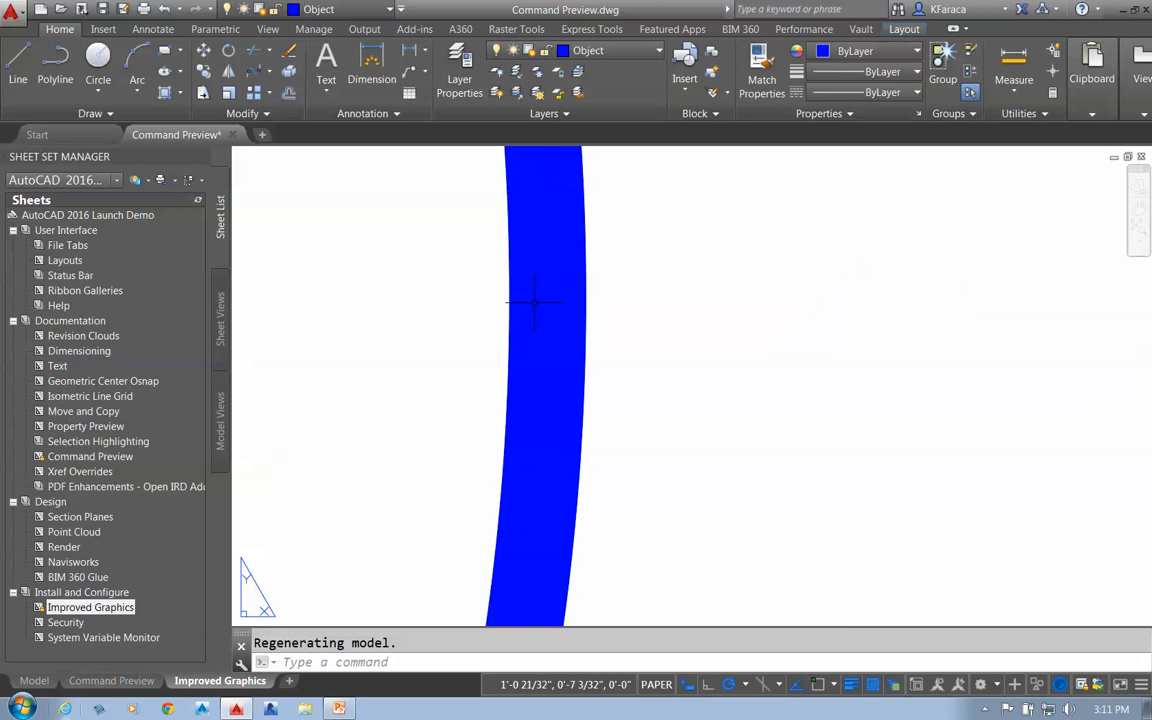
scroll(500, 355, "down", 3)
scroll(513, 352, "up", 5)
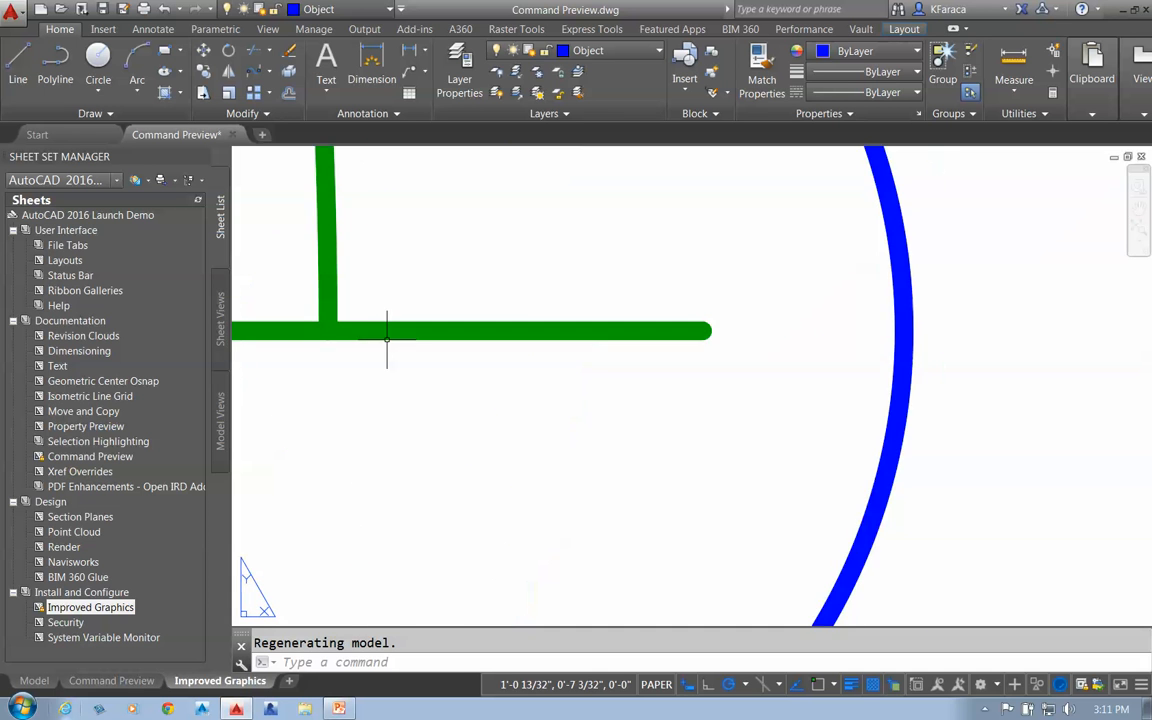
scroll(735, 391, "up", 5)
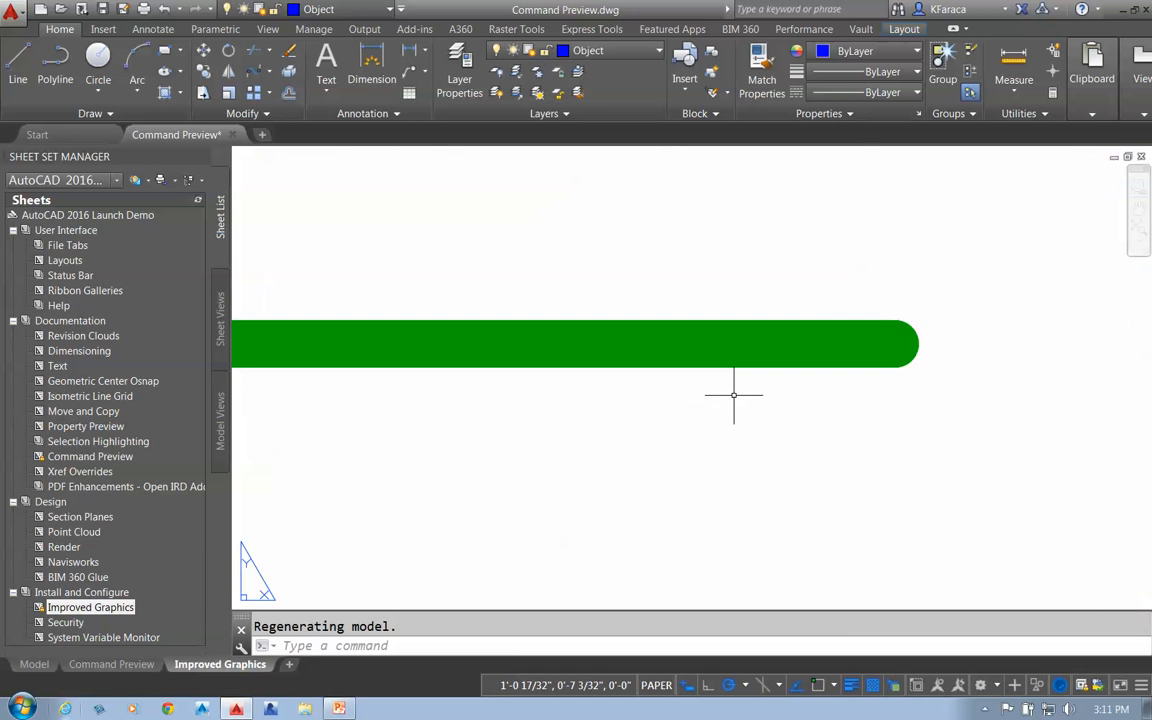
scroll(720, 385, "down", 5)
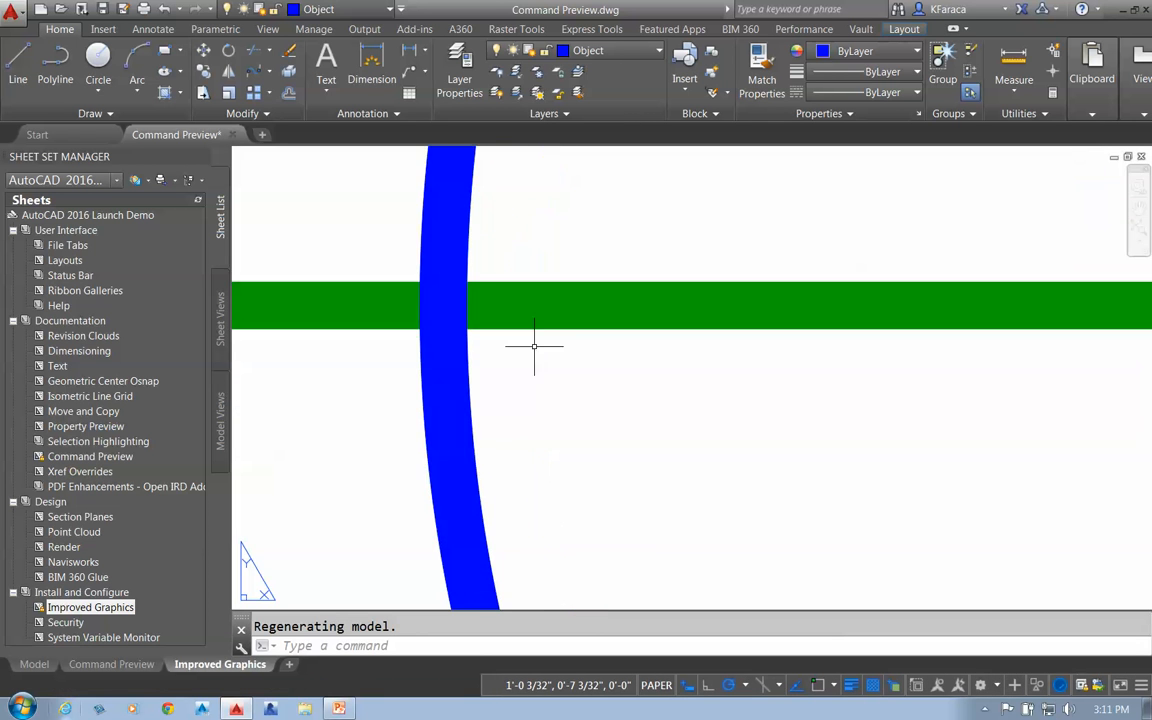
scroll(406, 309, "up", 2)
scroll(490, 349, "down", 6)
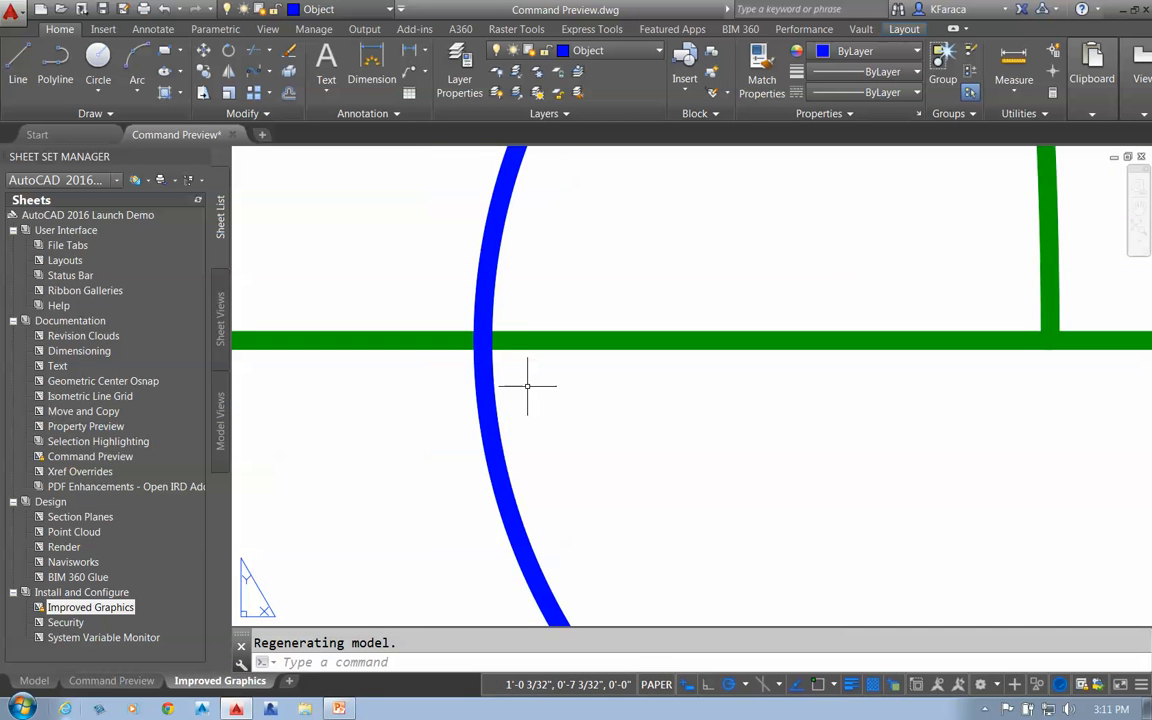
scroll(511, 408, "down", 4)
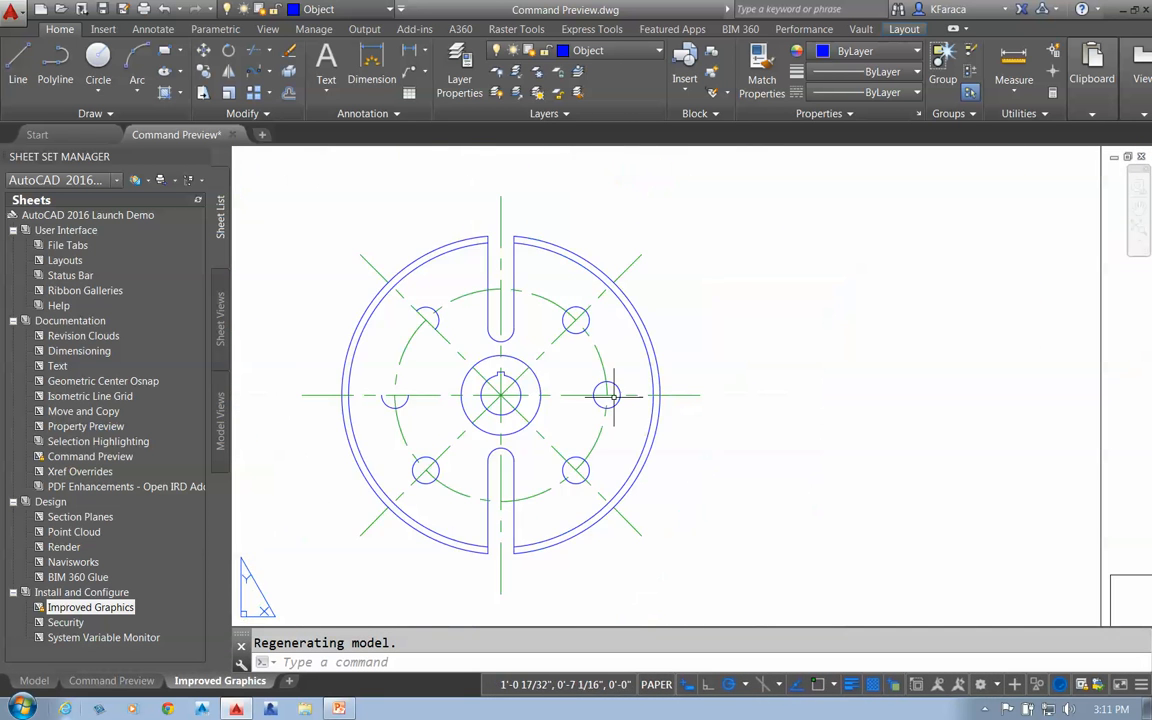
scroll(663, 373, "up", 4)
scroll(663, 373, "down", 5)
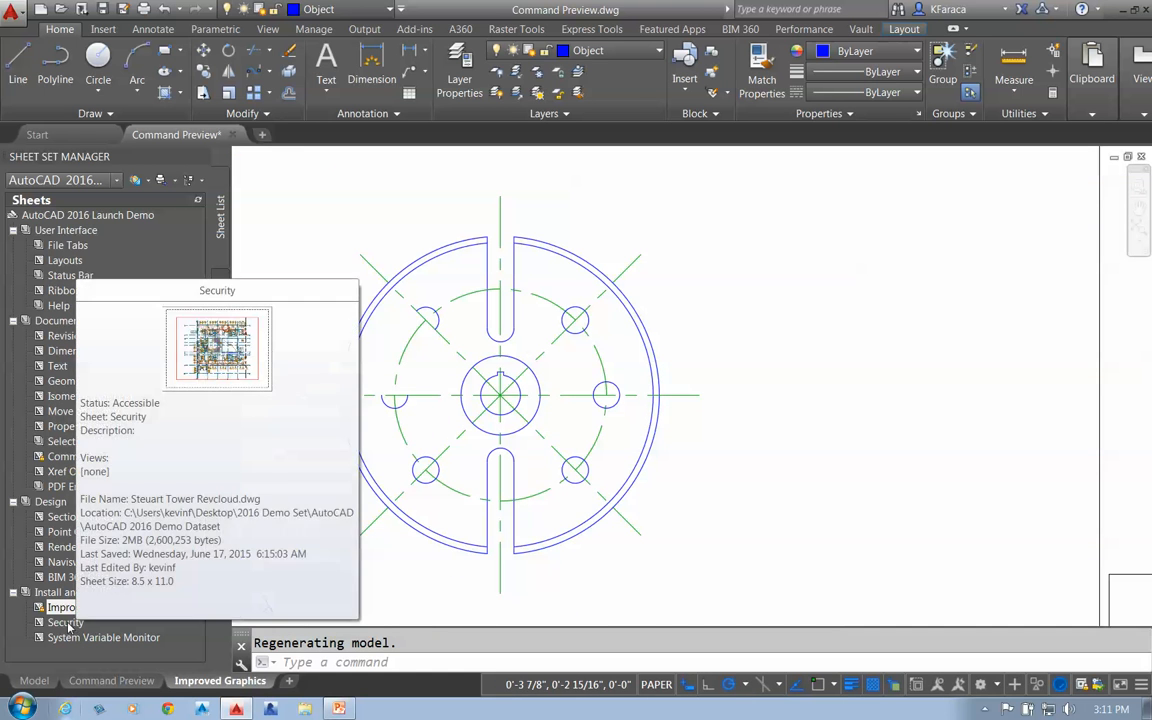
Open the Security sheet from the Install and Configure group of the sheet set.
left_click(92, 627)
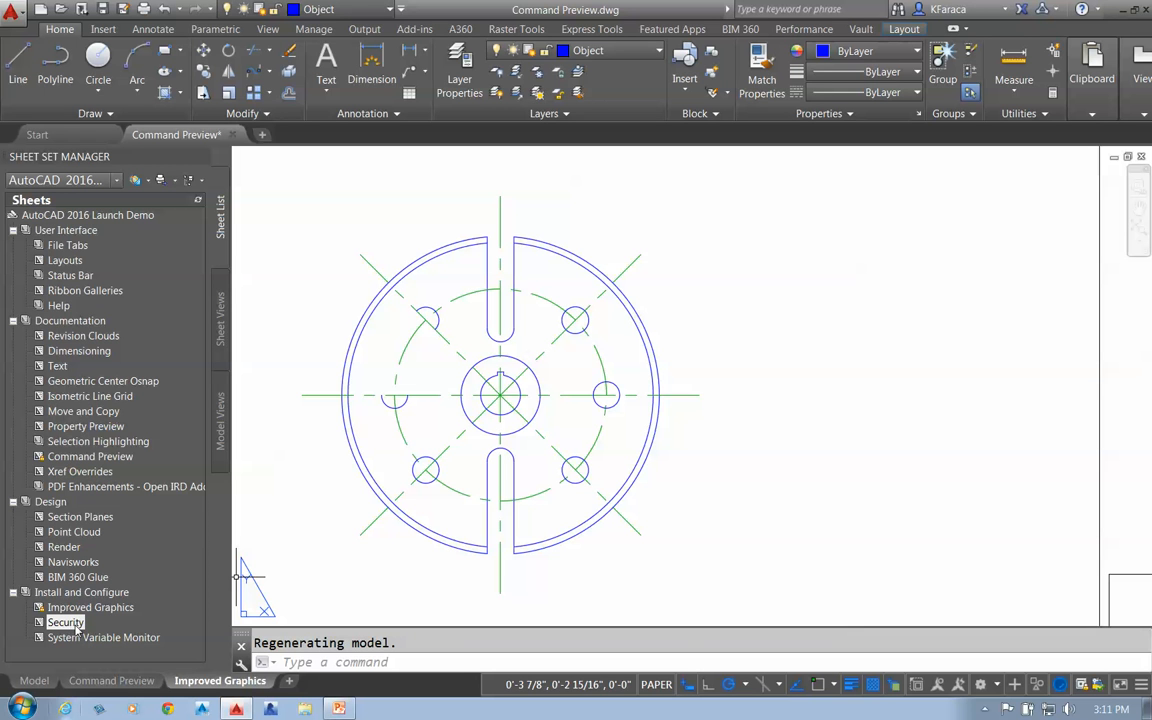
right_click(76, 628)
left_click(110, 440)
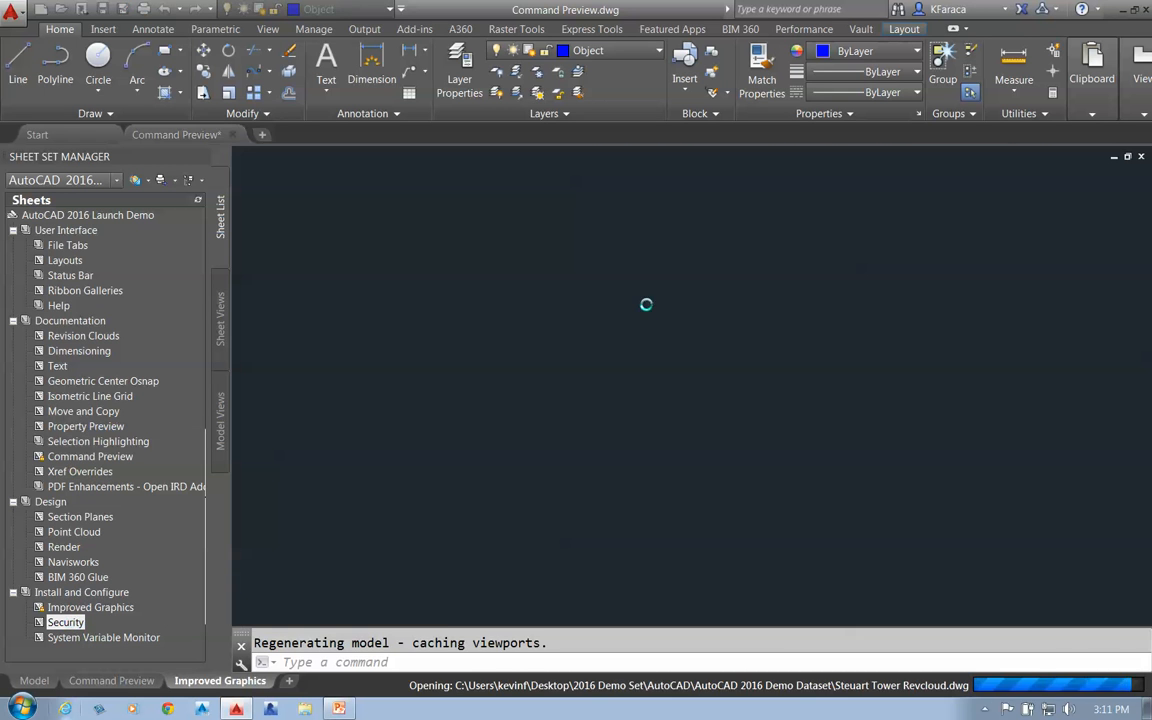
scroll(586, 419, "up", 5)
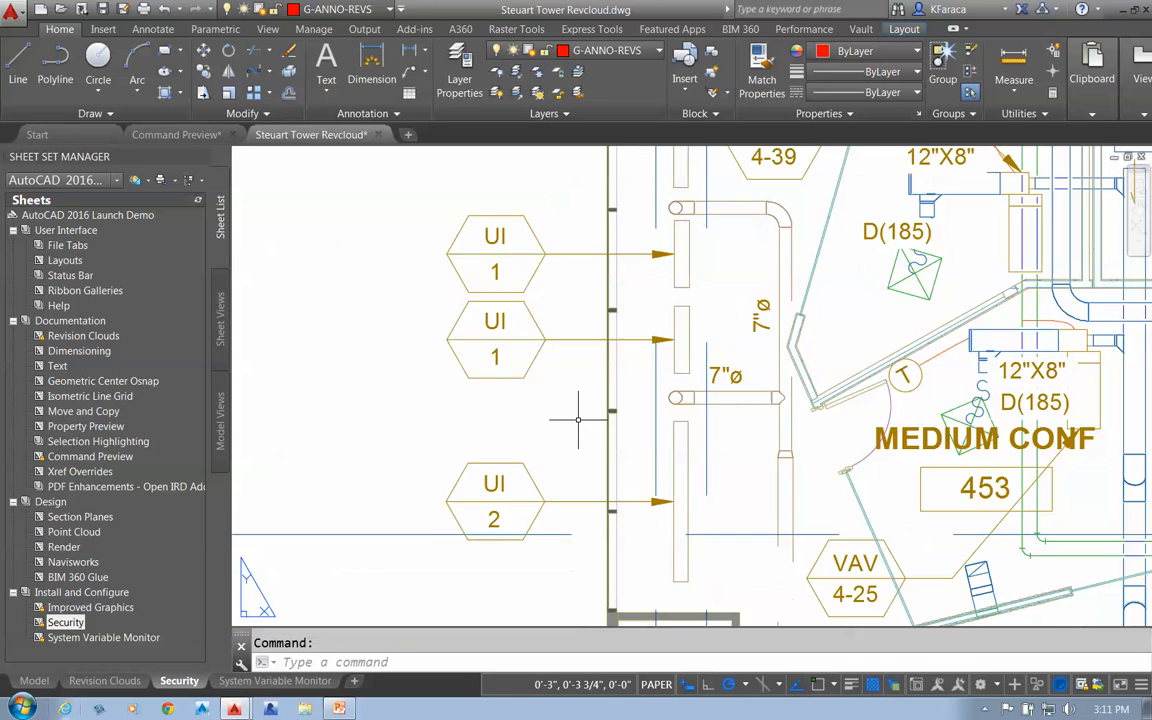
middle_click_drag(527, 390, 704, 553)
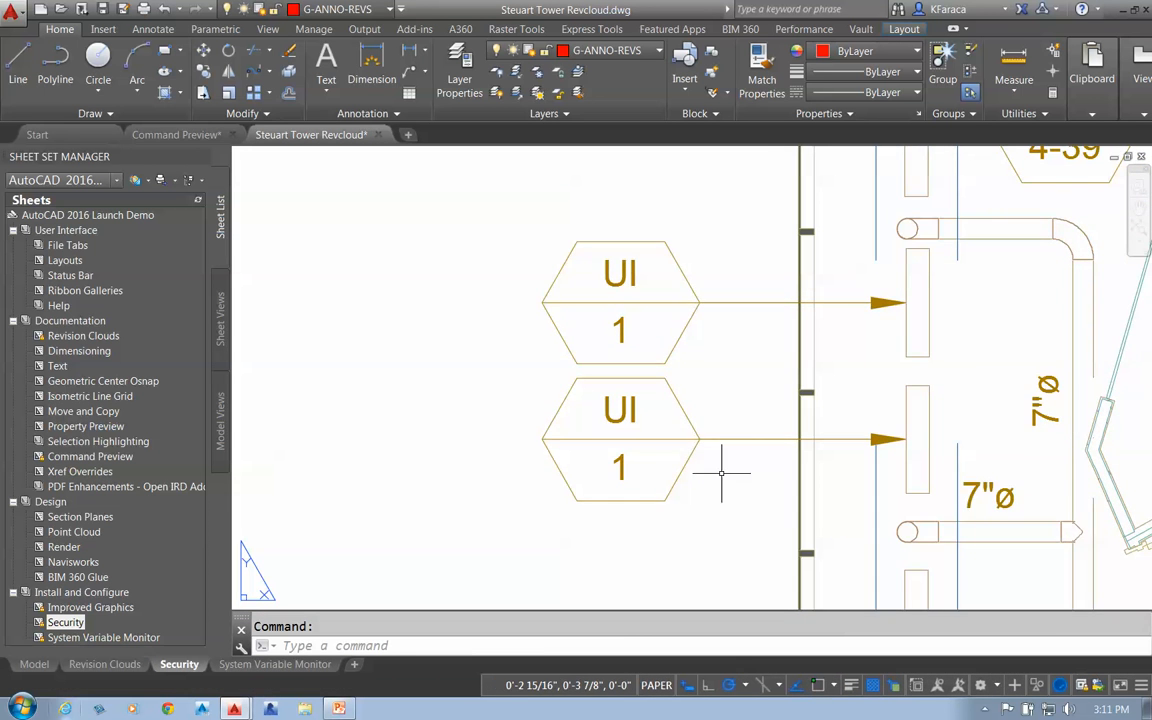
scroll(721, 439, "up", 2)
middle_click_drag(711, 368, 711, 476)
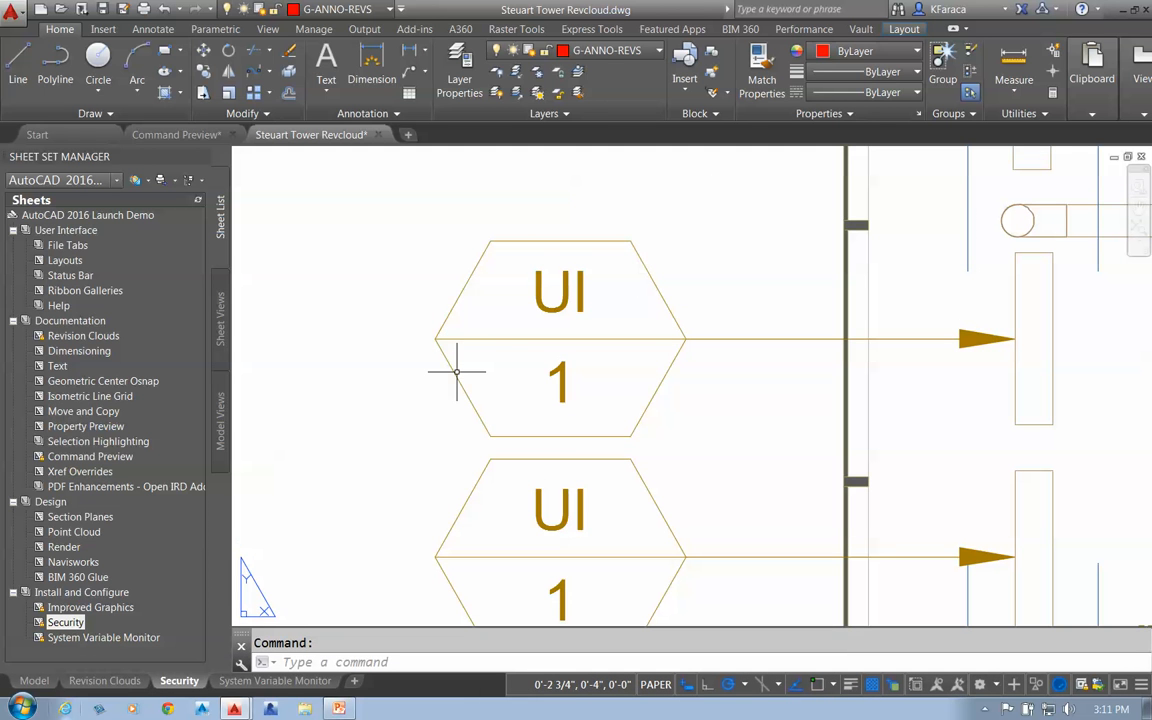
Load the burstit.lsp application from the AutoCAD folder with APPLOAD, allowing the unsigned file to load despite its untrusted location.
type("APPLOAD")
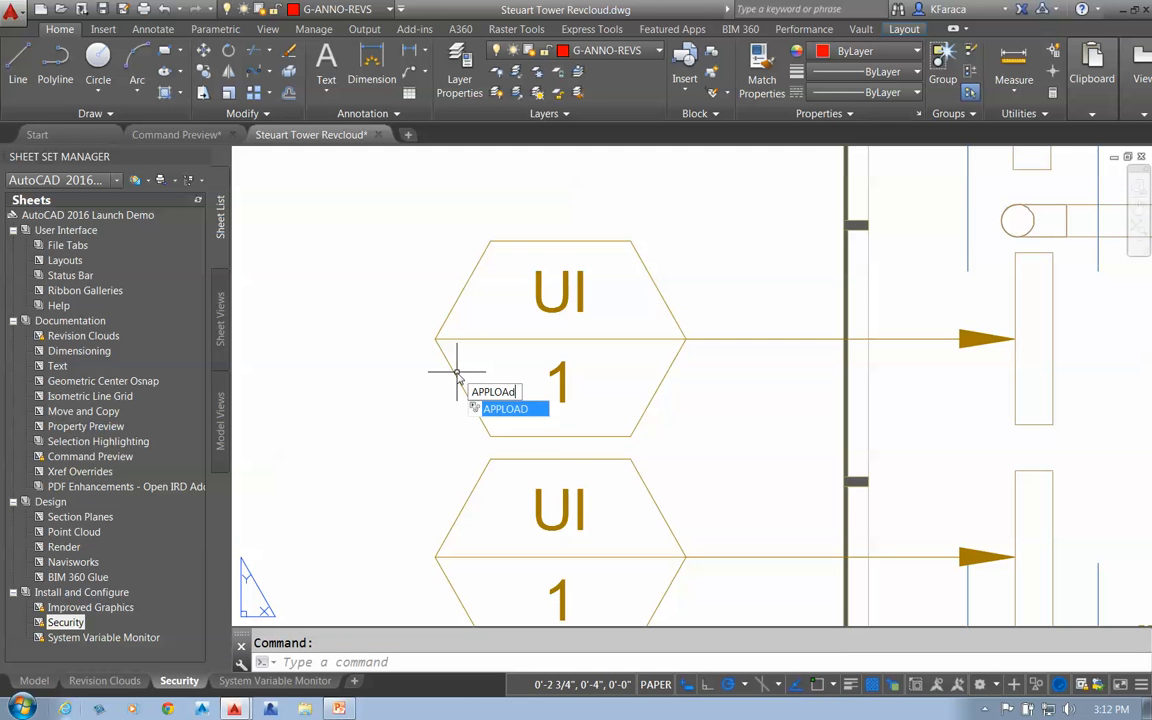
key("Return")
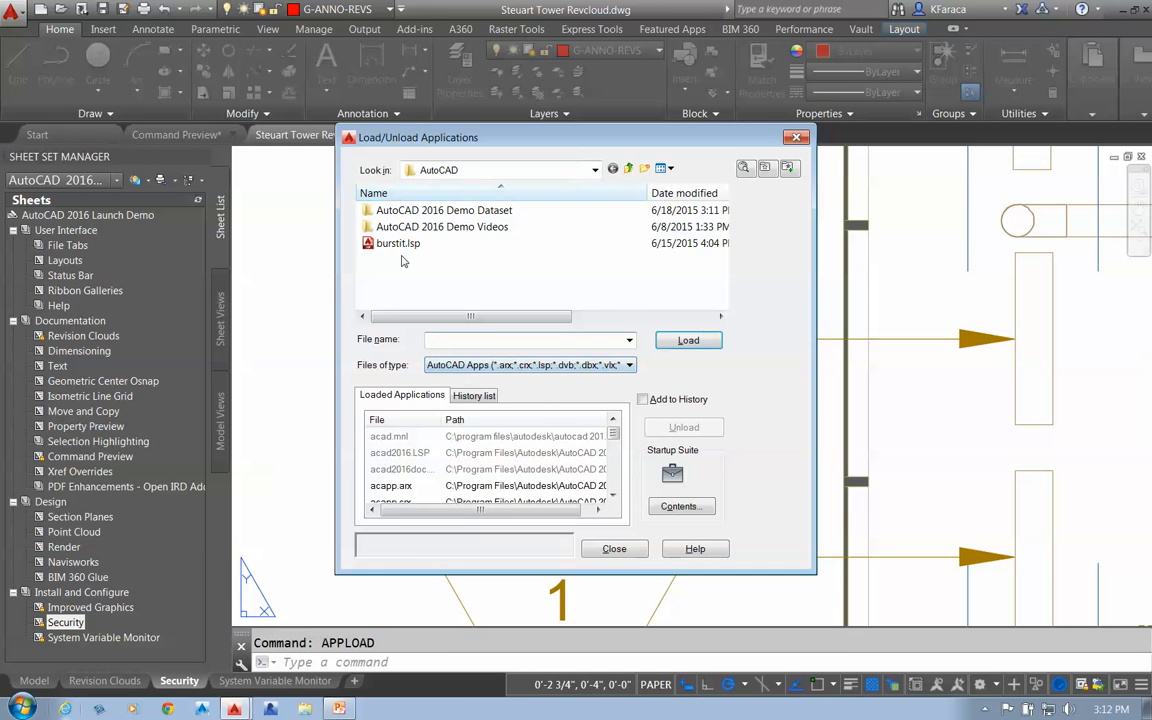
left_click(397, 245)
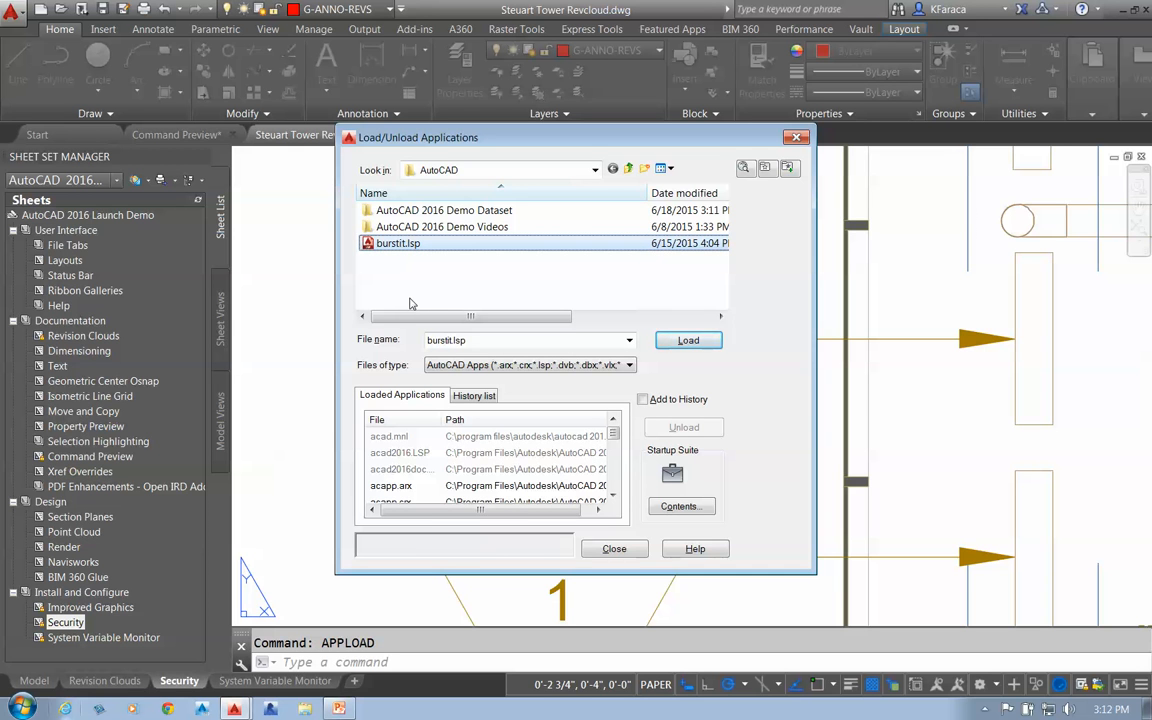
left_click(688, 340)
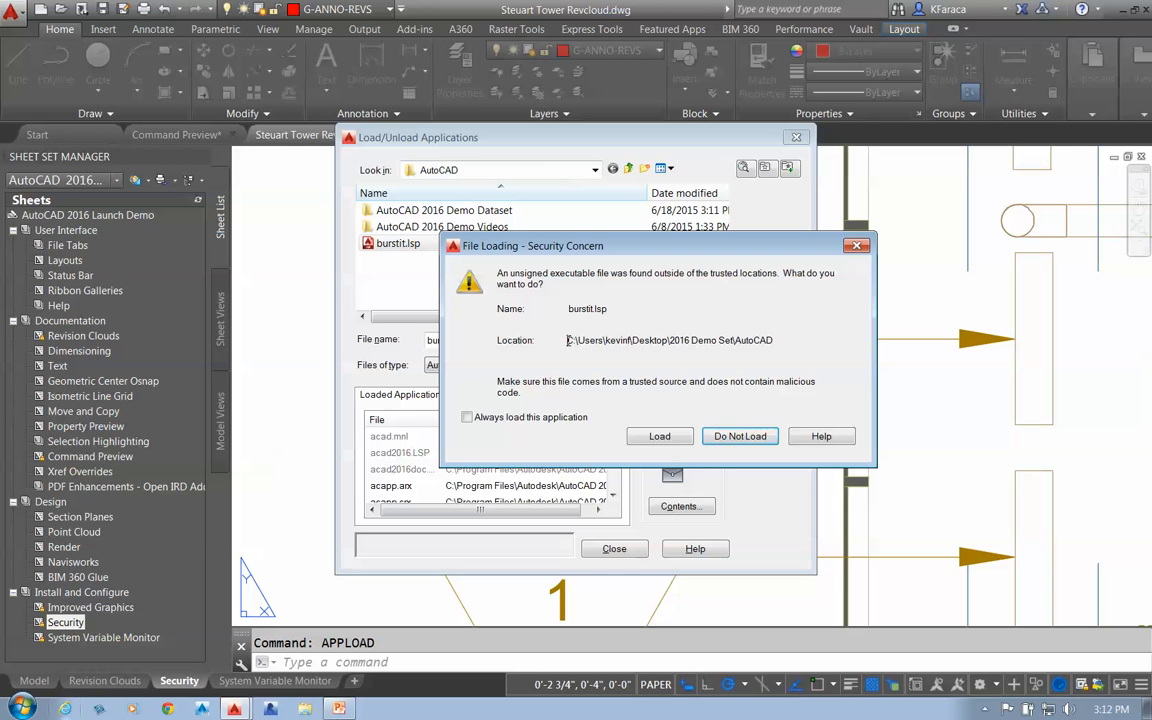
left_click_drag(567, 340, 784, 340)
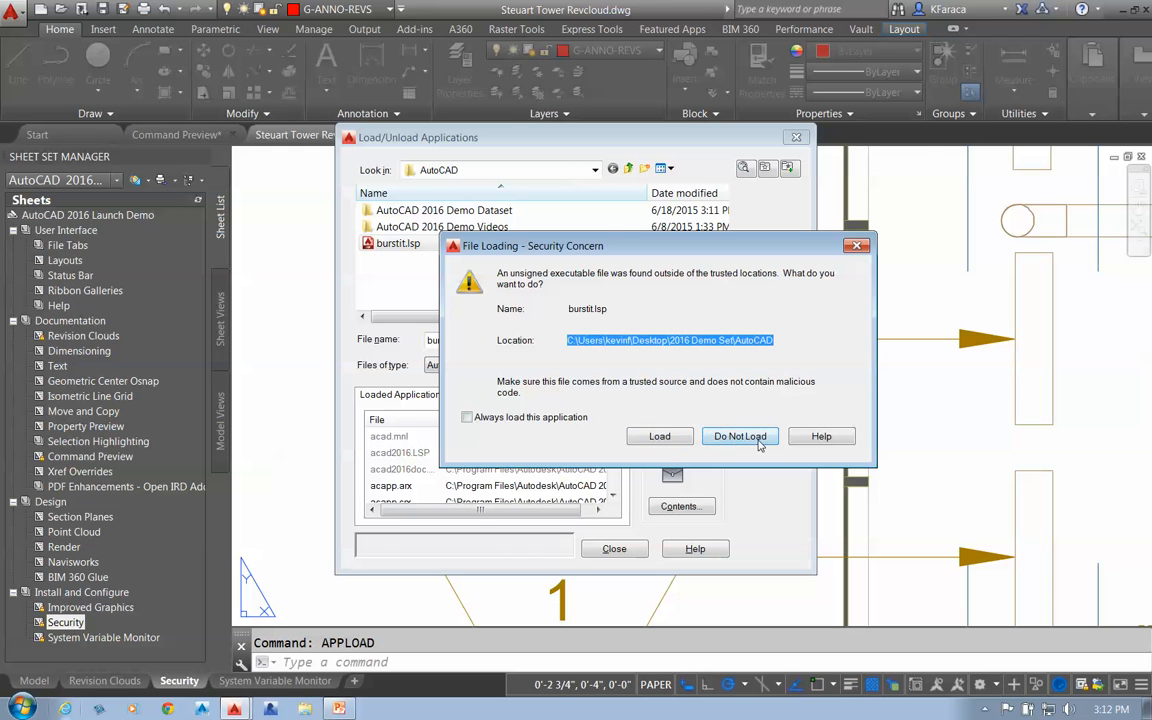
left_click(662, 438)
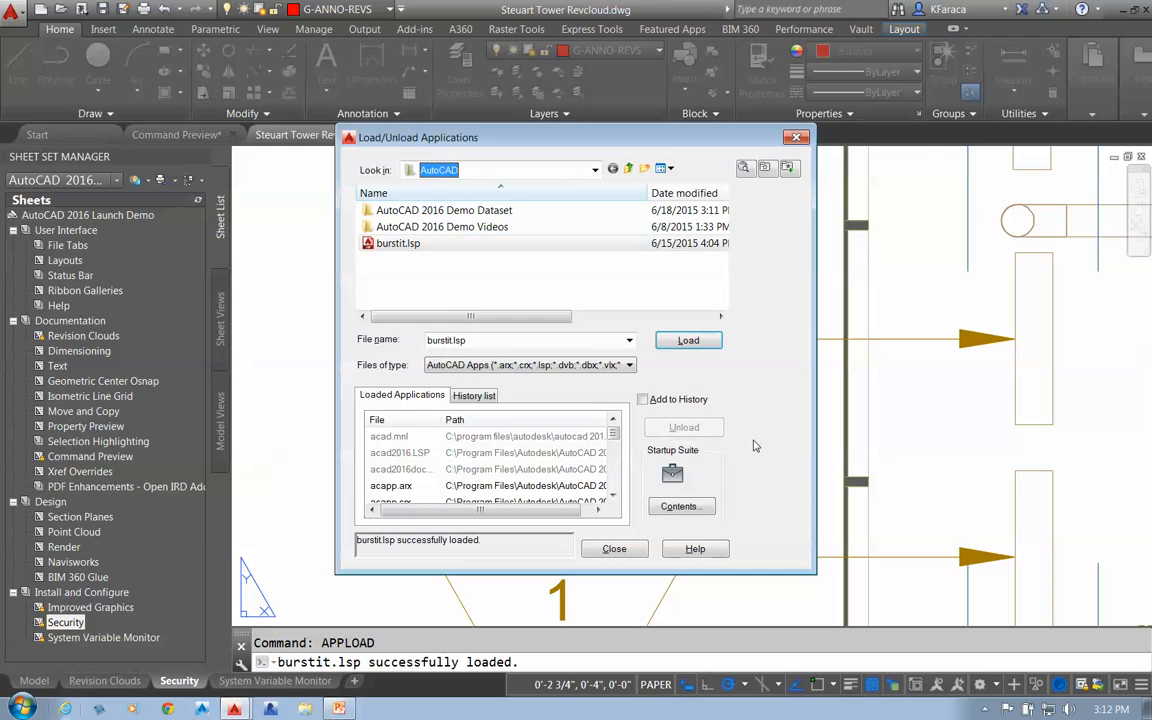
left_click(614, 550)
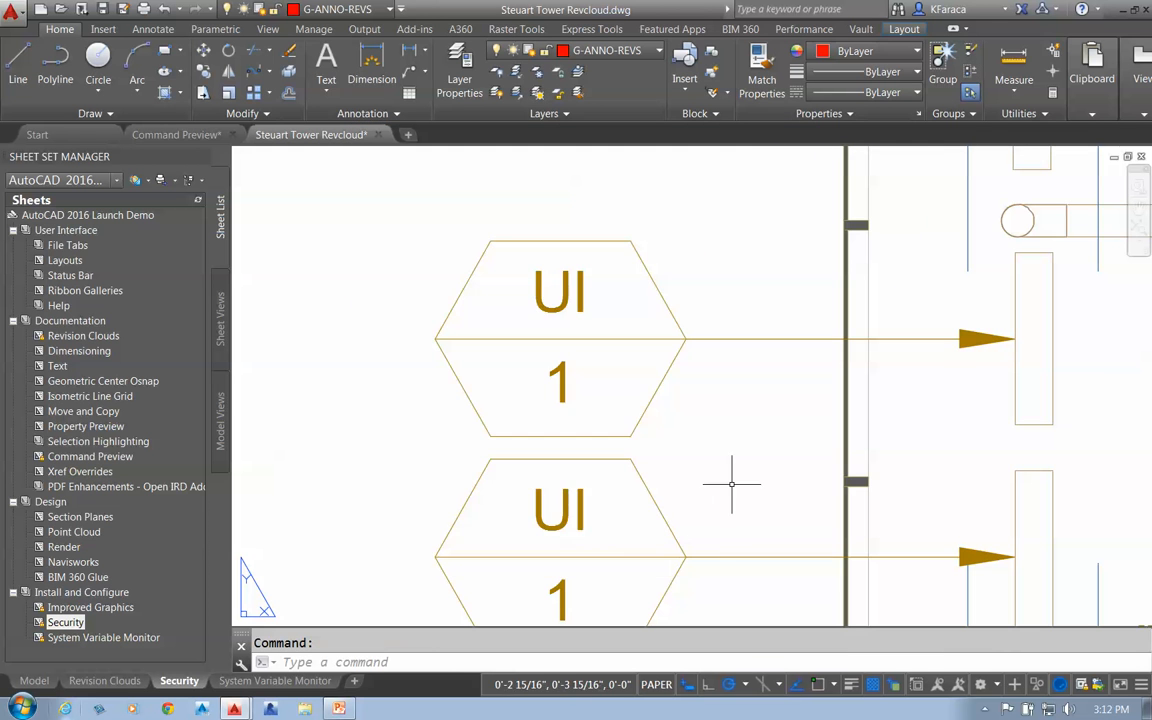
Inspect the Trusted Locations entry among the file search paths in Options, leaving the settings without any change.
scroll(733, 476, "down", 5)
scroll(721, 463, "up", 5)
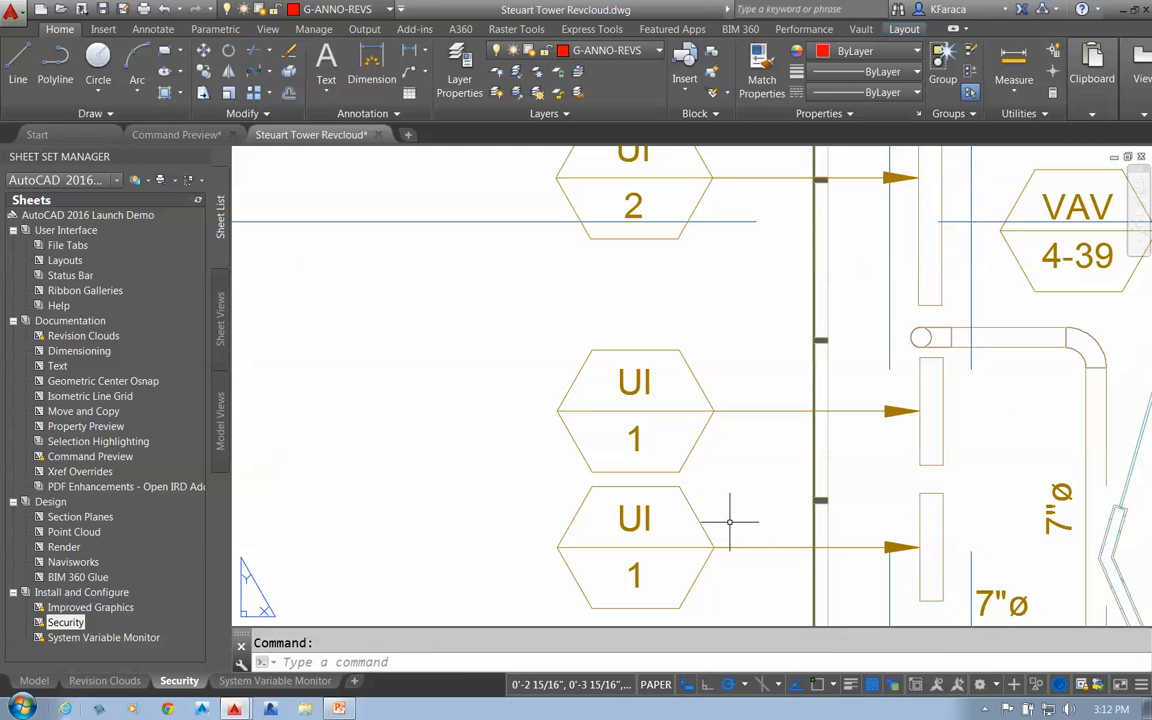
mouse_move(697, 527)
middle_mouse_down()
mouse_move(630, 429)
mouse_move(580, 421)
middle_mouse_up()
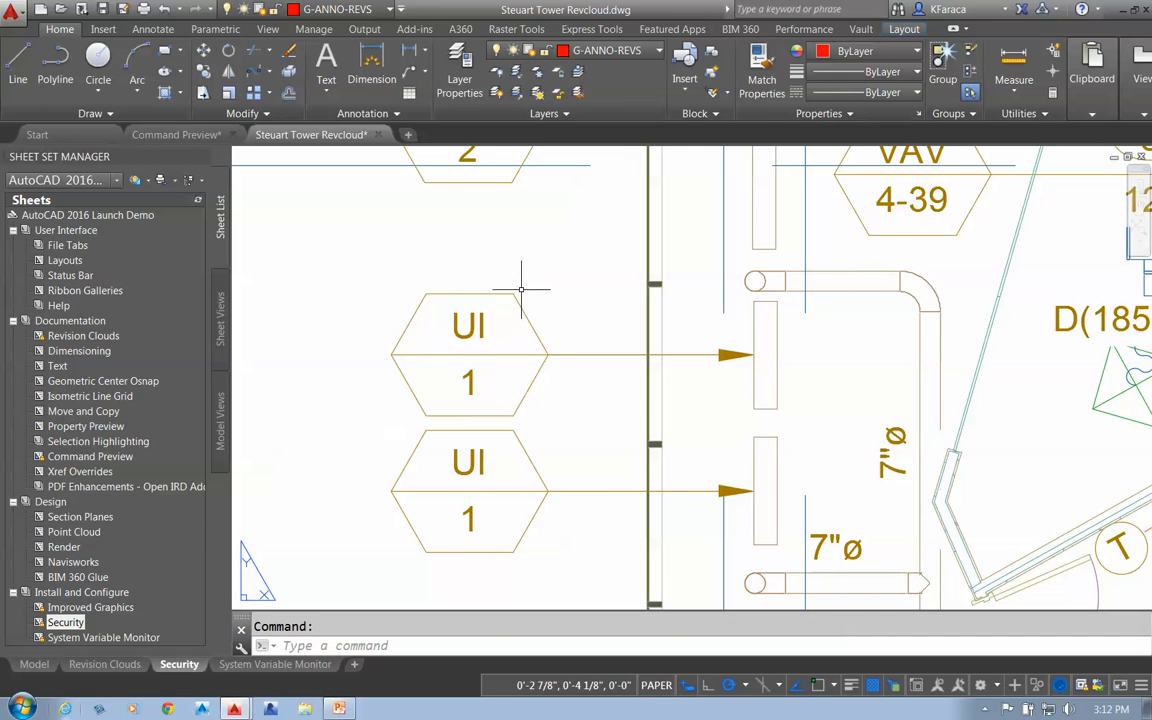
right_click(492, 634)
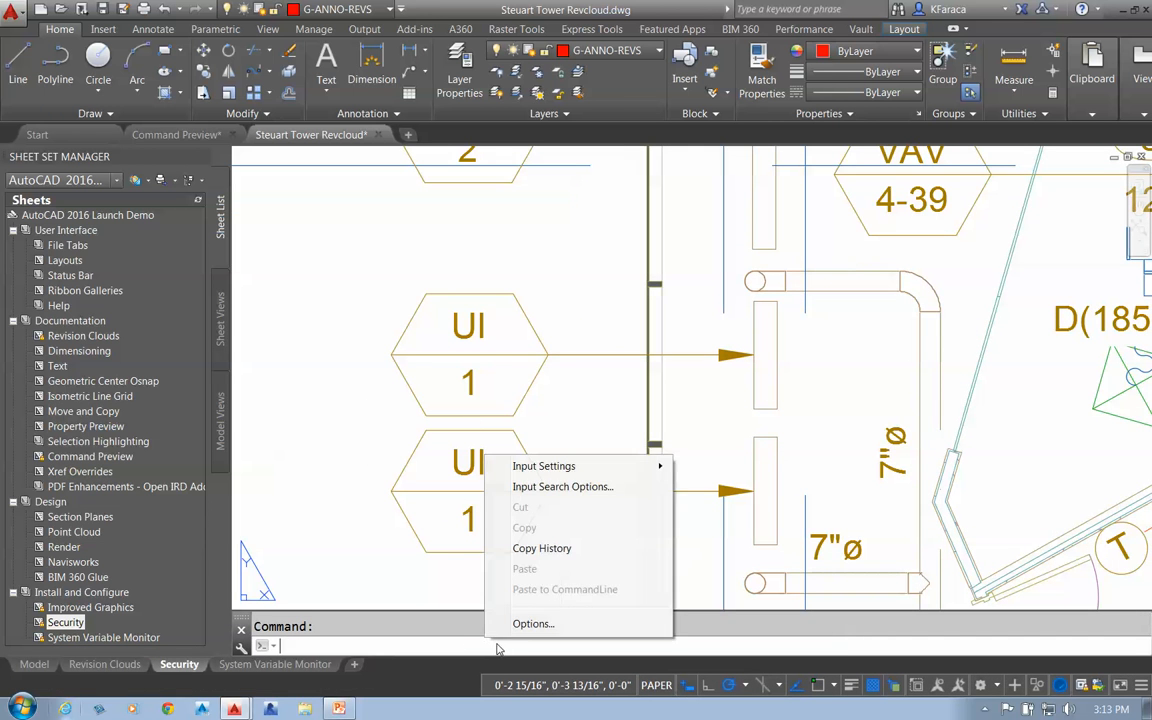
left_click(527, 622)
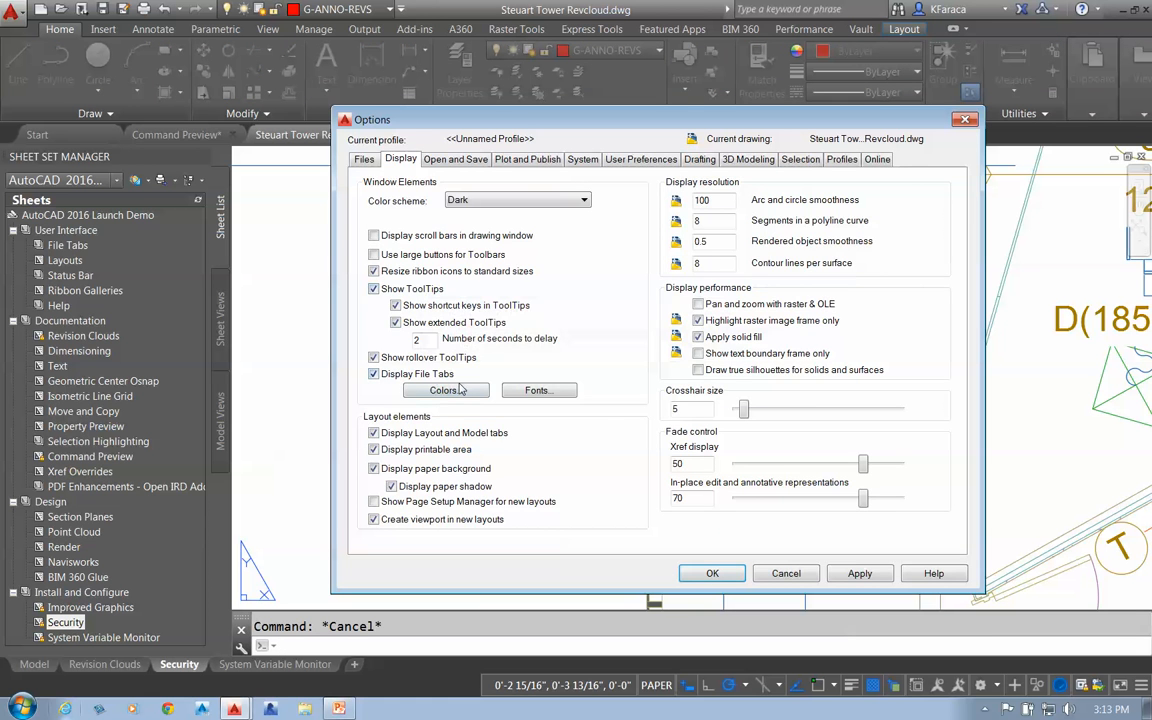
left_click(365, 161)
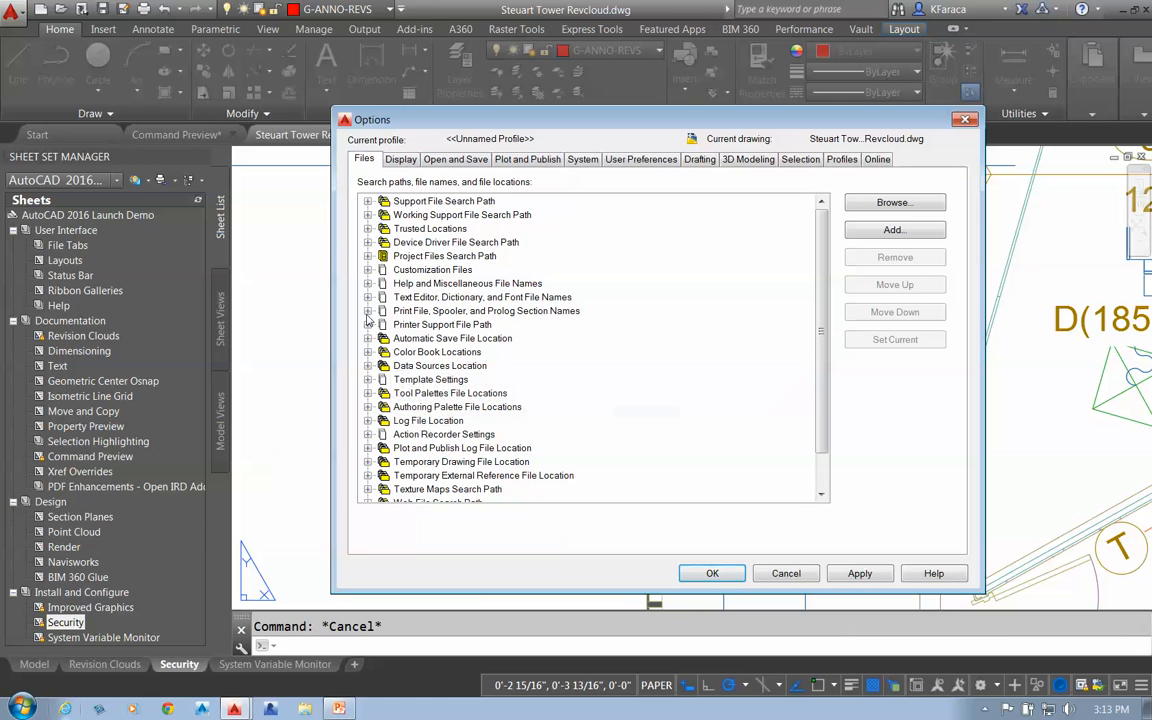
left_click(369, 229)
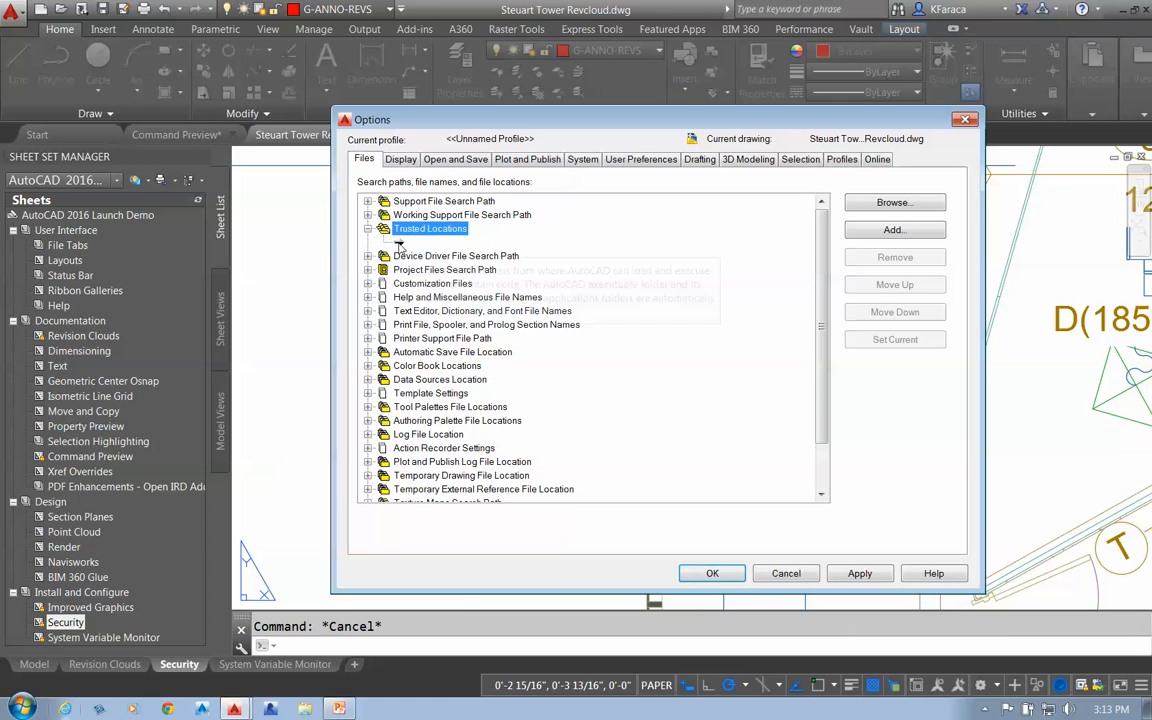
left_click(415, 243)
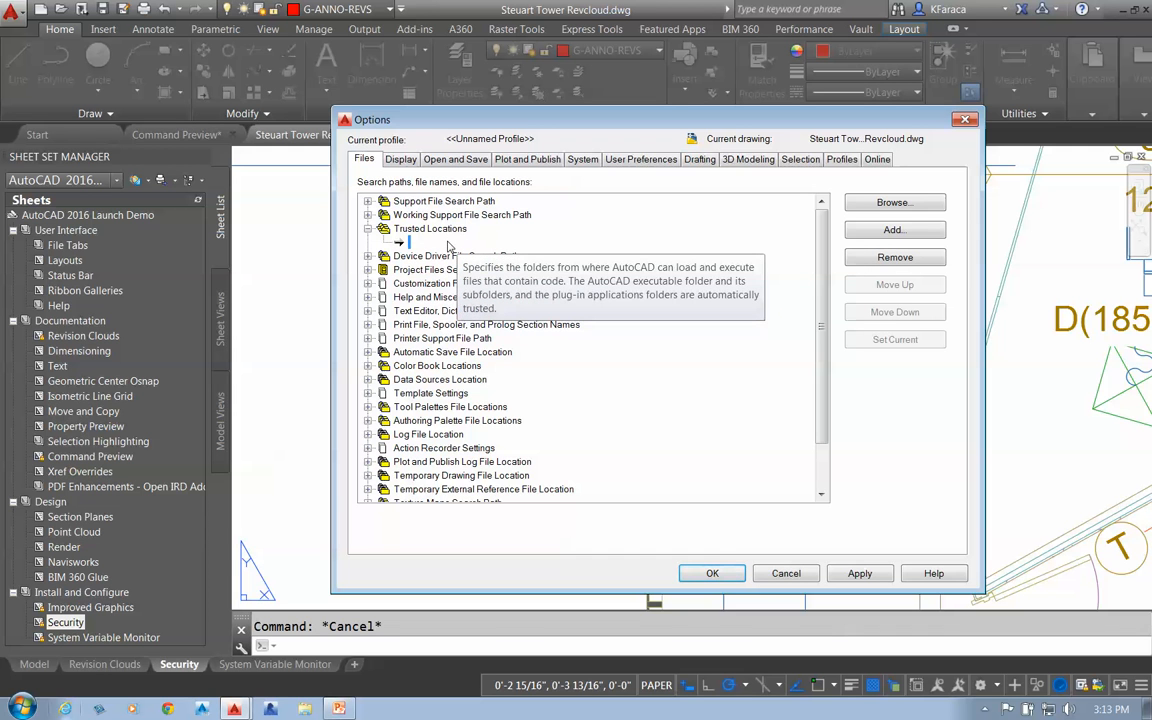
left_click(965, 120)
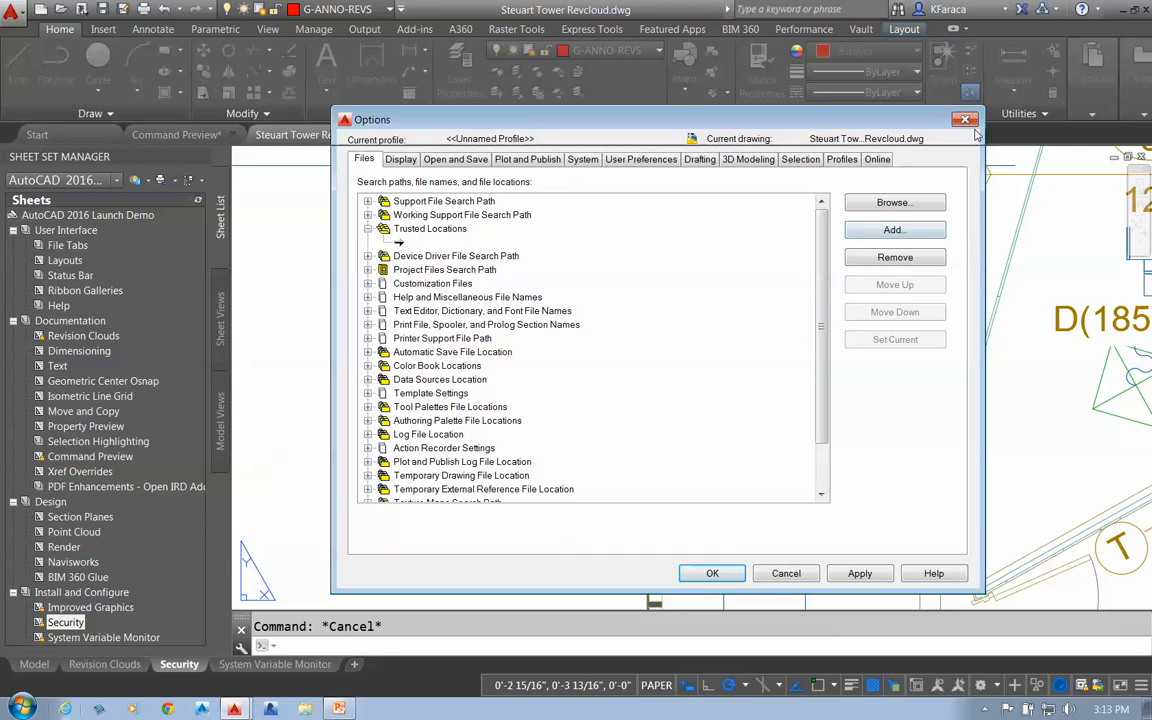
Activate model space inside the layout viewport around the UI 1 tags.
left_click(577, 291)
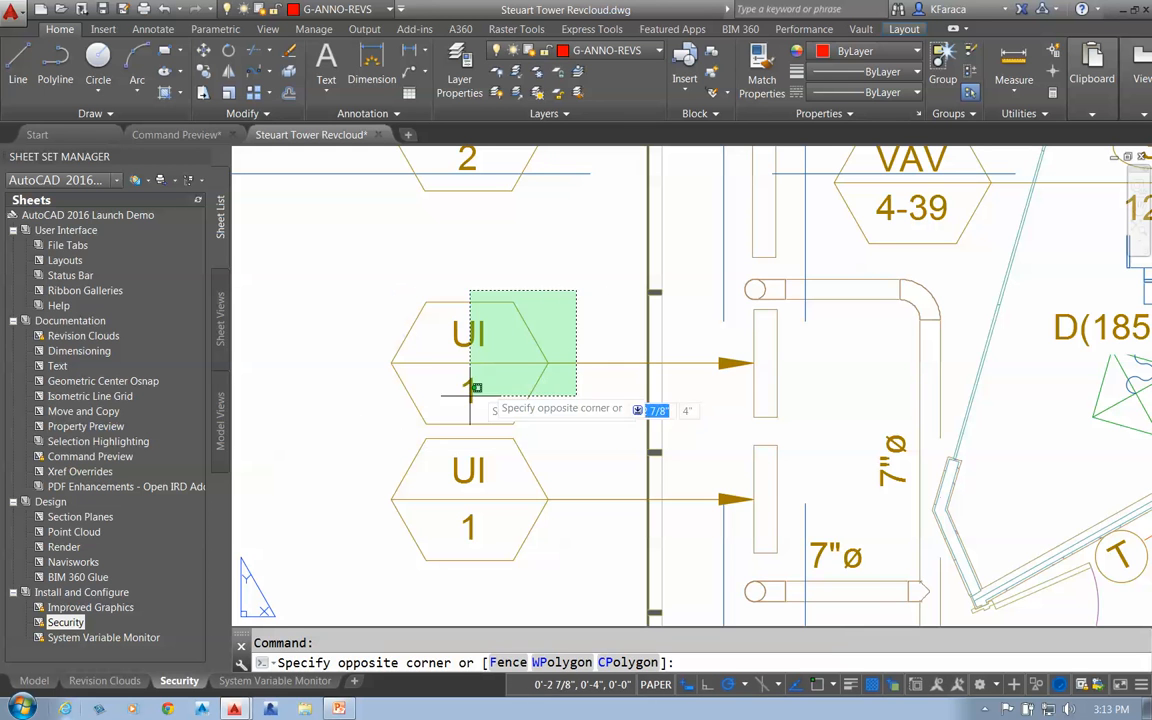
left_click(548, 294)
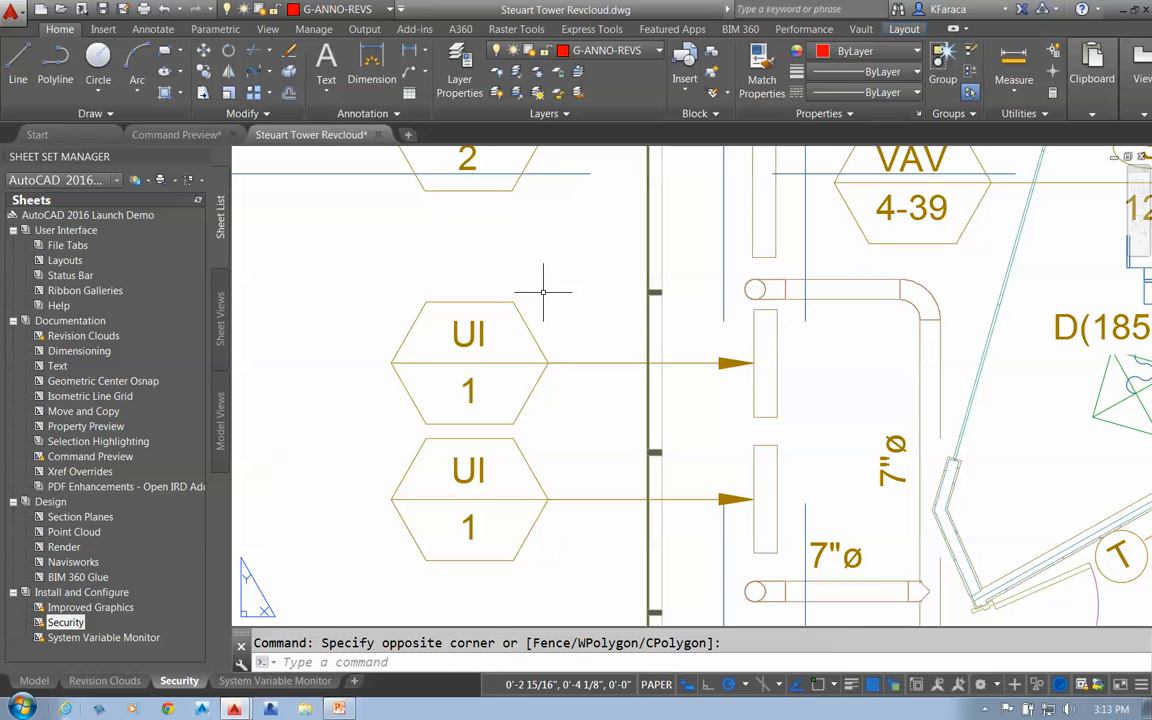
left_click(586, 334)
left_click(589, 336)
double_click(589, 330)
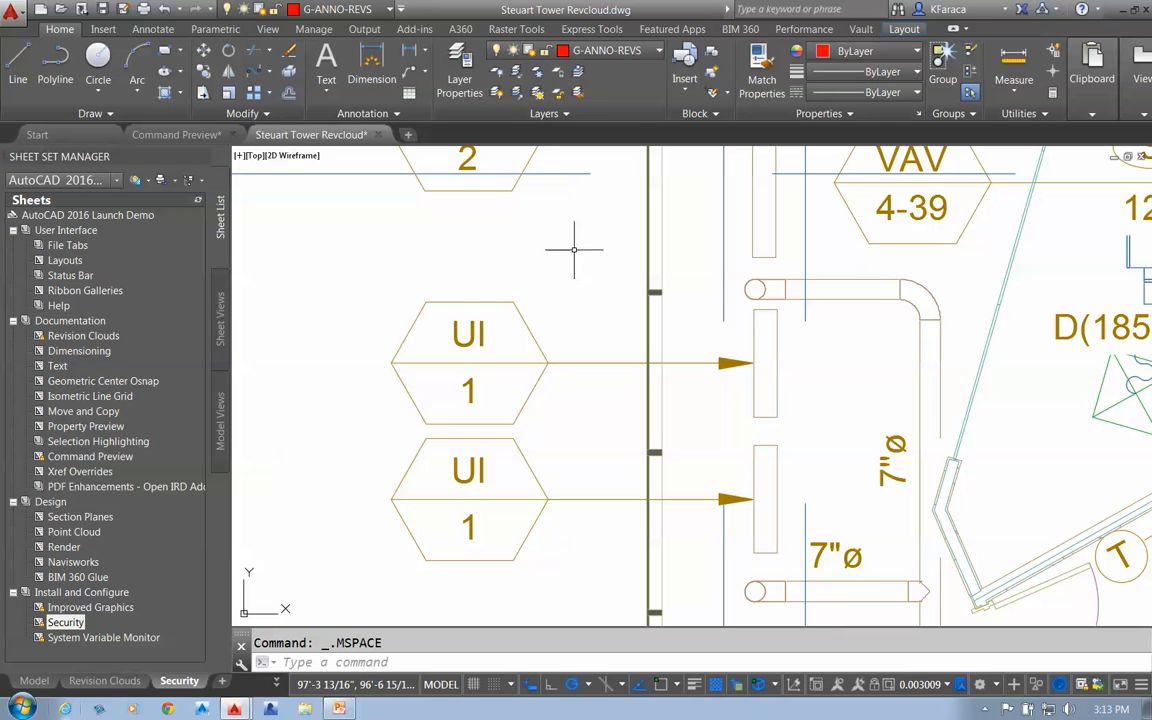
Run the BURSTIT routine on the upper of the two hexagonal UI 1 tags.
type("BURSTIT")
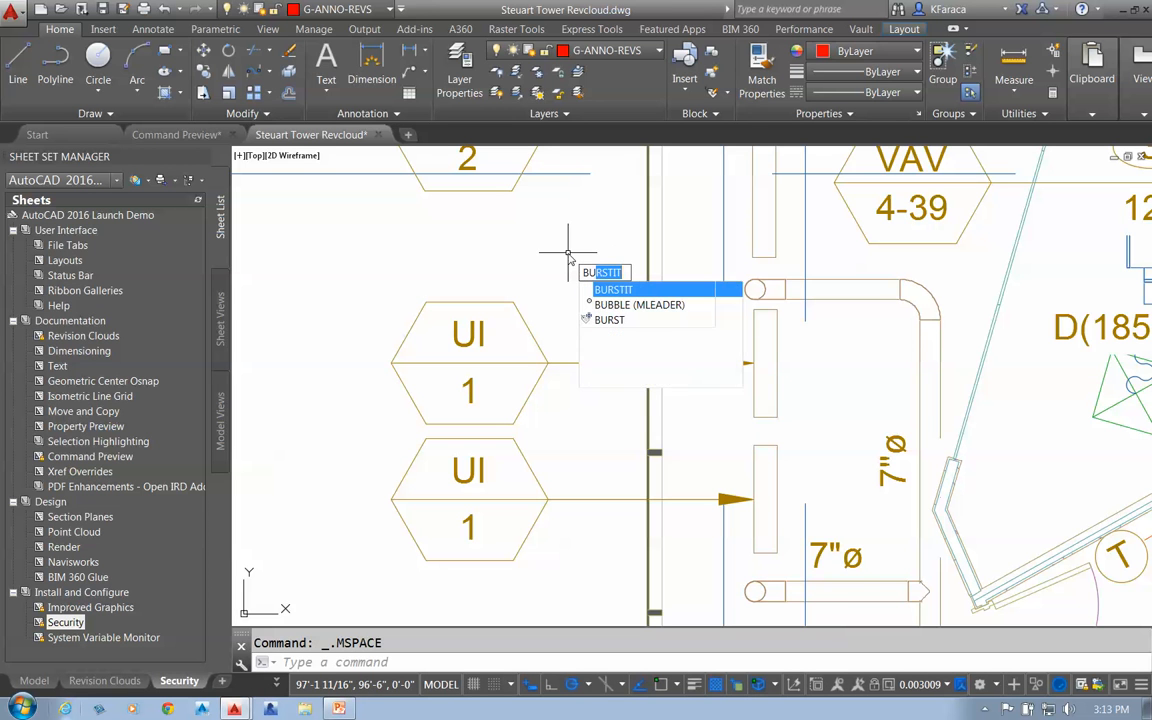
left_click(613, 290)
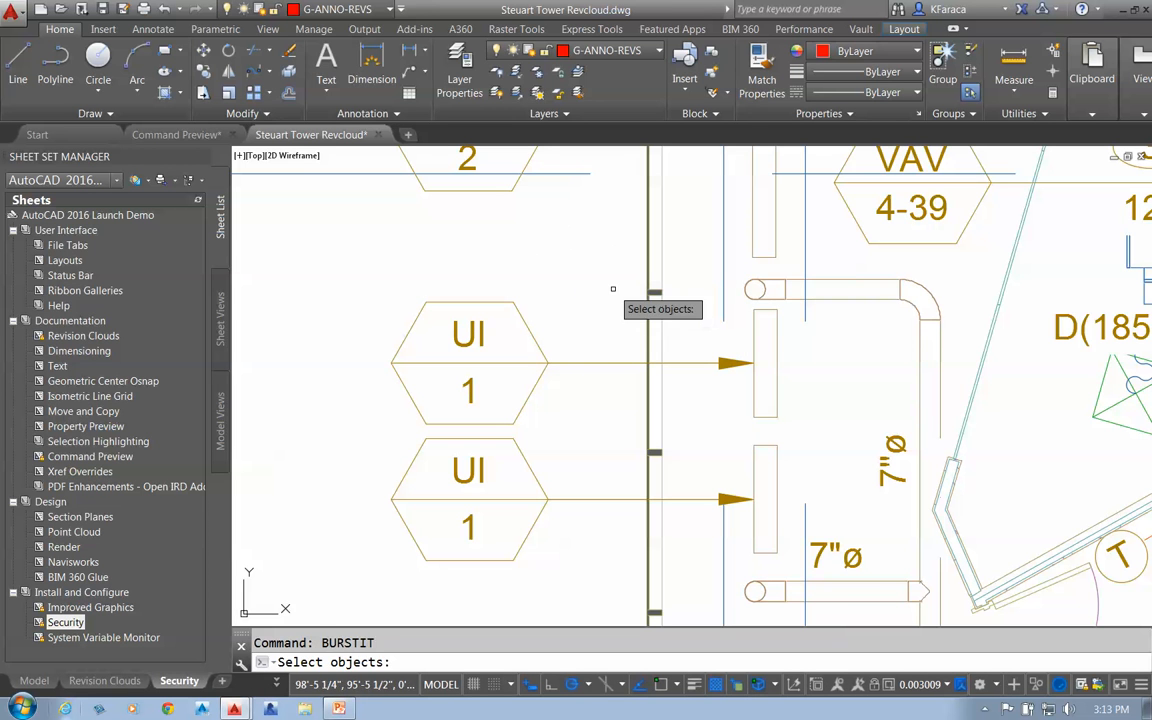
left_click(530, 325)
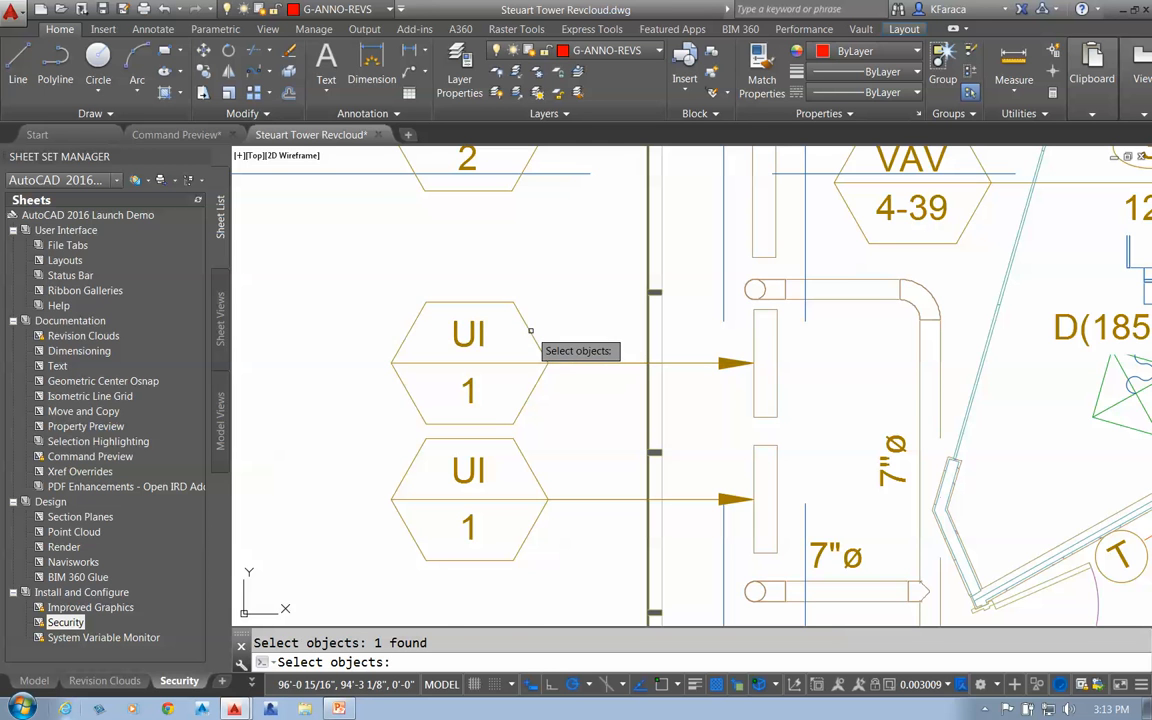
left_click(530, 305)
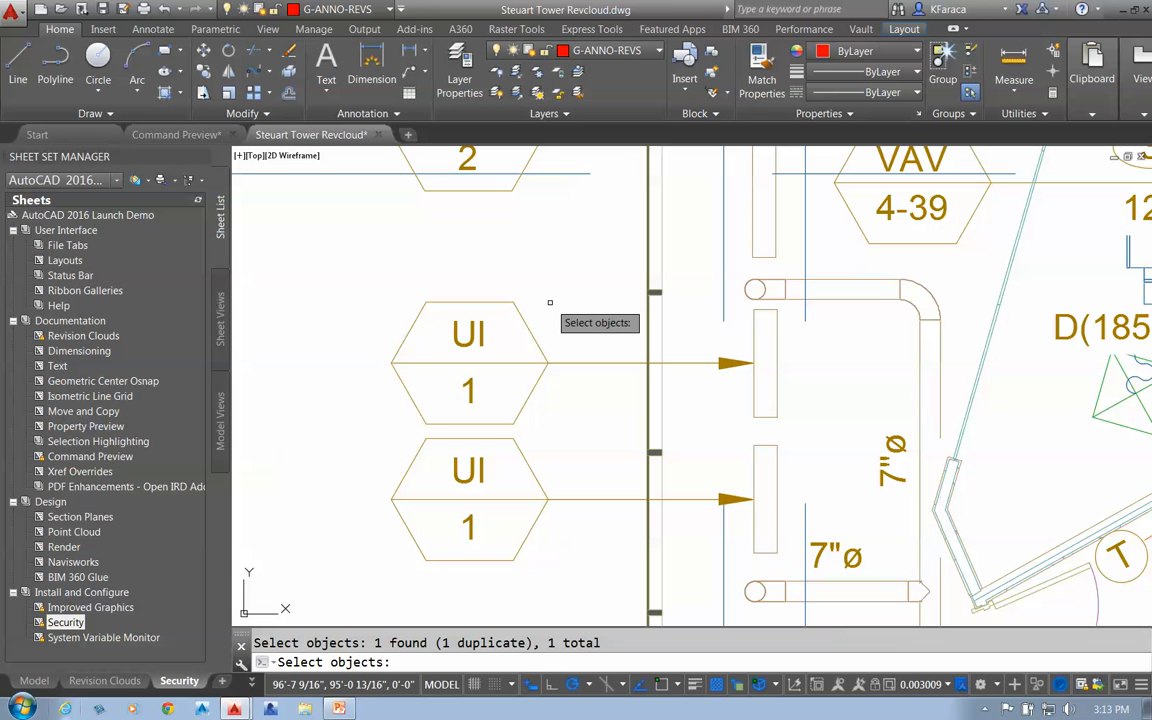
key("Return")
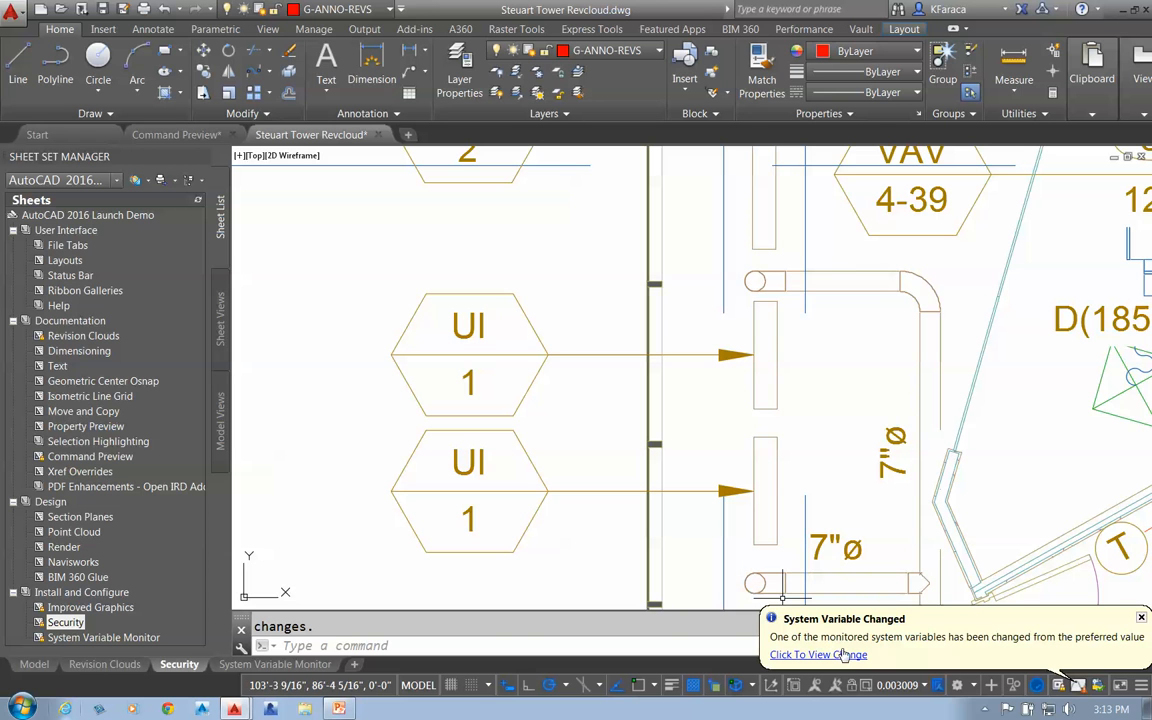
Review the changed variables in the System Variable Monitor and reset them all to their preferred values.
left_click(843, 655)
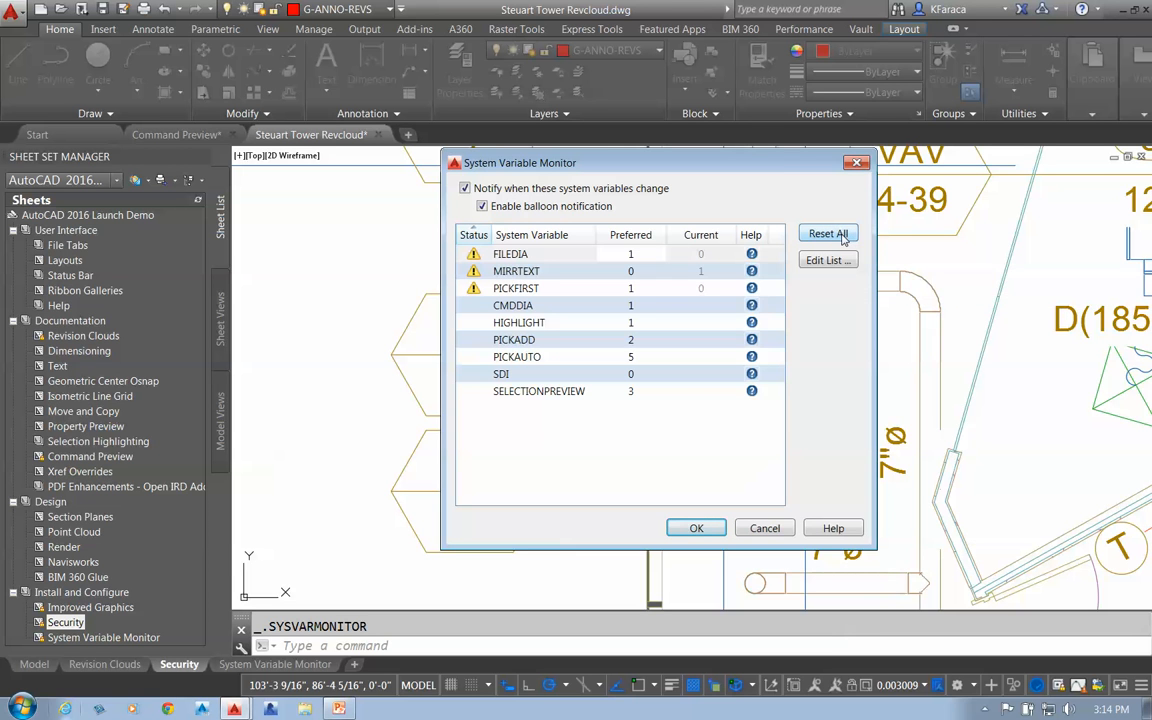
left_click(840, 236)
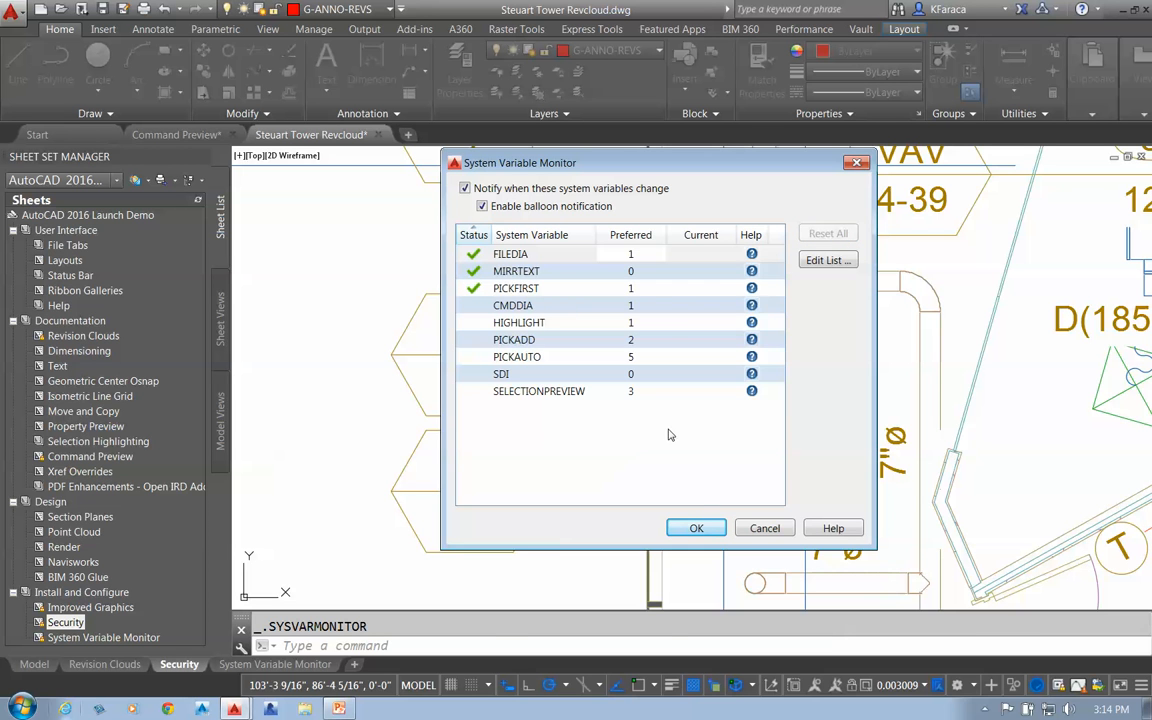
left_click(696, 528)
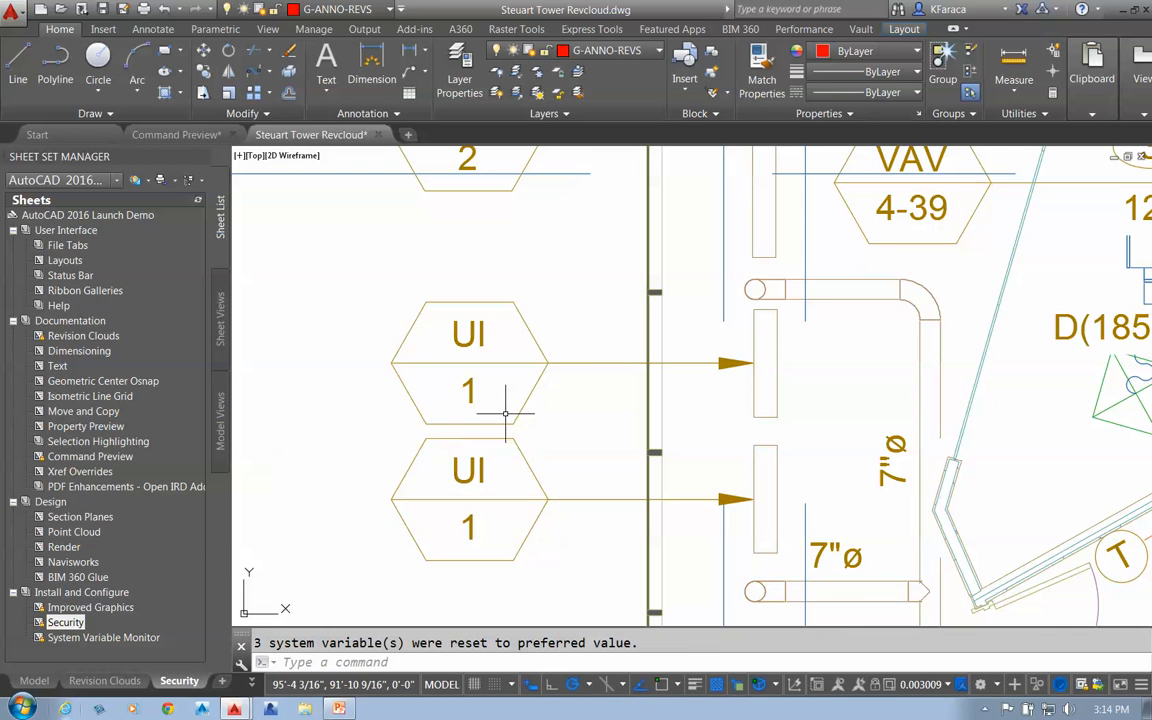
Switch to the PowerPoint presentation and advance the slide show to the Questions slide.
scroll(520, 410, "down", 4)
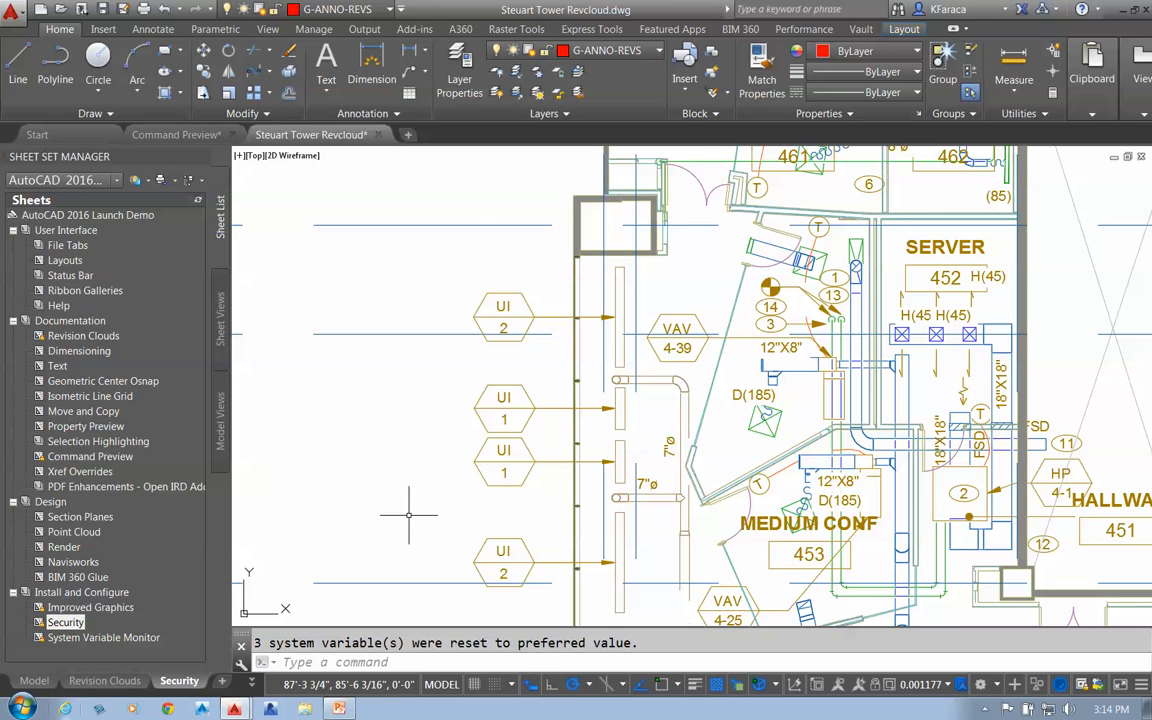
scroll(368, 520, "up", 2)
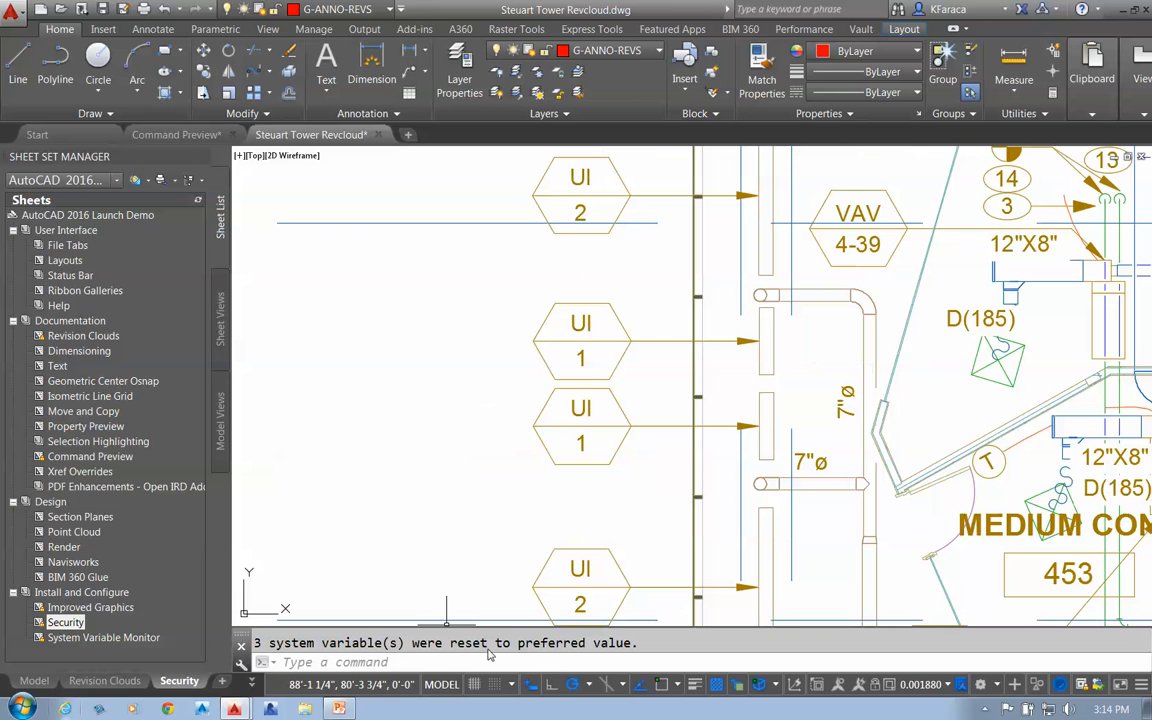
left_click(339, 708)
left_click(618, 454)
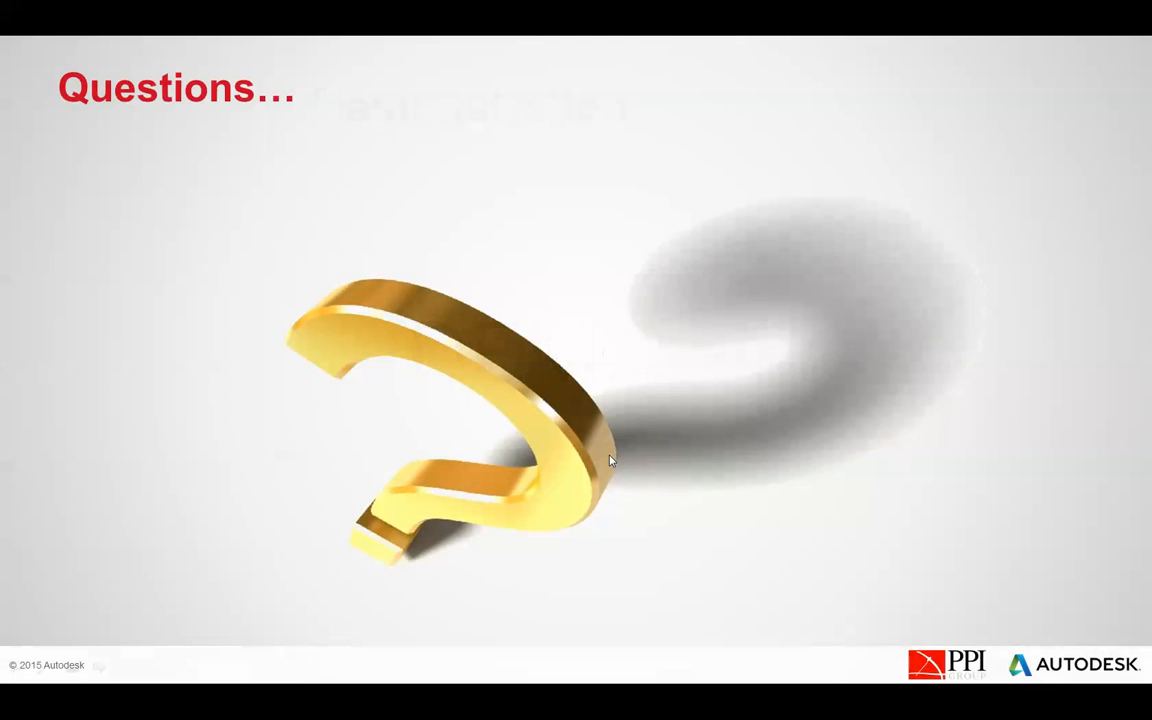